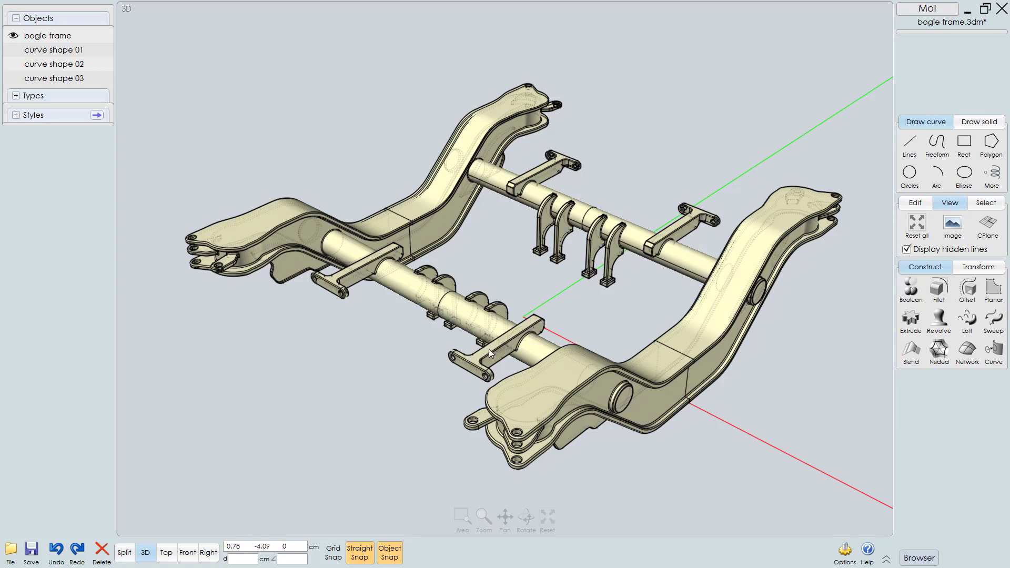
click(625, 330)
click(645, 346)
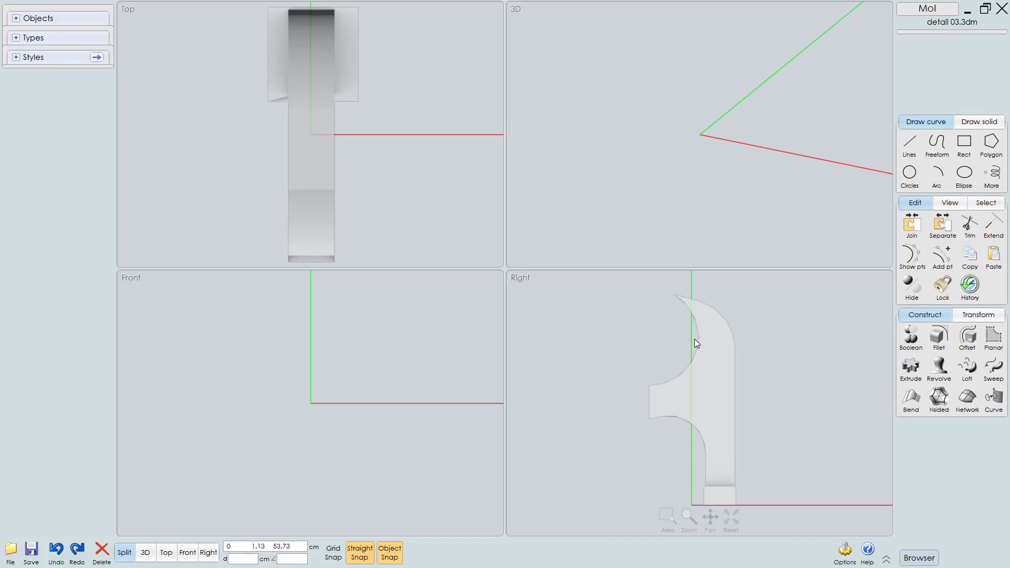
Step: Start a polyline in the Right view and place construction guides along the reference bracket's arm end, outer edge, top tip and base
key(space)
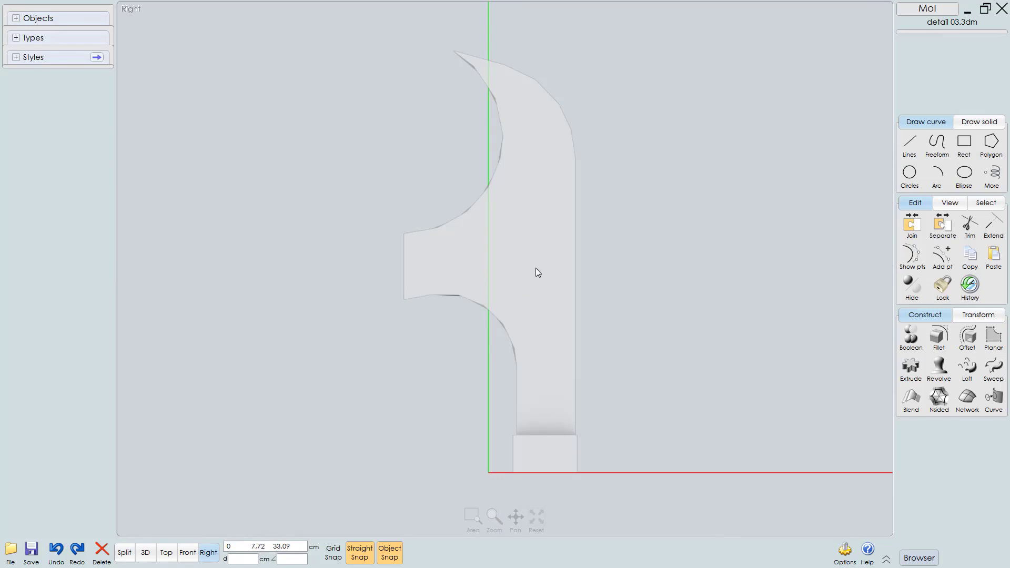
middle_drag(537, 268, 560, 300)
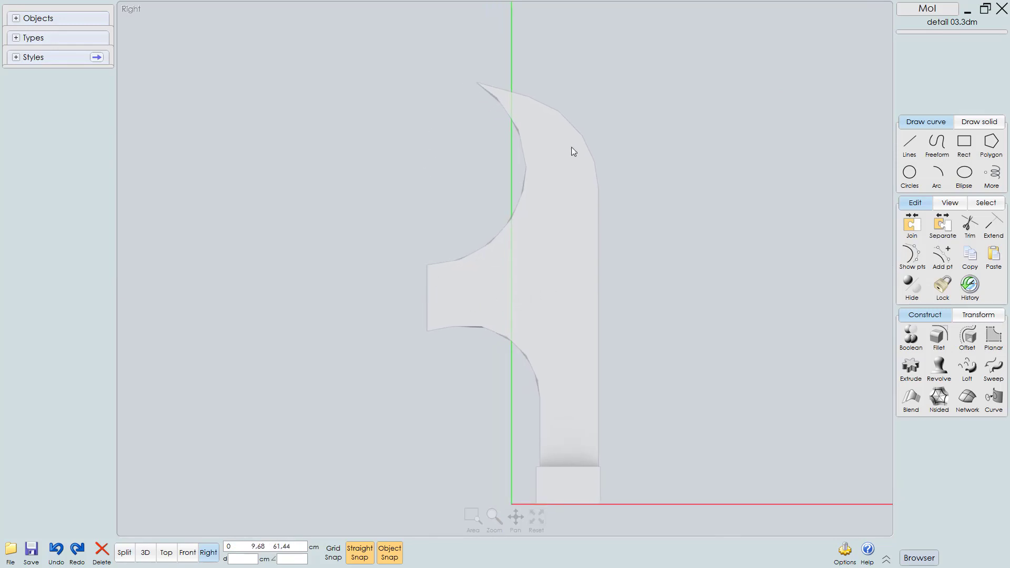
click(914, 148)
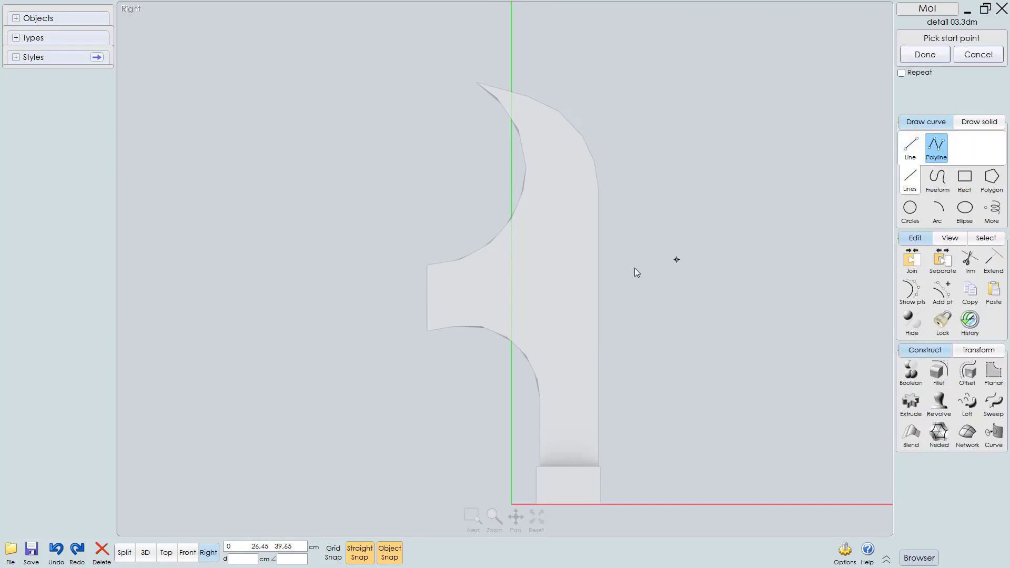
scroll(485, 316, up, 2)
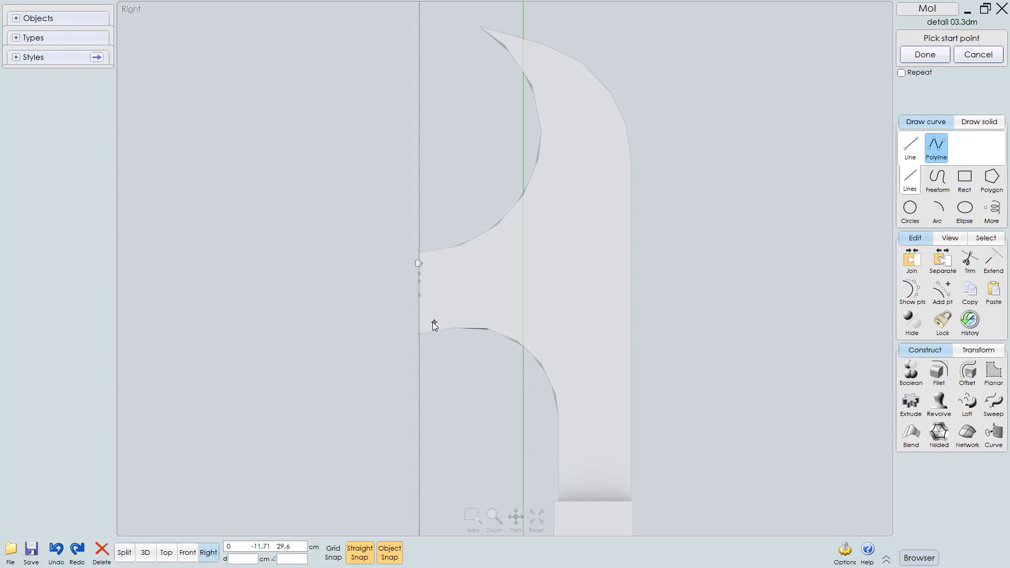
scroll(433, 322, down, 3)
right_drag(482, 281, 479, 365)
scroll(463, 221, up, 2)
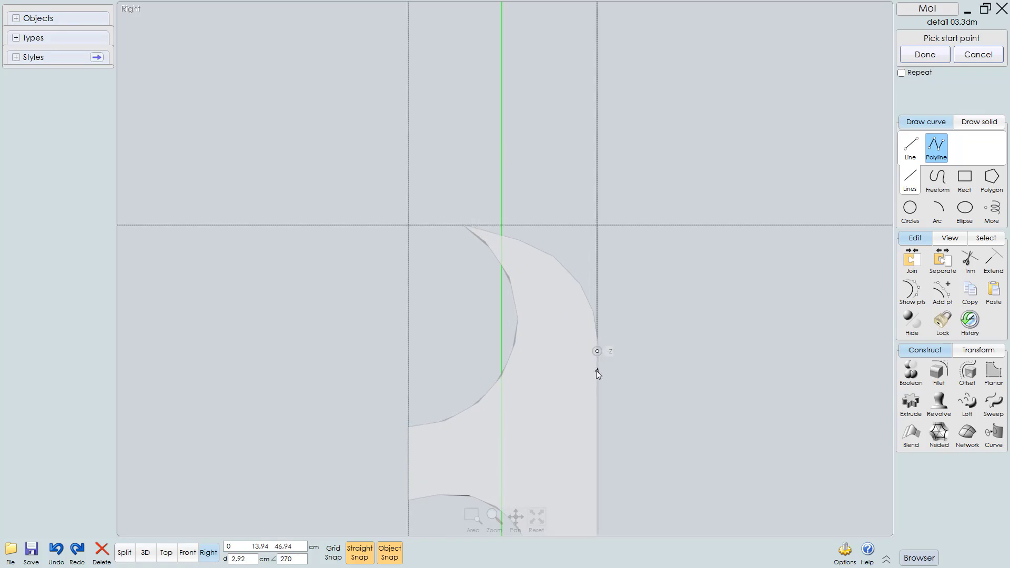
right_drag(616, 371, 598, 160)
scroll(517, 439, up, 1)
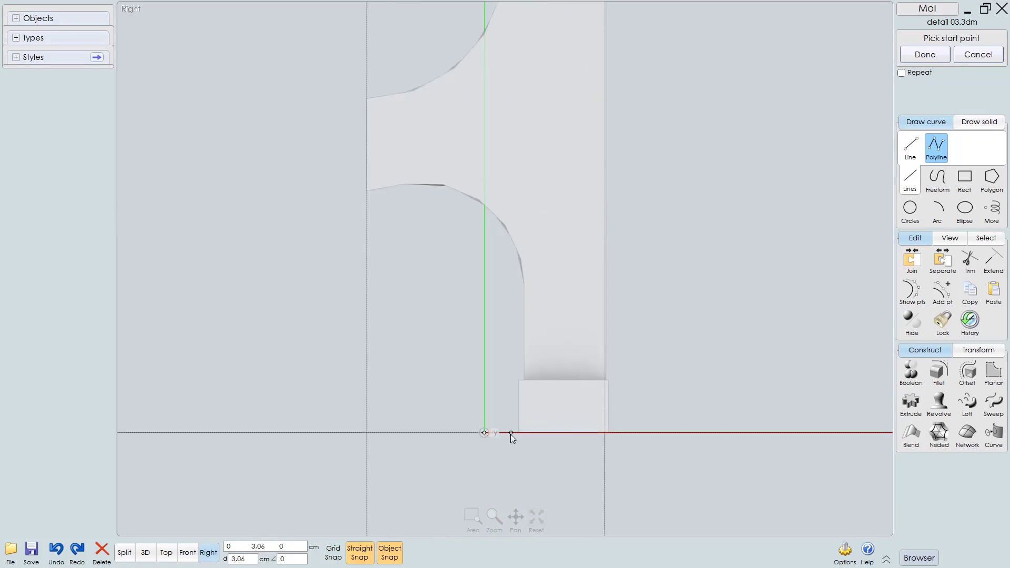
scroll(509, 434, down, 2)
right_drag(522, 380, 544, 401)
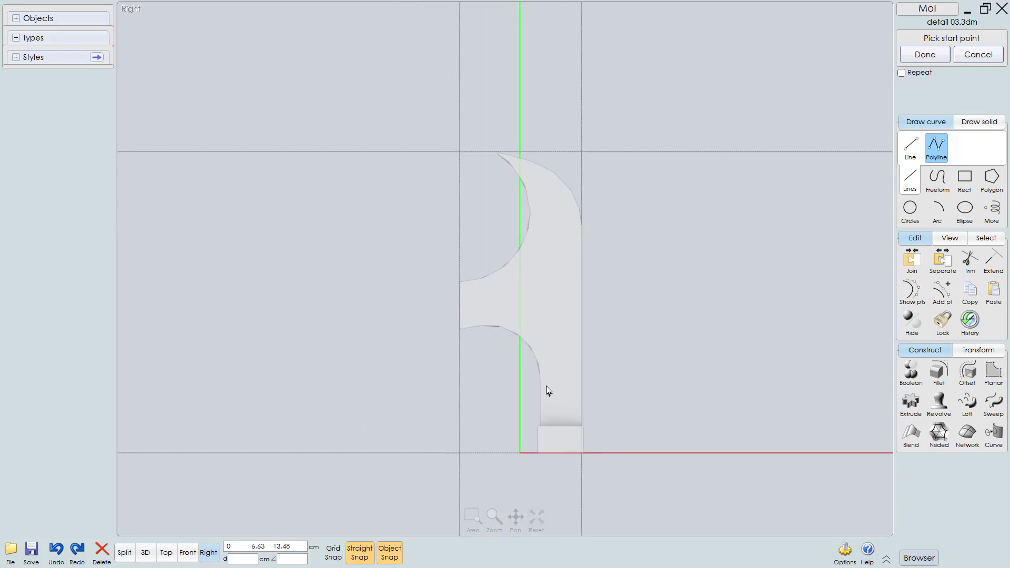
Step: Add construction guides along the inner edge of the bracket's leg and the underside of its side arm
scroll(526, 408, up, 2)
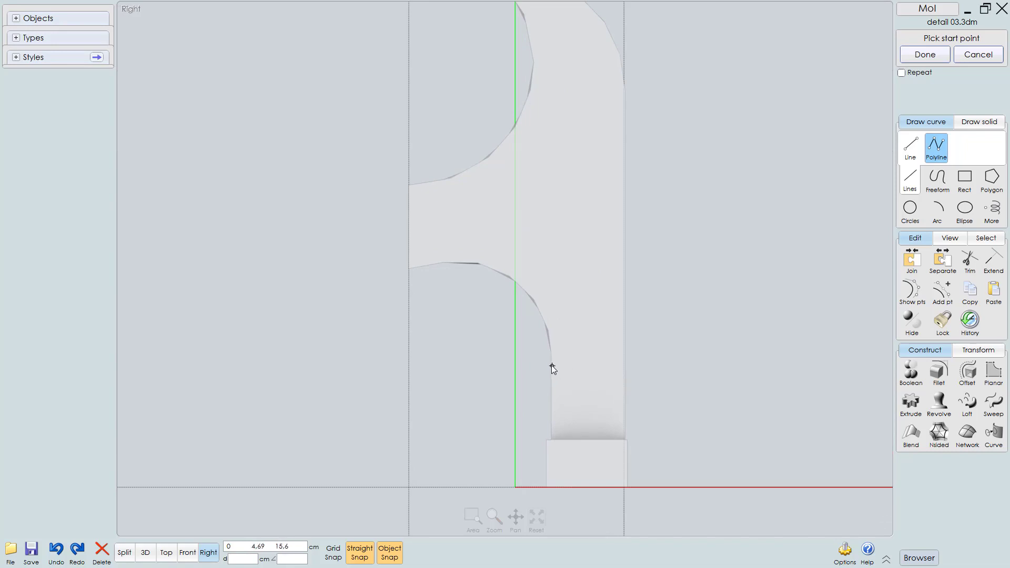
scroll(445, 278, up, 2)
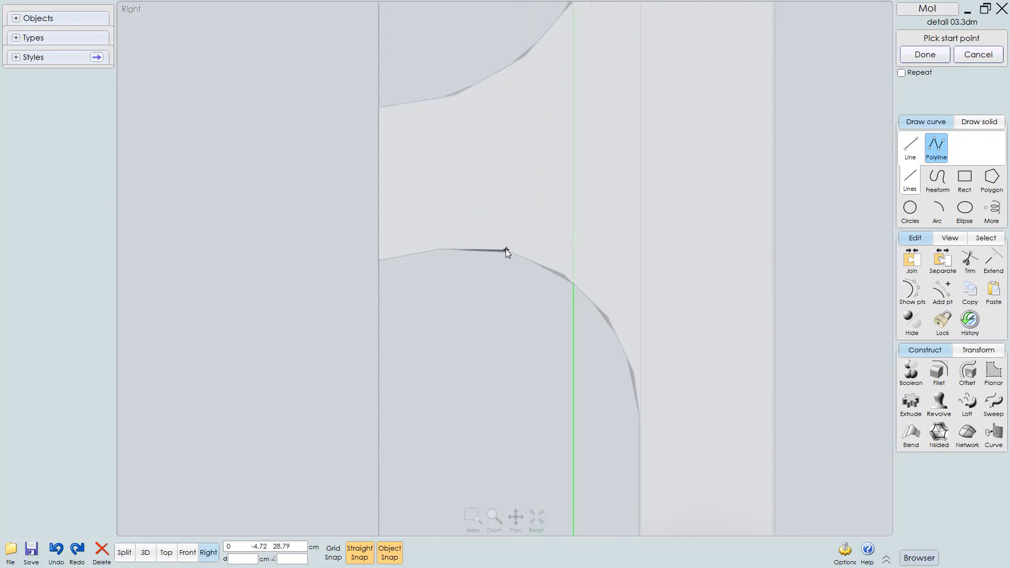
mouse_move(507, 250)
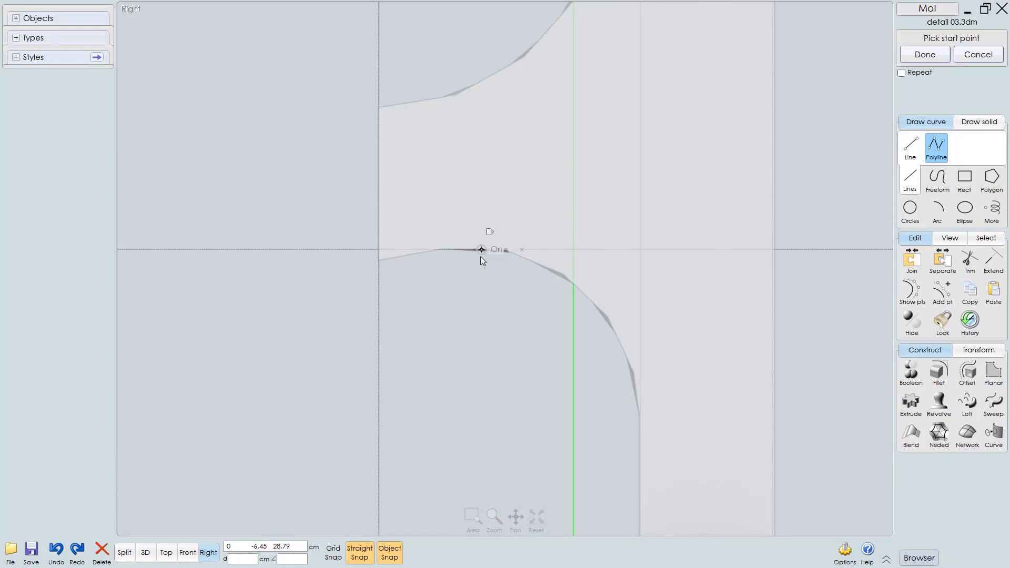
scroll(481, 257, down, 3)
right_drag(482, 308, 474, 275)
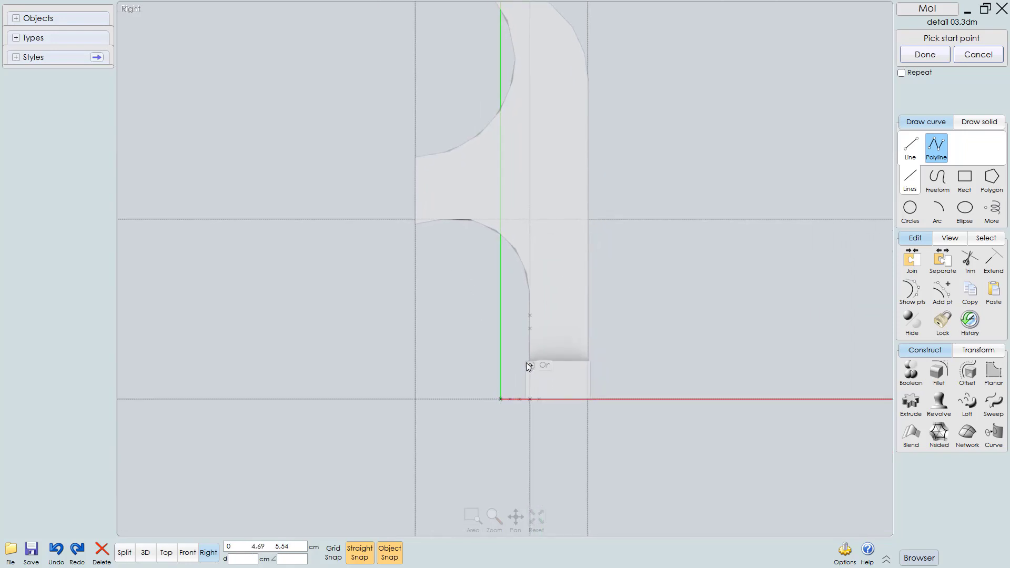
Step: Draw a closed straight-sided polyline around the bracket through the guide intersections, stepping in beneath the side arm to follow the leg
click(530, 399)
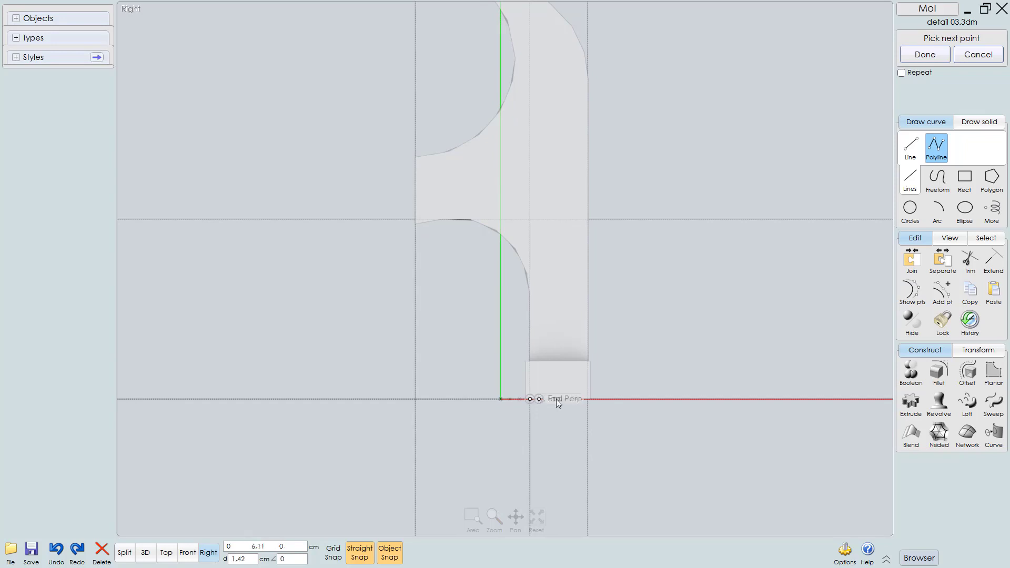
click(590, 400)
right_drag(593, 211, 599, 431)
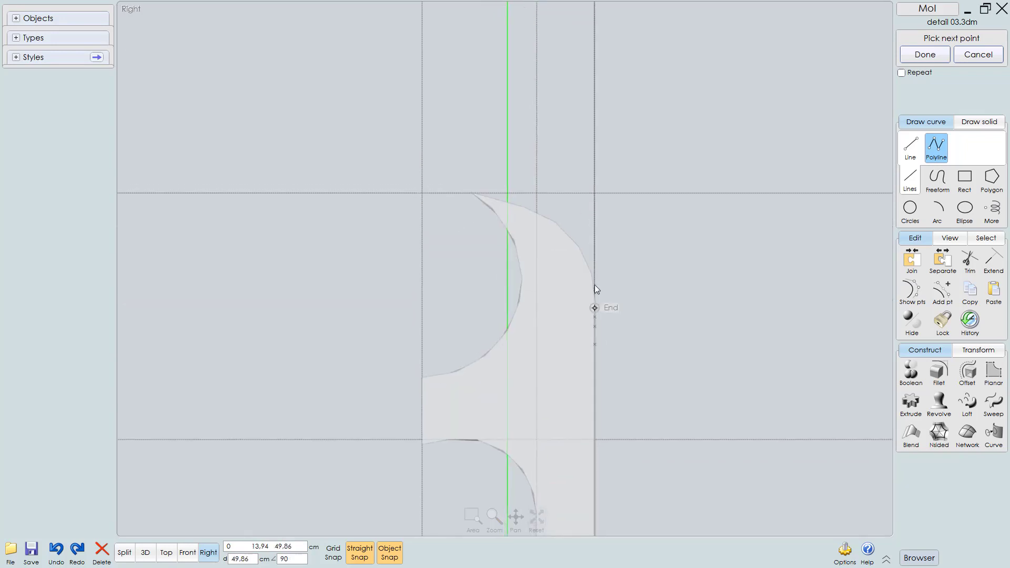
click(595, 193)
click(422, 194)
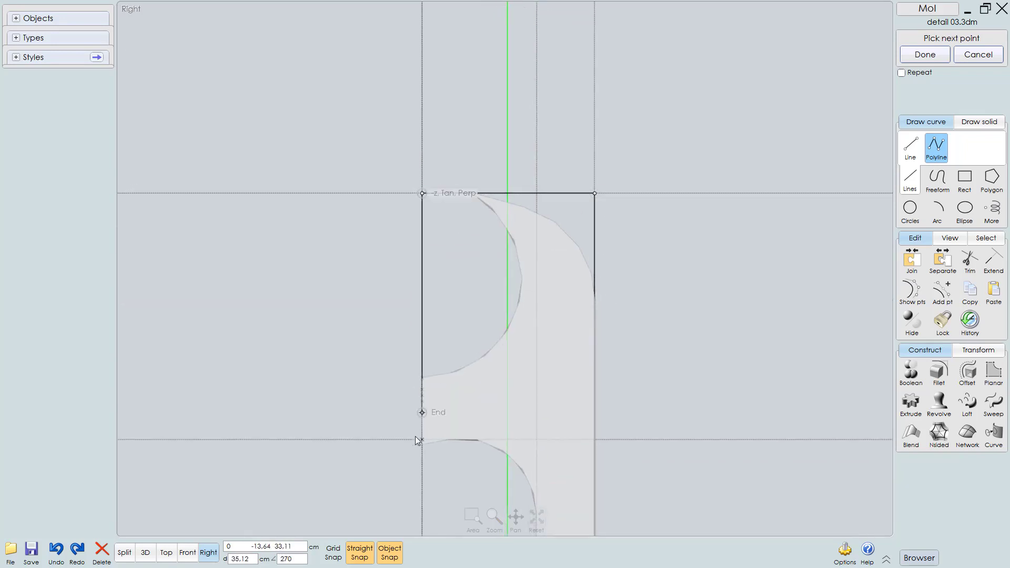
click(422, 440)
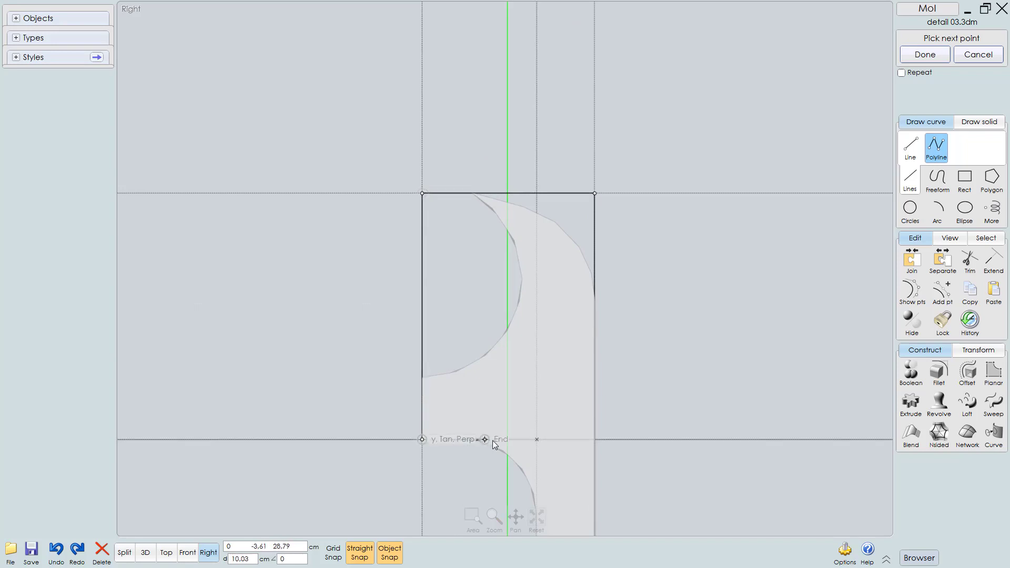
click(537, 439)
right_drag(541, 439, 539, 205)
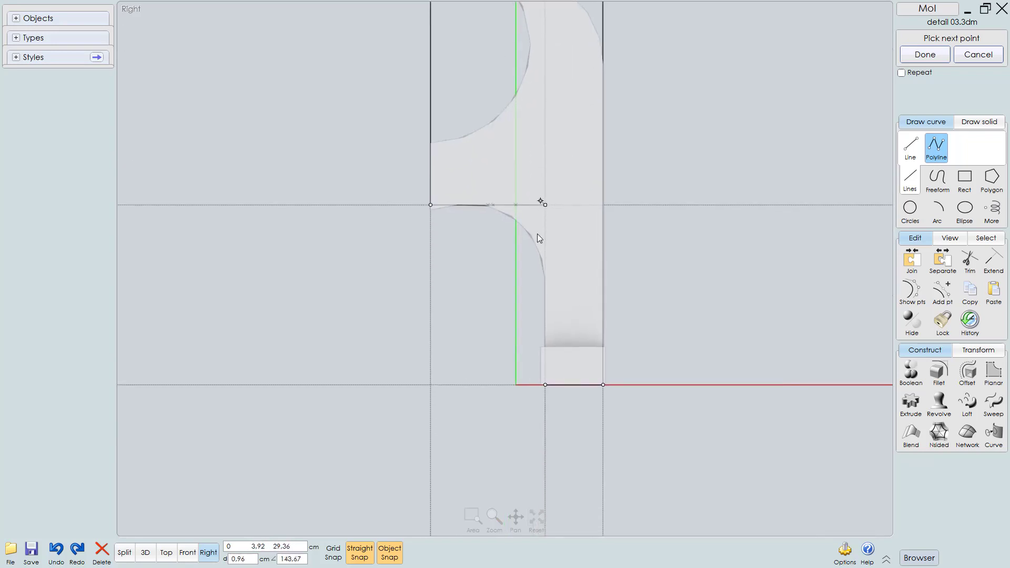
click(547, 384)
Step: Fillet the closed profile's upper outer corner with a circular radius of 20 cm
right_drag(668, 301, 638, 414)
click(575, 269)
right_drag(637, 290, 665, 320)
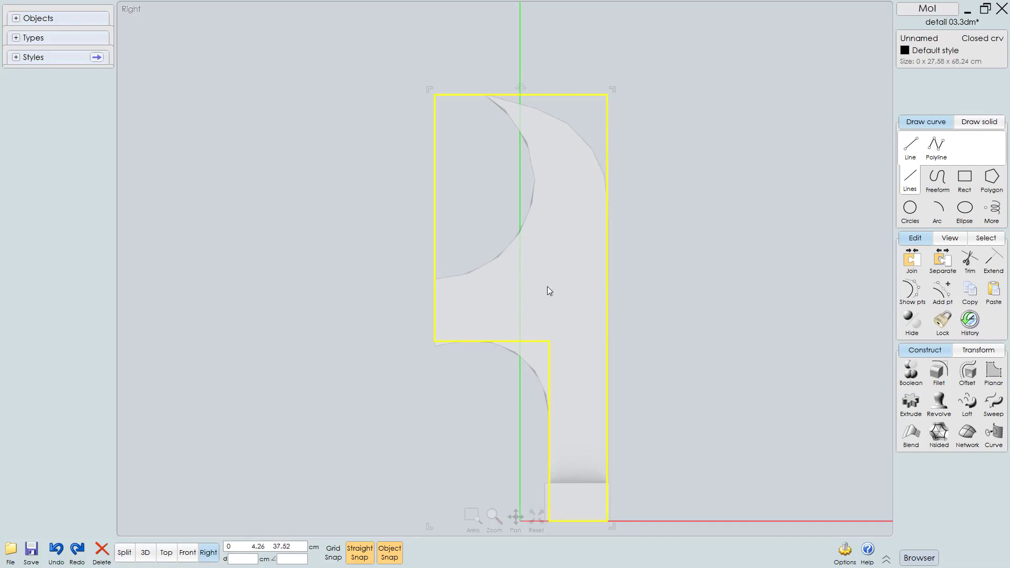
right_drag(548, 291, 560, 291)
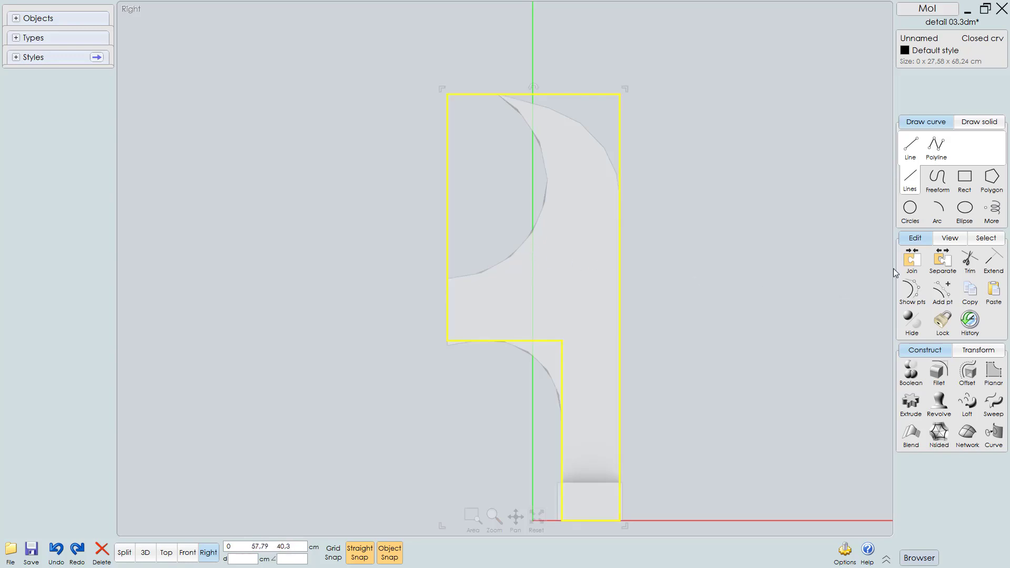
click(940, 372)
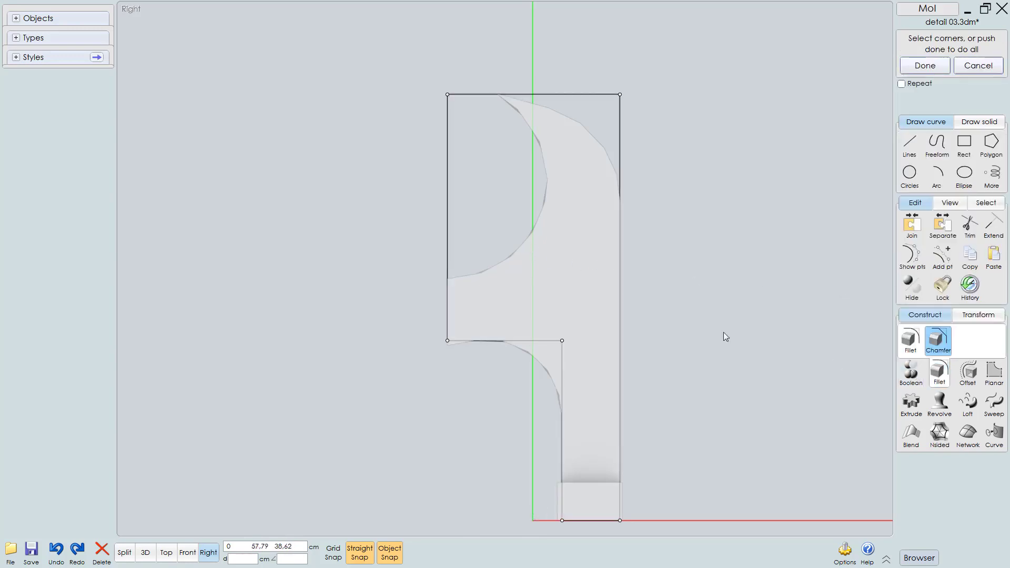
drag(601, 108, 600, 109)
middle_drag(597, 180, 601, 234)
text(20)
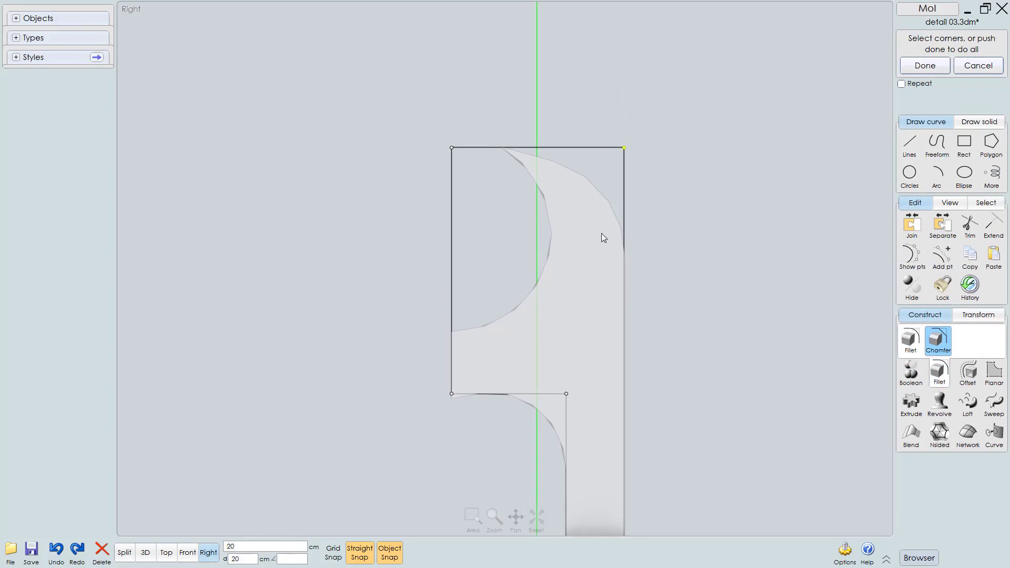
right_click(646, 149)
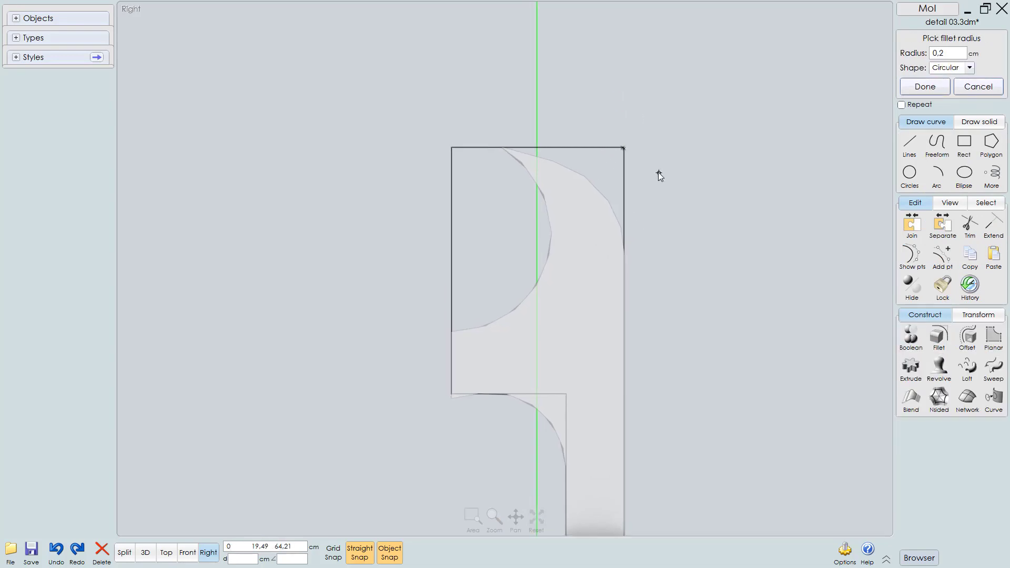
text(20)
key(BackSpace)
key(BackSpace)
text(18)
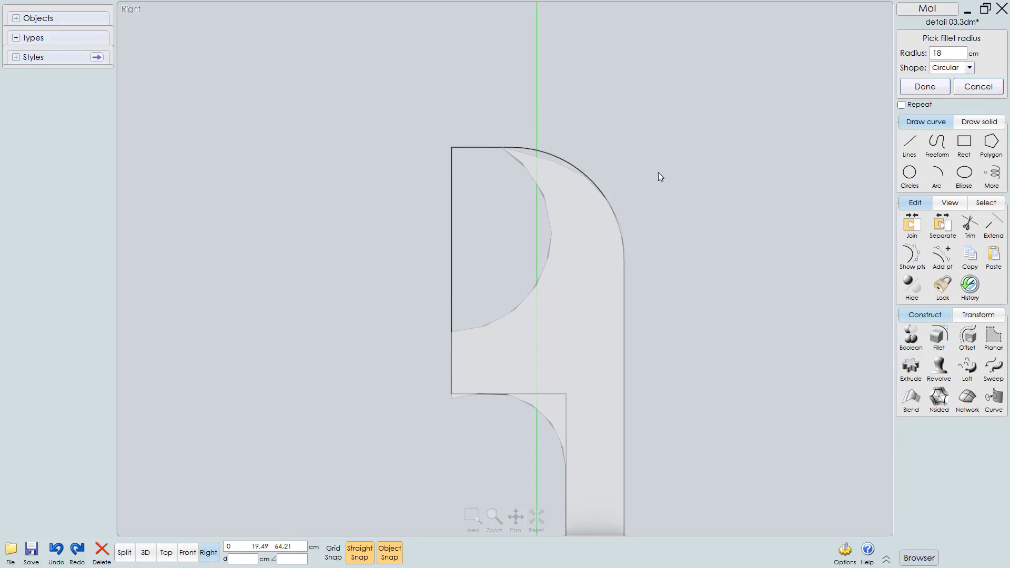
key(BackSpace)
key(BackSpace)
text(20)
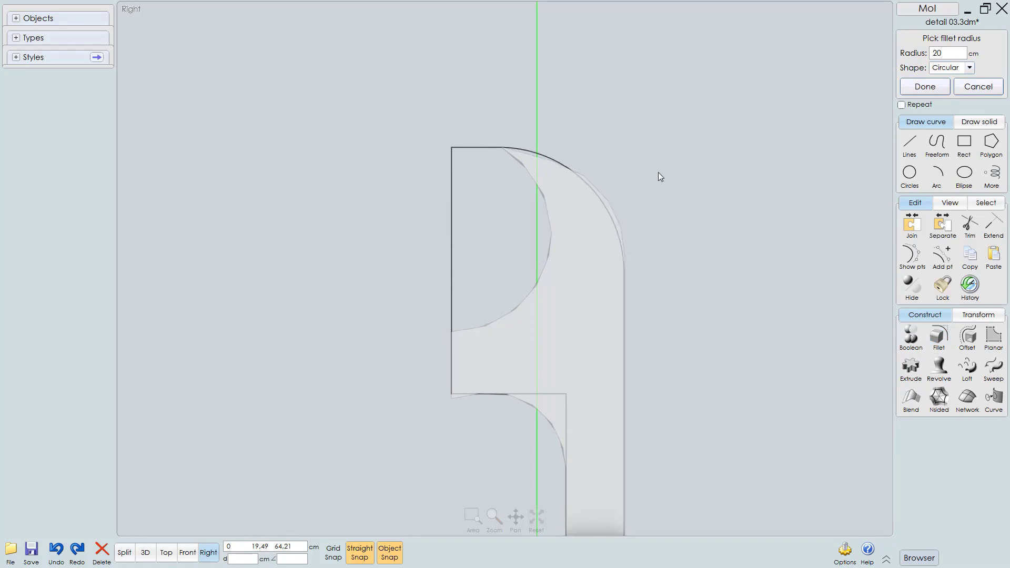
key(Down)
key(Down)
key(Down)
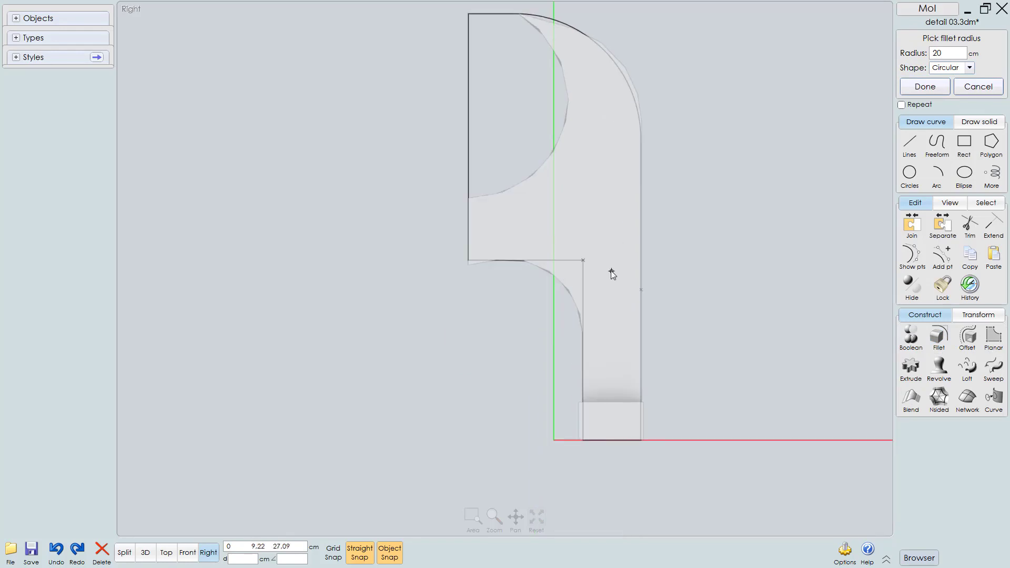
key(Return)
Step: Fillet the profile's inner corner between the side arm and the leg with a 12 cm radius
key(Down)
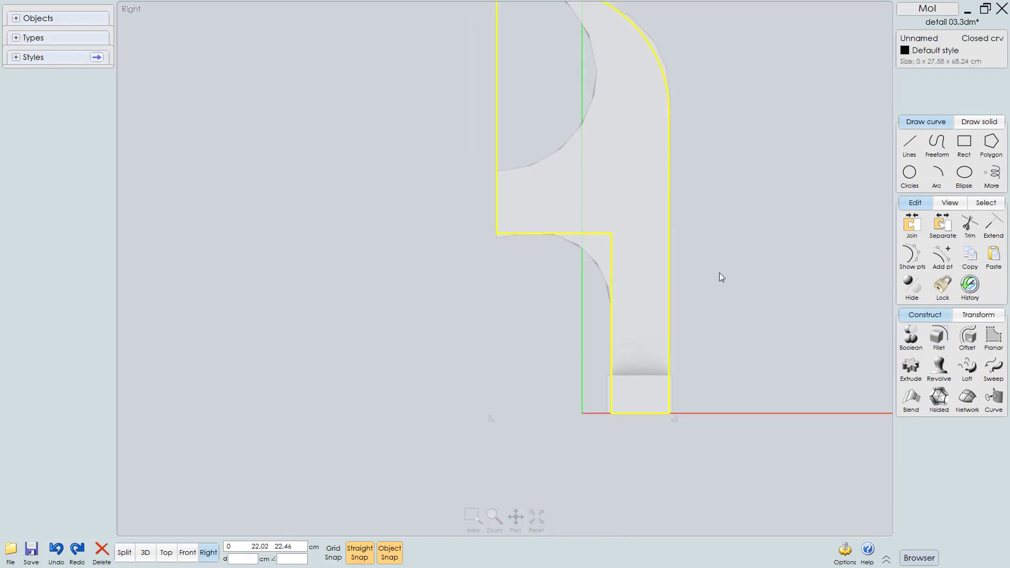
key(Return)
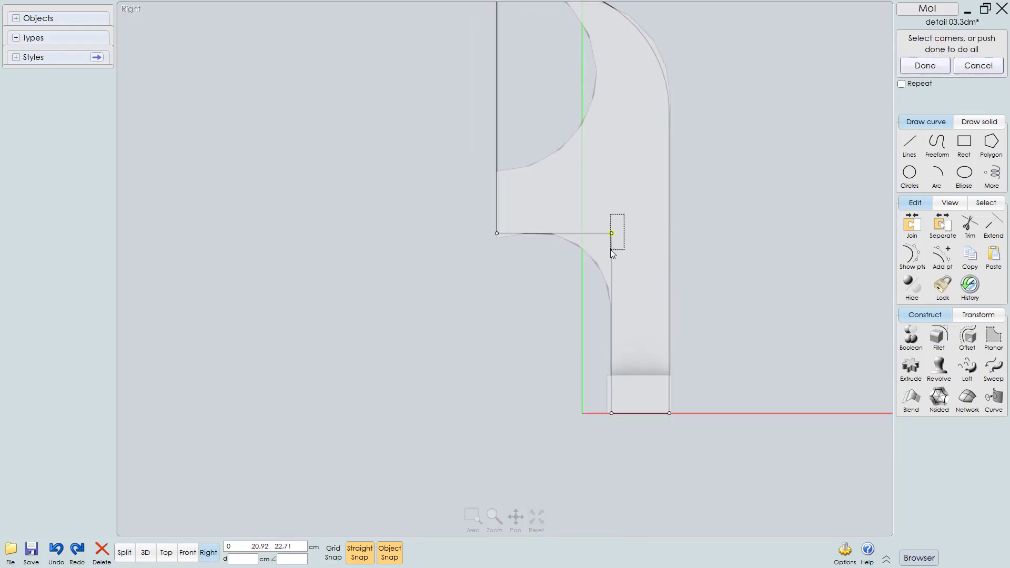
drag(610, 250, 610, 250)
key(Return)
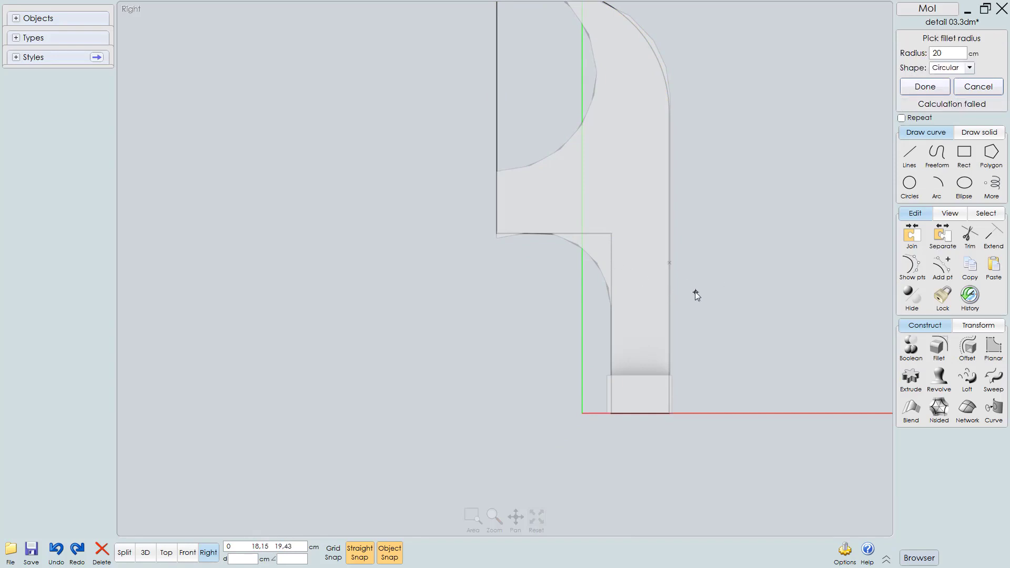
text(10)
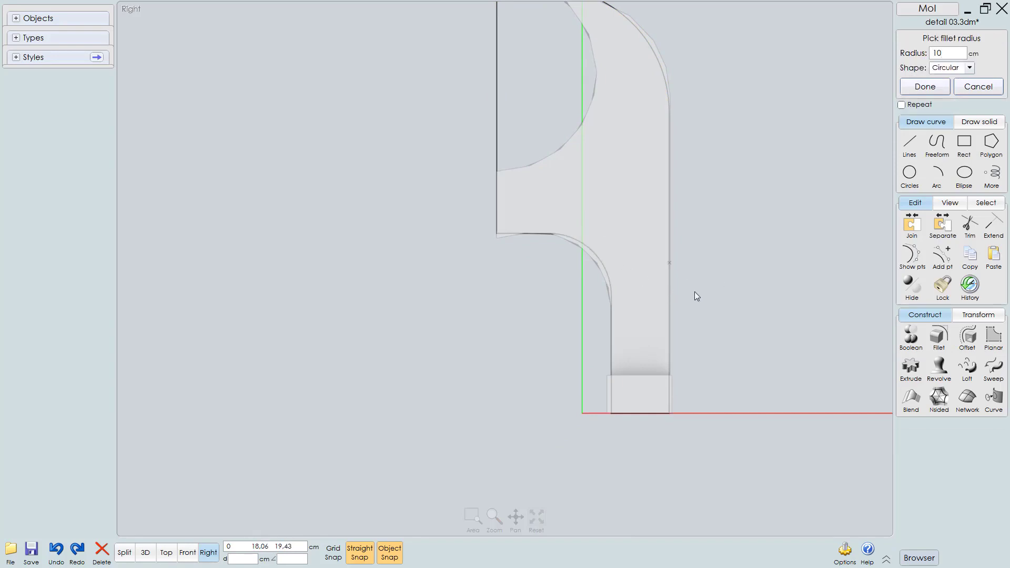
key(BackSpace)
text(2)
right_drag(673, 324, 656, 342)
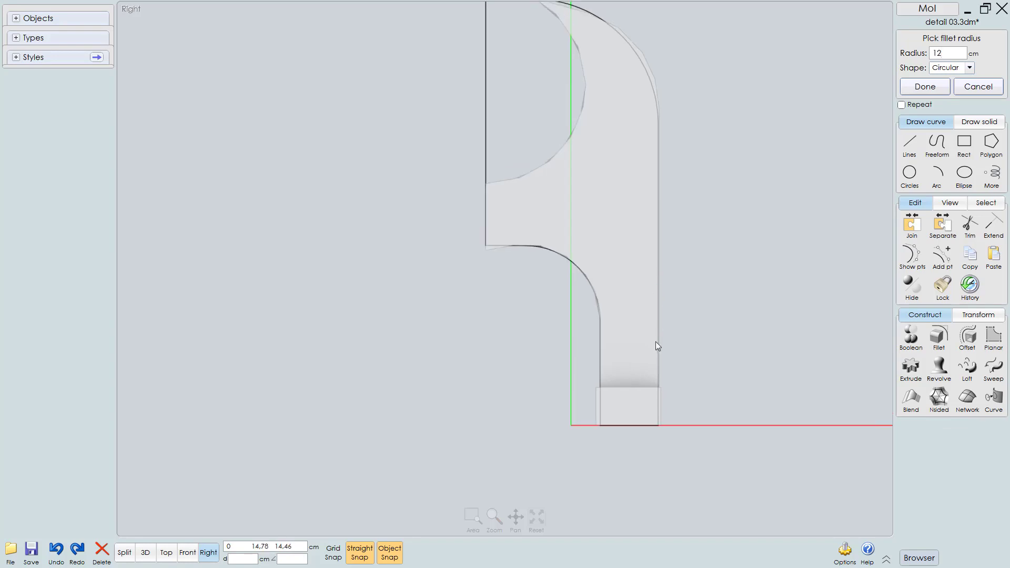
right_click(687, 266)
Step: In the Top view, extrude the profile to both sides with capped ends, out to the side edge of the reference bracket
key(F6)
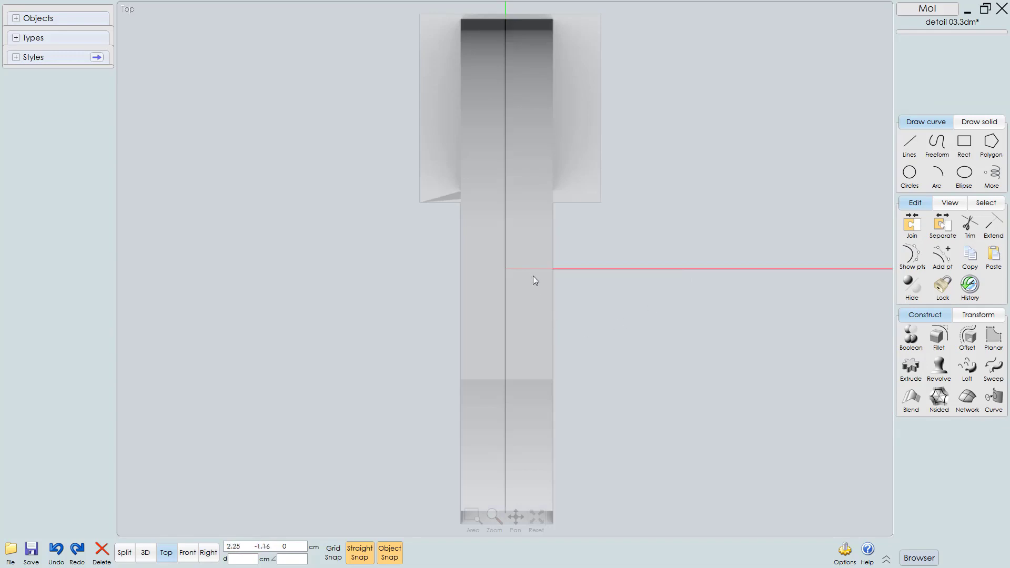
click(506, 266)
right_drag(578, 256, 610, 269)
click(912, 371)
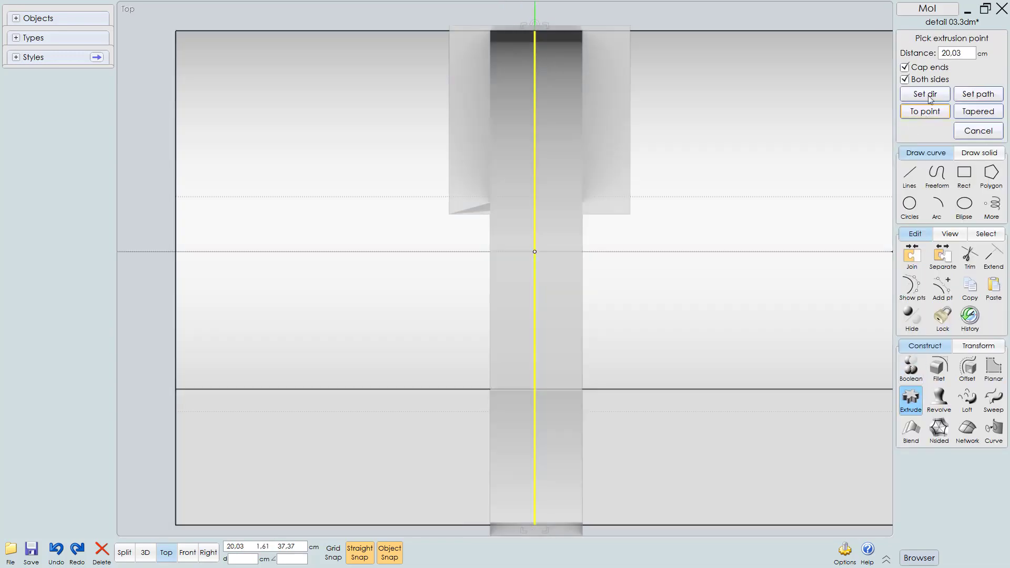
click(913, 80)
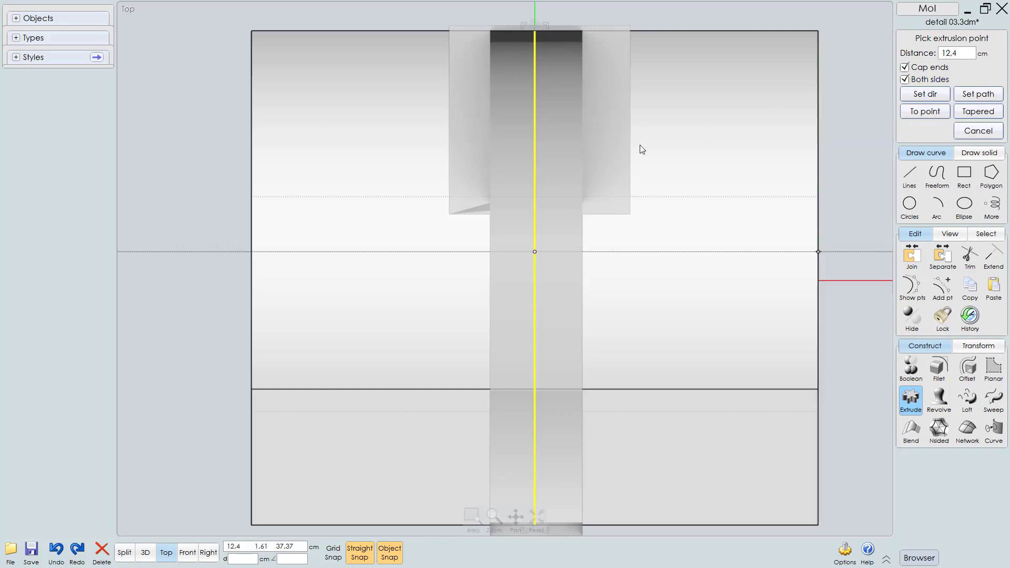
right_drag(537, 162, 591, 309)
scroll(591, 310, up, 5)
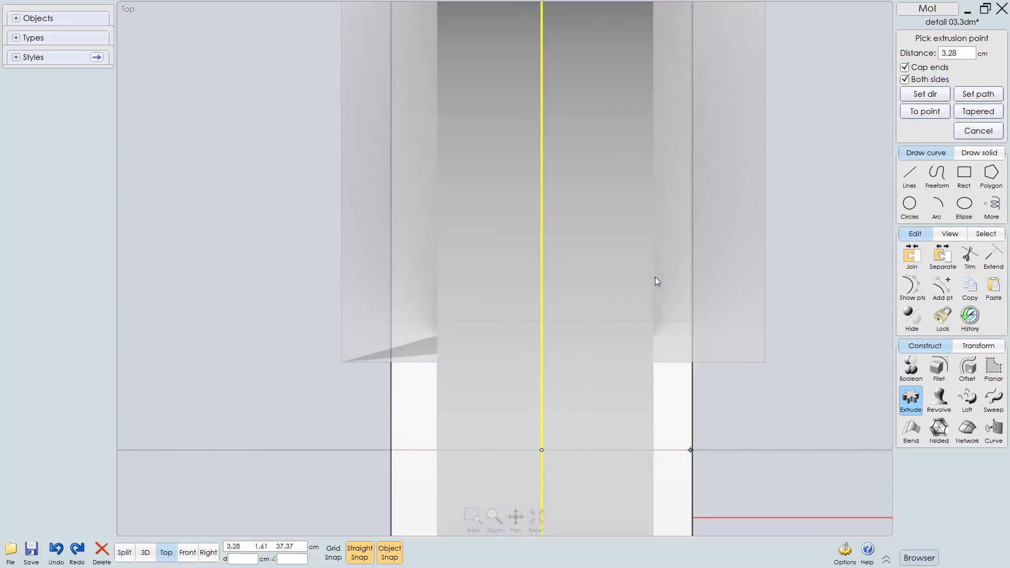
click(652, 320)
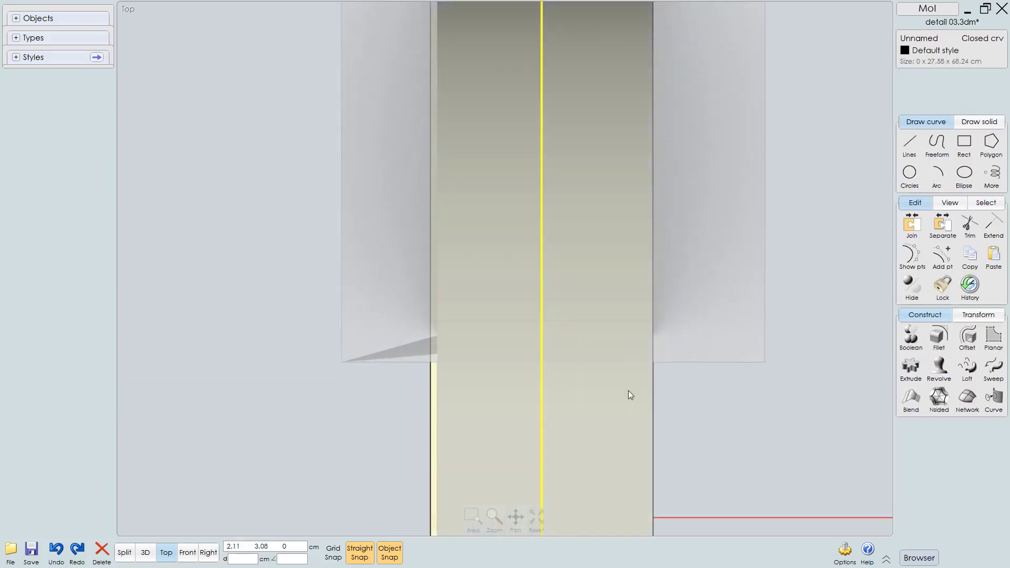
Step: Show the extruded bracket in the 3D view and hide the selected profile curve
scroll(638, 317, down, 2)
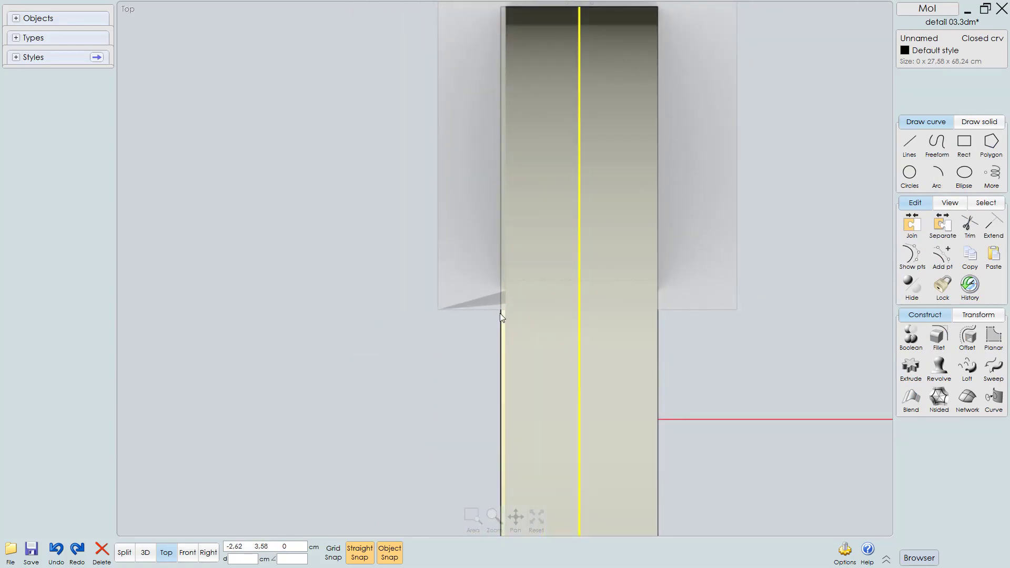
scroll(519, 348, down, 3)
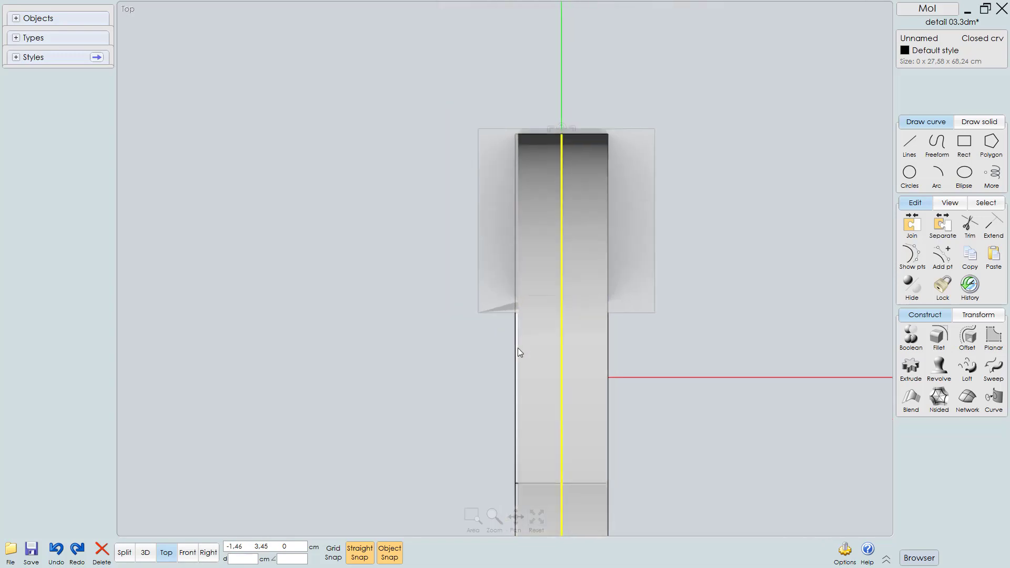
key(F5)
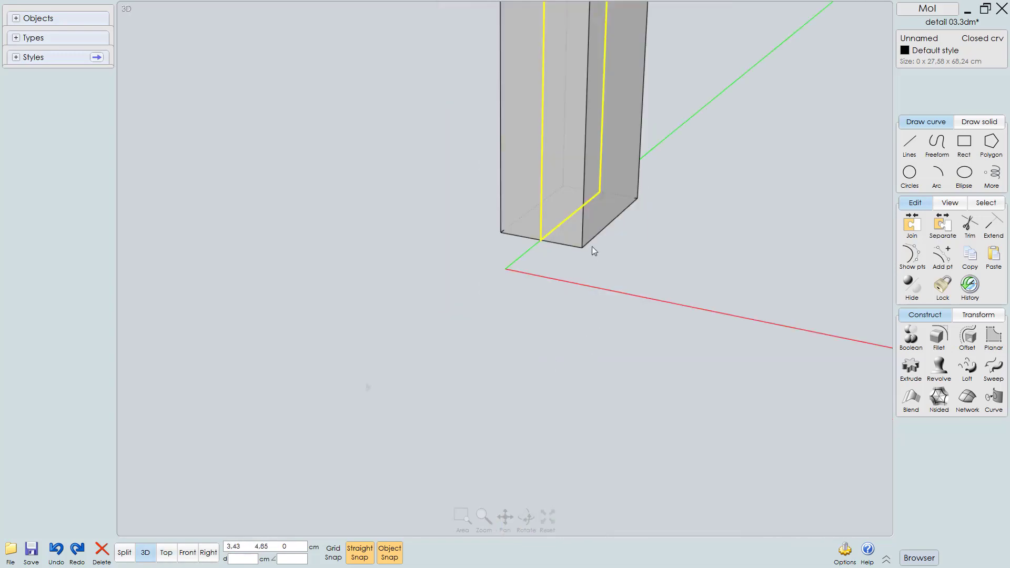
scroll(592, 246, down, 4)
right_drag(614, 213, 548, 292)
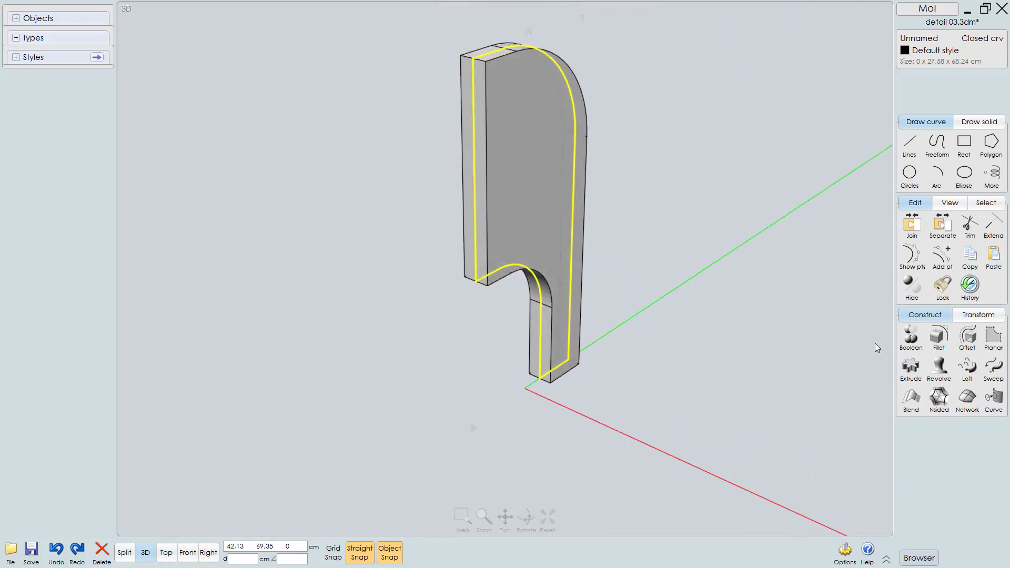
click(909, 286)
middle_drag(588, 333, 610, 346)
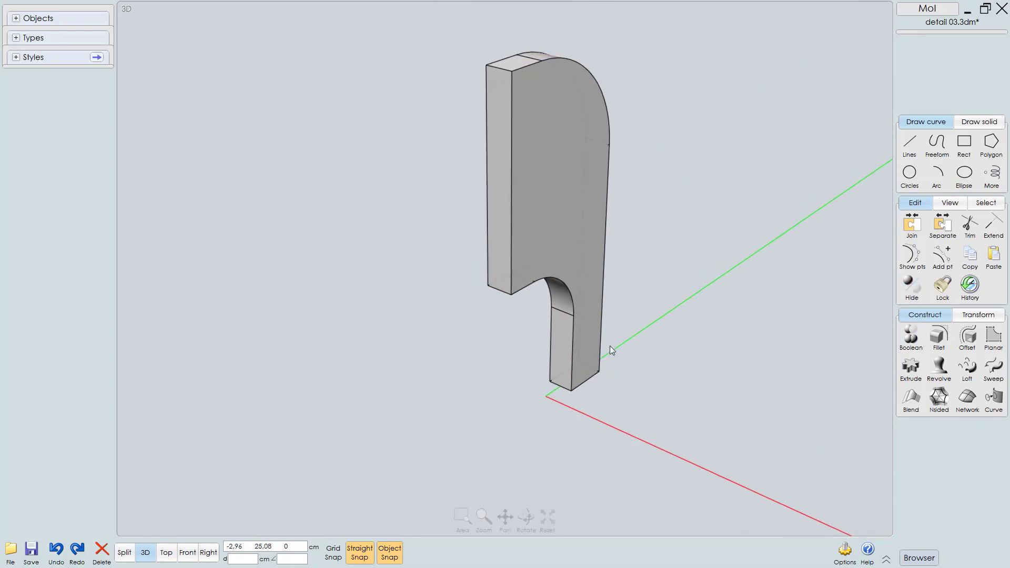
Step: In the Top view, draw a rectangle from its centre around the leg's foot, about 10.5 x 14.5 cm
key(F3)
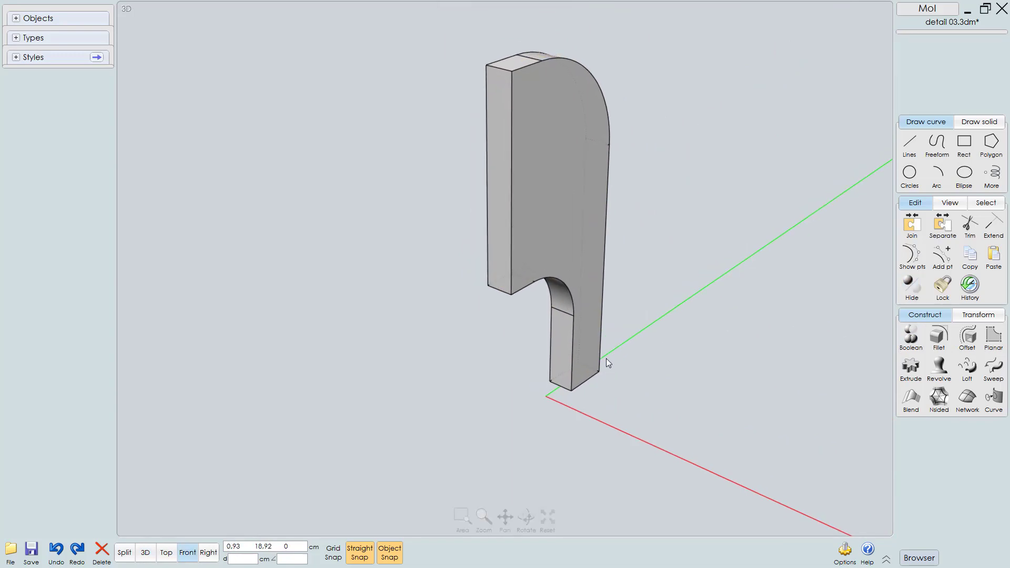
key(F4)
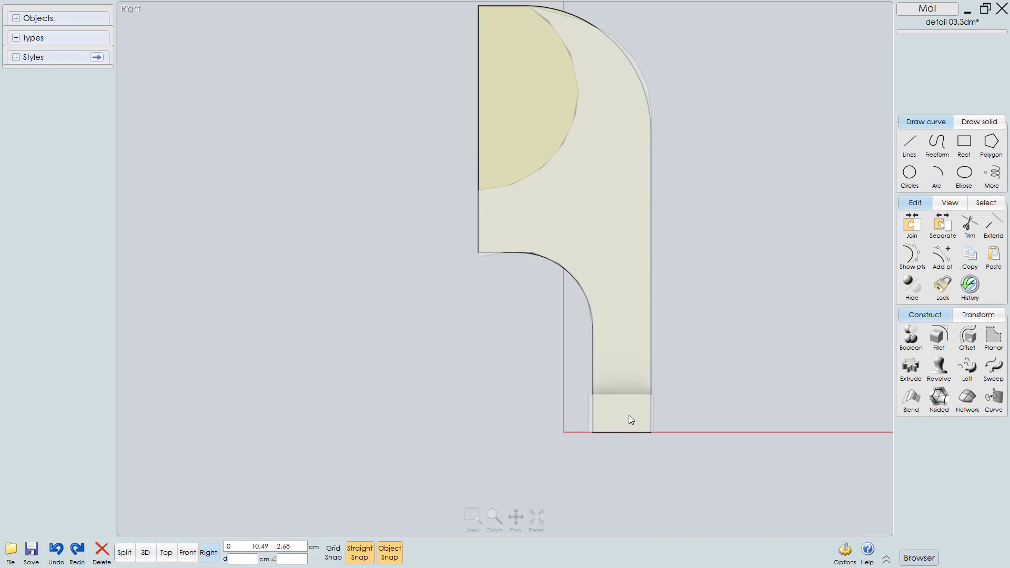
key(F2)
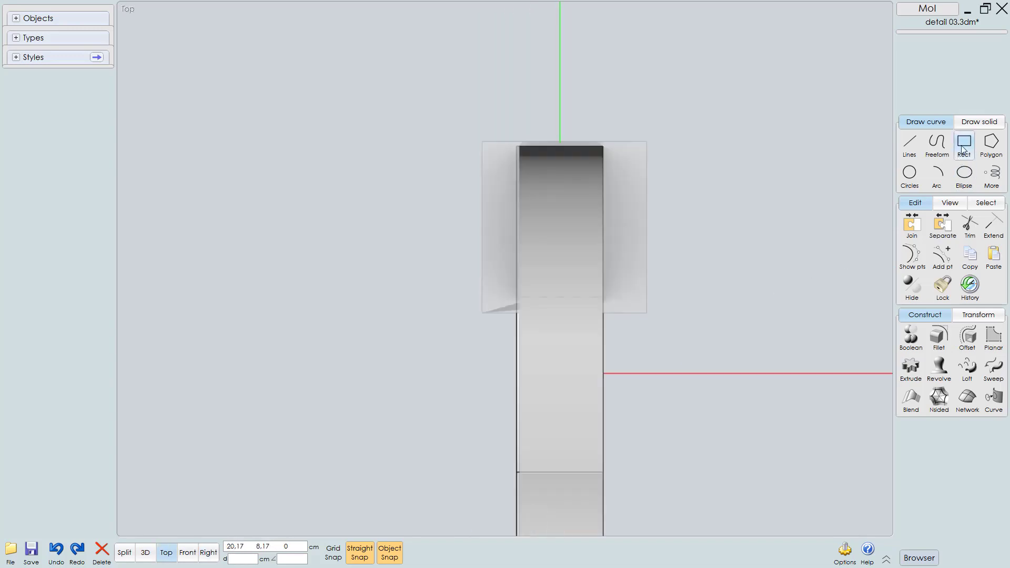
click(962, 150)
click(936, 153)
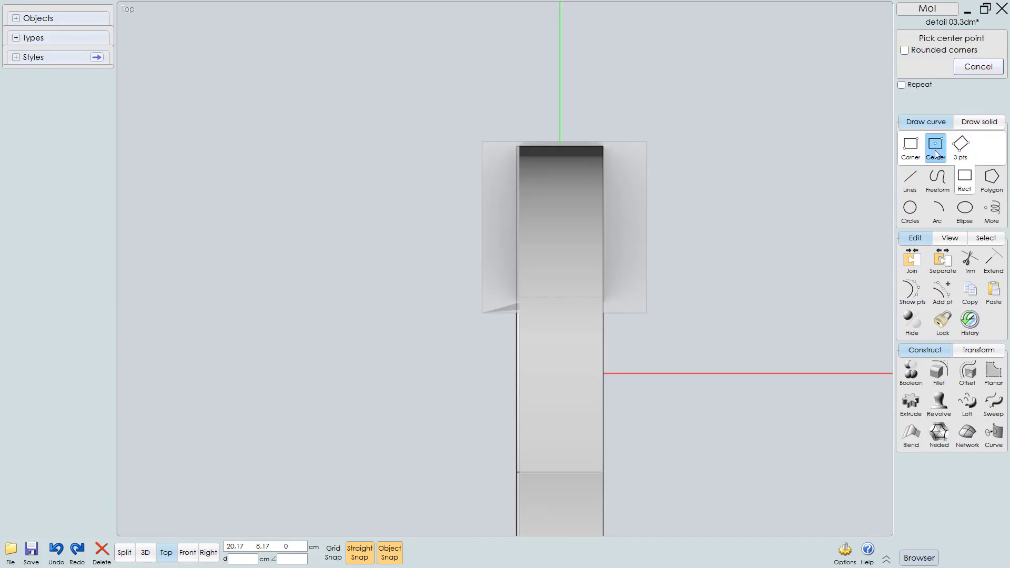
scroll(553, 243, up, 1)
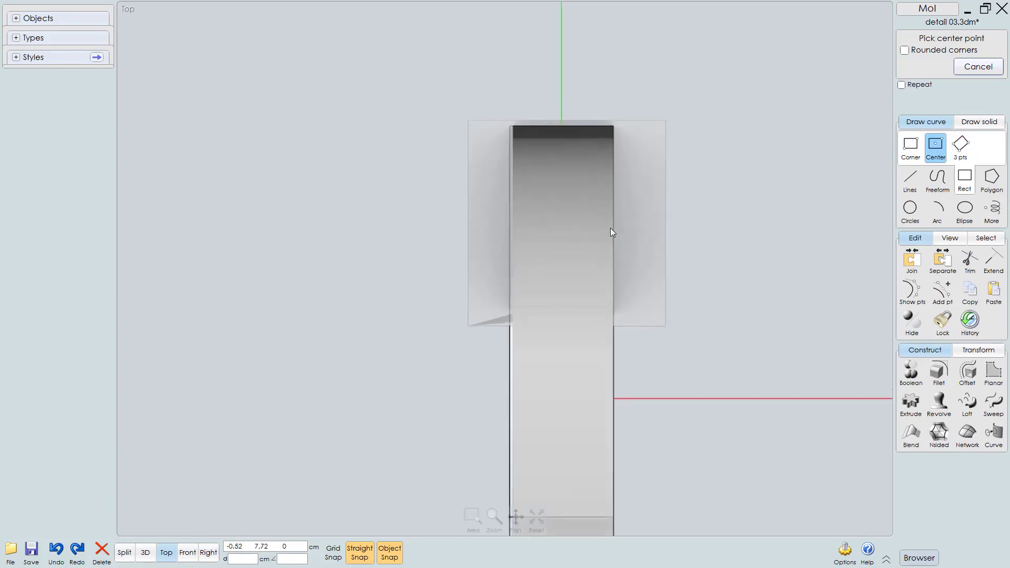
click(563, 211)
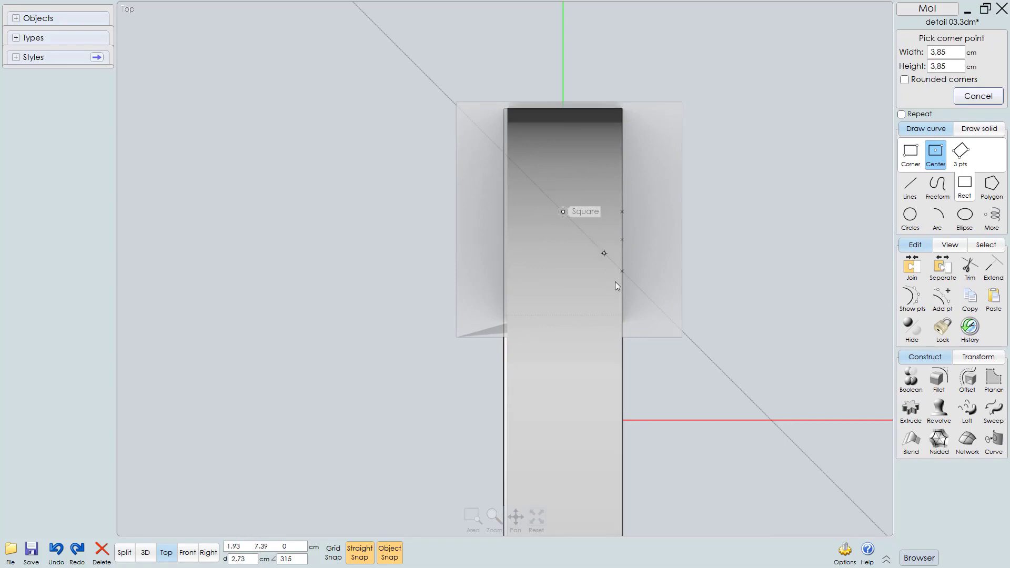
click(680, 374)
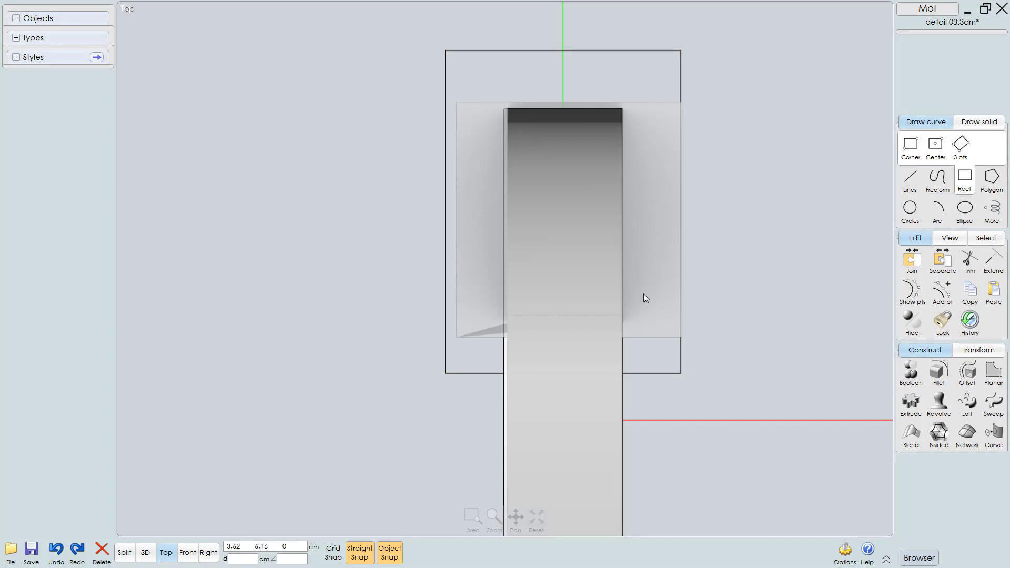
Step: In the Right view, extrude the rectangle to one side by 6.06 cm with capped ends, up to the reference foot's top, and hide the rectangle
key(F5)
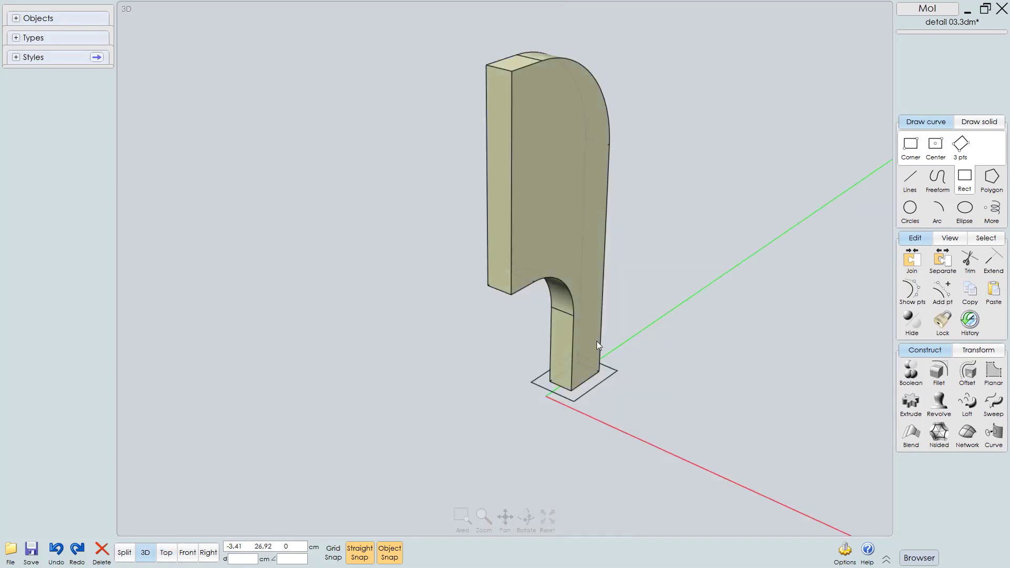
right_drag(566, 348, 577, 409)
click(581, 399)
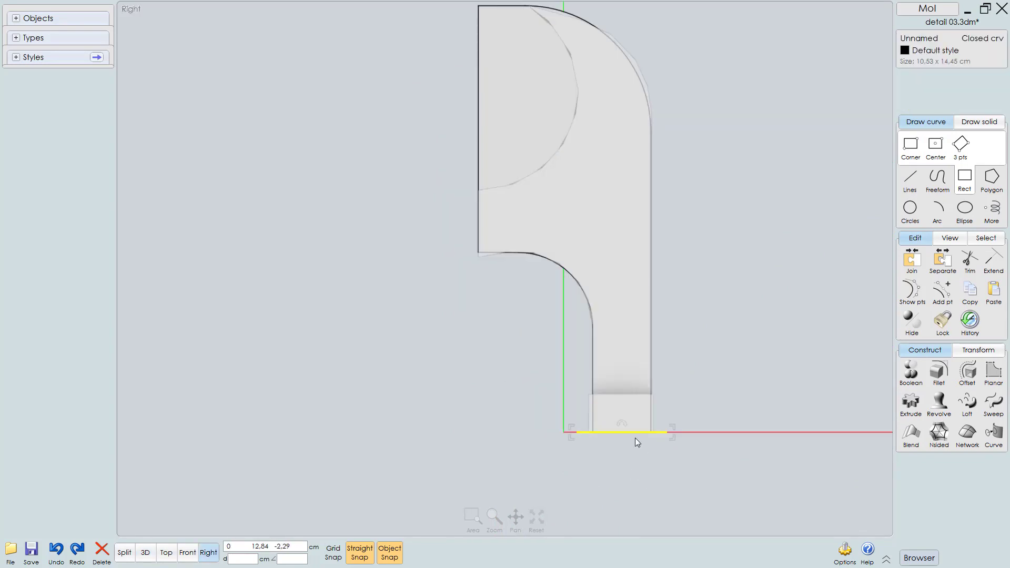
middle_drag(612, 430, 577, 425)
scroll(622, 427, up, 1)
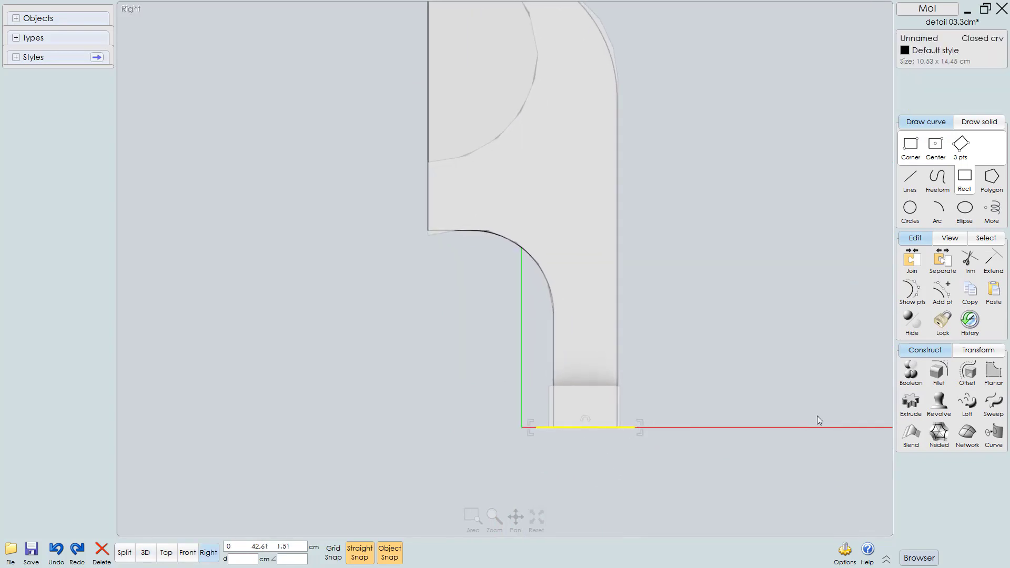
click(911, 403)
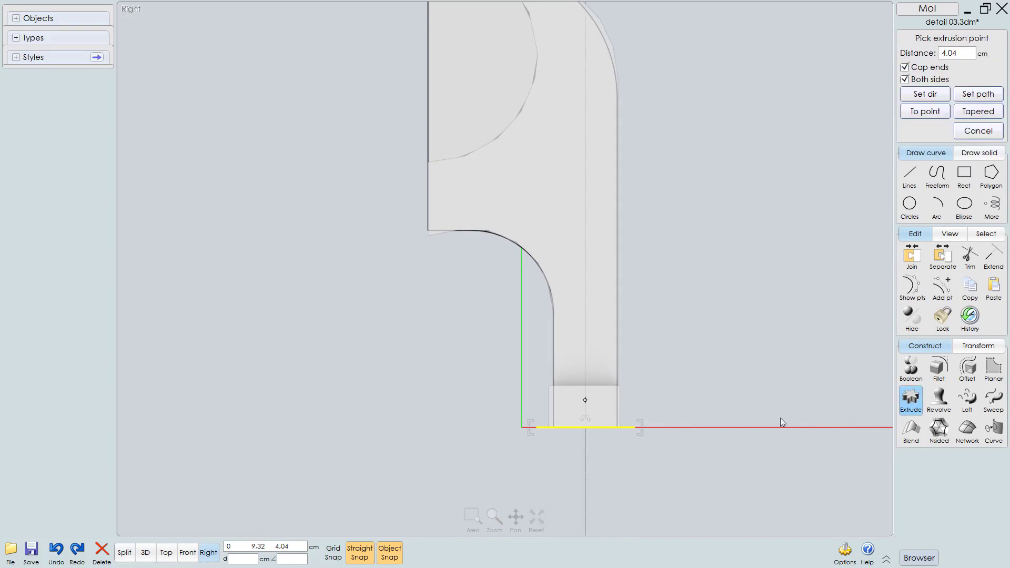
click(905, 79)
scroll(575, 447, up, 3)
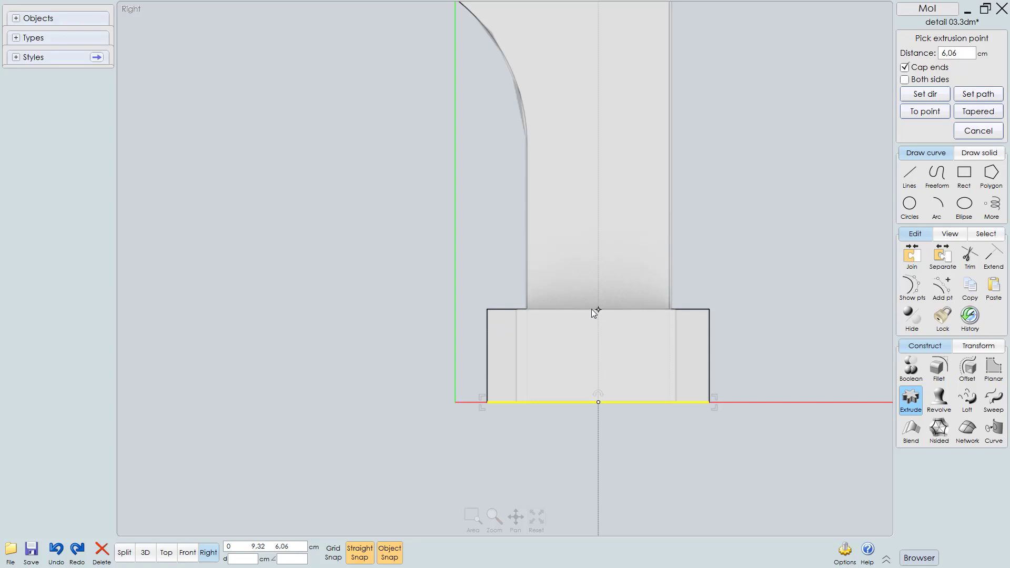
click(591, 309)
scroll(674, 392, down, 2)
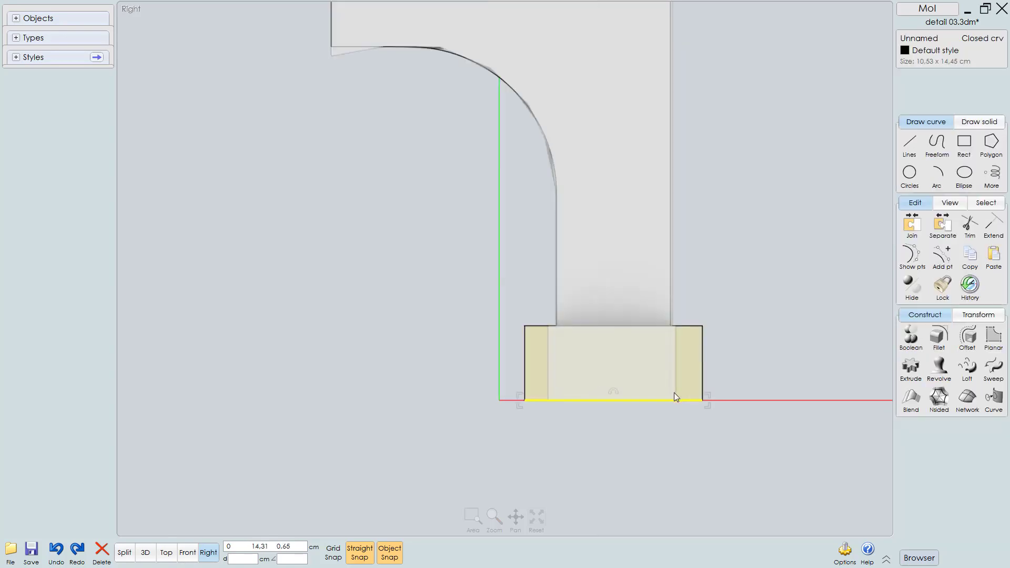
click(860, 310)
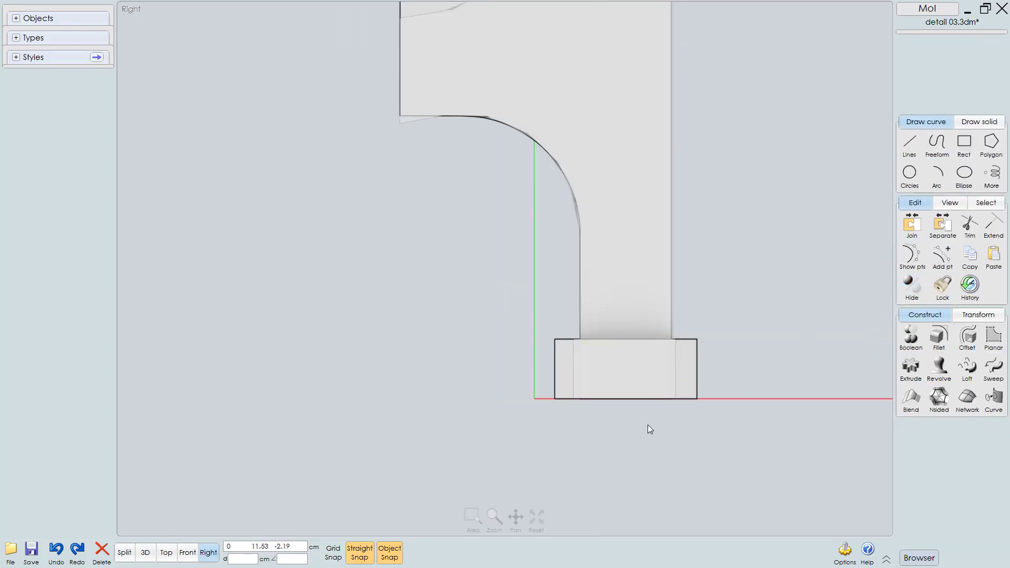
Step: Merge the bracket and the foot block into one solid with a Boolean union
scroll(650, 429, down, 2)
drag(712, 304, 630, 414)
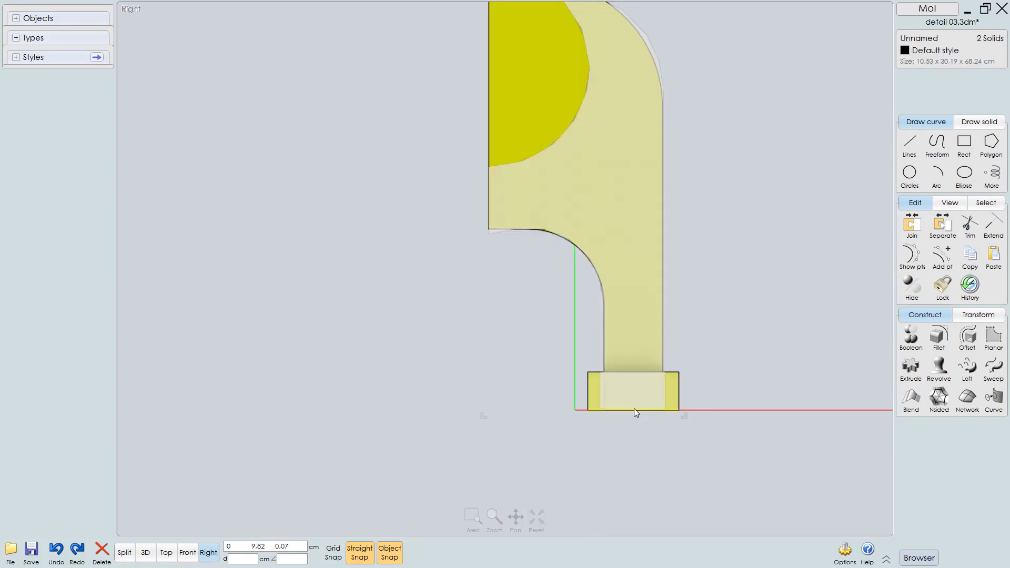
key(F2)
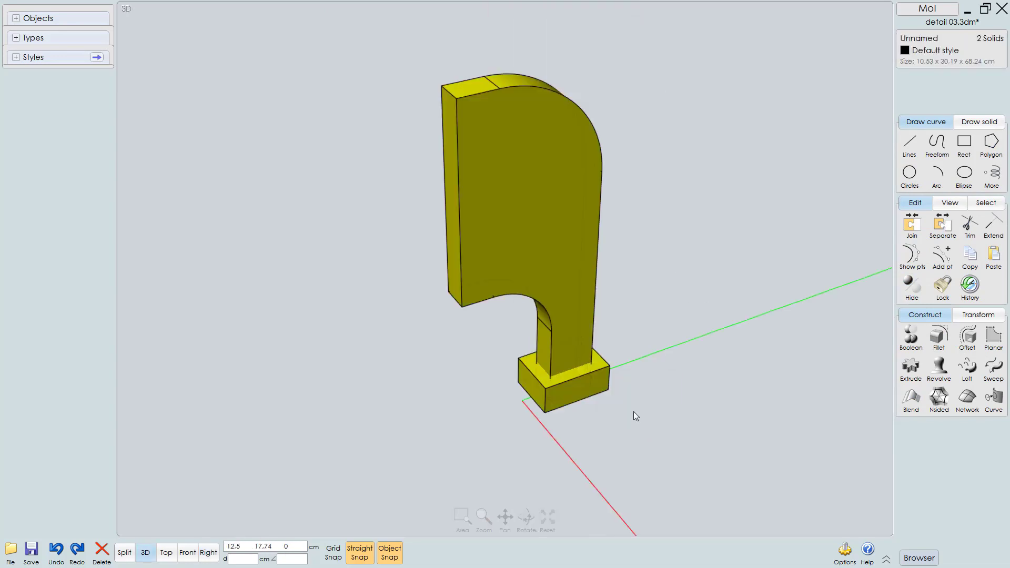
click(911, 337)
click(932, 341)
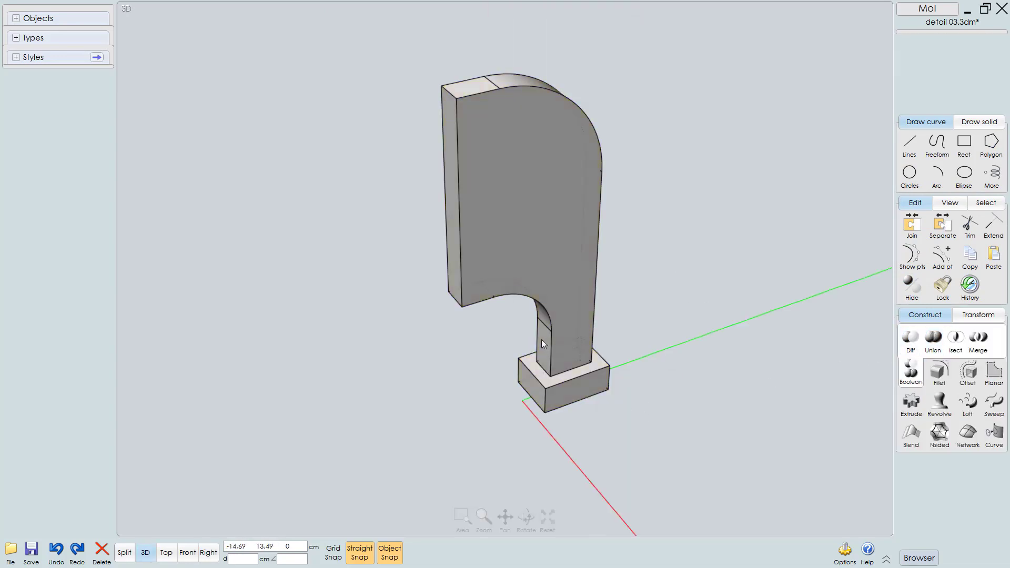
Step: Try a circular fillet with a 0.2 cm radius on all edges of the joined bracket
right_drag(541, 339, 497, 348)
click(939, 372)
click(938, 341)
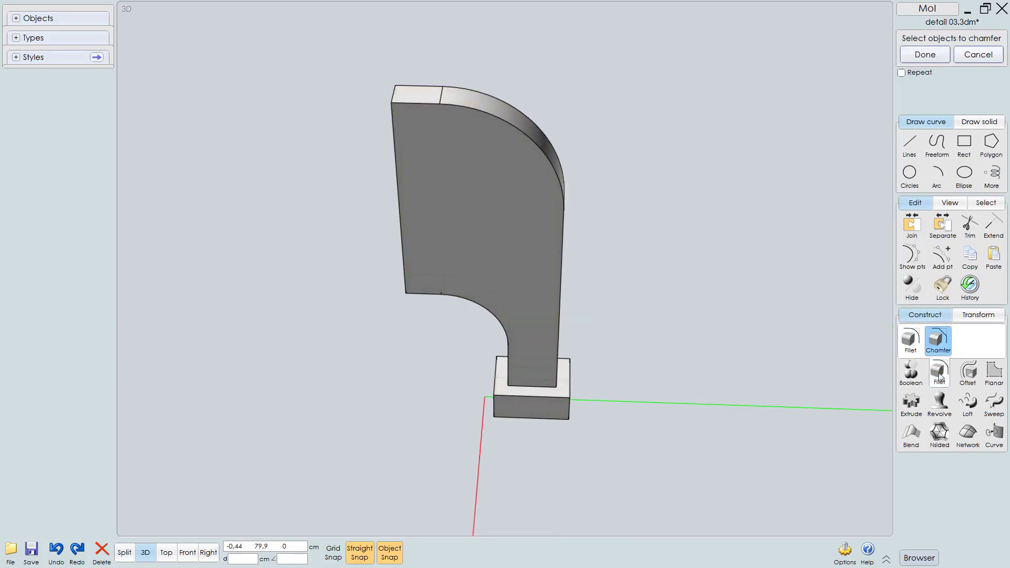
click(915, 348)
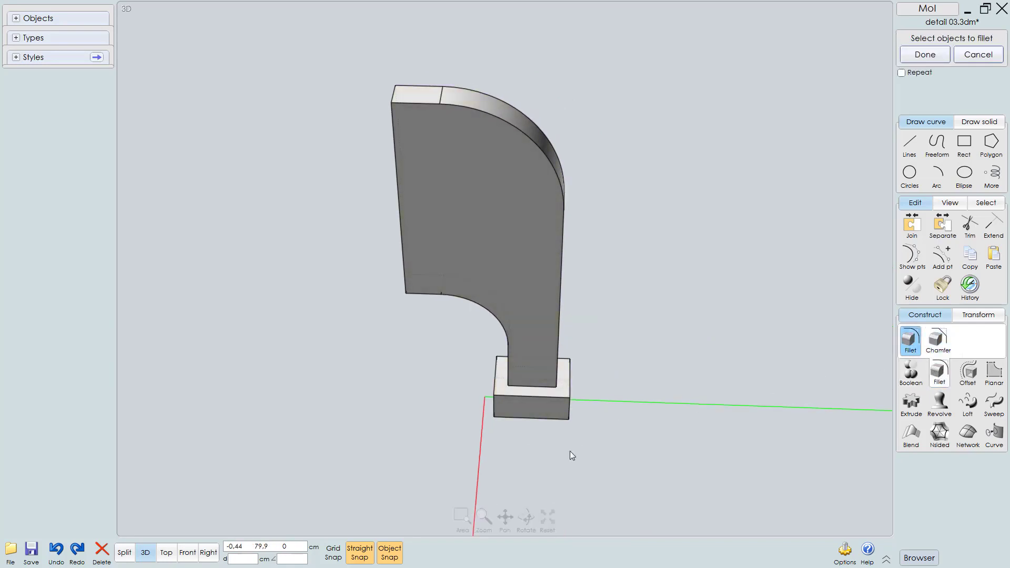
text(.2)
click(520, 247)
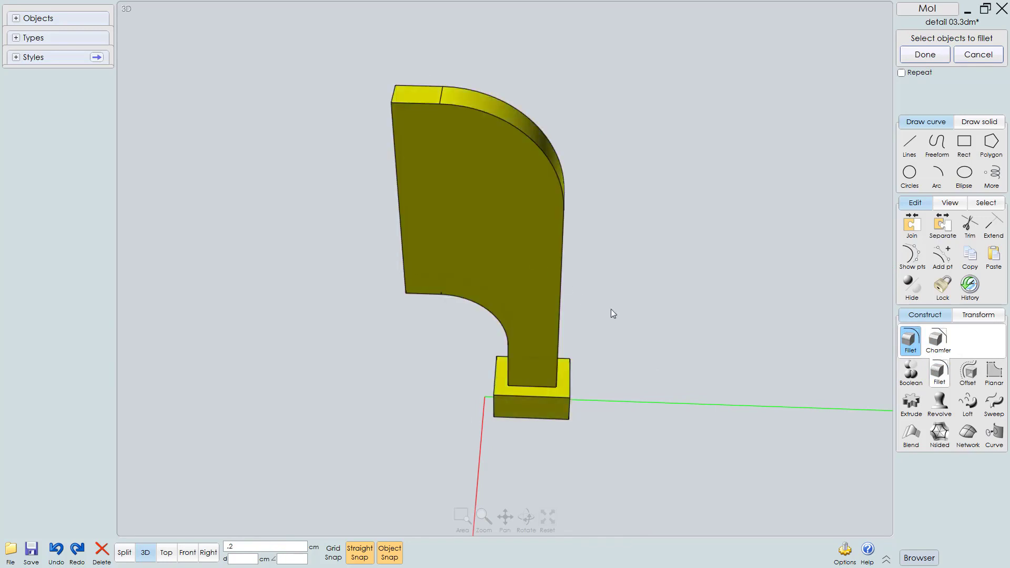
key(Return)
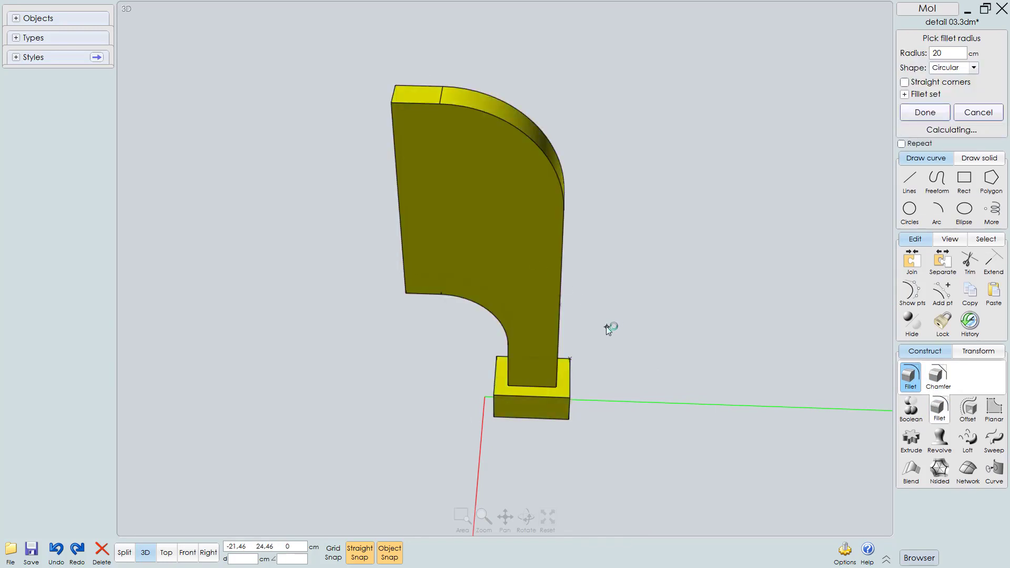
text(.2)
key(Return)
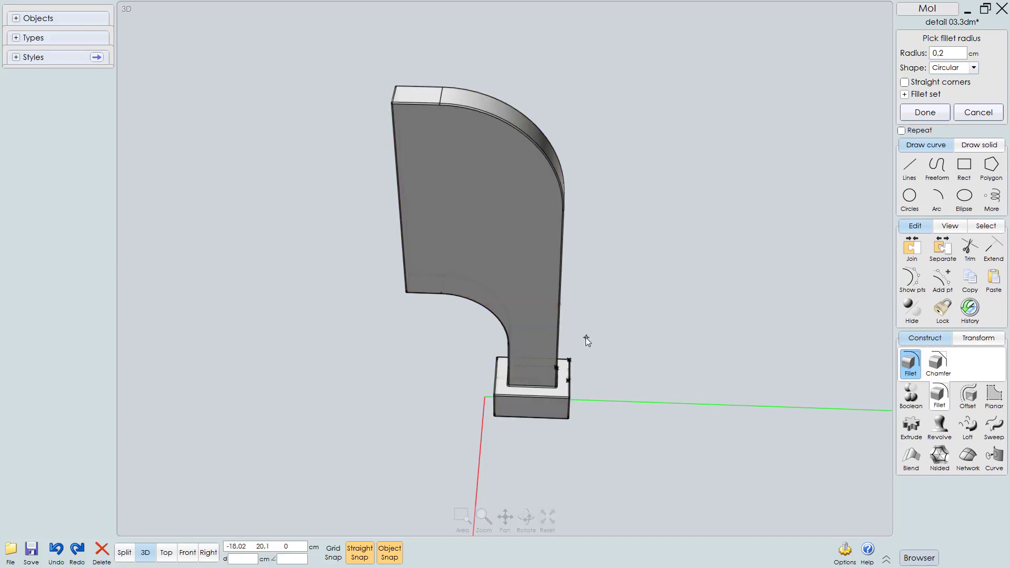
Step: Try a 1 cm fillet radius on all bracket edges, examine the foot's rounded edges, and discard the fillet
scroll(541, 365, up, 6)
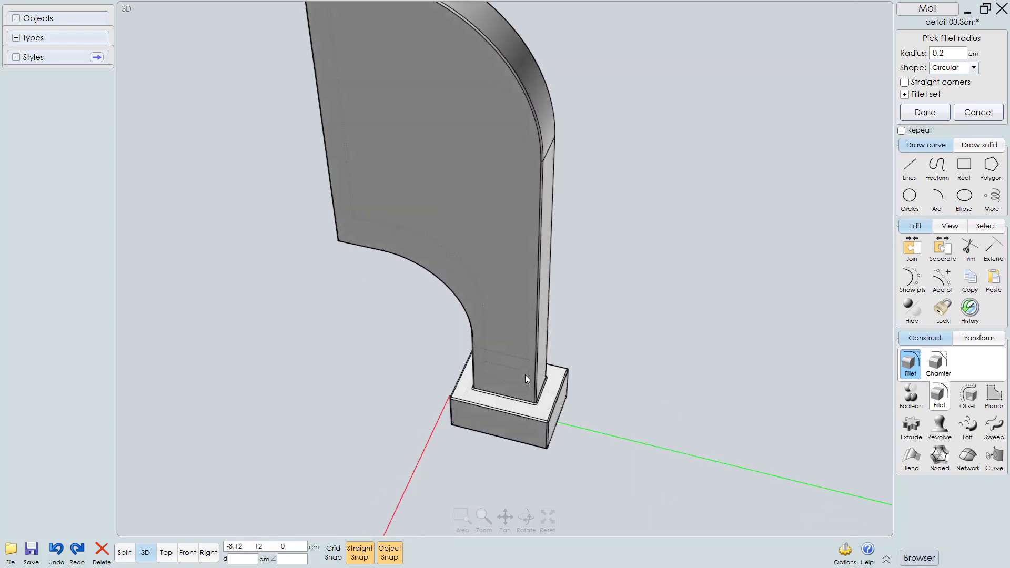
text(1)
key(Return)
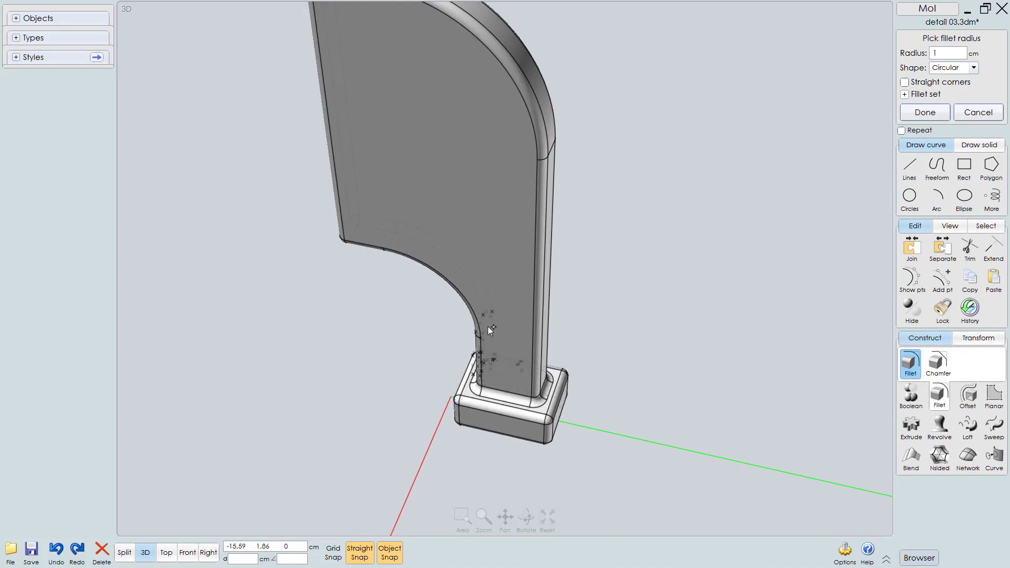
right_drag(488, 326, 475, 307)
scroll(591, 387, up, 5)
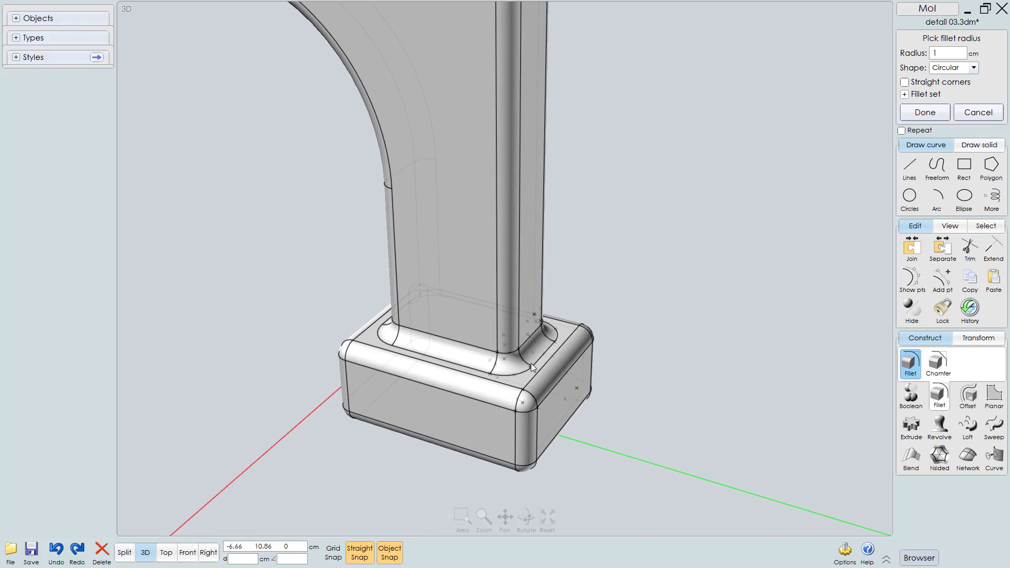
right_drag(534, 346, 539, 401)
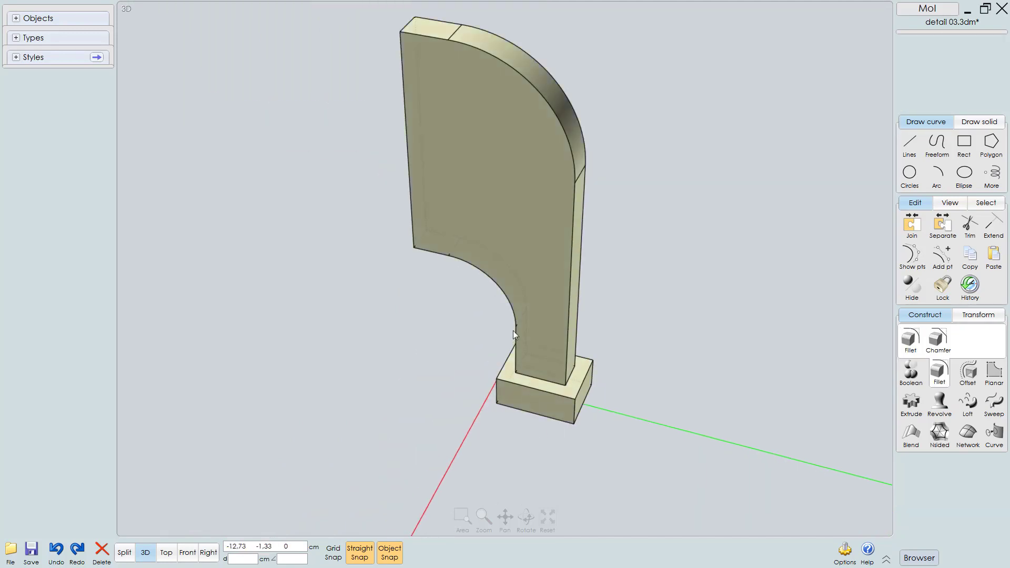
right_drag(513, 330, 567, 339)
key(Escape)
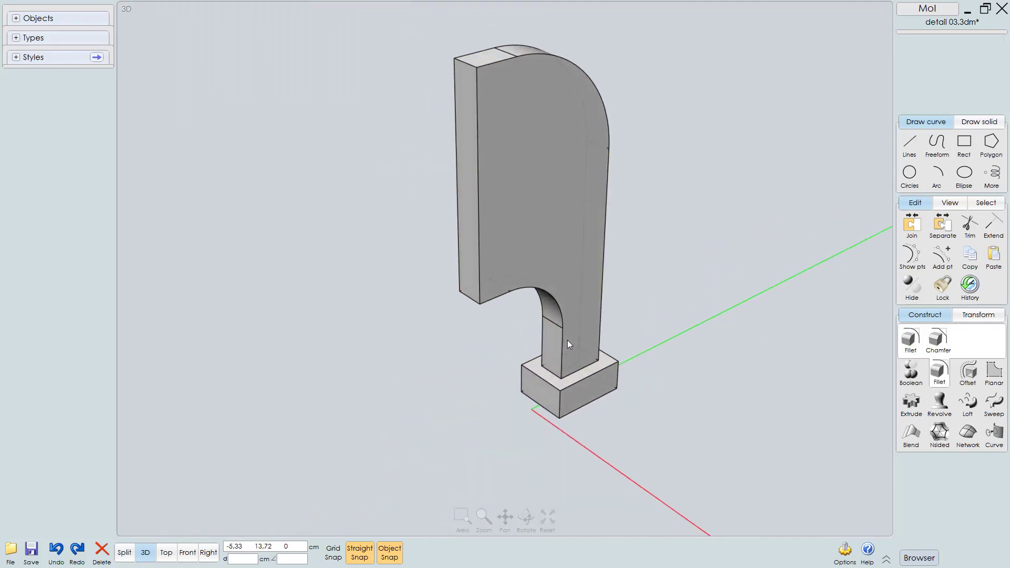
Step: Save the bracket file and open the recent file detail 01.3dm
middle_drag(567, 339, 554, 357)
key(ctrl+s)
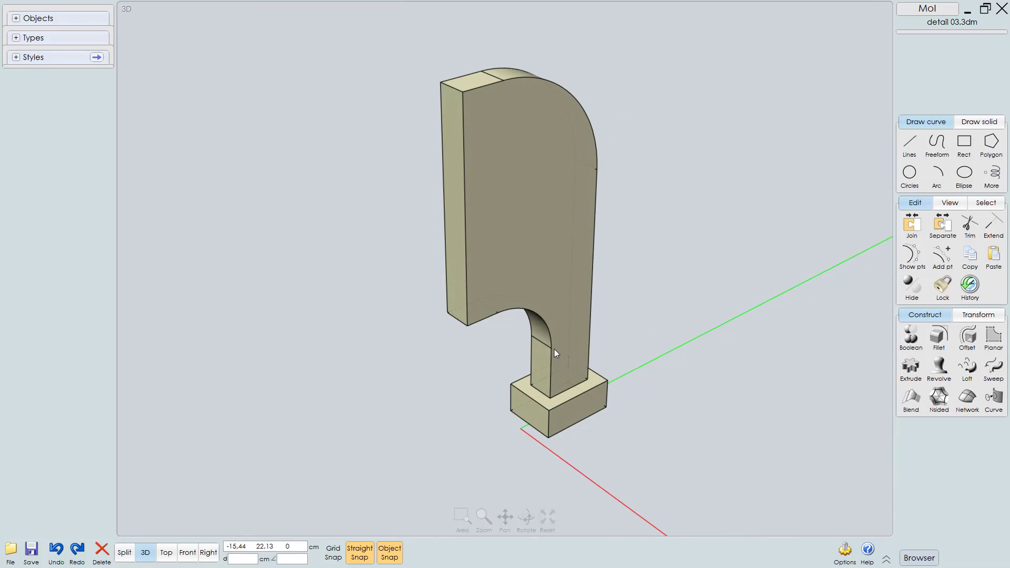
click(11, 550)
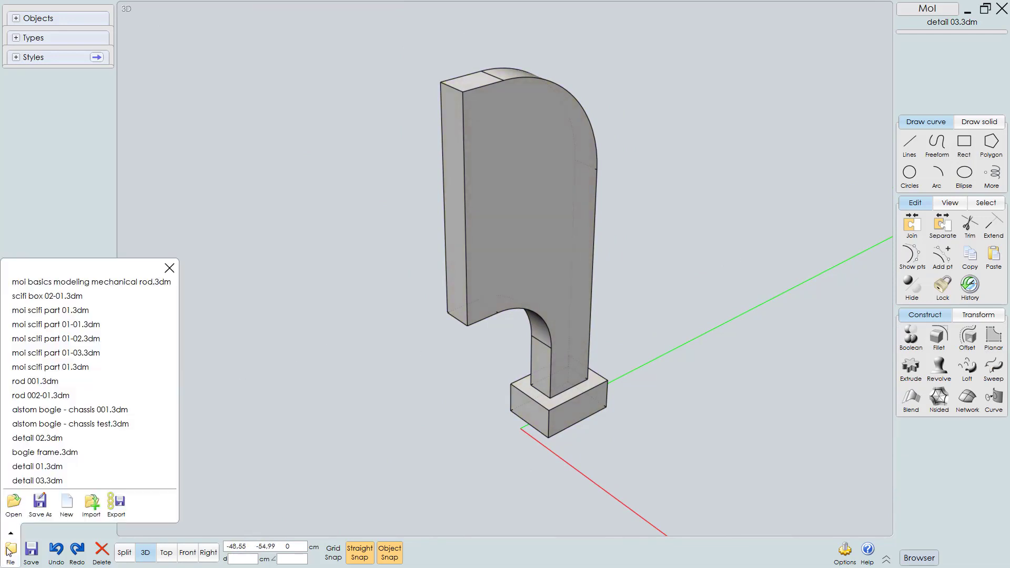
click(35, 468)
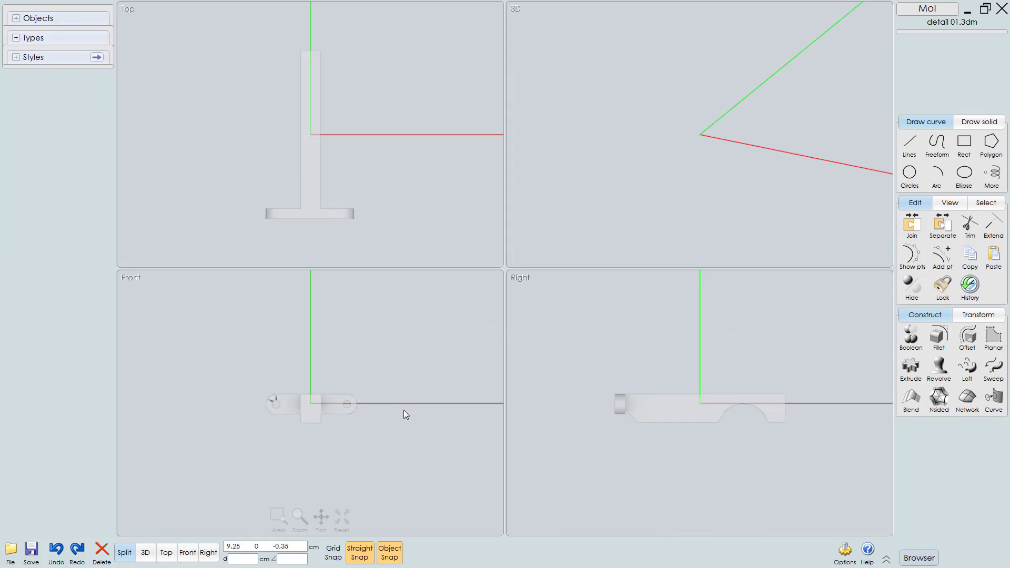
Step: In the Front view, draw a circle by diameter, about 2.25 cm across, over the plate's rounded end with the dark triangular gaps
key(space)
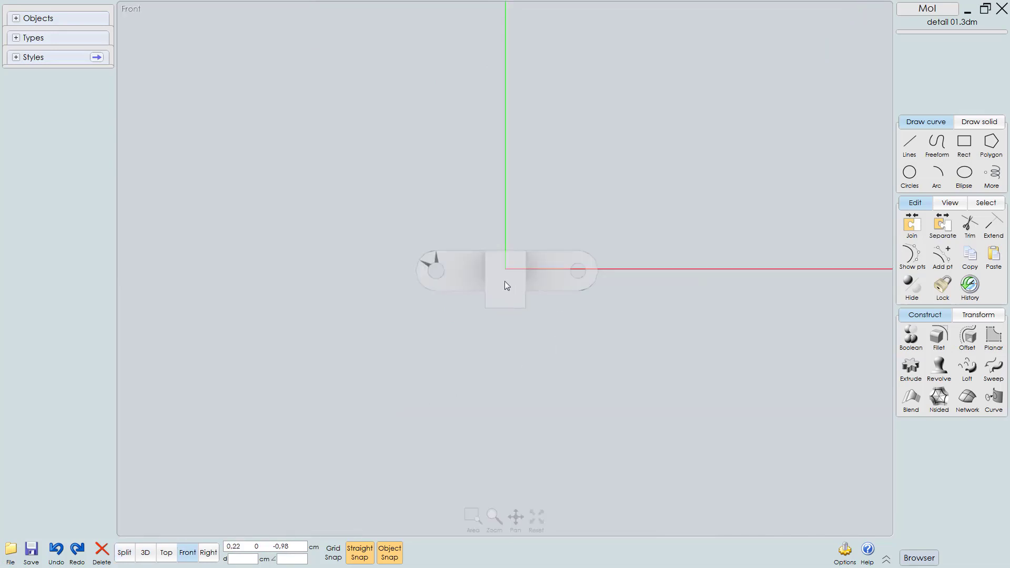
scroll(538, 270, up, 4)
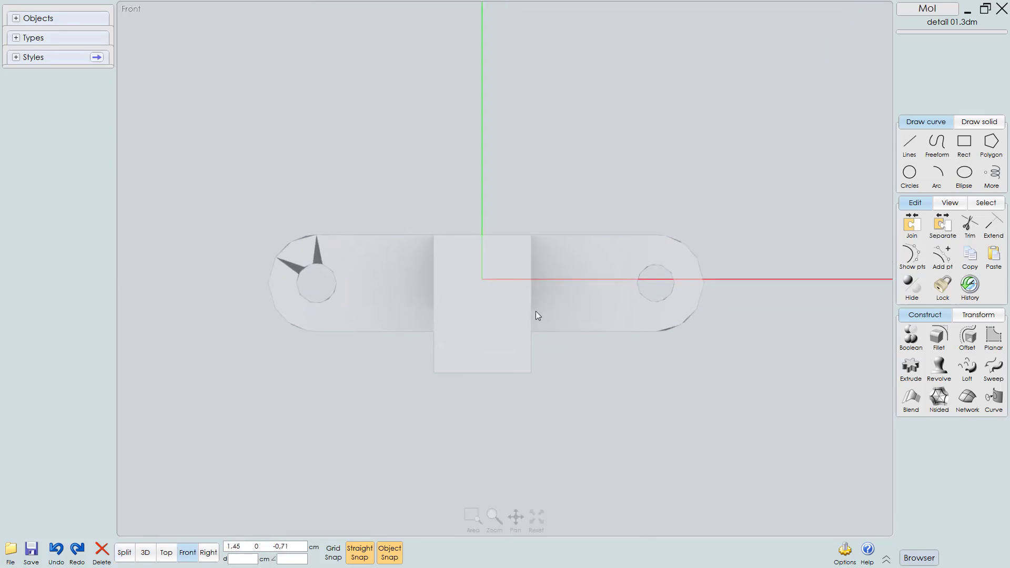
middle_drag(462, 314, 486, 319)
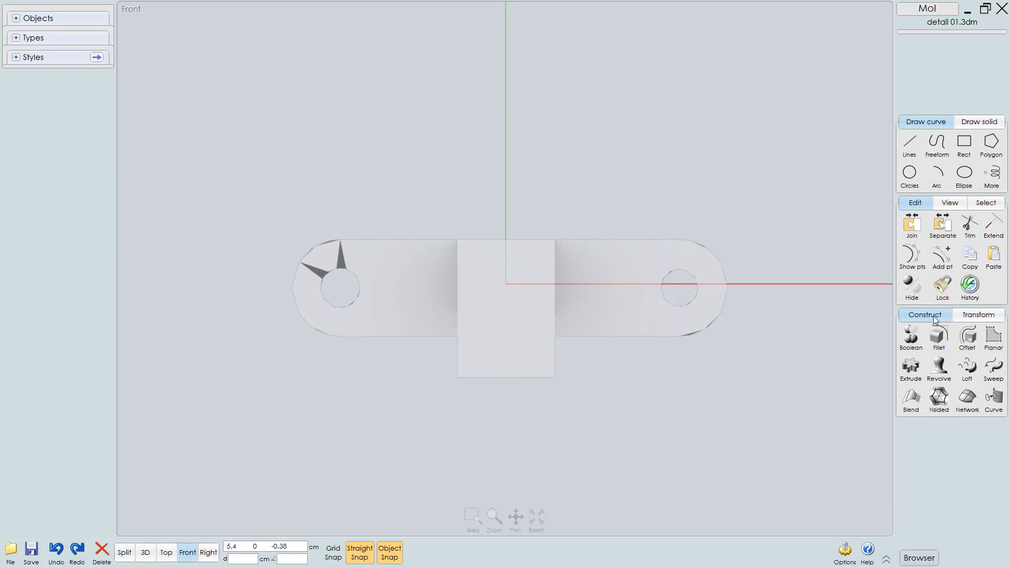
click(909, 176)
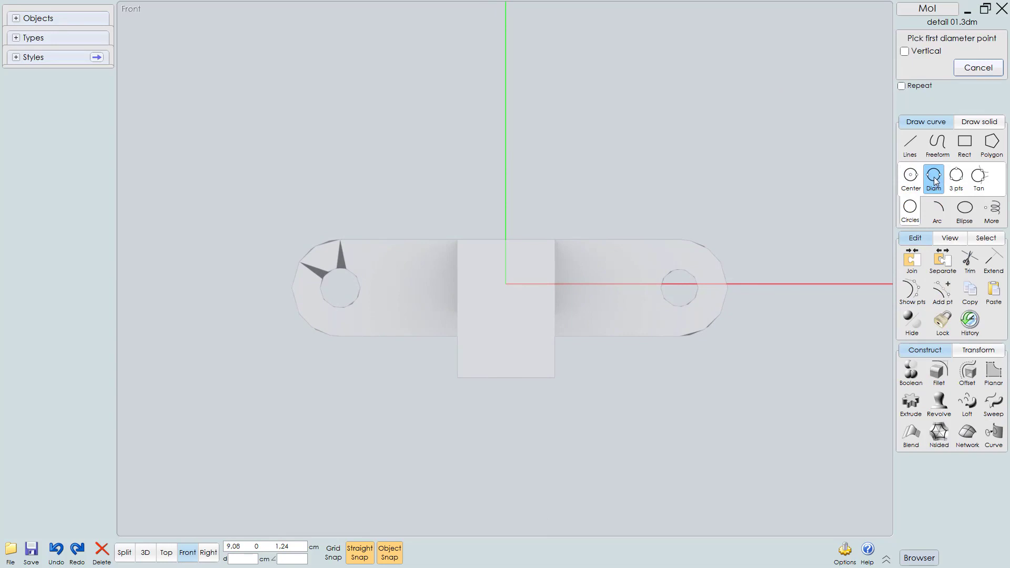
scroll(388, 273, up, 3)
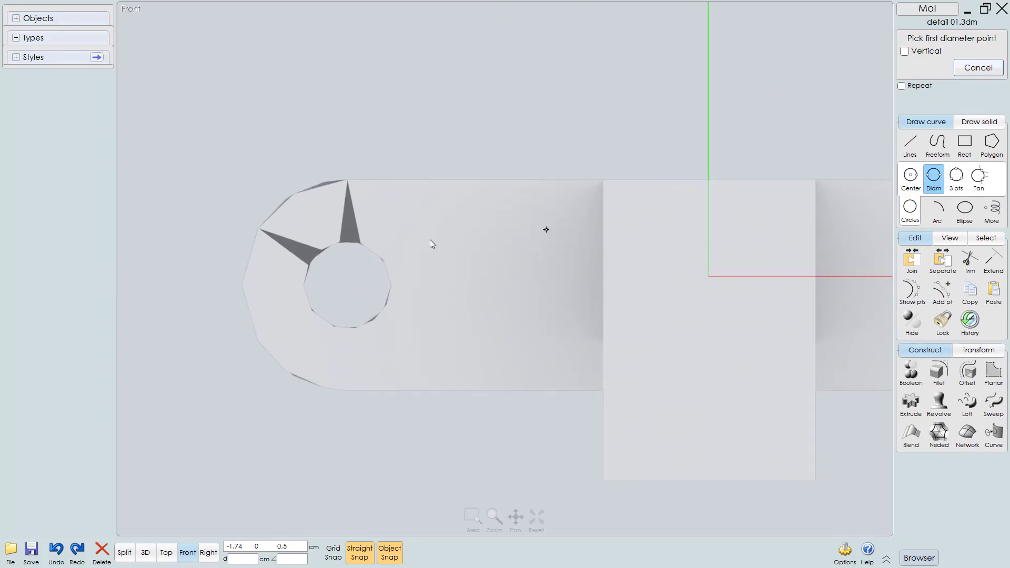
click(346, 181)
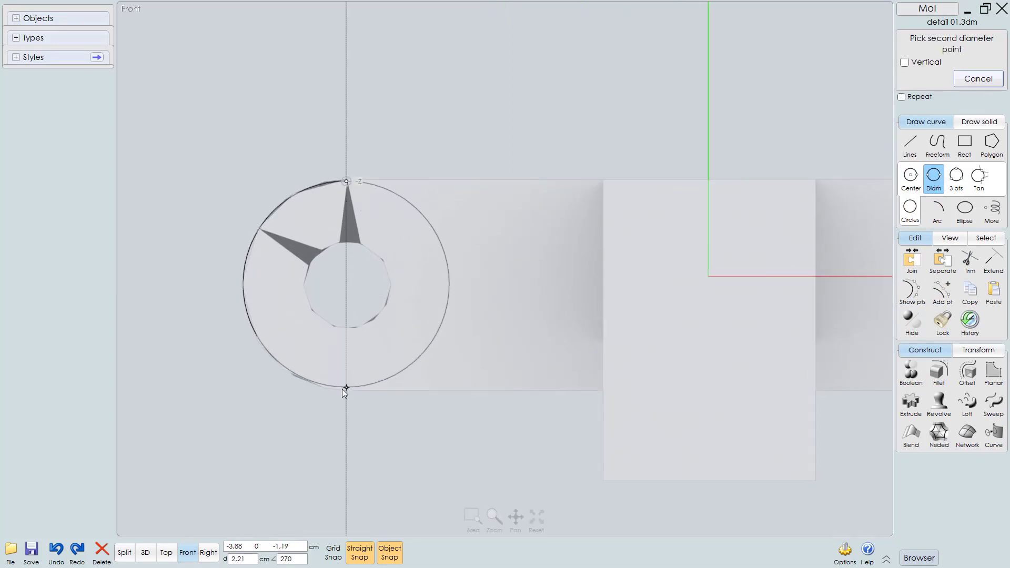
click(343, 390)
scroll(336, 397, down, 3)
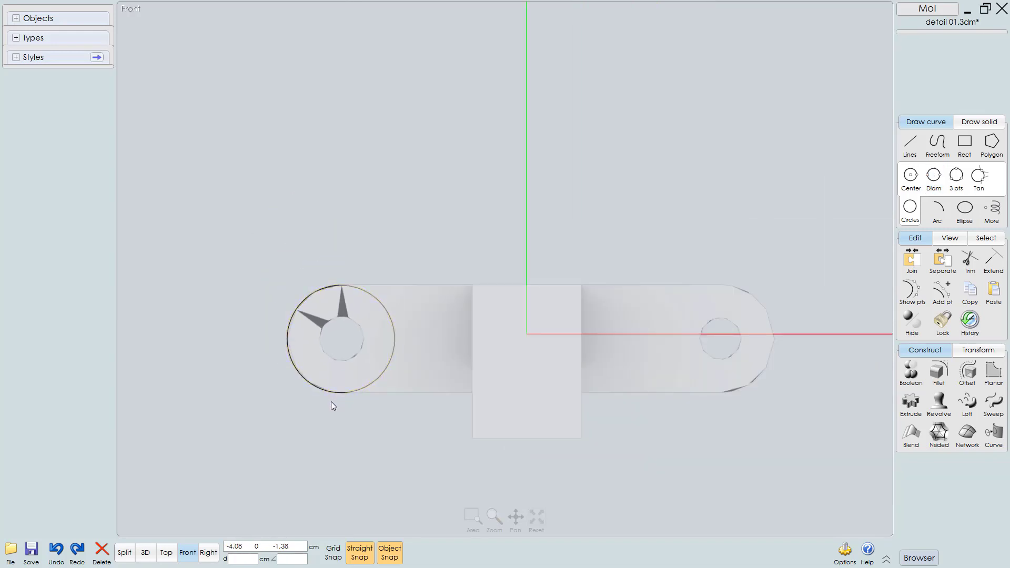
scroll(332, 405, down, 1)
Step: Mirror the circle about the vertical axis through the origin onto the plate's opposite rounded end
click(383, 348)
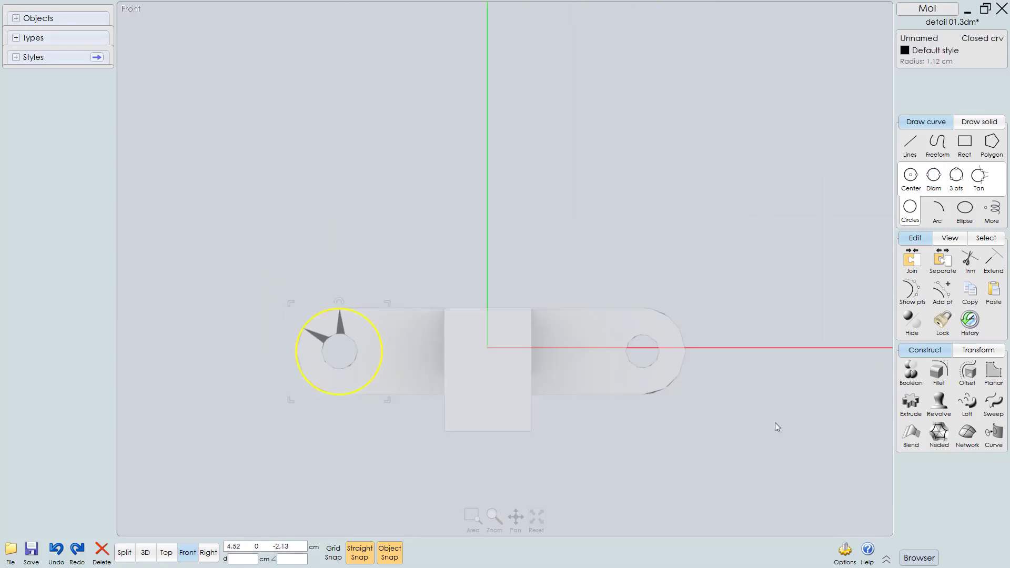
click(979, 350)
click(911, 404)
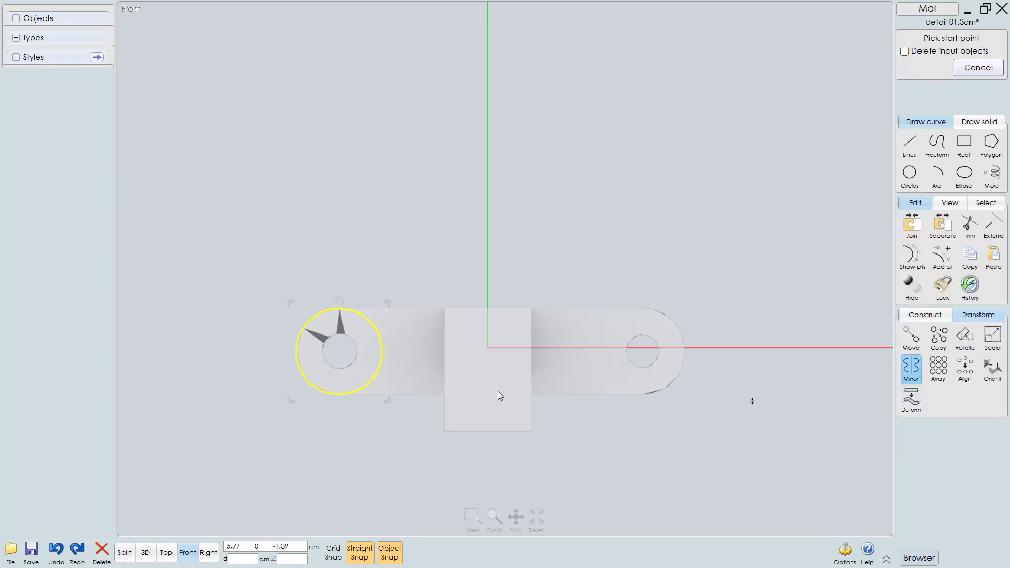
click(488, 349)
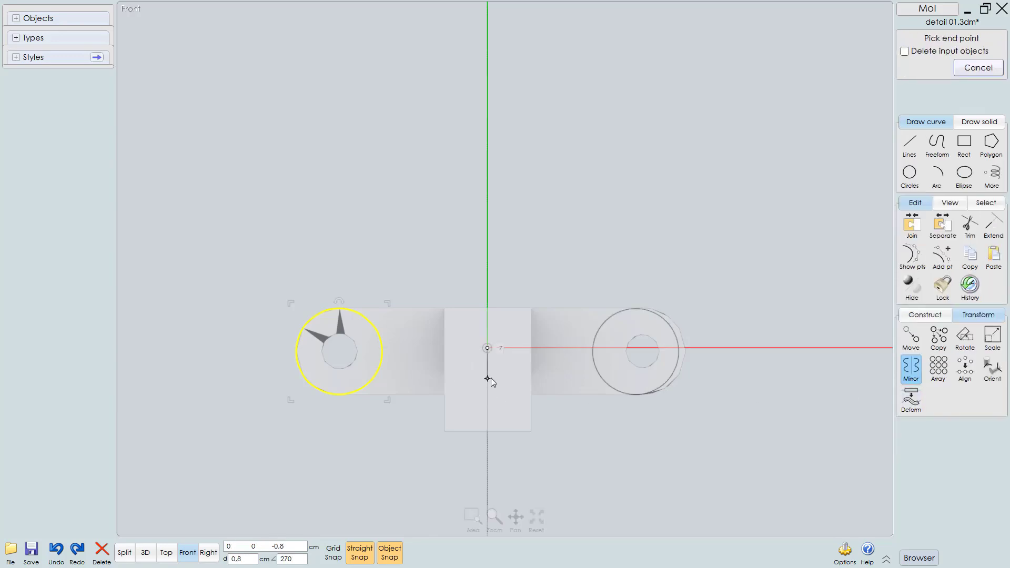
click(488, 379)
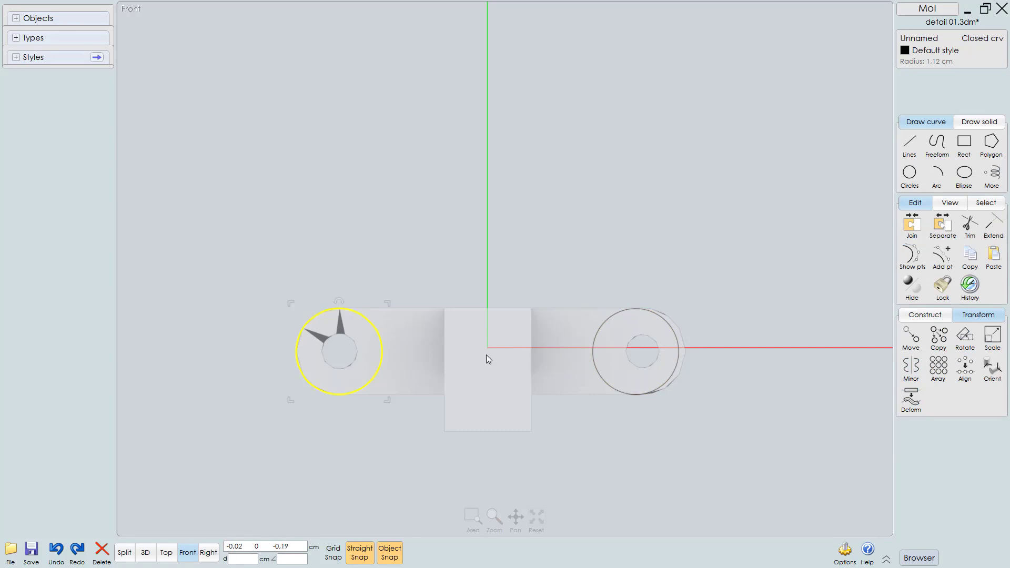
scroll(488, 358, up, 1)
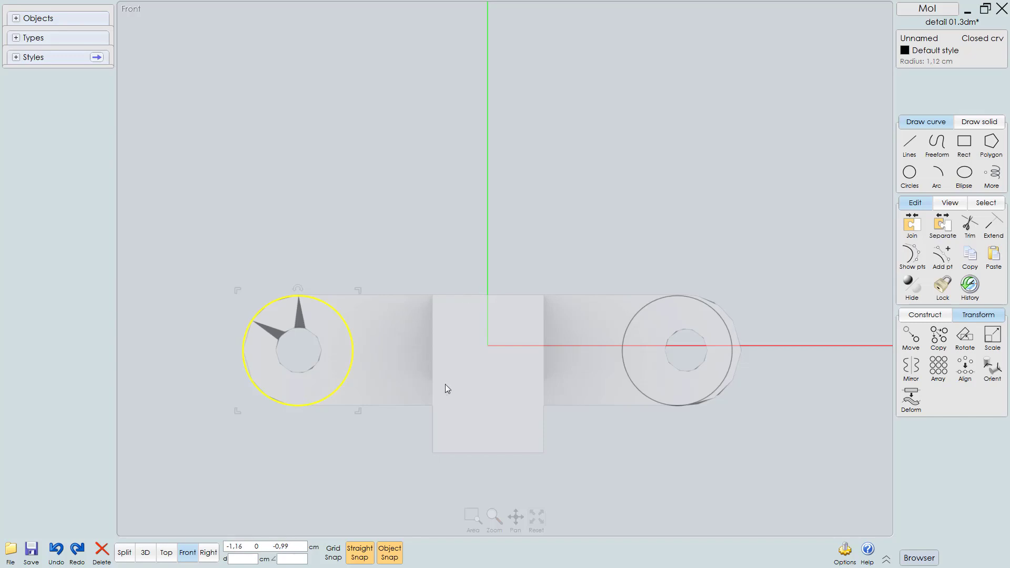
Step: Draw a three-point rectangle about 2.25 cm high between the two circles, snapping its corners to their upper and lower quadrant points
click(965, 143)
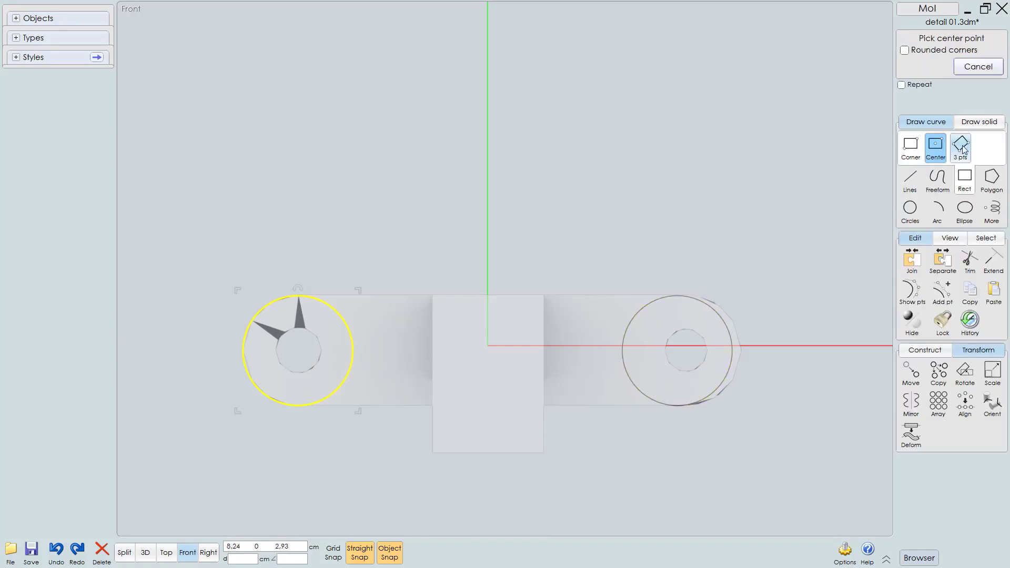
click(965, 152)
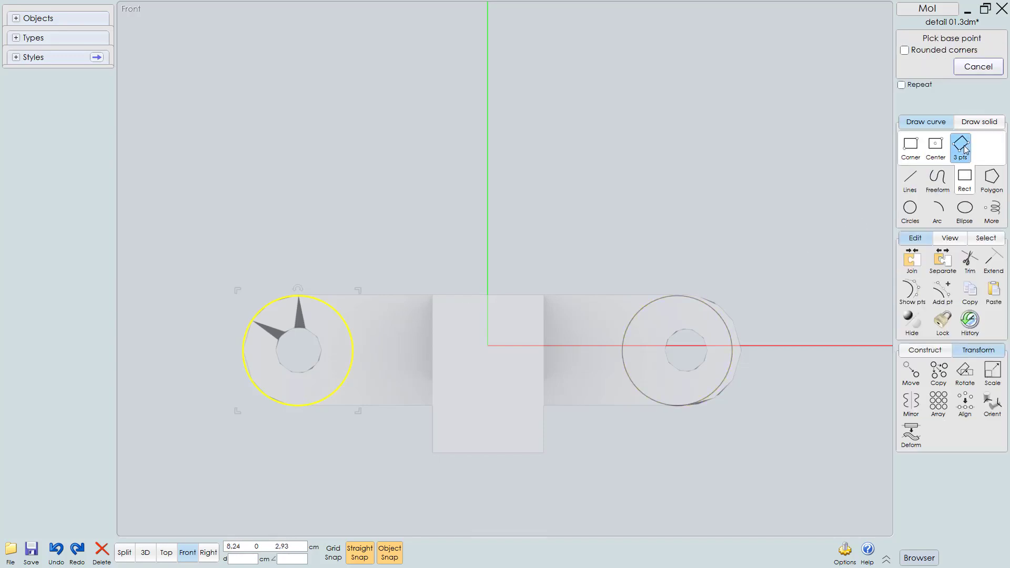
click(297, 296)
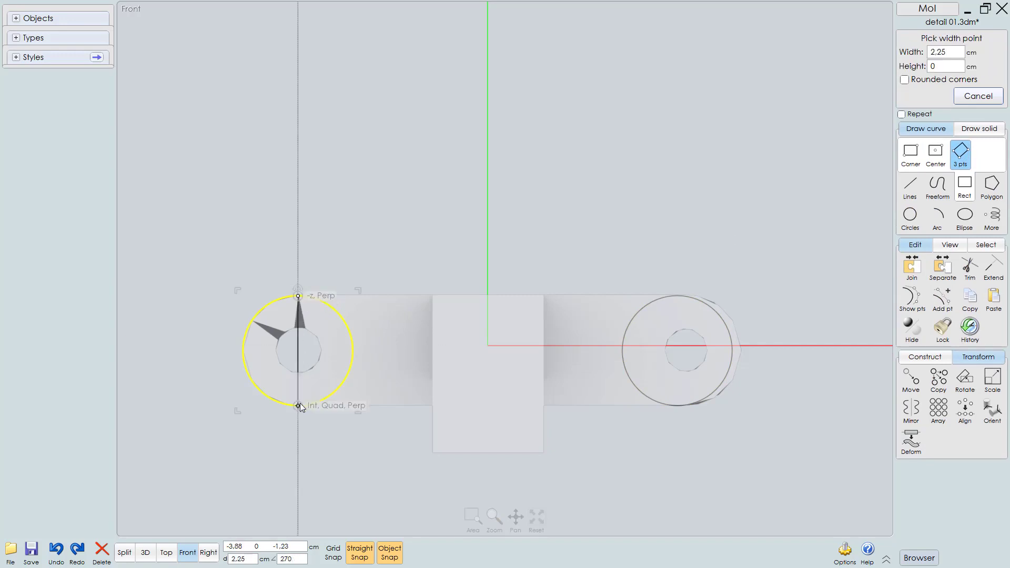
click(299, 405)
click(677, 404)
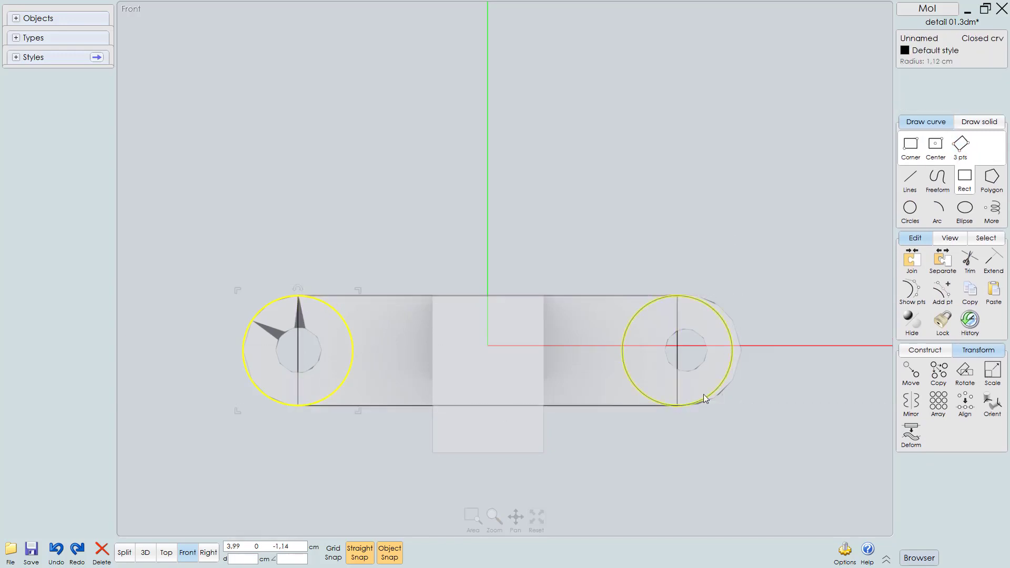
Step: Trim the circles and rectangle against each other, removing the inner pieces, and join the remaining pieces into one closed slot outline
drag(781, 281, 243, 429)
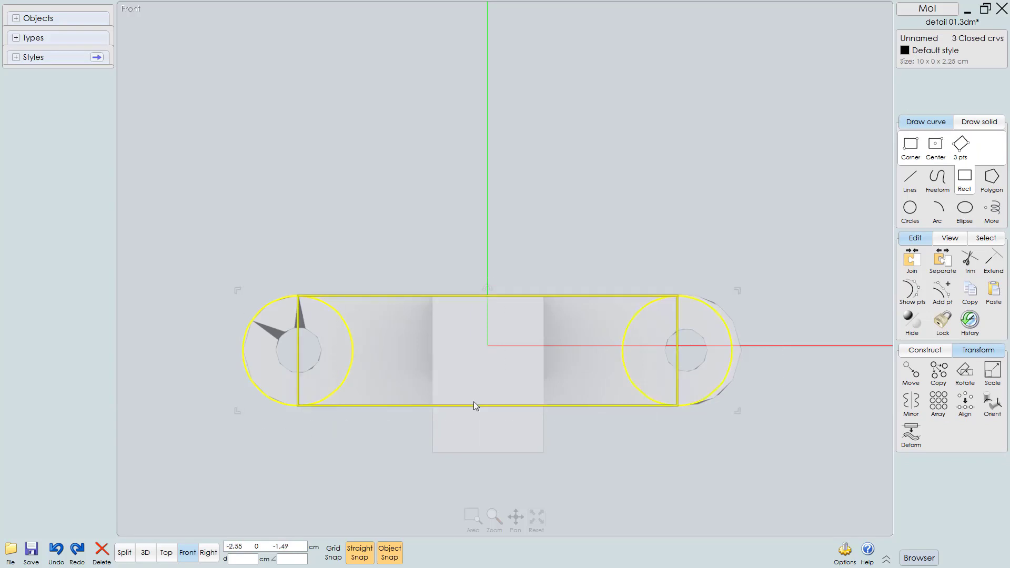
click(970, 263)
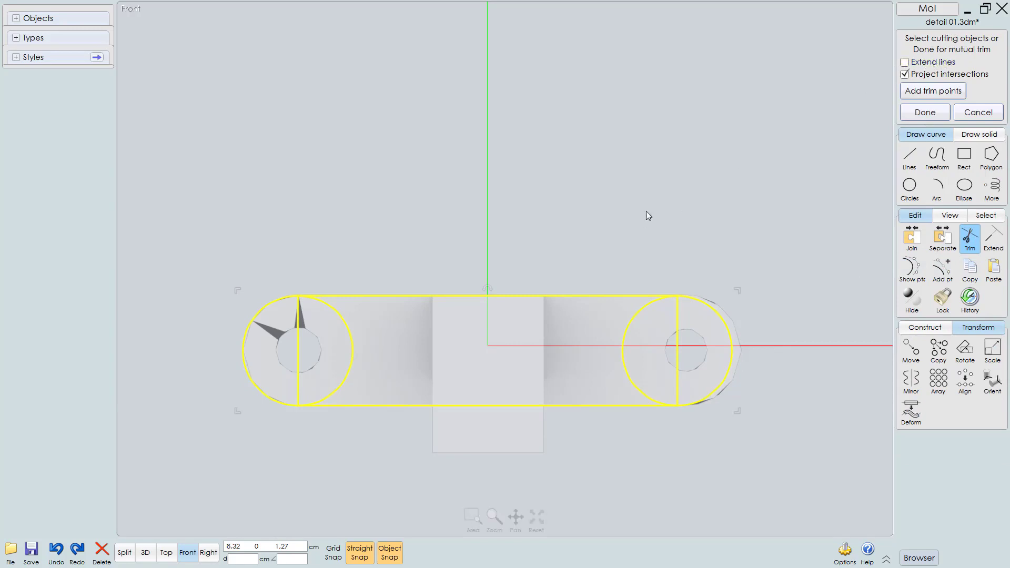
key(Return)
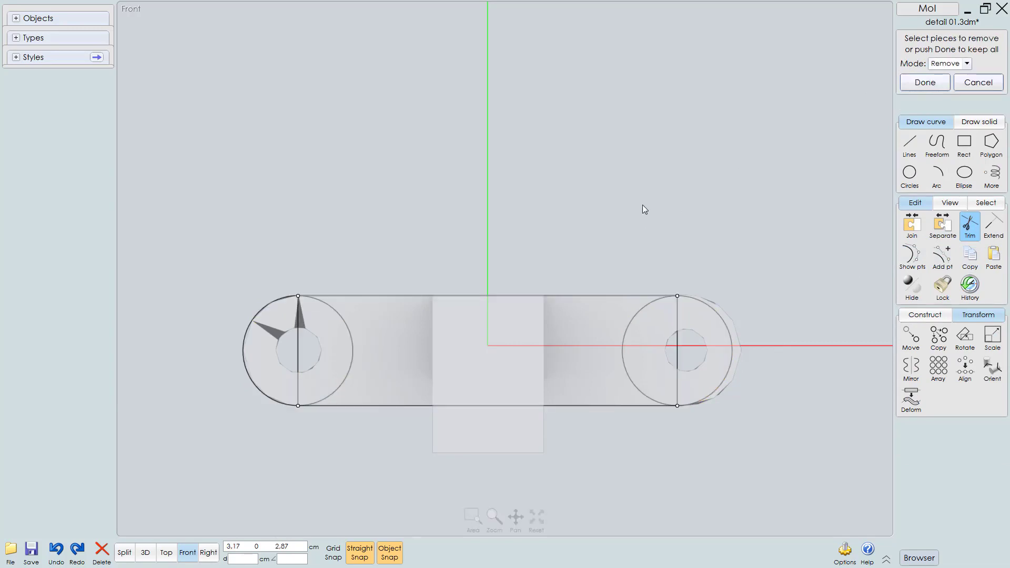
key(Return)
drag(704, 335, 279, 368)
key(Delete)
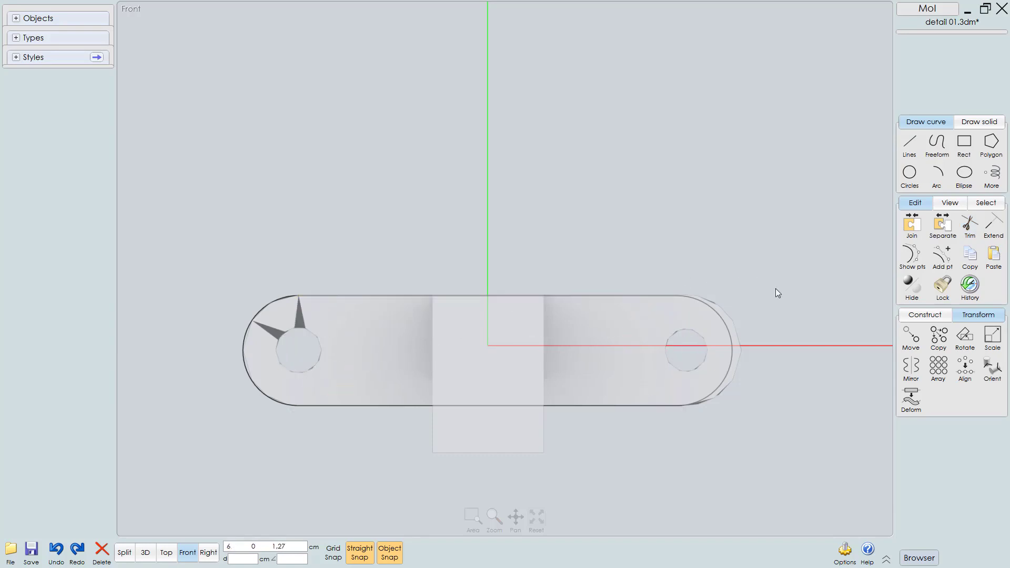
drag(777, 291, 222, 463)
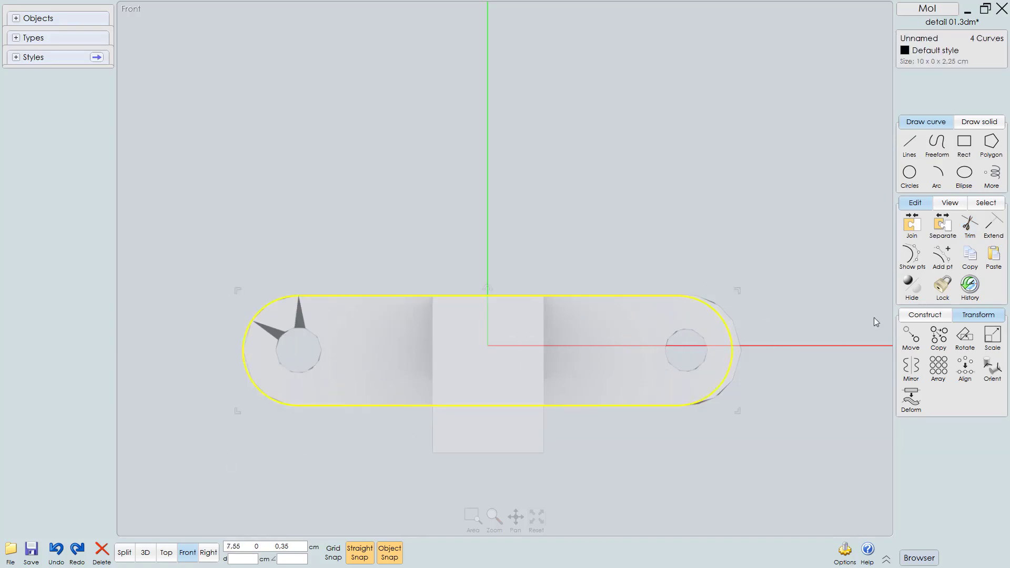
click(917, 234)
Step: Draw a circle by diameter, about 0.92 cm across, on the bolt hole beside the dark triangular gaps
scroll(349, 346, up, 2)
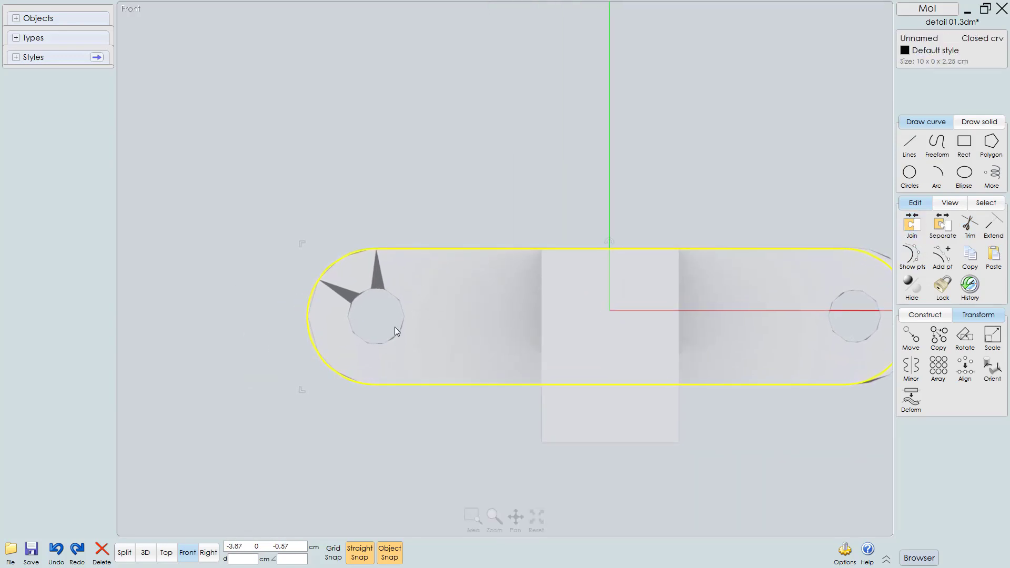
scroll(394, 321, up, 2)
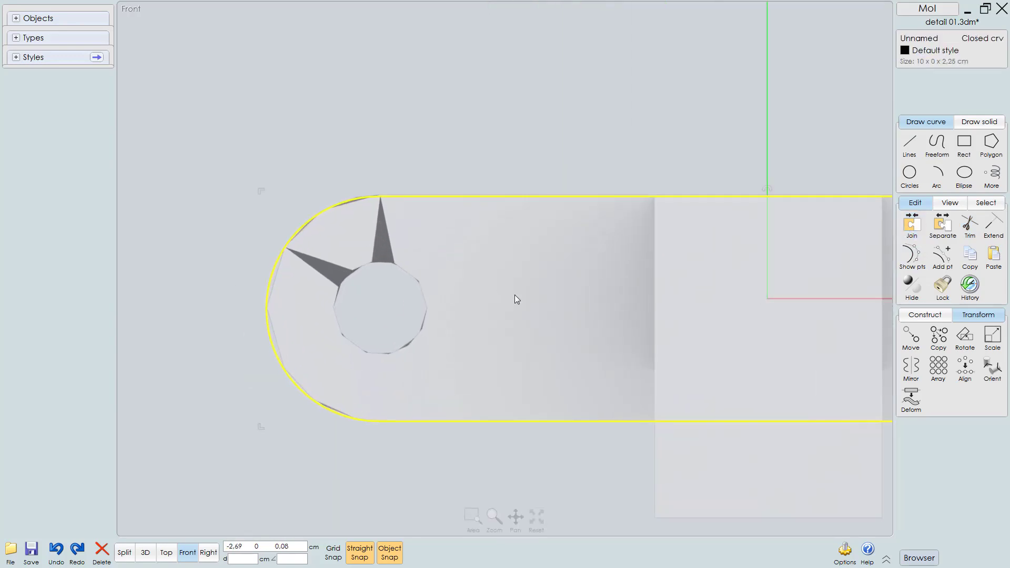
click(910, 176)
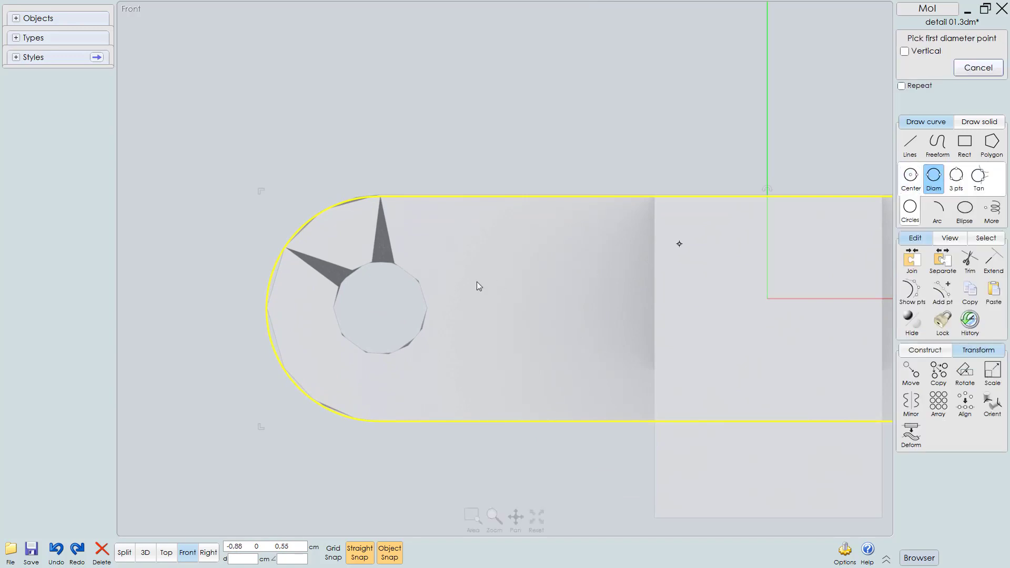
scroll(378, 307, up, 2)
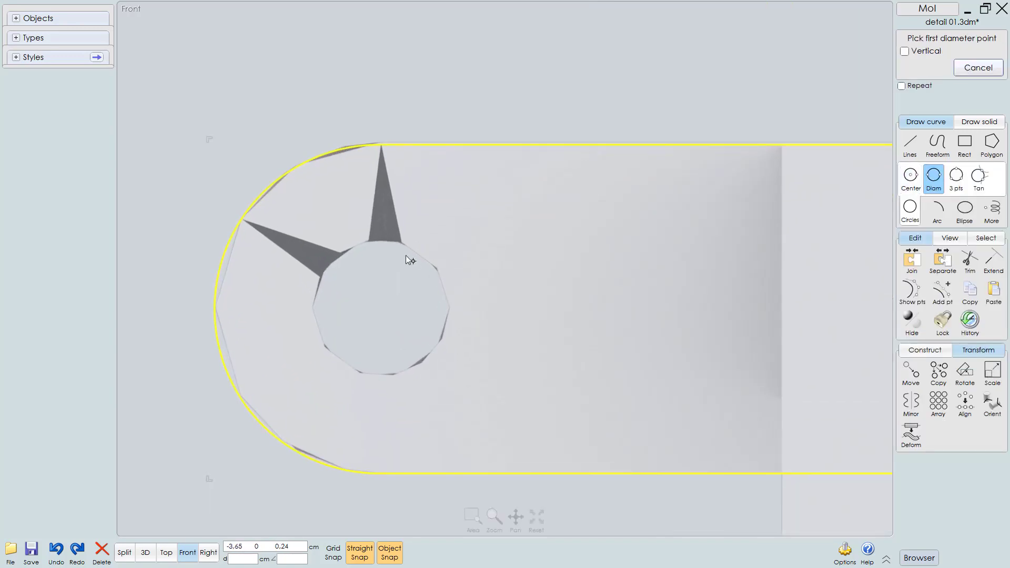
click(380, 241)
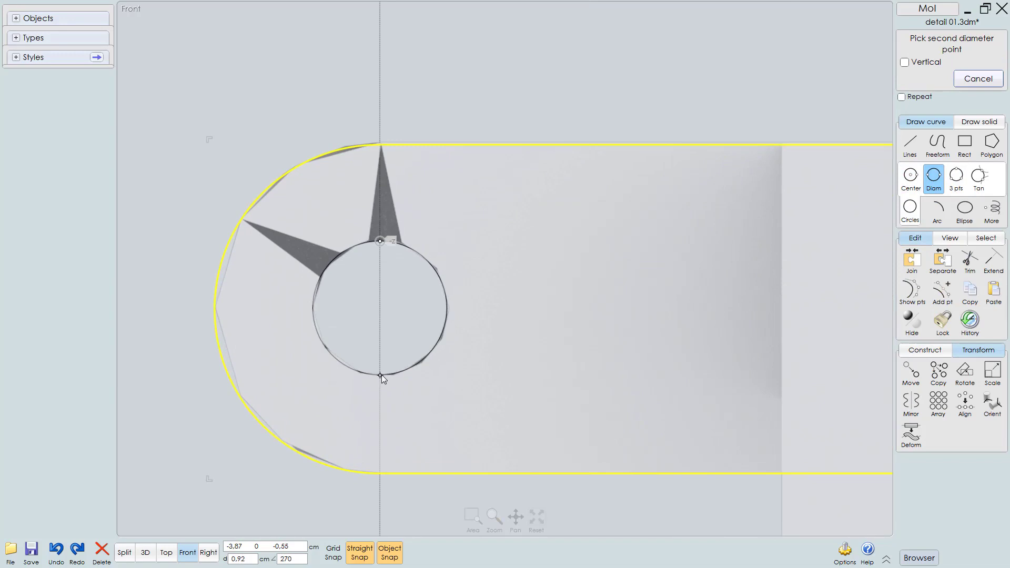
click(381, 375)
scroll(327, 396, down, 3)
click(338, 491)
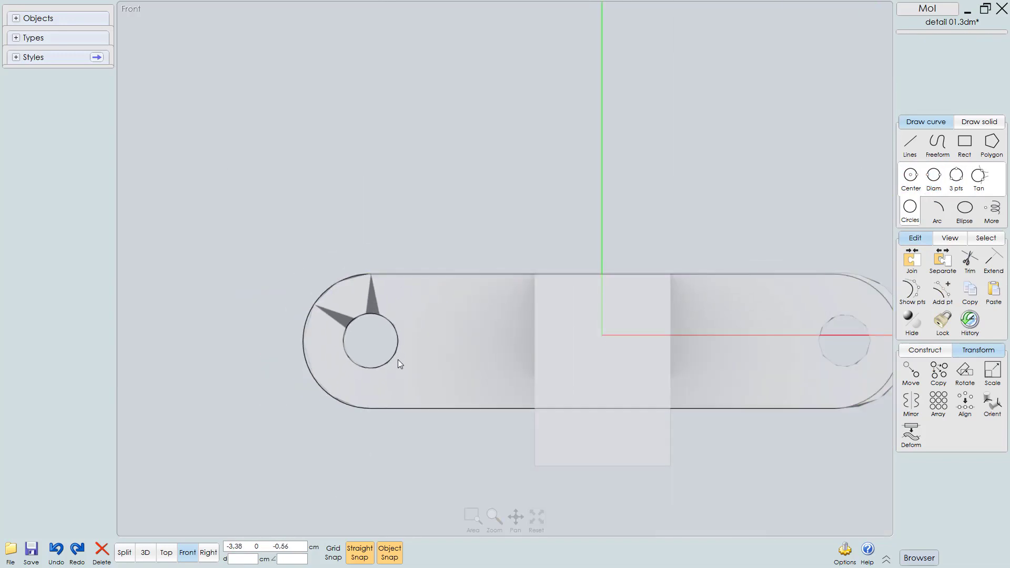
Step: Mirror the hole circle about the vertical axis through the origin onto the other end of the plate
click(396, 349)
click(910, 402)
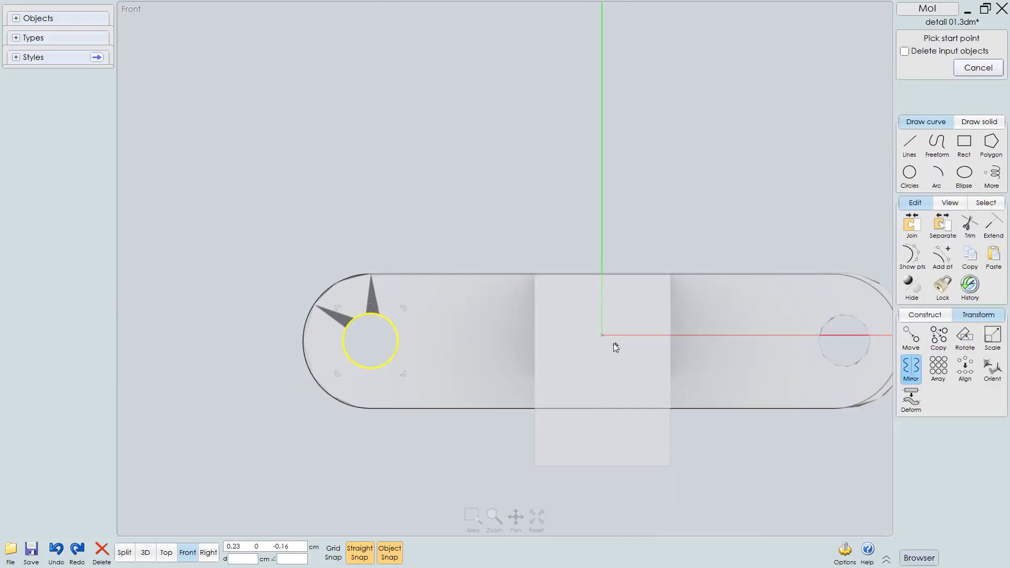
click(603, 335)
click(599, 368)
scroll(547, 397, down, 2)
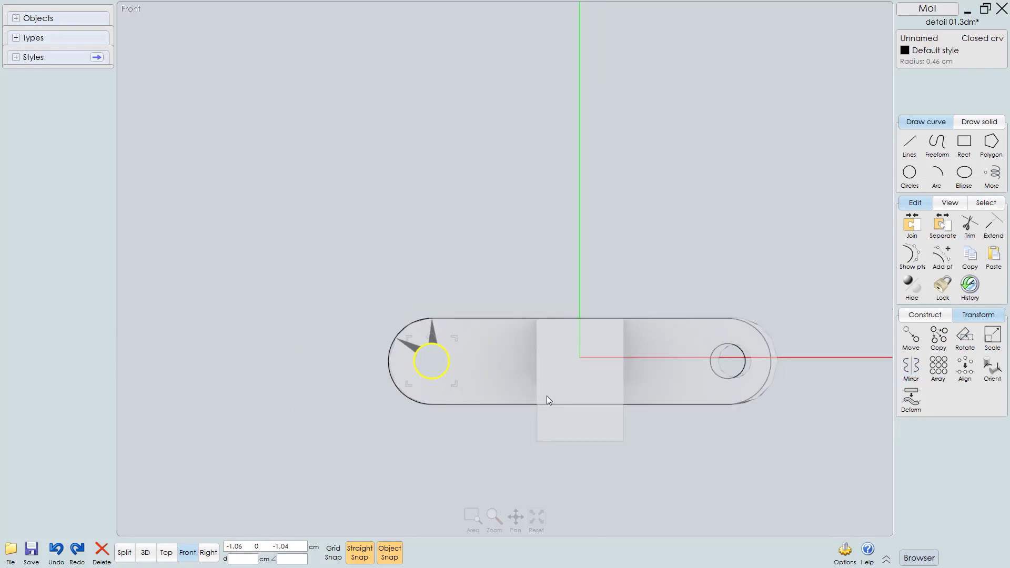
Step: Move the slot outline and both hole circles in the Right view onto the outer face of the end plate
drag(789, 297, 412, 430)
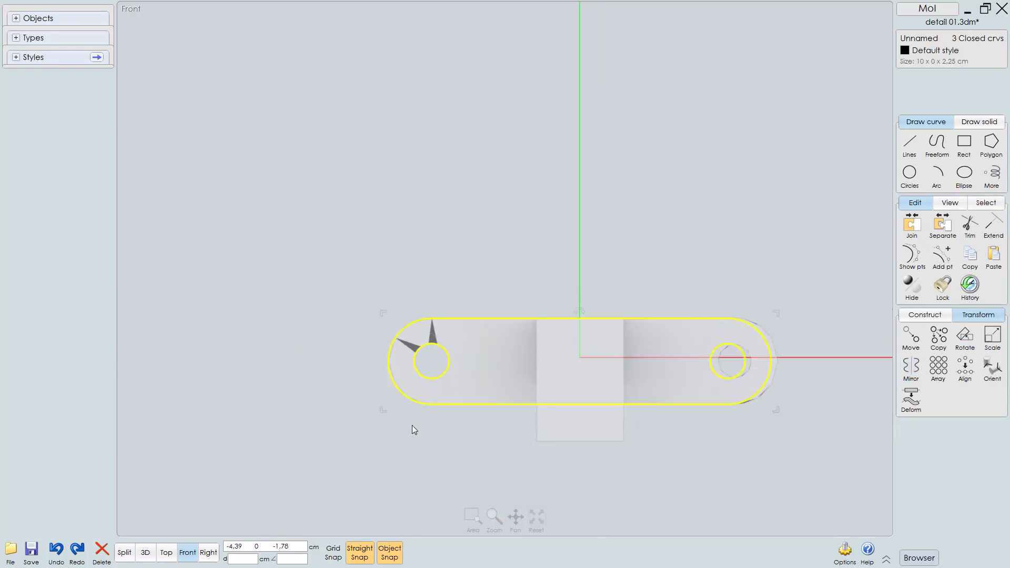
key(F8)
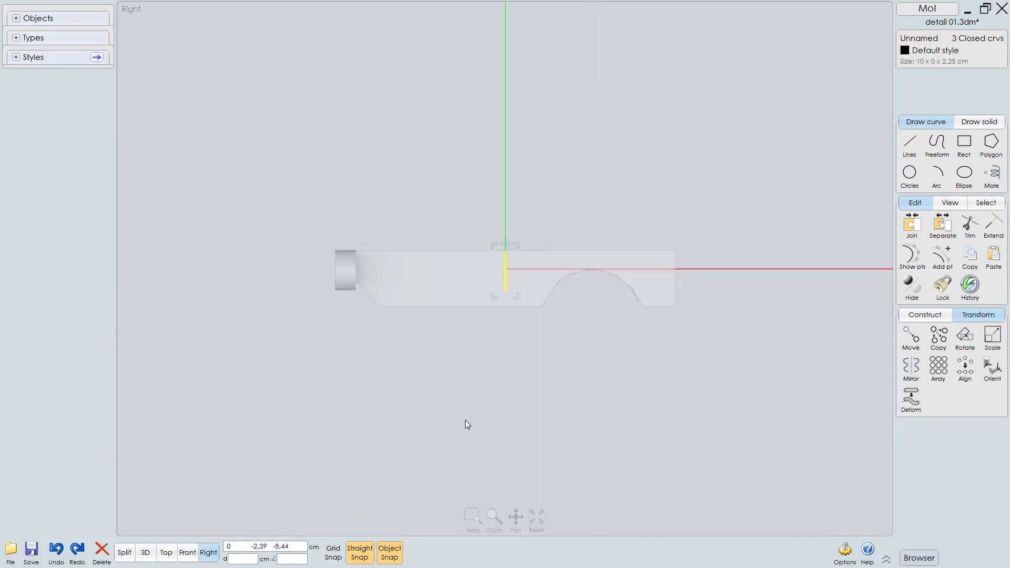
scroll(499, 299, up, 2)
right_drag(376, 271, 624, 377)
scroll(678, 361, up, 1)
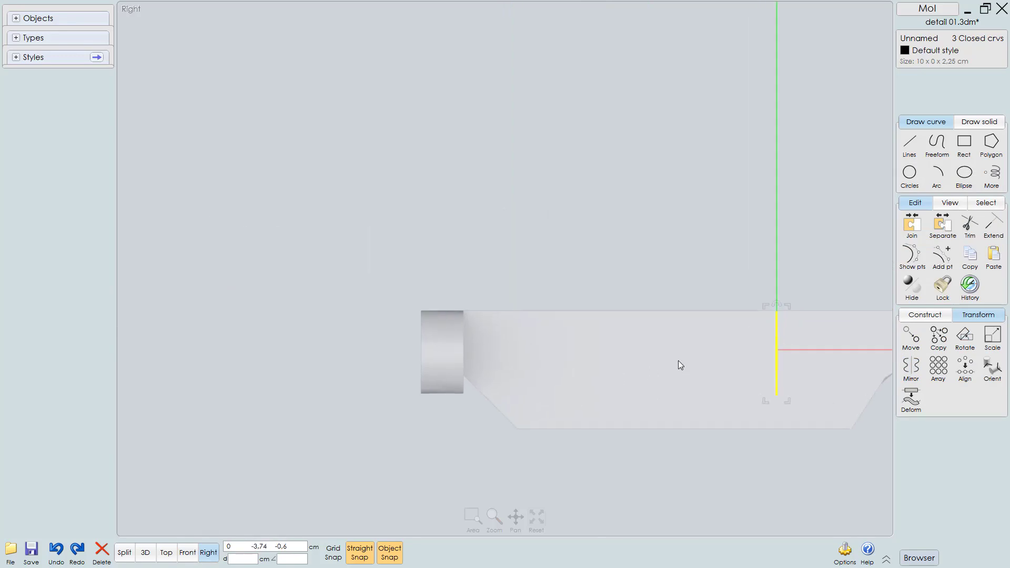
drag(781, 313, 416, 311)
Step: Extrude the outline and hole circles with capped ends about 1.17 cm through the plate's thickness, and hide the source curves
key(e)
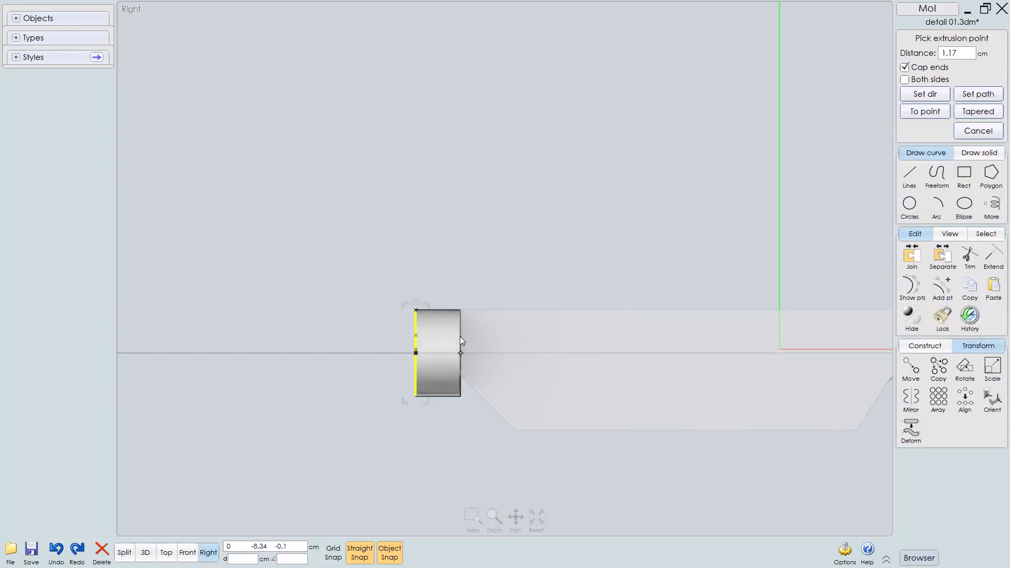
key(Escape)
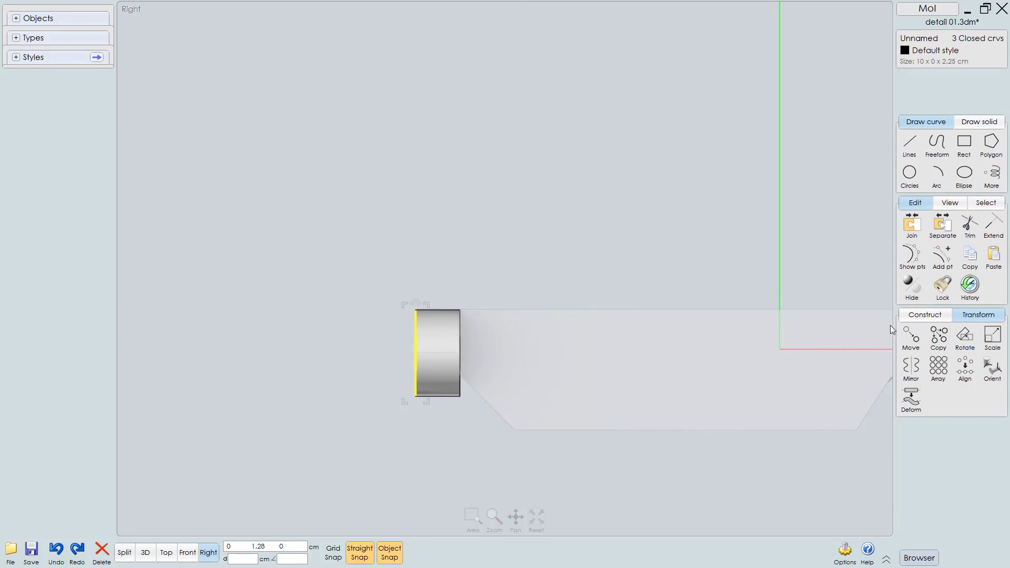
click(907, 285)
Step: Start a polyline in the Right view at the middle of the end plate's top edge and run it along the reference arm's top to its far end
right_drag(446, 401, 357, 367)
scroll(346, 398, down, 3)
right_drag(475, 327, 499, 344)
click(910, 143)
click(938, 149)
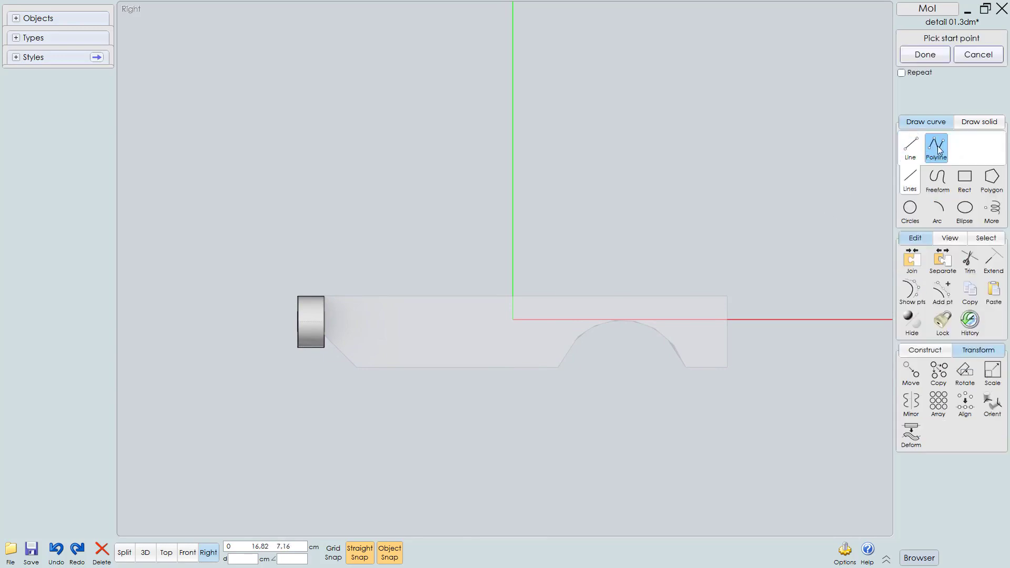
right_drag(332, 320, 441, 322)
scroll(425, 302, up, 3)
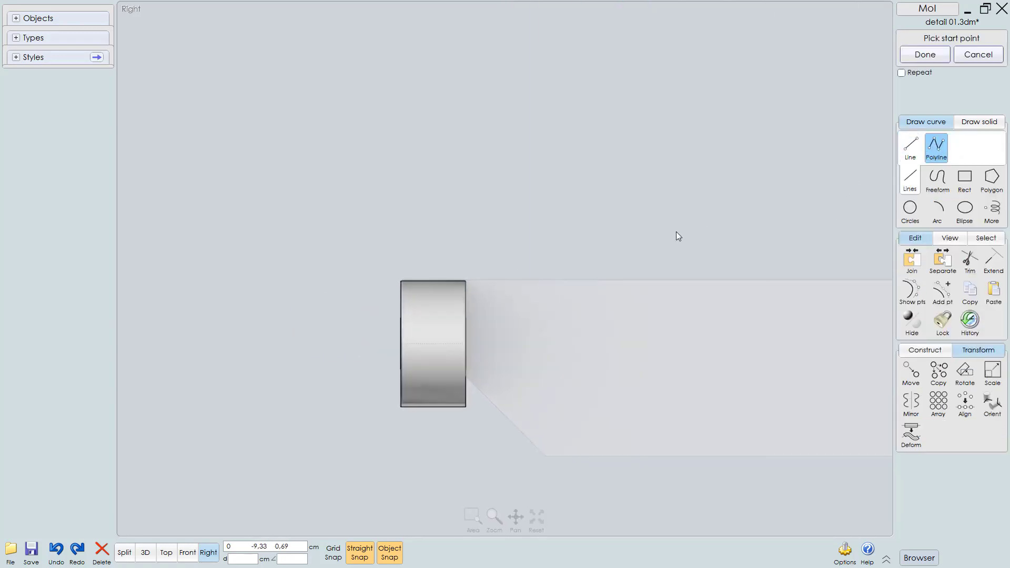
click(435, 281)
scroll(379, 334, down, 3)
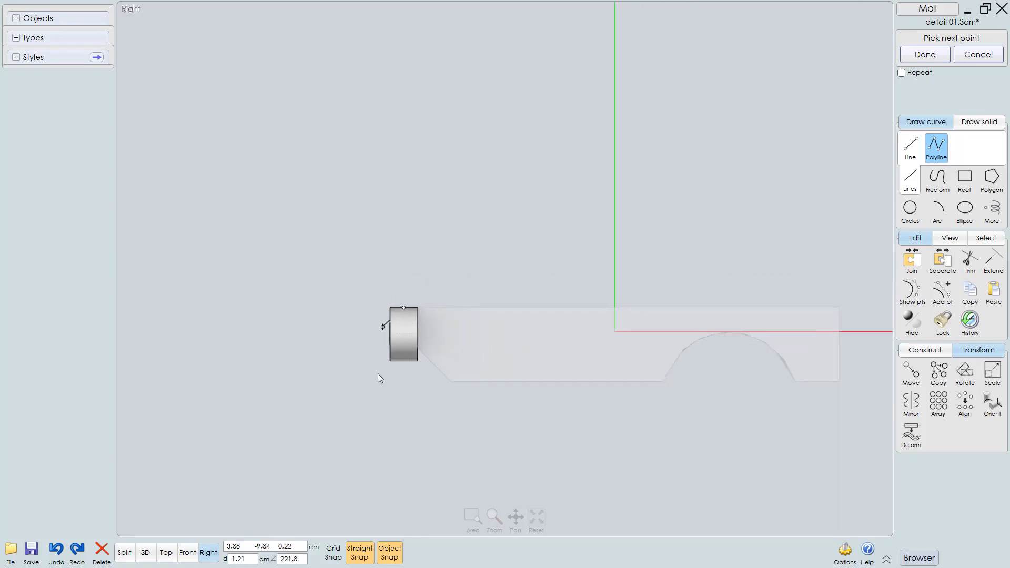
right_drag(378, 374, 205, 380)
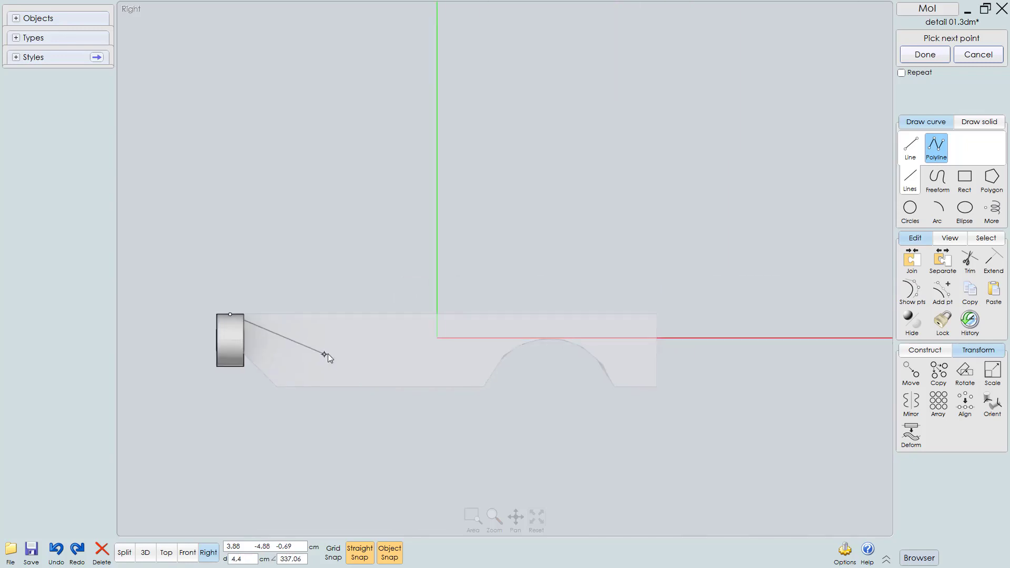
click(665, 314)
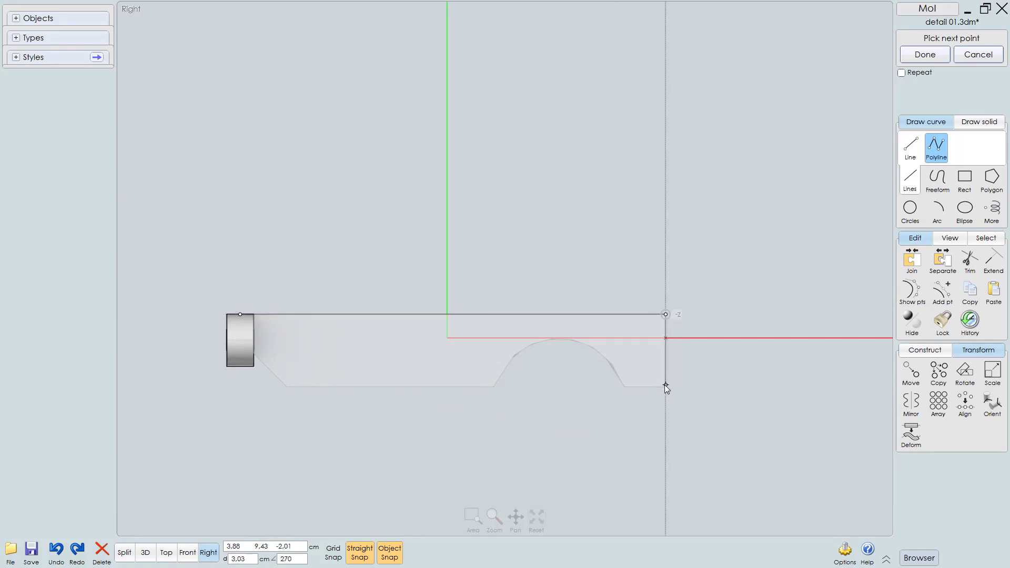
Step: Continue the polyline down the arm's far end, straight along its underside and up the sloped corner into the plate, and close it
click(665, 387)
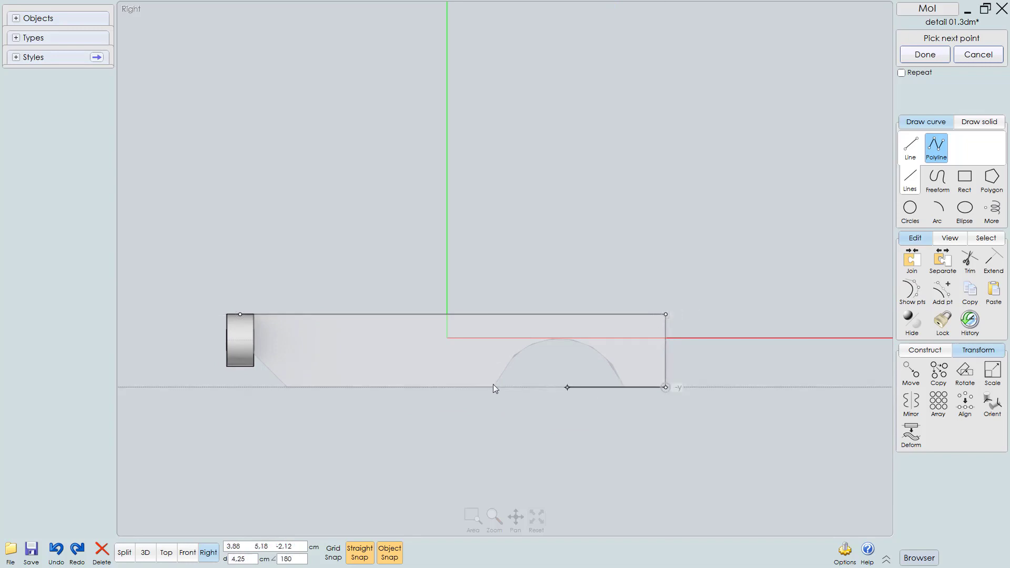
click(286, 387)
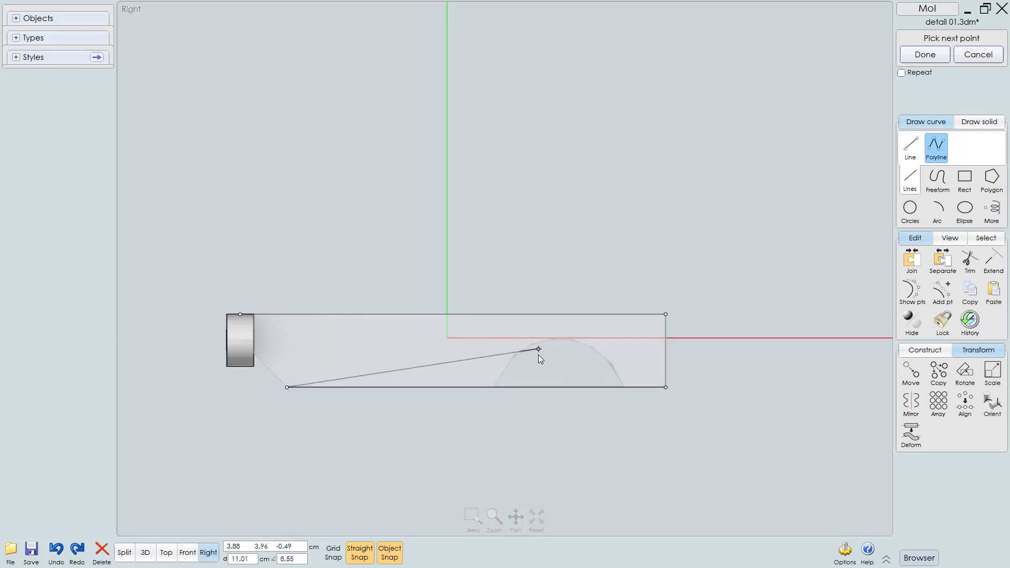
scroll(463, 372, up, 3)
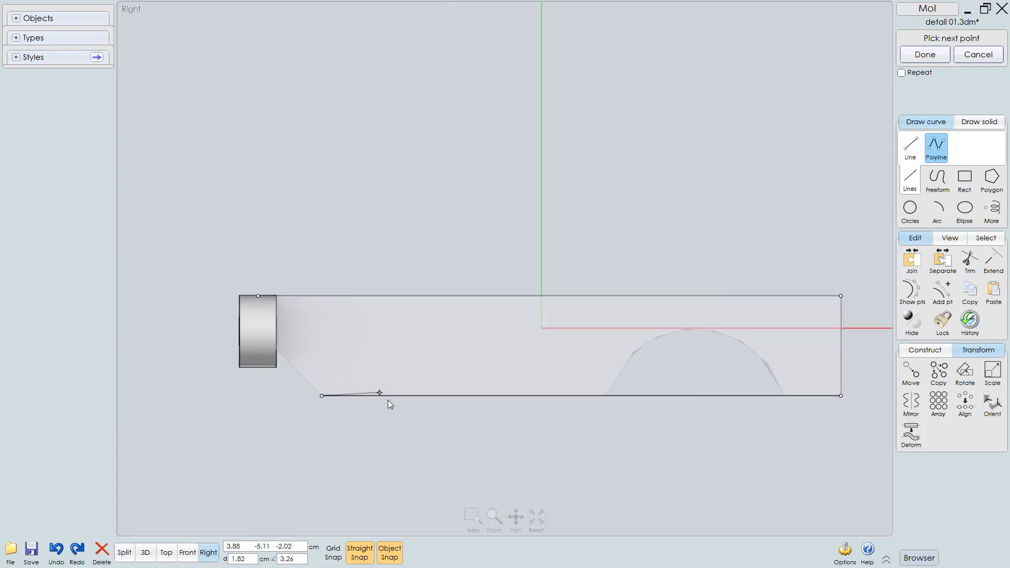
key(Left)
scroll(374, 334, up, 3)
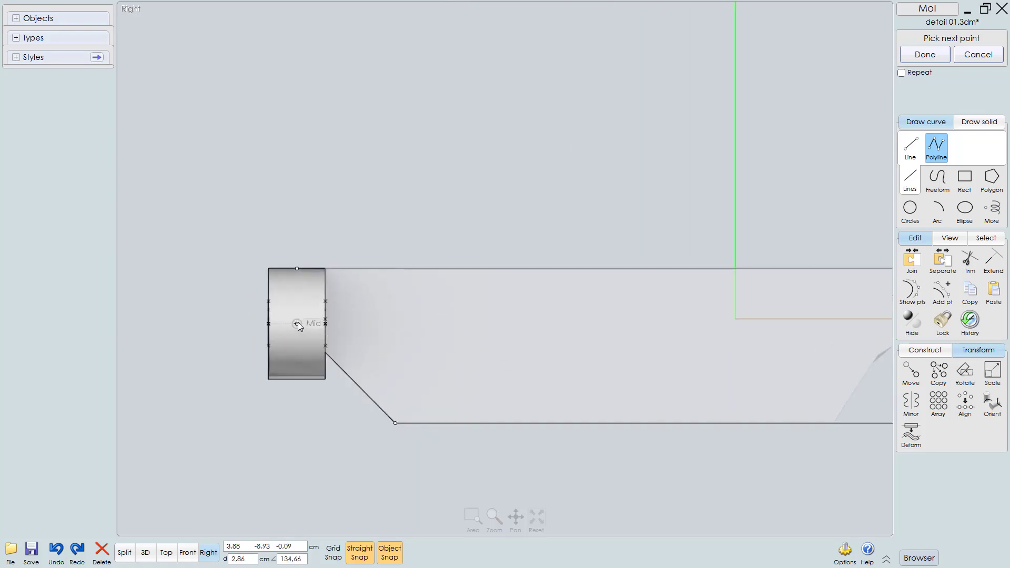
click(298, 323)
right_click(298, 270)
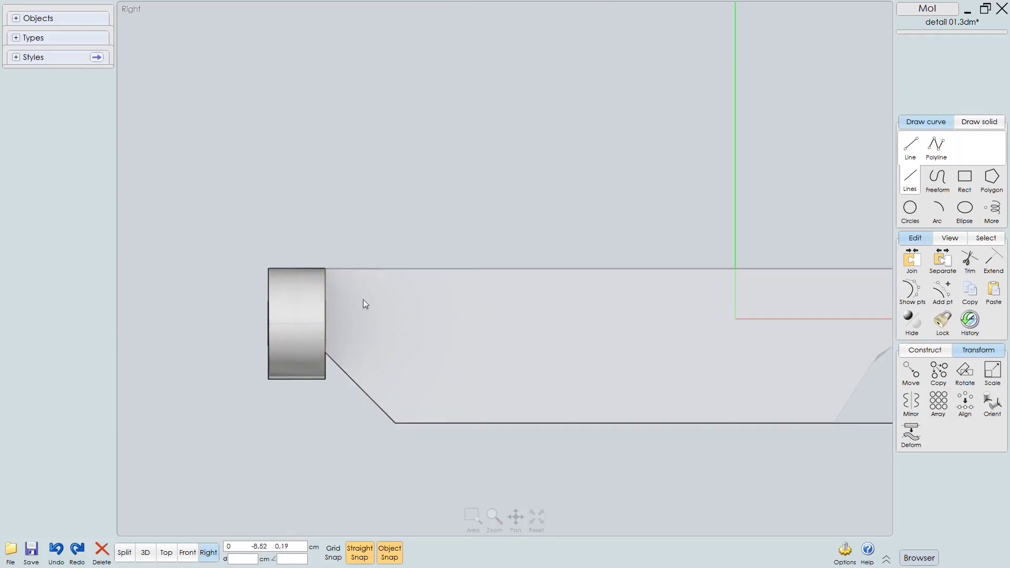
Step: Move the closed arm profile horizontally 3.88 cm in the Top view onto the arm's centre axis
click(417, 270)
key(t)
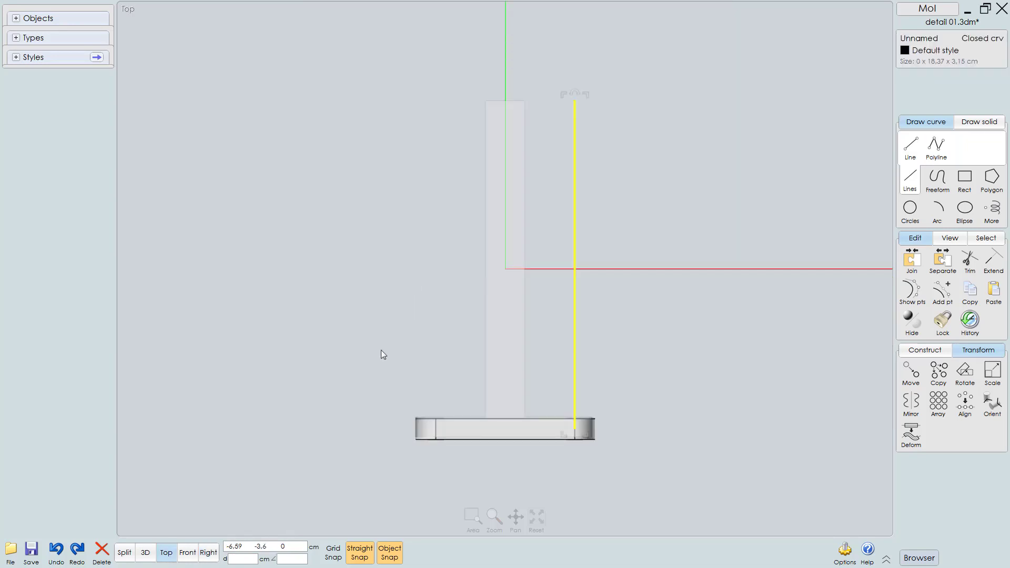
scroll(562, 103, up, 1)
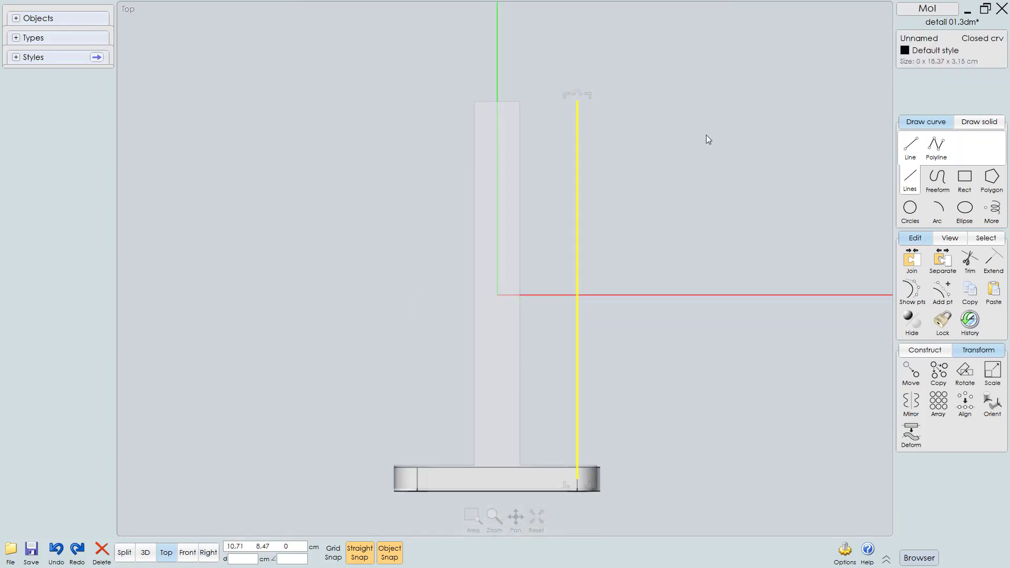
scroll(574, 73, up, 2)
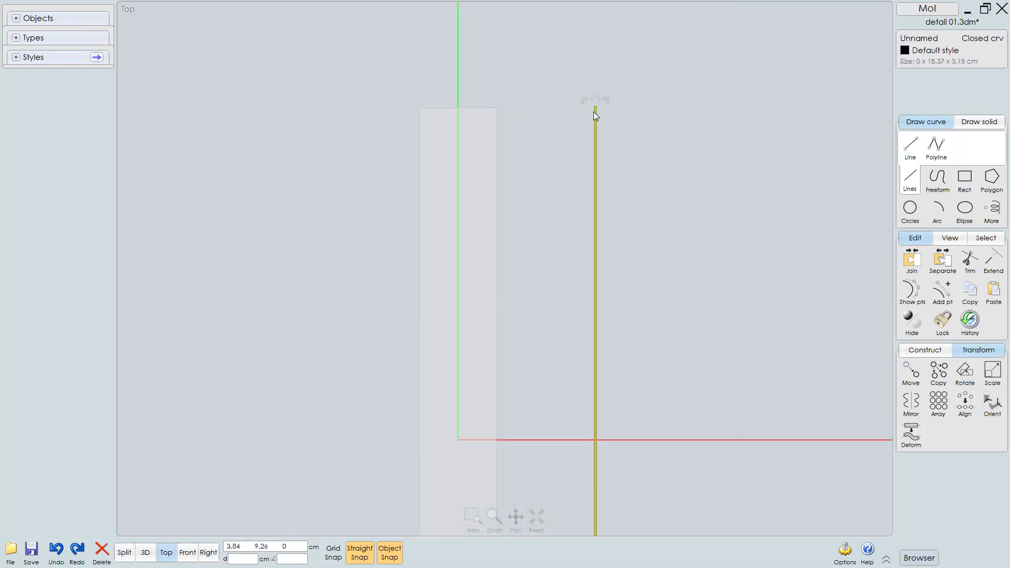
drag(595, 106, 459, 105)
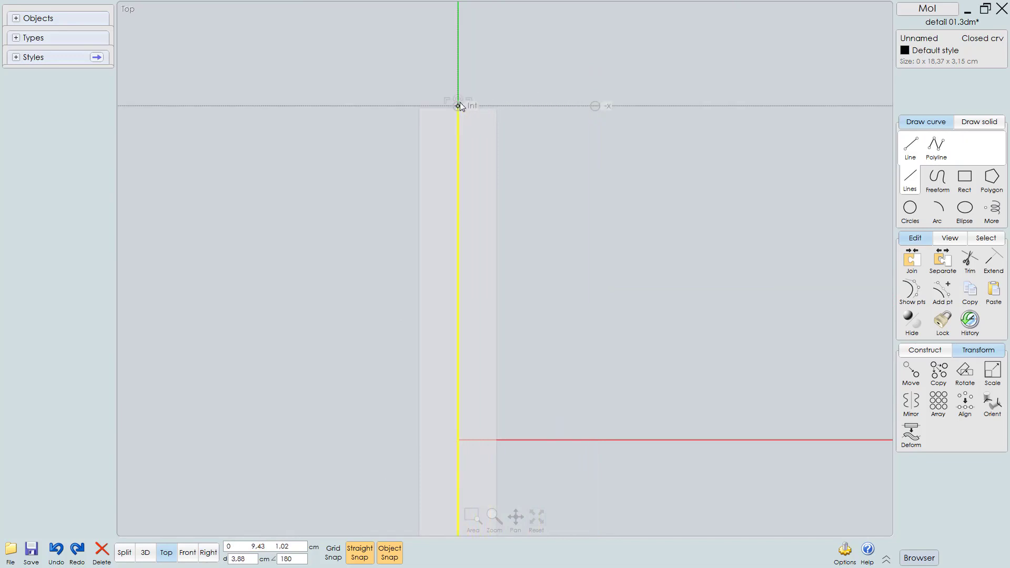
Step: Extrude the arm profile to both sides with capped ends to the reference arm's width, about 2.19 cm overall, and hide the source curve
right_click(818, 275)
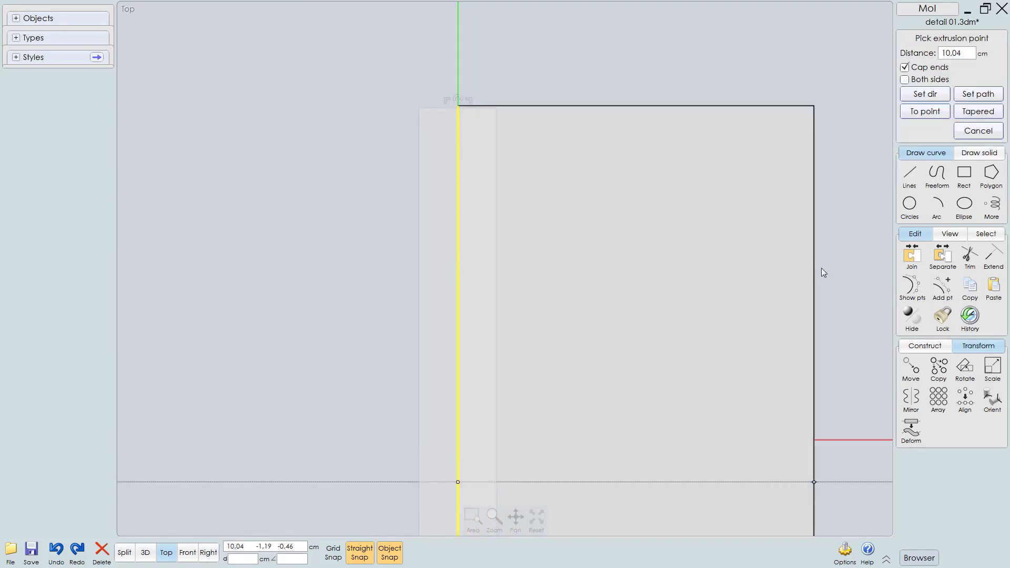
click(905, 80)
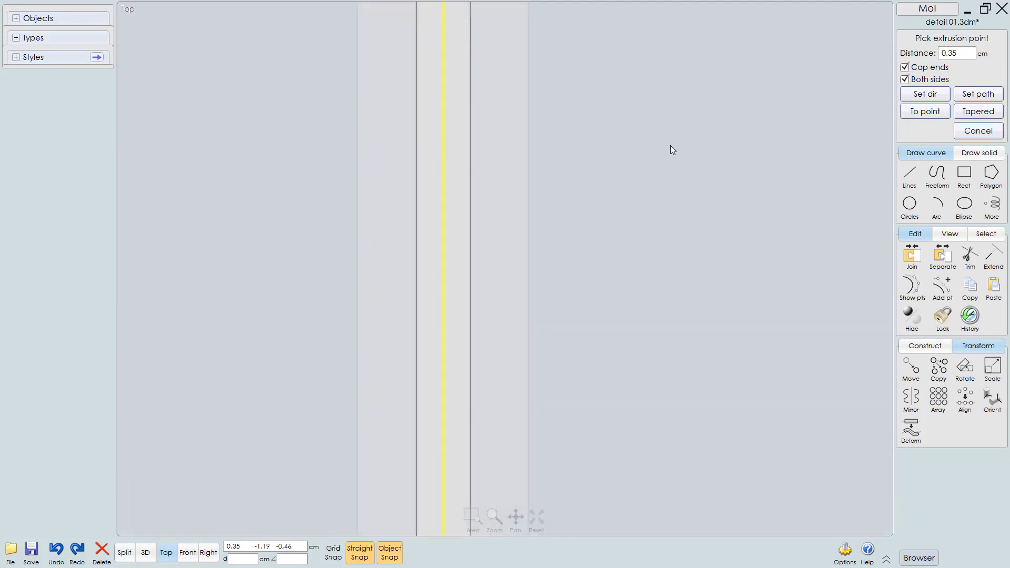
click(528, 219)
scroll(561, 233, down, 5)
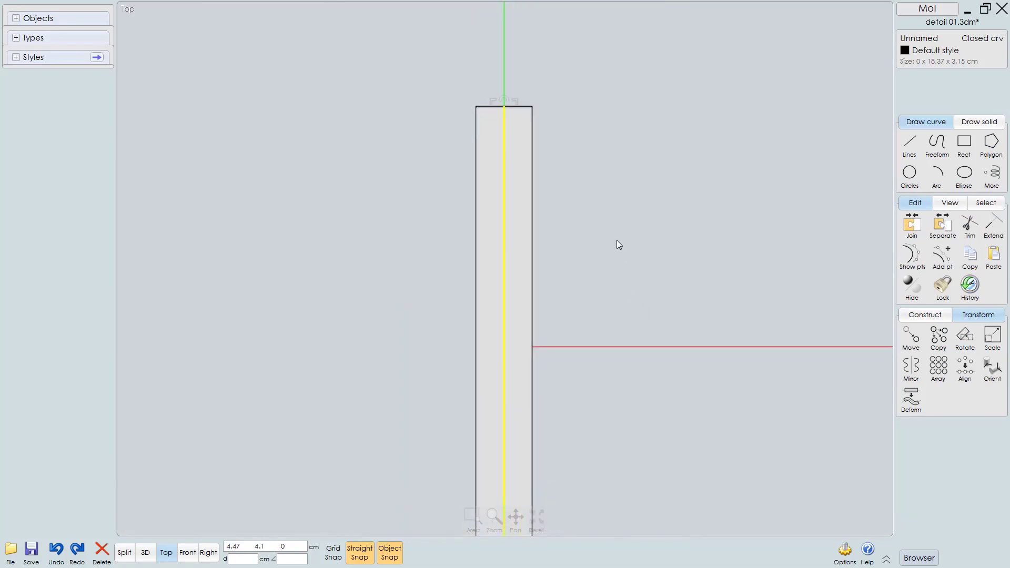
click(906, 287)
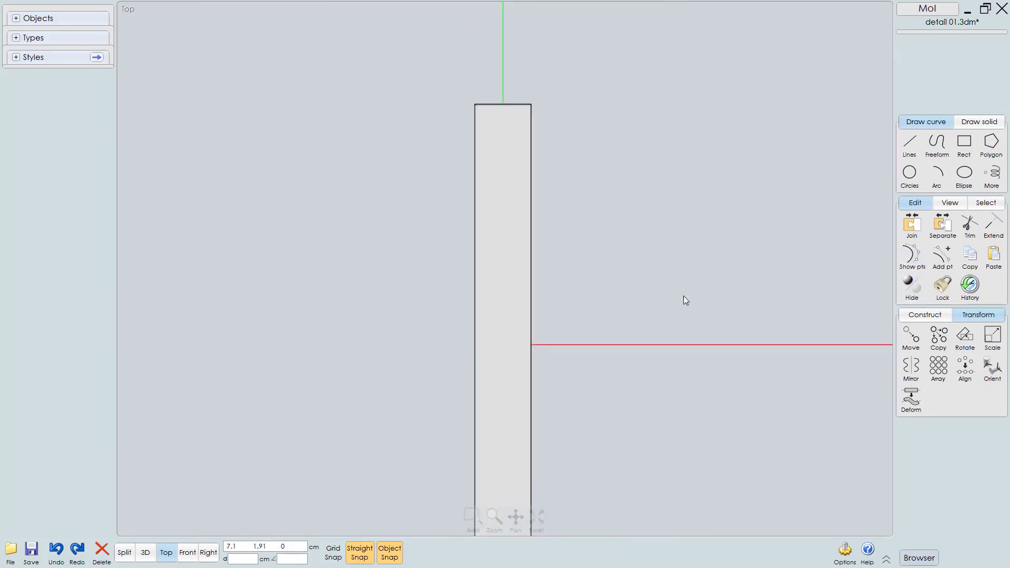
Step: Boolean-union the end plate and the arm into one solid
key(F5)
right_drag(454, 318, 411, 288)
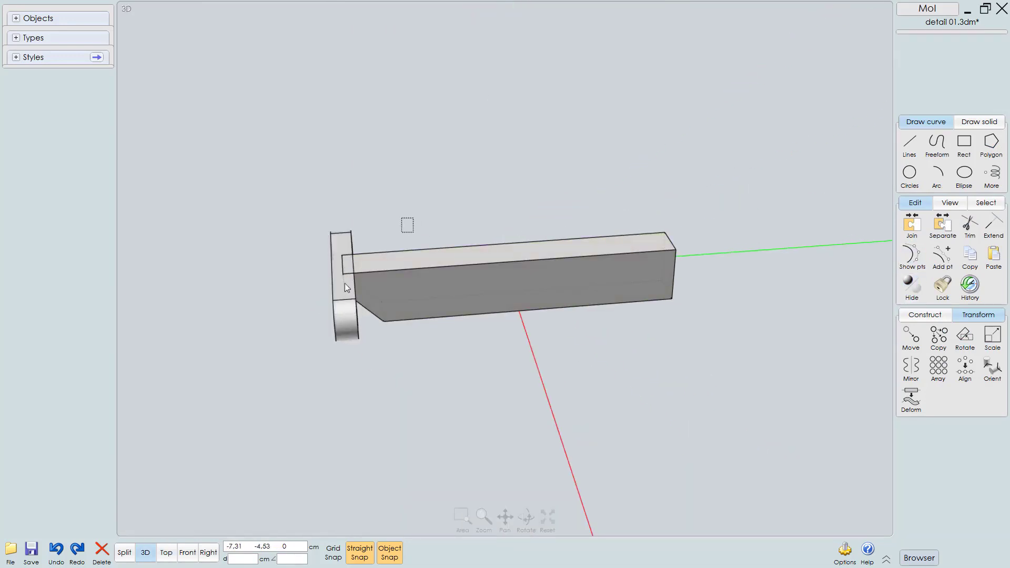
drag(345, 283, 342, 285)
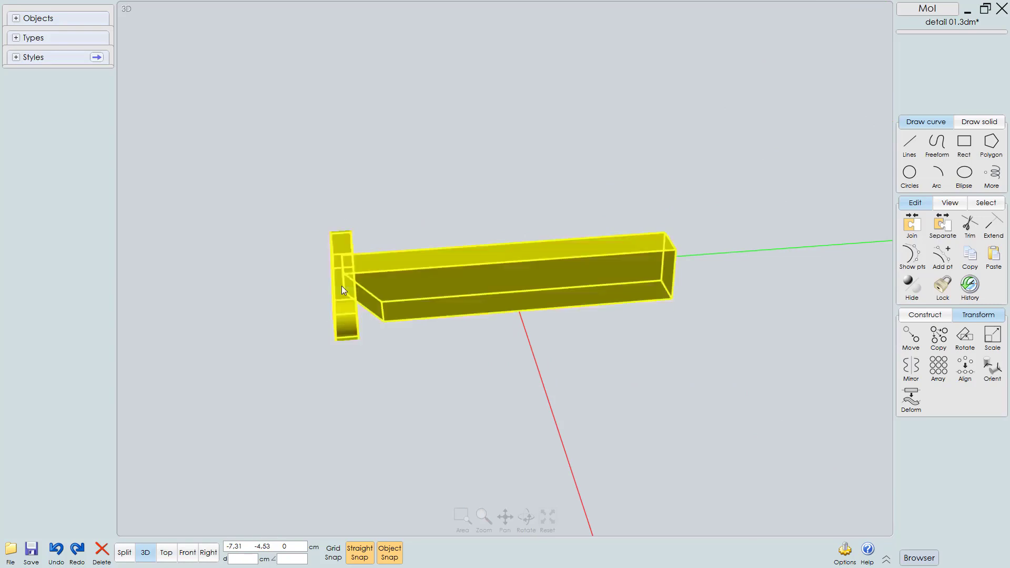
click(925, 315)
click(934, 342)
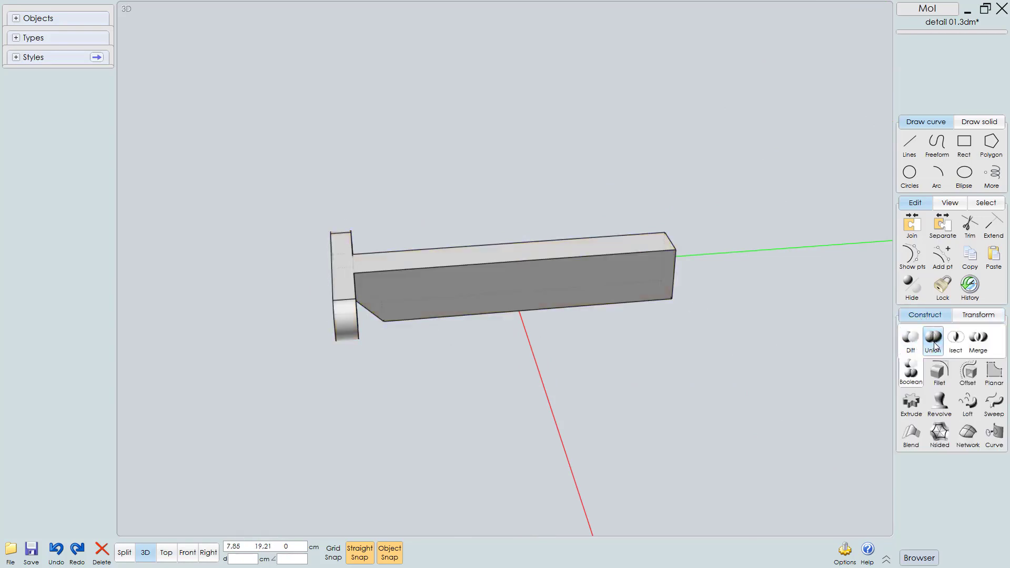
Step: Fillet the two vertical inner edges where the arm meets the end plate with a 1 cm circular radius
right_drag(374, 262, 345, 286)
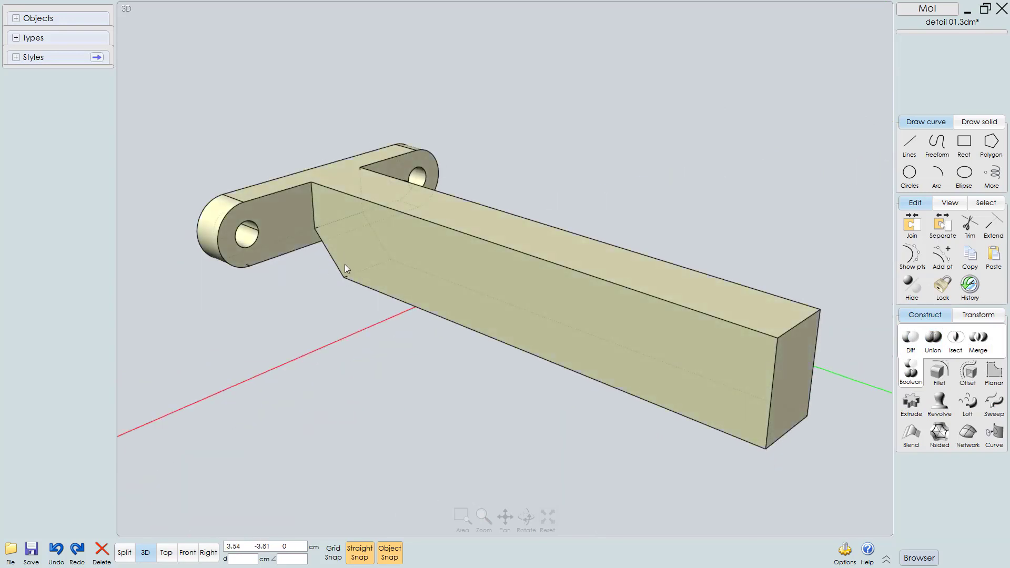
mouse_move(387, 275)
right_down()
mouse_move(438, 259)
mouse_move(377, 267)
right_up()
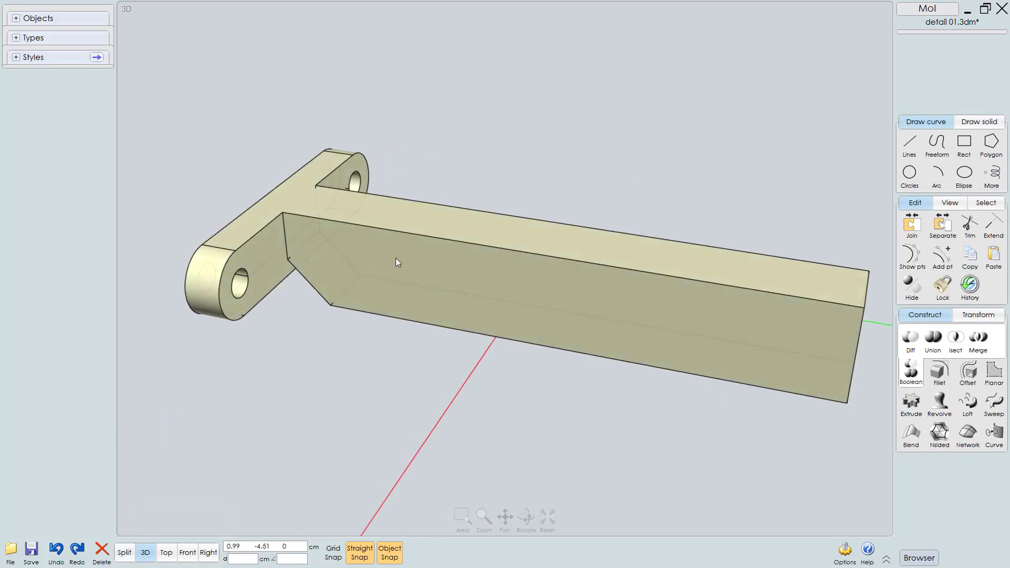
click(344, 279)
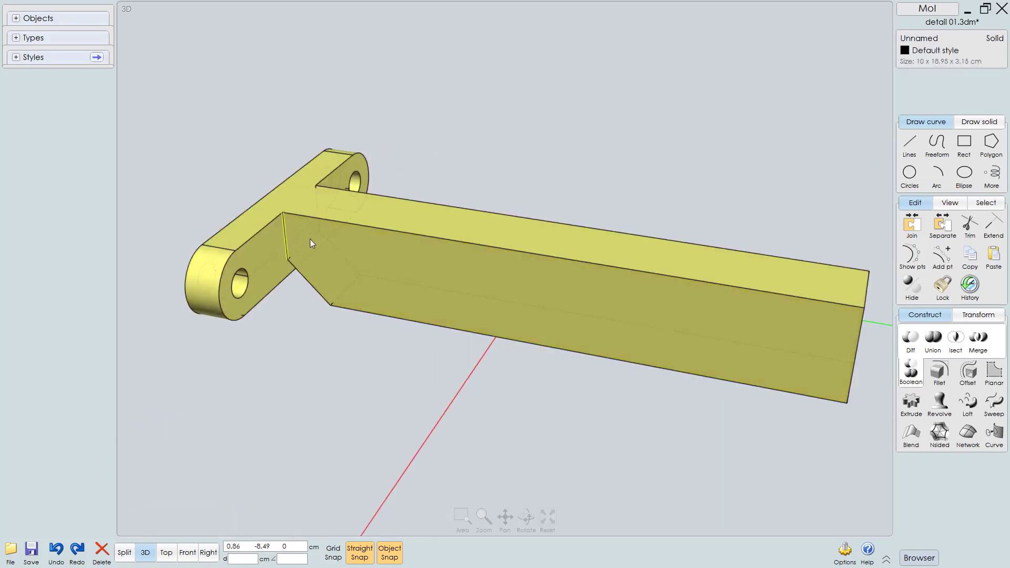
click(286, 236)
right_drag(287, 236, 389, 212)
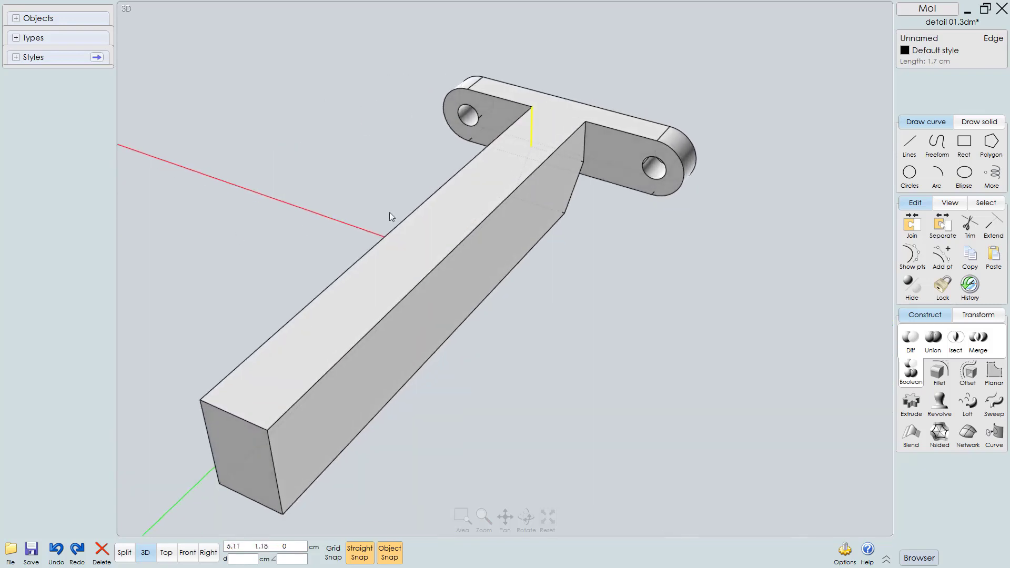
click(585, 140)
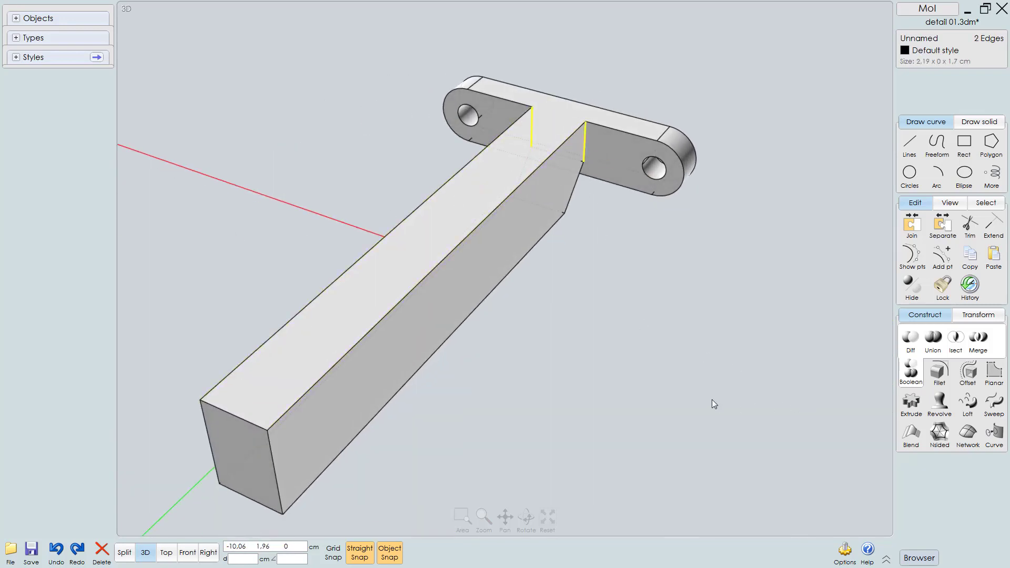
text(f)
text(1)
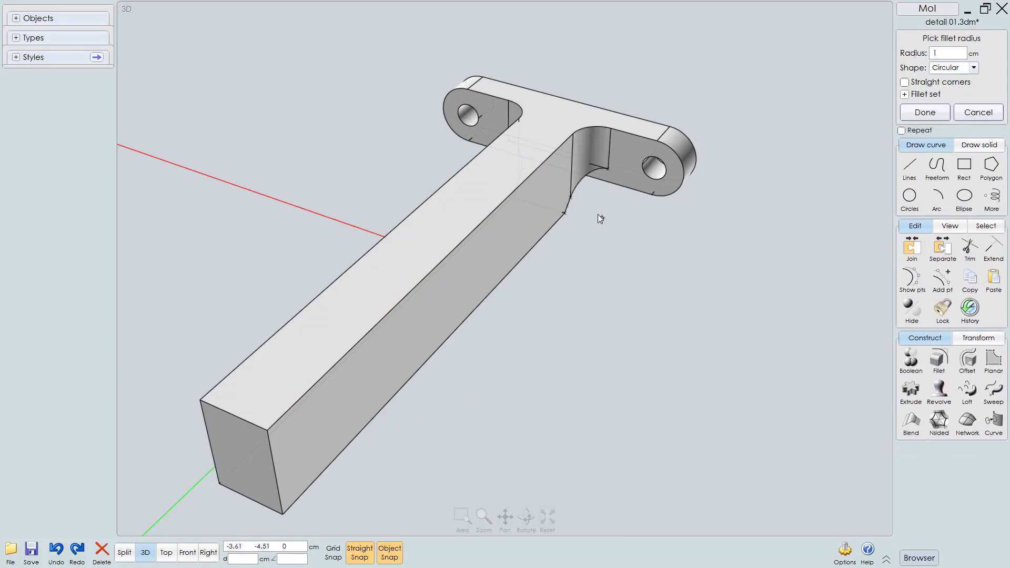
right_drag(598, 213, 761, 131)
middle_drag(459, 303, 509, 320)
right_click(457, 348)
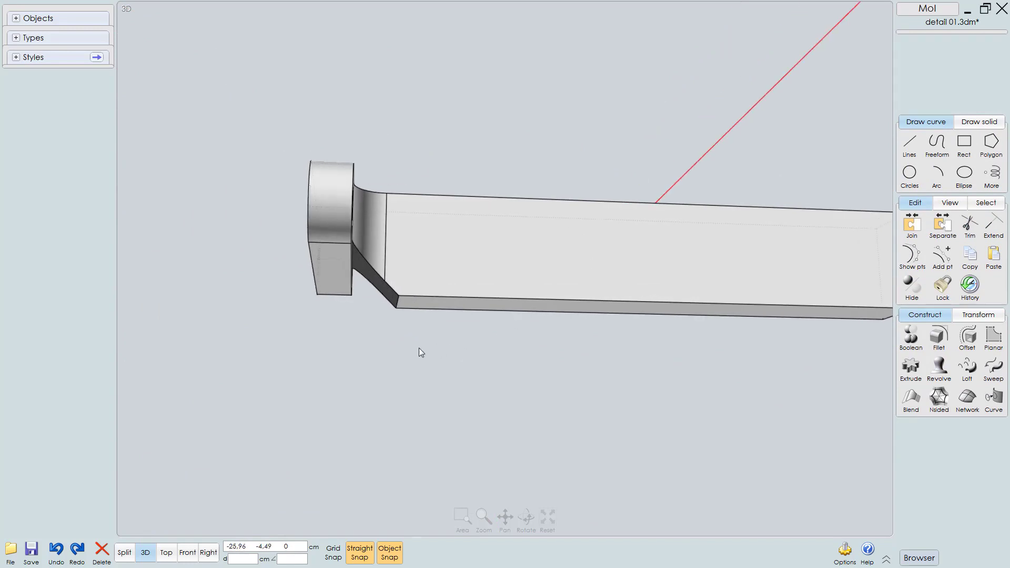
Step: Fillet the arm's lower edge between the sloped face and the underside with a 0.5 cm radius
scroll(410, 343, up, 5)
click(484, 283)
click(426, 273)
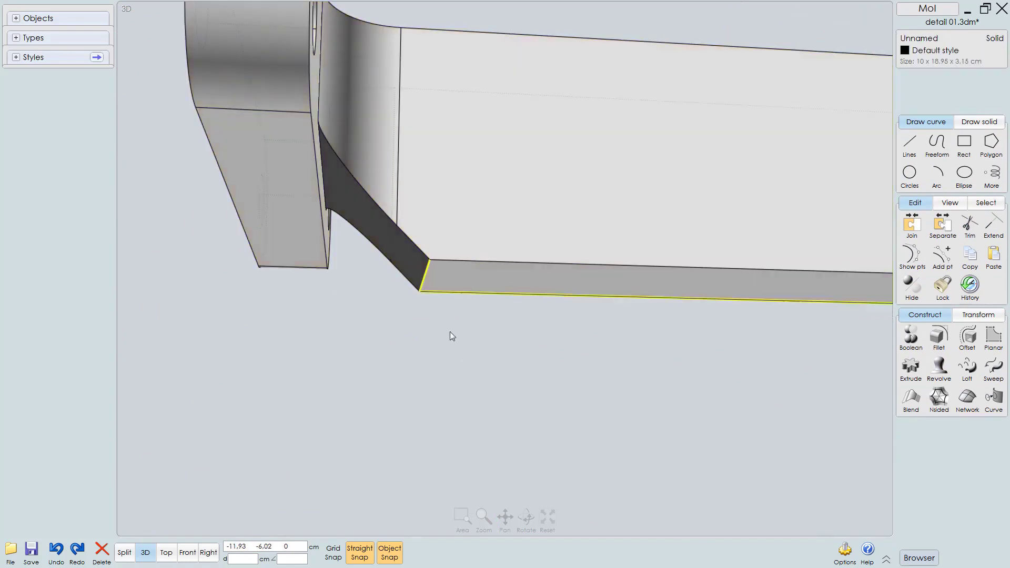
right_click(456, 345)
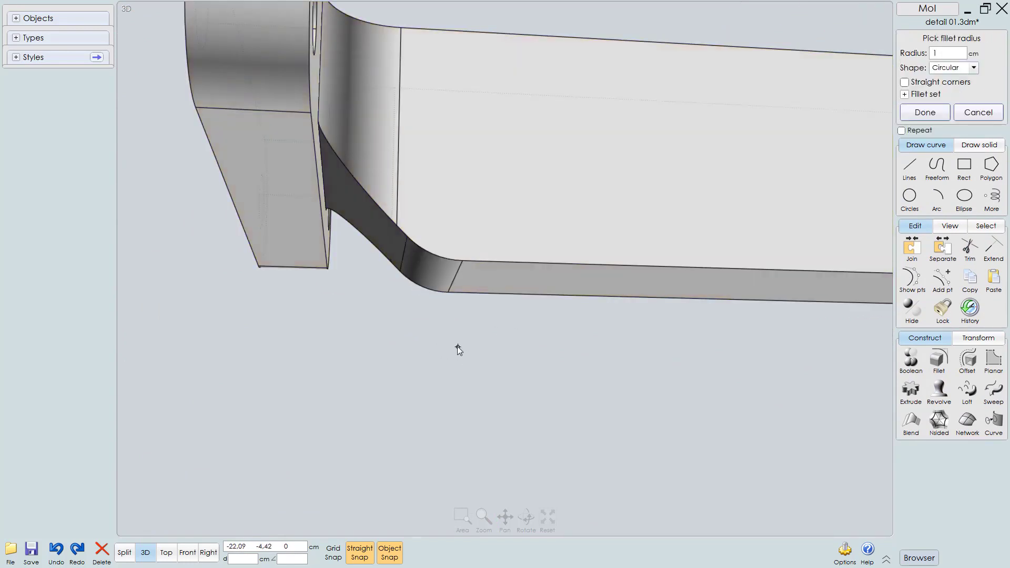
scroll(454, 345, down, 2)
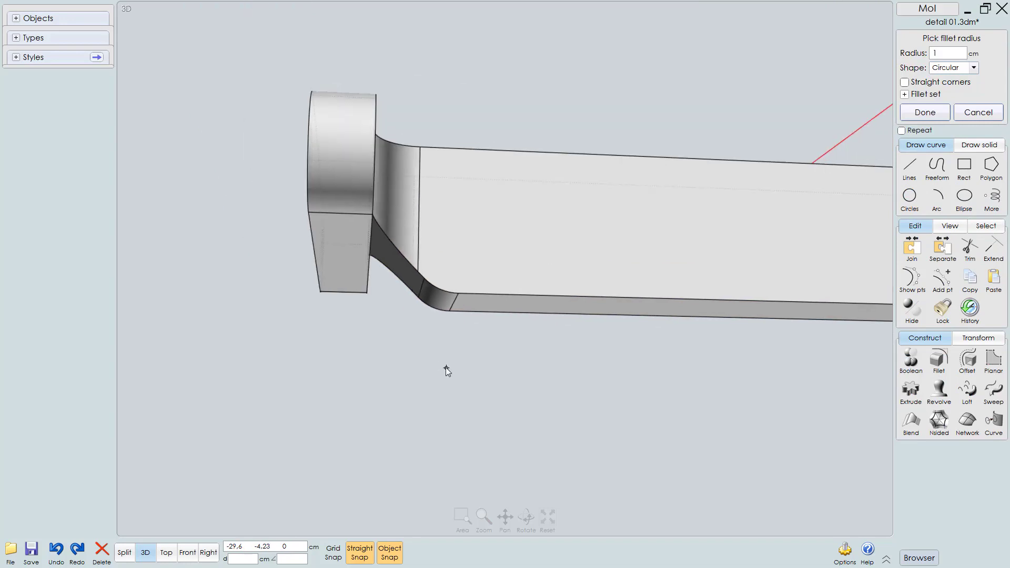
text(0,5)
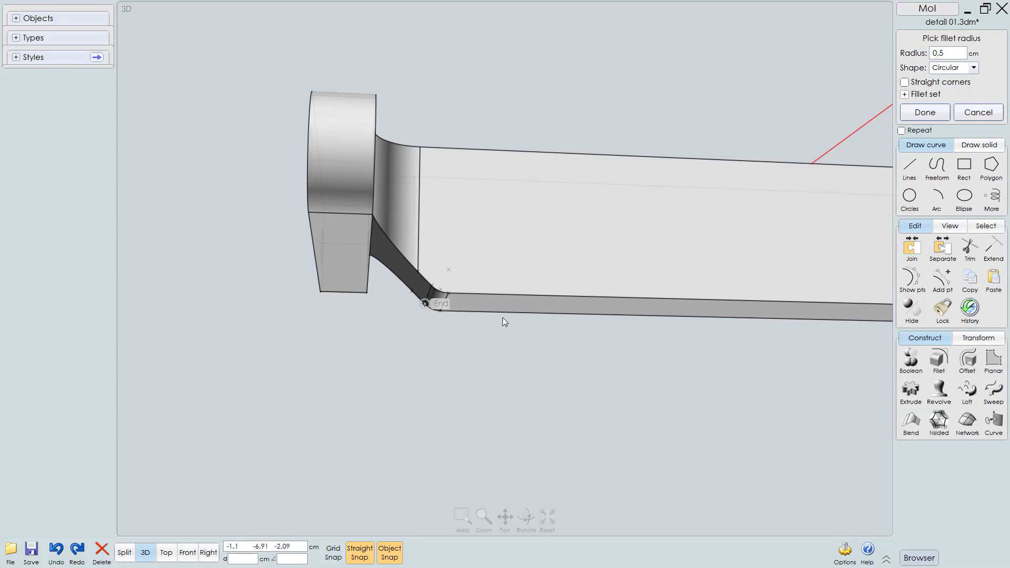
right_click(469, 415)
Step: Chamfer the upper and lower edges at the arm's free end with a 0.7 cm distance
right_drag(469, 415, 604, 352)
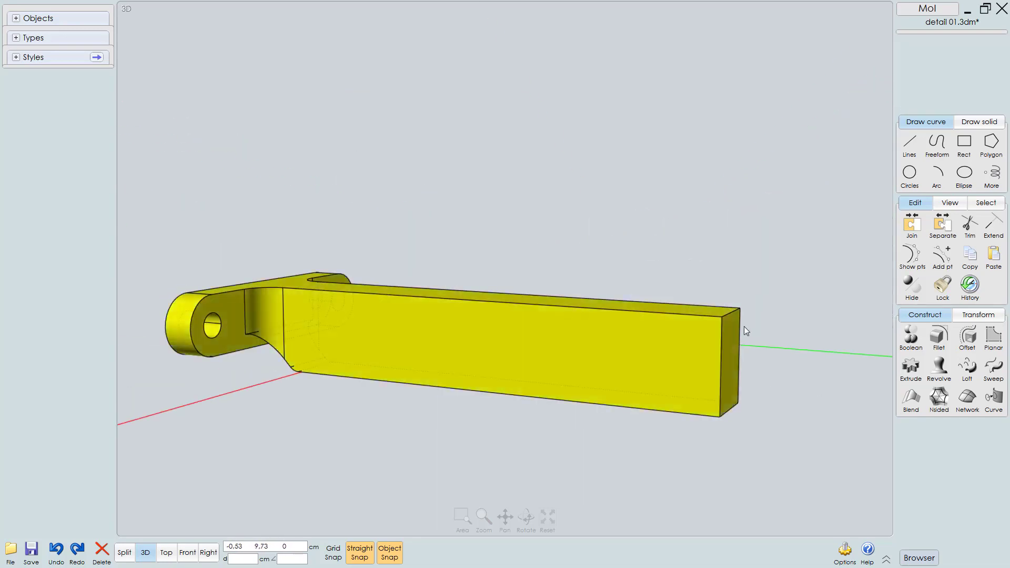
click(731, 314)
click(733, 409)
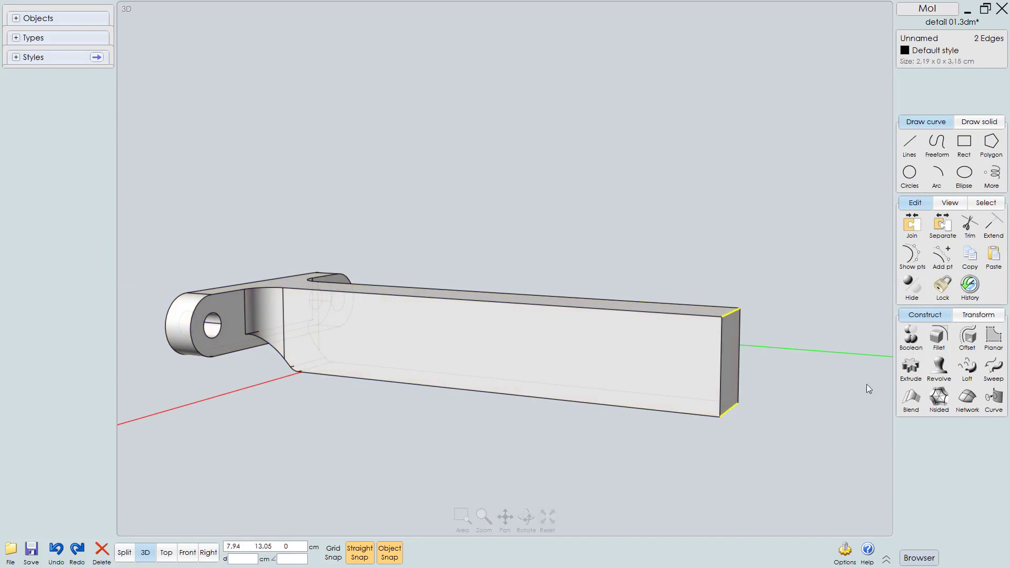
click(938, 340)
click(940, 361)
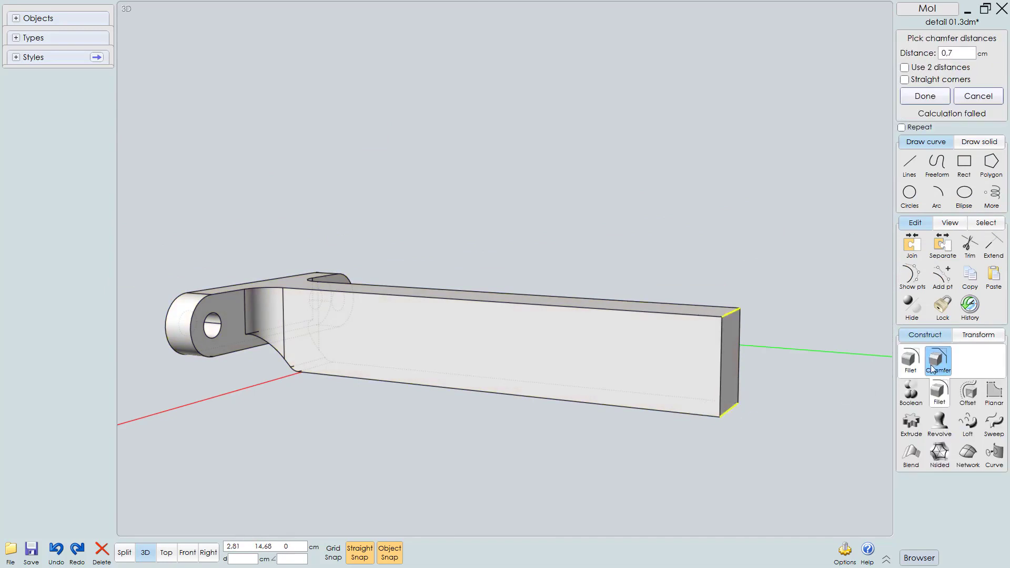
mouse_move(731, 361)
right_down()
mouse_move(778, 355)
mouse_move(728, 273)
mouse_move(719, 358)
right_up()
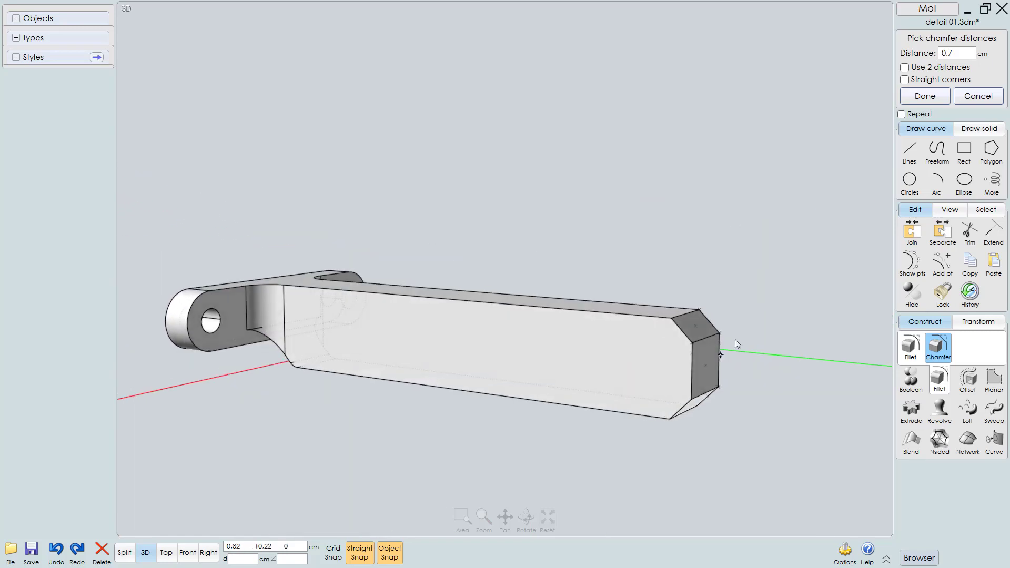
right_drag(668, 388, 643, 417)
right_click(642, 417)
Step: Try a circular fillet on all edges of the solid at 0.2 cm and 0.1 cm radius, examining the underside corner by the plate
right_drag(663, 346, 605, 371)
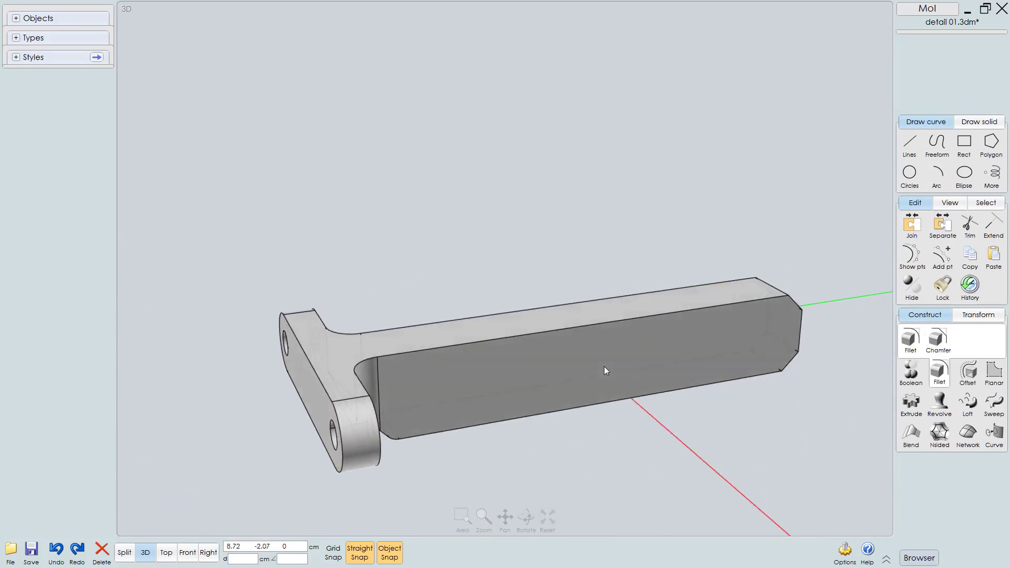
click(516, 373)
right_drag(526, 377, 497, 381)
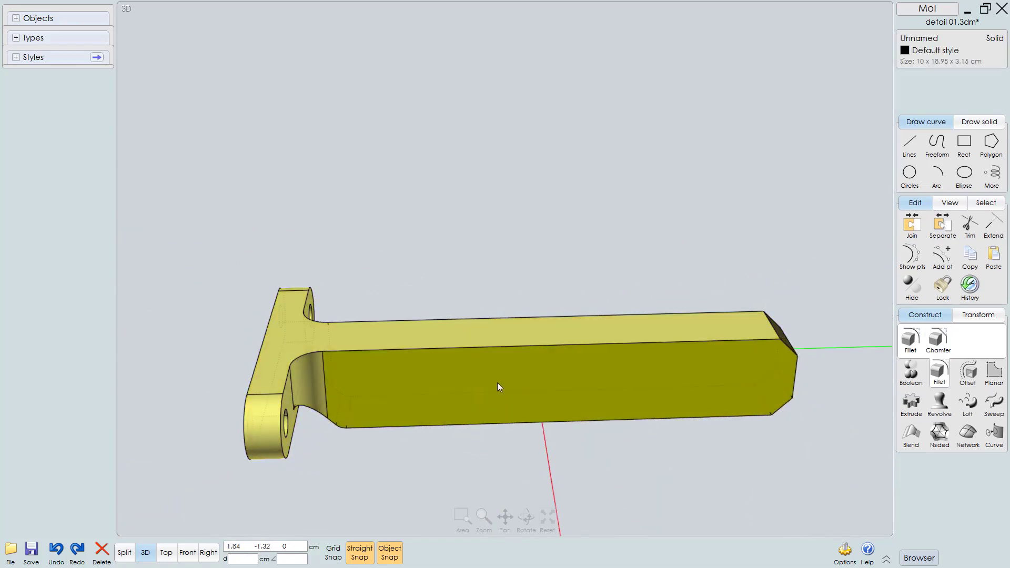
right_click(499, 381)
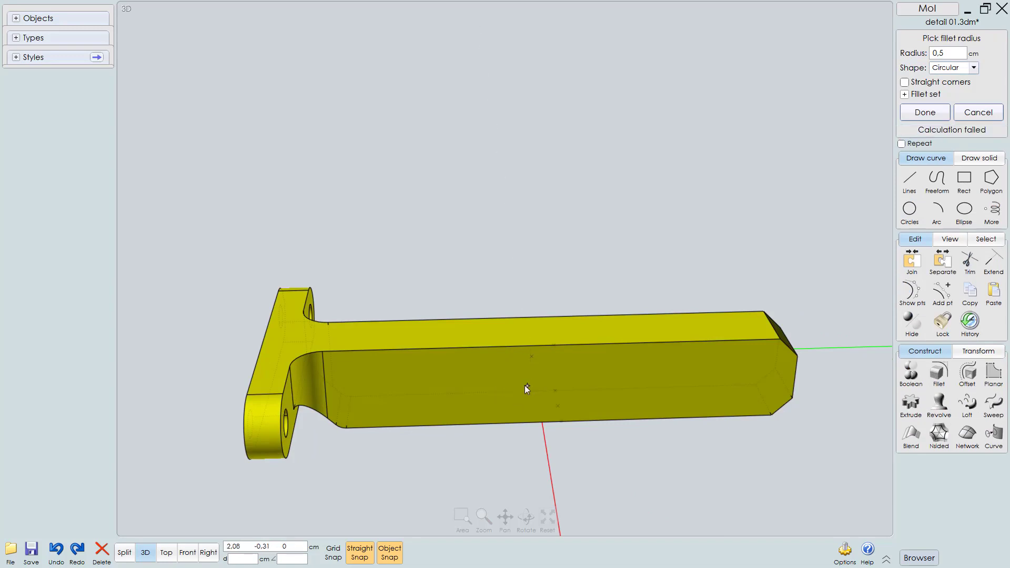
right_drag(525, 386, 513, 366)
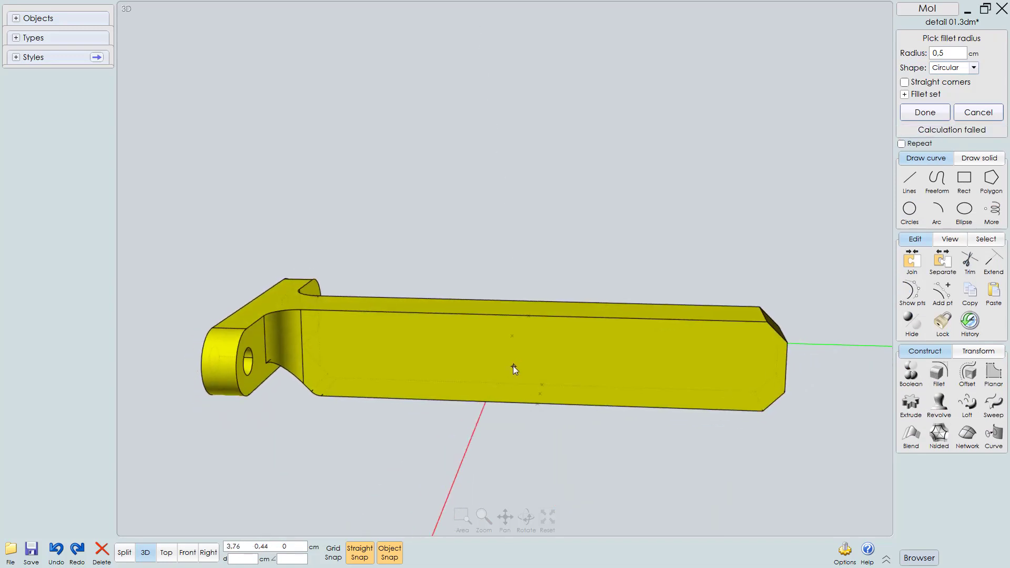
text(.2)
key(Return)
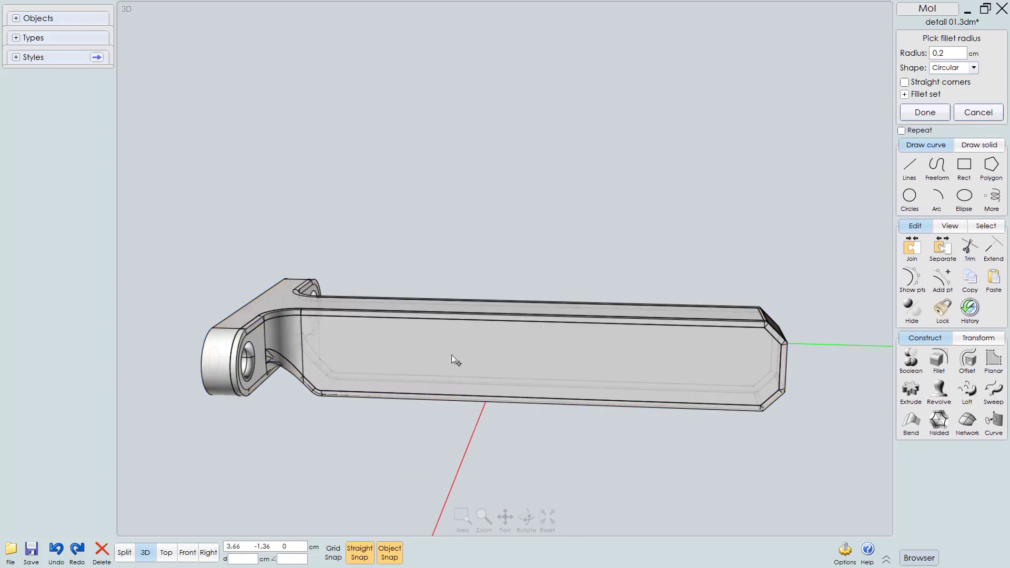
right_drag(452, 355, 362, 344)
scroll(316, 307, up, 5)
scroll(315, 308, up, 2)
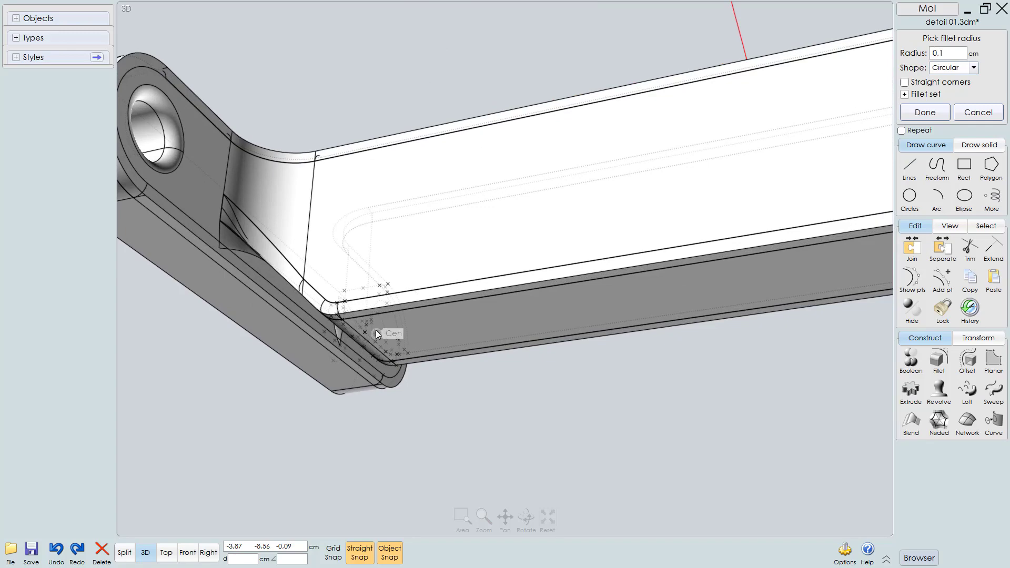
scroll(375, 330, down, 2)
right_drag(376, 330, 358, 280)
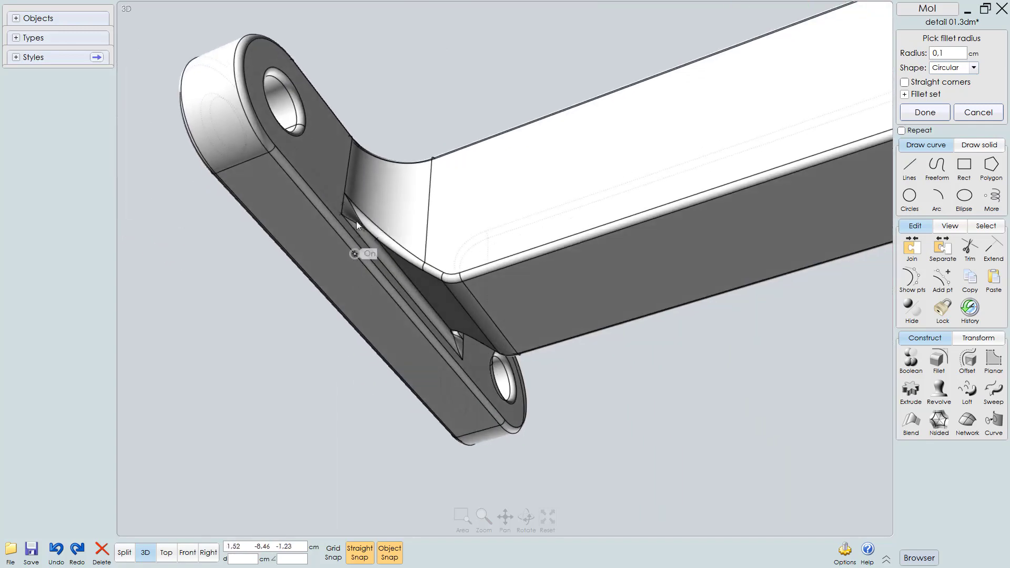
scroll(356, 224, up, 4)
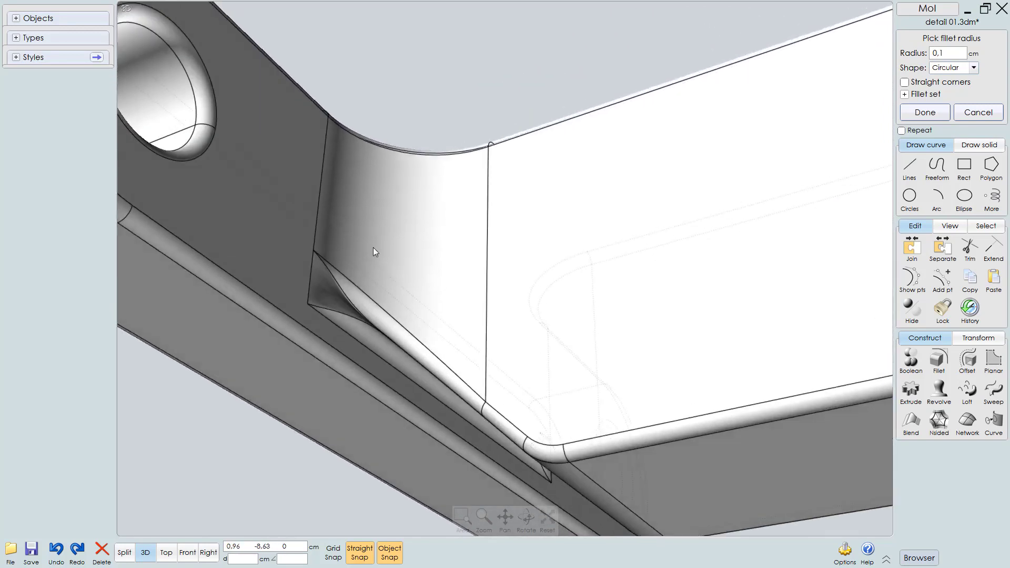
scroll(377, 239, down, 1)
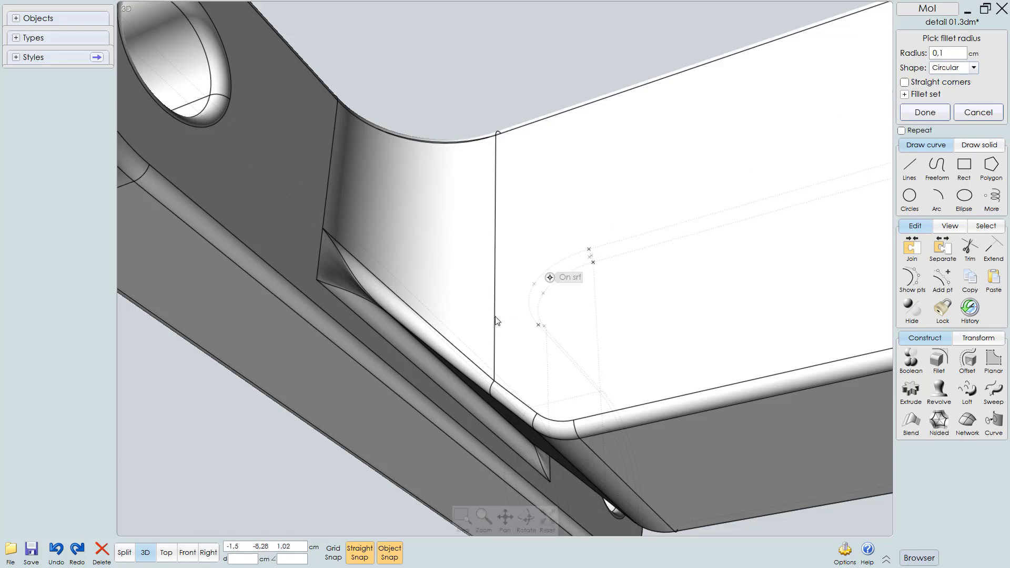
Step: Try a 0.14 cm radius for the all-edge fillet, discard the trial and deselect the solid
text(.4)
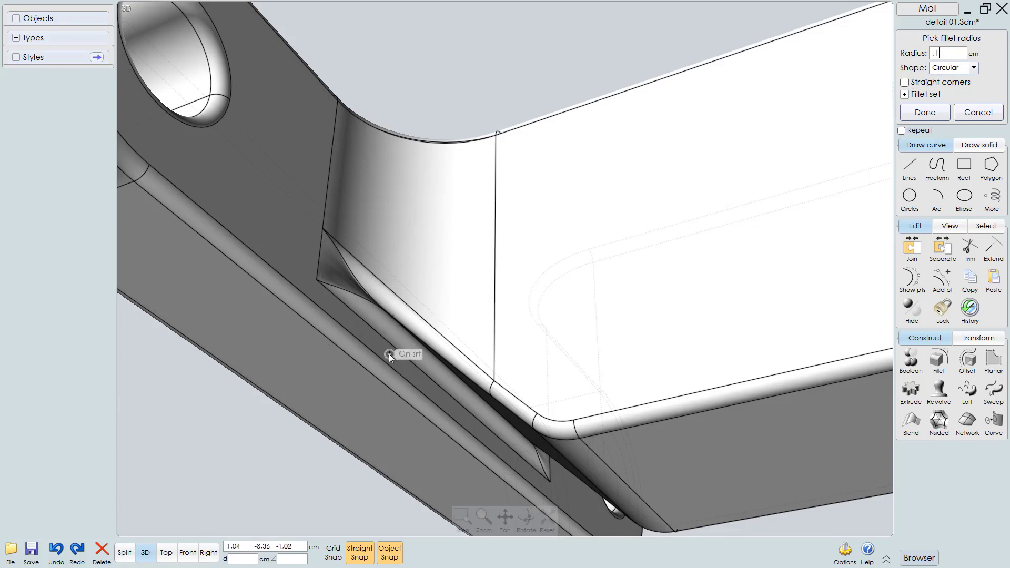
key(Return)
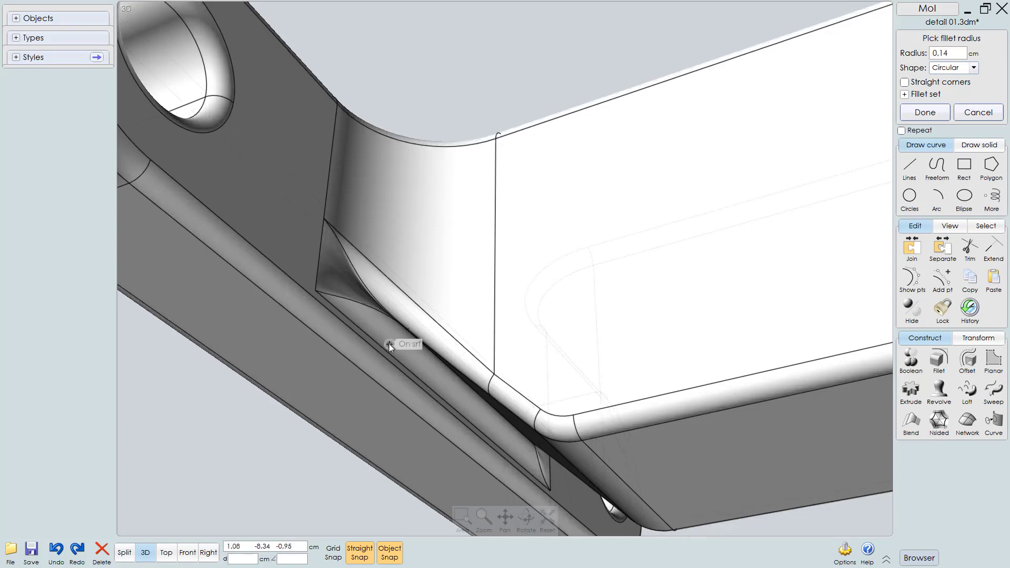
key(Return)
scroll(372, 370, down, 5)
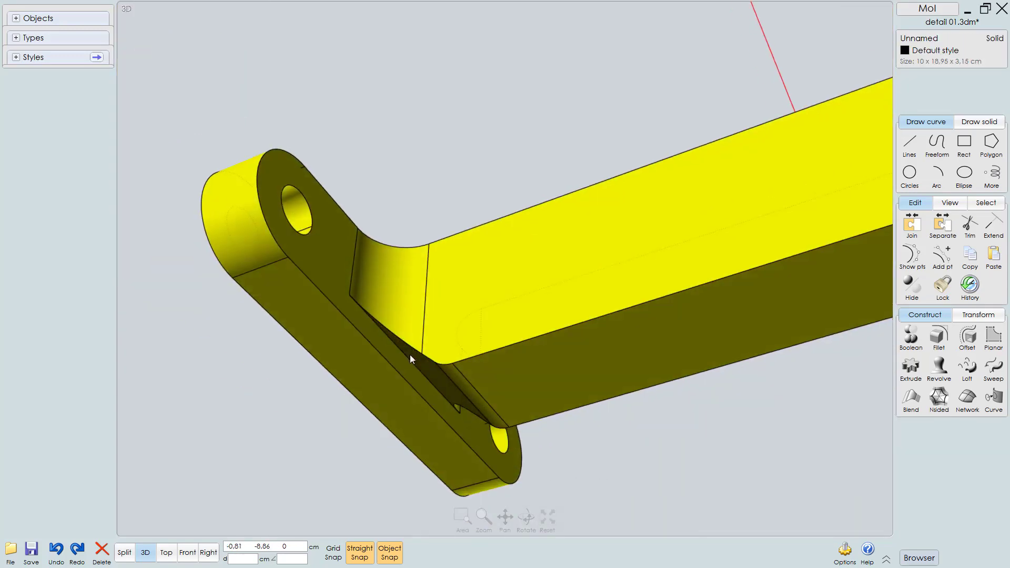
scroll(405, 356, up, 2)
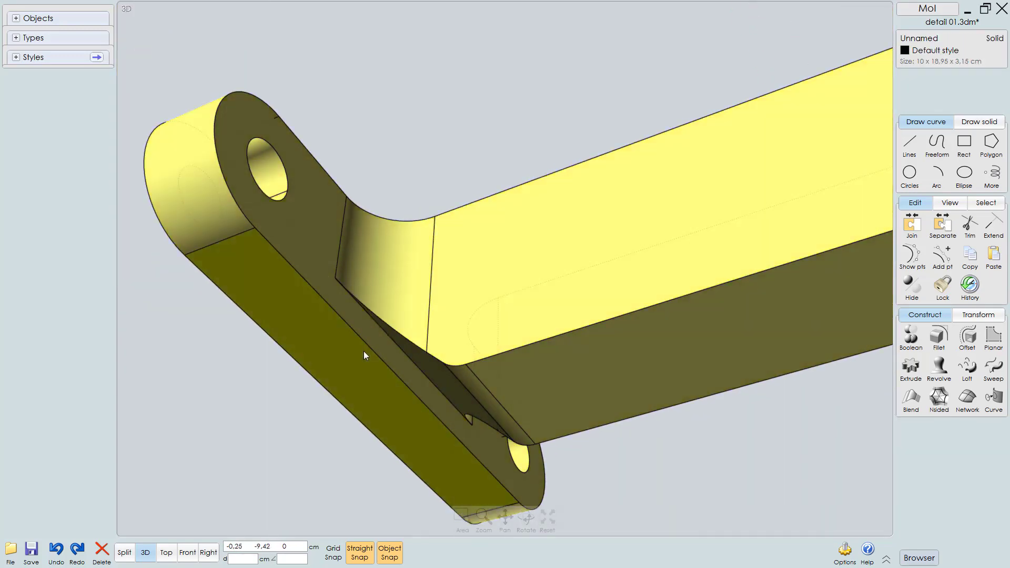
key(Escape)
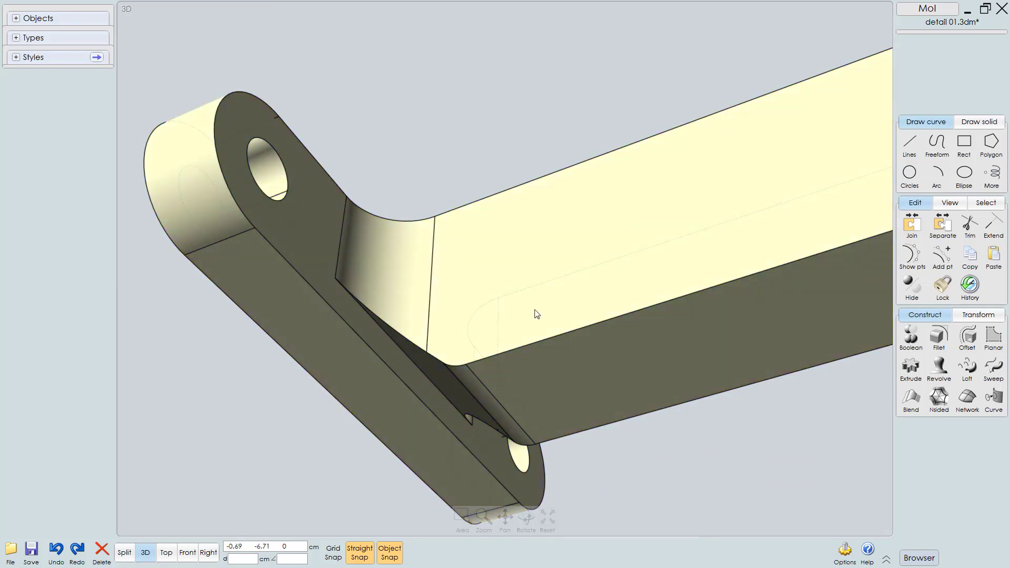
Step: Fillet the straight edge where the arm's sloped underside meets the end plate with a 0.1 cm circular radius
click(396, 363)
click(402, 355)
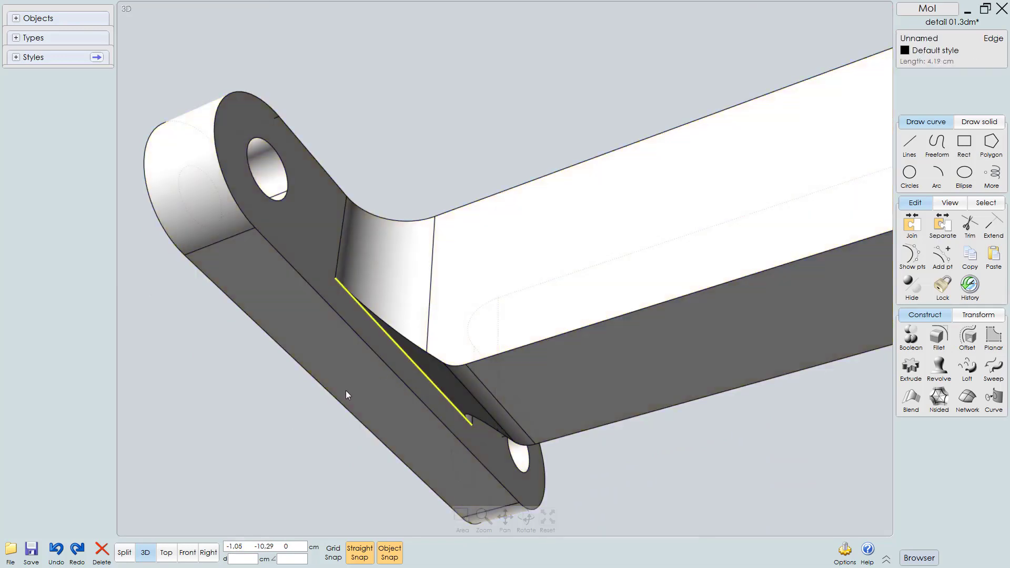
key(f)
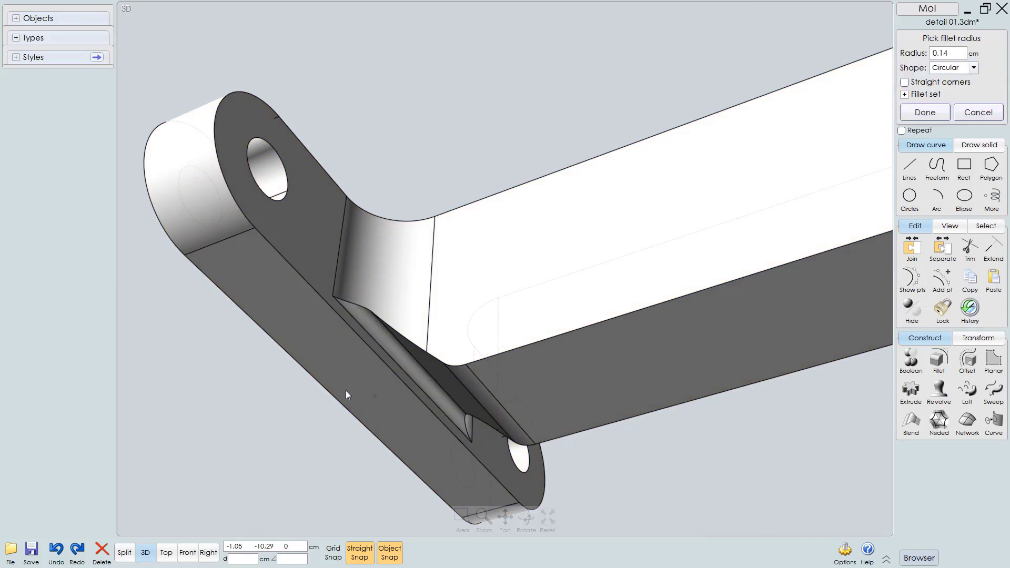
right_drag(356, 353, 396, 389)
scroll(396, 389, up, 3)
scroll(437, 371, down, 1)
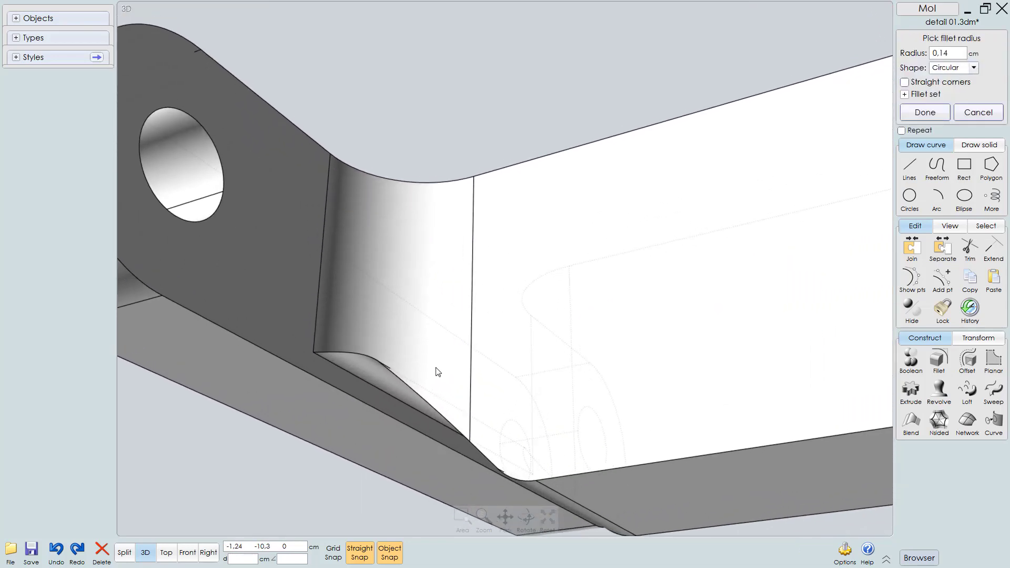
right_drag(436, 368, 438, 357)
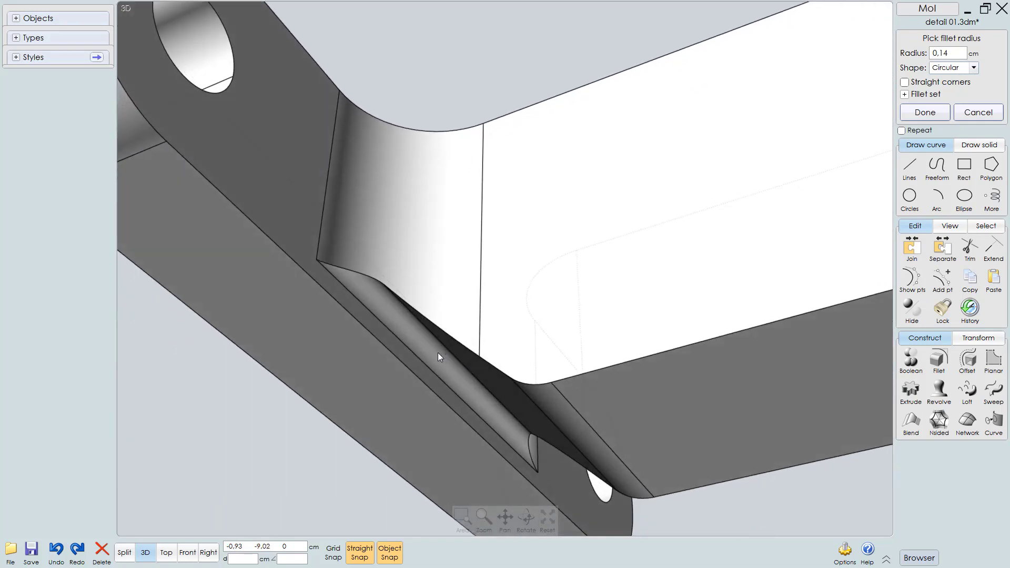
text(.1)
key(Return)
right_drag(370, 276, 352, 305)
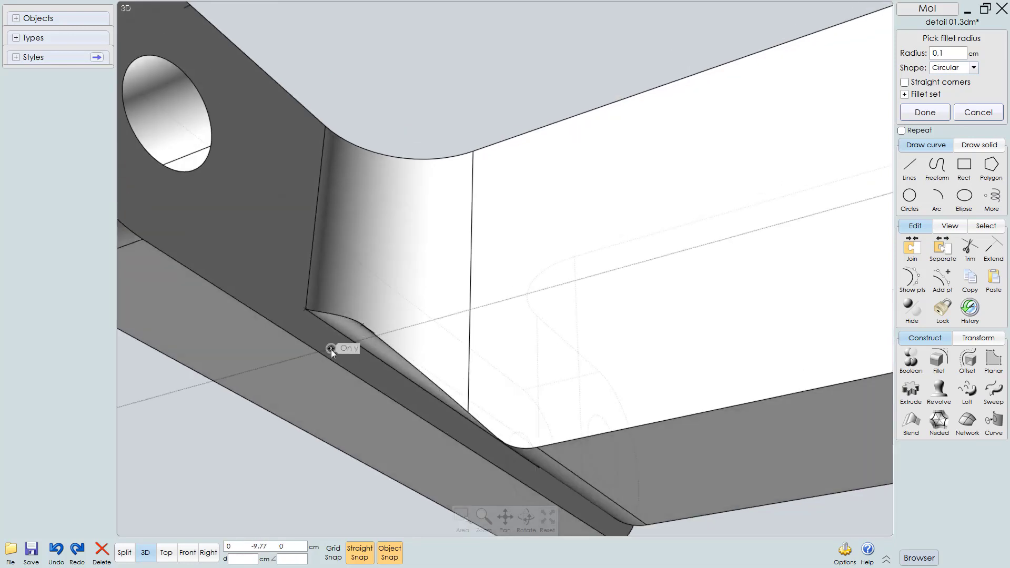
scroll(332, 359, down, 5)
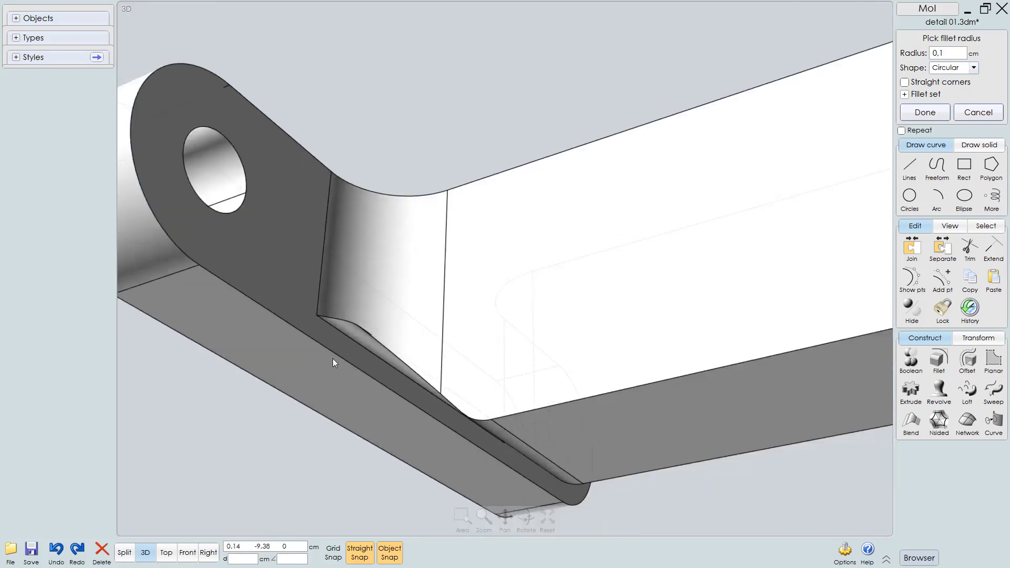
right_drag(370, 277, 386, 327)
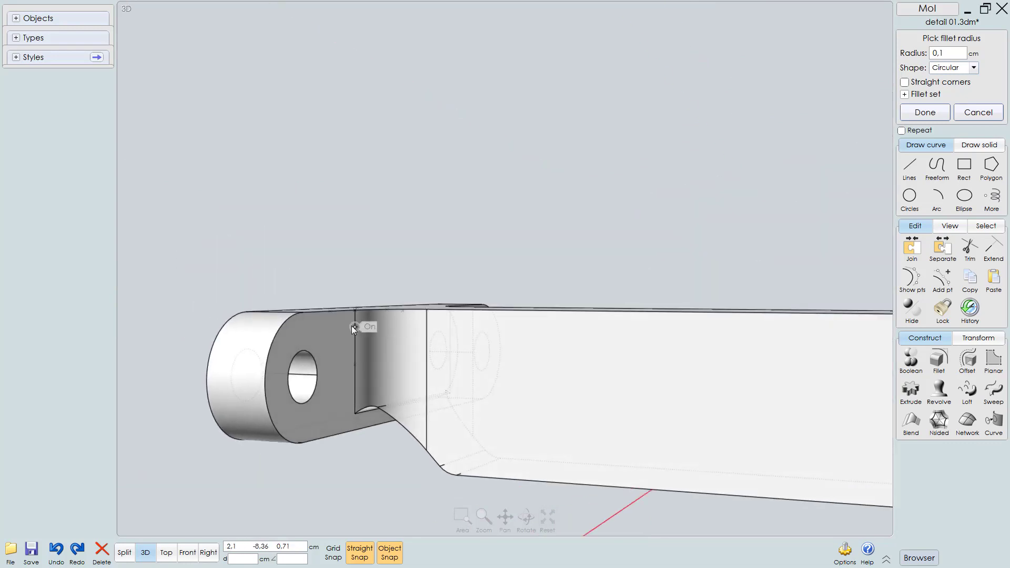
right_drag(330, 380, 457, 391)
right_click(513, 231)
Step: Try filleting every edge of the solid again at 0.1 cm and 0.2 cm, check the corners and discard the trial
click(574, 356)
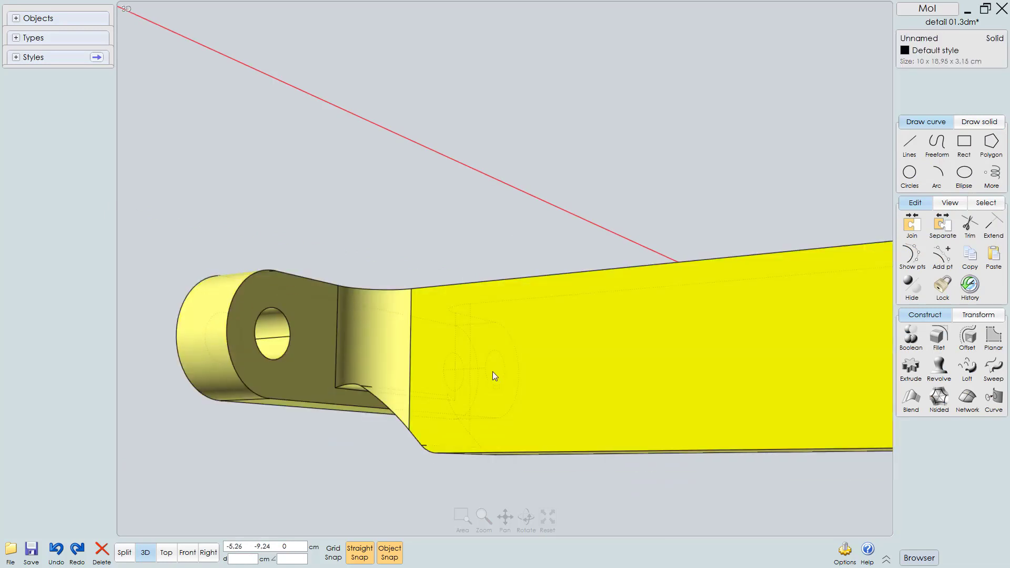
right_click(492, 372)
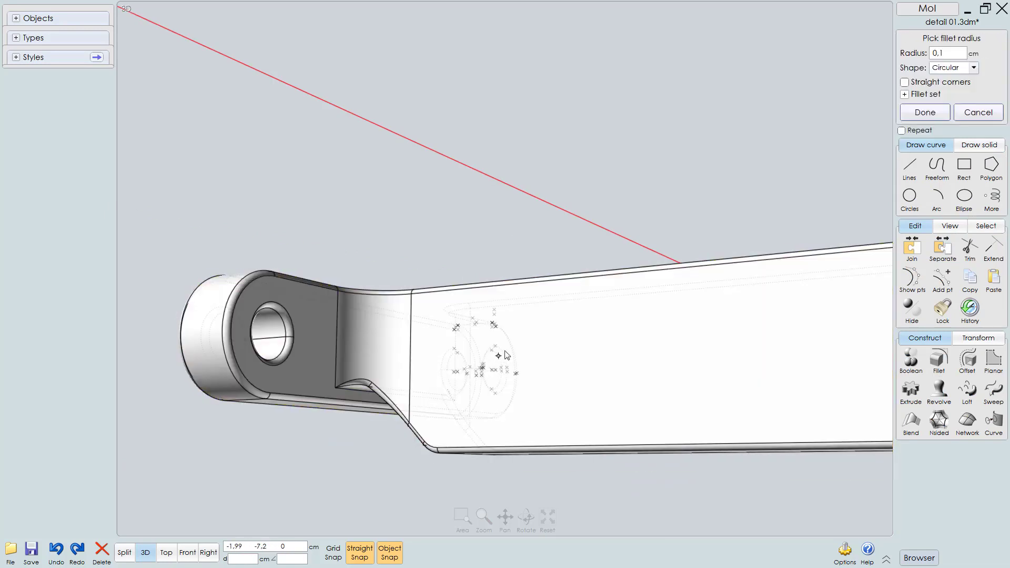
right_drag(506, 355, 512, 347)
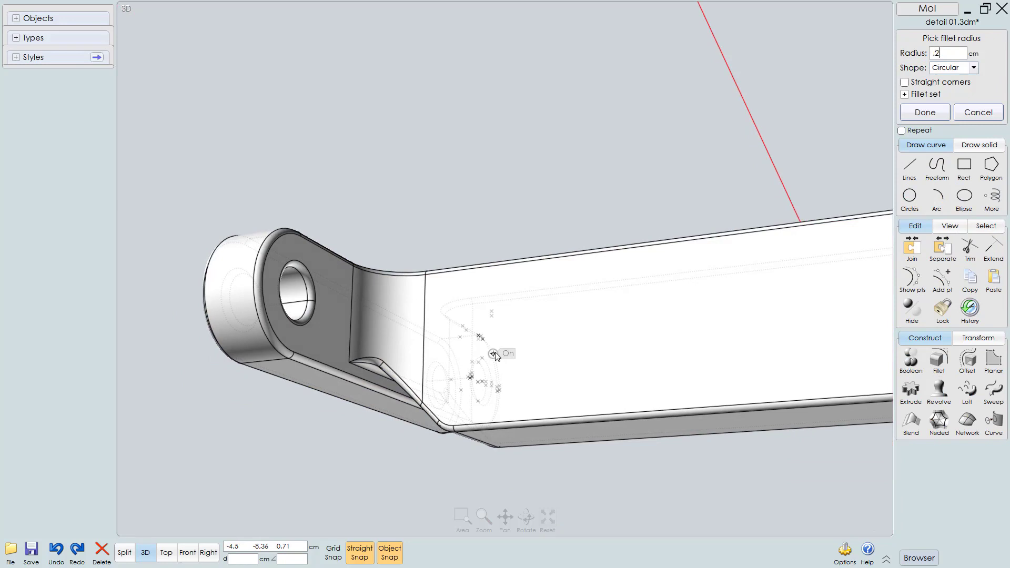
key(Return)
right_drag(440, 332, 457, 292)
scroll(361, 248, up, 3)
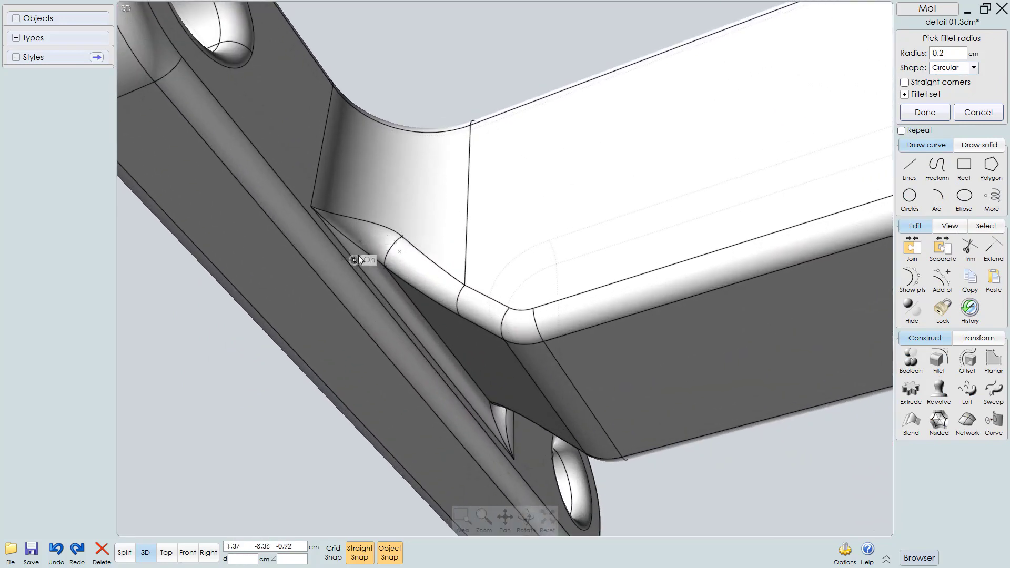
scroll(382, 292, down, 5)
scroll(469, 272, up, 2)
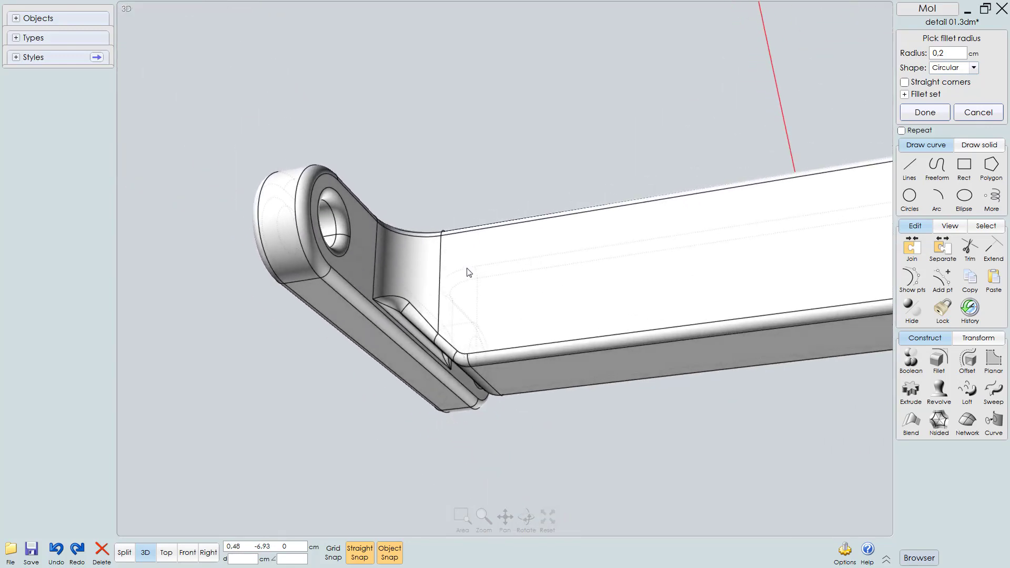
right_drag(468, 272, 451, 328)
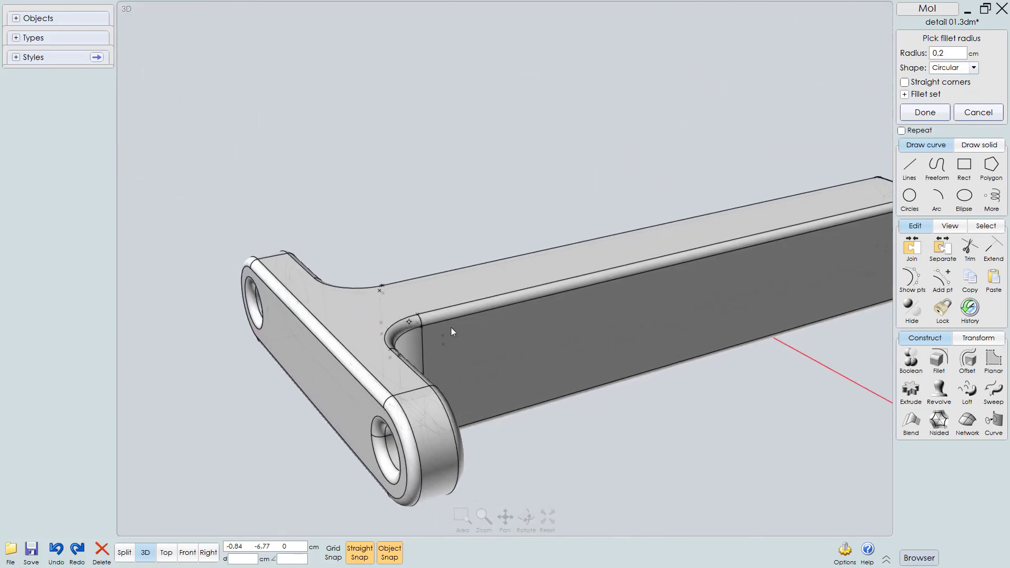
scroll(419, 344, down, 4)
scroll(420, 343, up, 3)
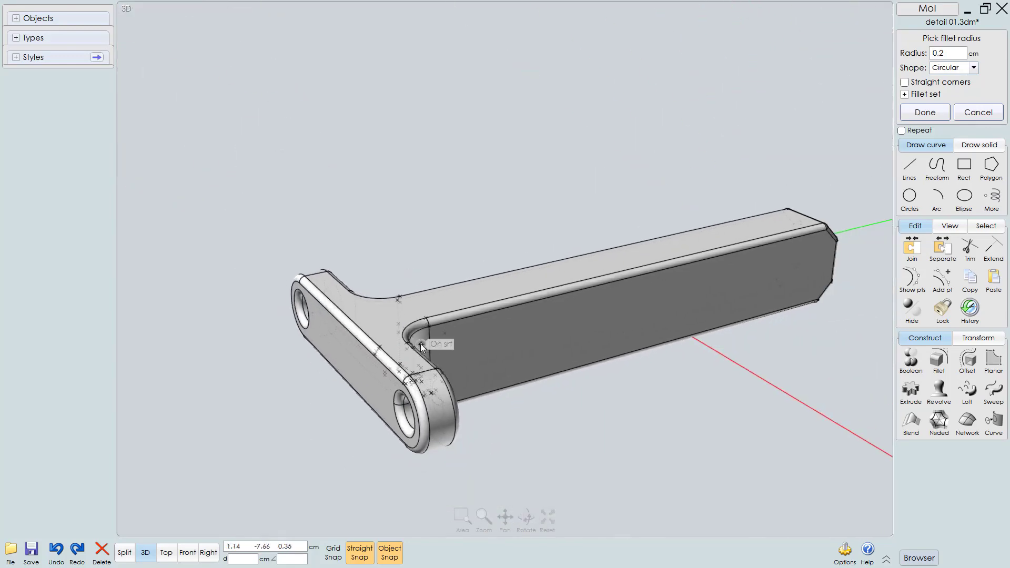
right_click(421, 343)
Step: Save the detail 01 file
middle_drag(588, 328, 532, 295)
right_drag(532, 297, 531, 306)
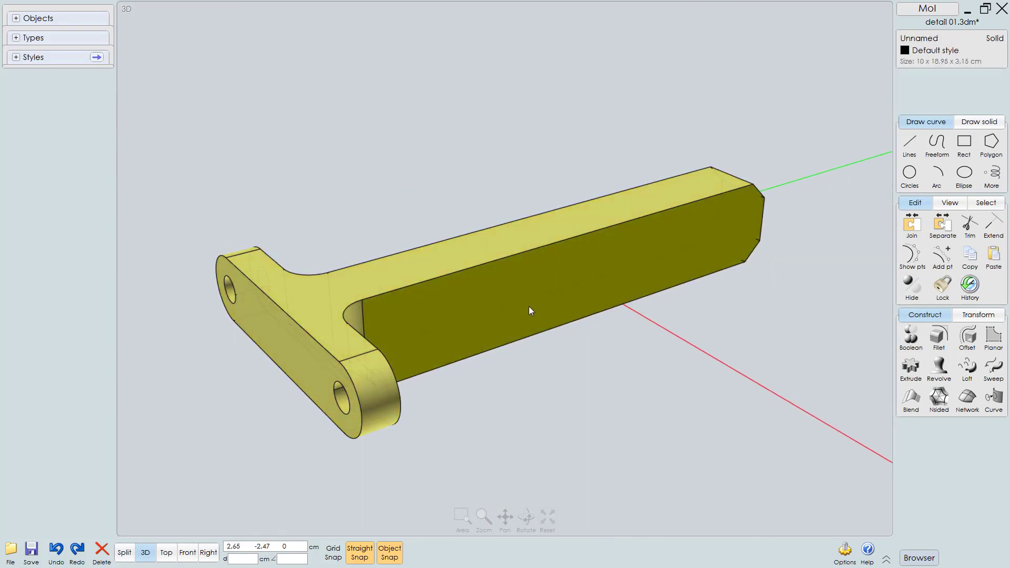
key(ctrl+s)
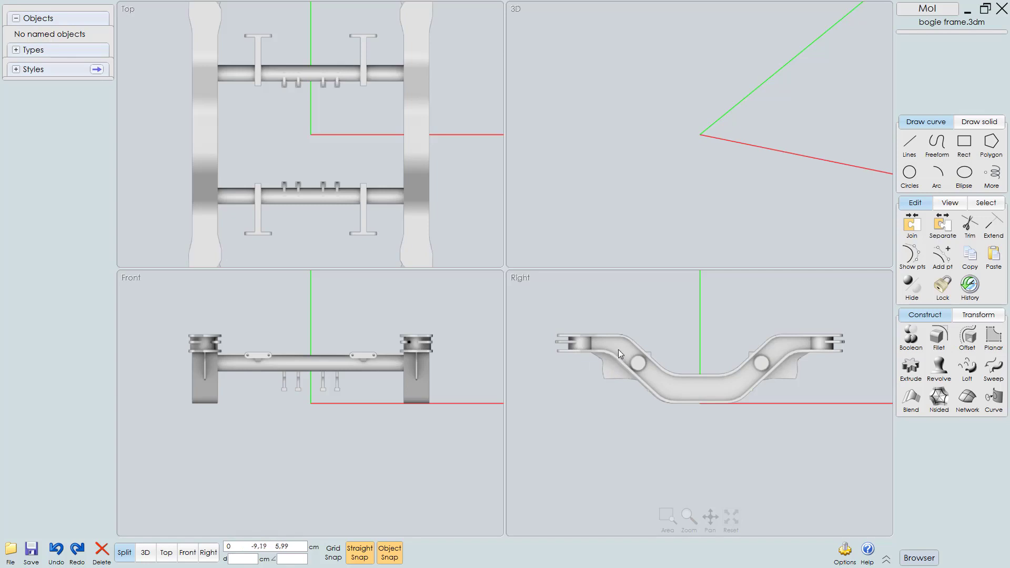
Step: In the Right view, draw a polyline tracing the side frame's upper edge, from just past its fork end to the vertical axis
key(Tab)
right_drag(489, 252, 518, 390)
scroll(311, 273, up, 3)
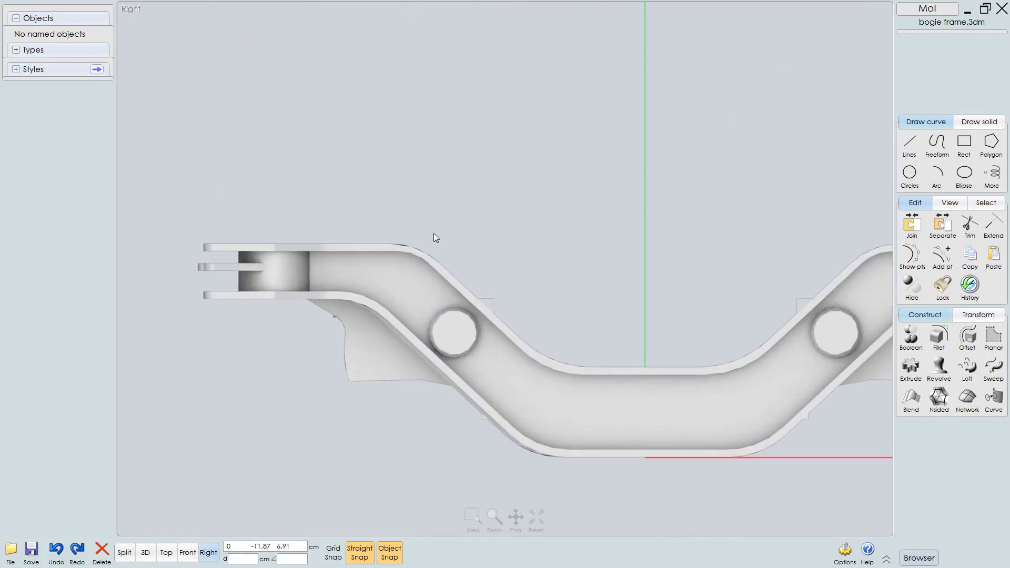
click(910, 145)
right_drag(413, 269, 427, 307)
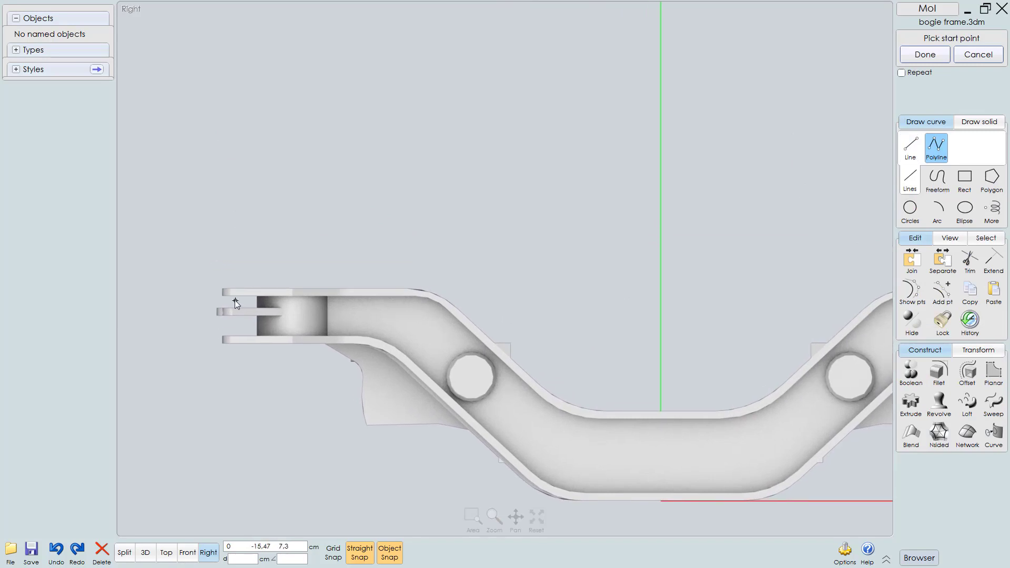
scroll(232, 300, up, 4)
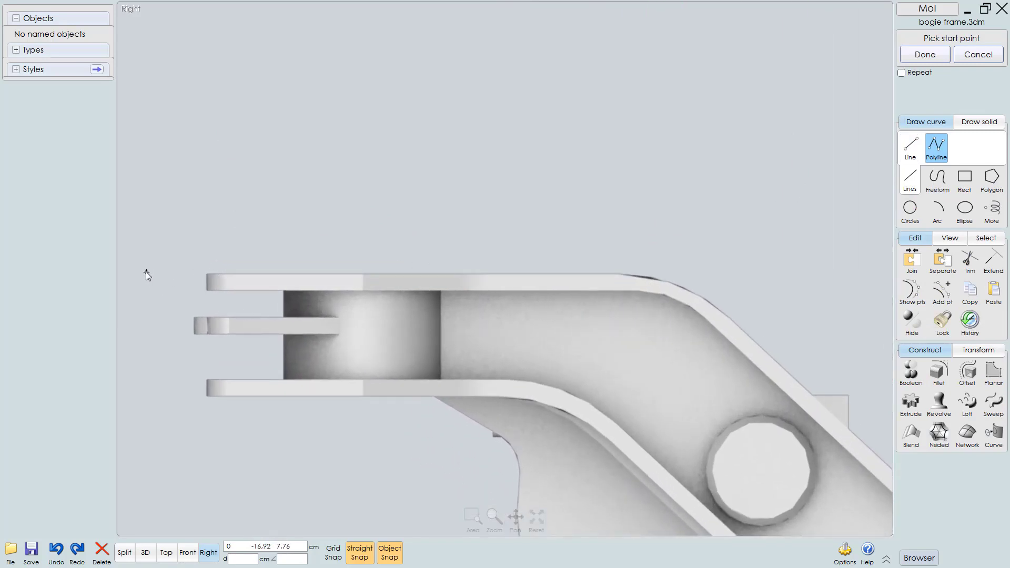
click(146, 272)
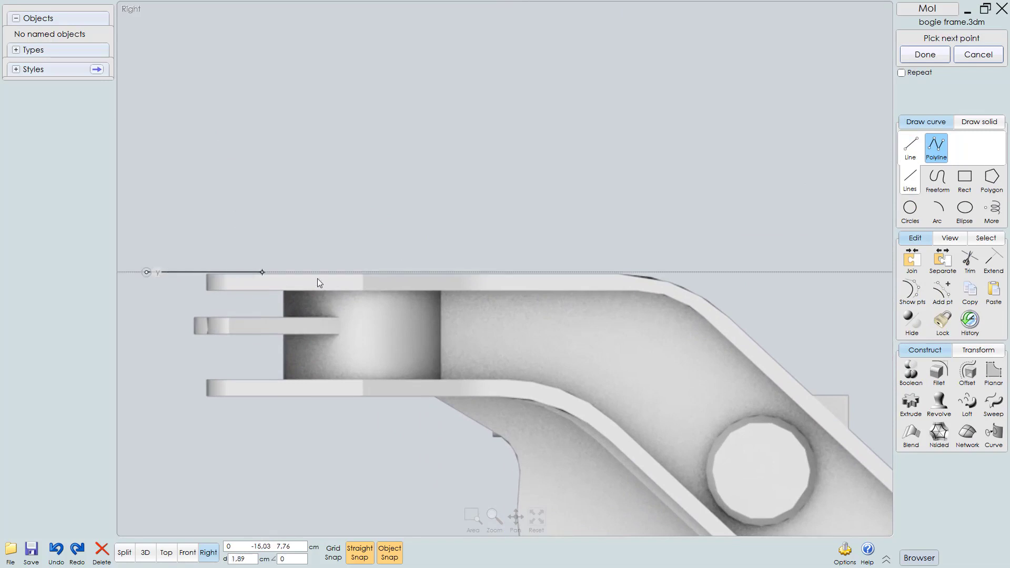
click(688, 271)
scroll(582, 349, down, 3)
right_drag(582, 350, 388, 195)
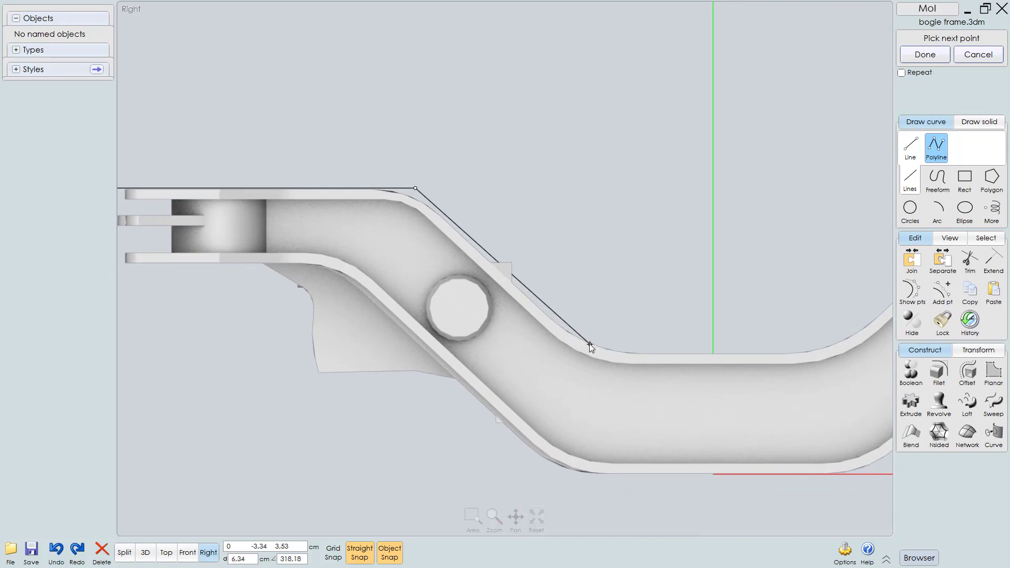
click(599, 353)
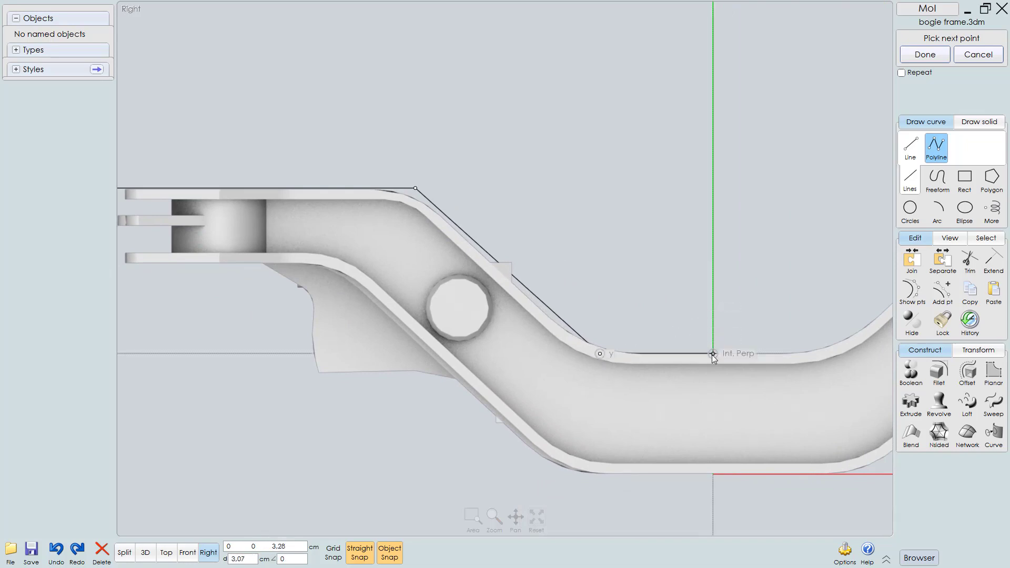
click(713, 355)
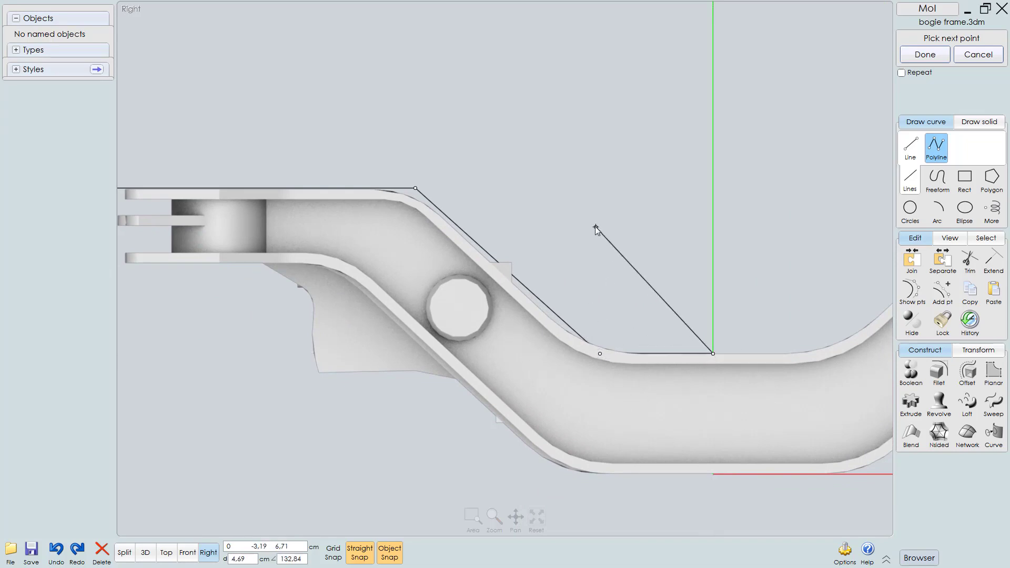
right_click(573, 208)
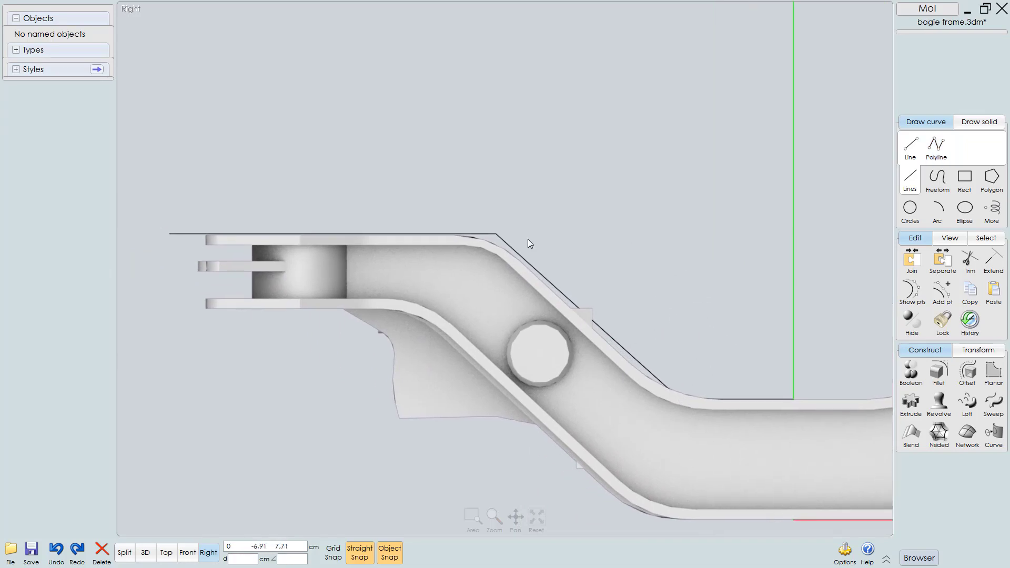
Step: Show the polyline's control points and shift the upper bend's corner point inward to fit the frame's sloped edge
click(523, 256)
click(913, 294)
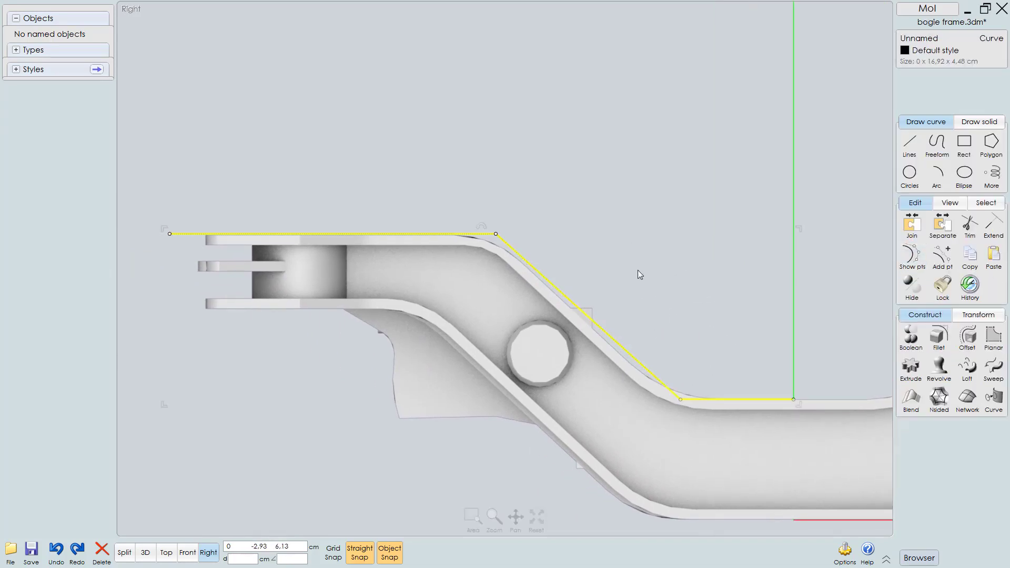
scroll(522, 210, up, 3)
right_drag(515, 281, 636, 228)
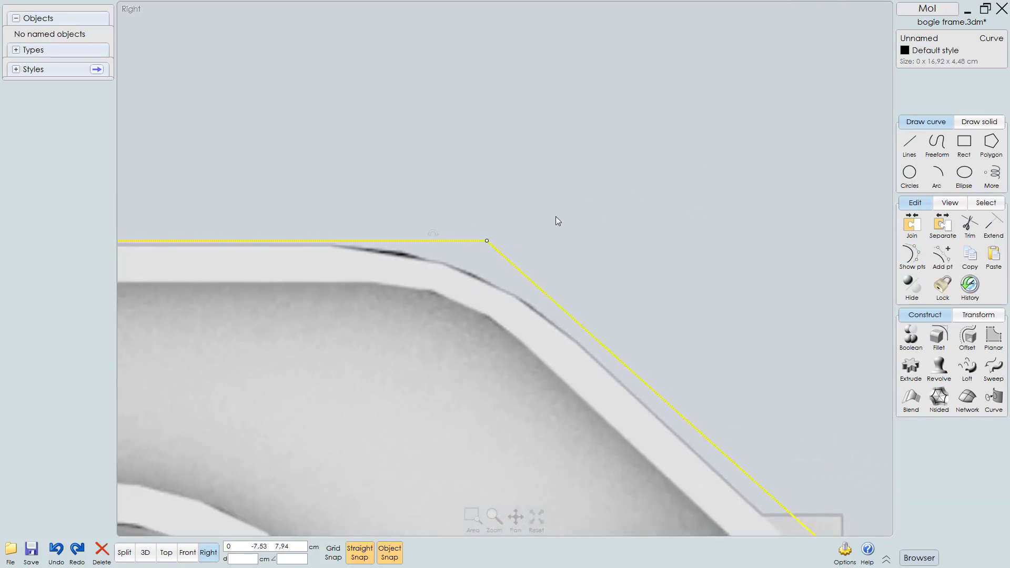
click(564, 227)
drag(564, 211, 408, 281)
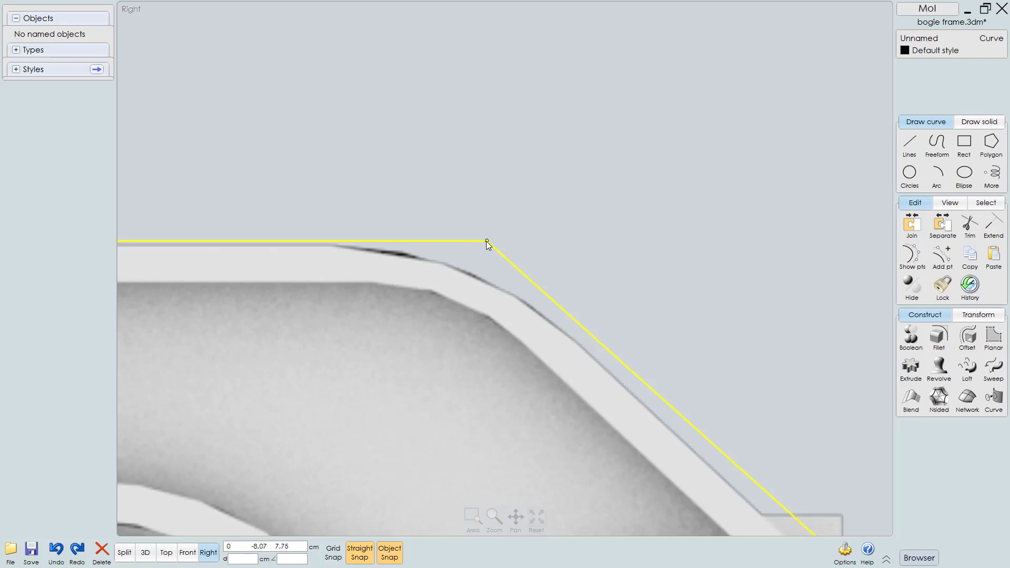
right_click(486, 241)
click(521, 227)
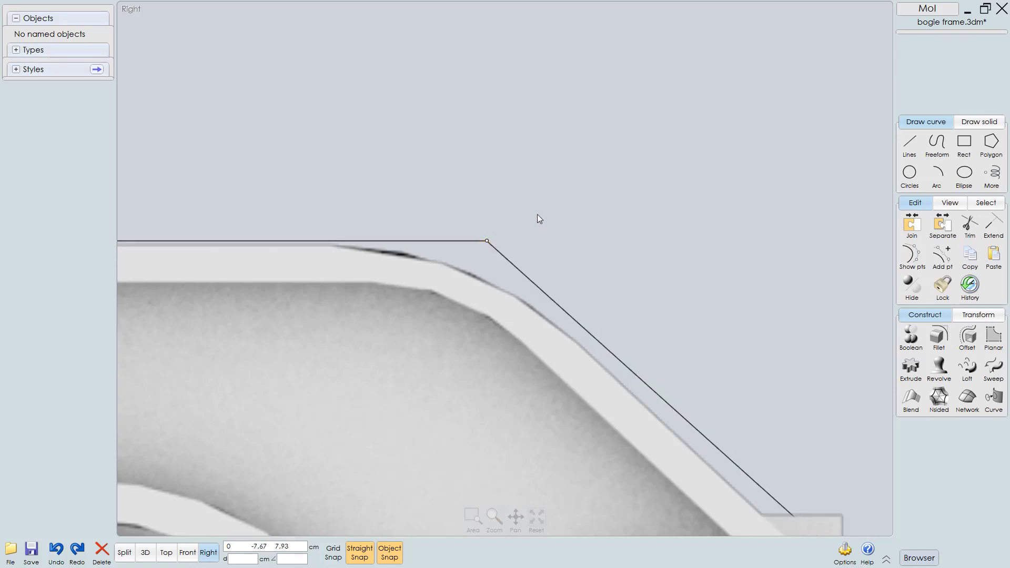
drag(538, 214, 462, 241)
Step: Slide the polyline's lower bend point about 0.27 cm horizontally away from the vertical axis, and hide the control points
scroll(399, 268, down, 2)
middle_drag(461, 362, 360, 290)
scroll(576, 374, up, 2)
click(633, 362)
drag(633, 361, 567, 399)
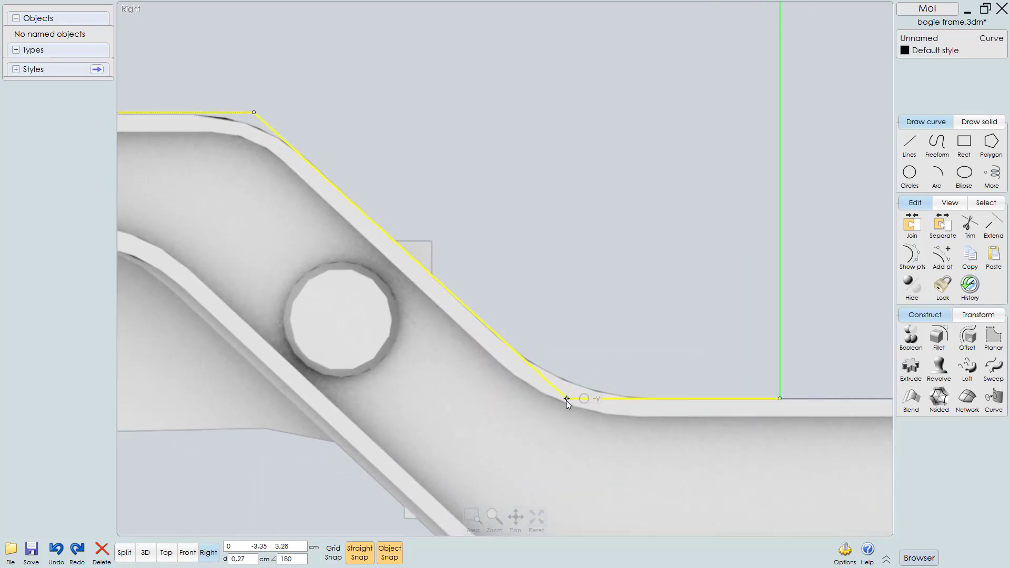
scroll(584, 381, down, 2)
middle_drag(557, 406, 647, 410)
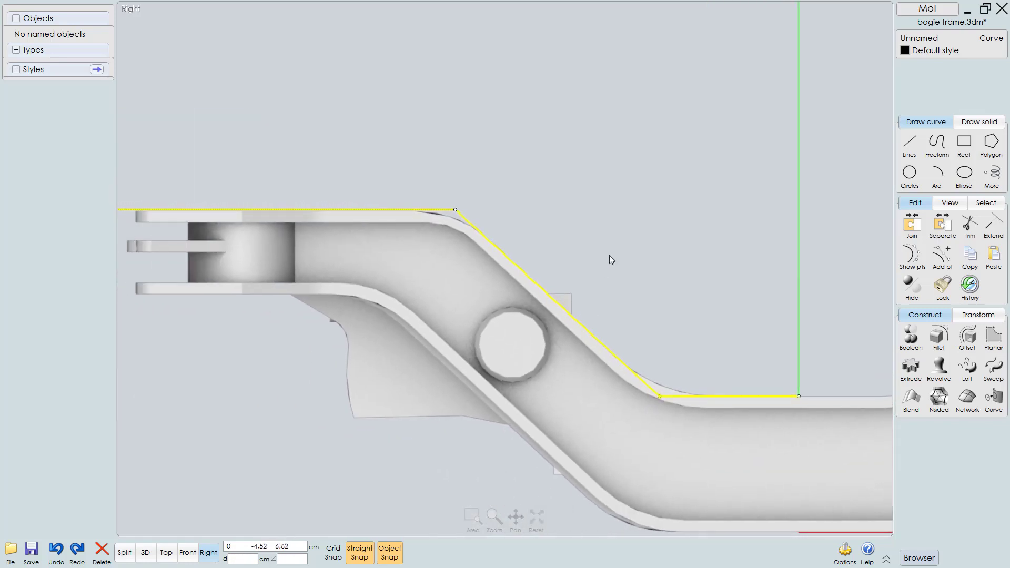
click(910, 258)
Step: Copy the upper polyline straight down by about 1.72 cm to the upper side of the lower flange
middle_drag(548, 276, 643, 258)
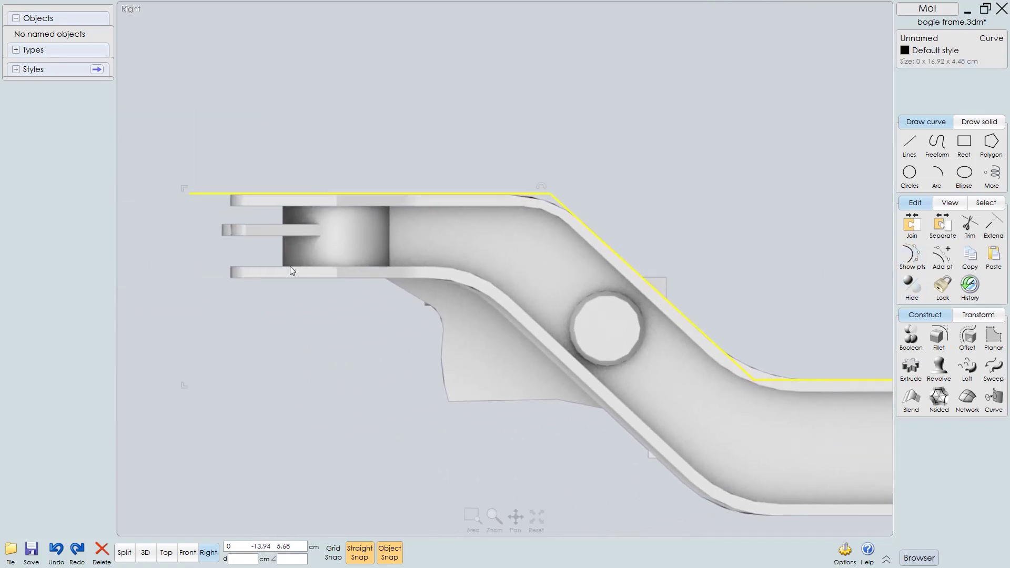
click(357, 193)
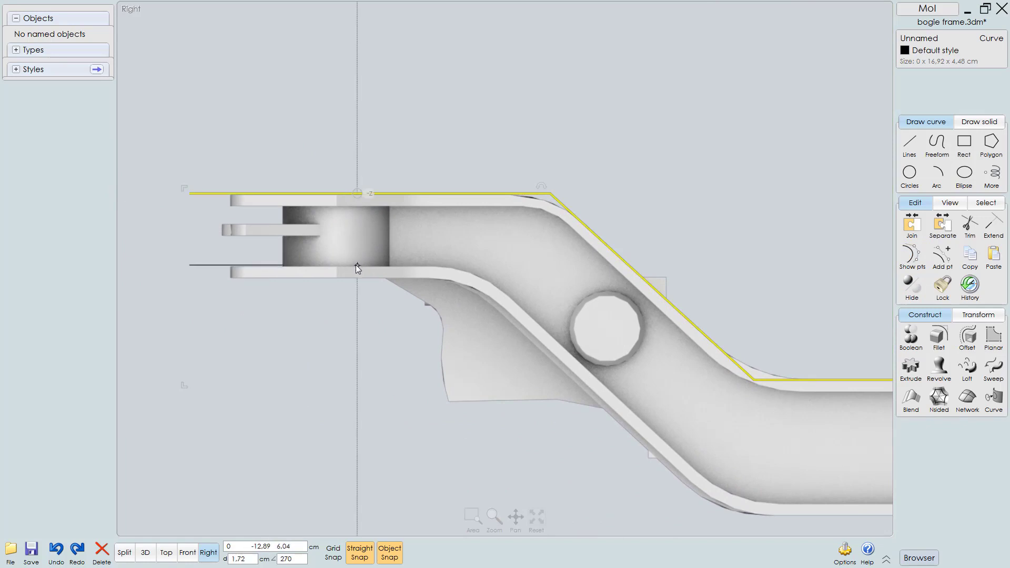
click(355, 264)
scroll(394, 290, up, 2)
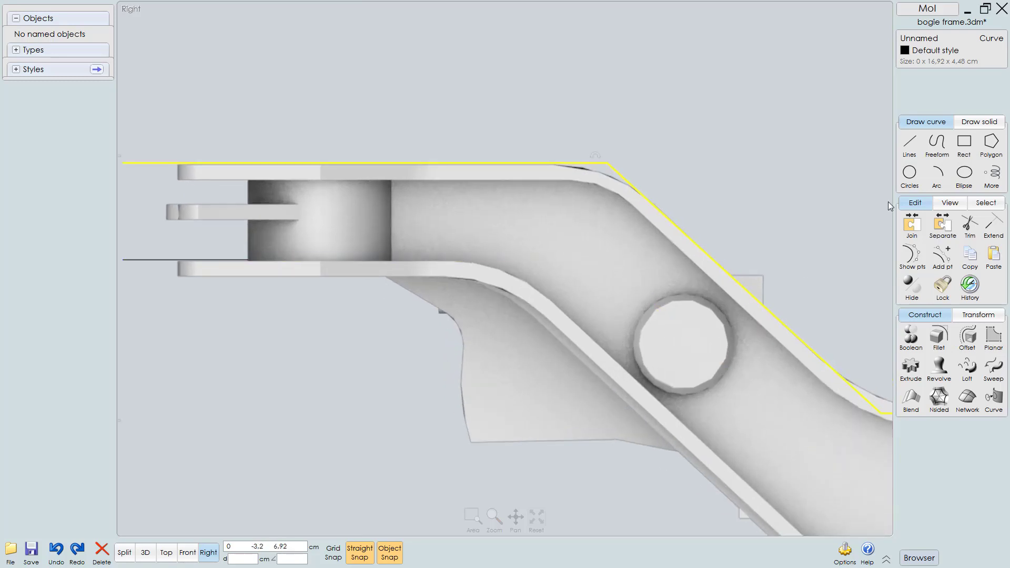
Step: Set the background reference images' transparency to 40%
click(954, 207)
click(952, 226)
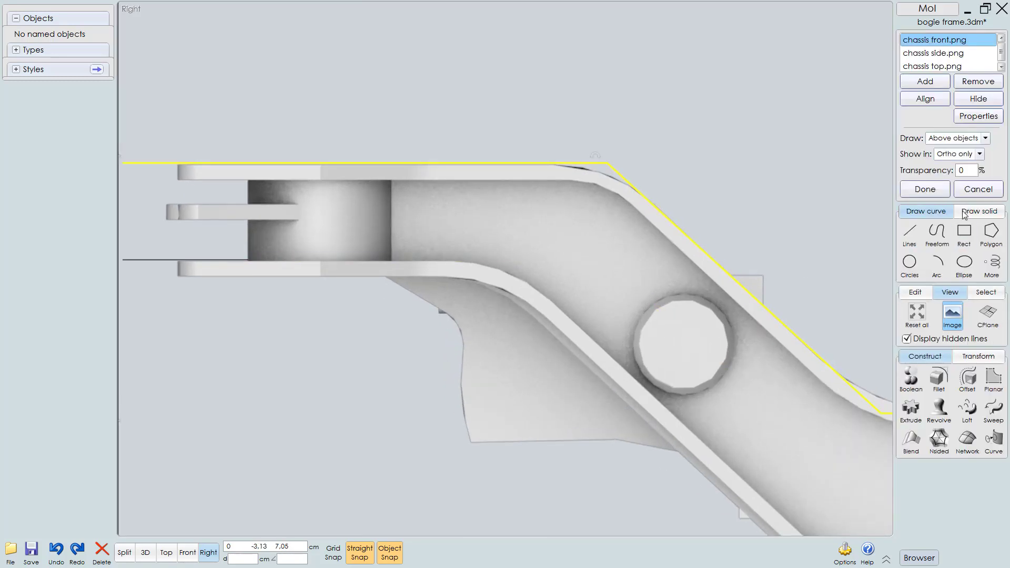
click(966, 170)
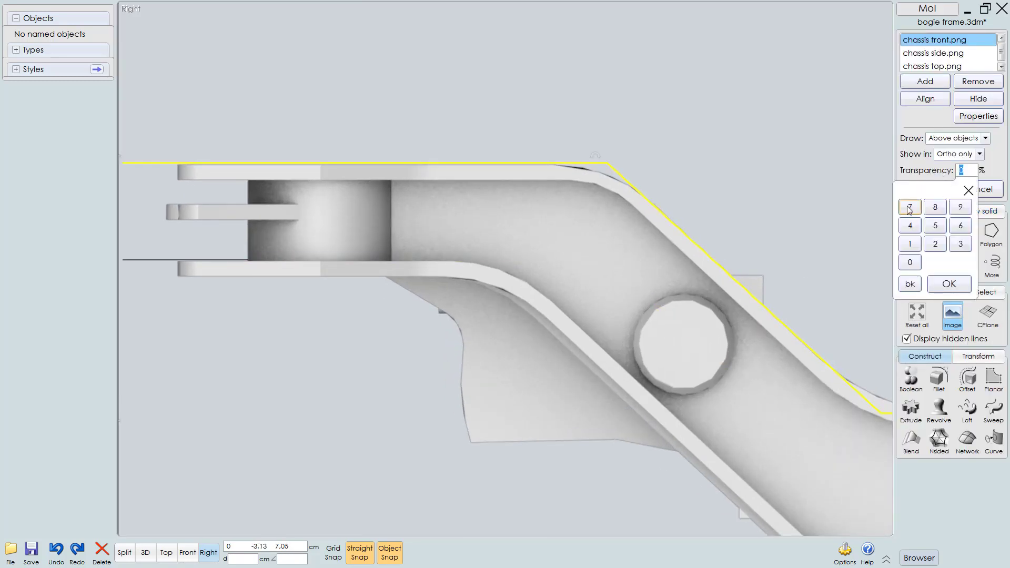
text(40)
key(Return)
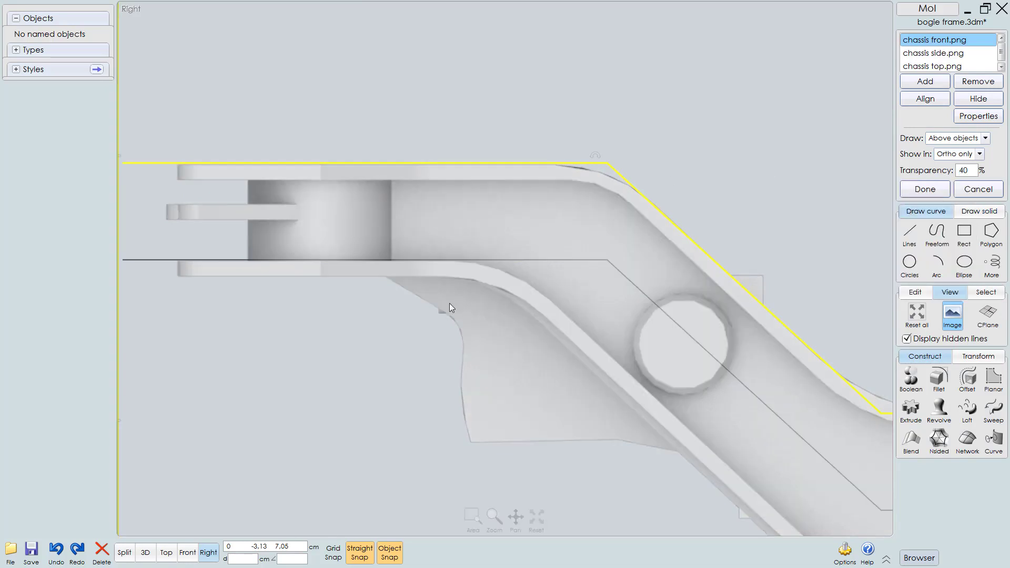
scroll(390, 331, down, 2)
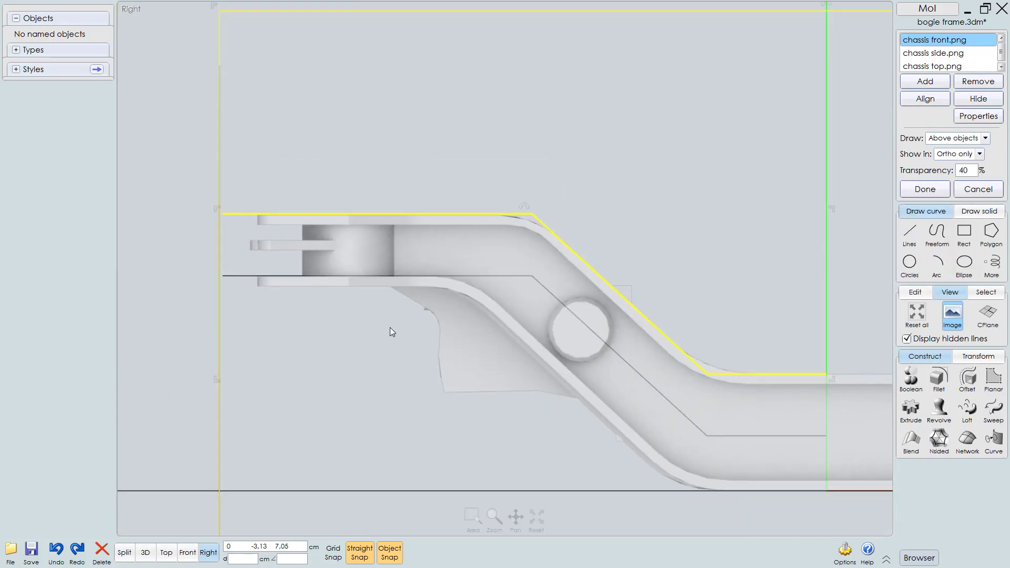
click(926, 189)
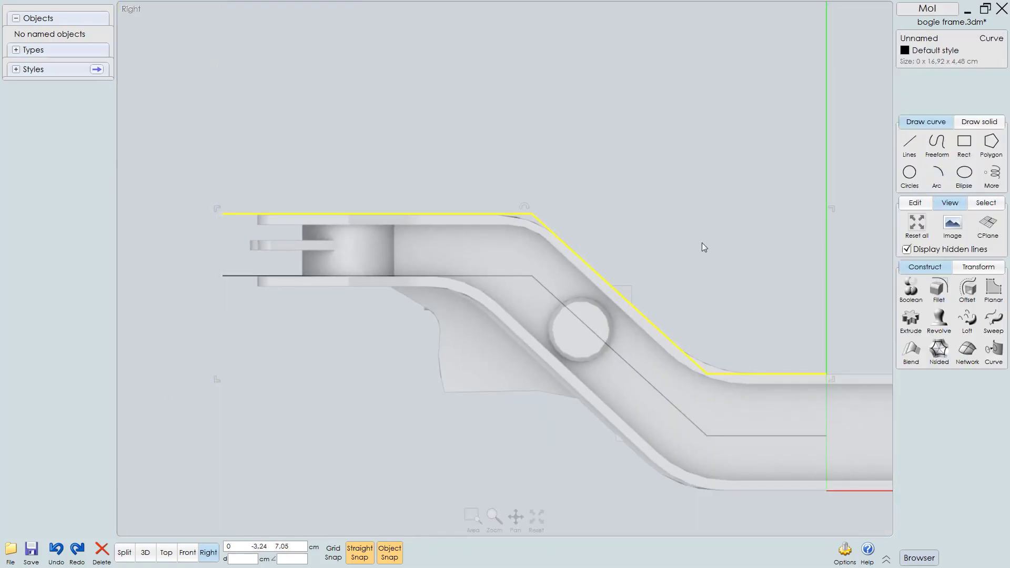
Step: Show the copied polyline's points and shift its two bend points together horizontally until the slope follows the lower flange
click(592, 330)
click(661, 254)
click(580, 325)
scroll(479, 330, up, 1)
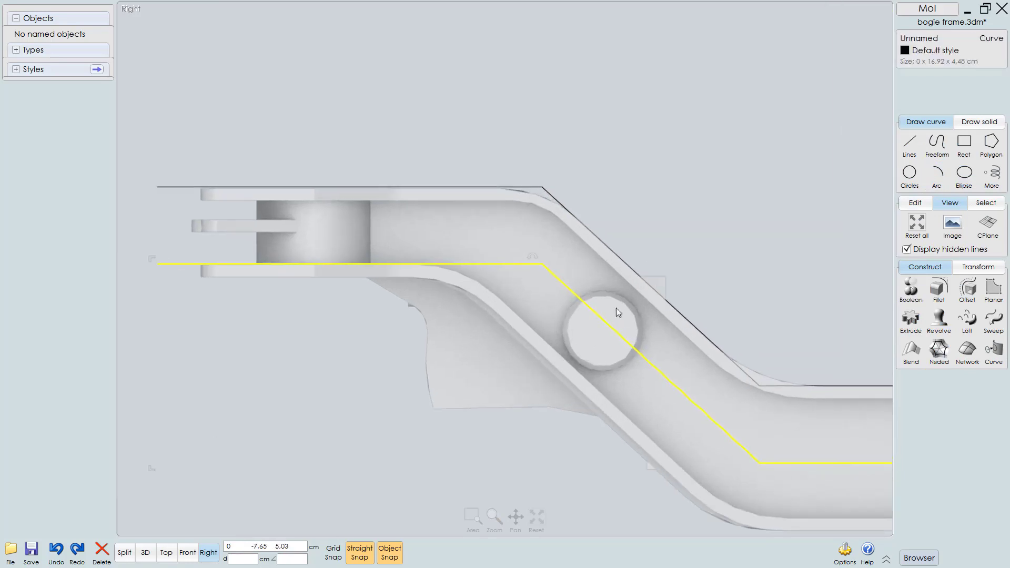
click(915, 203)
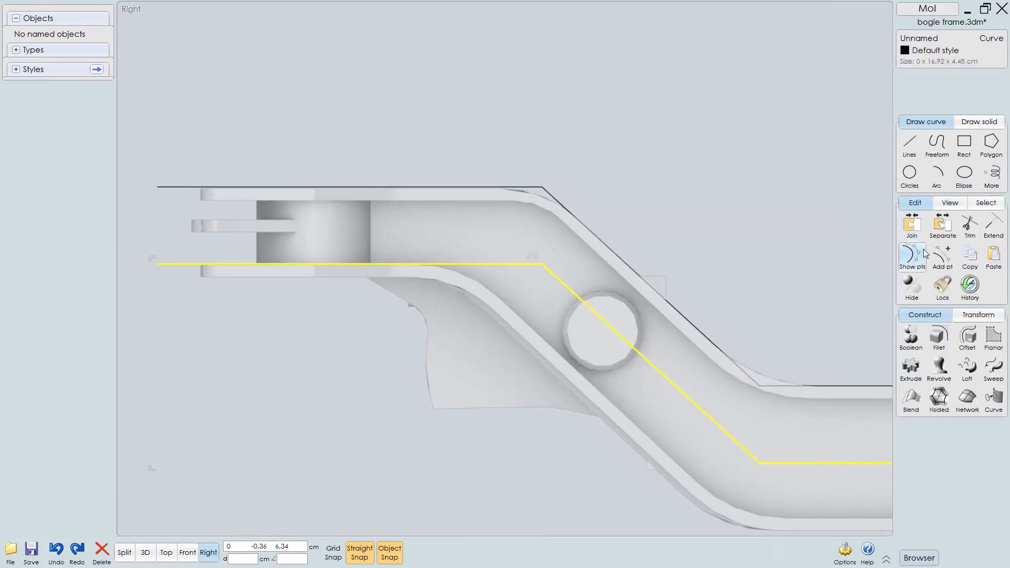
click(912, 255)
scroll(552, 301, up, 1)
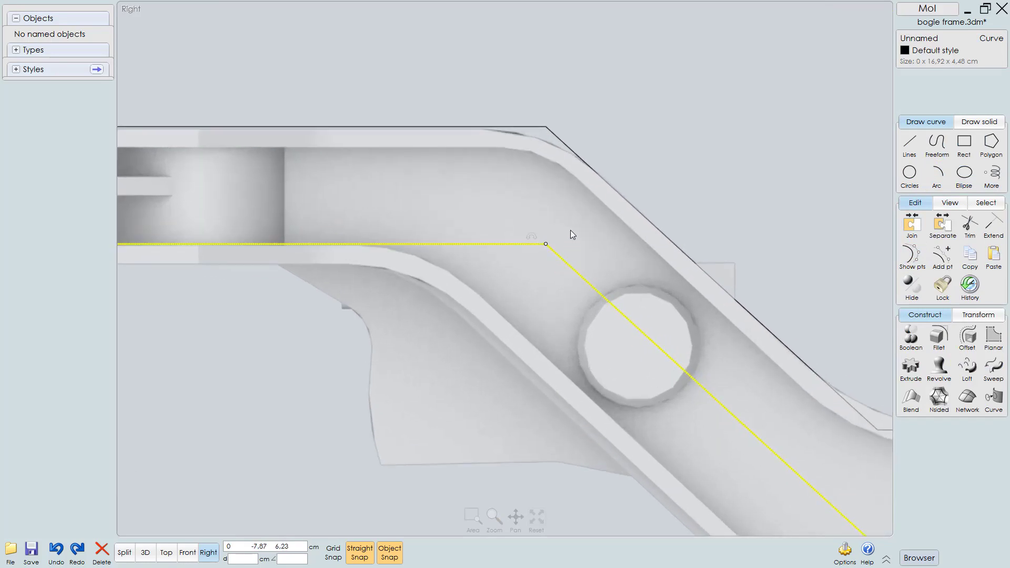
drag(571, 230, 503, 263)
scroll(567, 358, down, 2)
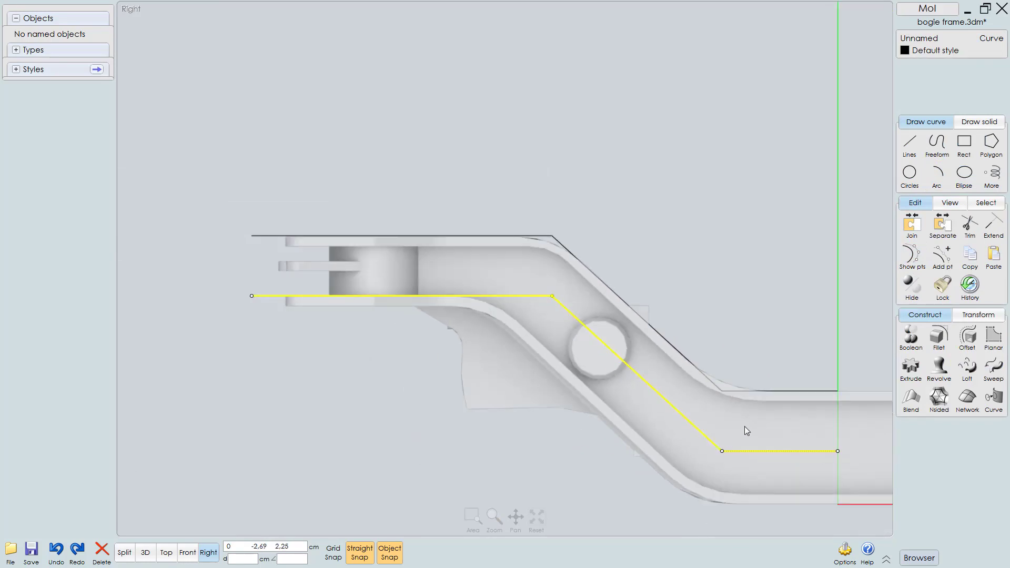
drag(744, 429, 720, 460)
scroll(584, 293, up, 2)
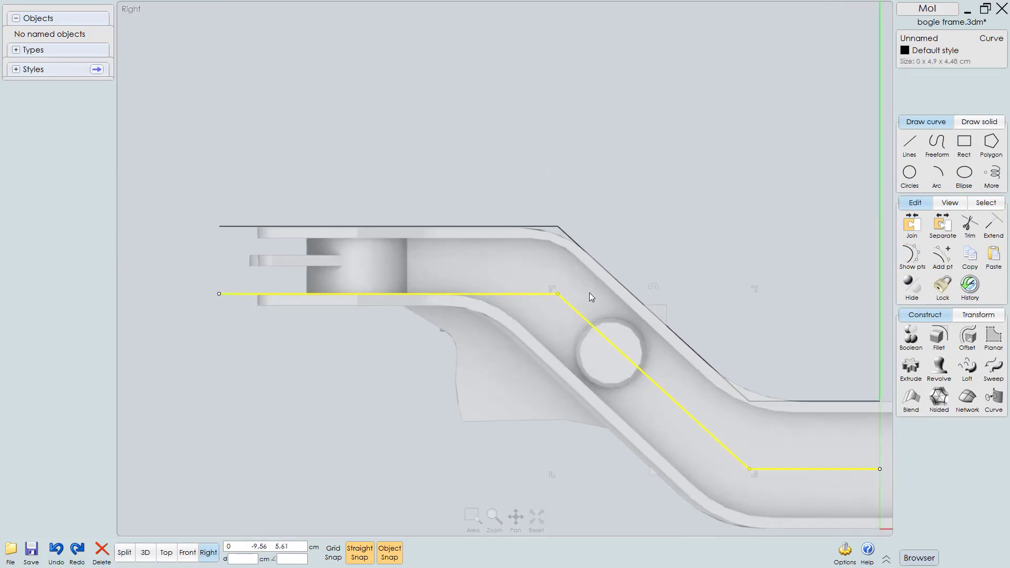
drag(587, 285, 477, 284)
Step: Move both points of the copied polyline's lower horizontal segment down to the inner edge of the bottom flange
scroll(476, 284, down, 5)
middle_drag(581, 435, 484, 375)
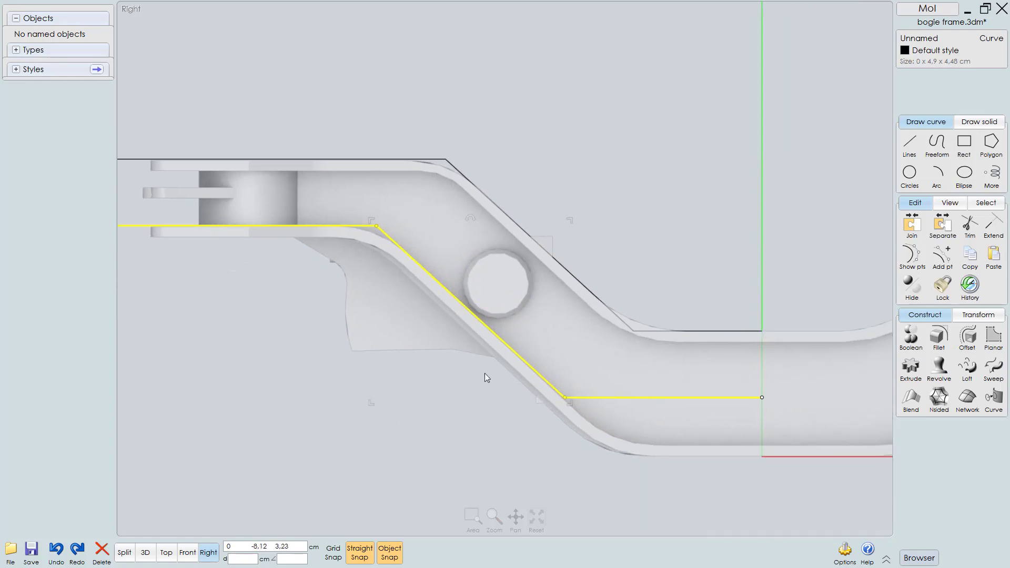
scroll(599, 426, up, 1)
middle_drag(625, 438, 456, 408)
scroll(462, 424, up, 4)
click(304, 428)
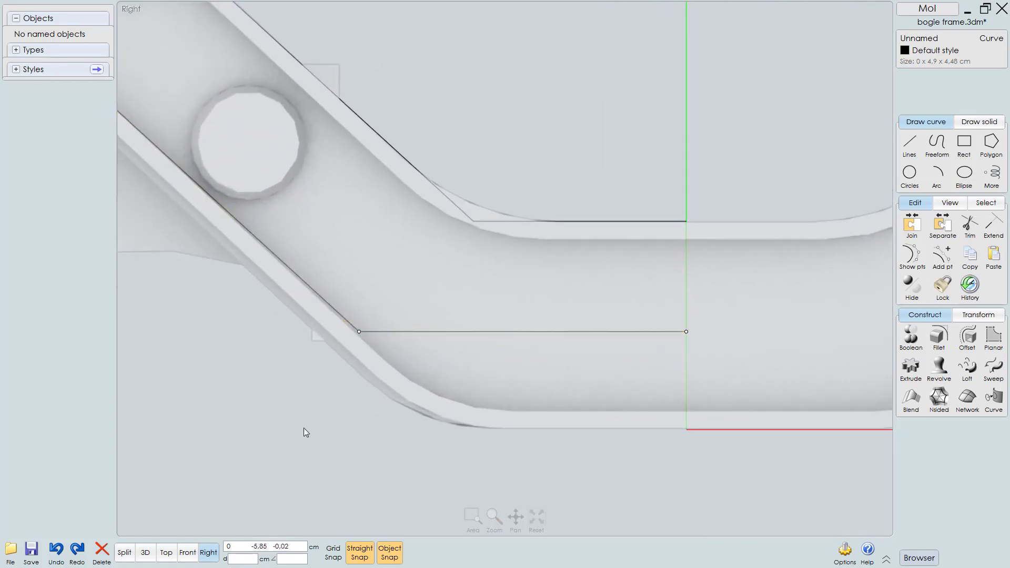
drag(316, 426, 817, 304)
drag(322, 400, 805, 311)
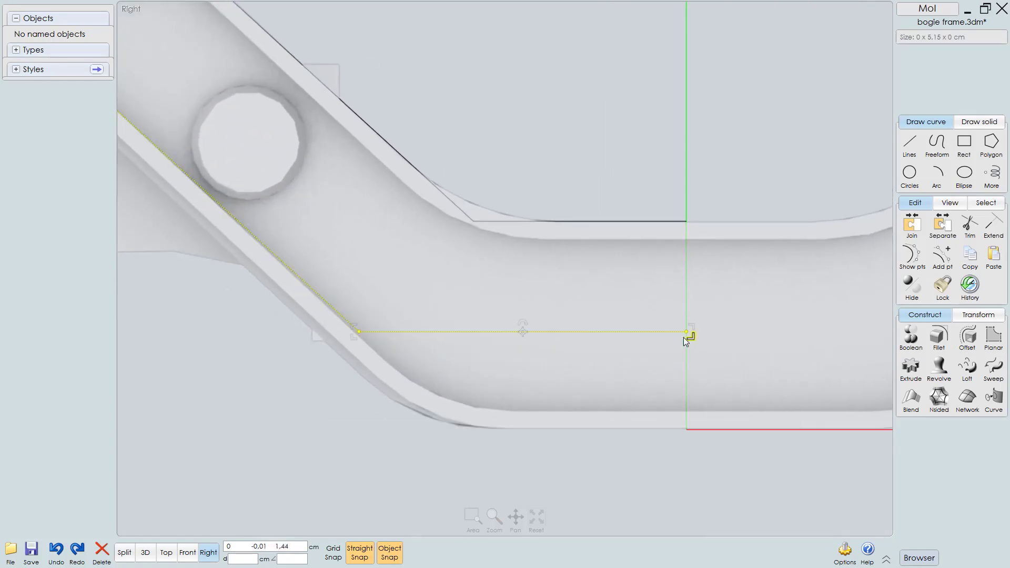
drag(686, 332, 673, 410)
Step: Slide the copied polyline's lower bend point along to the sloped flange, and snap its end point onto the vertical axis
scroll(649, 418, down, 2)
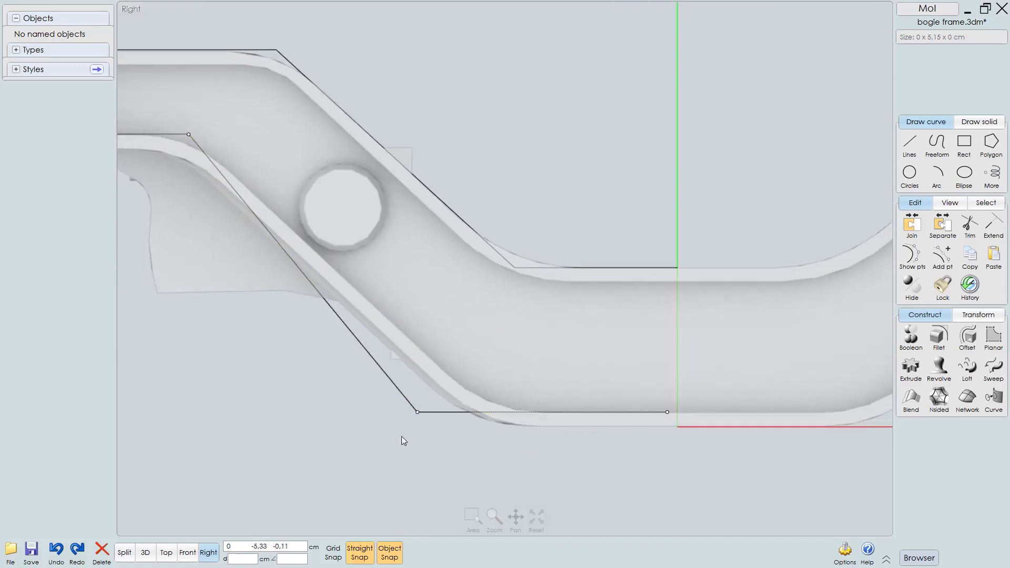
drag(403, 440, 487, 414)
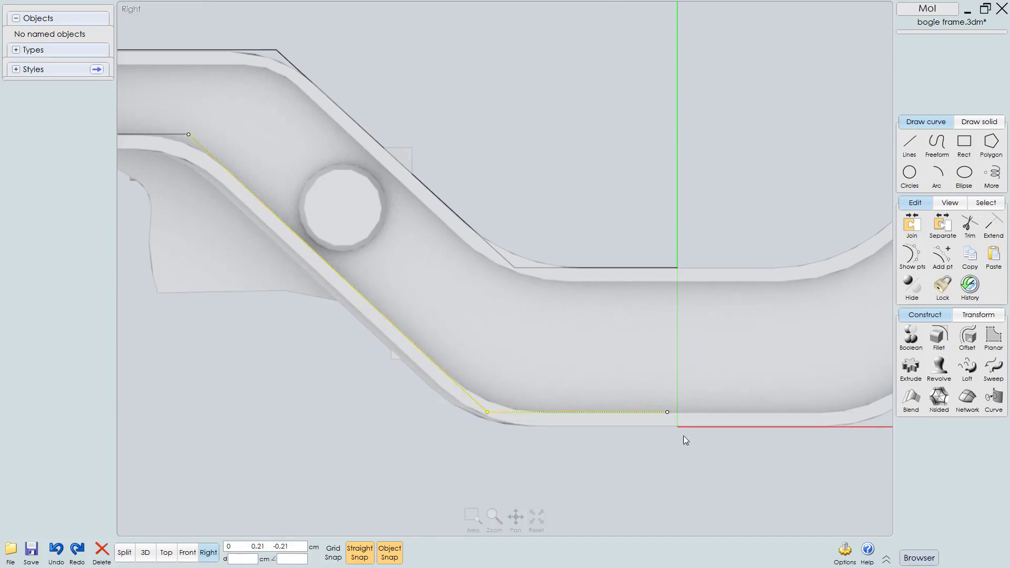
right_drag(684, 436, 638, 414)
scroll(638, 415, up, 4)
click(605, 362)
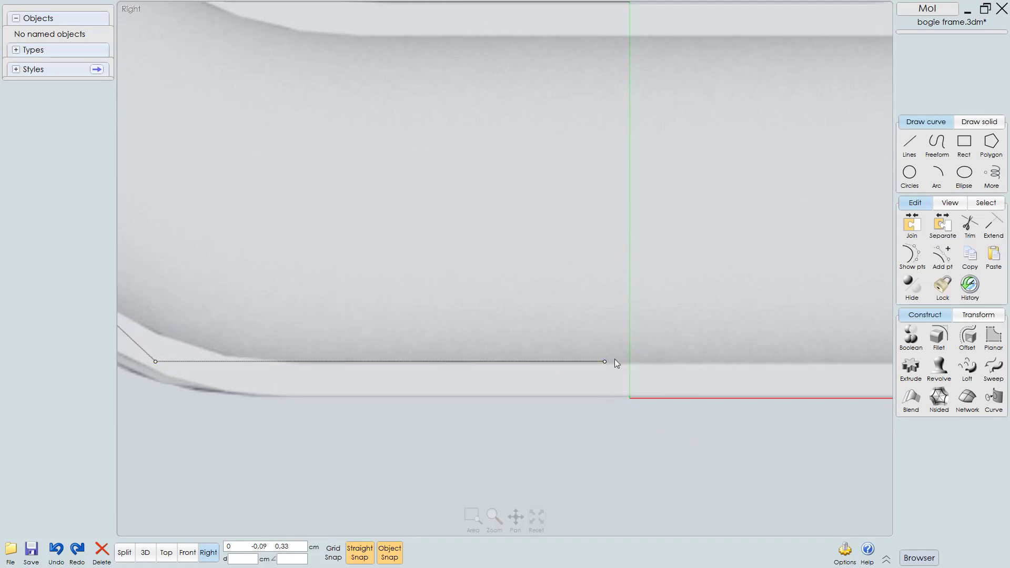
drag(604, 364, 629, 363)
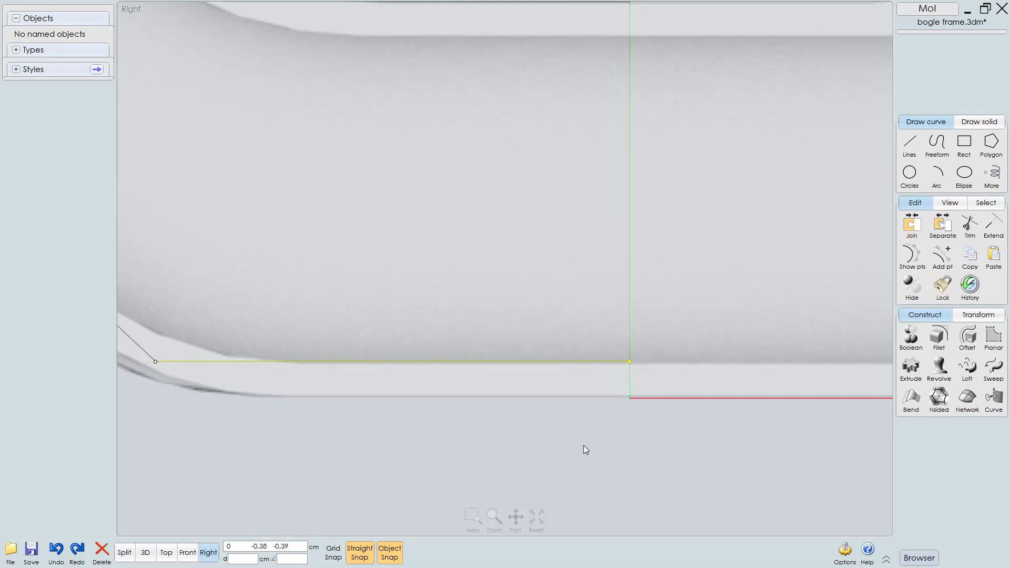
scroll(640, 303, down, 5)
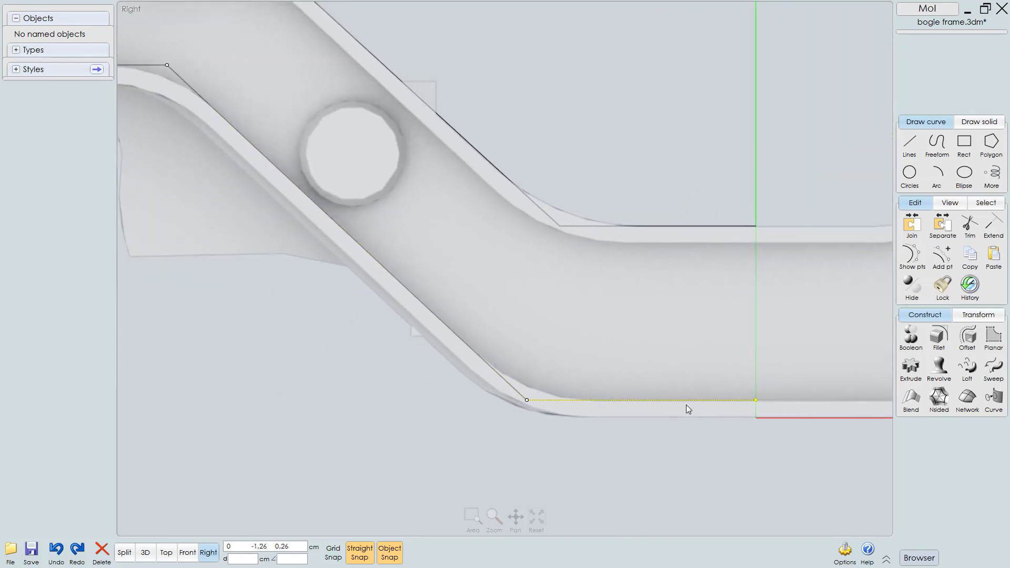
Step: Hide the control points of the lower inner polyline
scroll(624, 403, down, 5)
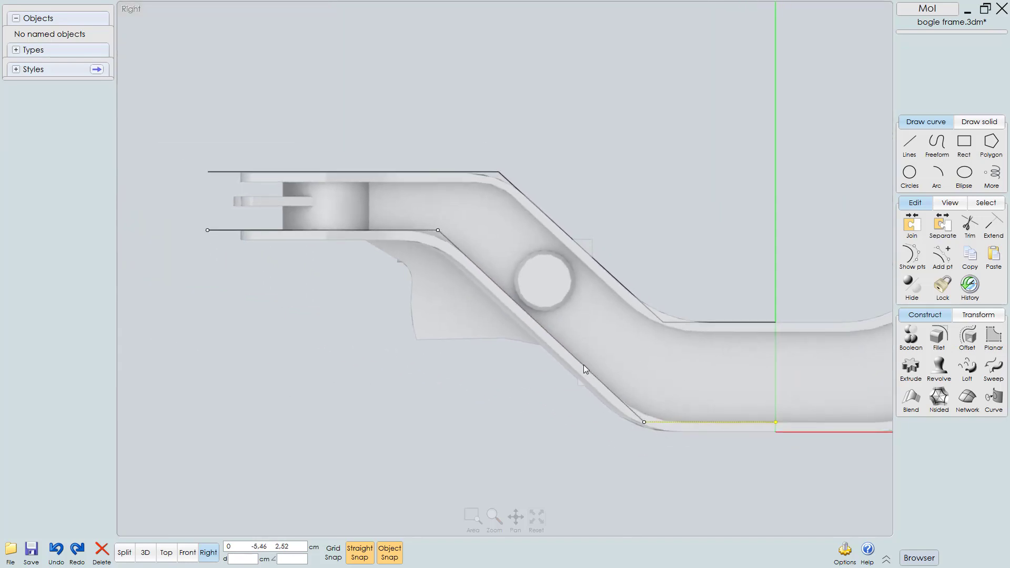
right_drag(580, 368, 593, 381)
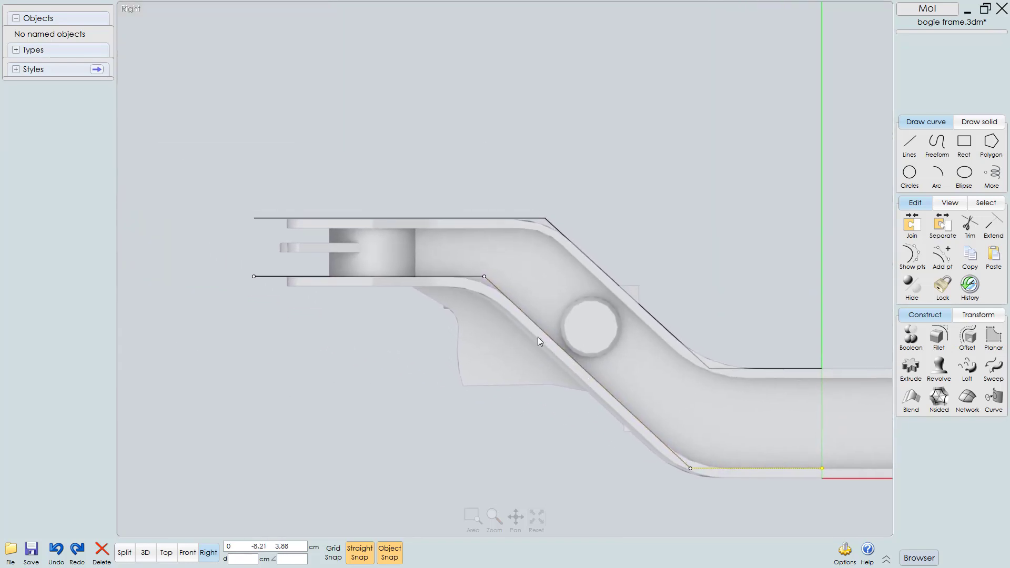
click(913, 256)
right_drag(514, 257, 509, 296)
click(491, 256)
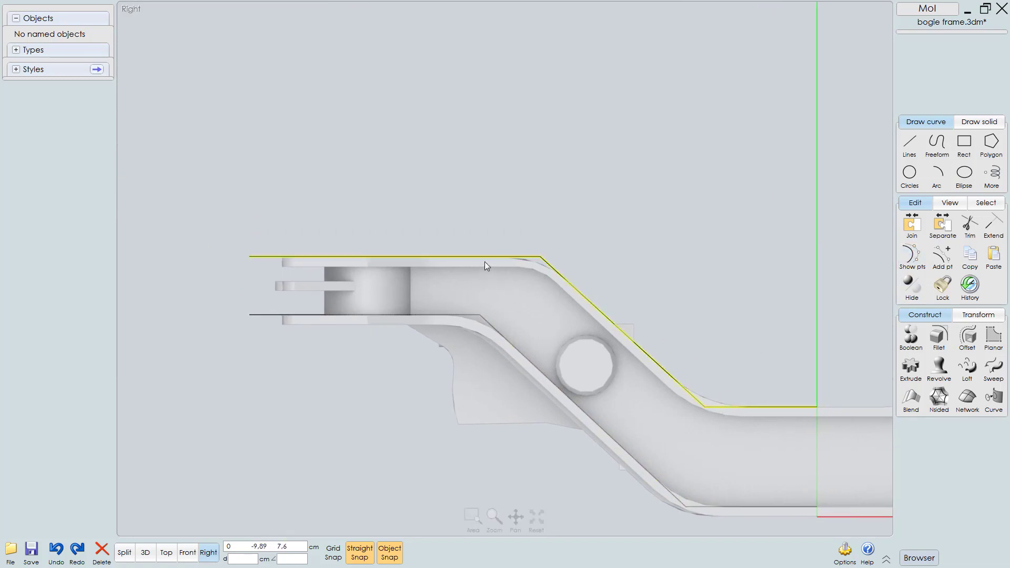
click(486, 261)
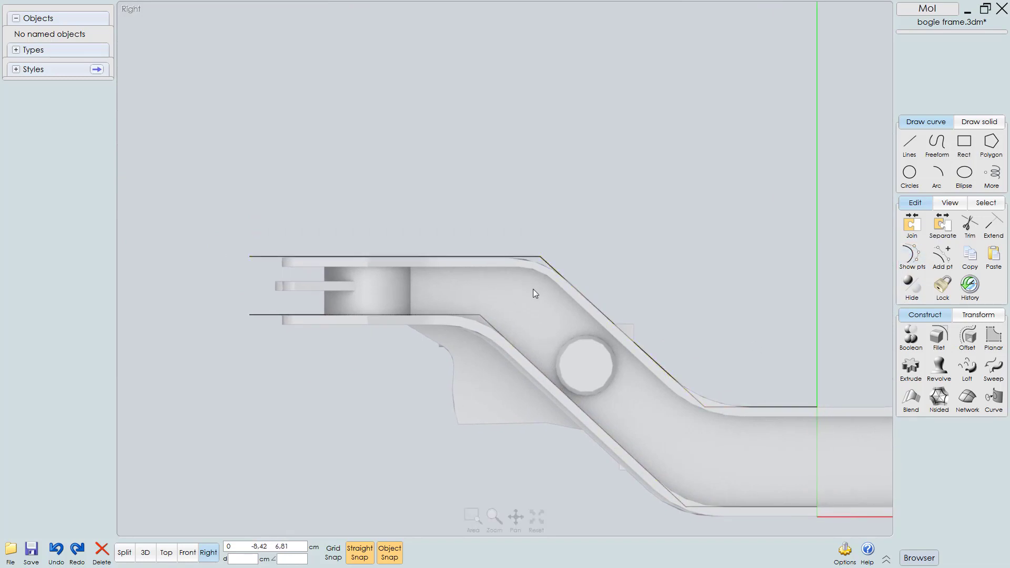
click(441, 323)
click(463, 316)
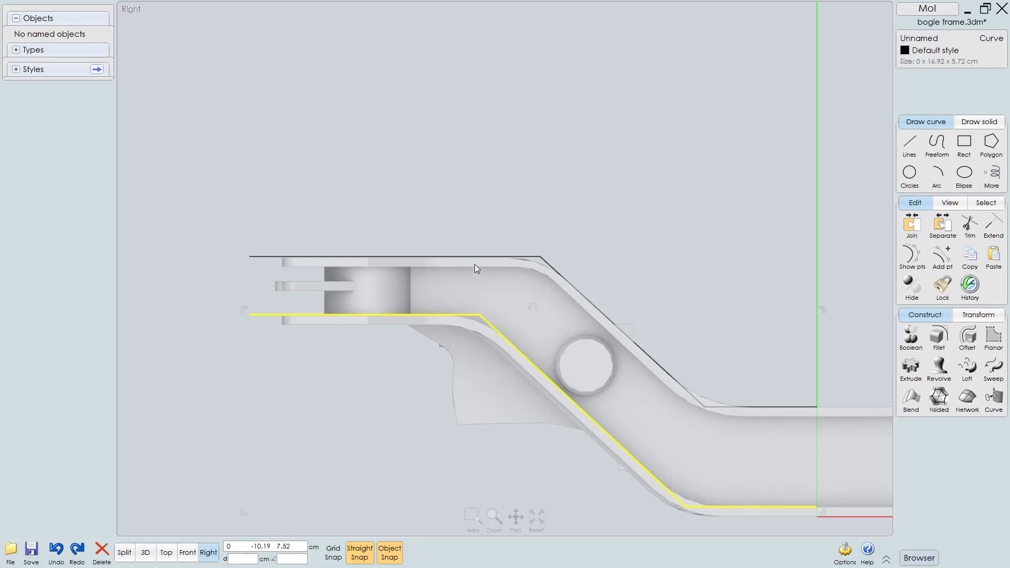
click(473, 258)
click(969, 339)
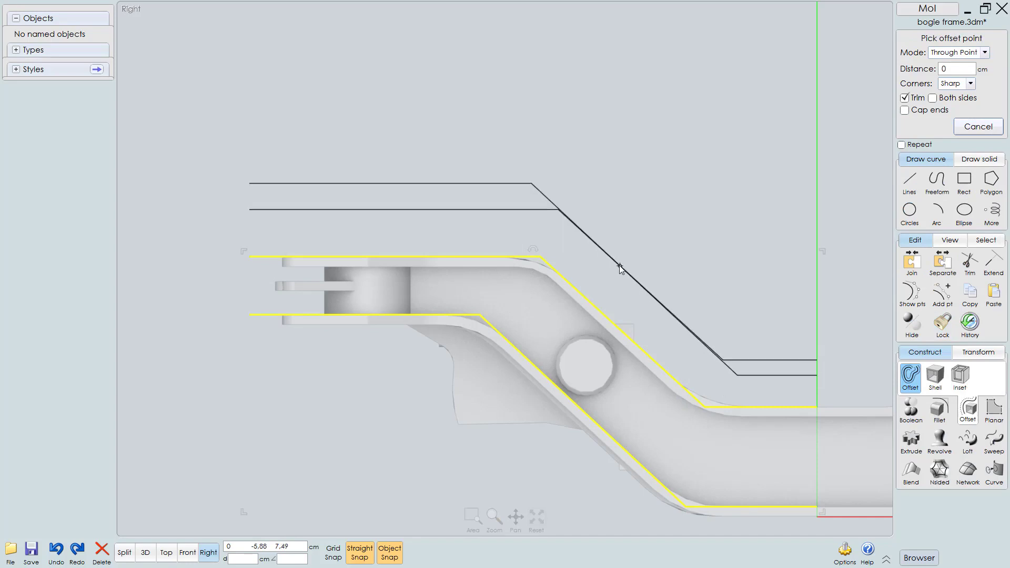
click(583, 330)
key(Escape)
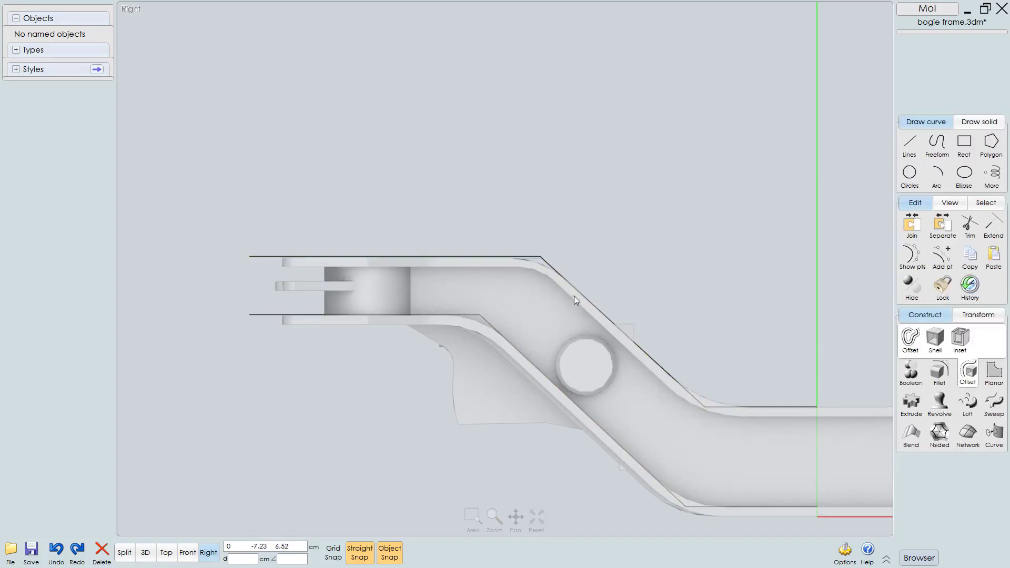
Step: Offset the upper polyline inward with sharp corners, through the inner edge of the side frame's upper flange
click(577, 292)
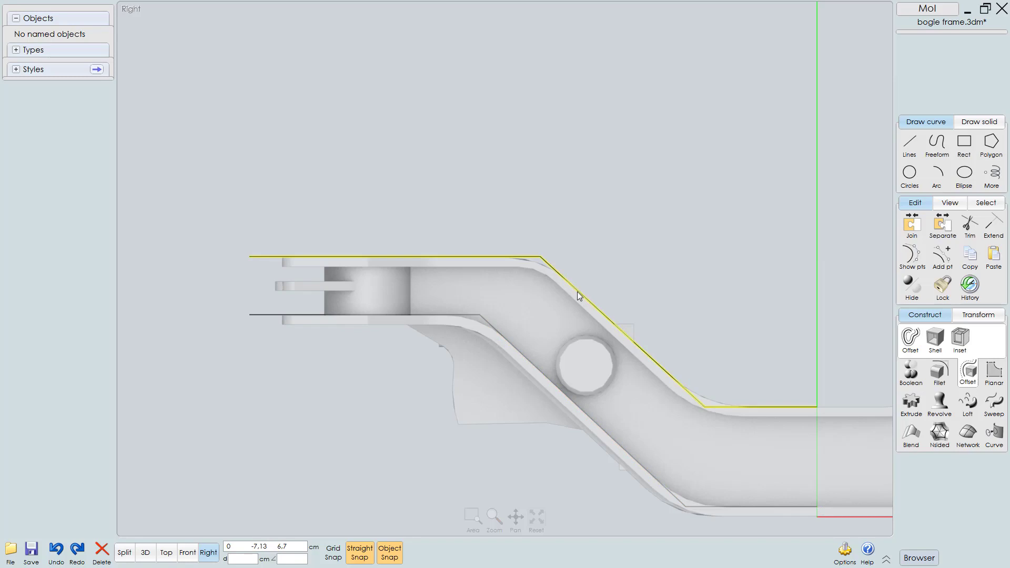
click(911, 339)
scroll(396, 274, up, 5)
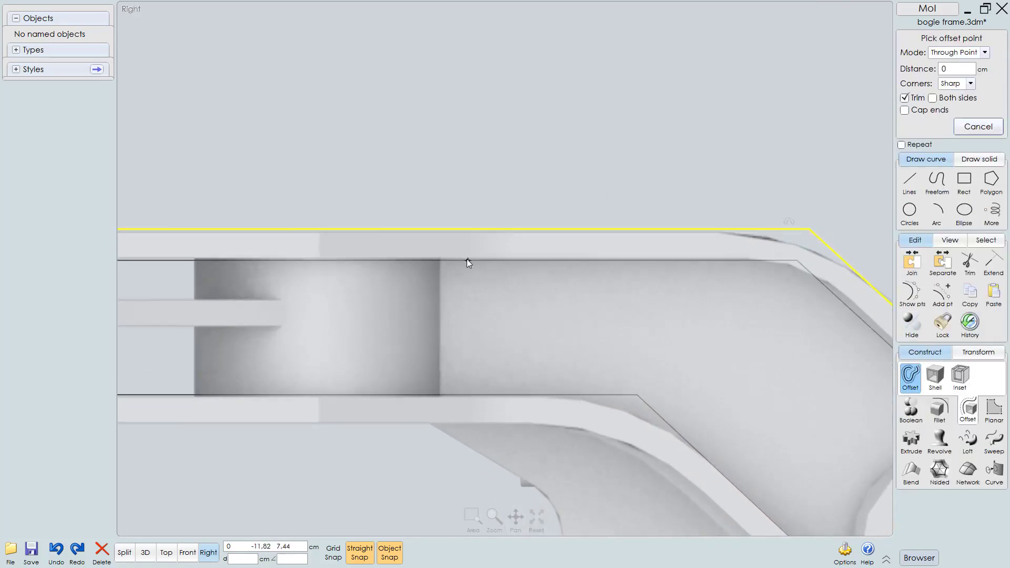
key(Escape)
scroll(500, 284, down, 1)
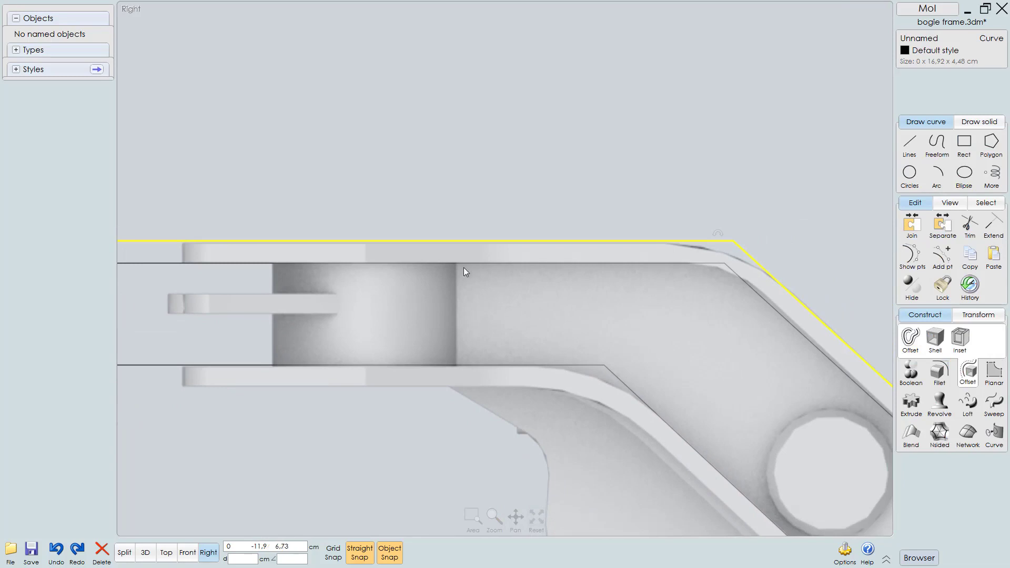
Step: Offset the lower polyline outward with sharp corners, through the outer edge of the side frame's bottom flange
right_click(517, 160)
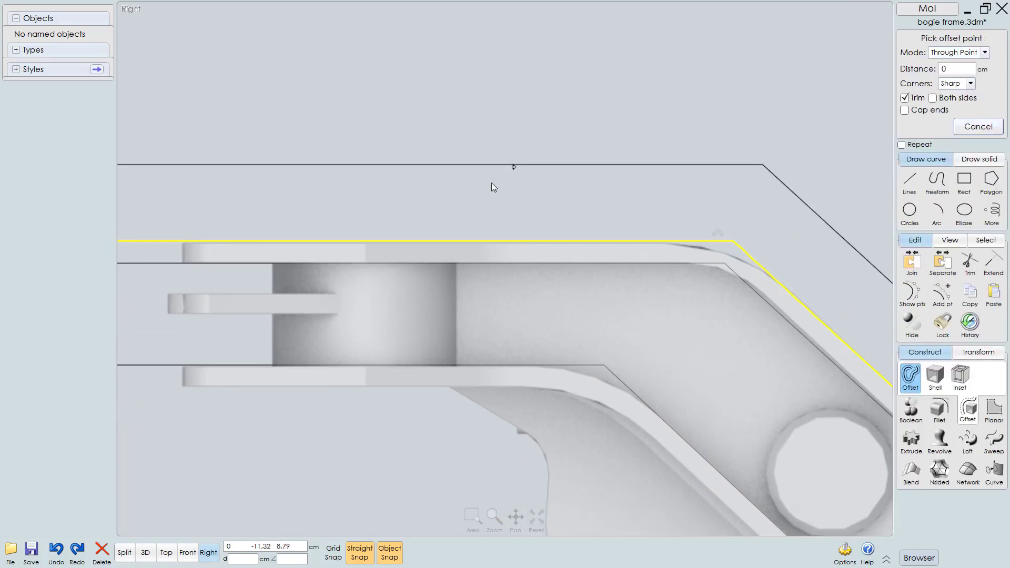
click(427, 382)
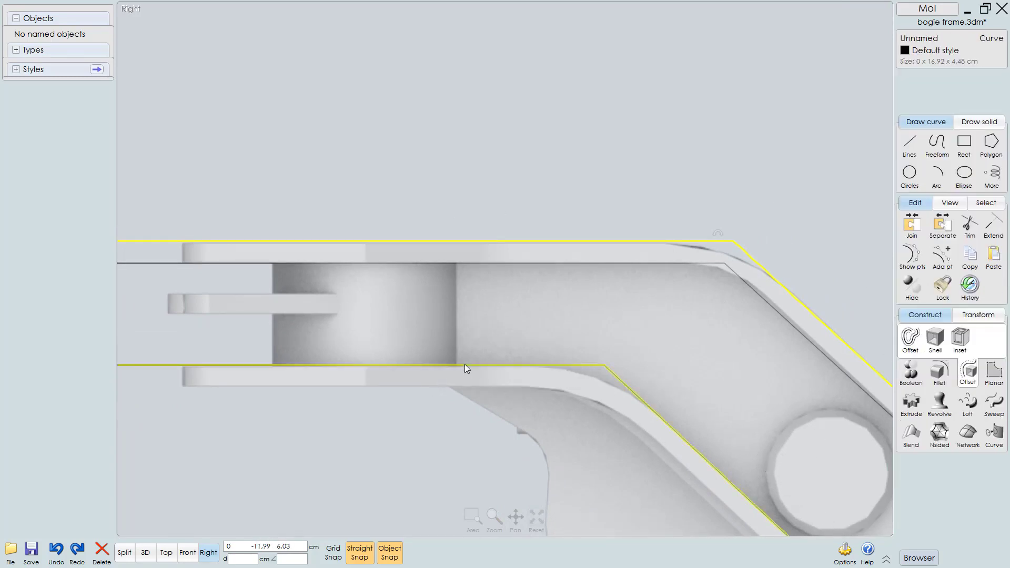
click(537, 192)
click(481, 365)
click(476, 365)
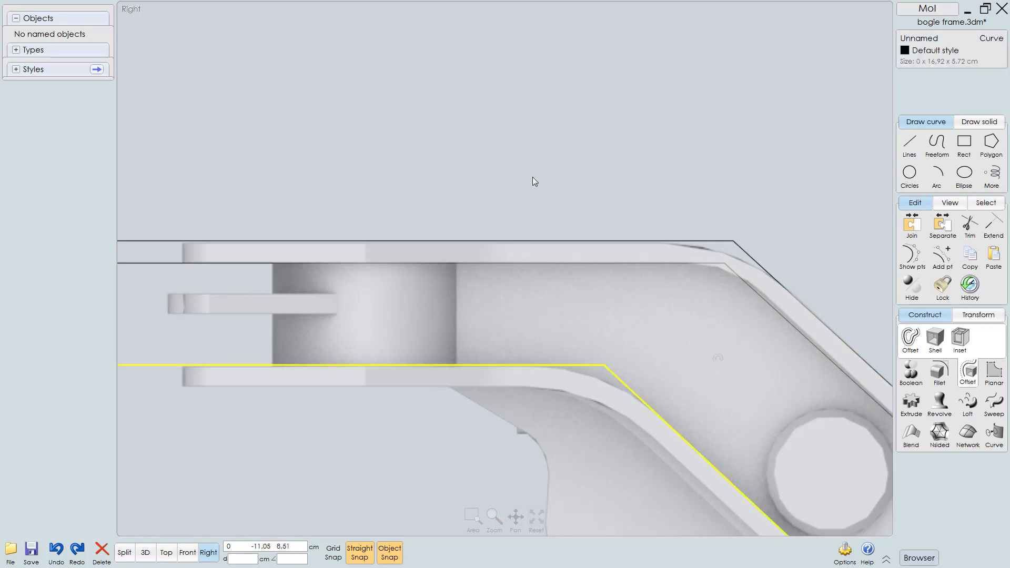
right_click(533, 167)
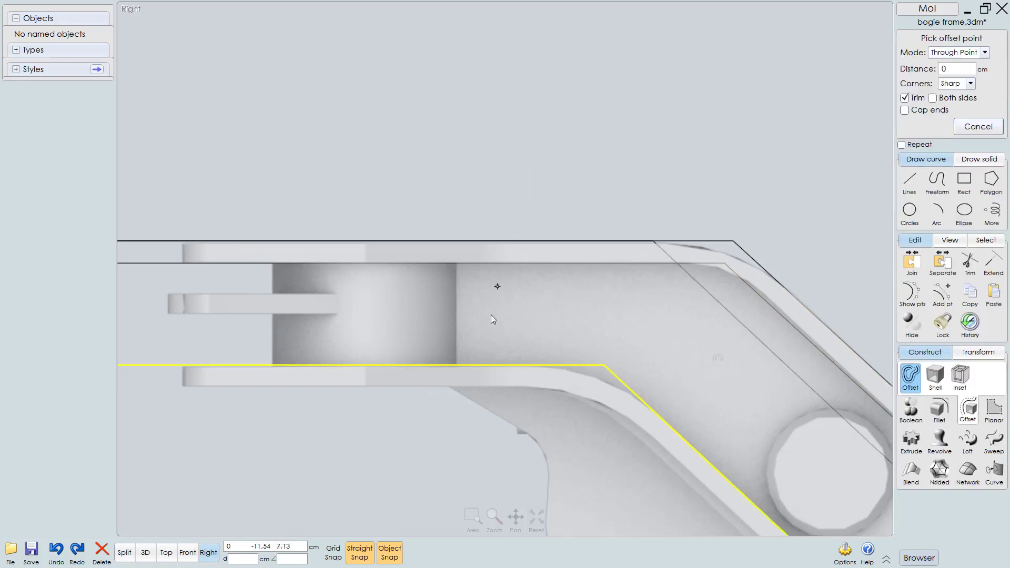
click(462, 387)
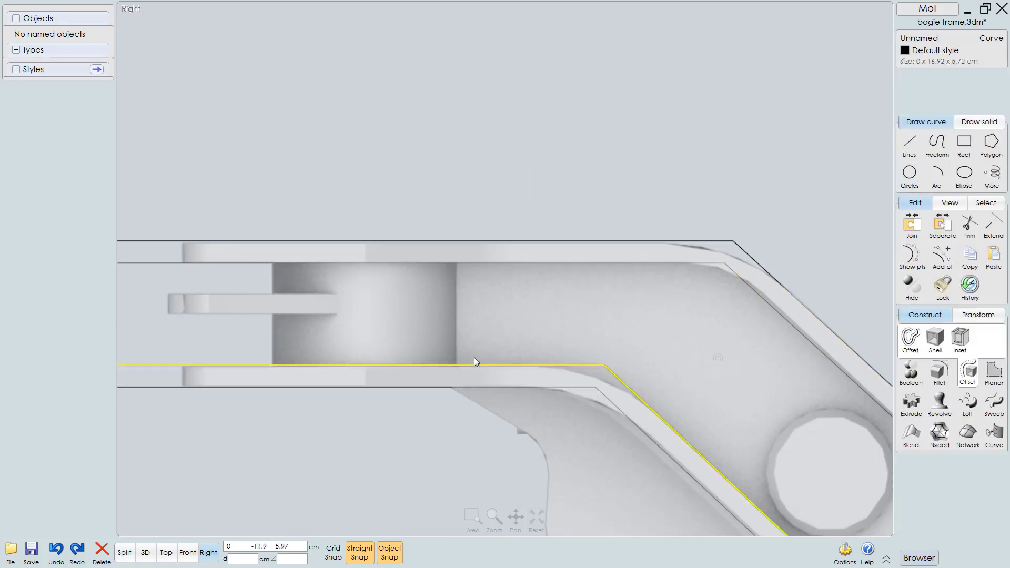
scroll(454, 381, down, 3)
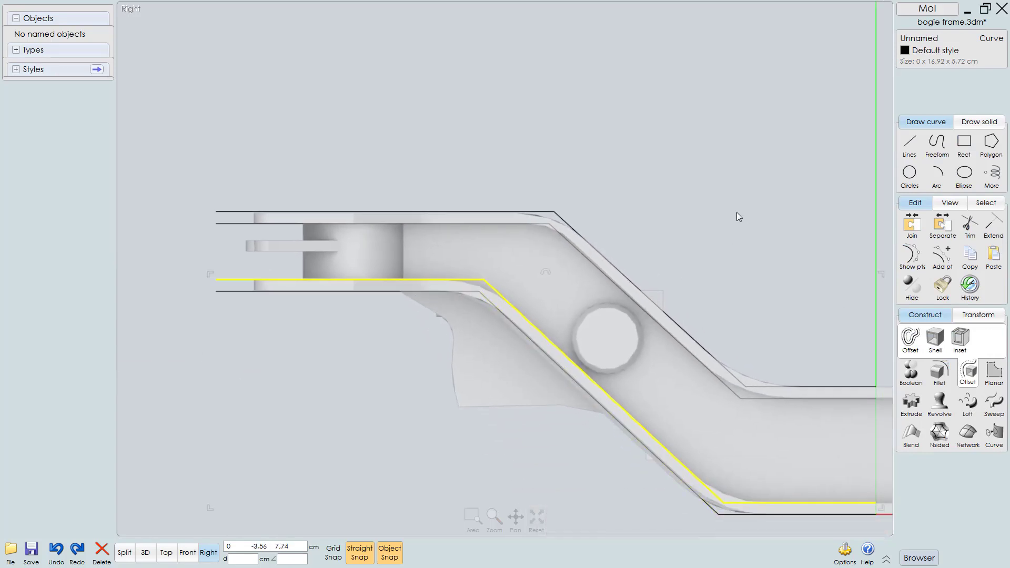
Step: Show the control points of the upper flange's outer polyline
right_drag(737, 212, 668, 204)
click(669, 204)
click(605, 309)
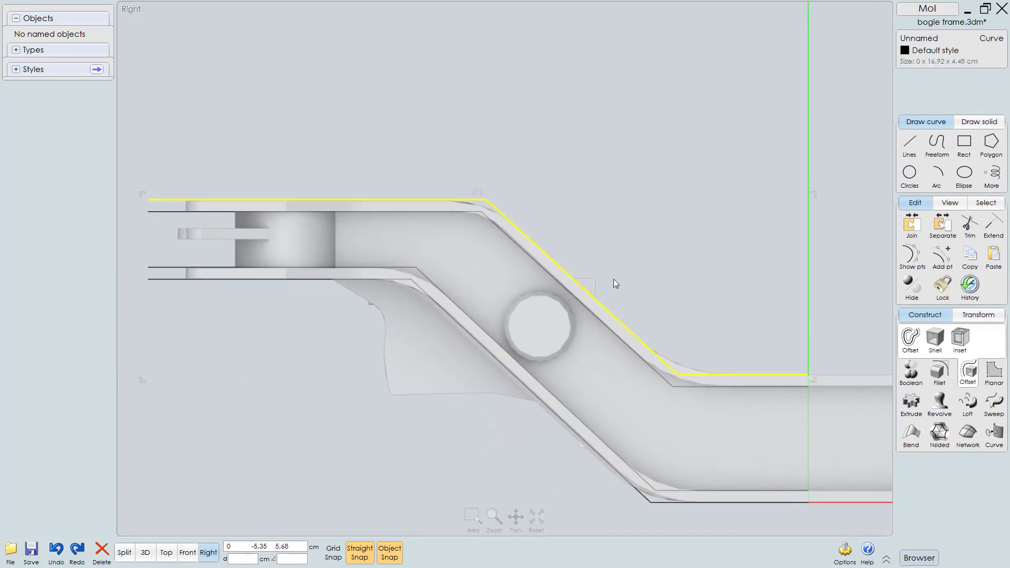
right_drag(613, 280, 644, 276)
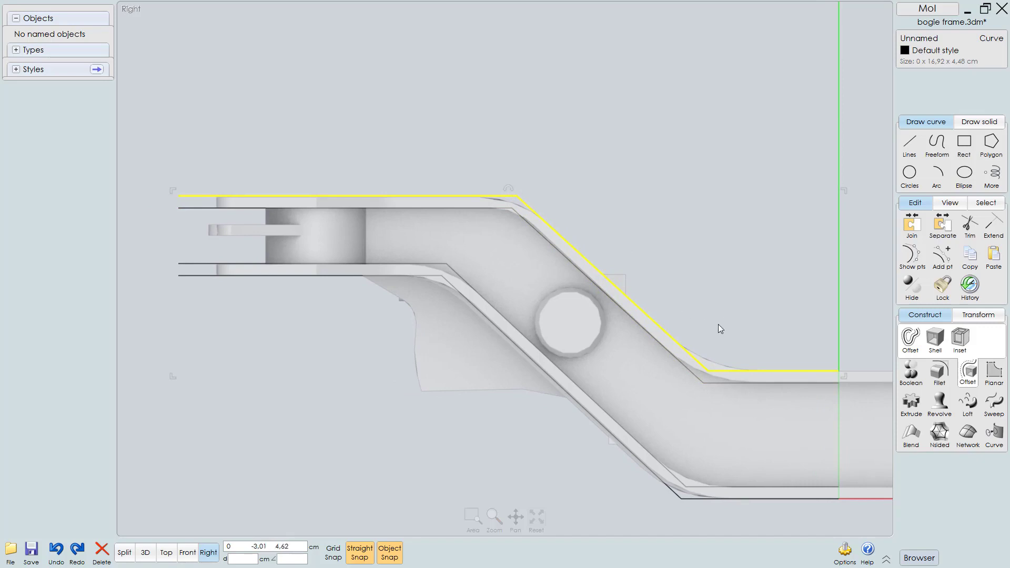
right_drag(795, 421, 730, 409)
click(914, 257)
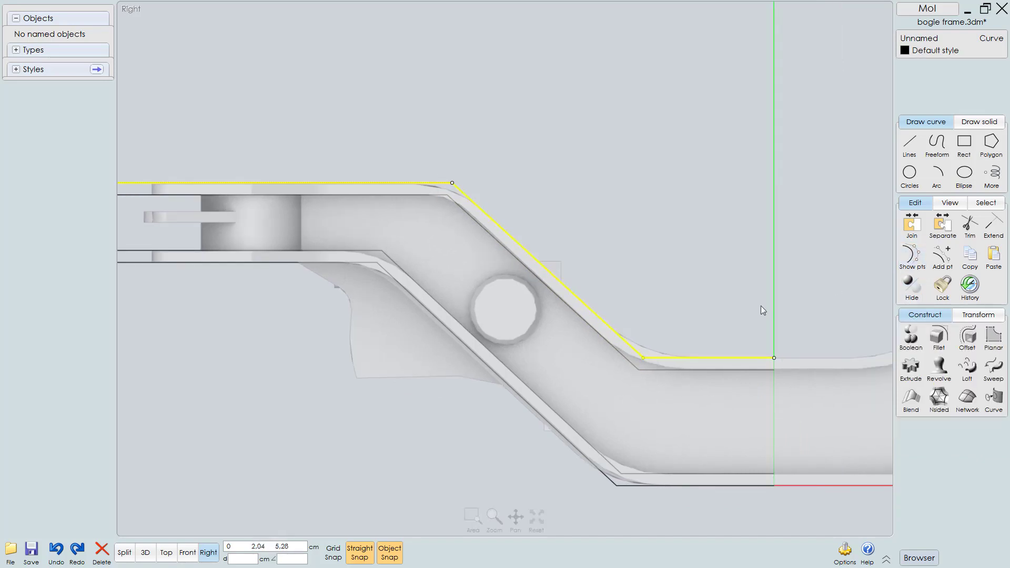
scroll(439, 251, up, 2)
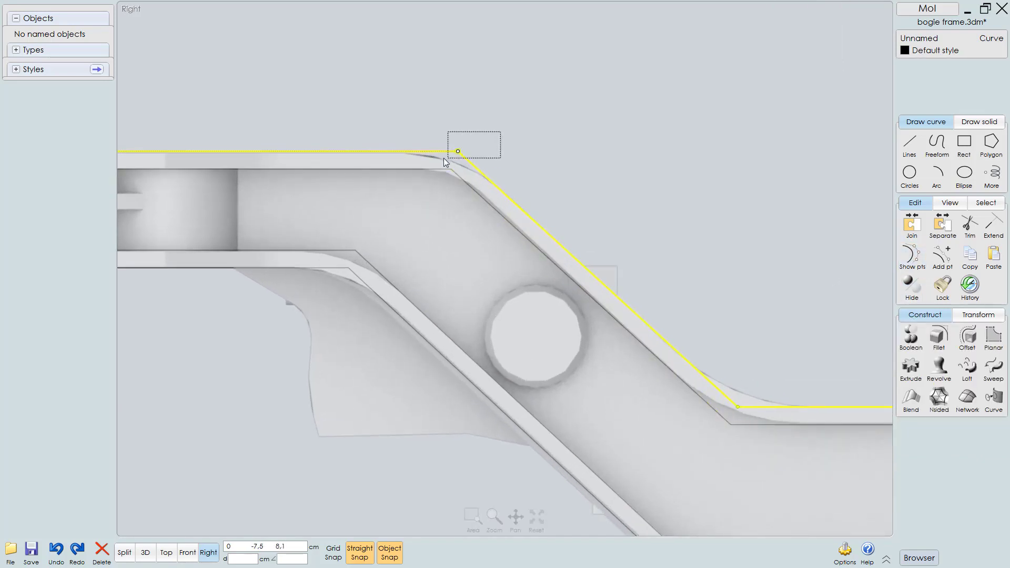
Step: Fillet both bend corners of the upper flange's outer polyline with a circular 3 cm radius
drag(443, 158, 443, 158)
click(741, 416)
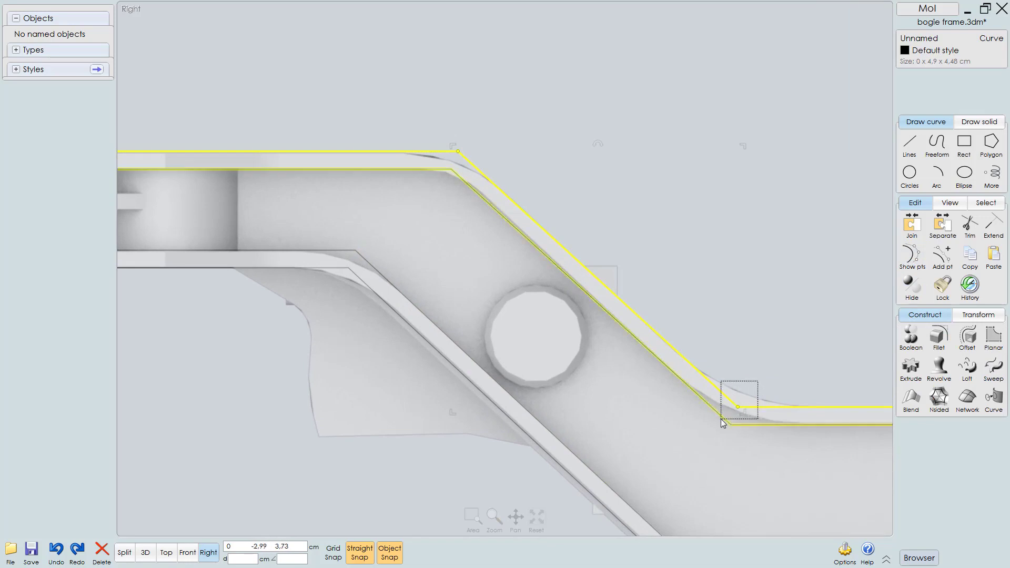
ctrl+click(670, 379)
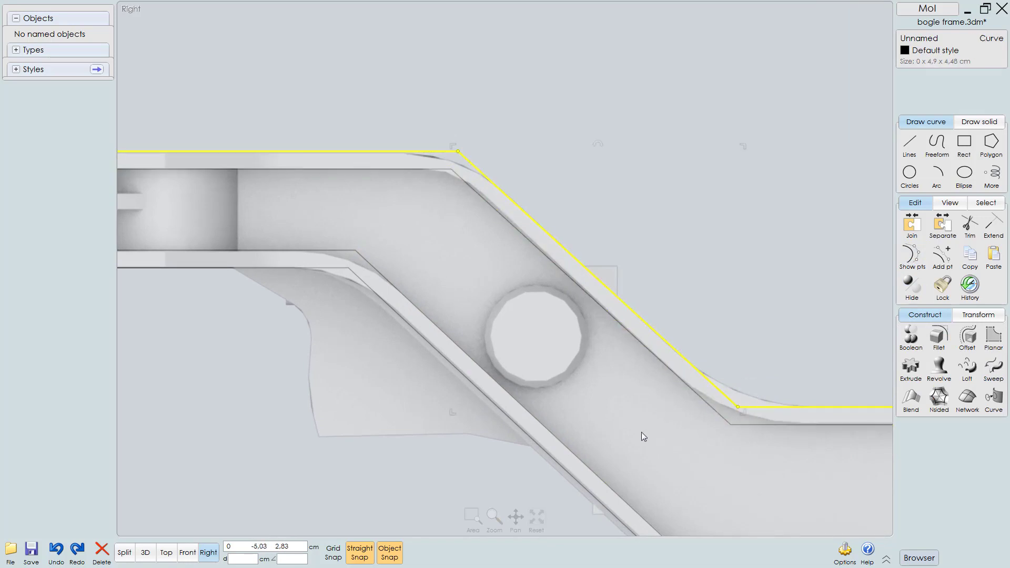
key(f)
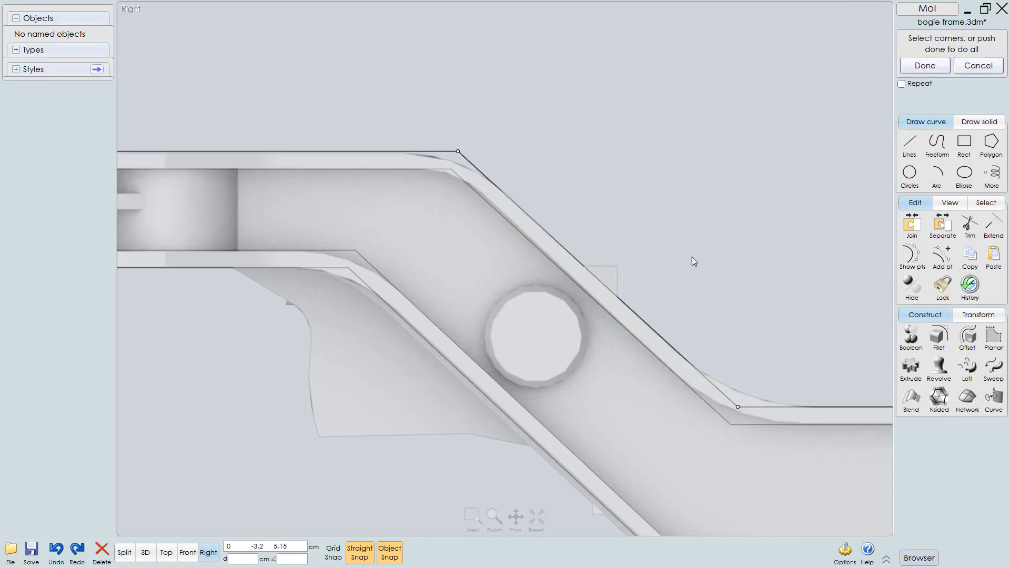
click(458, 151)
drag(734, 415, 733, 414)
right_click(734, 318)
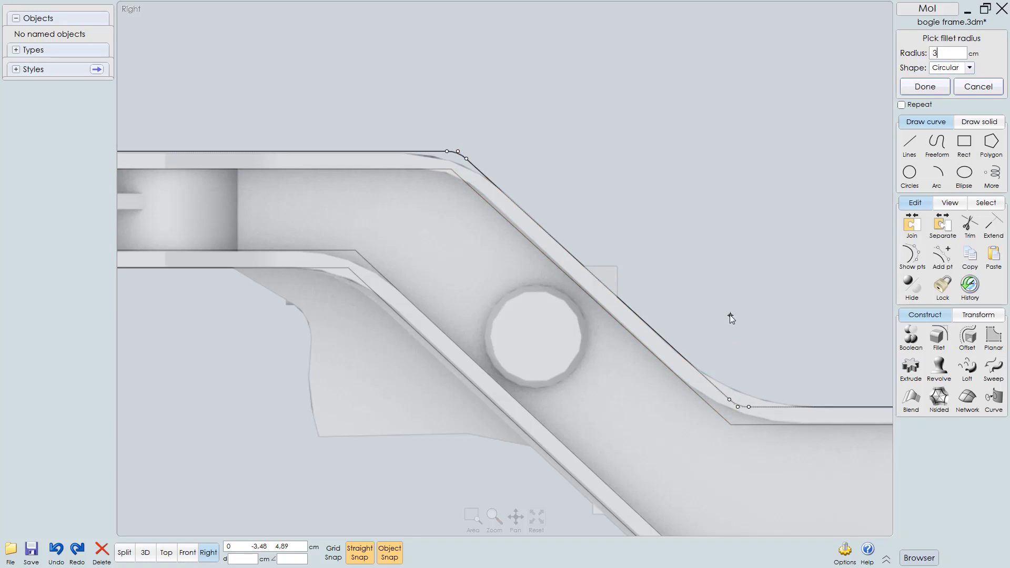
key(Return)
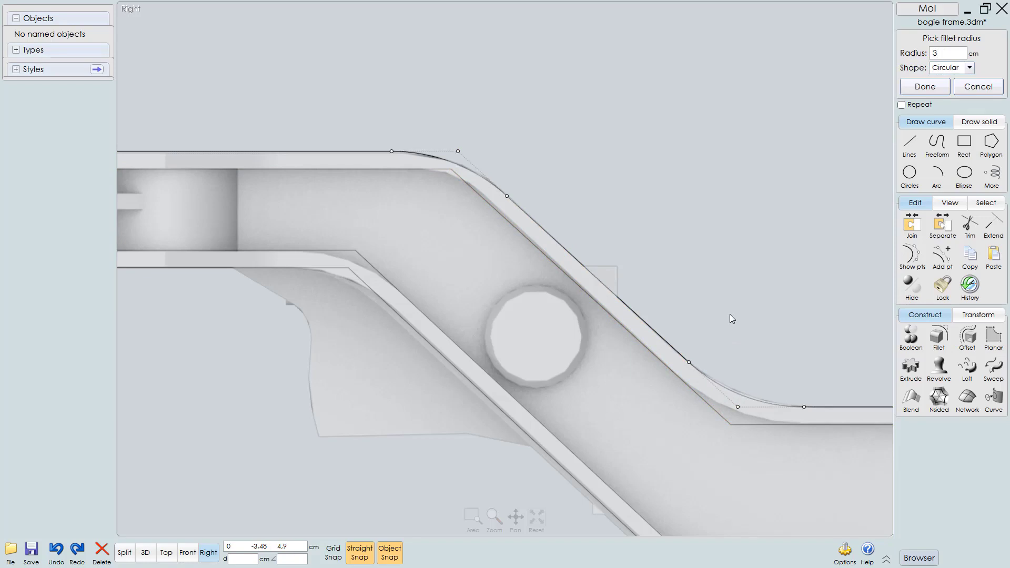
right_click(722, 250)
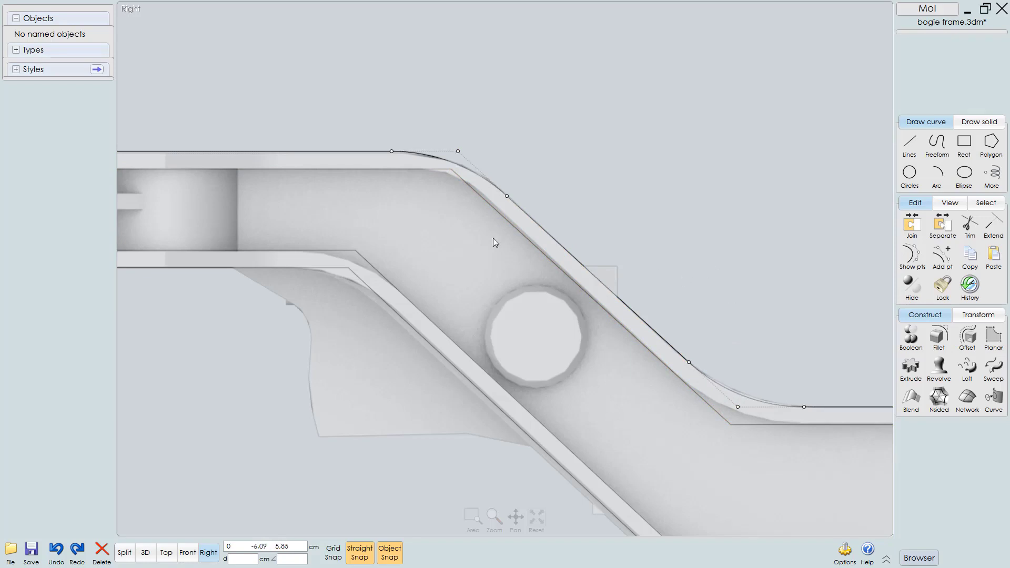
Step: Fillet both bend corners of the upper flange's inner polyline with the same 3 cm radius
click(507, 223)
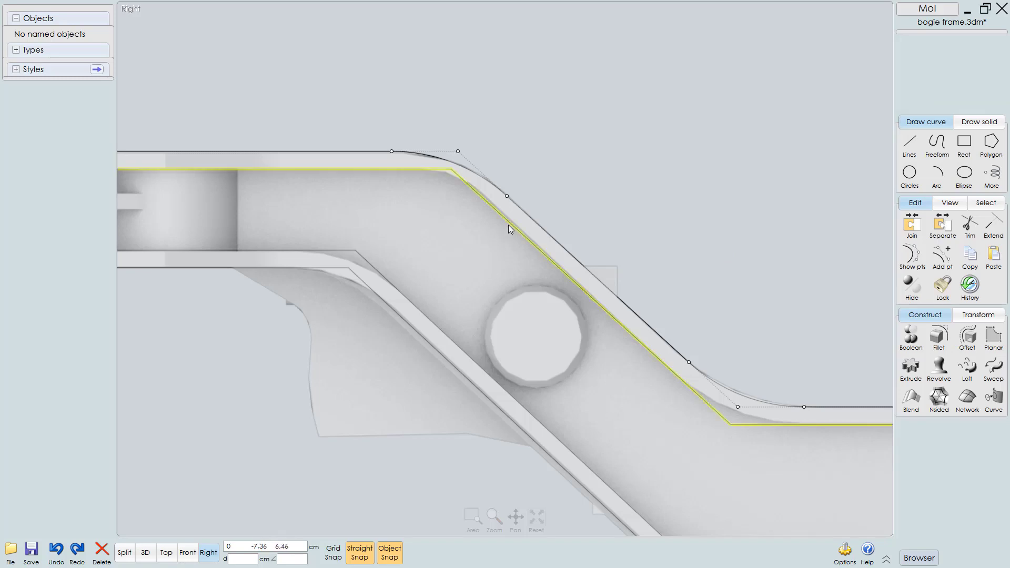
right_click(668, 330)
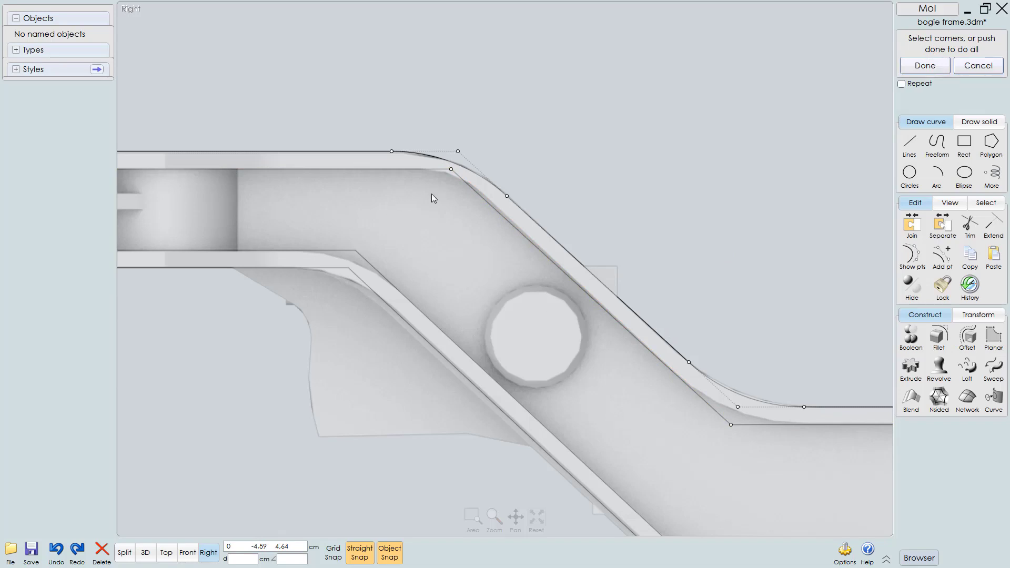
drag(425, 188, 465, 163)
drag(745, 421, 745, 421)
right_click(722, 446)
right_drag(665, 425, 683, 383)
right_click(681, 383)
Step: Fillet both bend corners of the bottom flange's inner polyline with a circular 3 cm radius
click(515, 334)
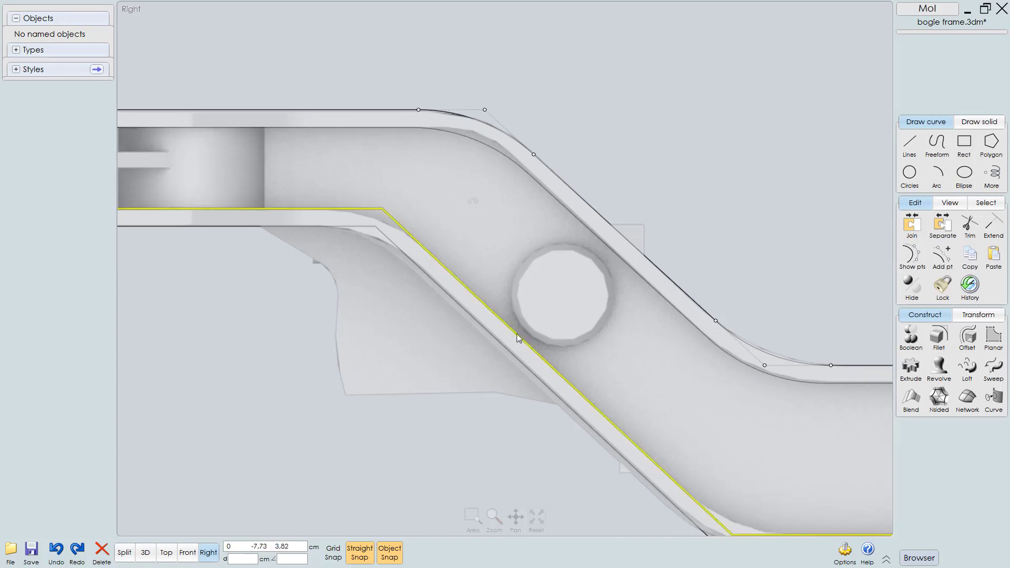
right_click(592, 340)
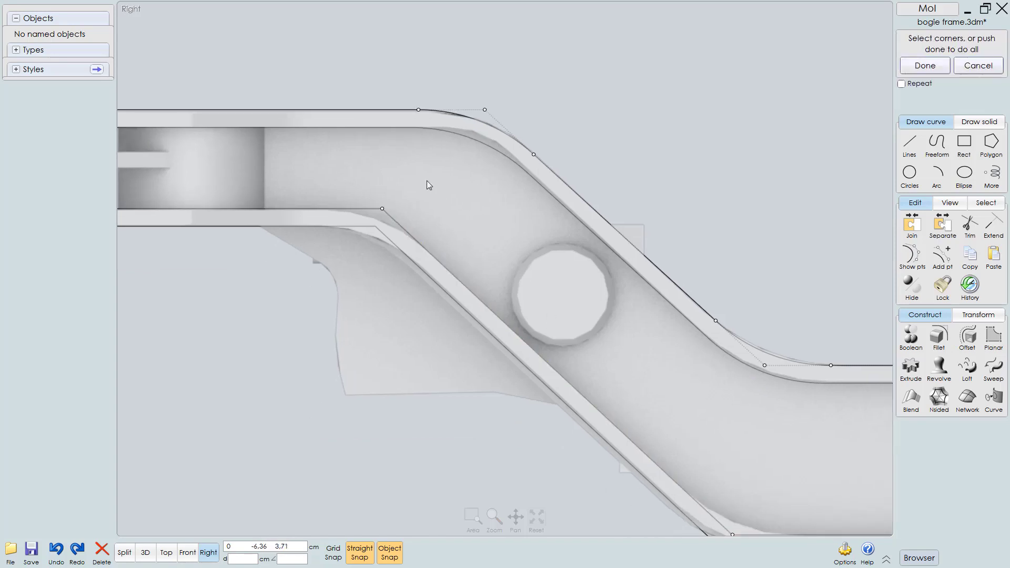
drag(429, 185, 372, 213)
right_drag(703, 449, 678, 393)
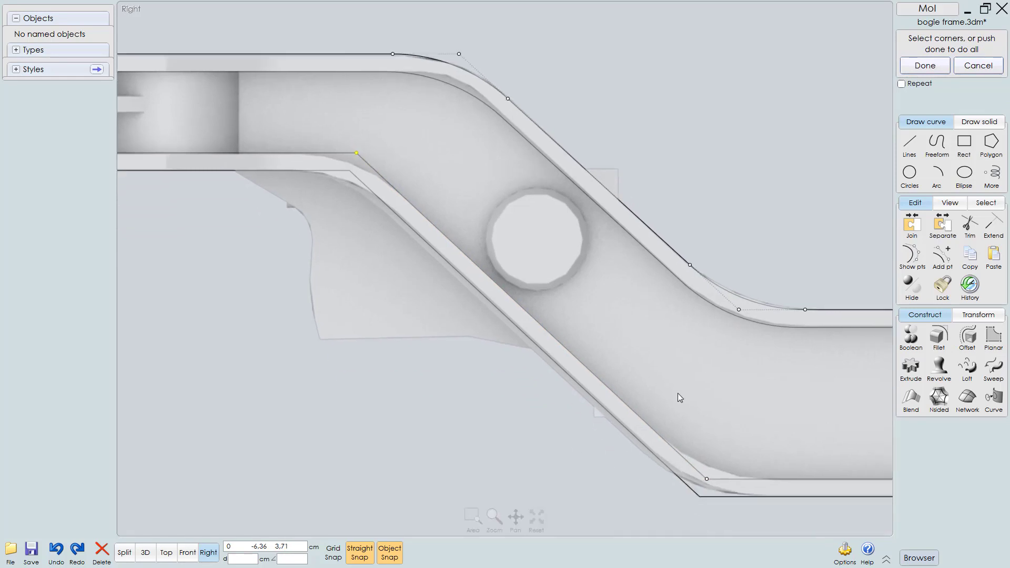
right_click(726, 423)
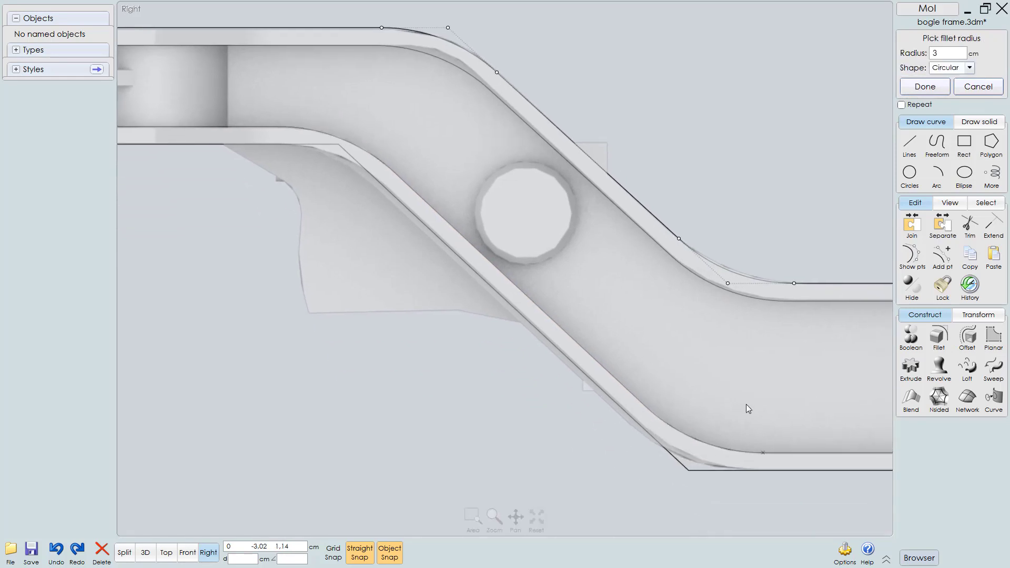
right_click(714, 481)
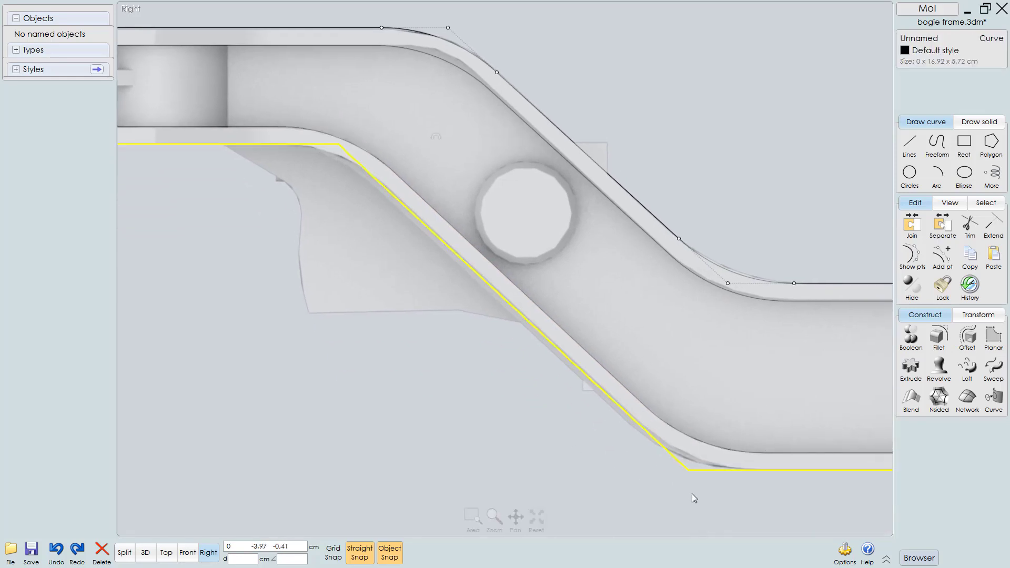
Step: Fillet both bend corners of the bottom flange's outer polyline with a circular 3 cm radius
right_click(690, 494)
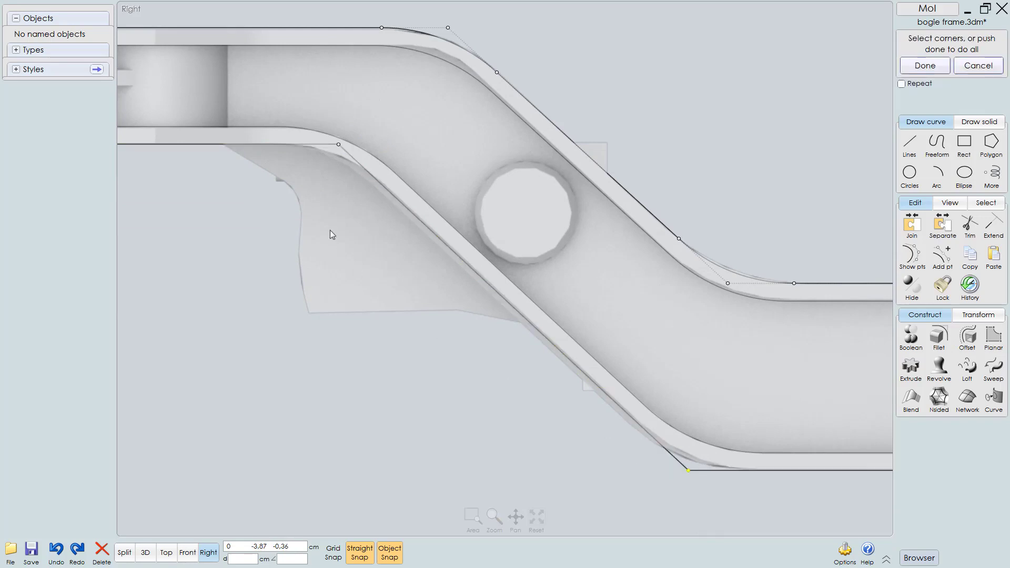
click(343, 138)
right_click(385, 327)
scroll(416, 344, down, 5)
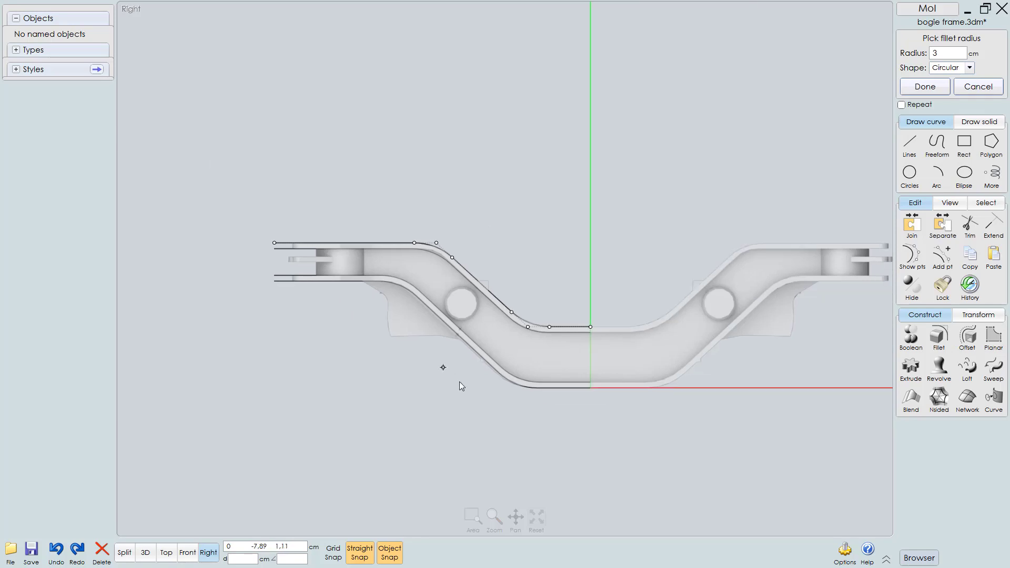
scroll(592, 391, up, 8)
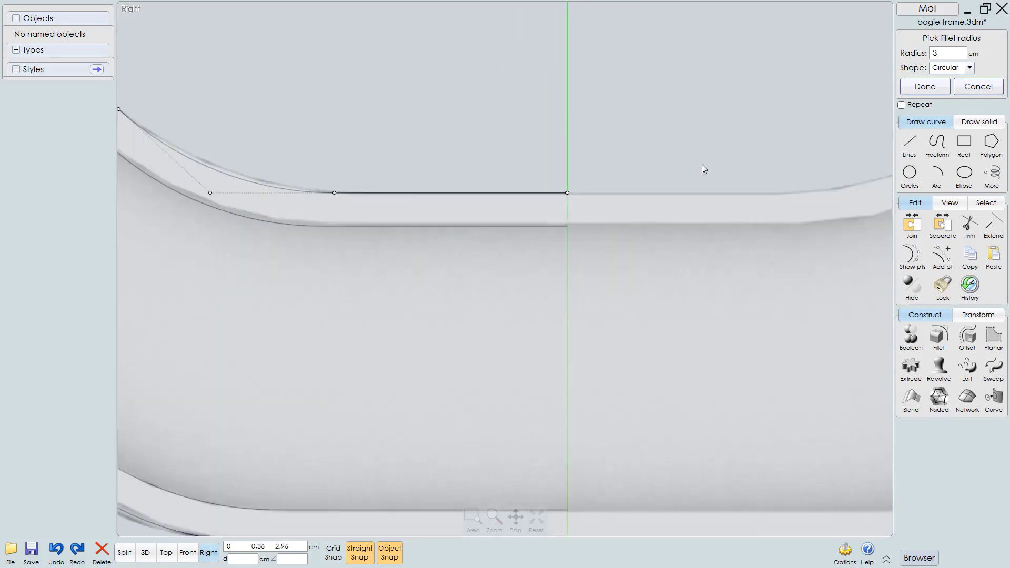
right_click(656, 159)
Step: Examine how closely the filleted flange curves follow the reference image from the centre line to the frame's end
scroll(703, 159, down, 4)
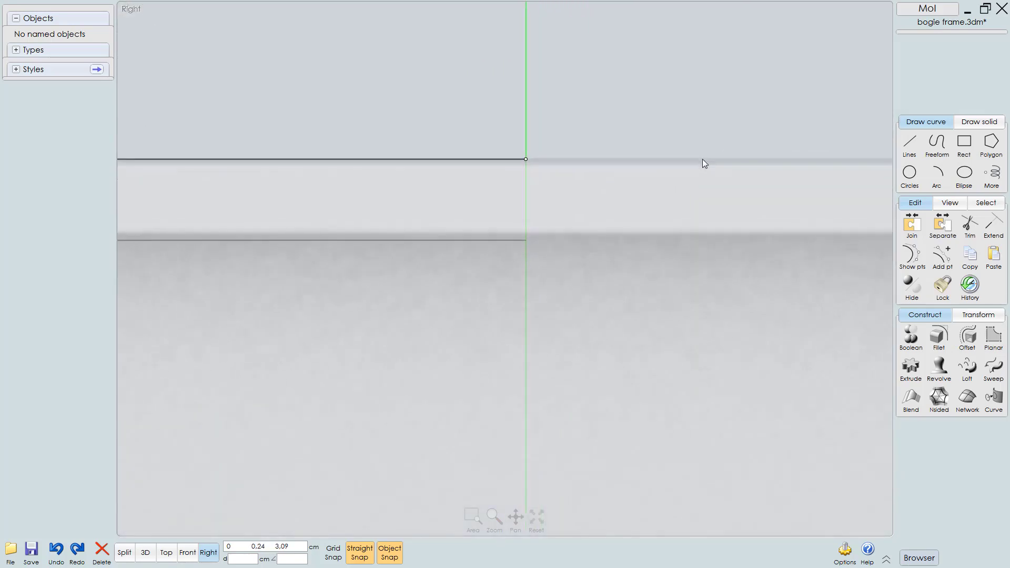
scroll(620, 275, down, 2)
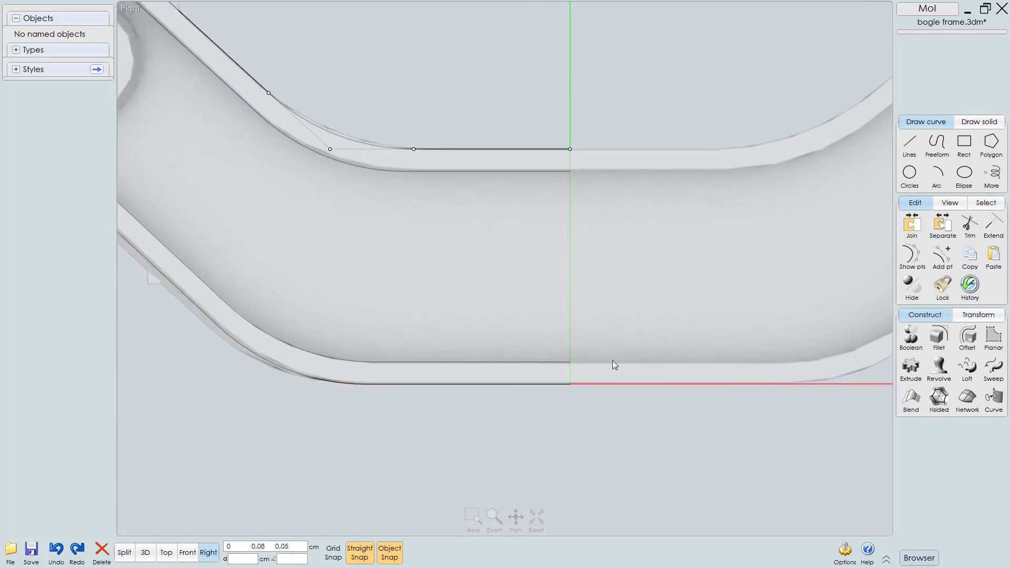
scroll(612, 361, up, 6)
scroll(631, 382, down, 5)
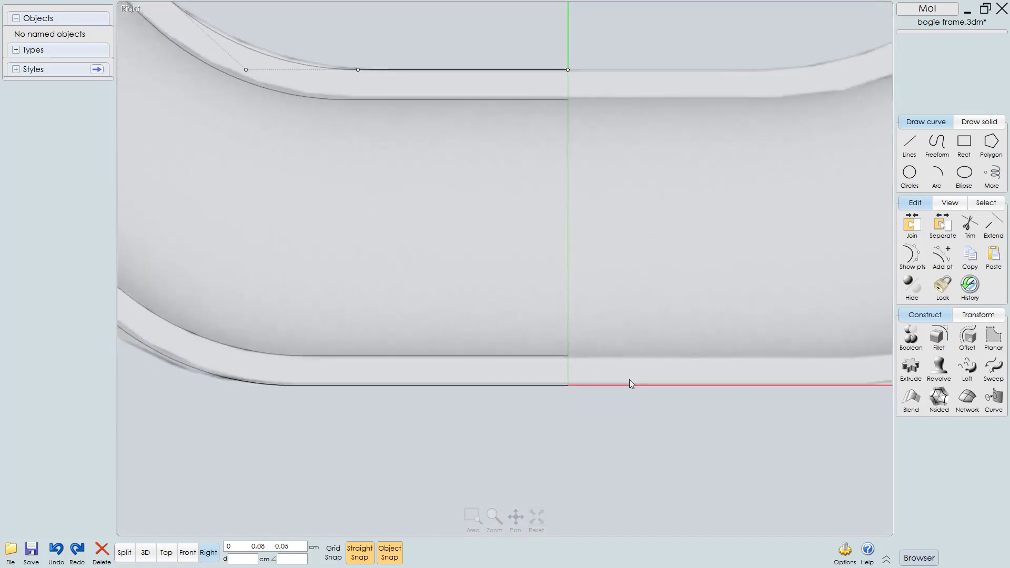
scroll(631, 374, down, 4)
scroll(514, 330, up, 5)
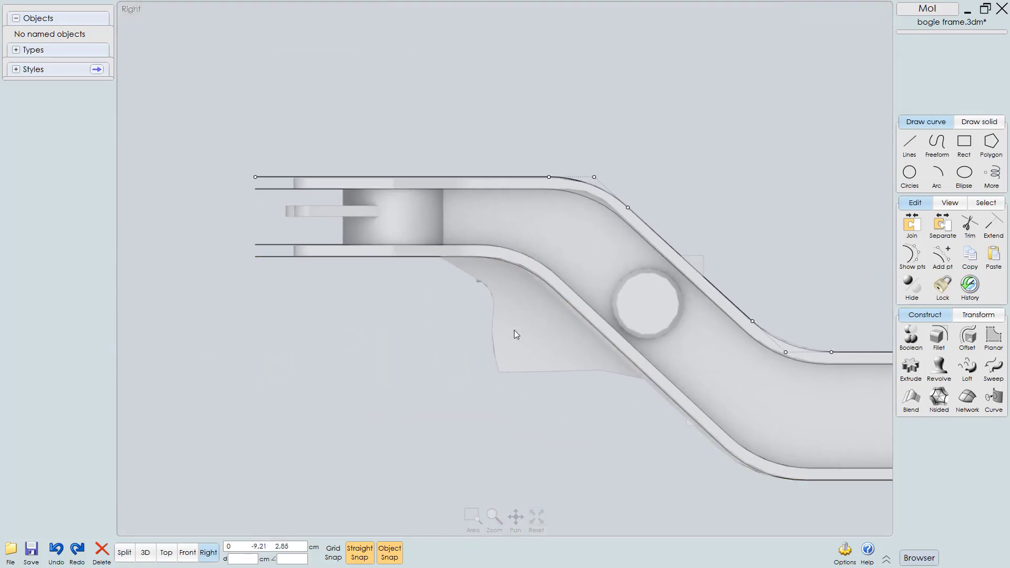
scroll(526, 242, up, 2)
scroll(575, 239, down, 4)
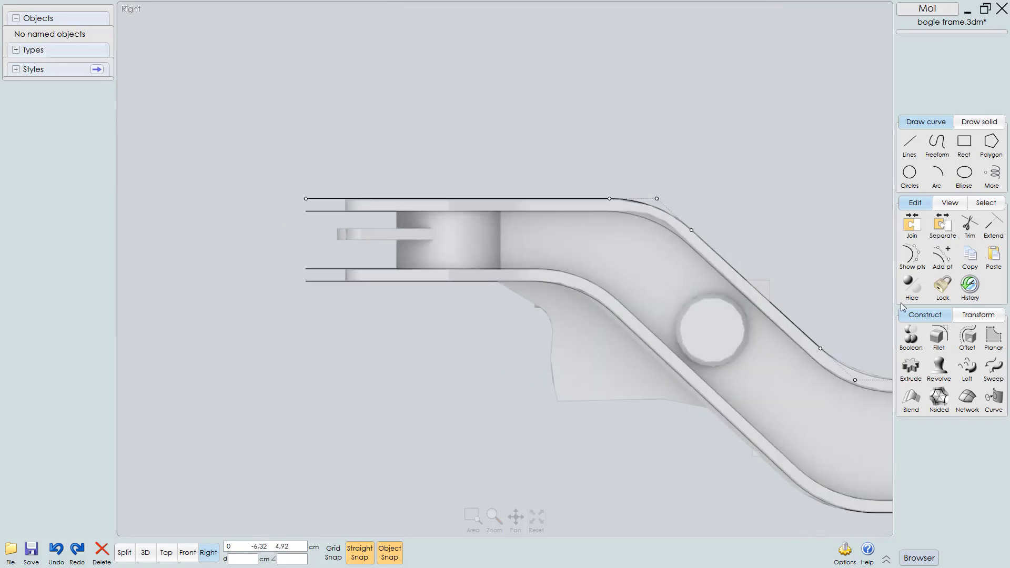
Step: Hide the upper curve's control points and name all four flange profile curves "curve shape 01"
click(914, 256)
scroll(551, 296, down, 5)
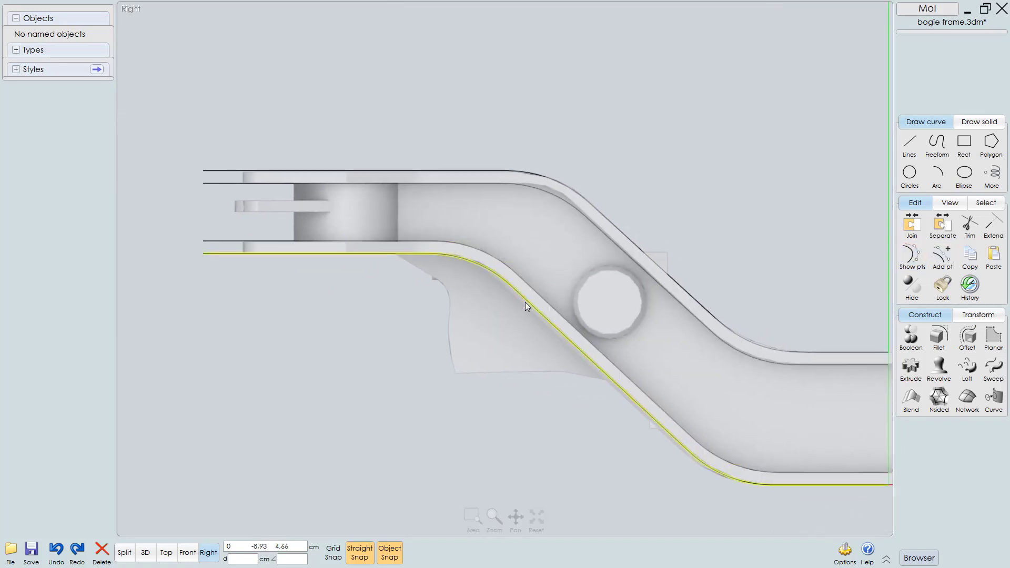
drag(506, 189, 402, 331)
click(927, 39)
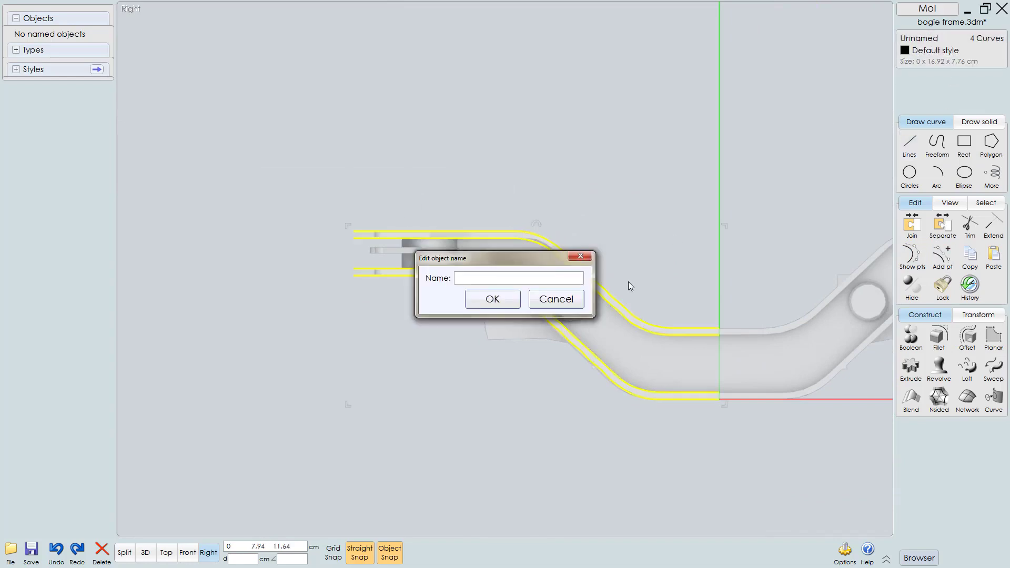
text(curve shape 01)
key(Return)
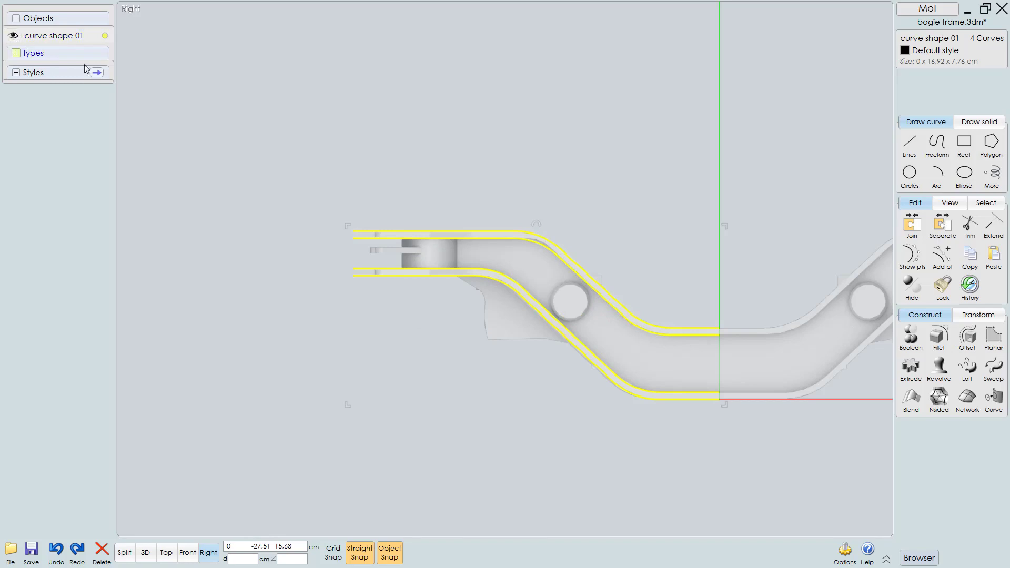
click(242, 96)
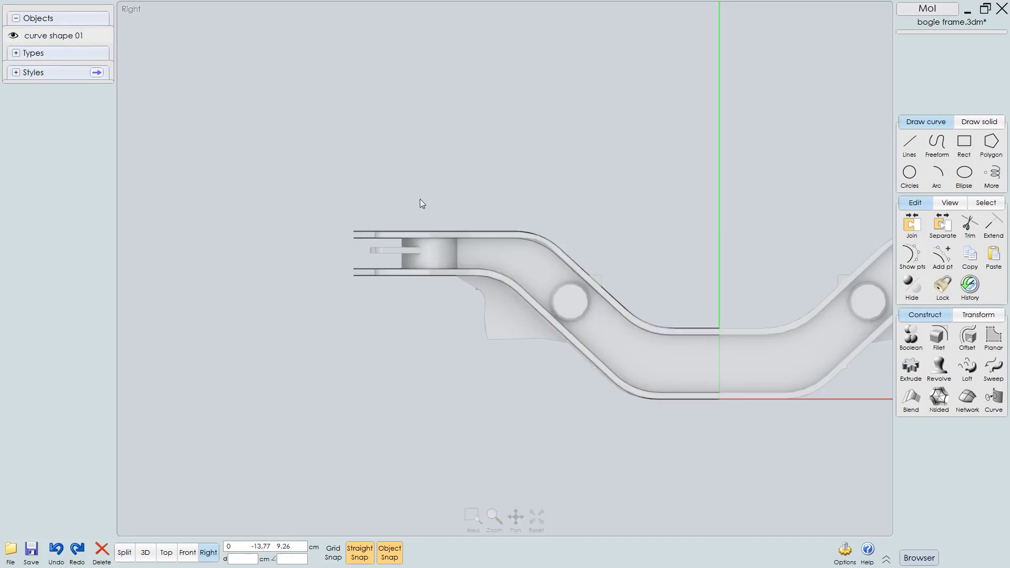
Step: Try selecting the curves individually and together as "curve shape 01", and toggle the named set's visibility off and on
click(422, 230)
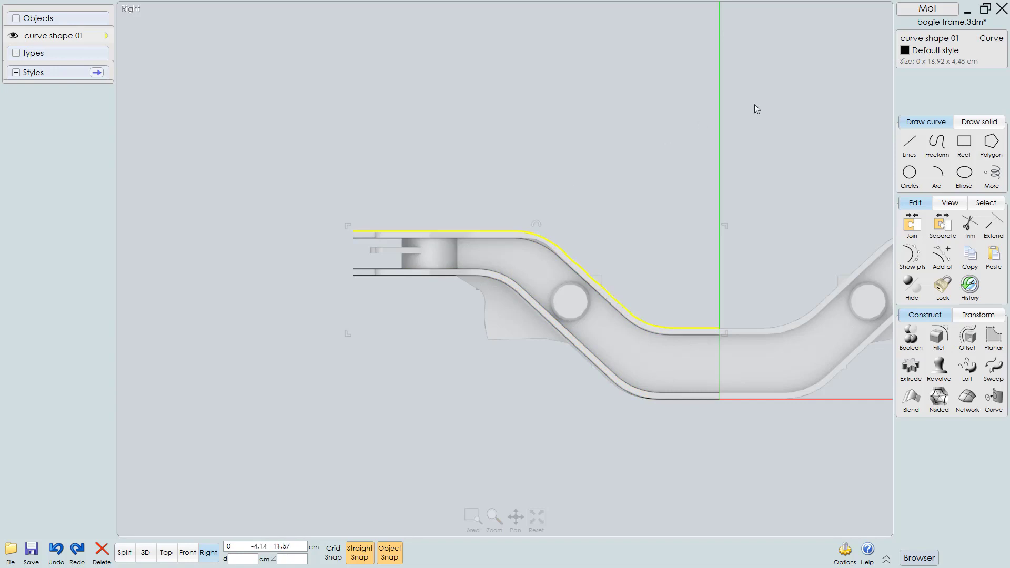
click(213, 103)
click(105, 37)
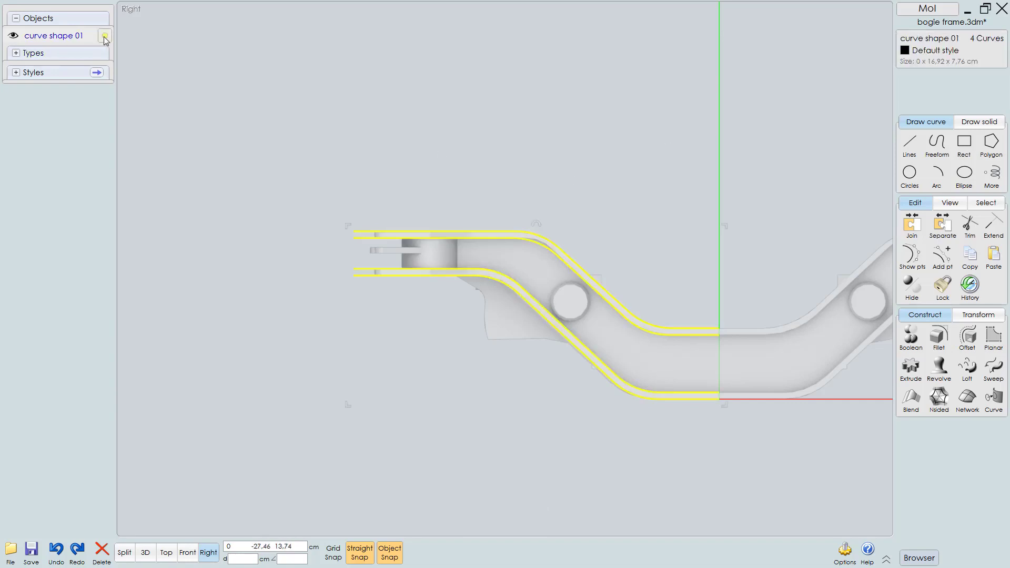
click(13, 37)
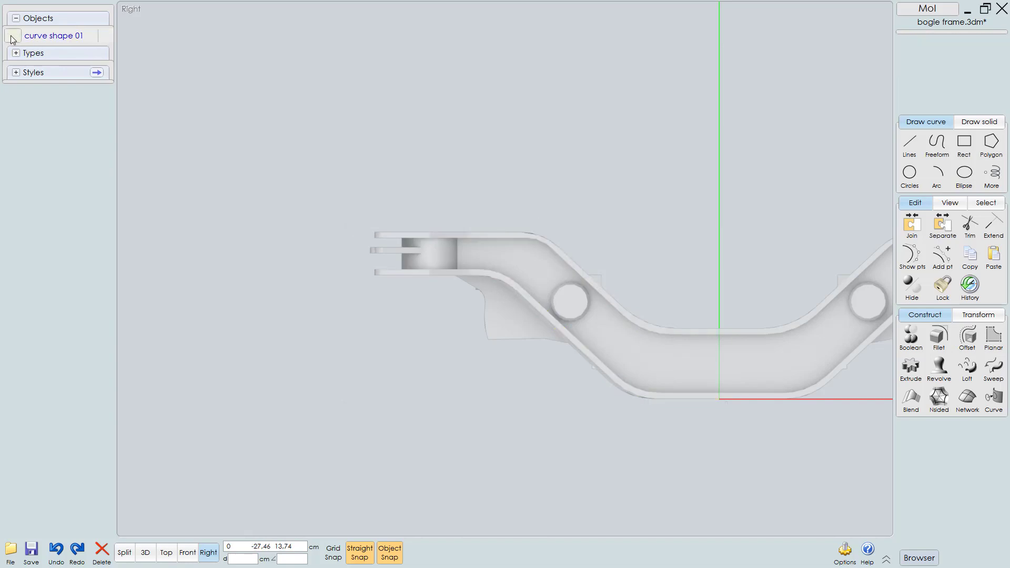
click(12, 37)
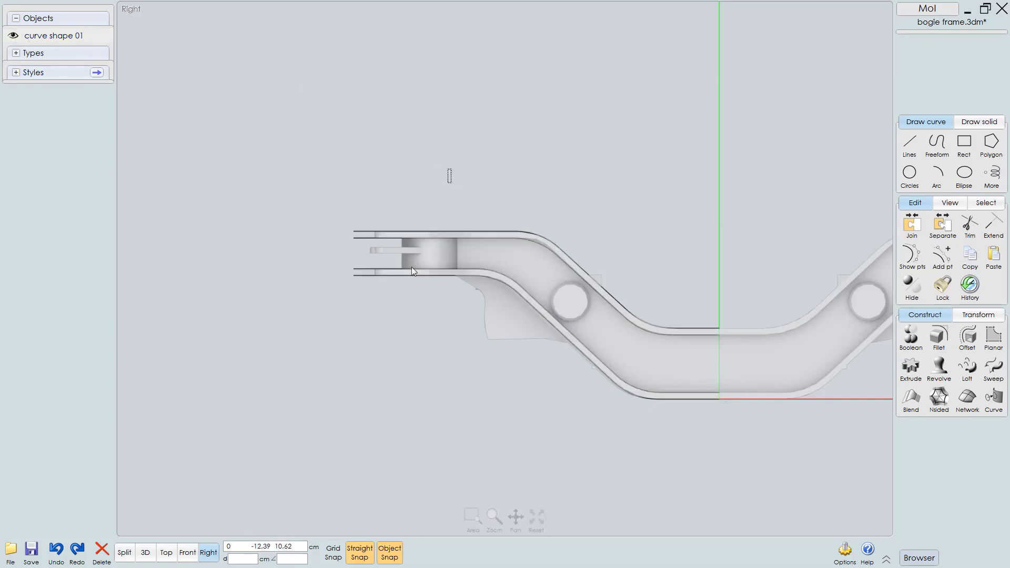
drag(451, 169, 345, 316)
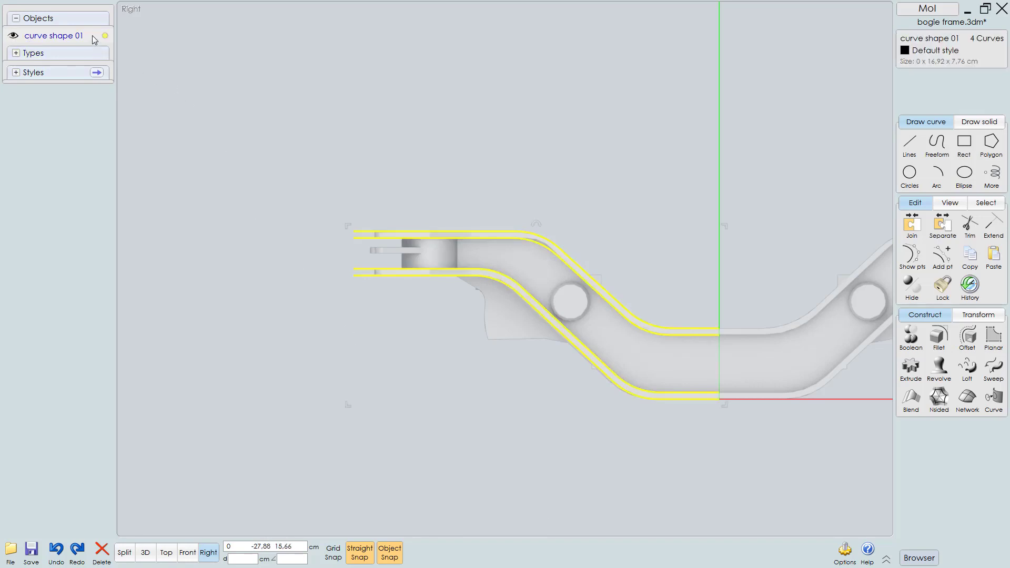
click(437, 159)
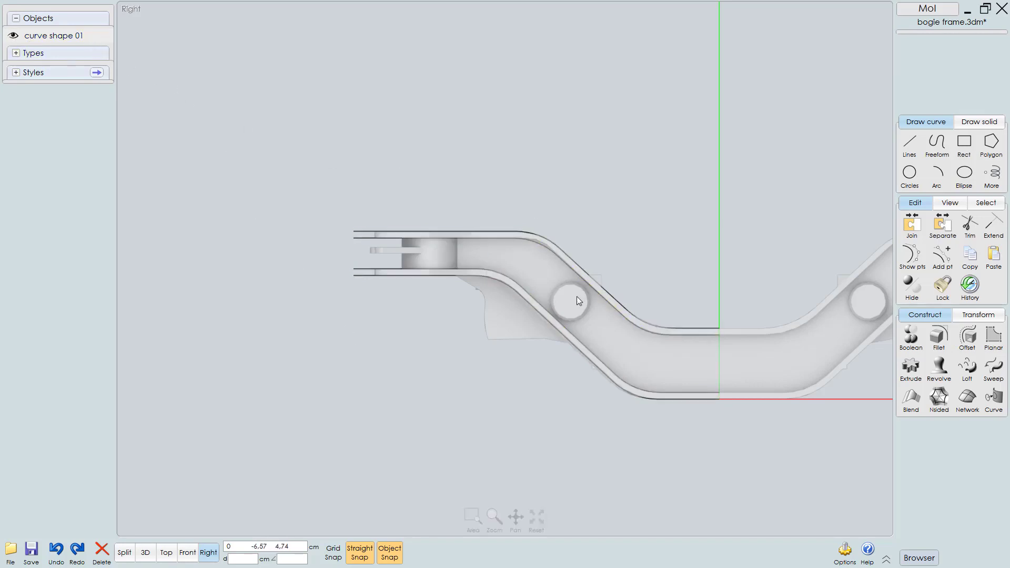
Step: In the Top view, draw a three-point rectangle about 2.16 by 11.8 cm inside the side frame, starting on the x axis
scroll(577, 296, up, 3)
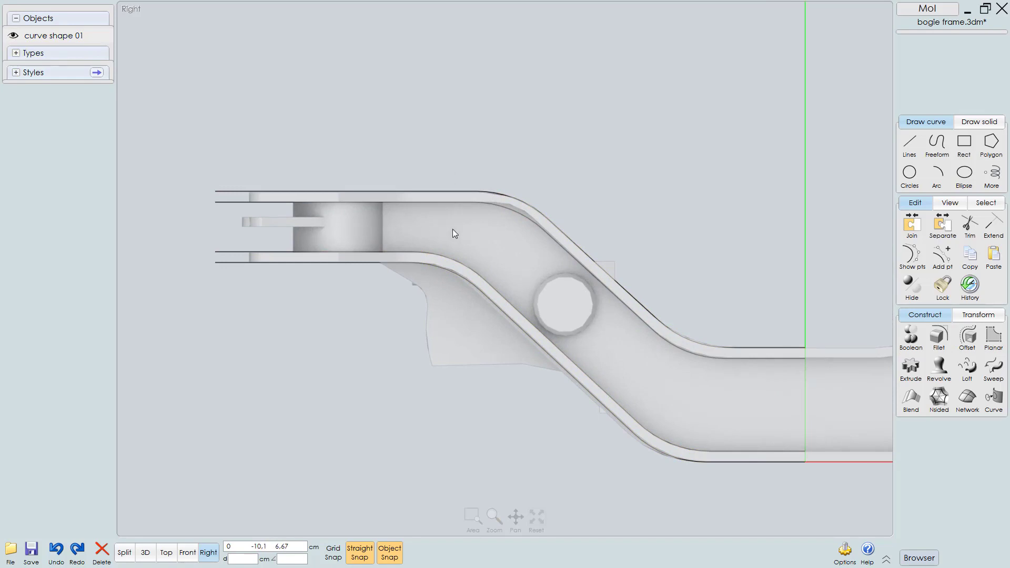
key(F6)
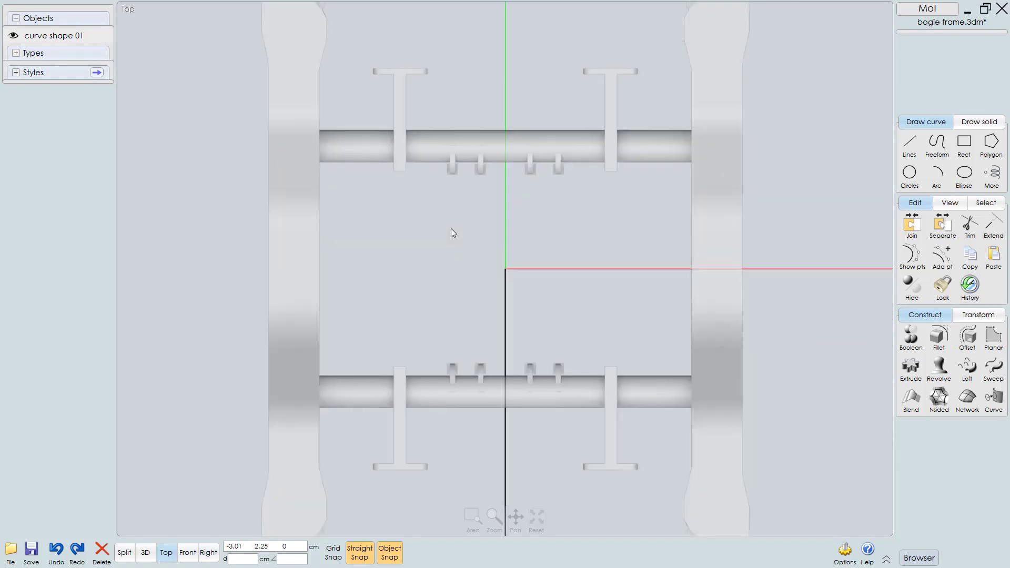
right_drag(695, 211, 597, 166)
scroll(634, 297, up, 2)
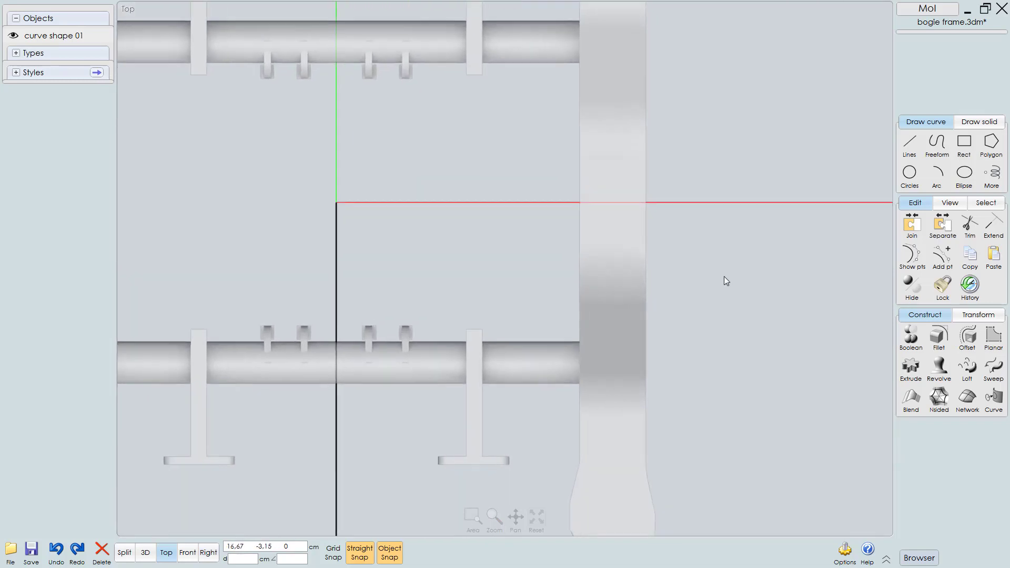
click(967, 145)
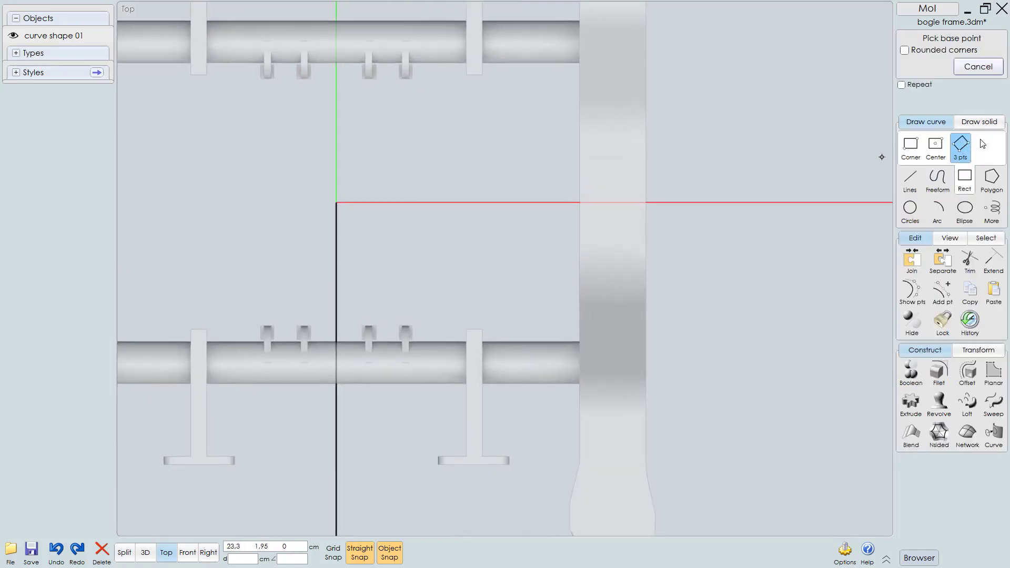
scroll(609, 215, up, 3)
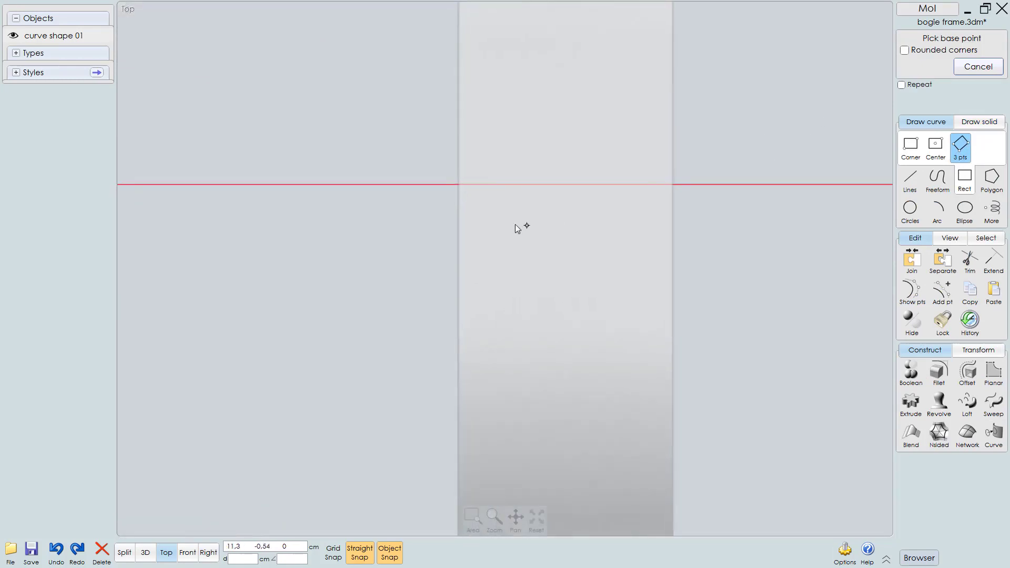
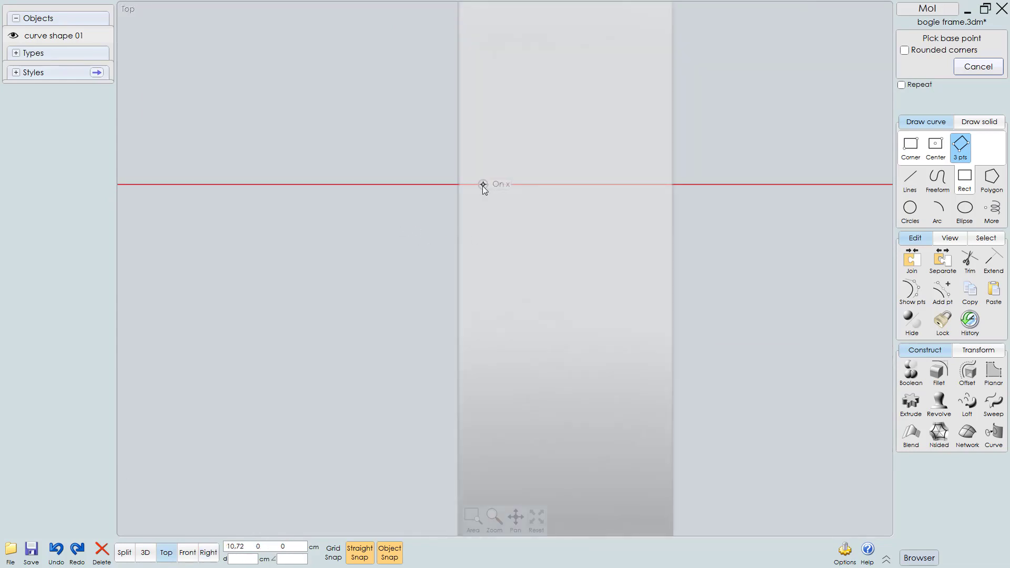
click(483, 184)
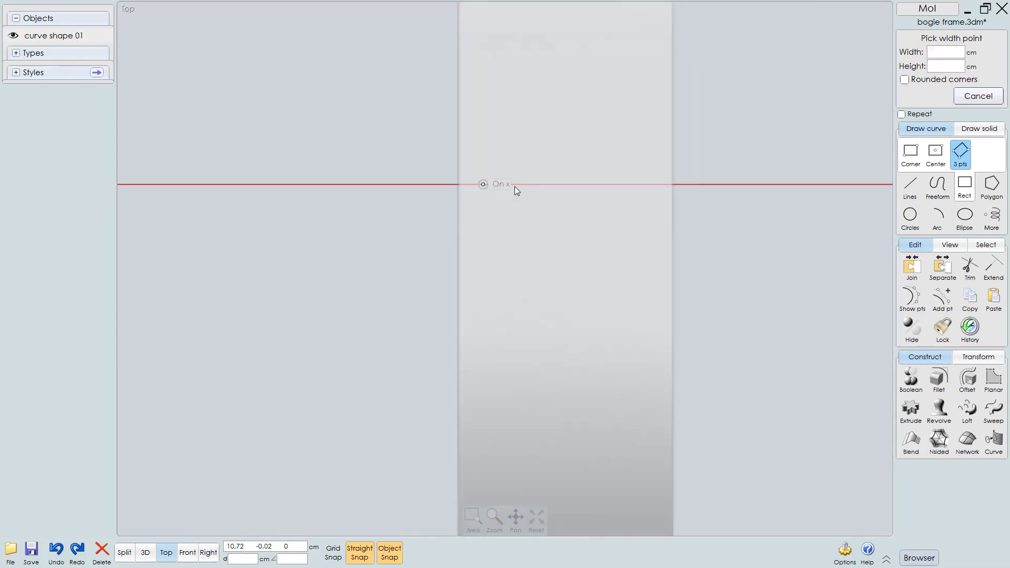
click(646, 184)
scroll(633, 250, down, 2)
middle_drag(629, 377, 640, 103)
middle_drag(633, 389, 631, 214)
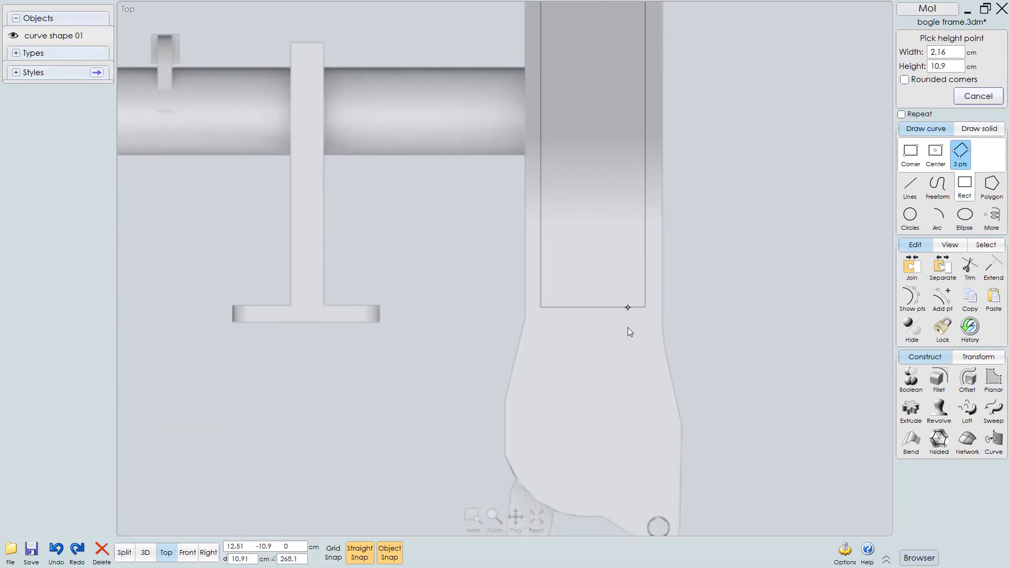
click(625, 351)
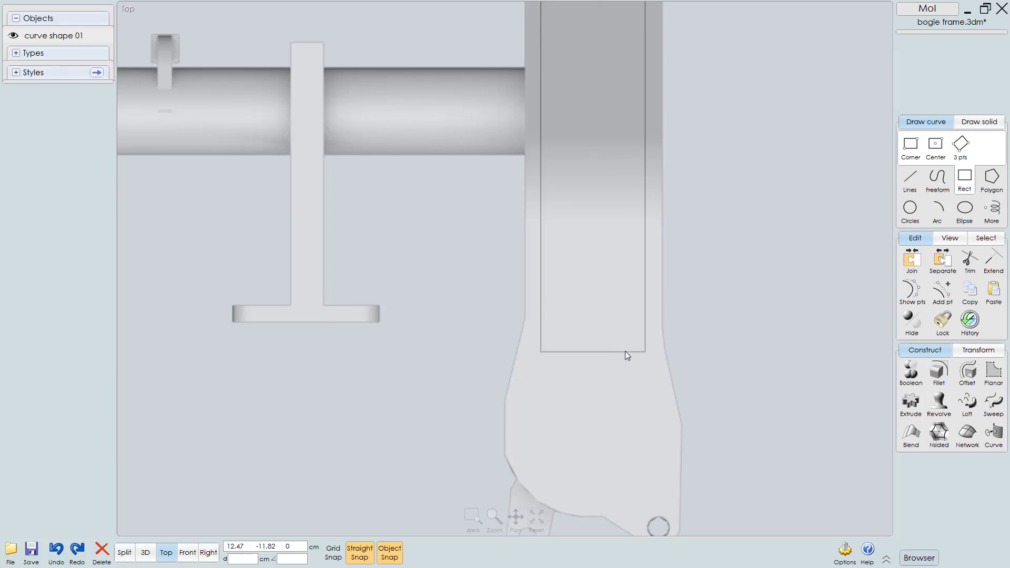
Step: Draw a circle of about 1.39 cm radius centred on the rectangle's end edge, and move it outward along the frame
click(910, 217)
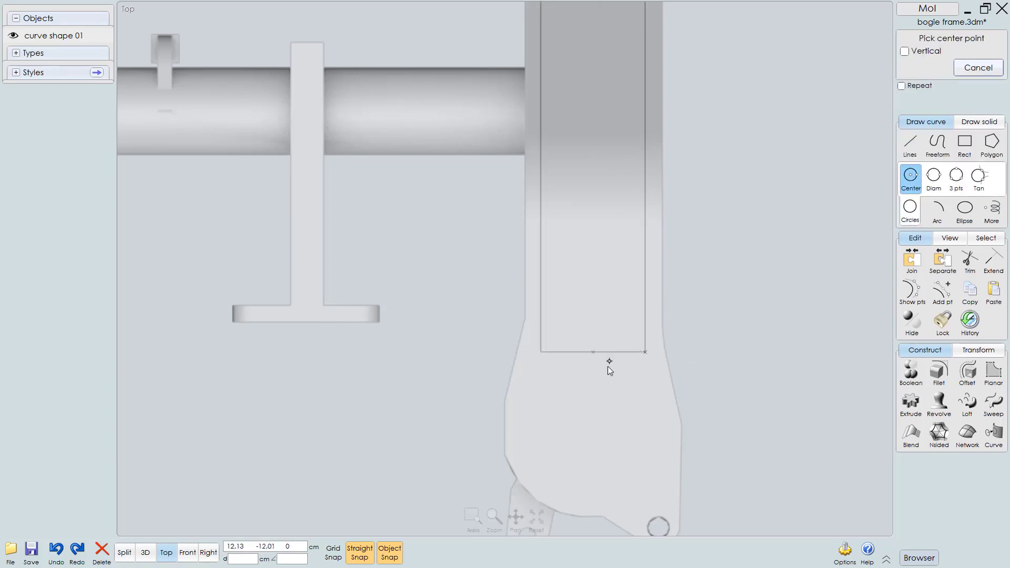
click(593, 353)
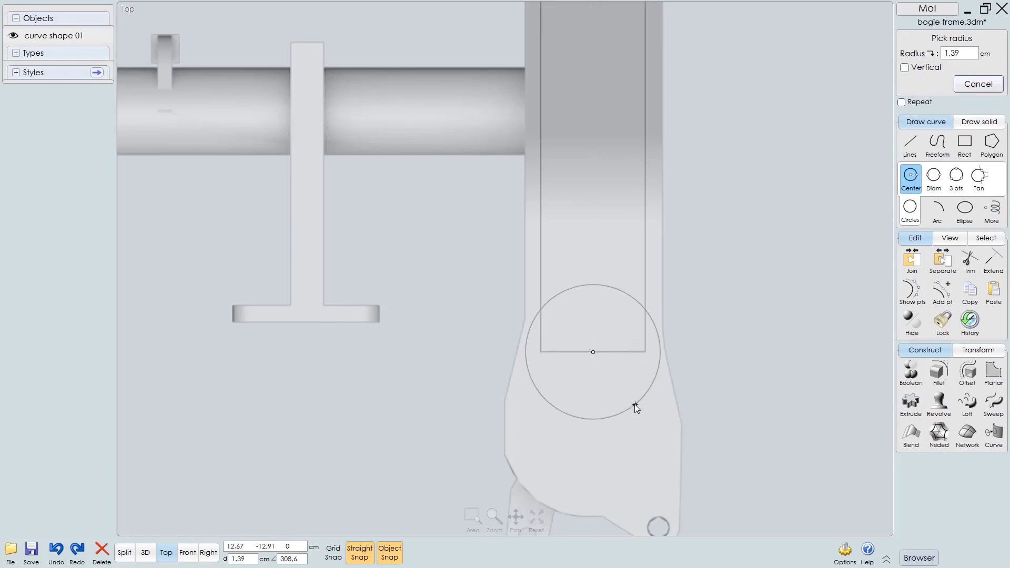
click(635, 405)
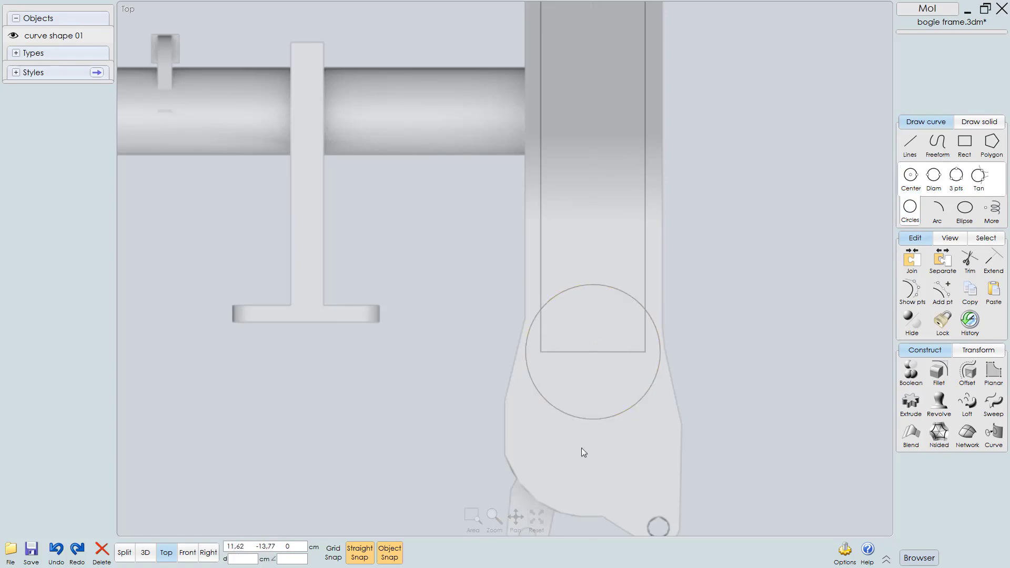
drag(594, 420, 592, 454)
scroll(613, 391, down, 5)
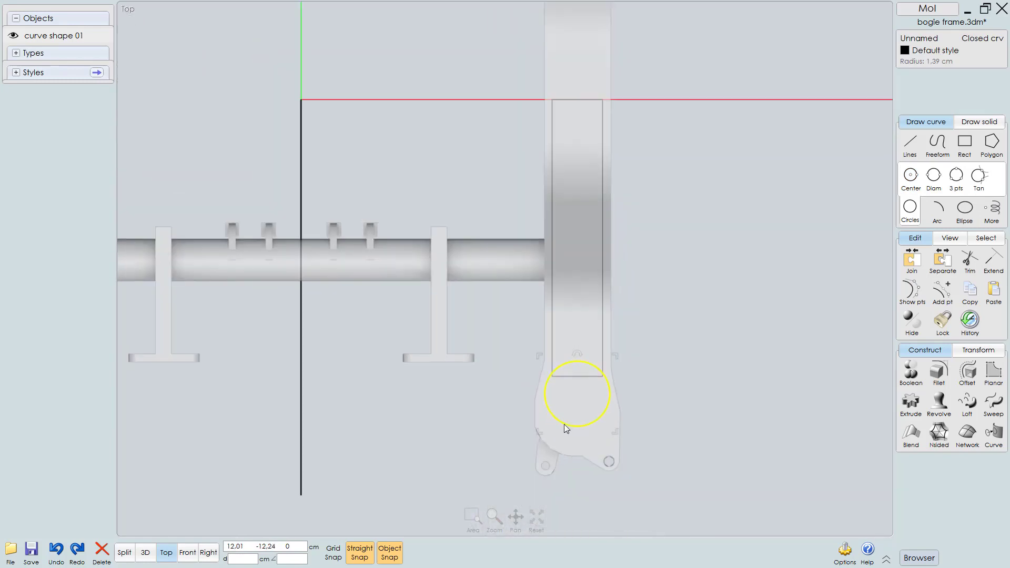
scroll(564, 424, up, 3)
scroll(581, 398, up, 1)
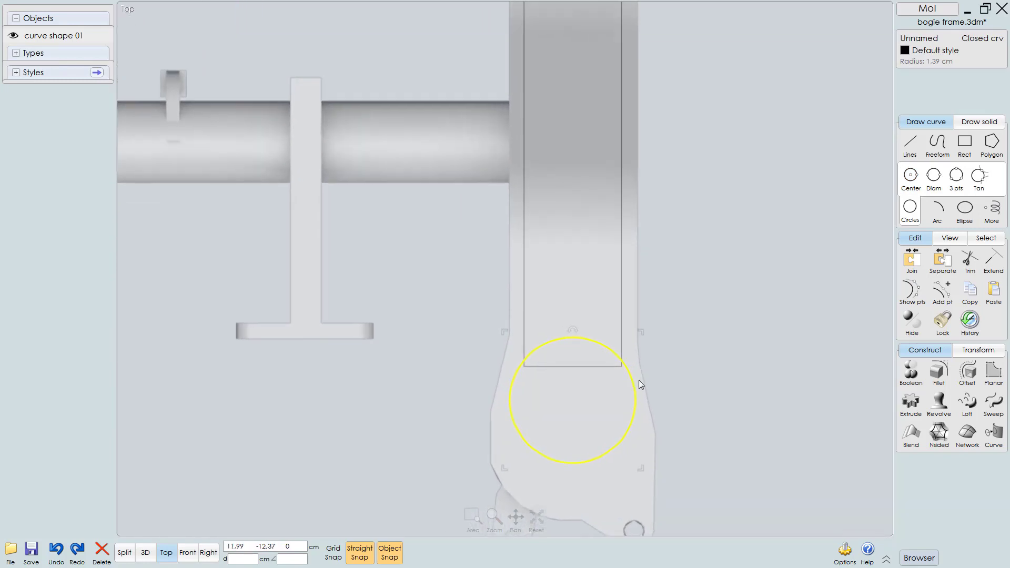
Step: Mutually trim the rectangle and the circle at their intersections, keeping all segments
drag(693, 317, 600, 388)
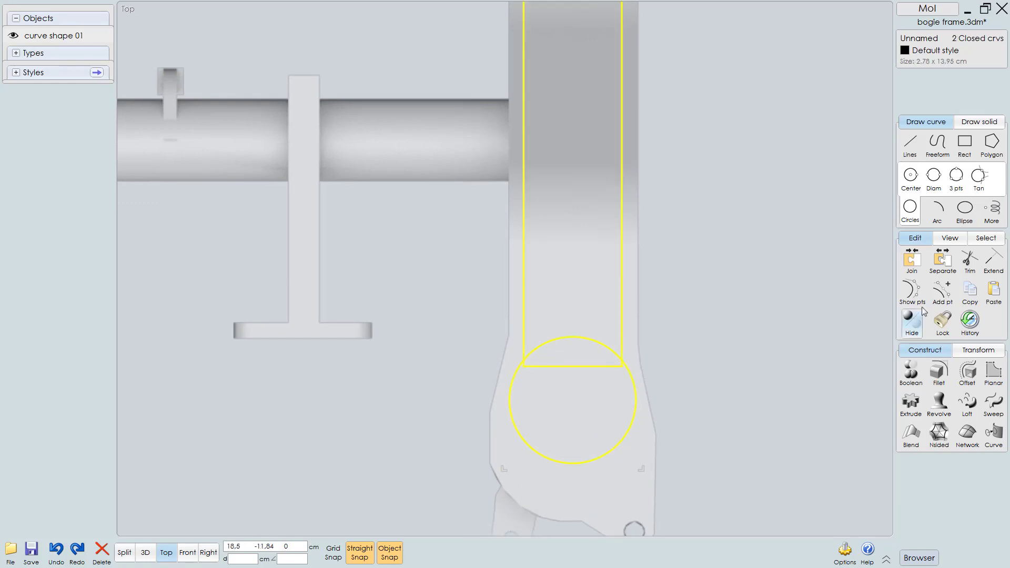
click(970, 260)
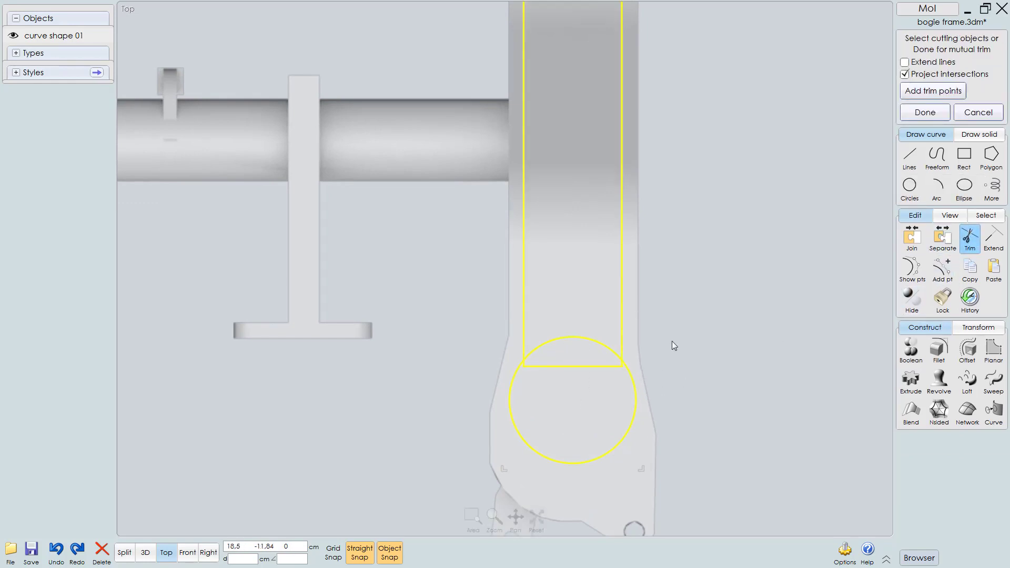
right_click(681, 327)
right_click(682, 324)
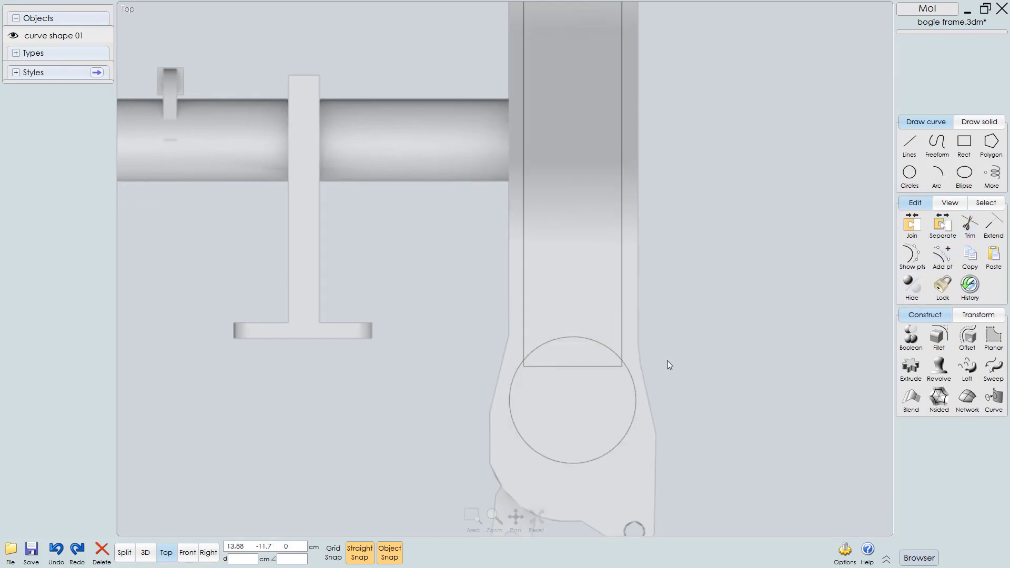
Step: Delete the overlapping segments between the rectangle and the circle, and join the remaining curves into one closed profile
scroll(560, 380, up, 2)
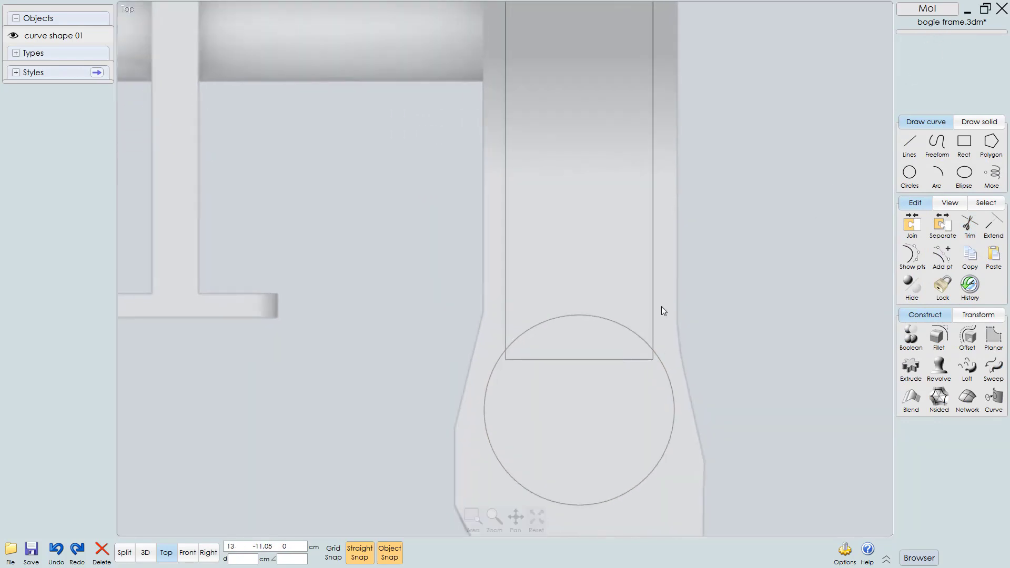
drag(609, 283, 555, 390)
key(Delete)
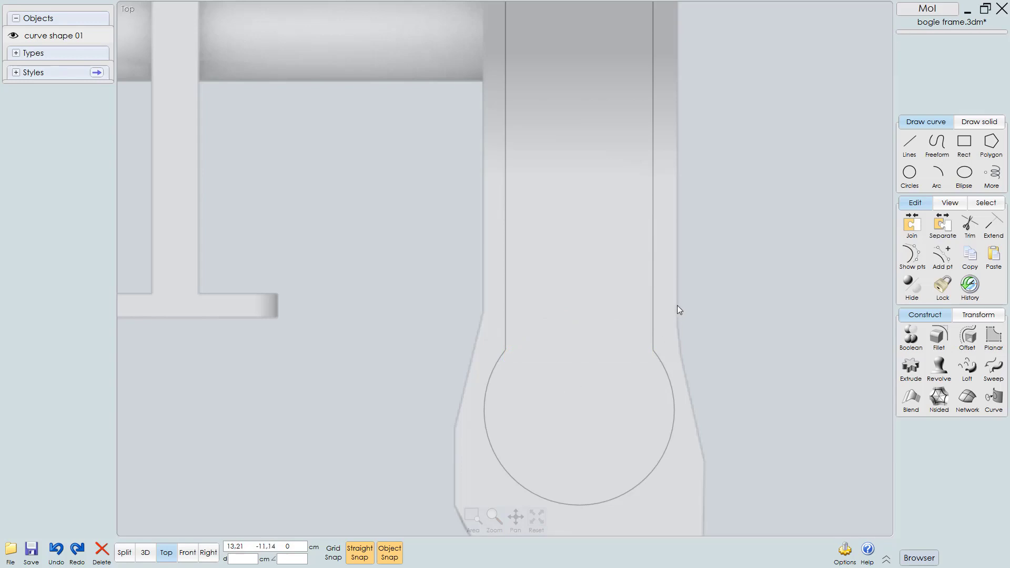
drag(674, 305, 612, 373)
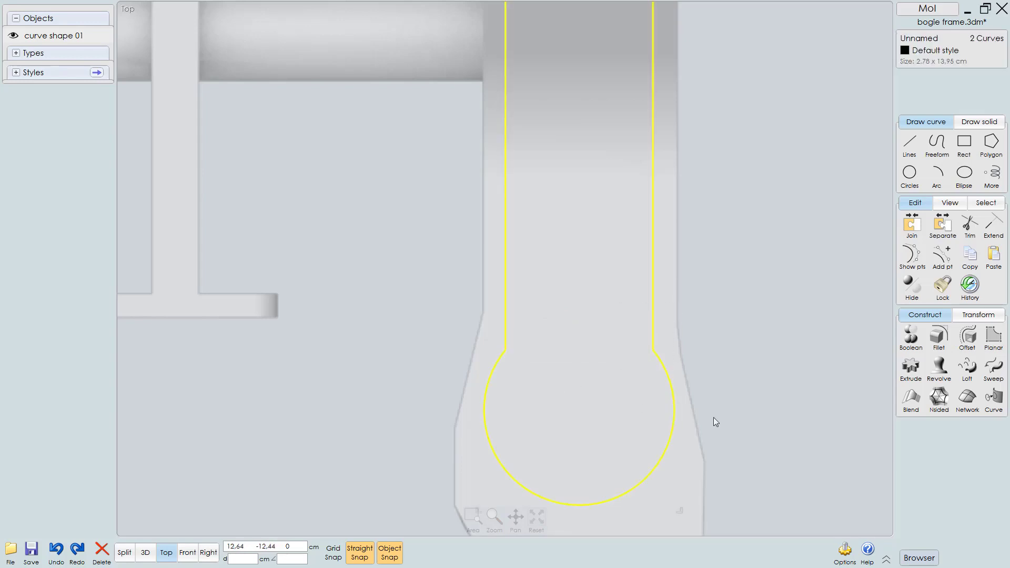
click(913, 226)
Step: In the Right view, move the closed profile up about 7.45 cm to the underside of the side frame's upper flange
key(F4)
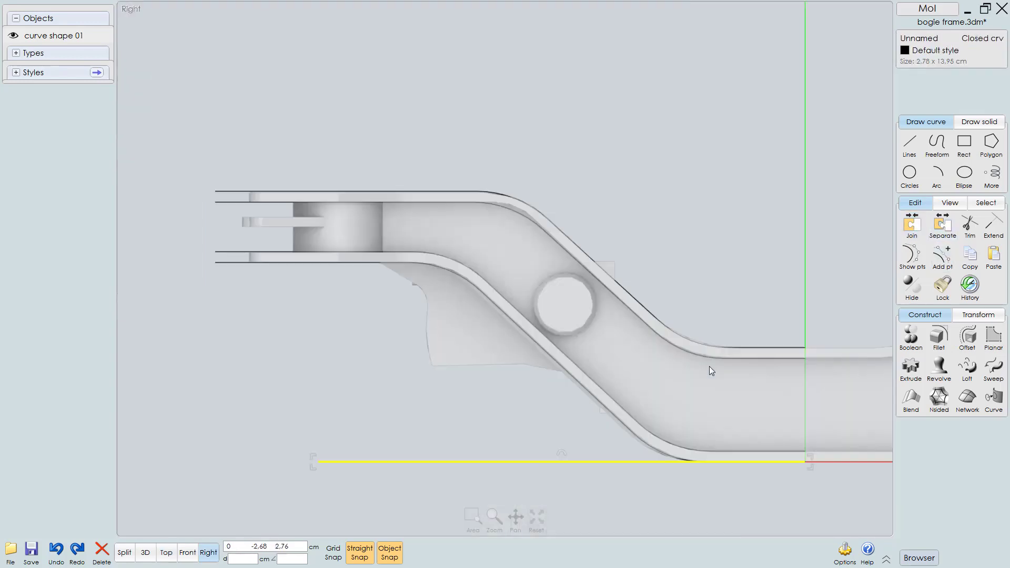
scroll(458, 406, down, 3)
scroll(405, 431, up, 3)
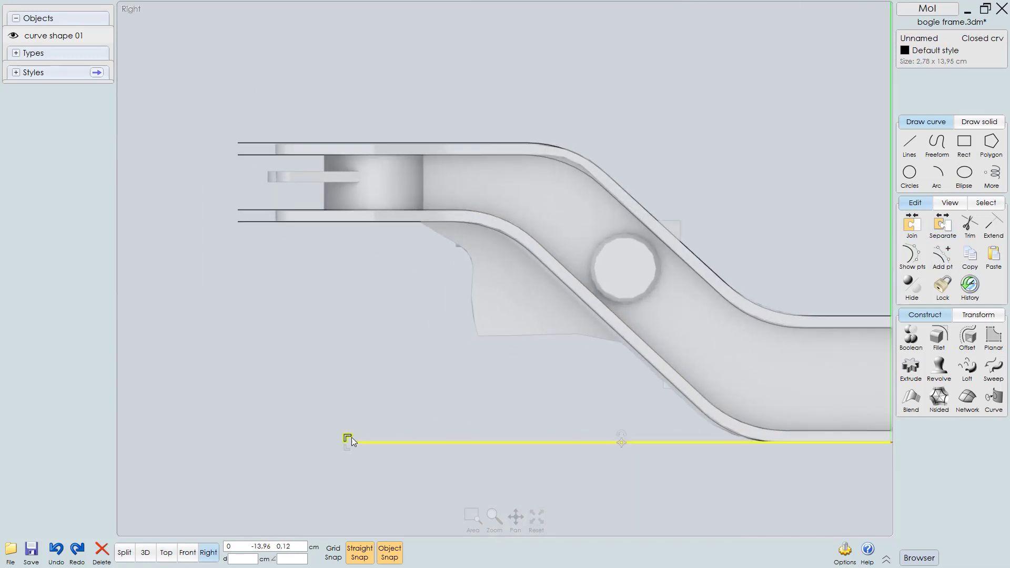
drag(364, 443, 352, 160)
scroll(365, 438, up, 1)
scroll(353, 169, up, 3)
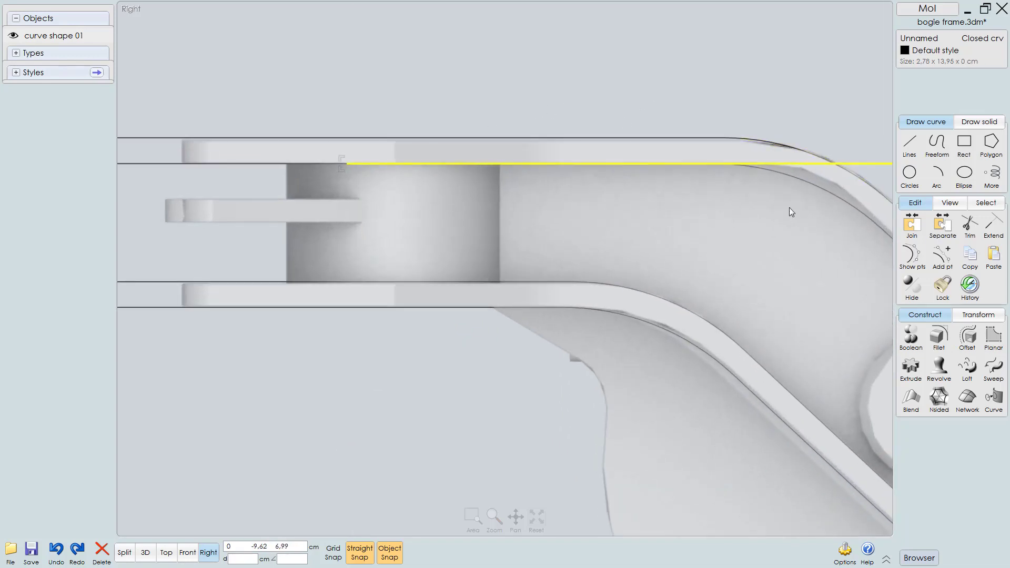
Step: Show the profile's control points and move those of the rounded end outward about 0.72 cm to the reference cylinder's outer edge
click(913, 260)
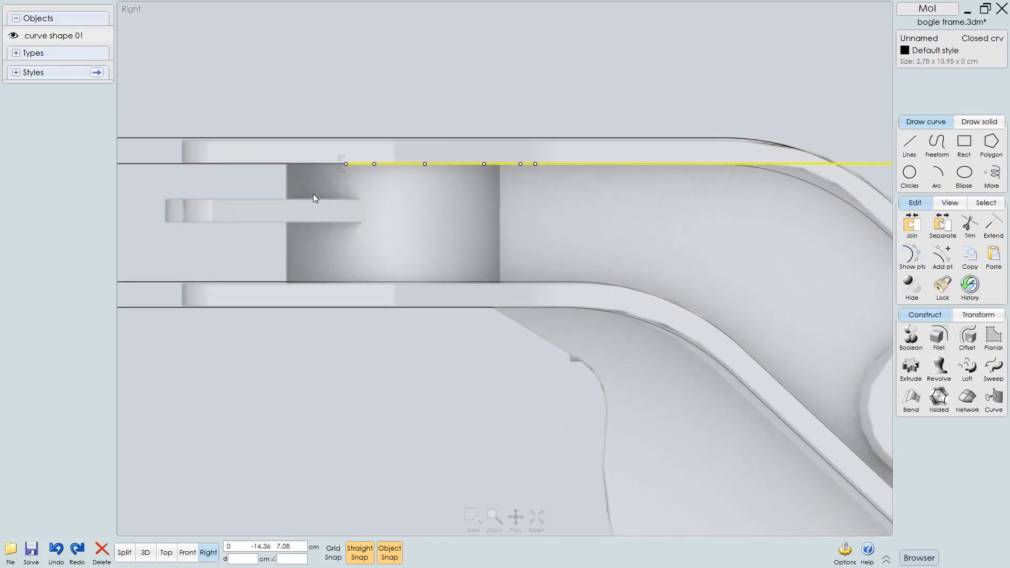
drag(314, 193, 623, 160)
scroll(411, 132, up, 5)
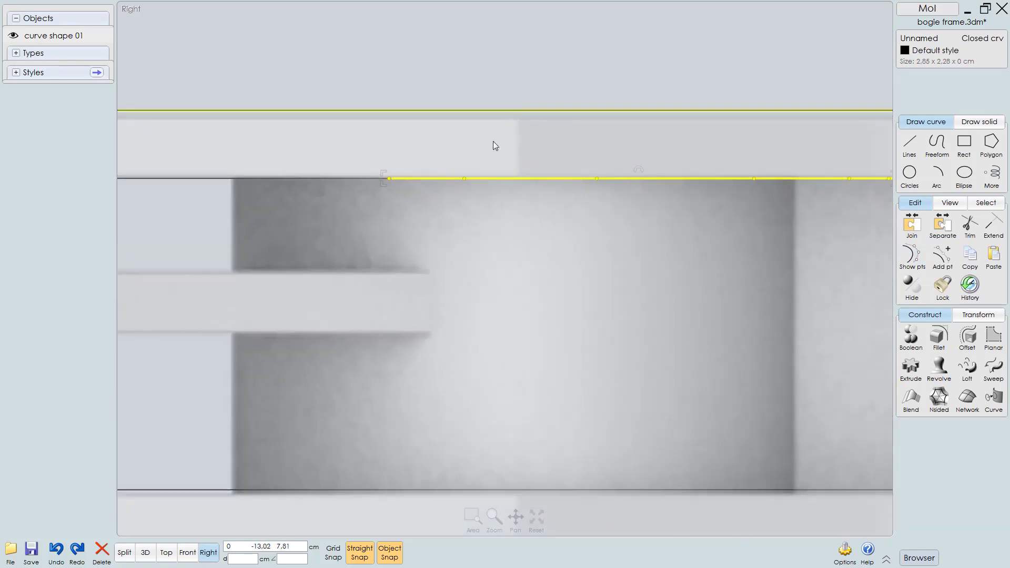
drag(377, 176, 284, 172)
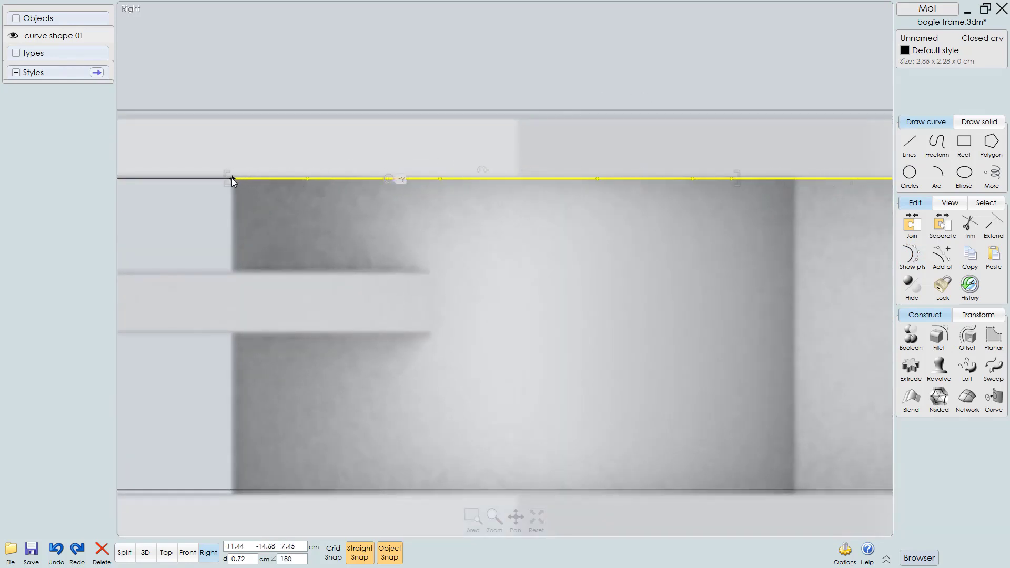
drag(232, 178, 231, 178)
scroll(382, 292, down, 3)
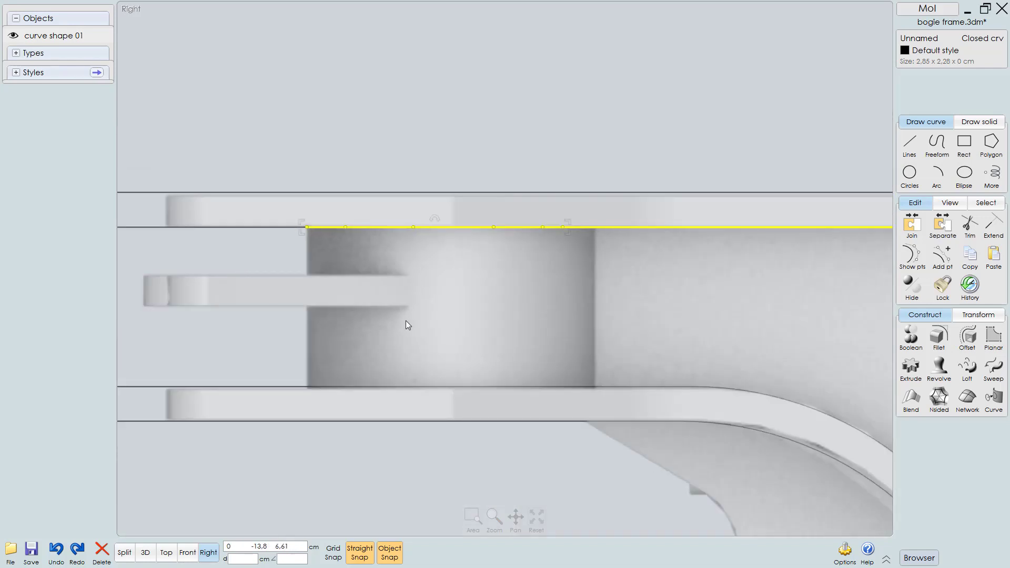
Step: In the Top view, fillet both corners between the straight sides and the rounded end with a circular 0.5 cm radius
key(t)
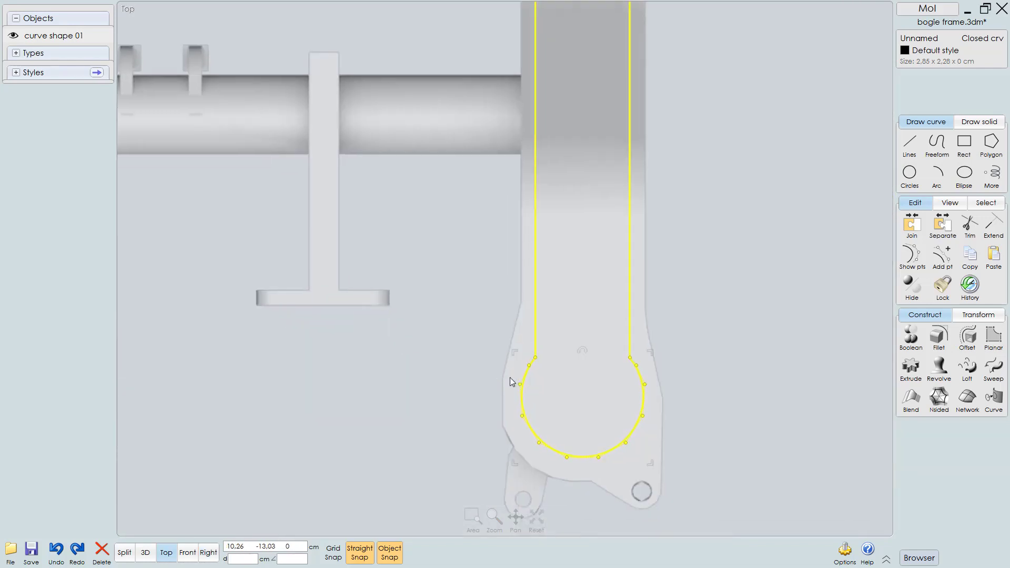
scroll(598, 436, up, 5)
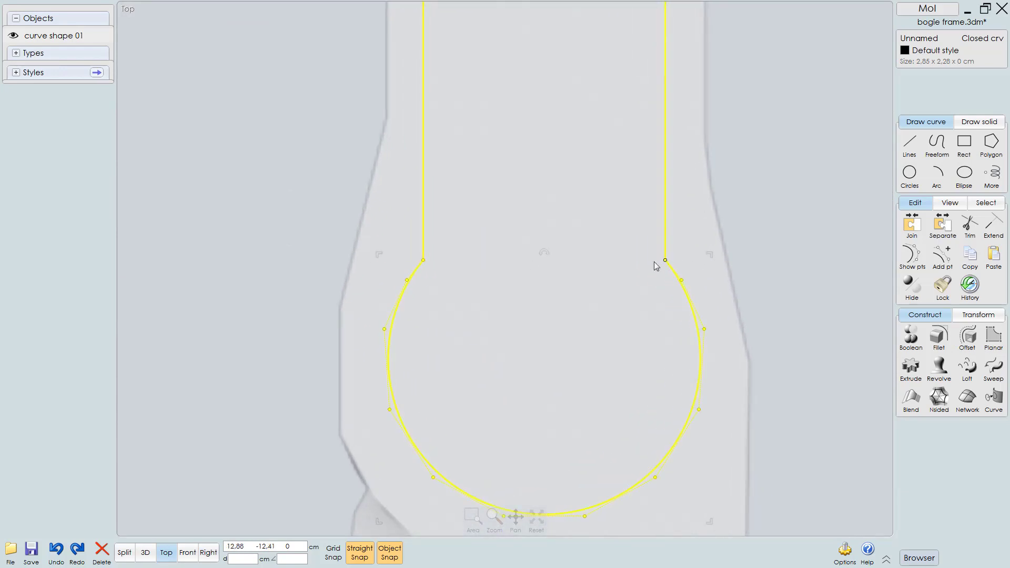
click(684, 195)
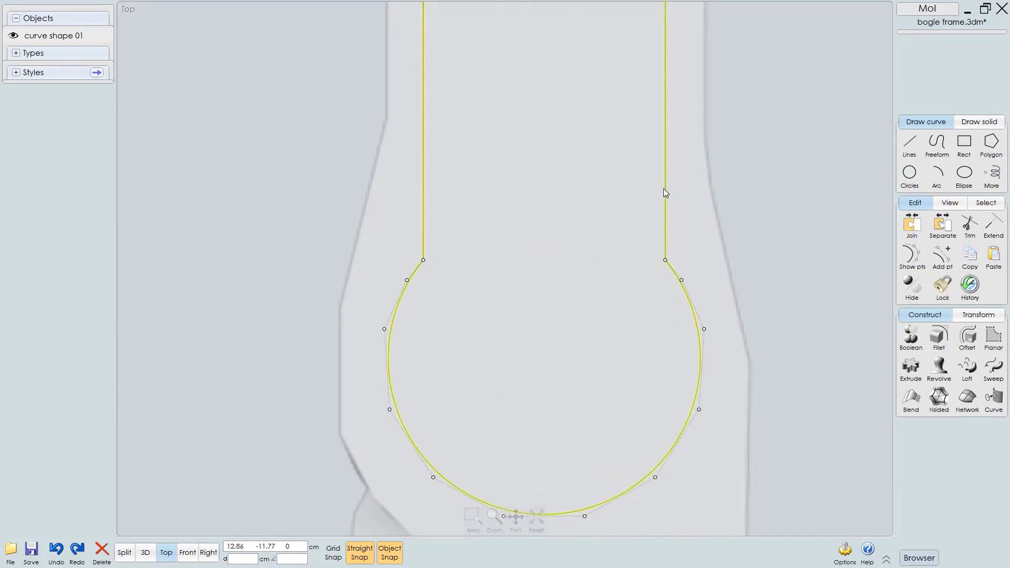
key(f)
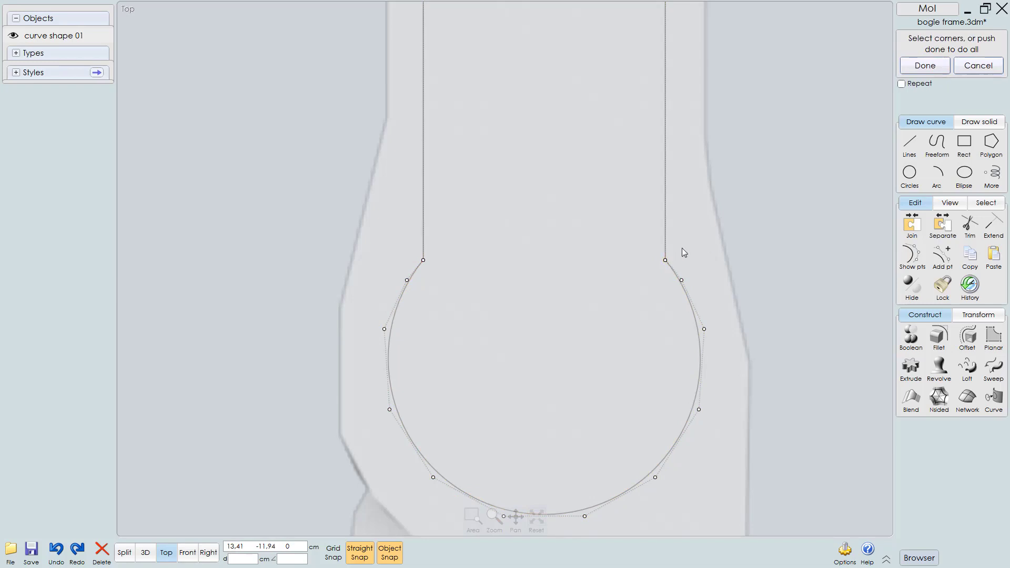
drag(687, 247, 418, 267)
key(Return)
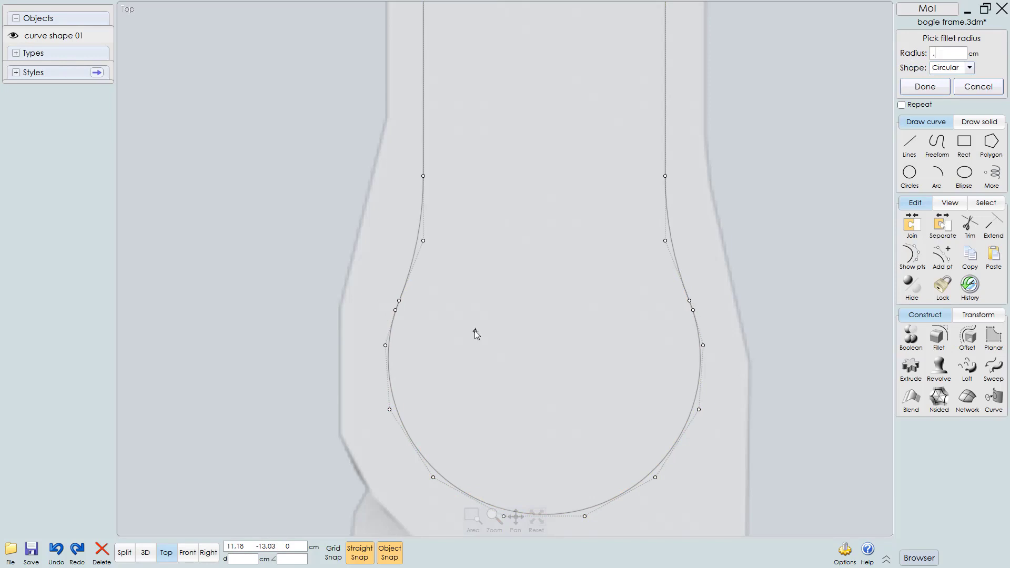
text(.5)
key(Return)
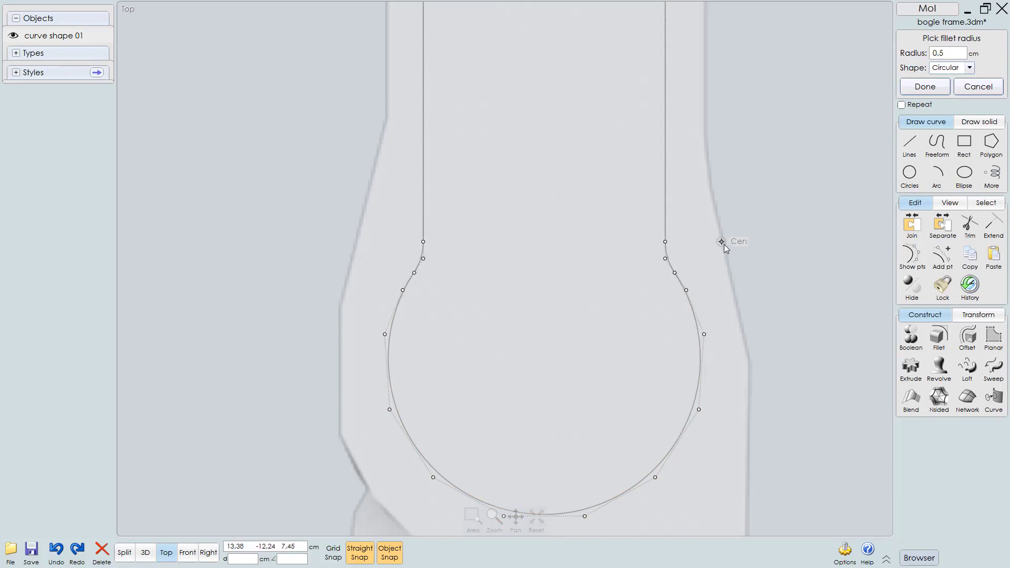
key(Return)
scroll(723, 247, down, 3)
click(702, 285)
Step: Hide the control points and, in the Right view, move the closed profile straight up clear of the upper flange
right_drag(705, 294, 648, 367)
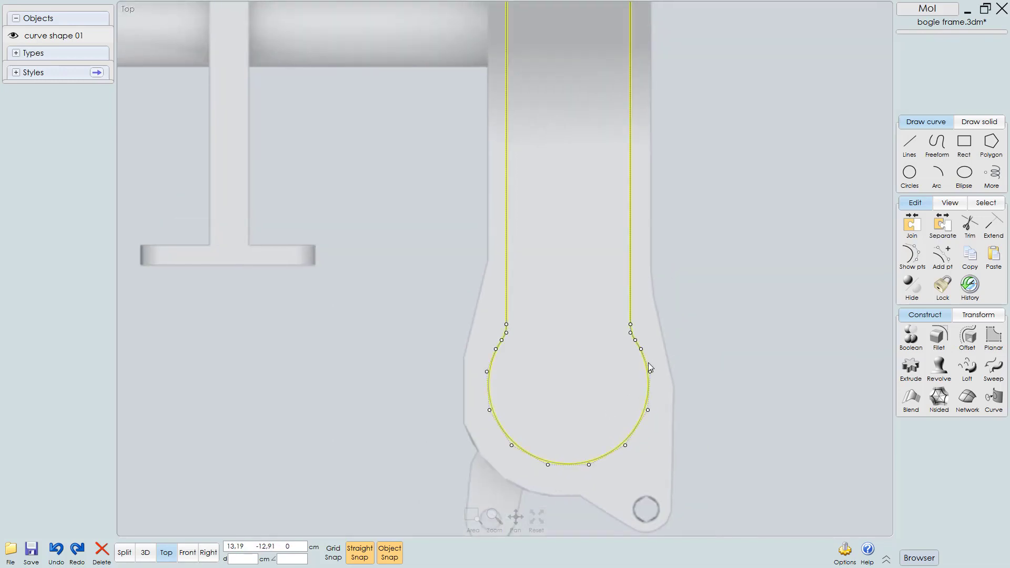
click(648, 361)
key(F5)
scroll(620, 372, down, 3)
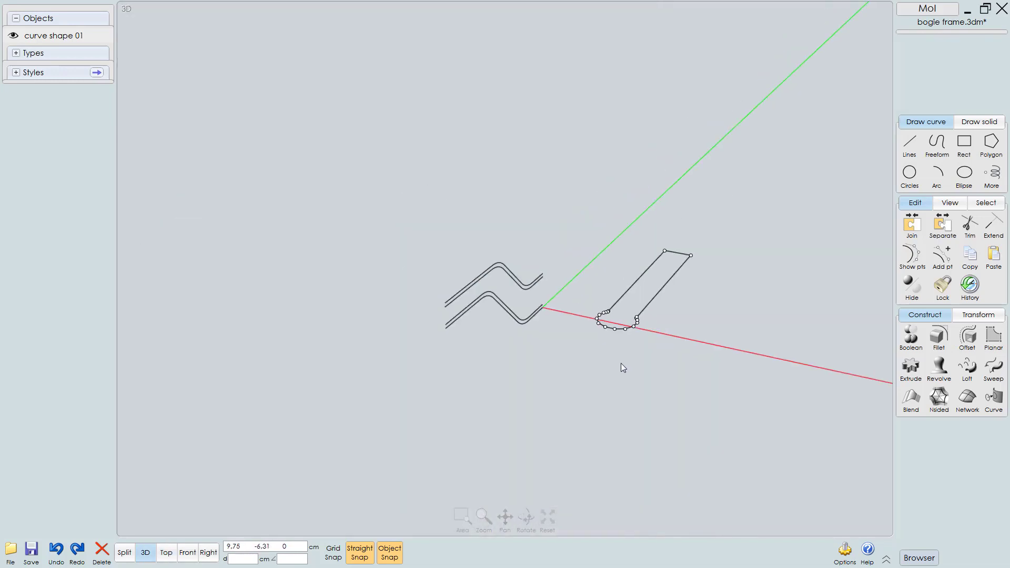
key(F8)
scroll(567, 339, down, 1)
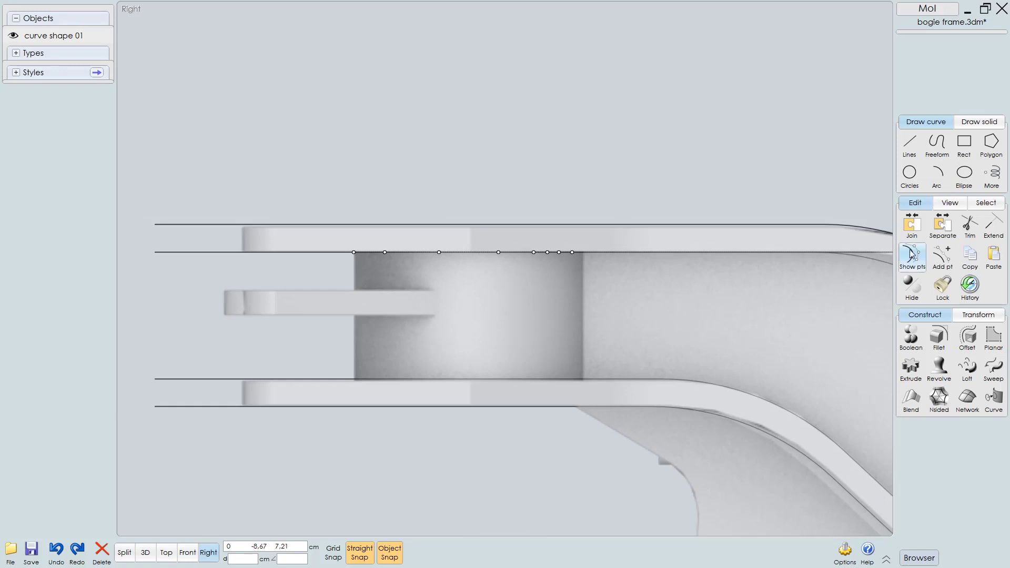
click(639, 253)
drag(639, 253, 641, 181)
scroll(620, 216, down, 2)
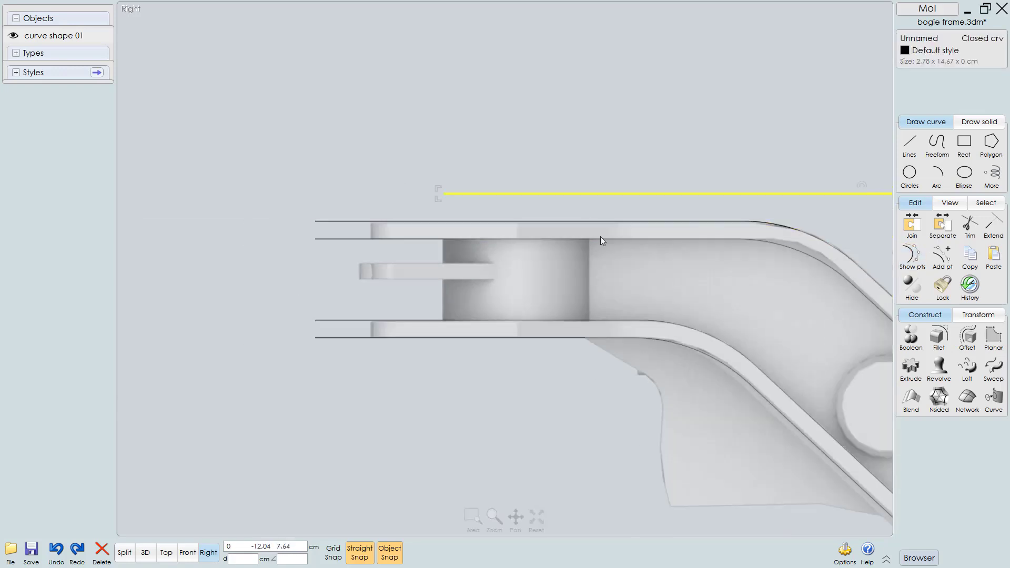
Step: Display the closed profile's control points in the Top view
scroll(557, 245, up, 1)
click(518, 249)
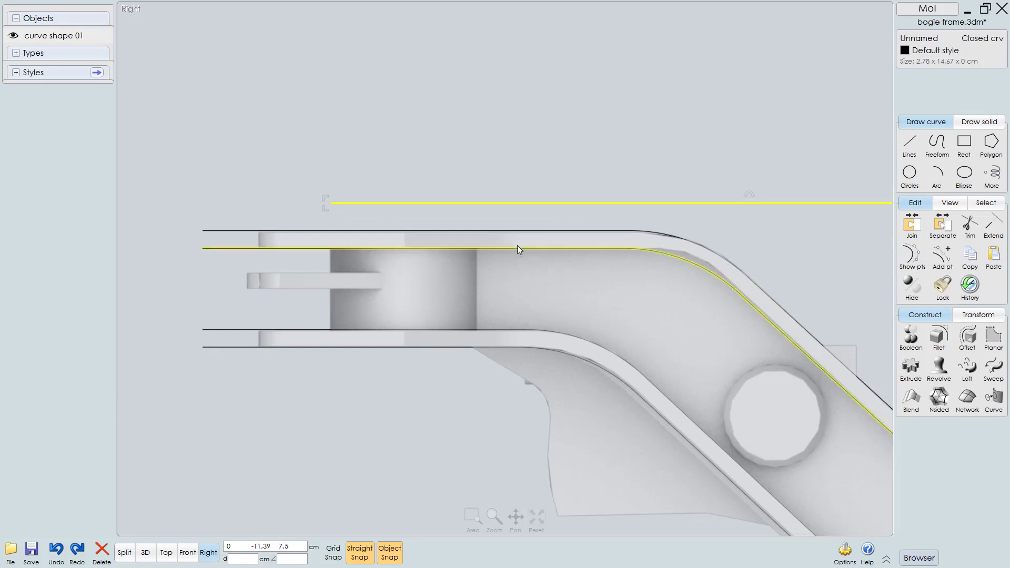
key(F2)
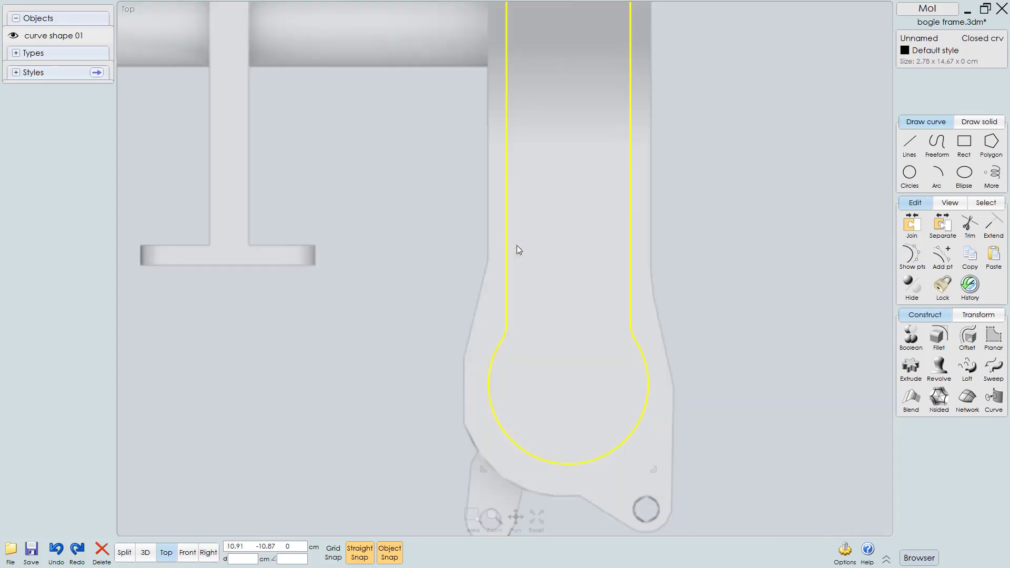
scroll(542, 262, down, 2)
right_drag(560, 356, 579, 319)
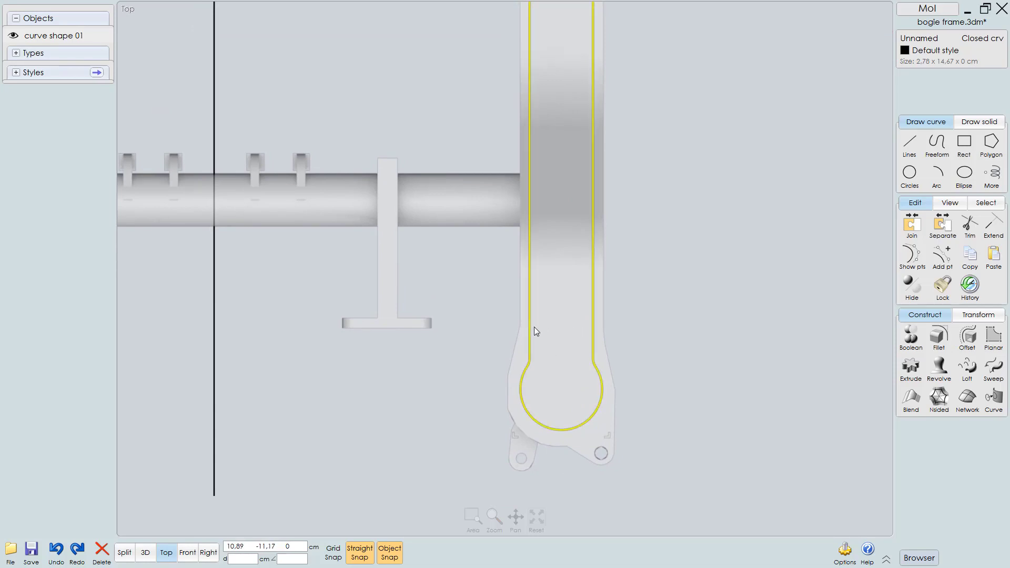
click(936, 252)
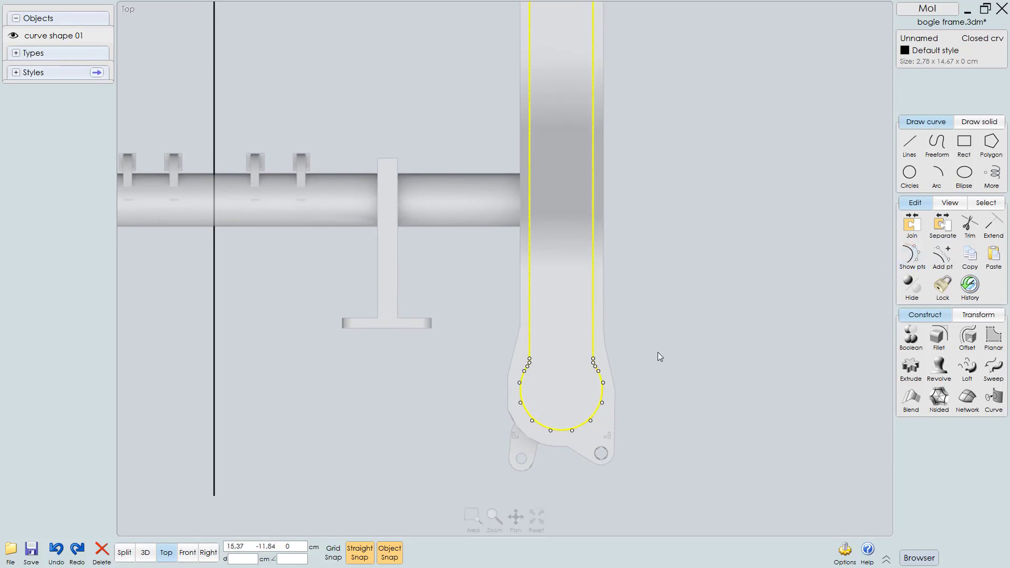
scroll(666, 352, up, 2)
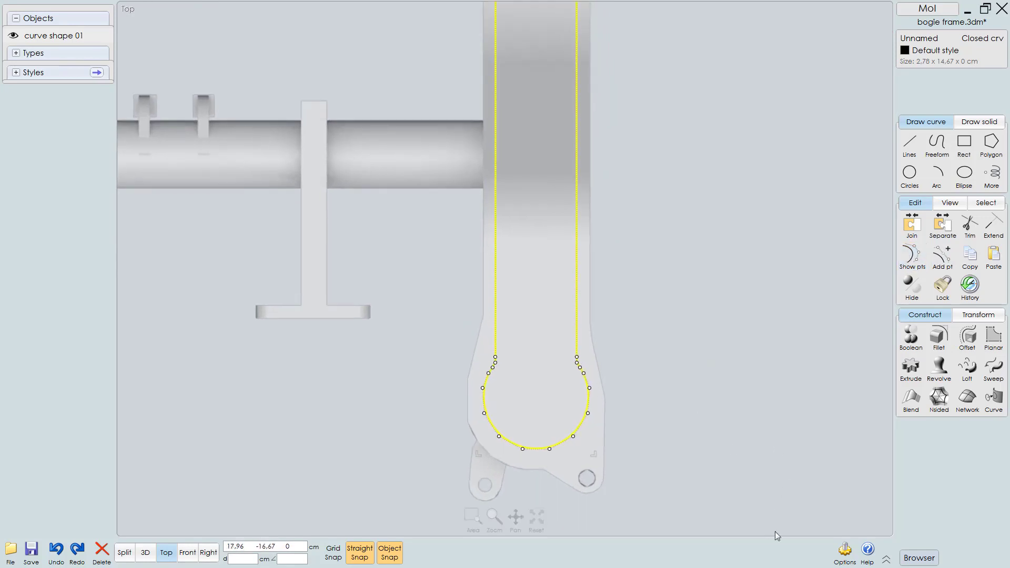
Step: Look up the Rebuild shortcut and rebuild the profile in Refit mode with 0.01 cm tolerance, deleting the input, and inspect its points
click(845, 550)
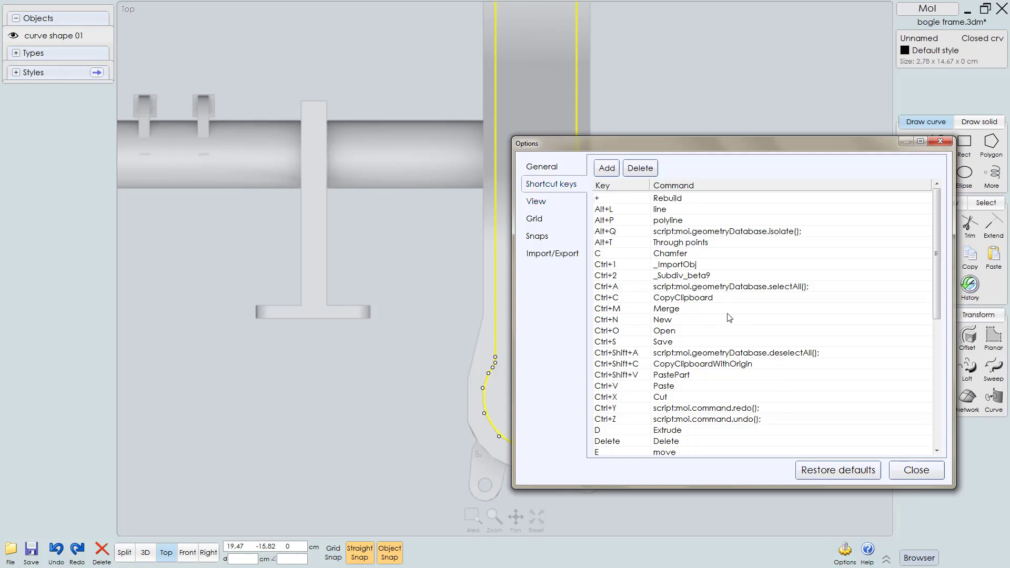
click(916, 471)
key(plus)
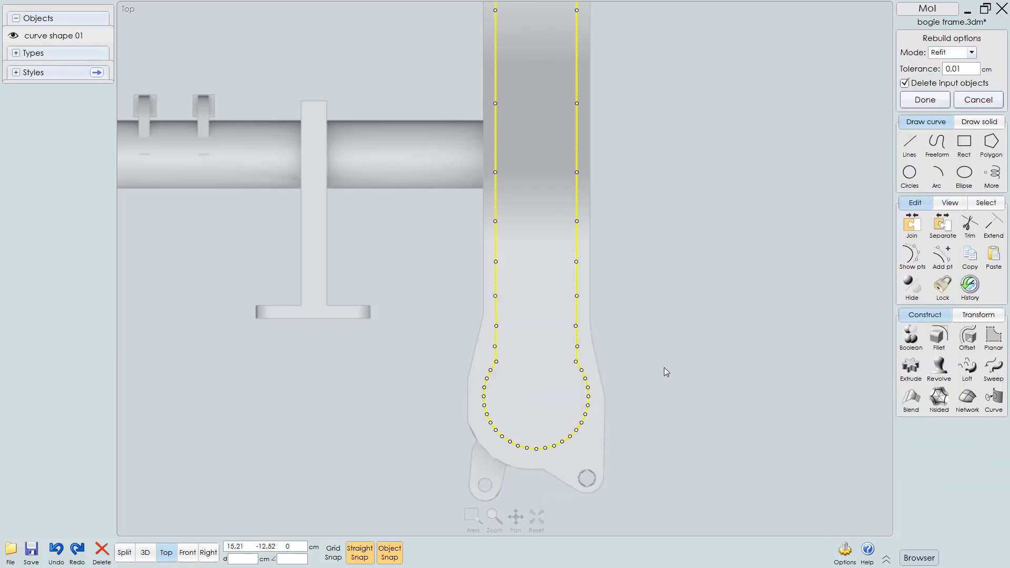
scroll(664, 367, down, 2)
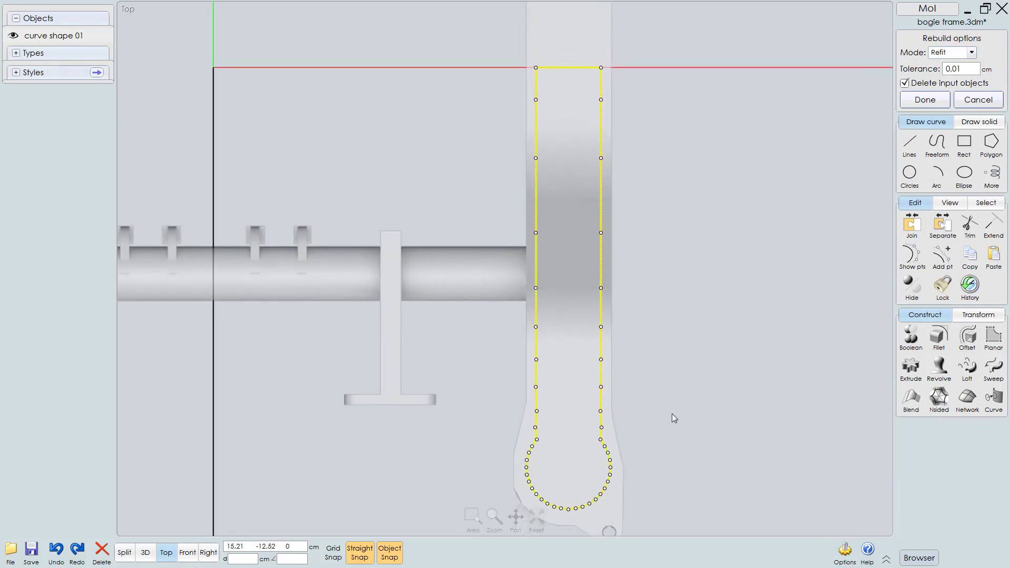
key(Return)
scroll(592, 213, up, 3)
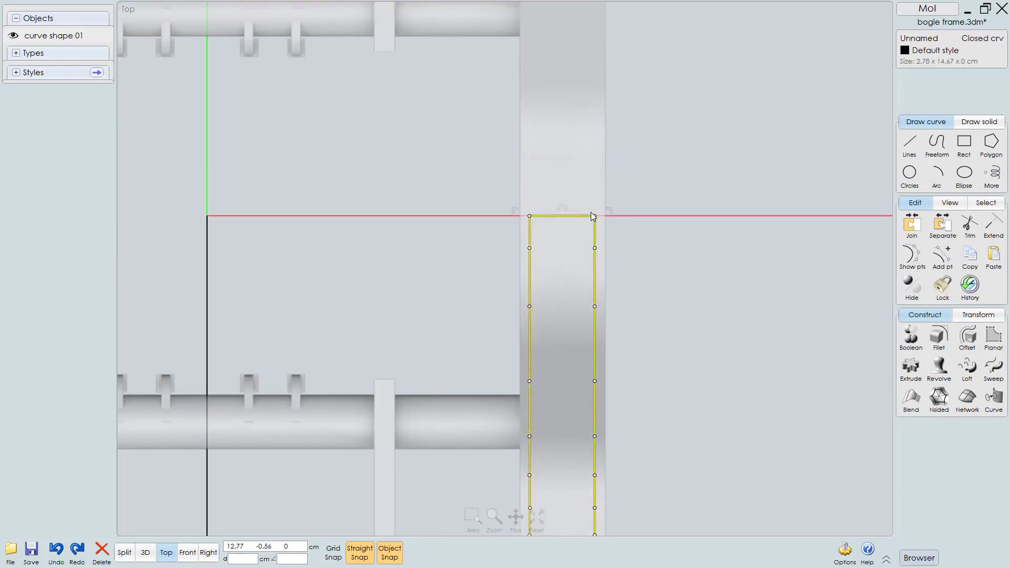
scroll(584, 213, up, 5)
scroll(584, 214, down, 4)
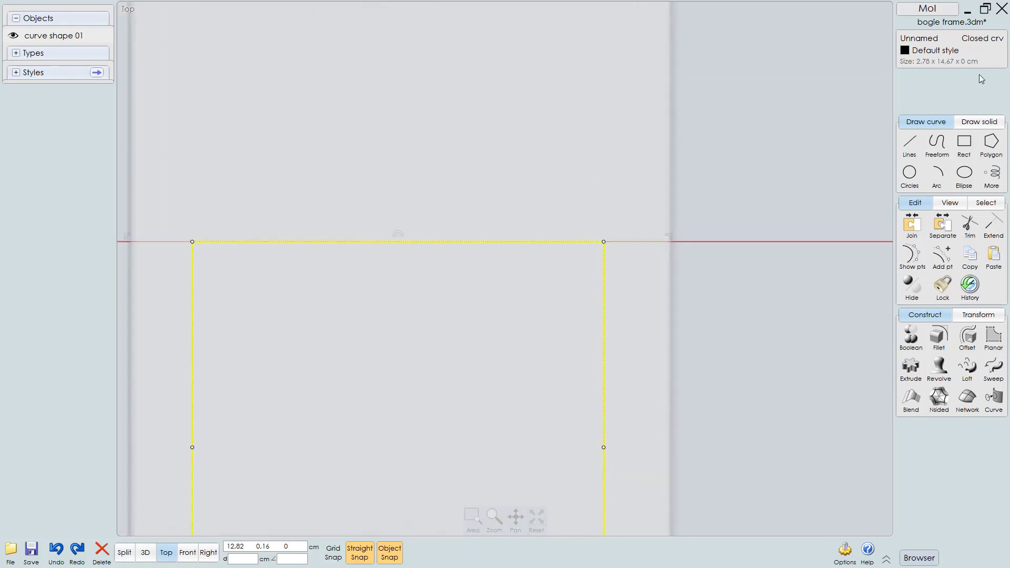
scroll(600, 224, down, 4)
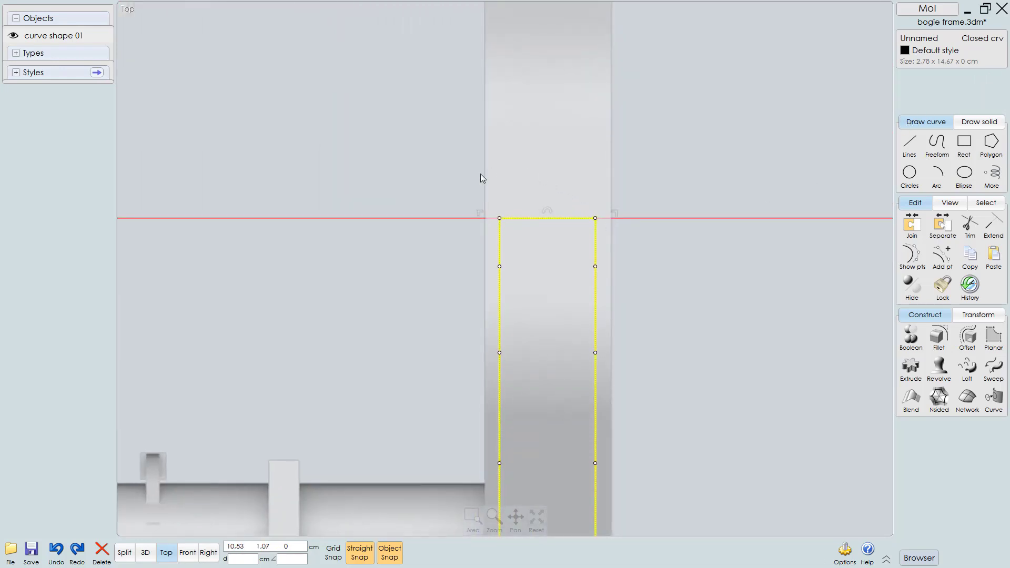
scroll(591, 292, down, 3)
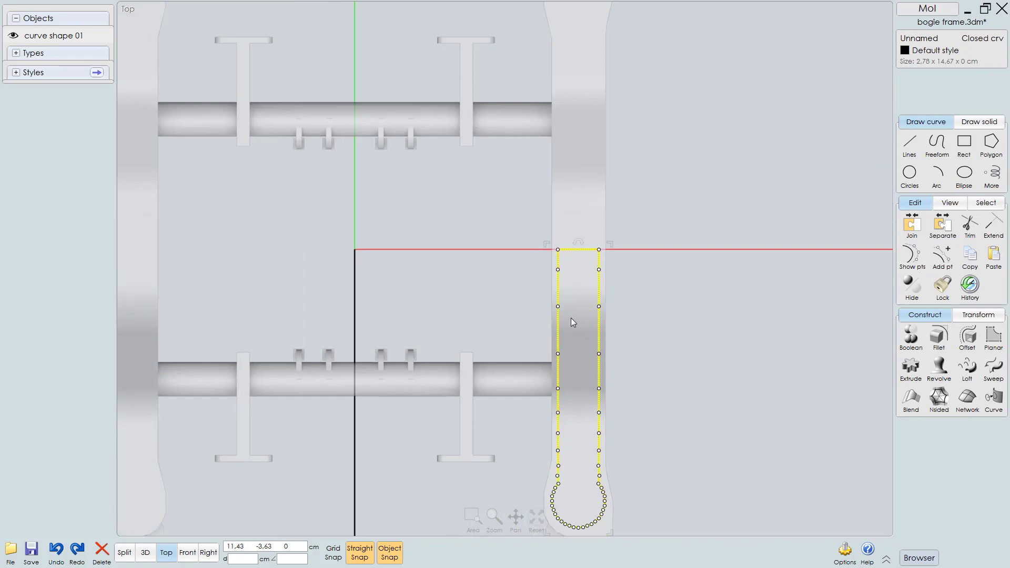
Step: Hide the control points and, in the Right view, extrude the closed profile with capped ends straight down past the lower flange
key(3)
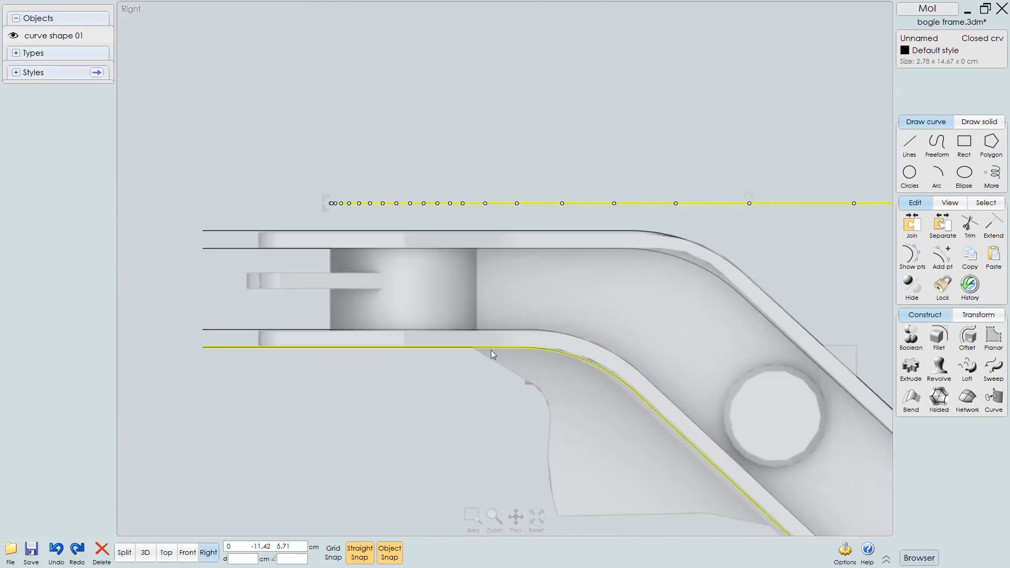
click(914, 259)
scroll(439, 309, down, 4)
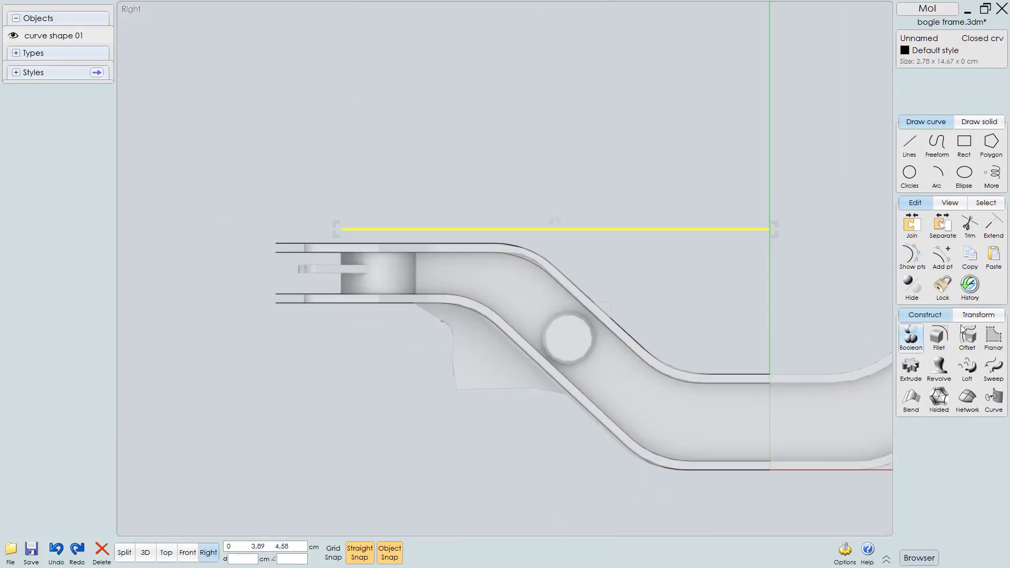
click(911, 369)
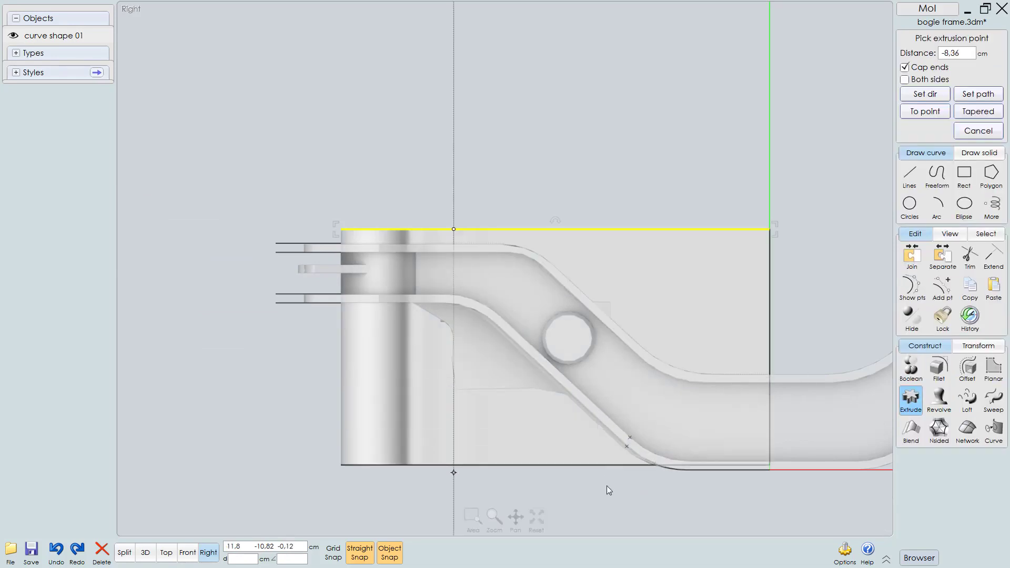
click(617, 512)
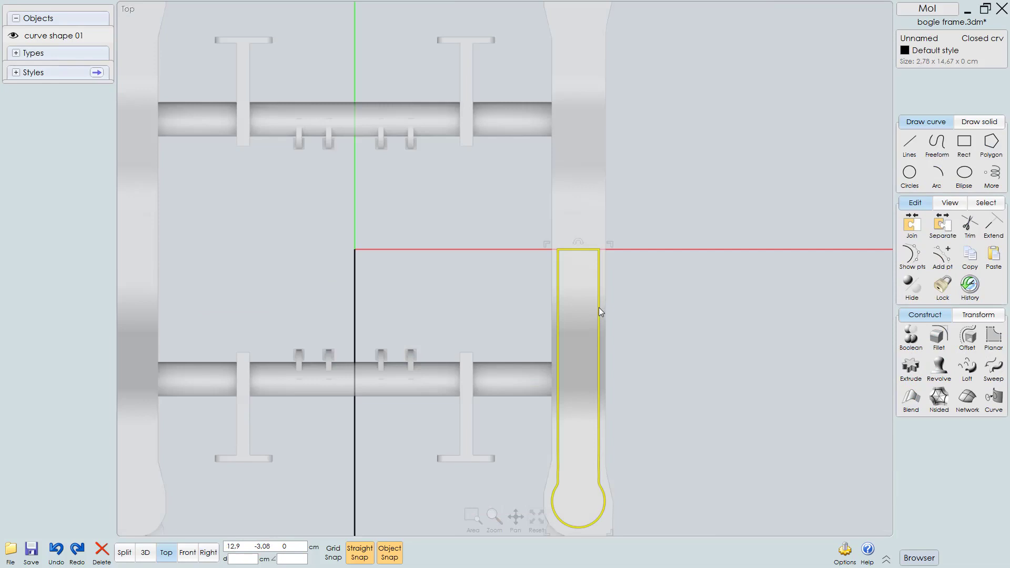
Step: In the 3D view, name the solid's profile curve "curve shape 02" and hide it
click(145, 552)
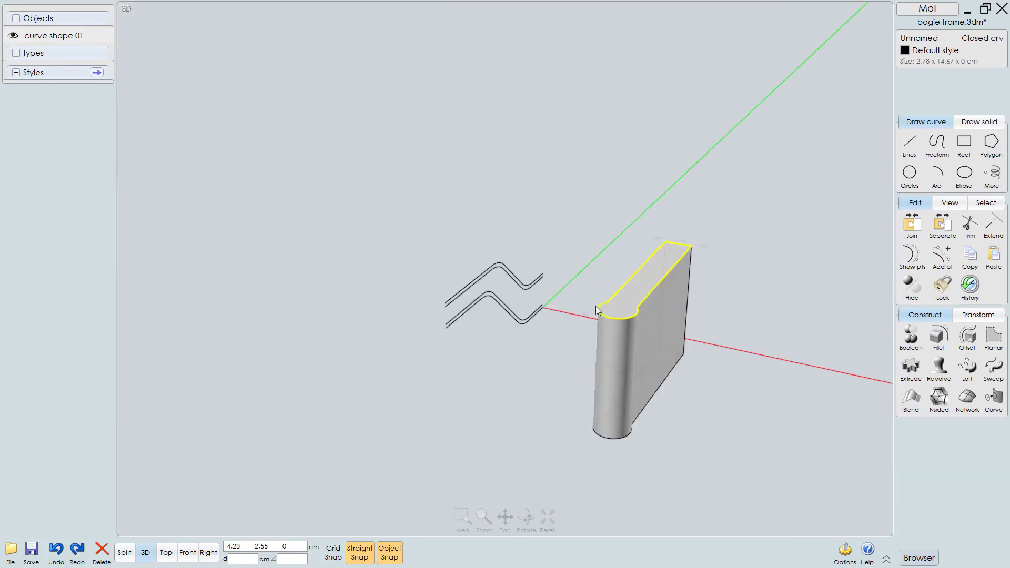
right_drag(648, 329, 495, 332)
scroll(496, 332, up, 3)
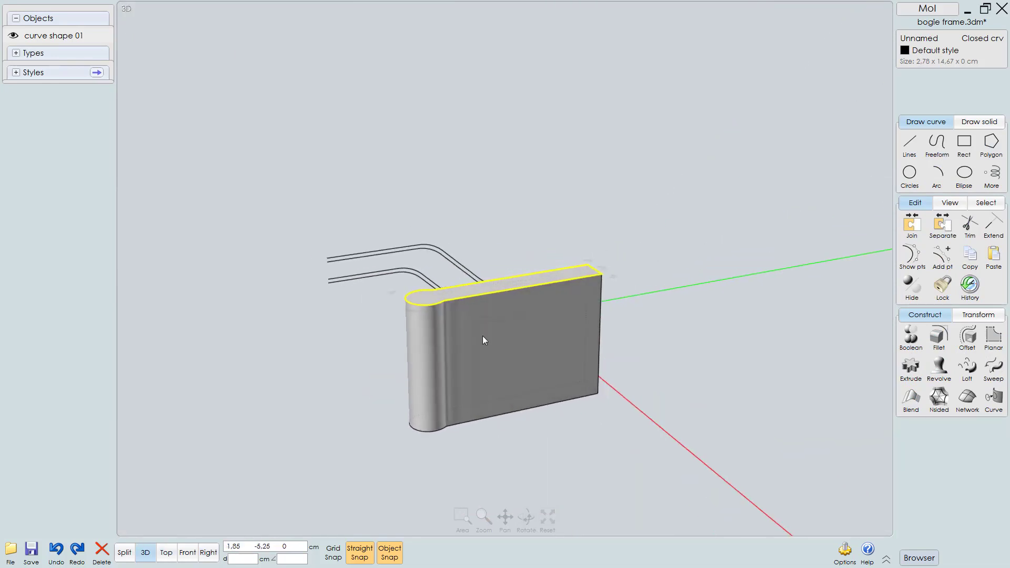
click(919, 38)
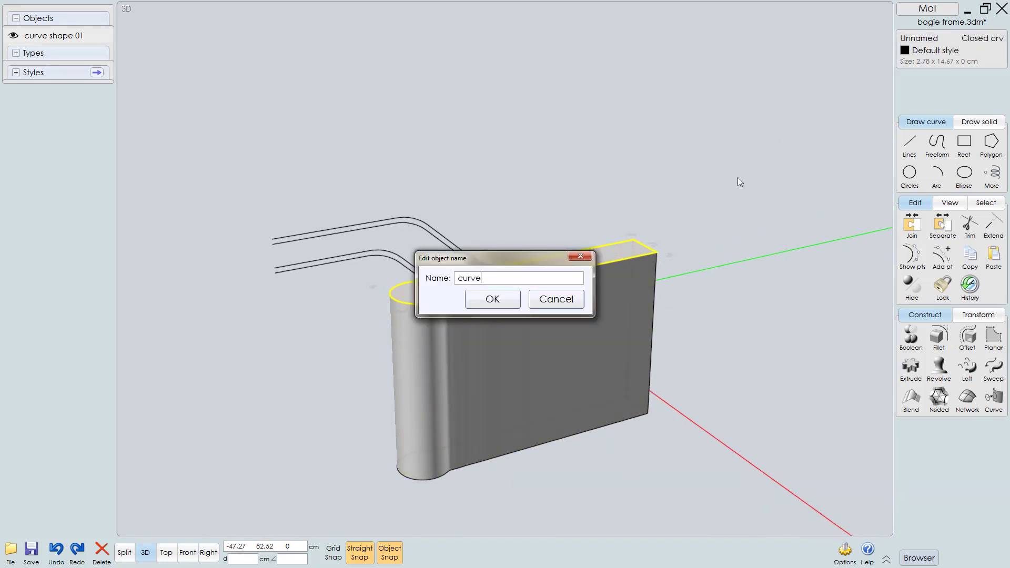
text(curve shape 02)
key(Return)
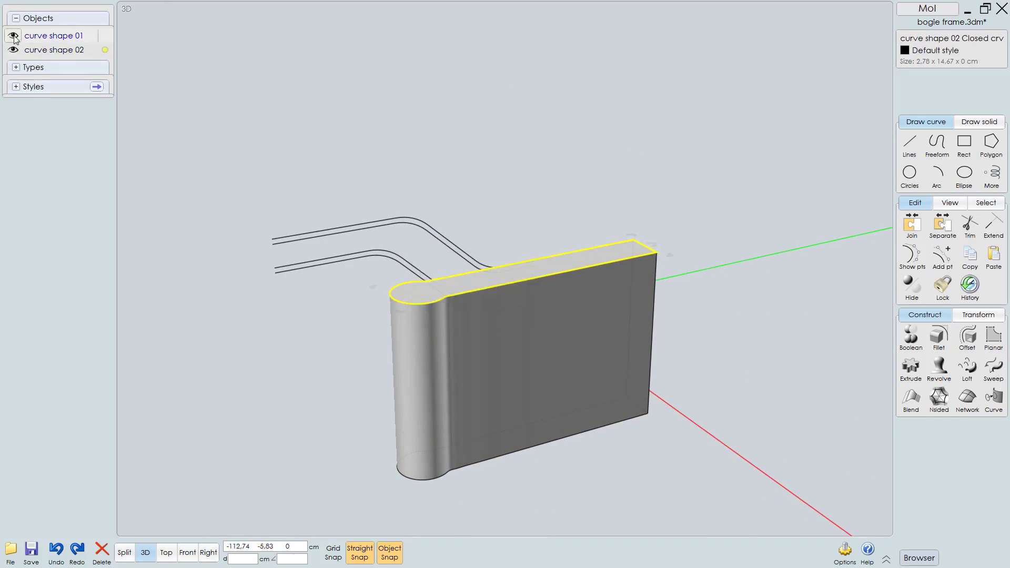
key(Escape)
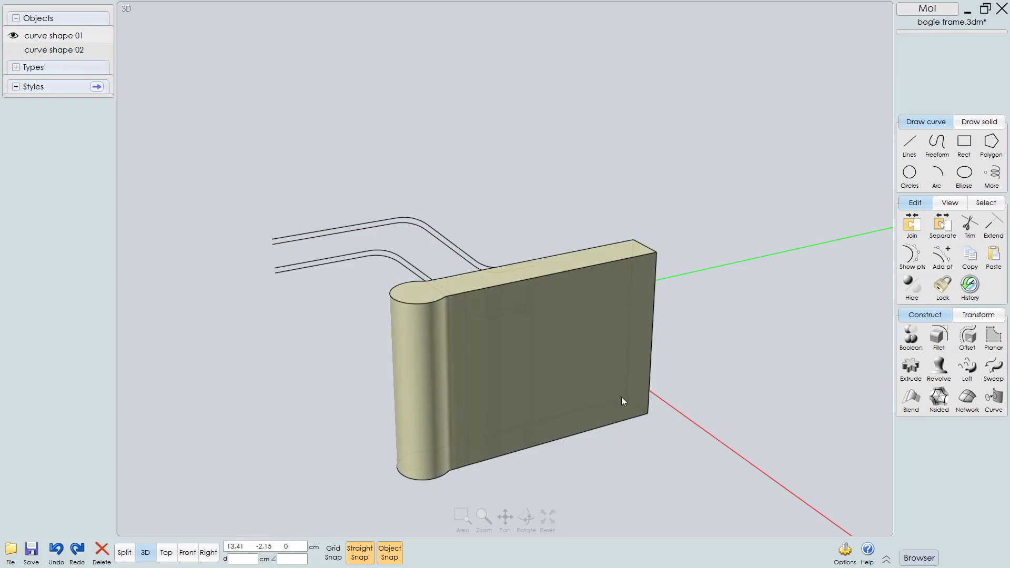
Step: Show the control points of the four flange curves and rebuild them in Refit mode with 0.01 cm tolerance, deleting the input objects
right_drag(620, 396, 557, 332)
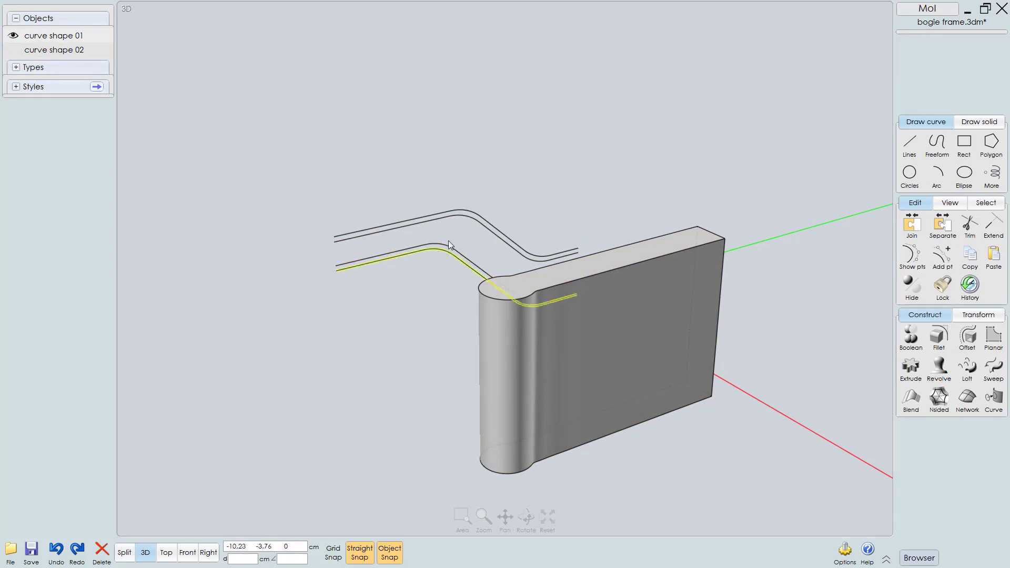
scroll(475, 253, up, 4)
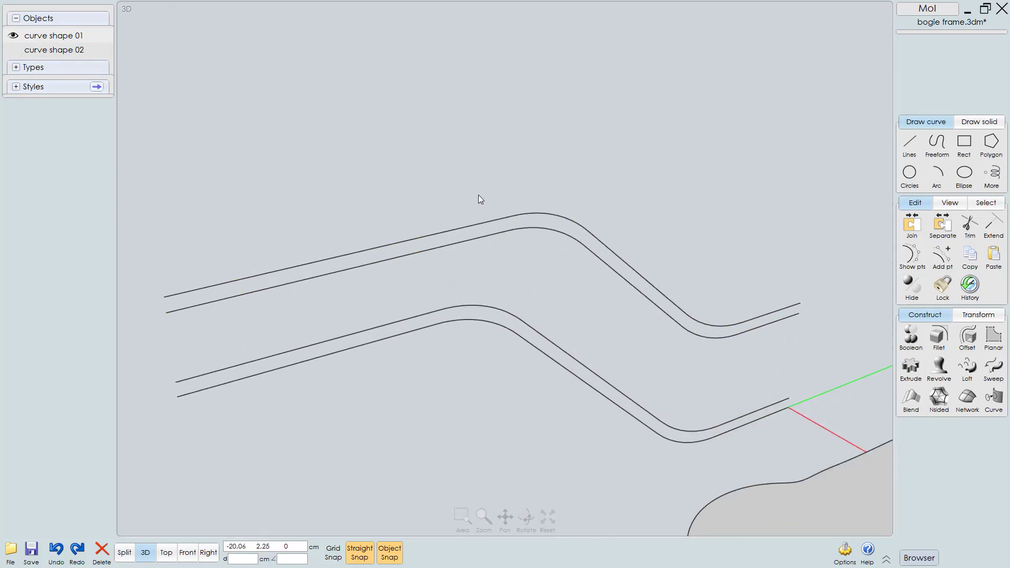
click(468, 228)
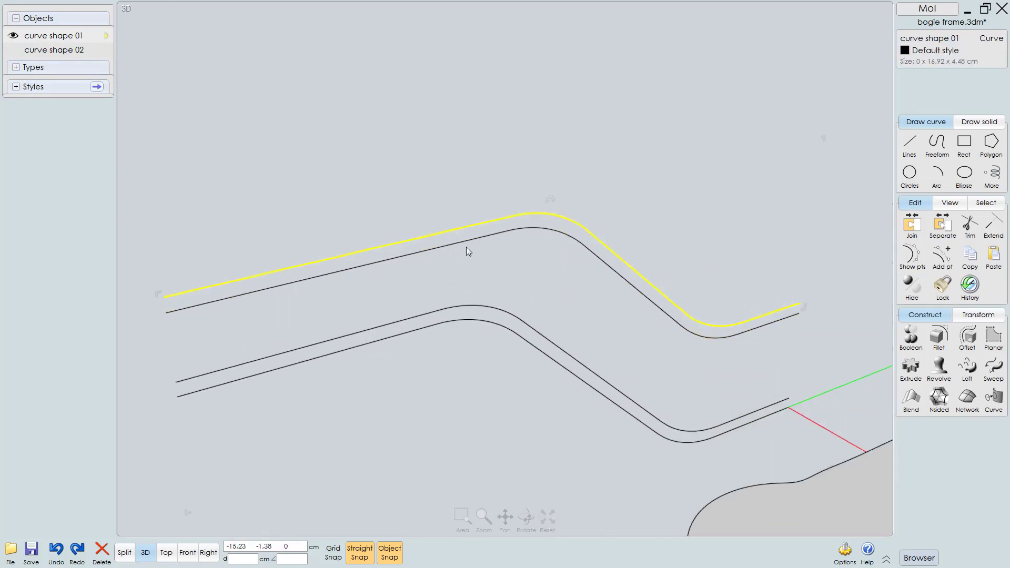
click(466, 243)
click(447, 309)
click(445, 325)
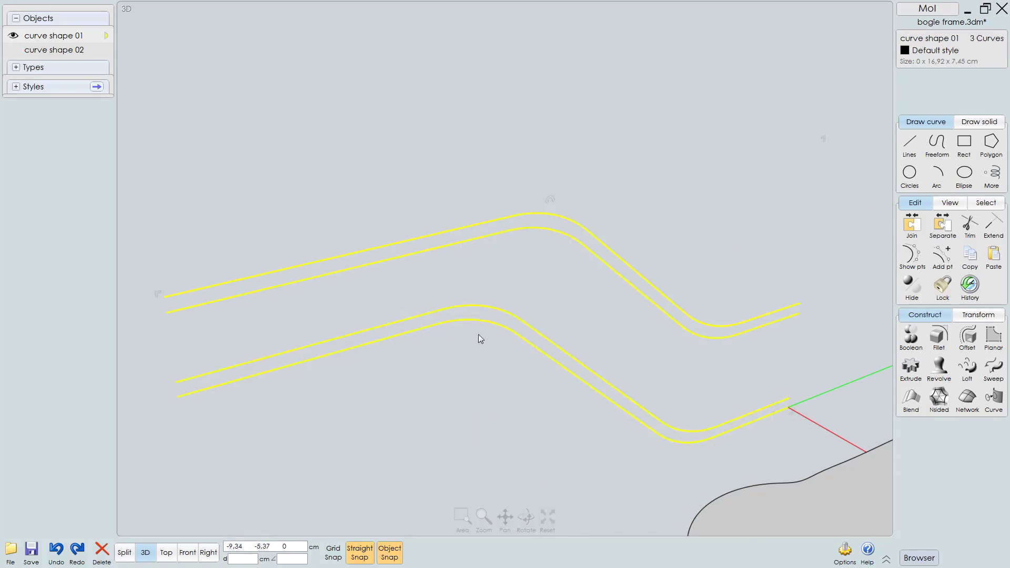
click(912, 256)
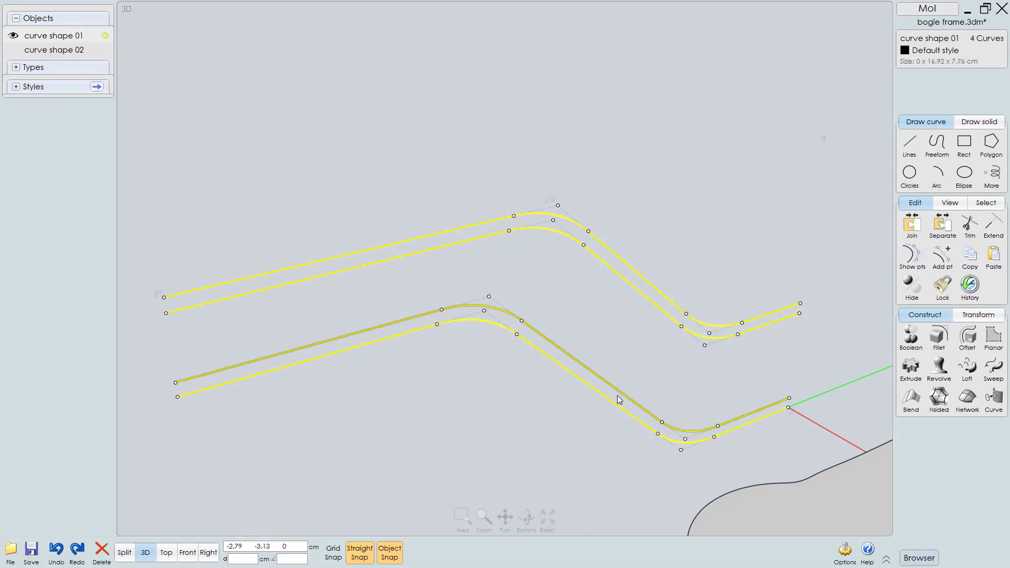
key(r)
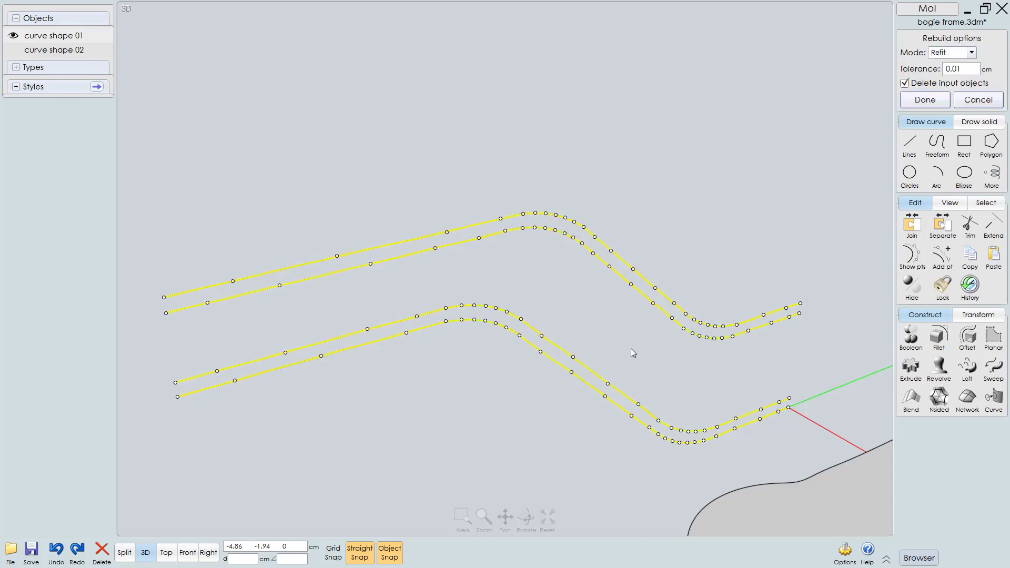
key(Return)
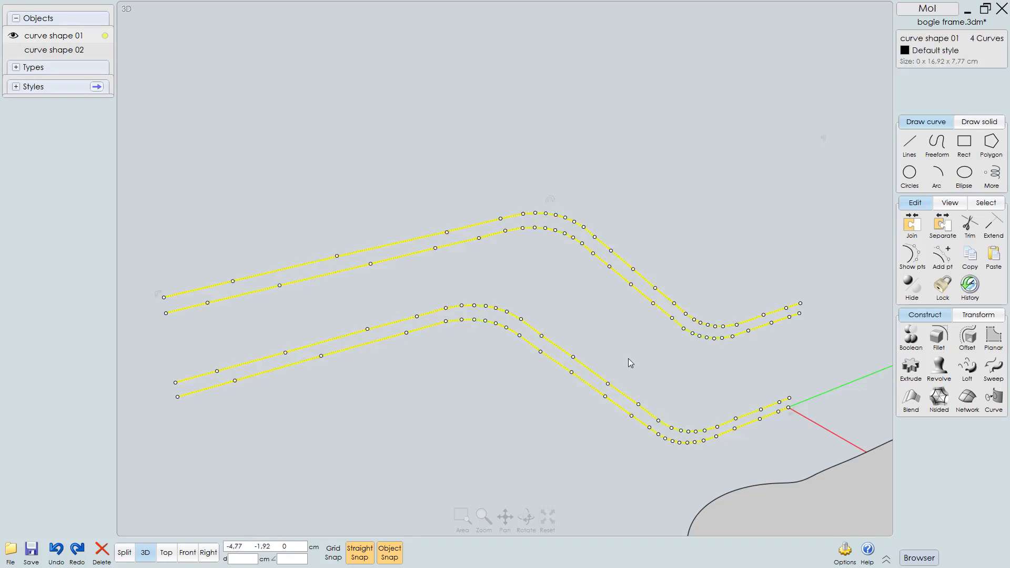
Step: Switch to the Right view and hide the extruded solid so only the four flange curves remain over the reference
key(F8)
scroll(535, 345, up, 2)
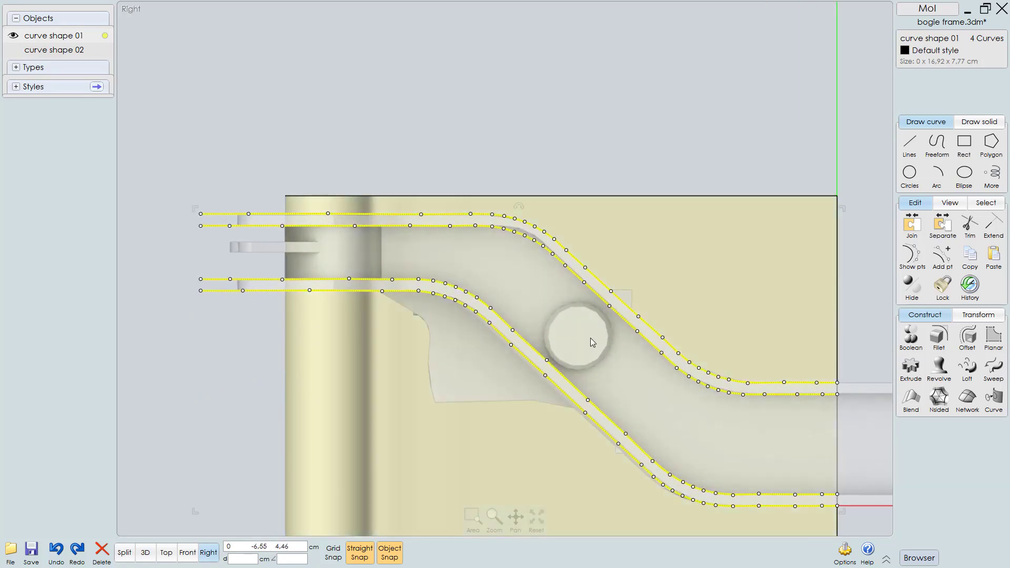
right_drag(444, 313, 520, 360)
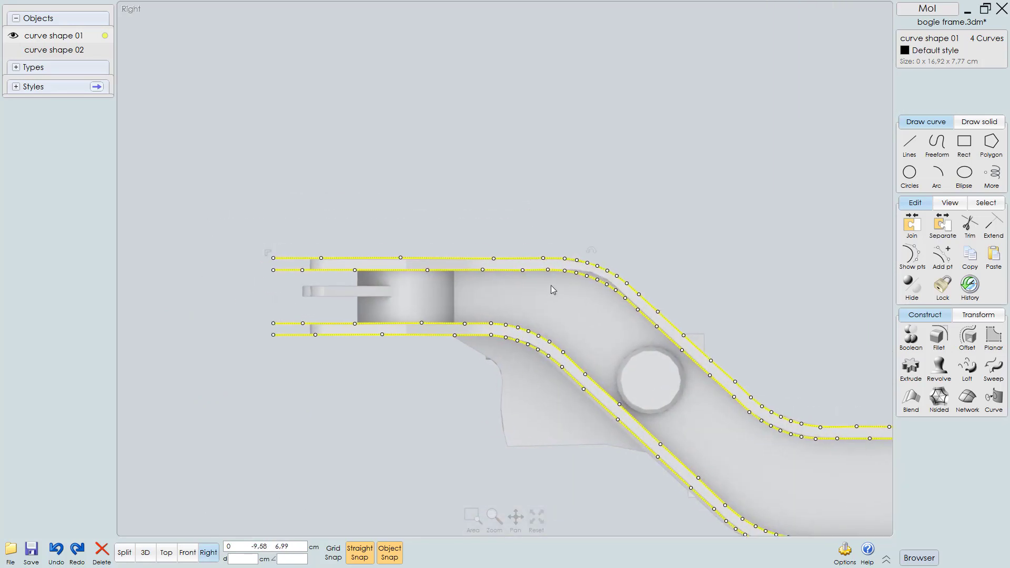
Step: Examine the rebuilt flange curves' control points against the reference image, from the upper bend to the ends at the centre axis
scroll(551, 285, up, 4)
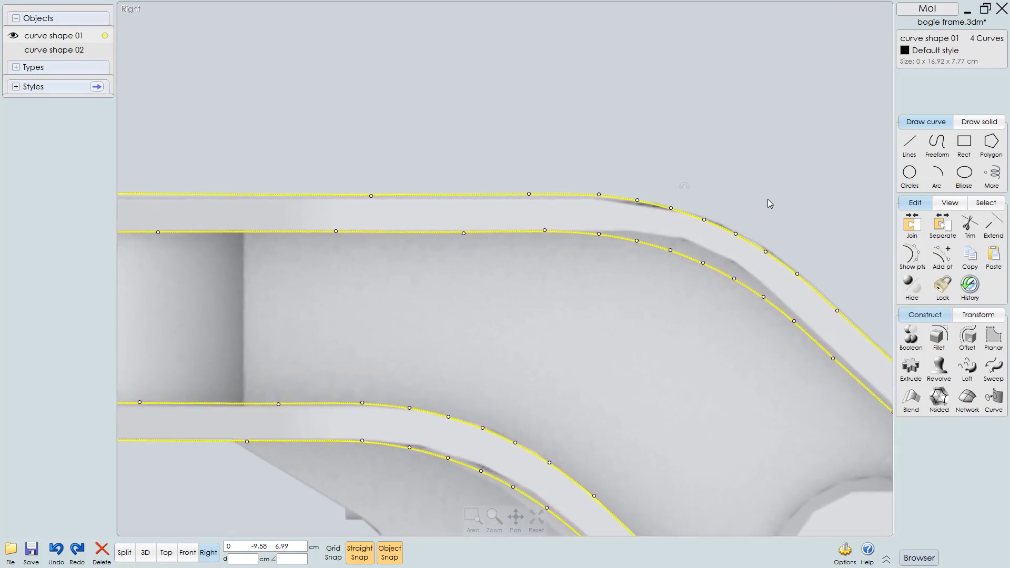
scroll(779, 195, up, 2)
scroll(791, 188, down, 4)
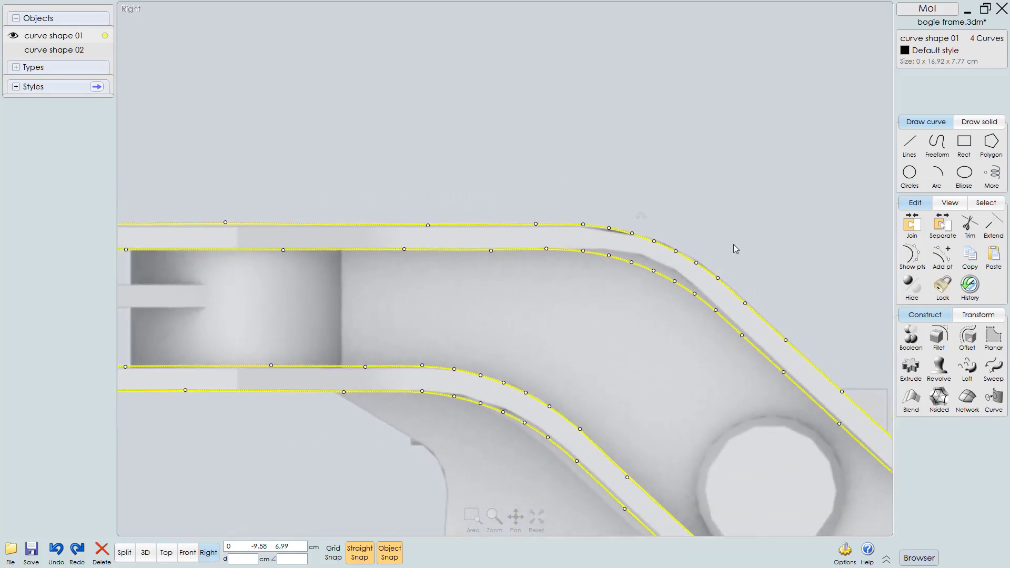
right_drag(645, 279, 300, 176)
right_drag(582, 368, 510, 307)
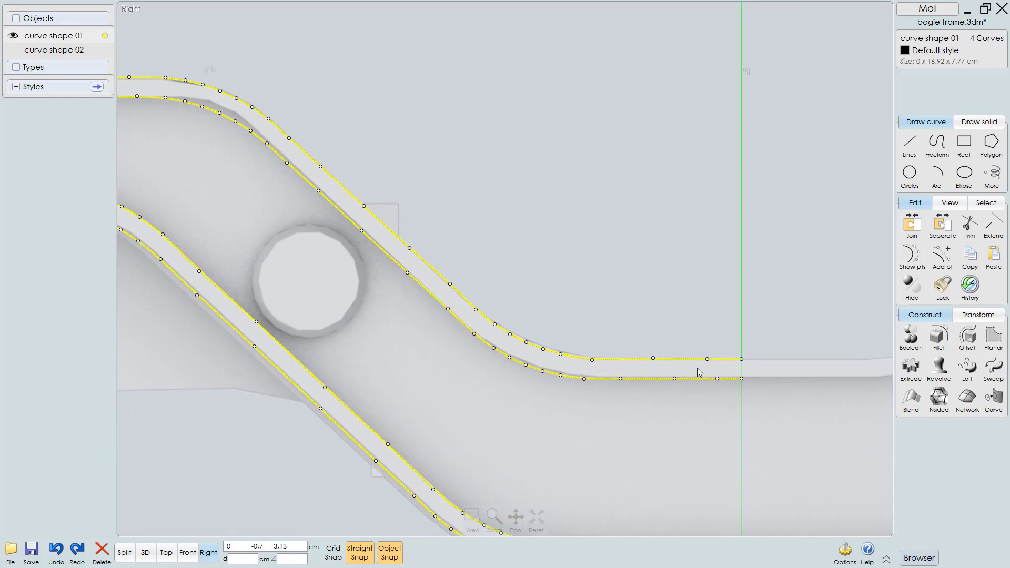
scroll(696, 368, up, 3)
right_drag(791, 395, 735, 377)
scroll(735, 376, up, 3)
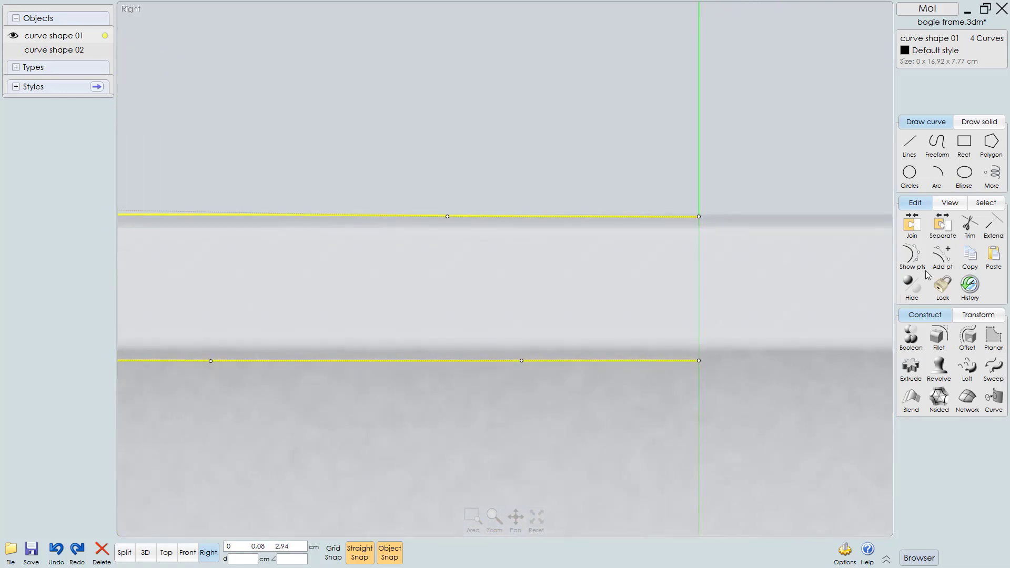
scroll(753, 324, down, 5)
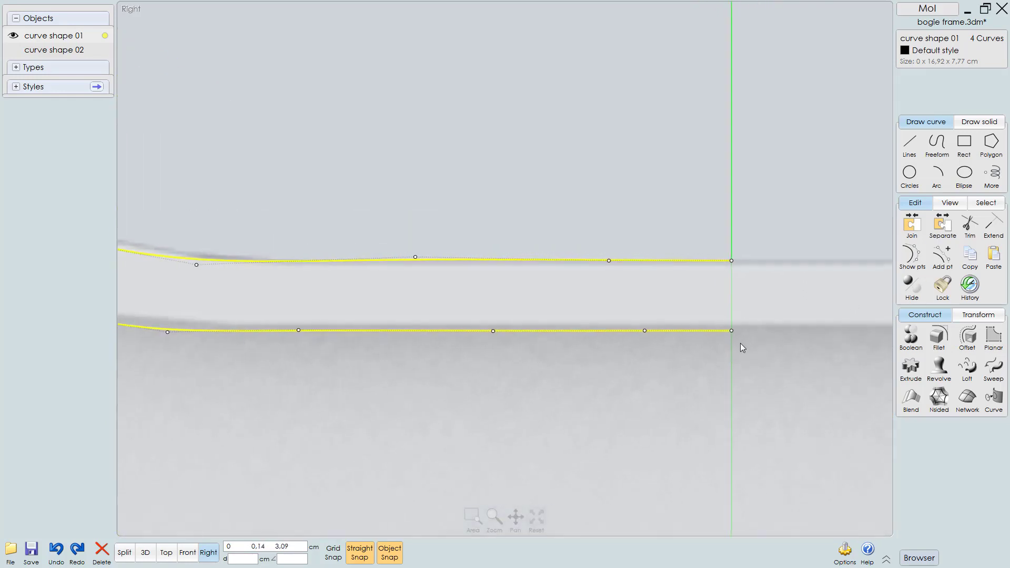
scroll(679, 382, down, 4)
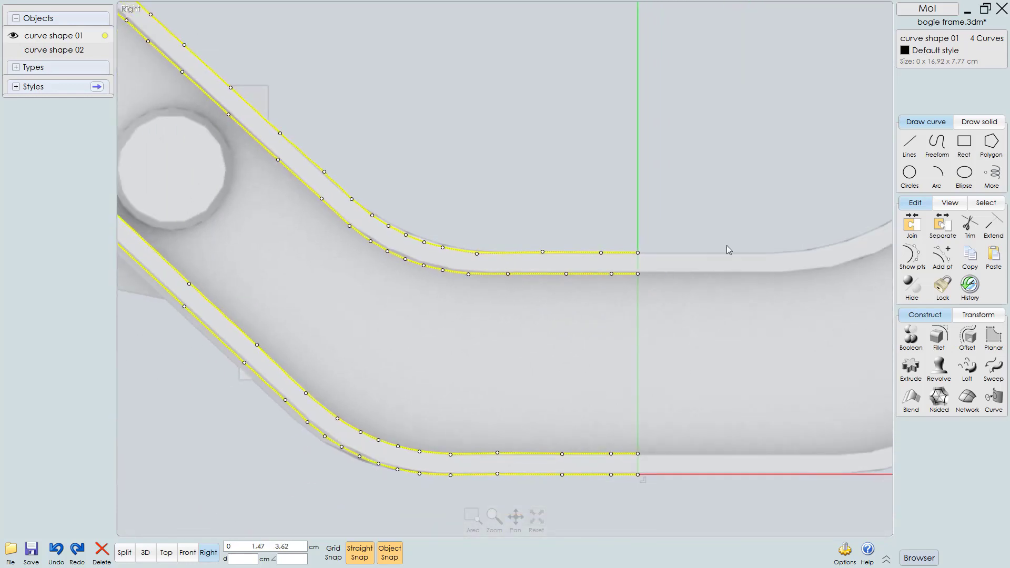
Step: Move the end points of all four flange curves at the centre axis horizontally, slightly beyond the axis
drag(727, 245, 627, 497)
click(711, 271)
drag(733, 216, 624, 537)
scroll(676, 258, up, 4)
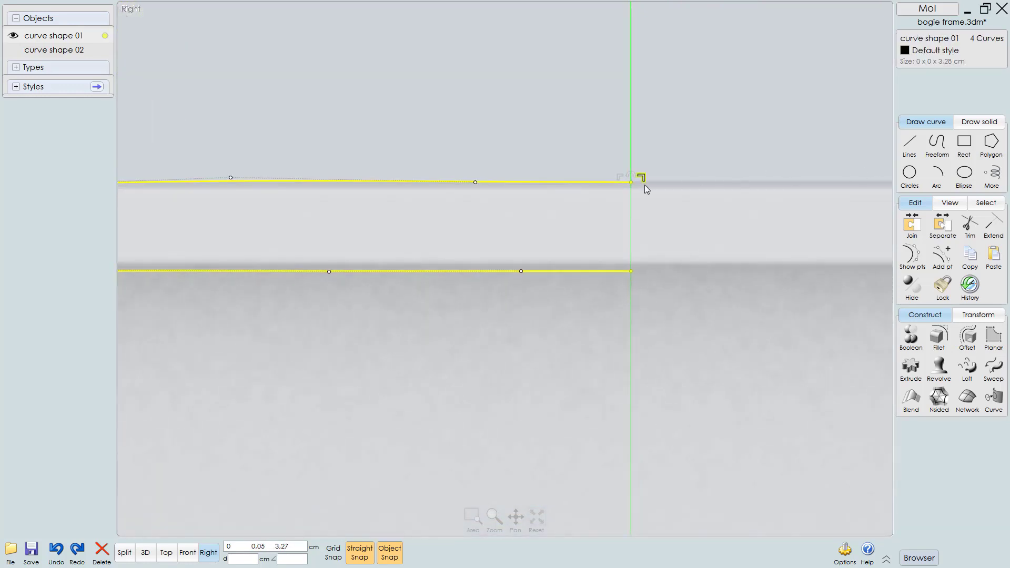
drag(633, 183, 687, 184)
scroll(698, 208, down, 5)
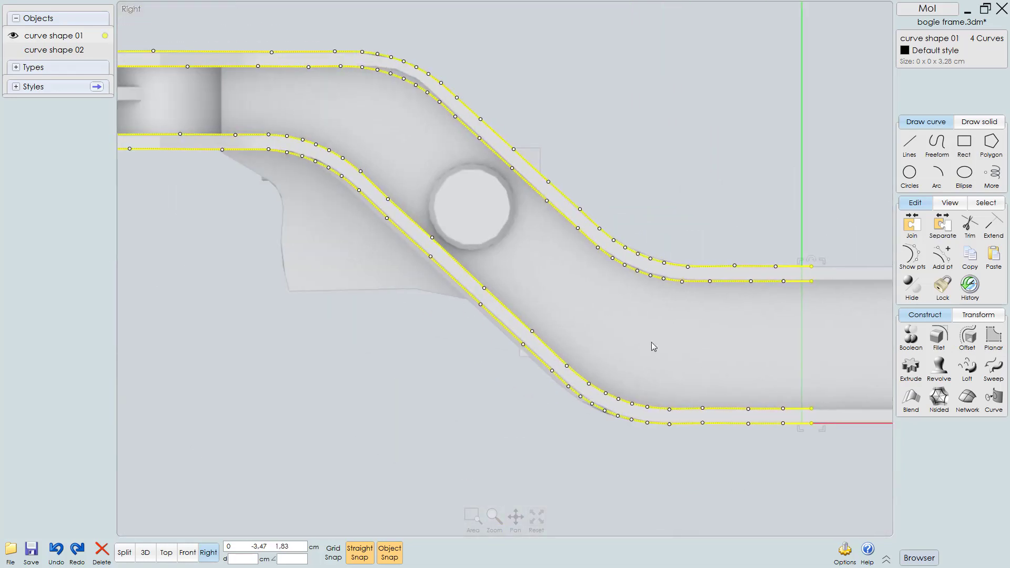
middle_drag(633, 334, 680, 387)
scroll(636, 347, down, 1)
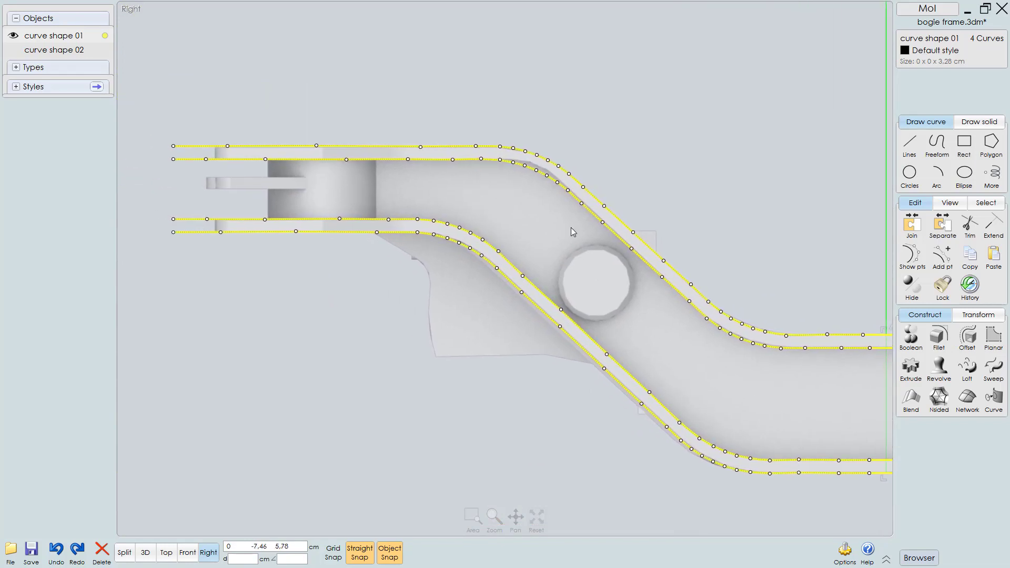
middle_drag(571, 230, 626, 327)
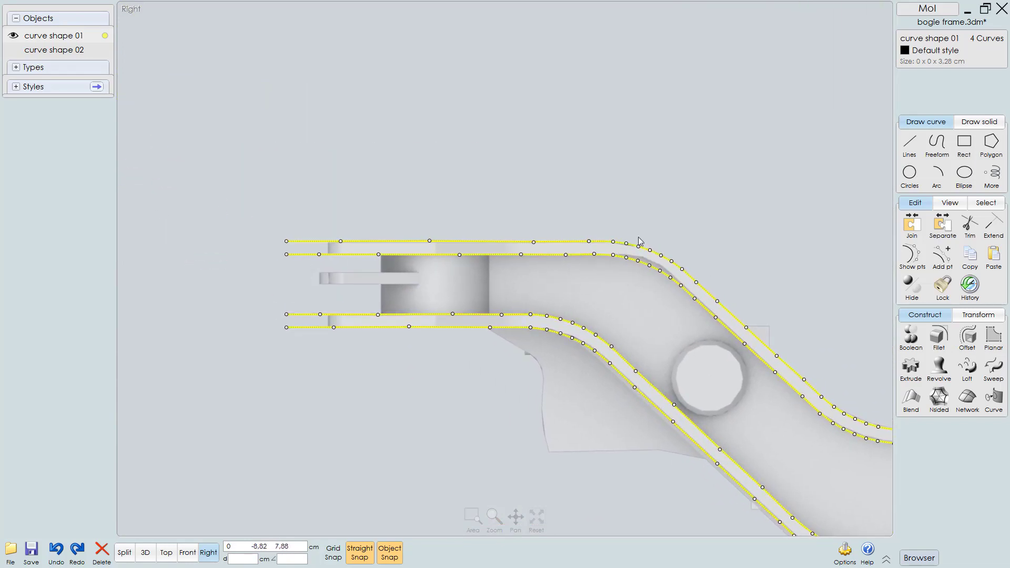
Step: Examine the control points along the straight outer ends of the four frame curves, and clear the curve selection
scroll(639, 241, up, 6)
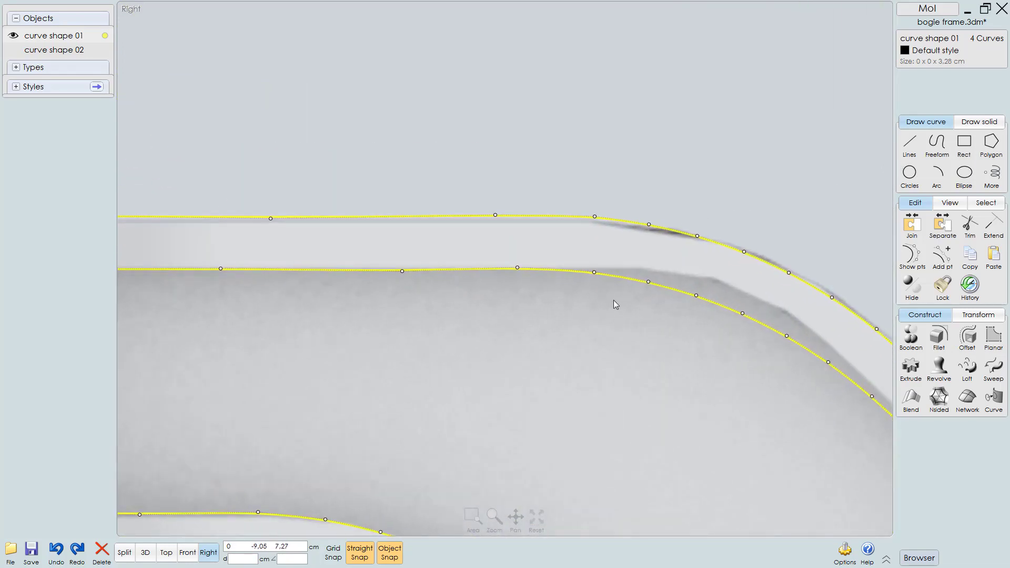
middle_drag(613, 301, 775, 297)
middle_drag(658, 321, 708, 331)
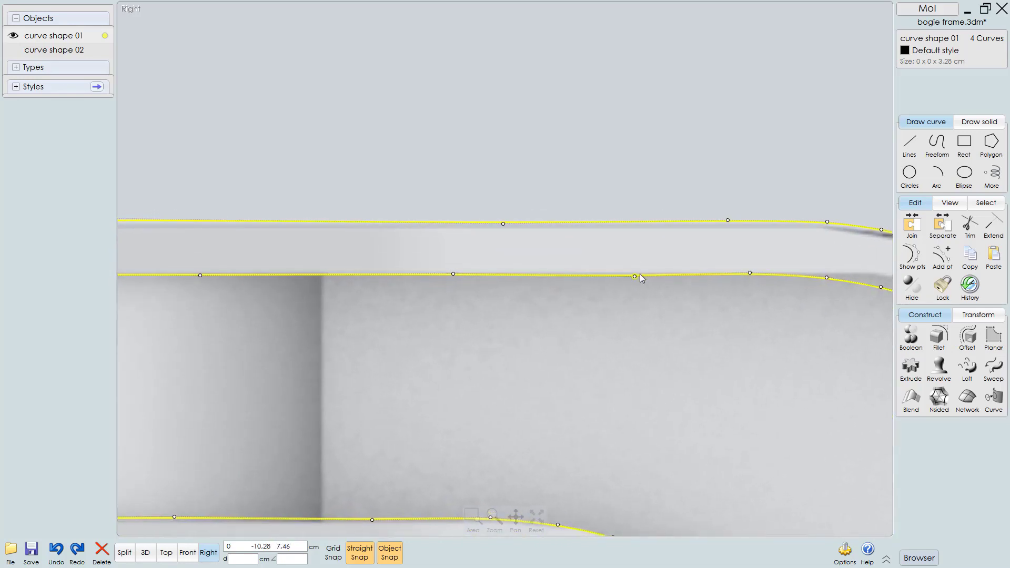
scroll(532, 321, down, 2)
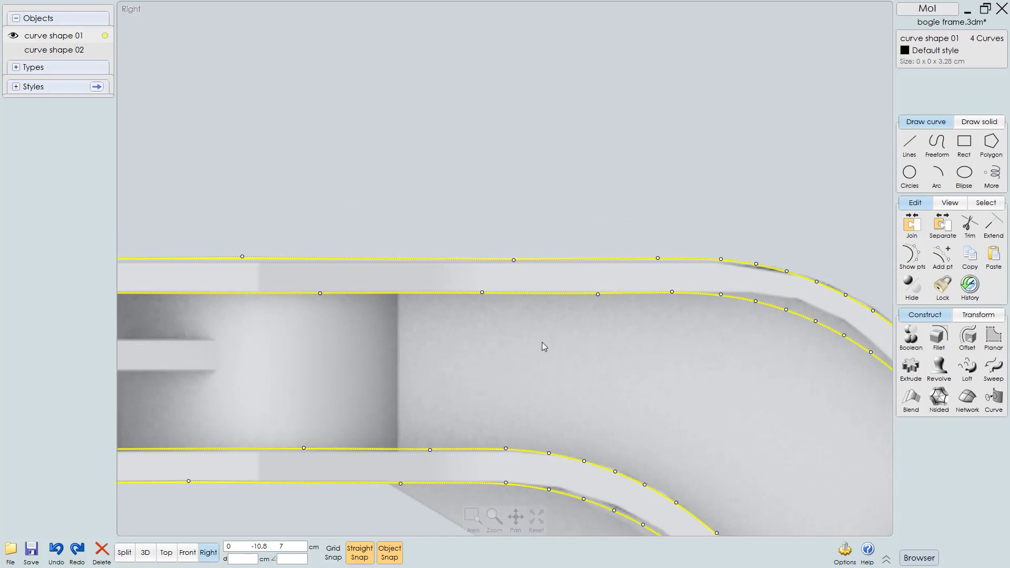
middle_drag(542, 342, 664, 350)
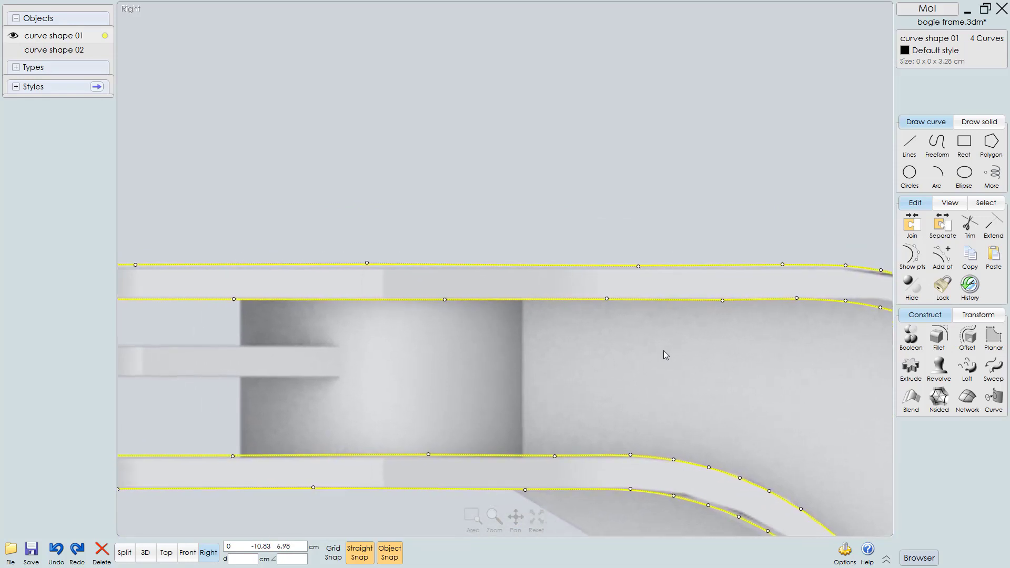
scroll(664, 351, down, 1)
click(579, 353)
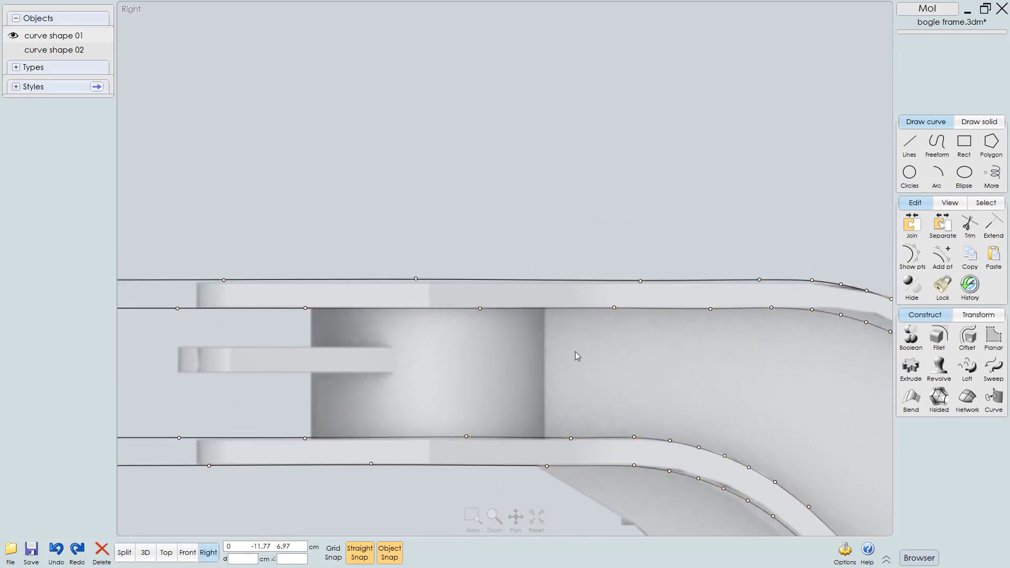
scroll(606, 354, down, 3)
Step: Flatten the control points along the straight outer end of the topmost curve onto one horizontal line
drag(246, 272, 785, 308)
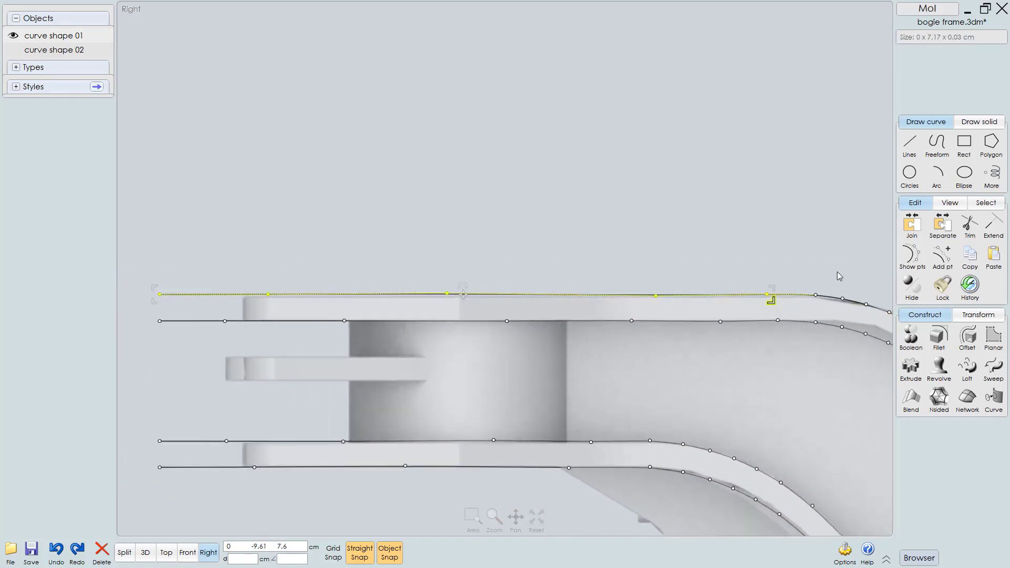
scroll(784, 306, up, 4)
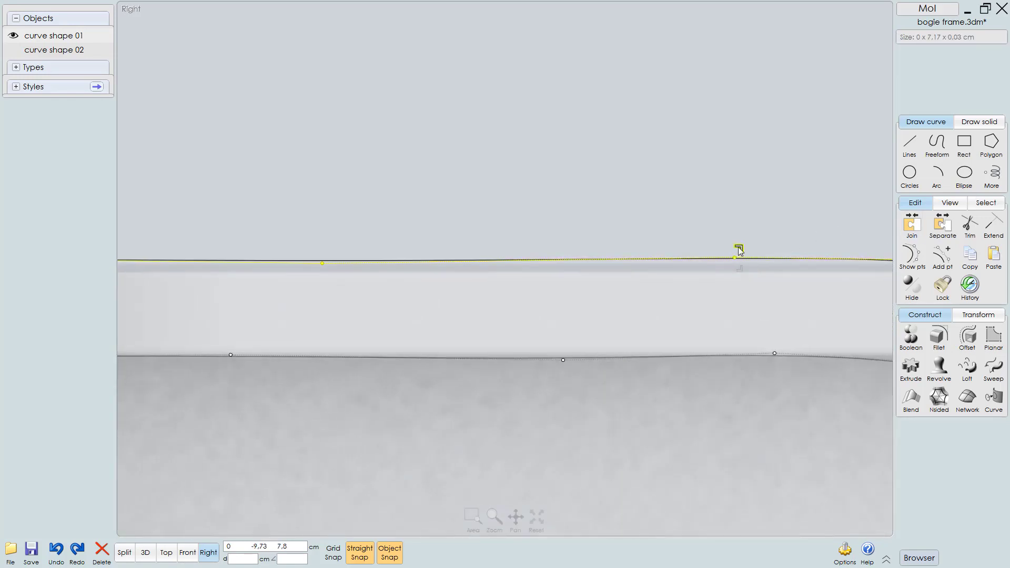
drag(738, 248, 741, 258)
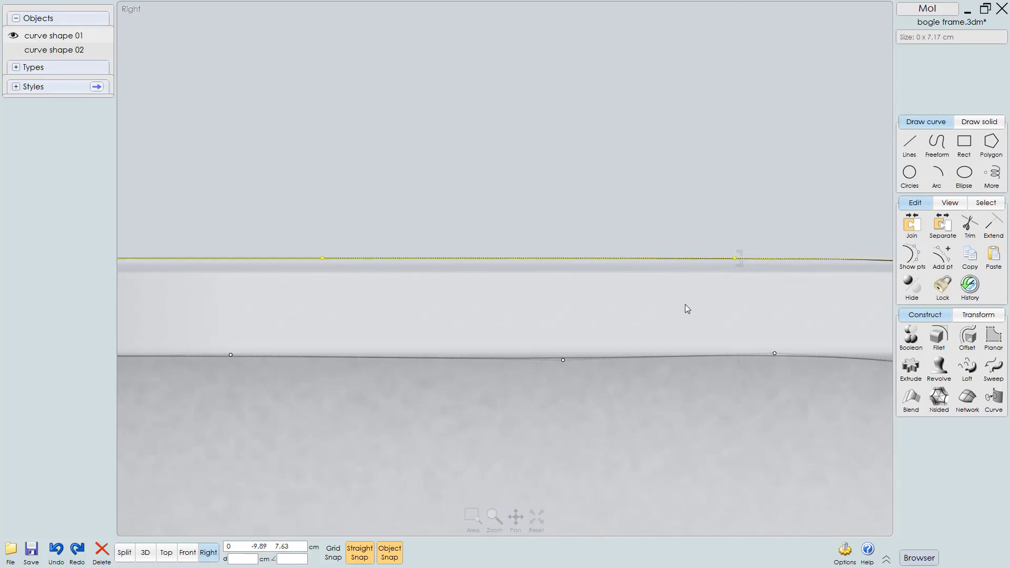
scroll(689, 316, down, 3)
scroll(626, 345, up, 3)
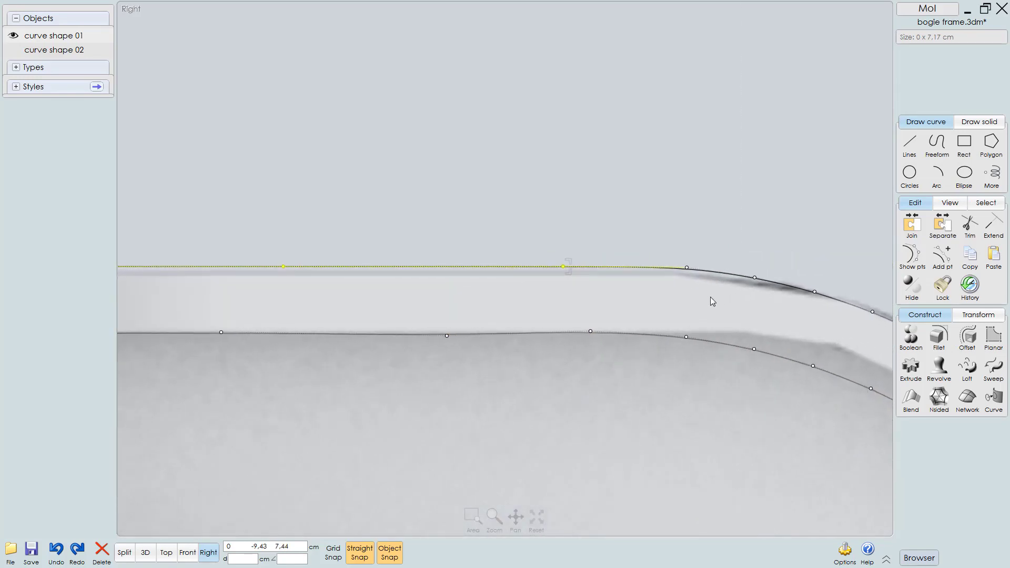
scroll(696, 317, down, 5)
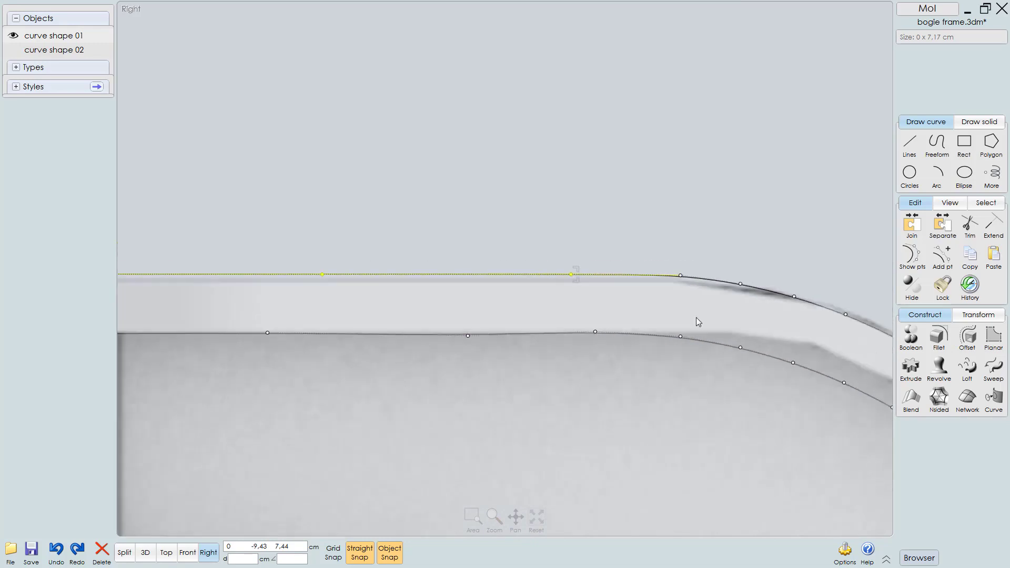
Step: Flatten the straight-end control points of the second curve from the top and align them by horizontal center with the first point before the bend
drag(266, 333, 763, 298)
scroll(773, 305, up, 4)
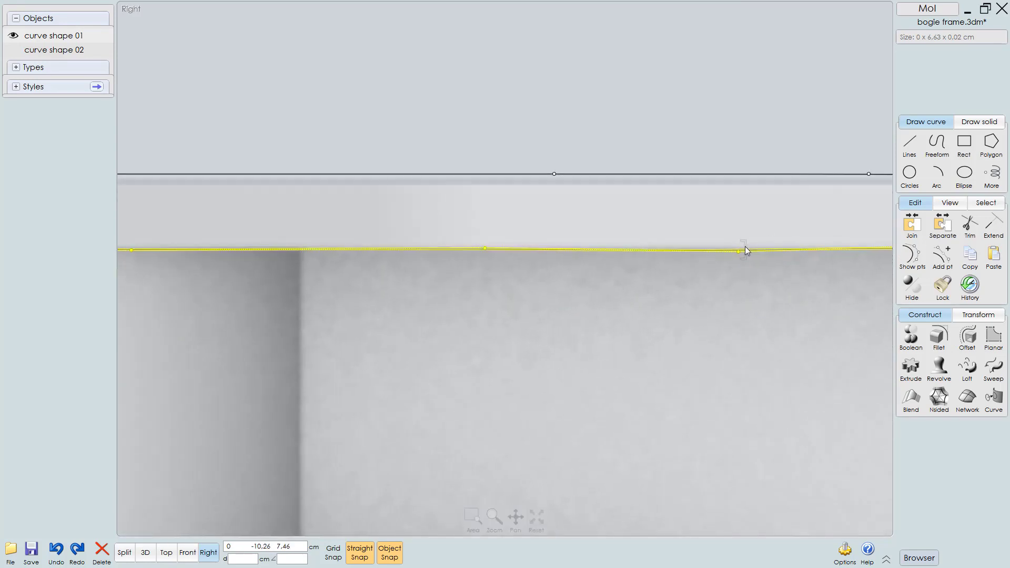
drag(744, 243, 745, 250)
scroll(388, 356, down, 3)
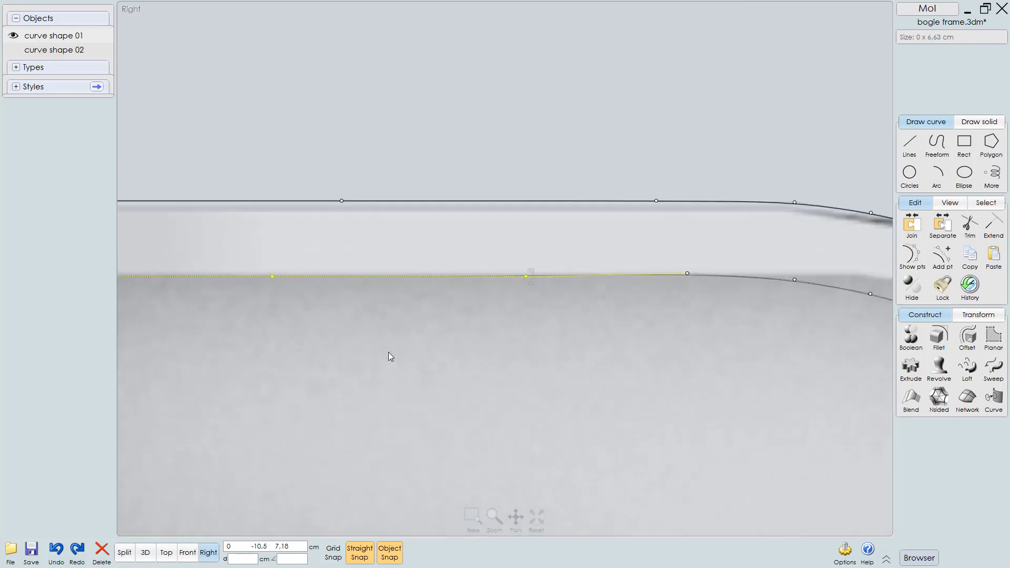
right_drag(436, 351, 508, 361)
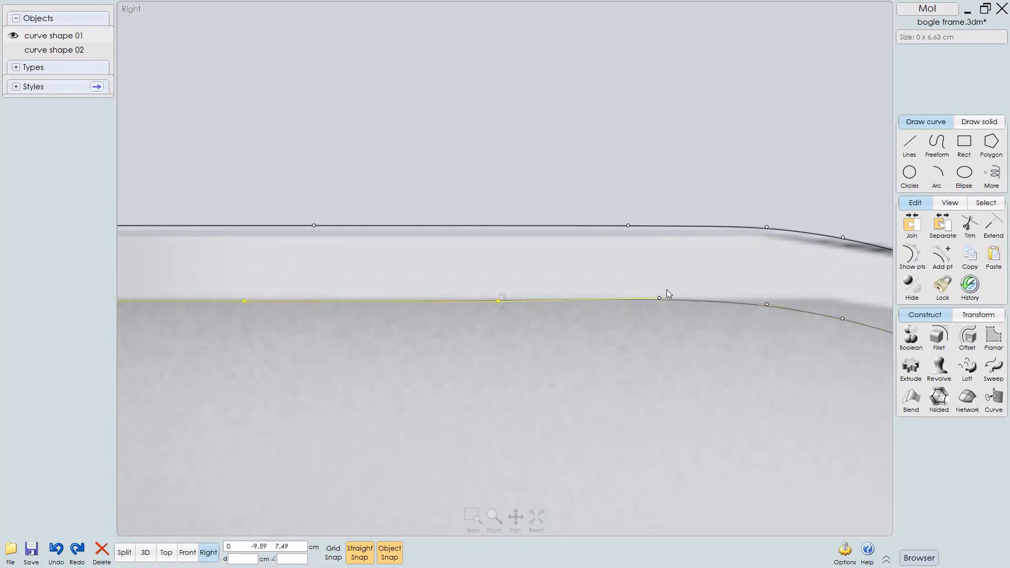
click(979, 315)
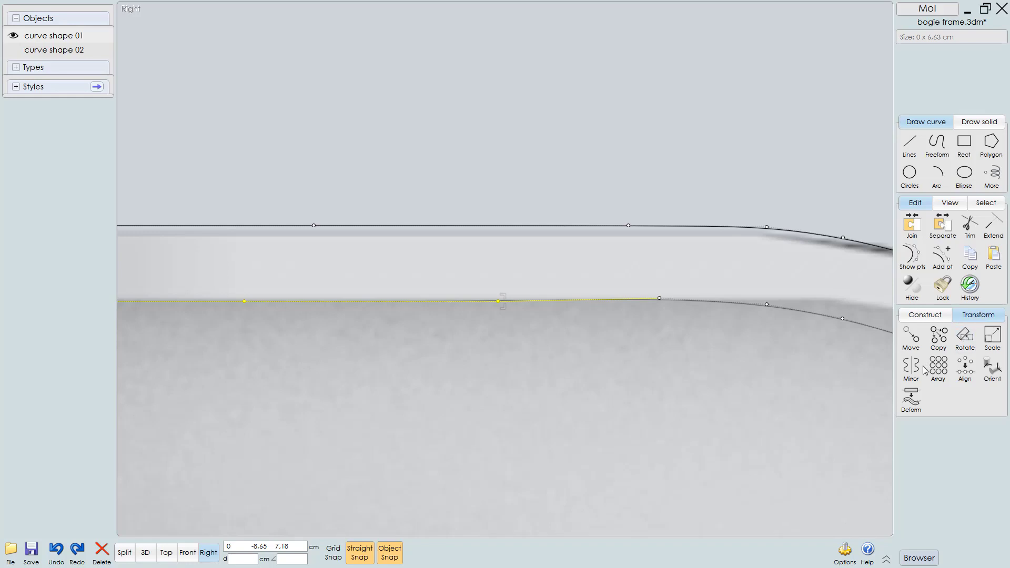
click(966, 369)
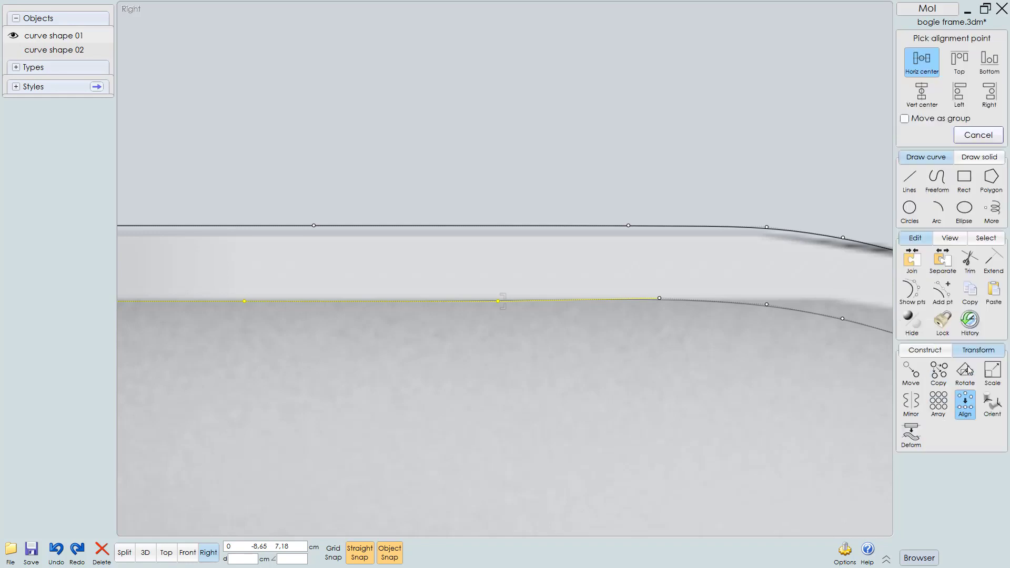
click(664, 301)
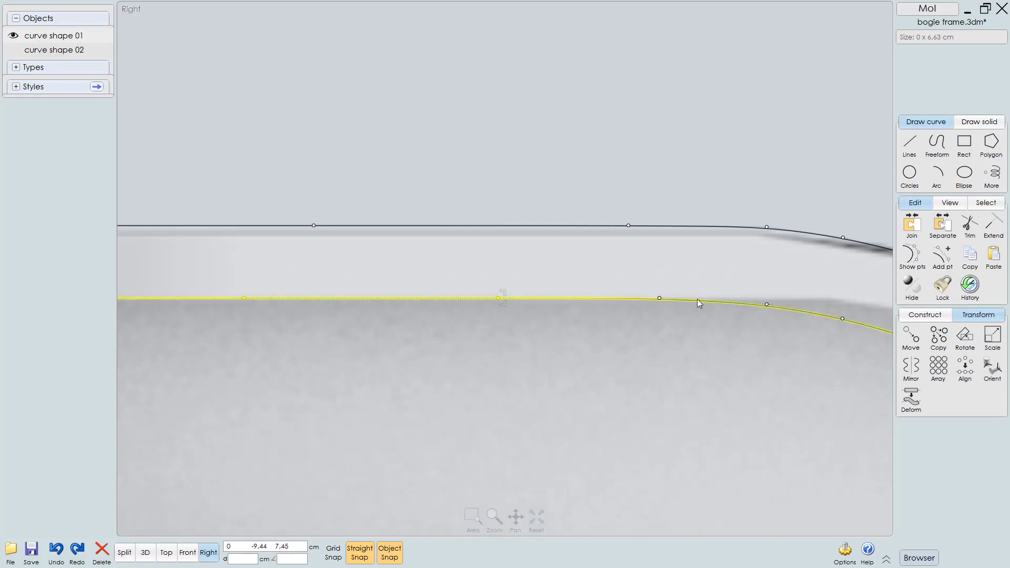
scroll(525, 308, down, 2)
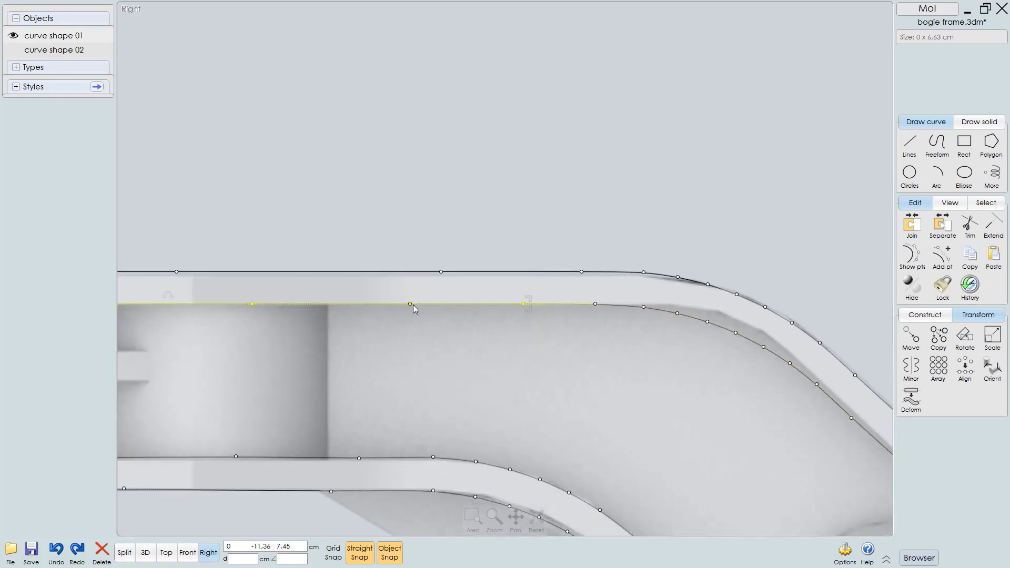
scroll(596, 321, down, 1)
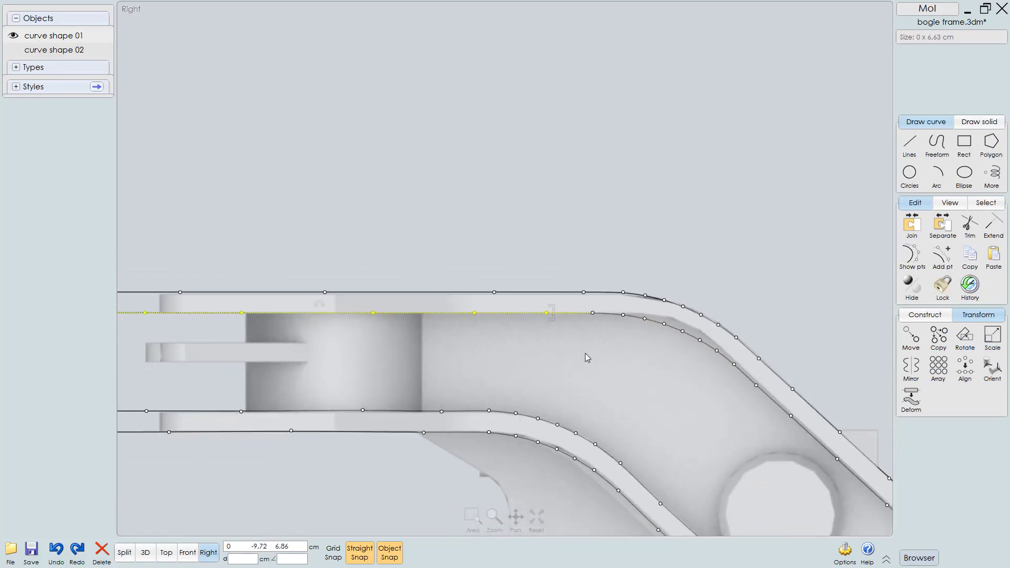
click(606, 352)
Step: Flatten the straight-end control points of the lower rail's upper curve and align them by horizontal center with the point where its bend starts
right_drag(406, 404, 592, 323)
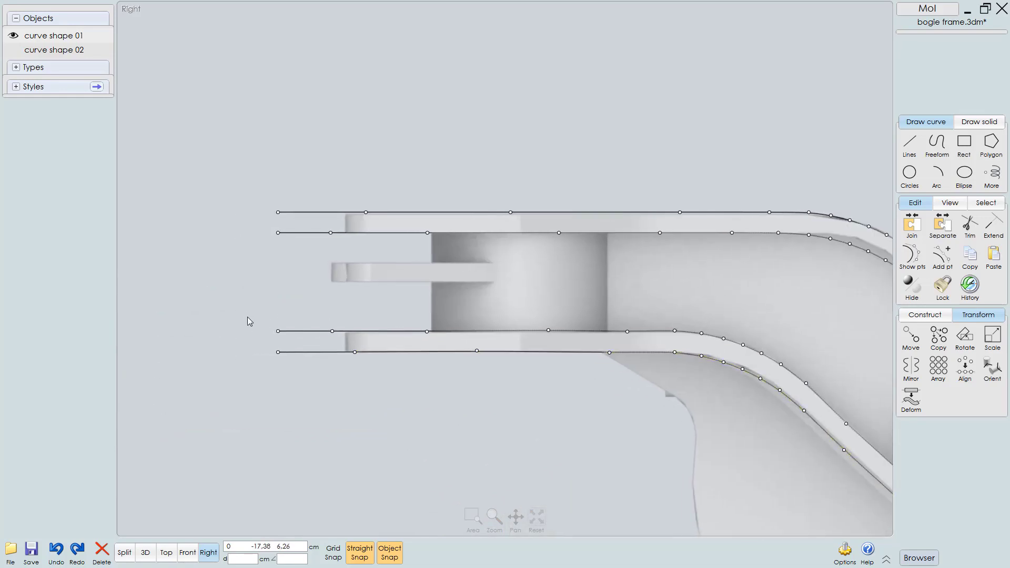
drag(248, 316, 653, 338)
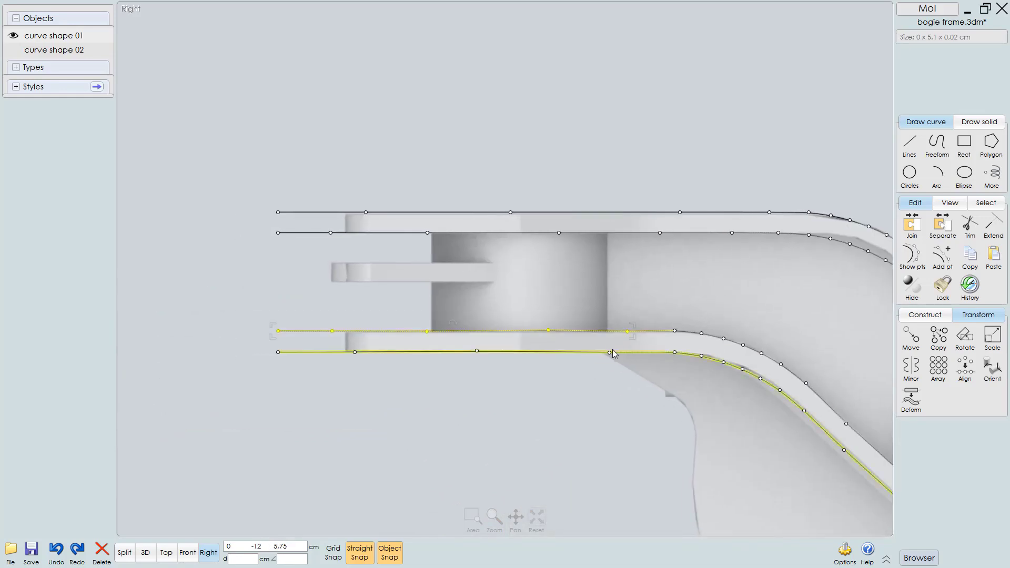
scroll(612, 350, up, 3)
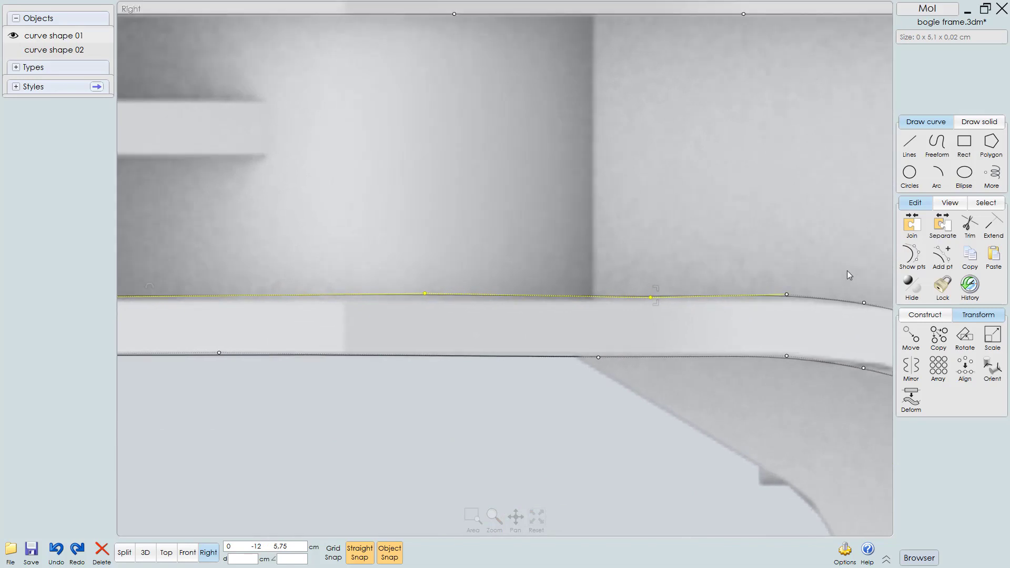
scroll(705, 319, up, 2)
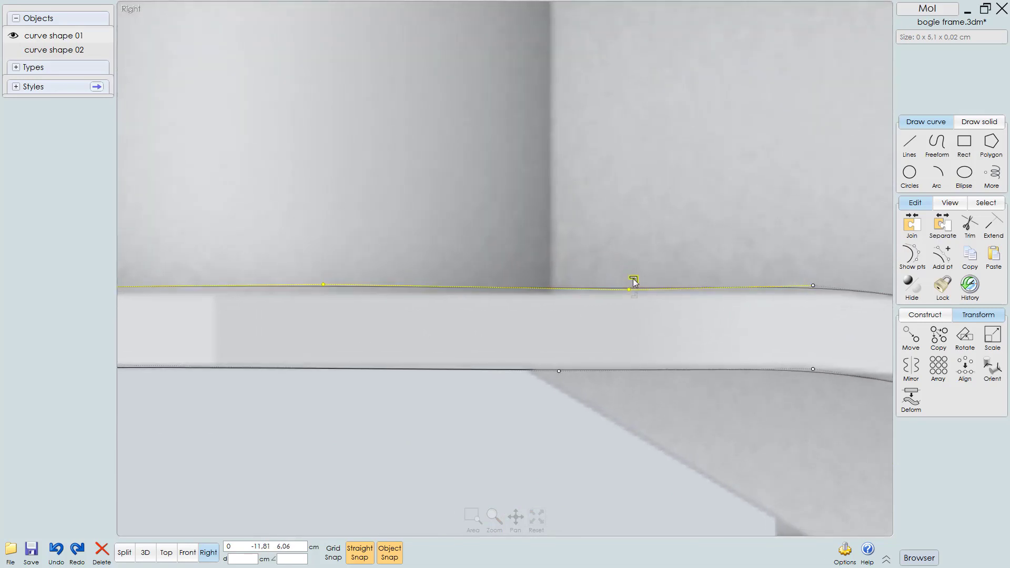
drag(634, 283, 634, 288)
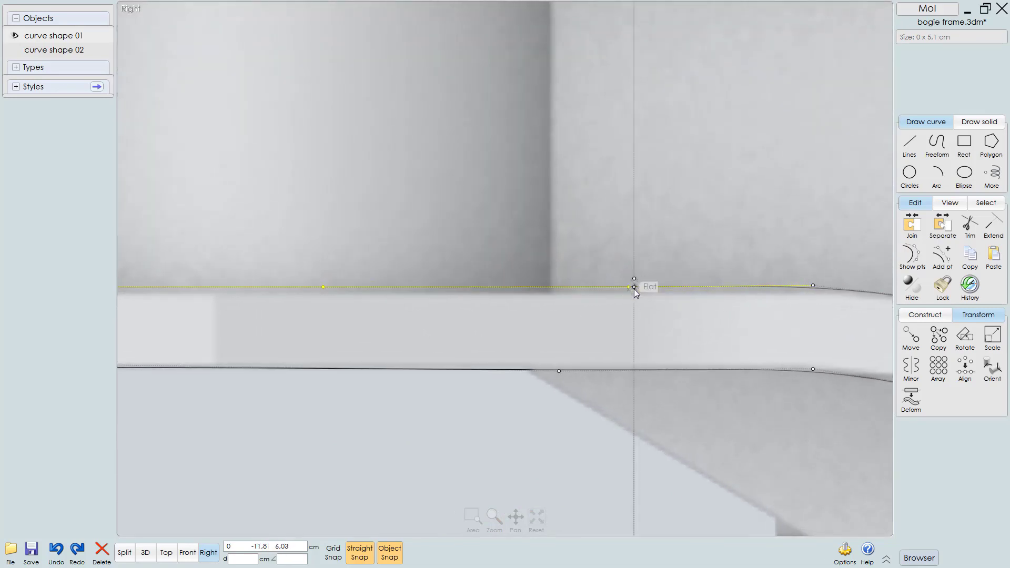
click(964, 366)
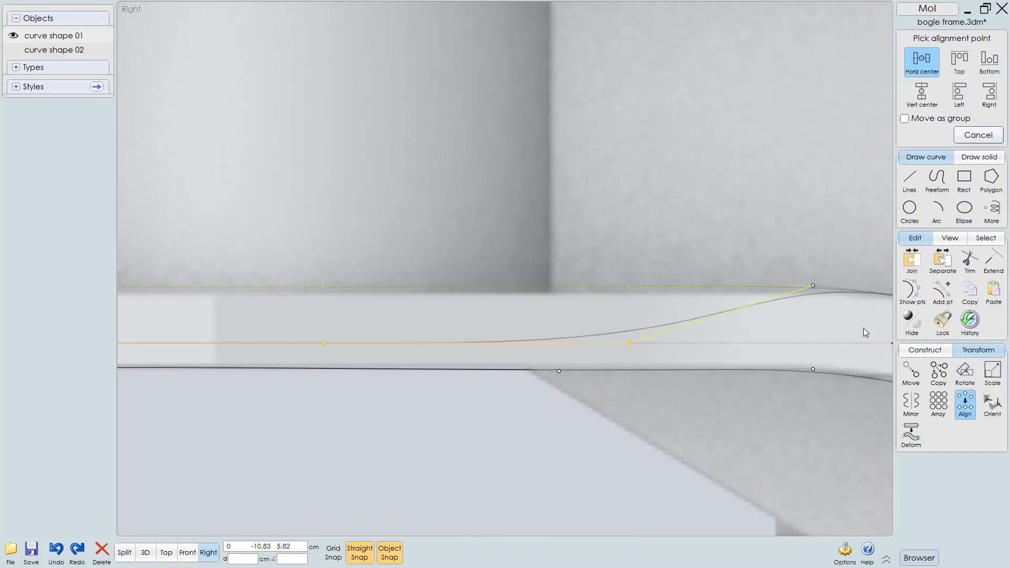
click(813, 289)
scroll(629, 327, down, 2)
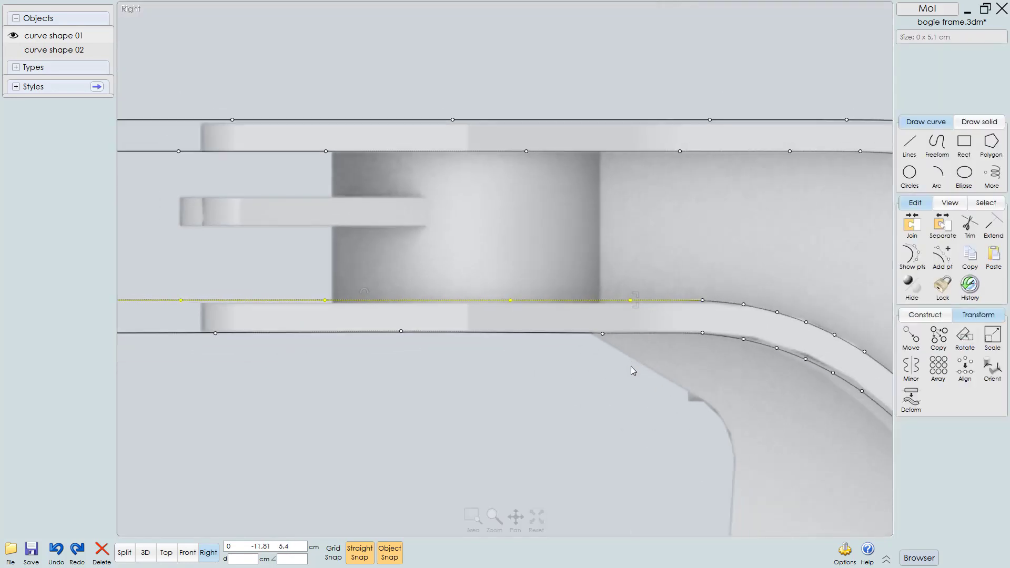
click(555, 394)
Step: Flatten the straight-end control points of the lowest curve and align them by horizontal center with the point where its bend starts
scroll(527, 389, down, 2)
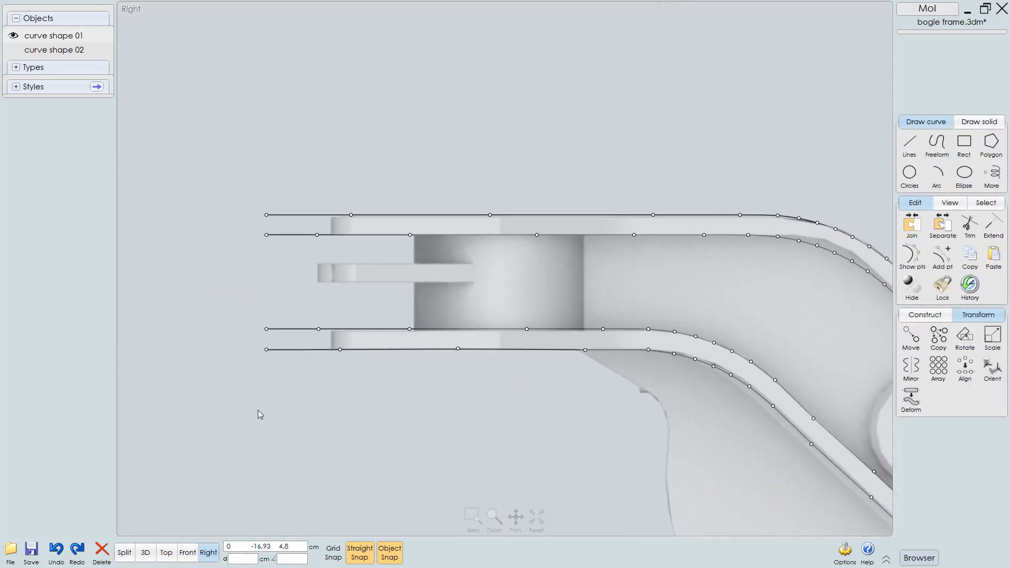
drag(308, 404, 619, 341)
scroll(742, 323, up, 5)
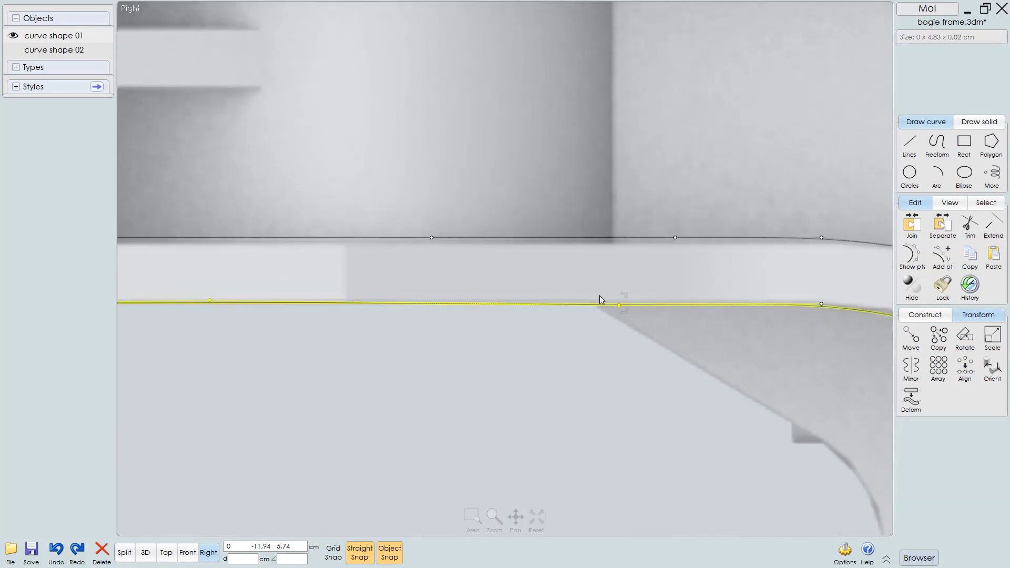
drag(624, 300, 625, 311)
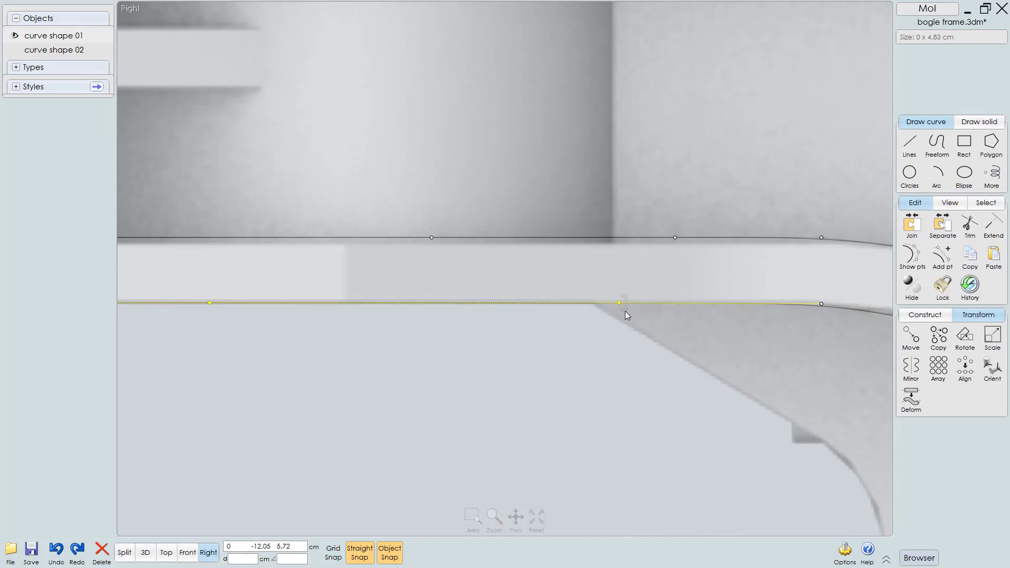
click(965, 367)
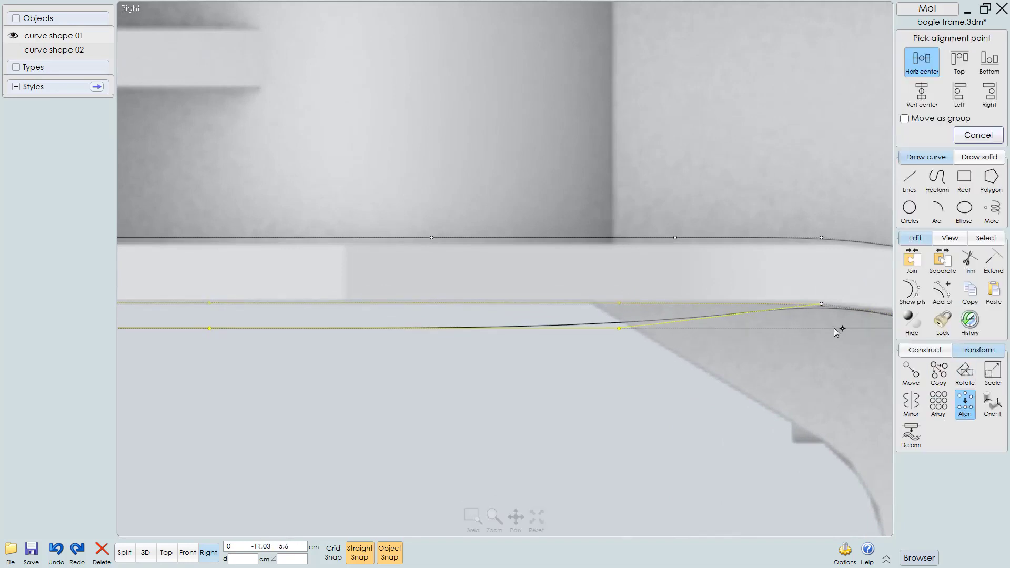
click(820, 305)
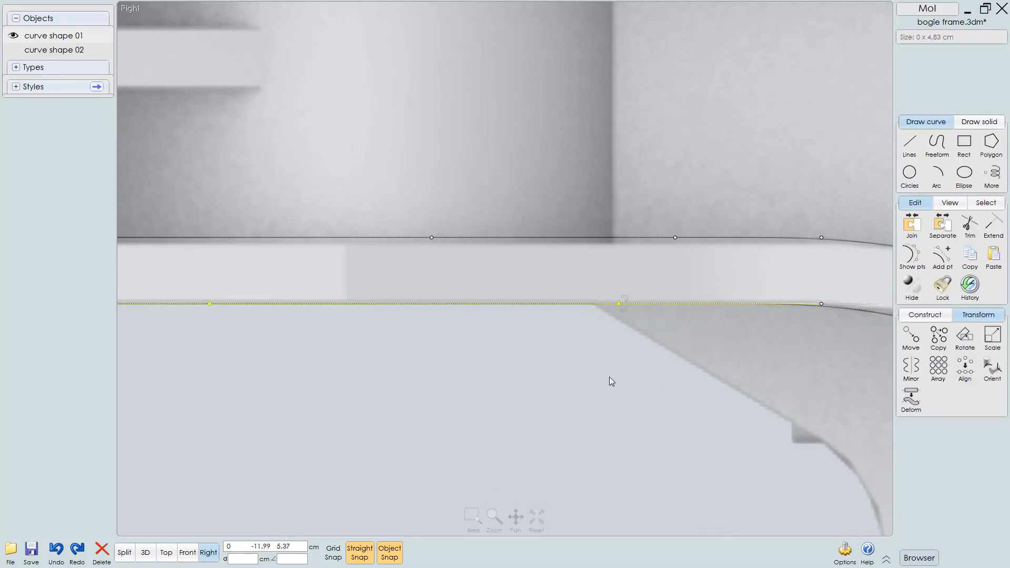
Step: Flatten the topmost curve's straight-section control points beside the centre axis and align them by horizontal center with the last bend point
scroll(609, 377, down, 5)
scroll(463, 375, down, 2)
right_drag(839, 437, 390, 371)
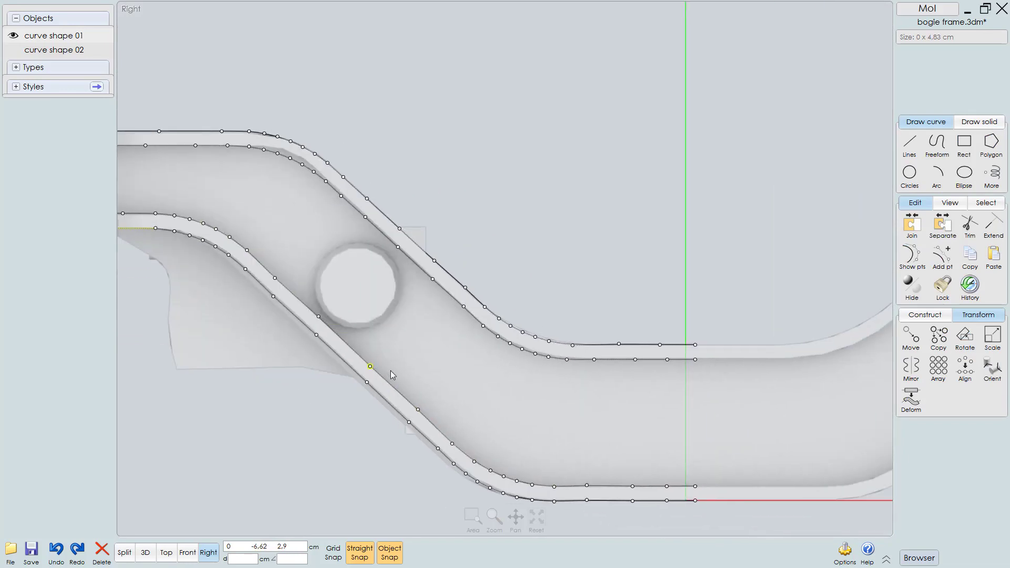
scroll(644, 380, up, 5)
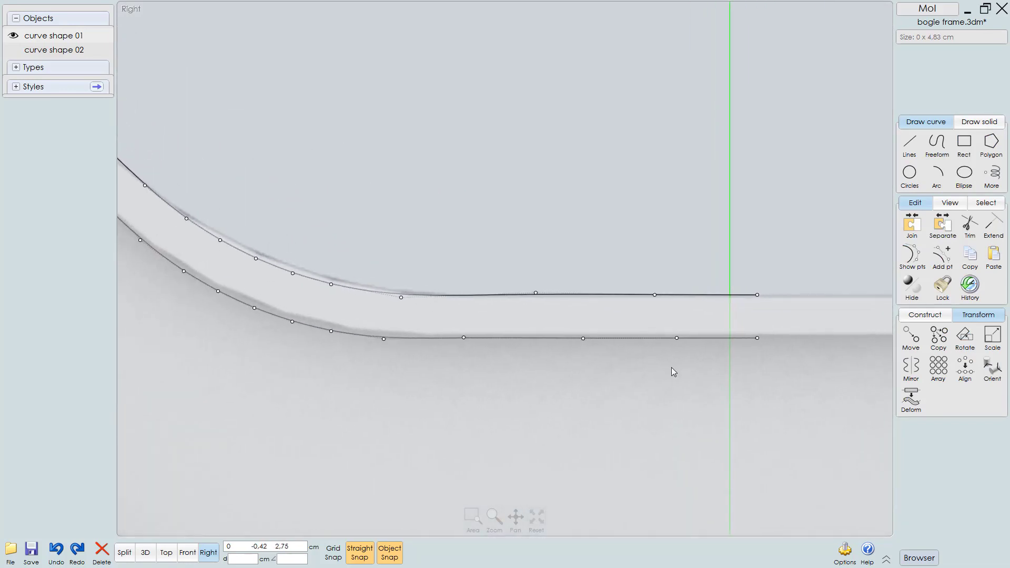
scroll(673, 371, up, 1)
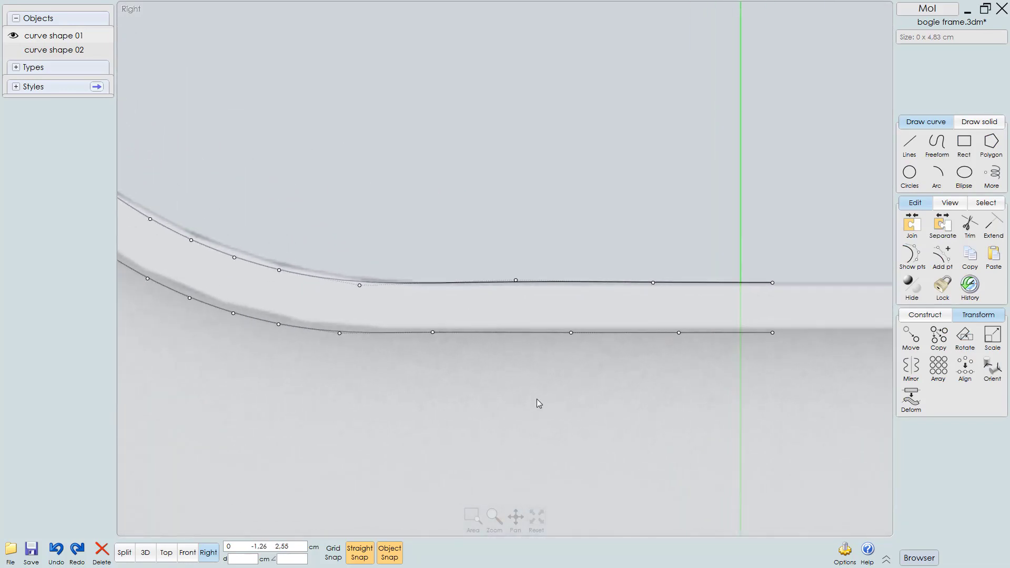
drag(489, 239, 807, 295)
scroll(782, 295, up, 1)
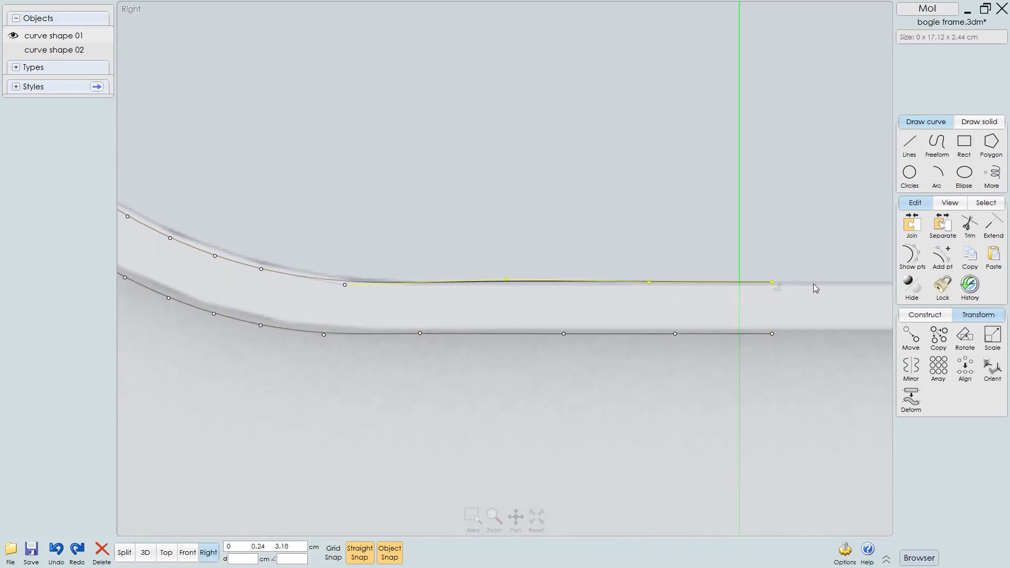
key(Escape)
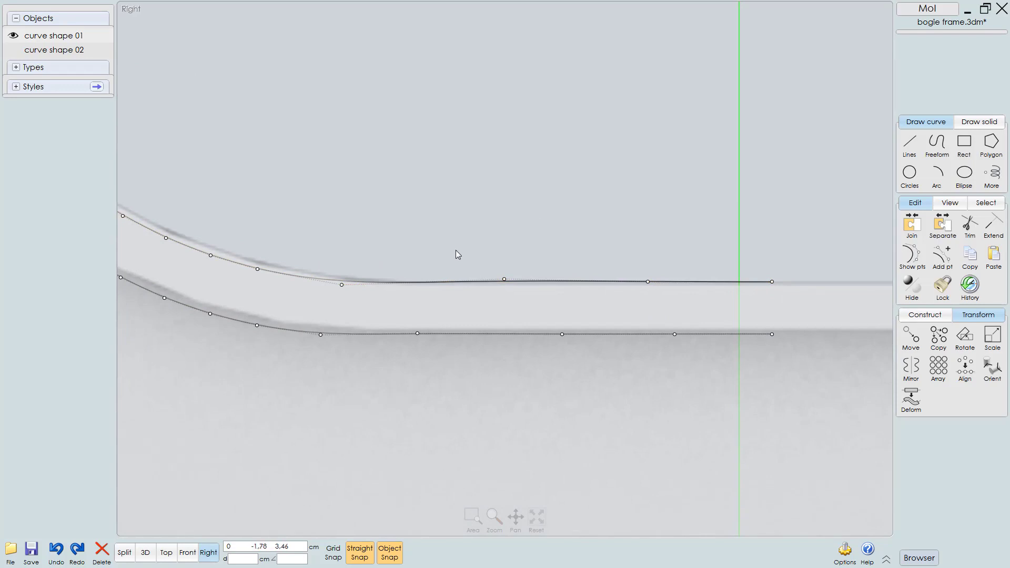
drag(456, 251, 835, 289)
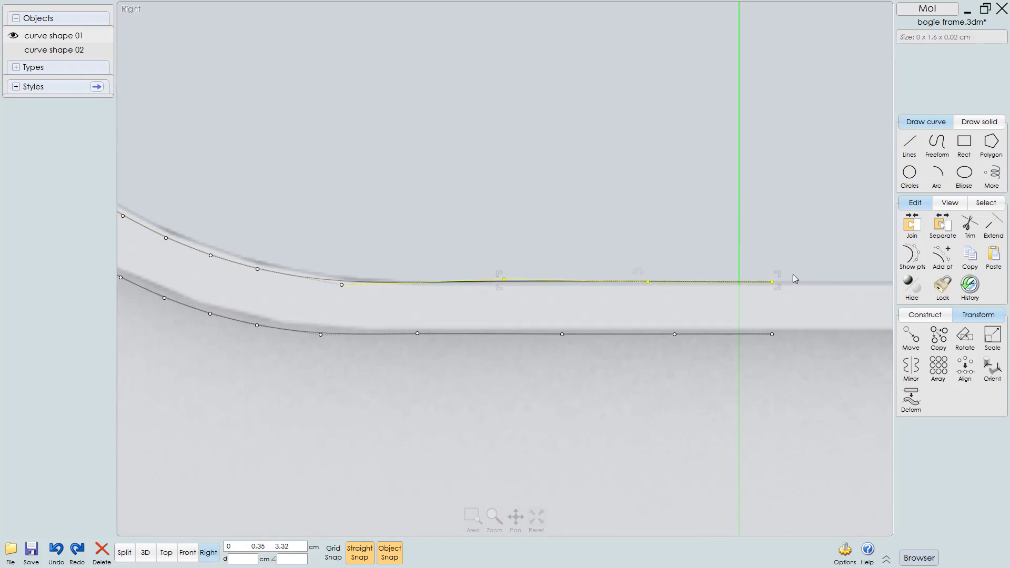
drag(772, 282, 773, 281)
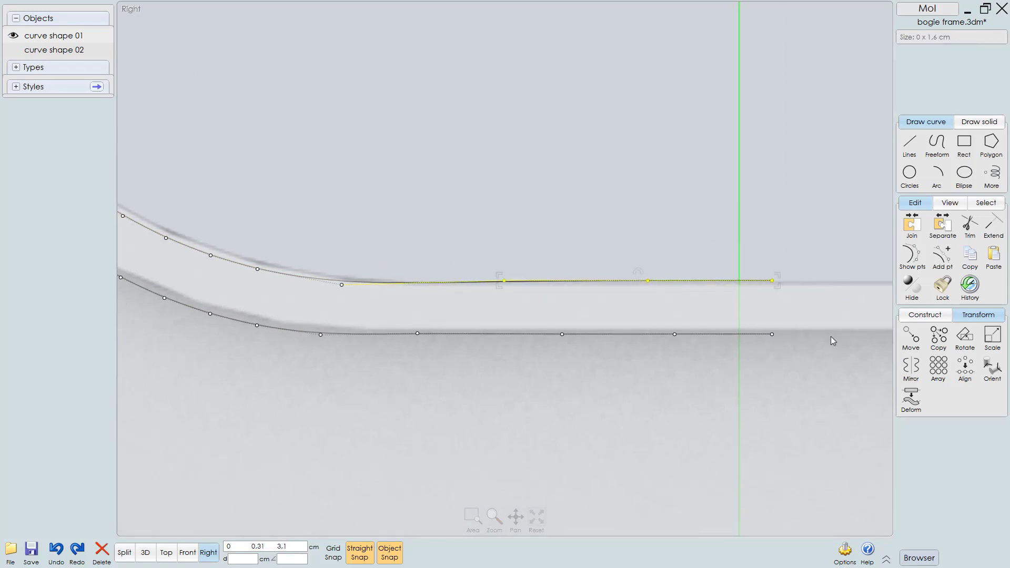
click(966, 369)
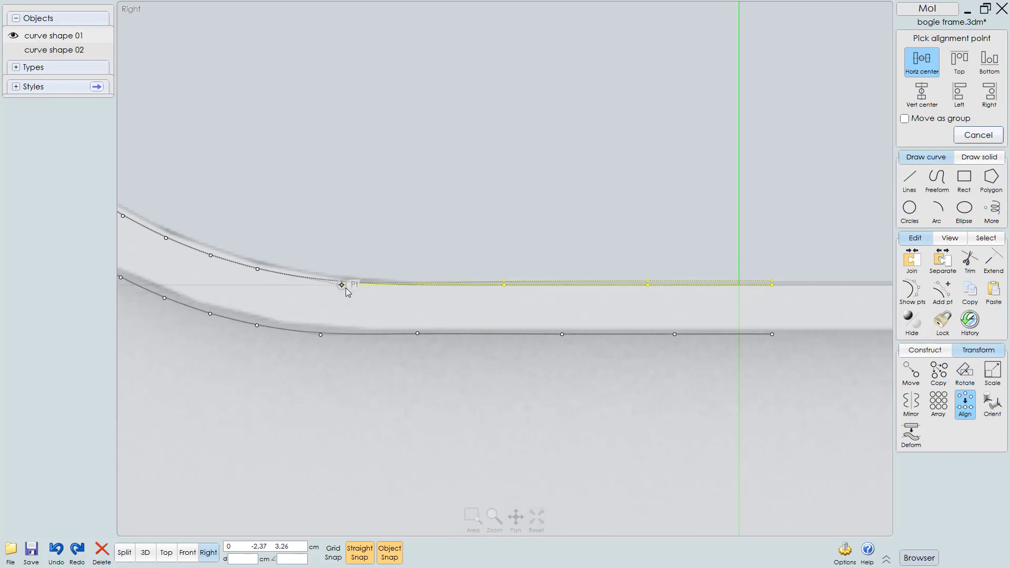
click(346, 288)
click(543, 402)
Step: Flatten the second curve's straight-section control points near the centre axis and align them by horizontal center with the adjacent bend point
drag(374, 381, 827, 328)
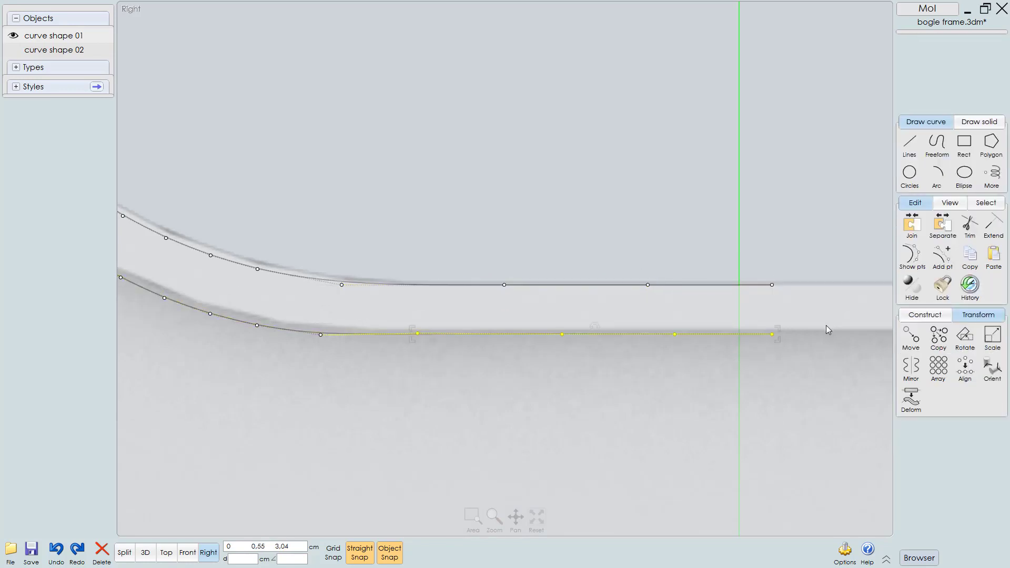
click(778, 331)
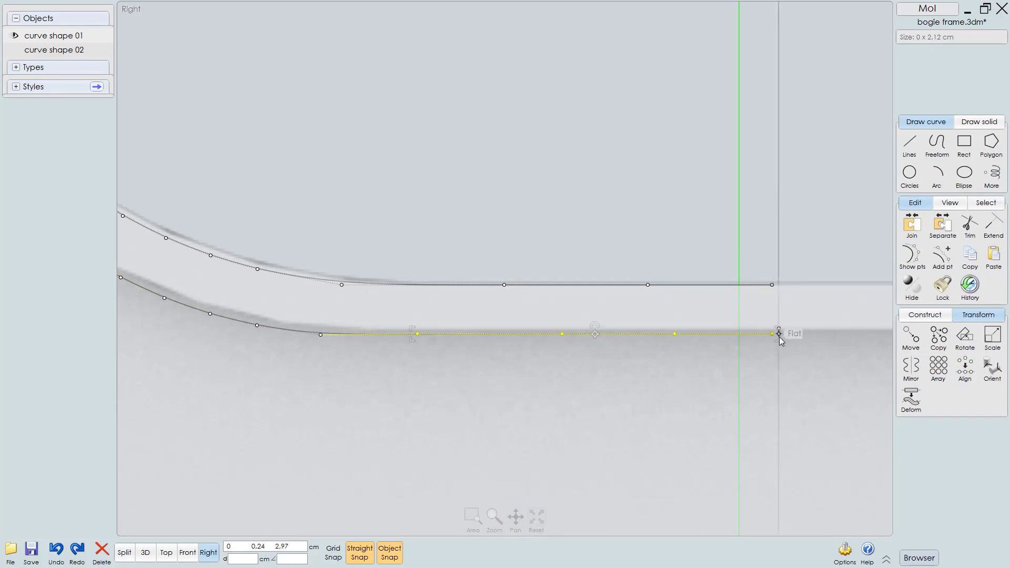
click(966, 371)
click(321, 335)
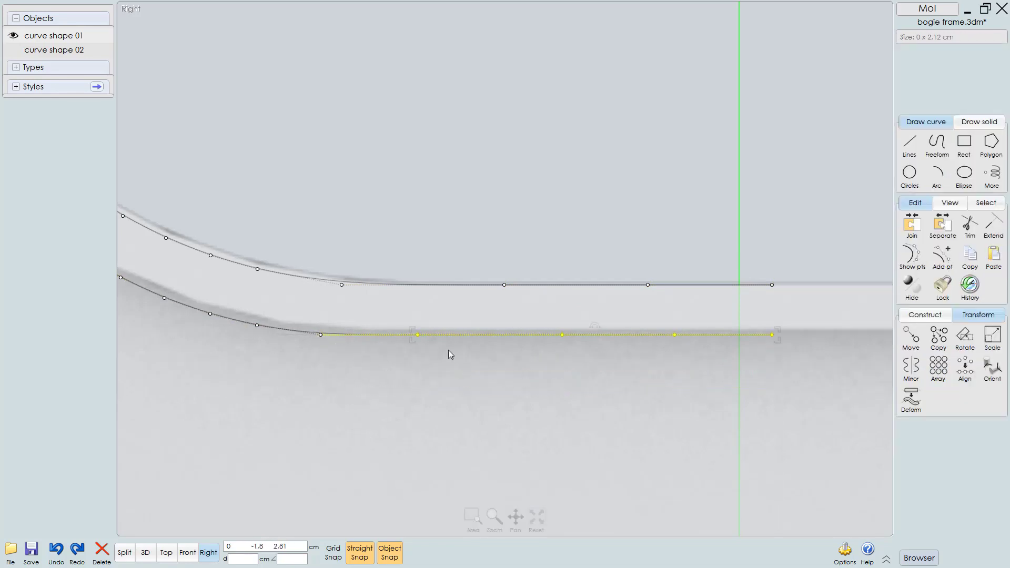
Step: Flatten the centre-side straight points of the lower rail's upper curve and align them by horizontal center with the bend's last point
scroll(448, 349, down, 4)
right_drag(426, 393, 444, 271)
scroll(509, 379, up, 3)
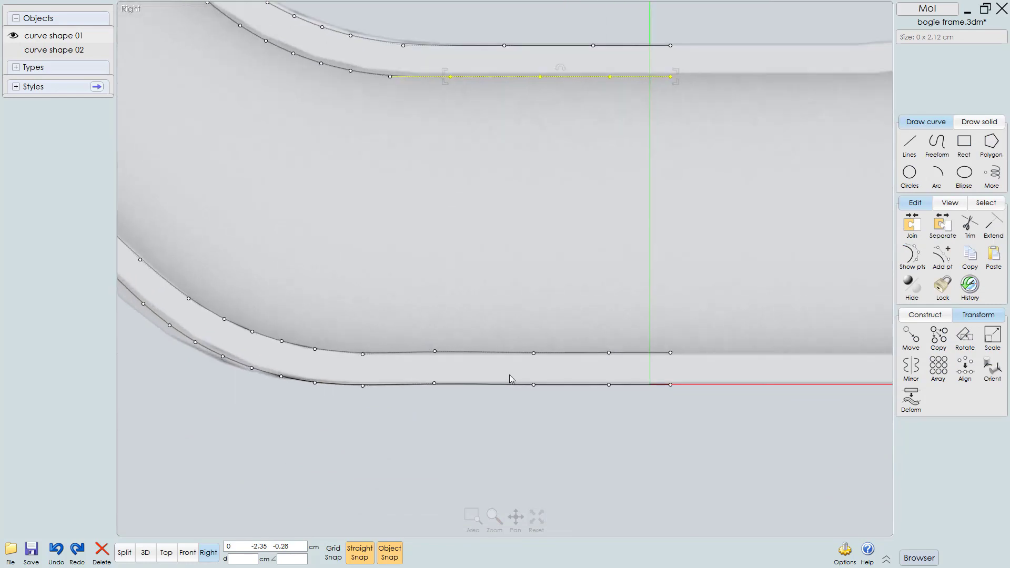
click(428, 327)
drag(412, 322, 705, 365)
scroll(717, 347, up, 3)
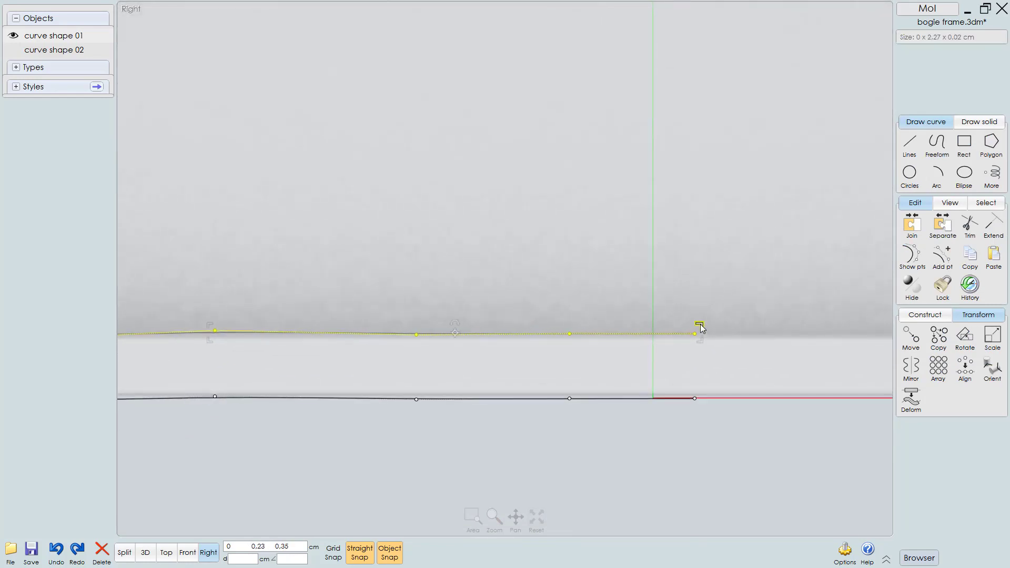
drag(701, 327, 701, 334)
scroll(704, 343, down, 3)
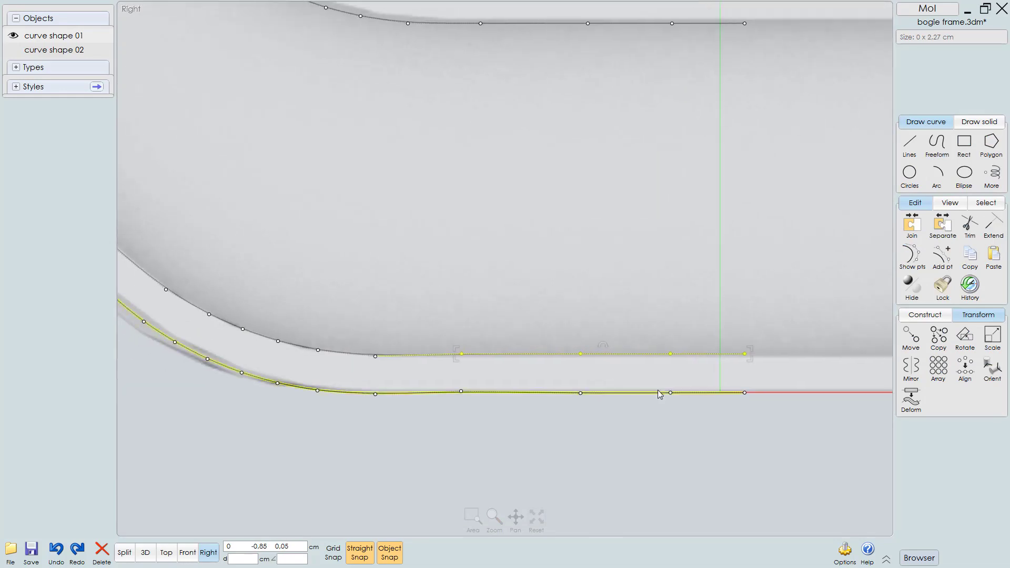
click(965, 369)
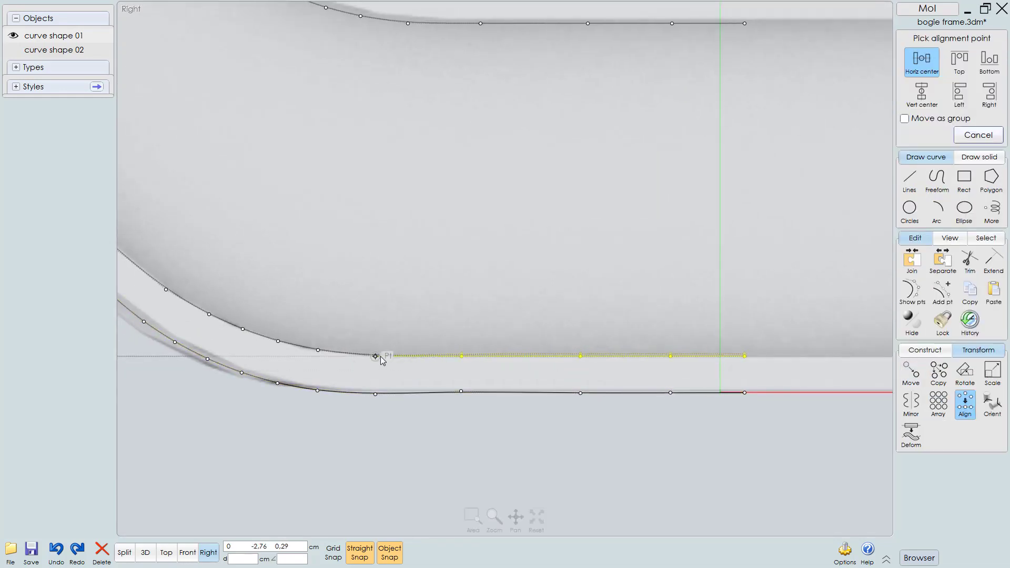
click(380, 355)
Step: Flatten the lowest curve's centre-side straight points and align them by horizontal center with the point where its bend ends
right_drag(460, 437, 354, 386)
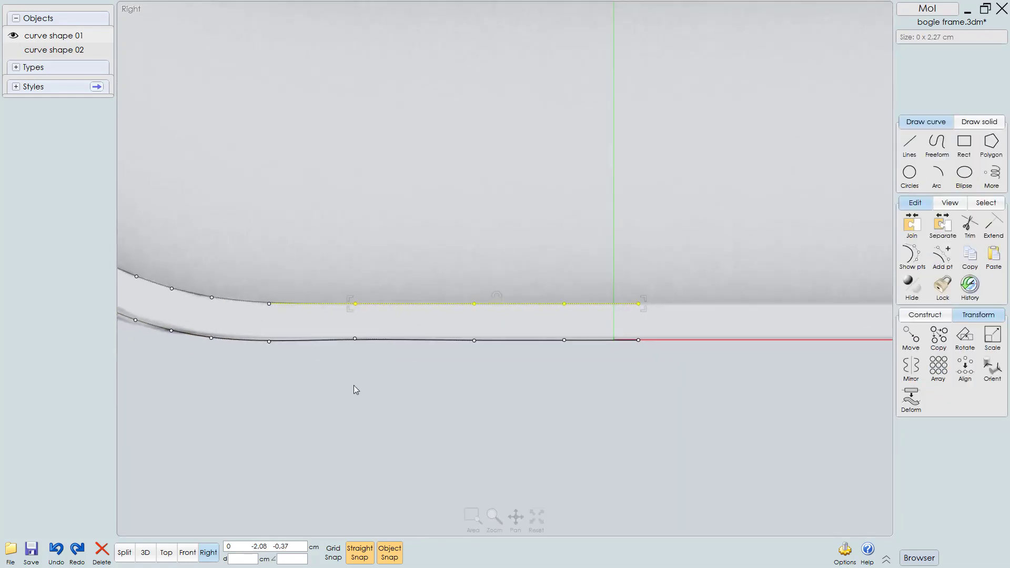
click(311, 357)
drag(619, 388, 794, 321)
scroll(616, 374, up, 2)
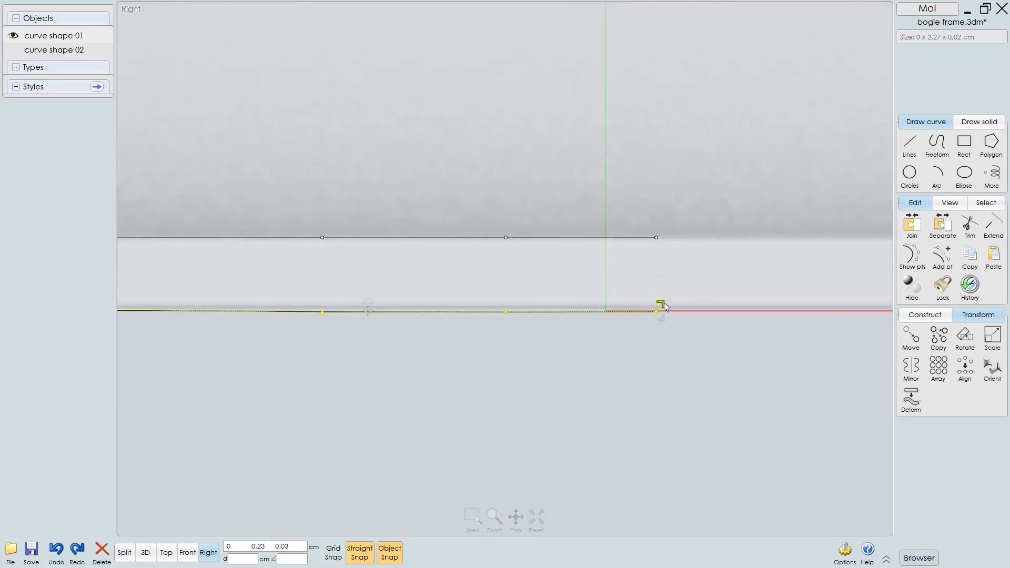
scroll(665, 361, down, 2)
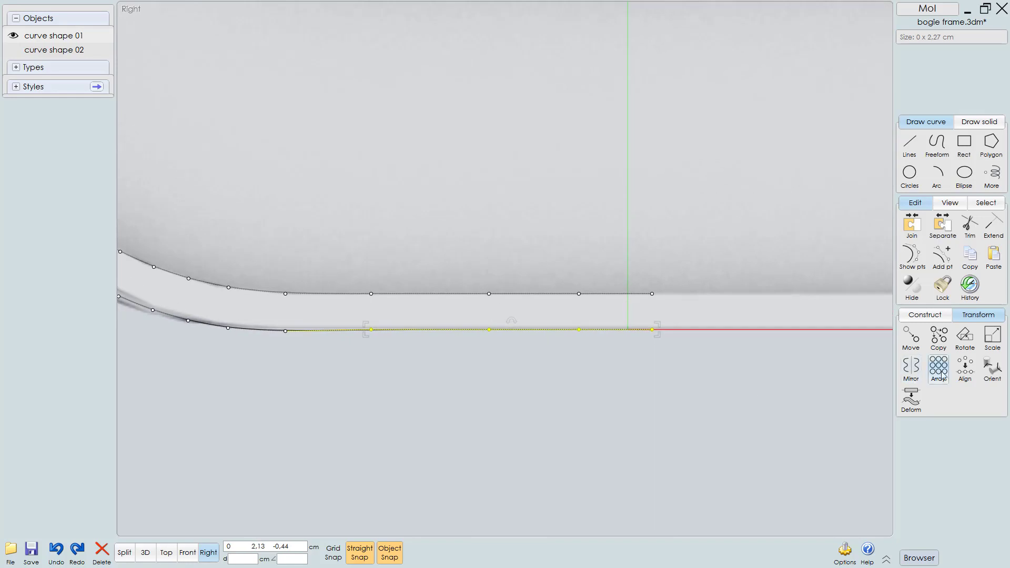
click(966, 369)
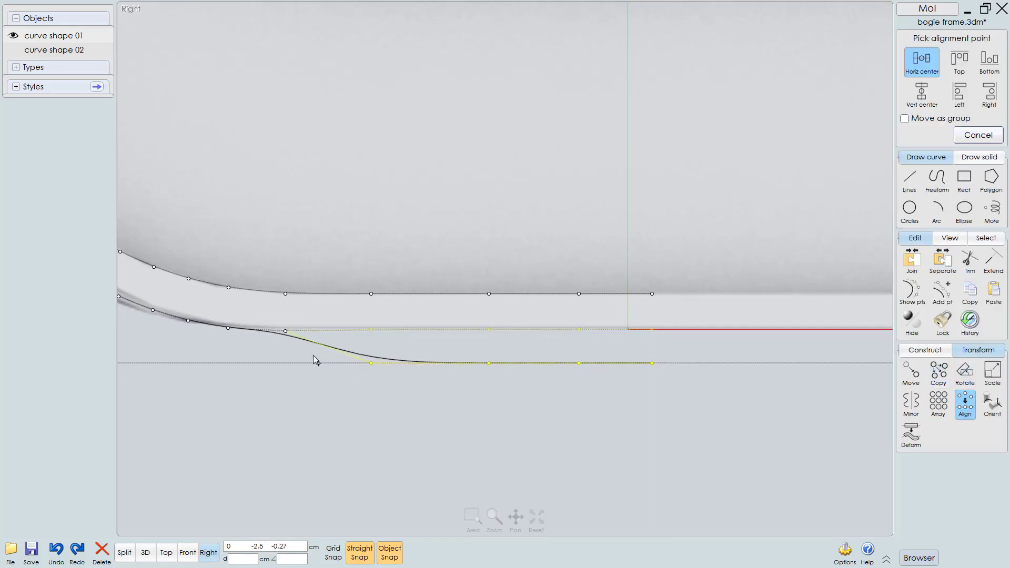
click(285, 332)
Step: Switch to the 3D view, clear the selection and turn off the control points on all four profile curves
scroll(483, 402, down, 4)
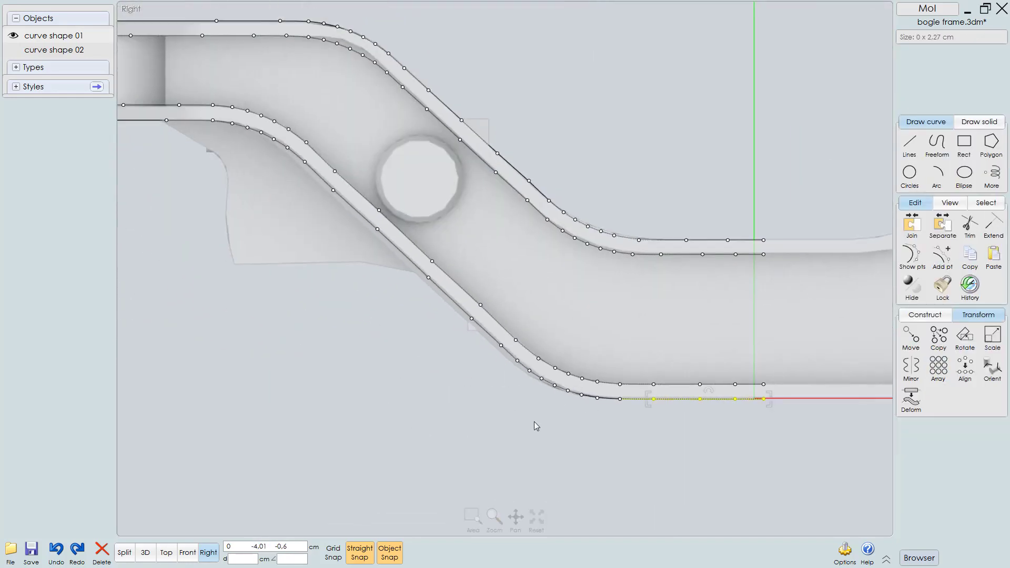
scroll(542, 434, up, 1)
right_drag(482, 401, 734, 516)
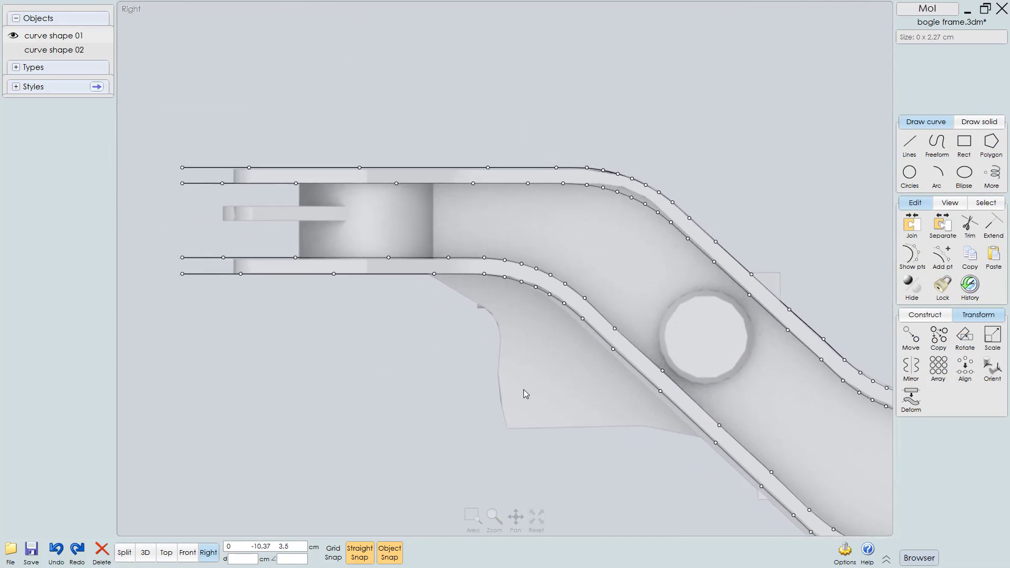
scroll(503, 249, down, 3)
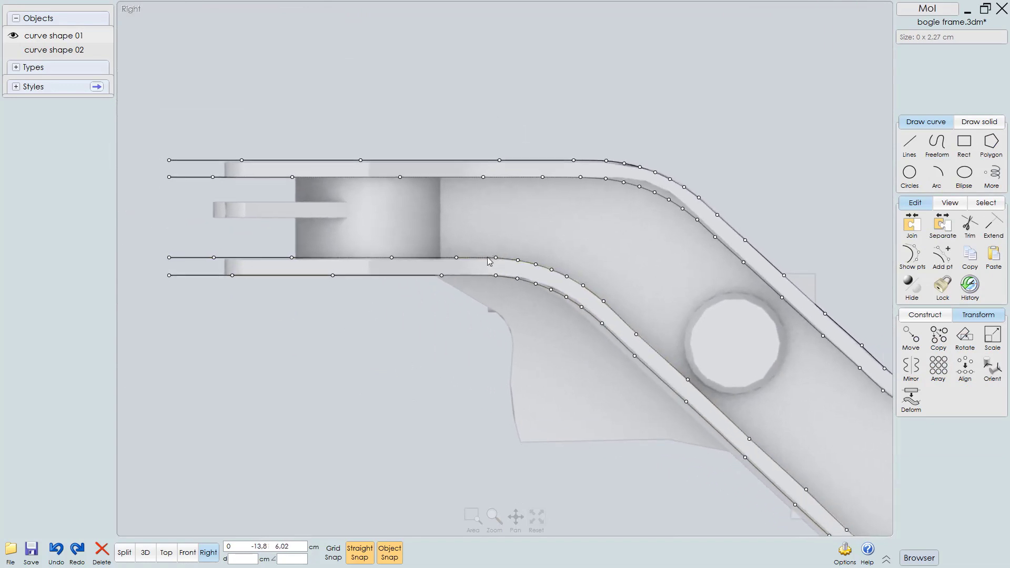
key(3)
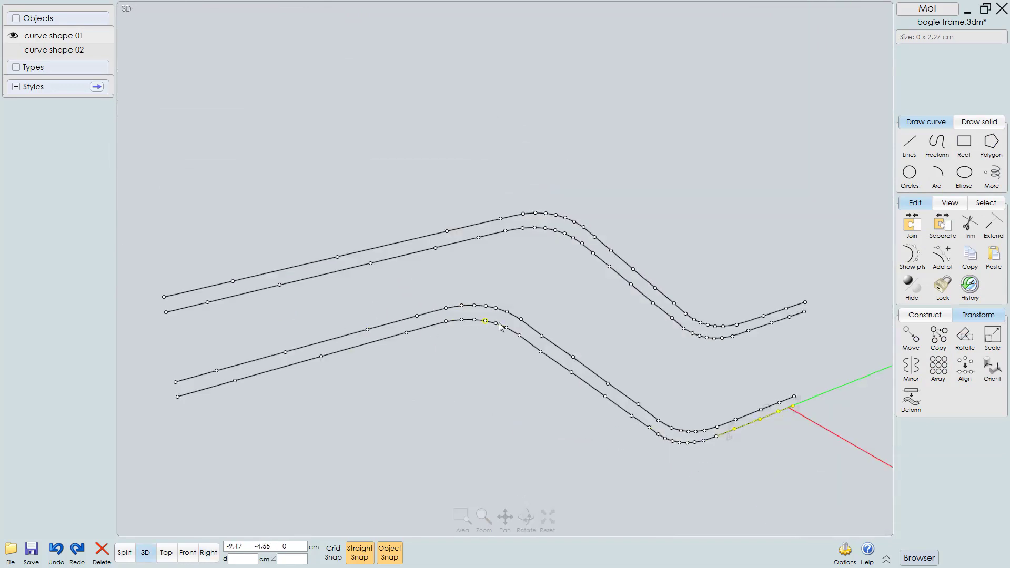
scroll(476, 345, down, 3)
scroll(299, 261, down, 2)
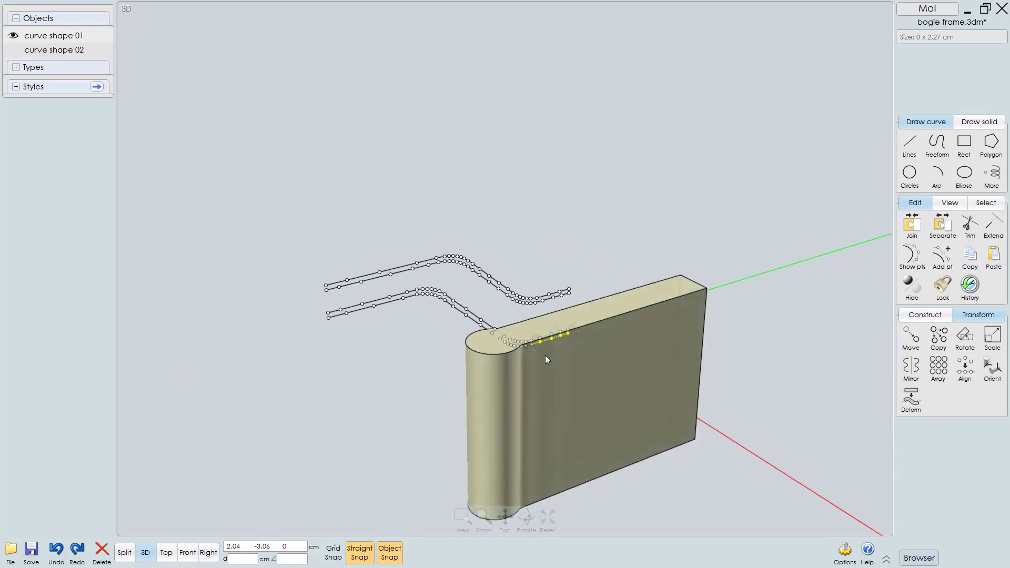
right_drag(545, 355, 514, 314)
click(705, 284)
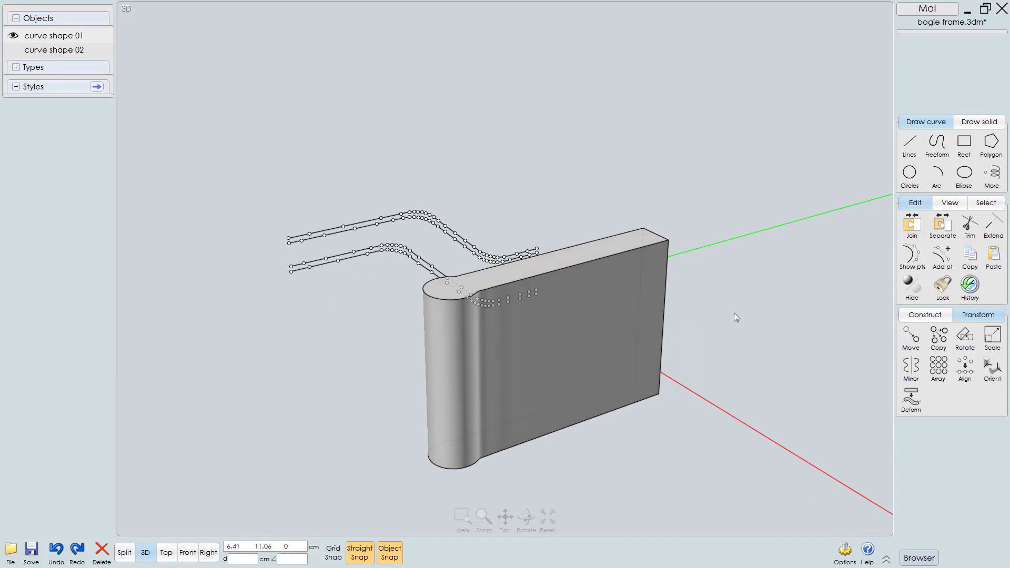
click(912, 256)
shift+right_drag(667, 415, 698, 335)
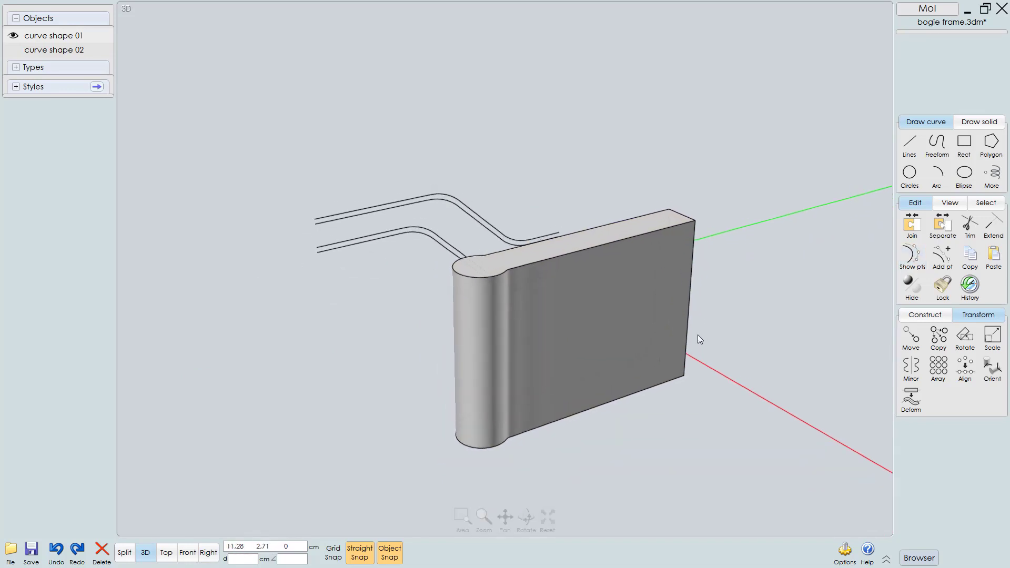
Step: Divide the extruded bogie frame solid along the four profile curves with Boolean Merge
click(614, 300)
click(615, 308)
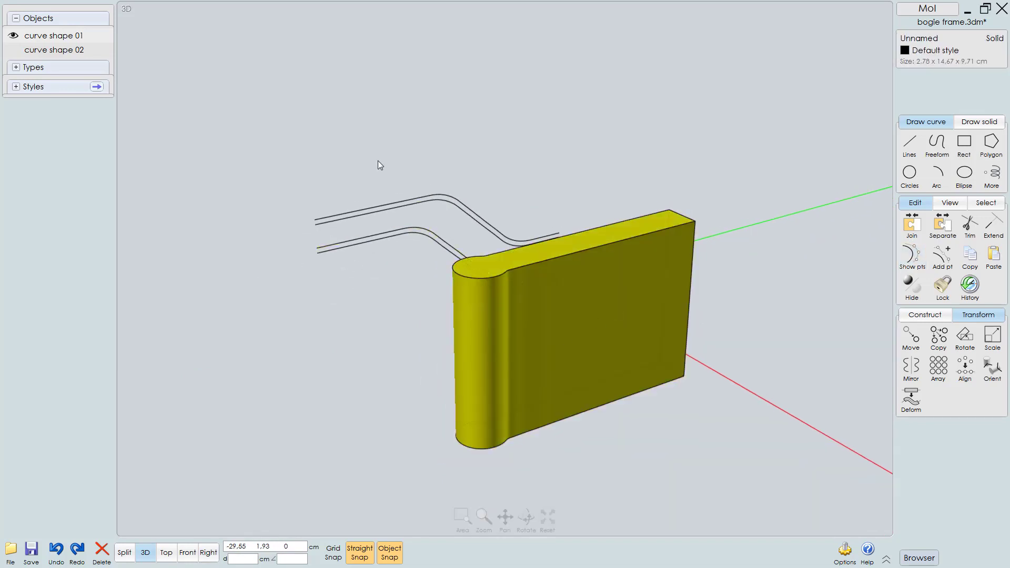
drag(378, 160, 333, 281)
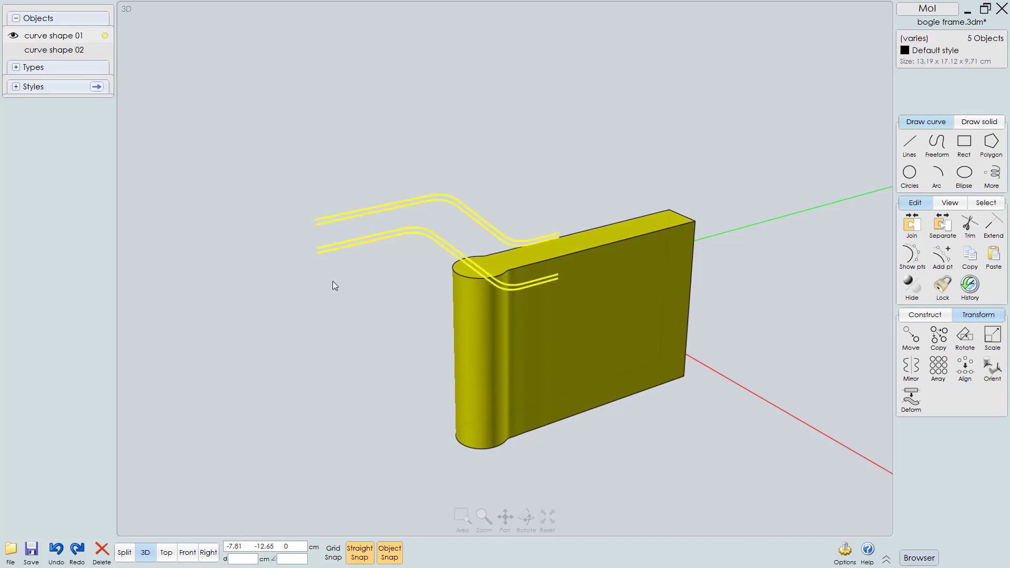
click(923, 316)
click(988, 343)
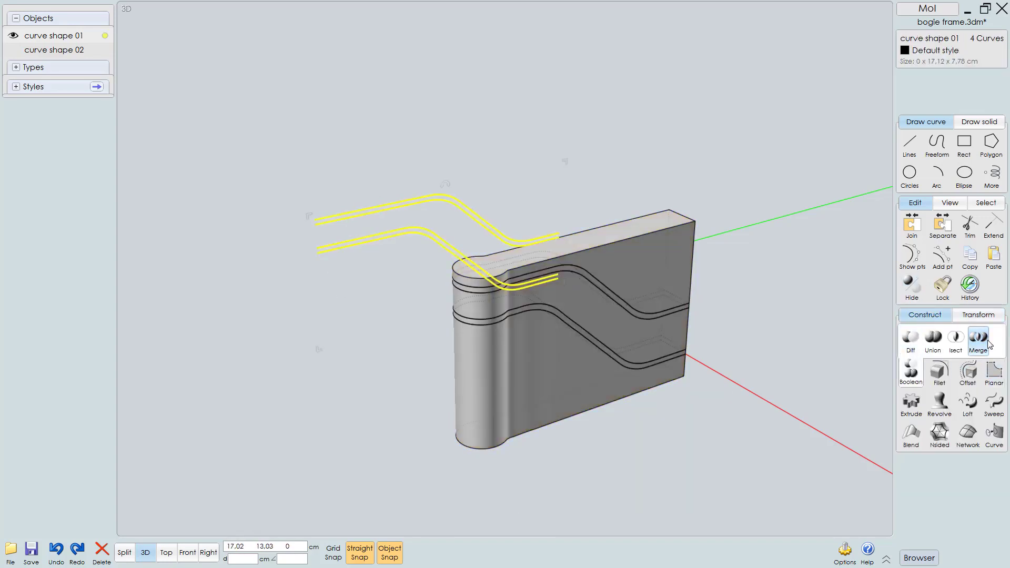
Step: Hide the curve shape 01 profile curves so only the divided solid pieces are displayed
right_drag(522, 336, 542, 302)
scroll(642, 271, up, 3)
right_drag(643, 270, 599, 339)
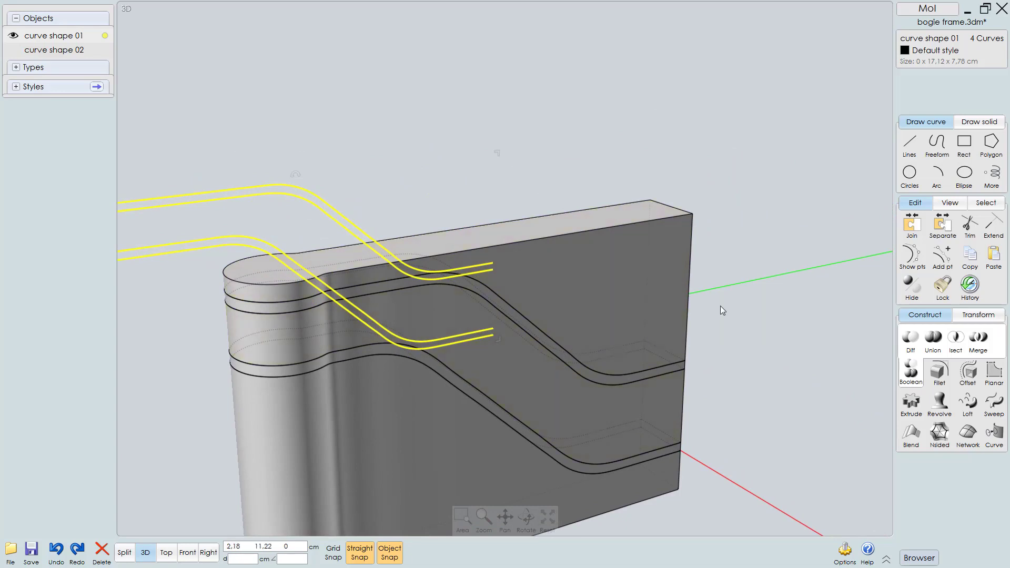
middle_drag(601, 327, 660, 324)
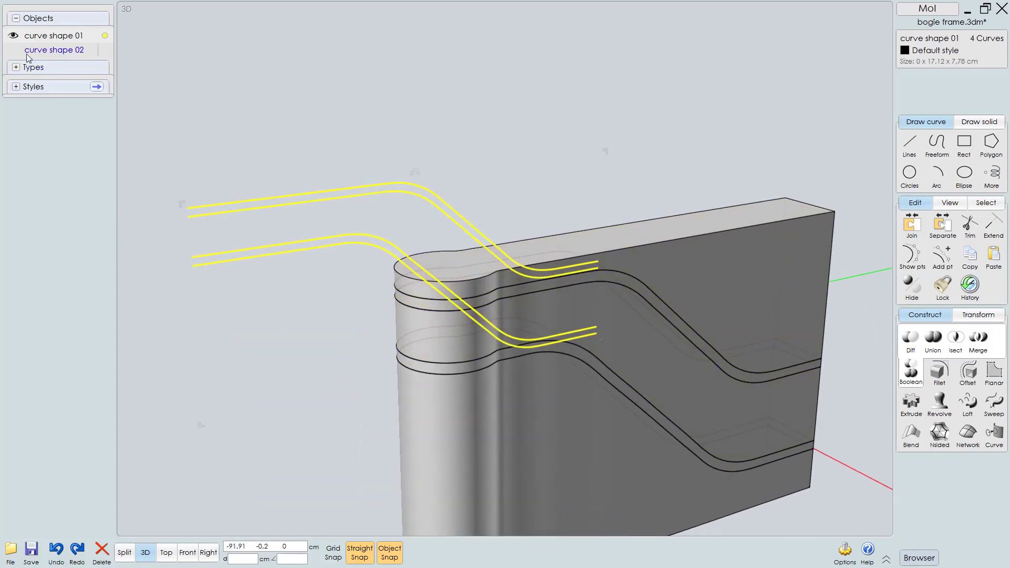
click(14, 35)
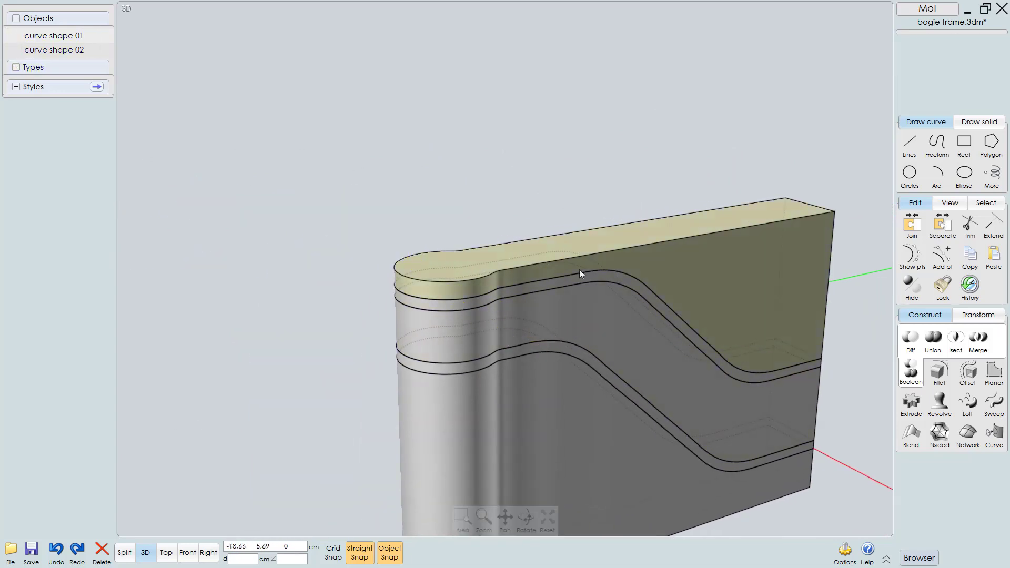
Step: Delete the waste pieces above the upper rail and below the lower rail of the divided solid
right_drag(580, 269, 696, 273)
click(680, 265)
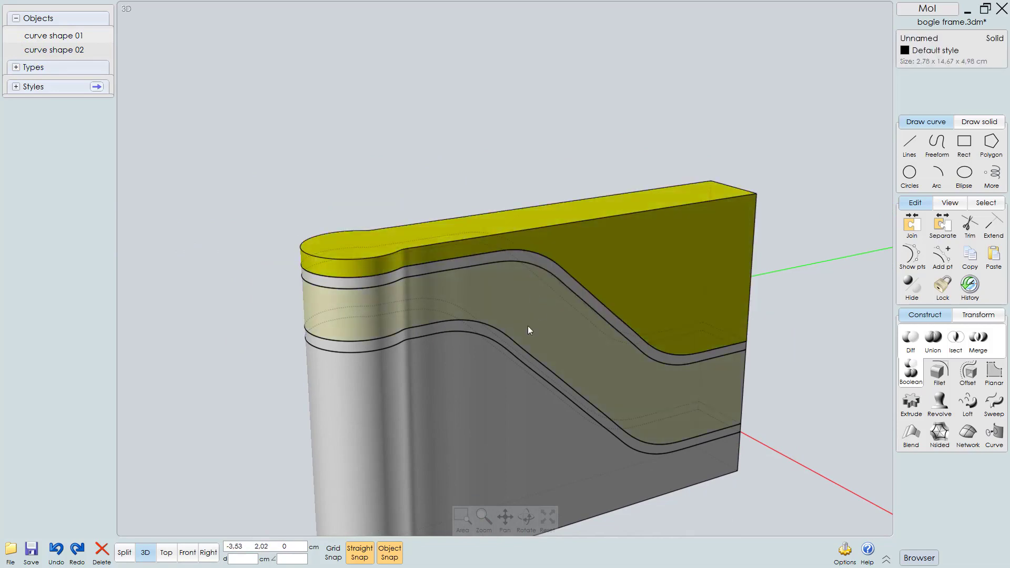
click(445, 422)
key(Delete)
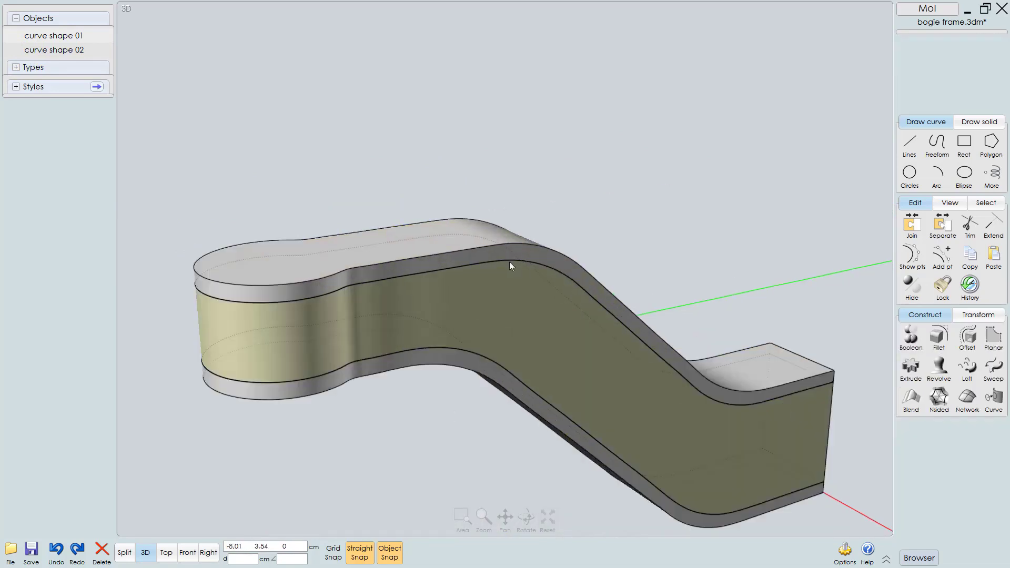
Step: Delete the upper rail and lower rail solids, keeping only the web piece between them
scroll(521, 252, up, 5)
scroll(558, 226, down, 5)
click(533, 250)
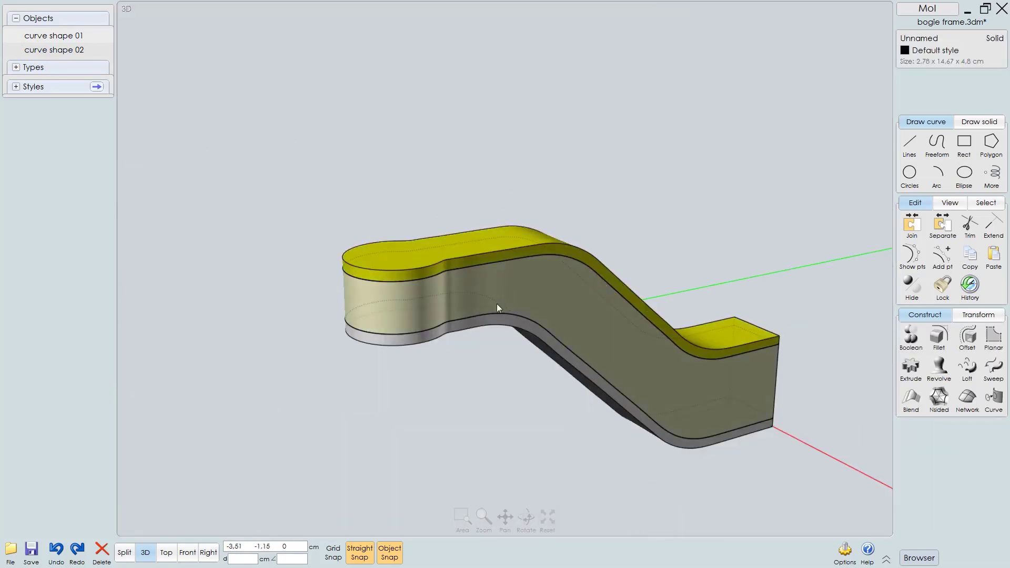
click(489, 321)
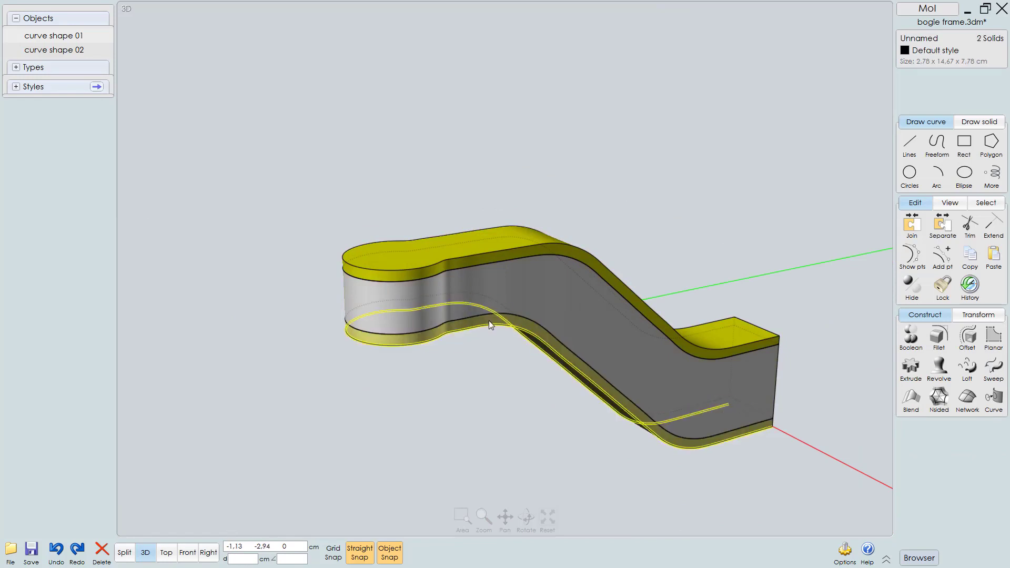
key(Delete)
Step: In the Right view, name the remaining web solid "center piece" and hide it
right_drag(431, 361, 518, 328)
click(518, 328)
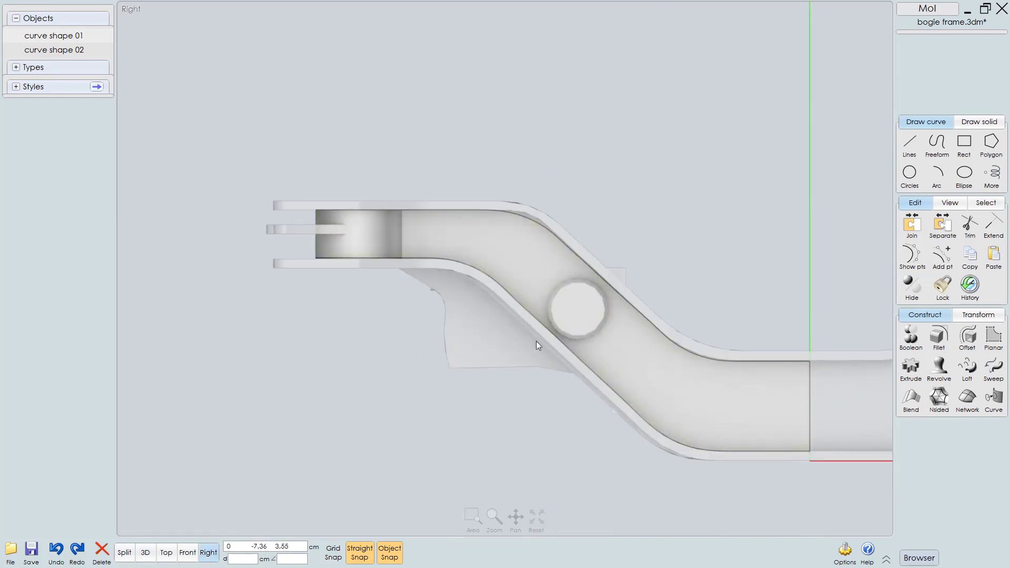
scroll(536, 345, down, 3)
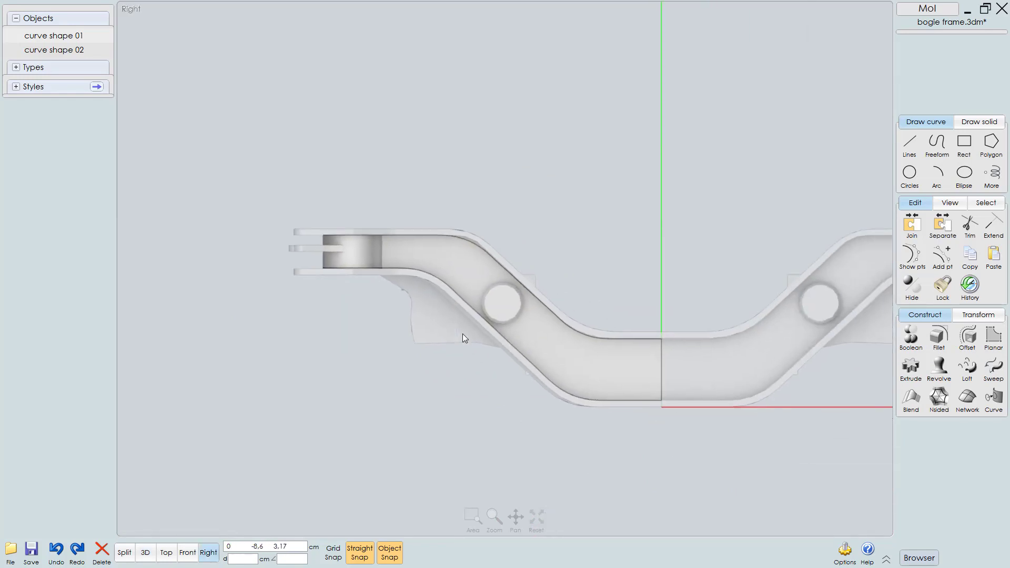
click(596, 367)
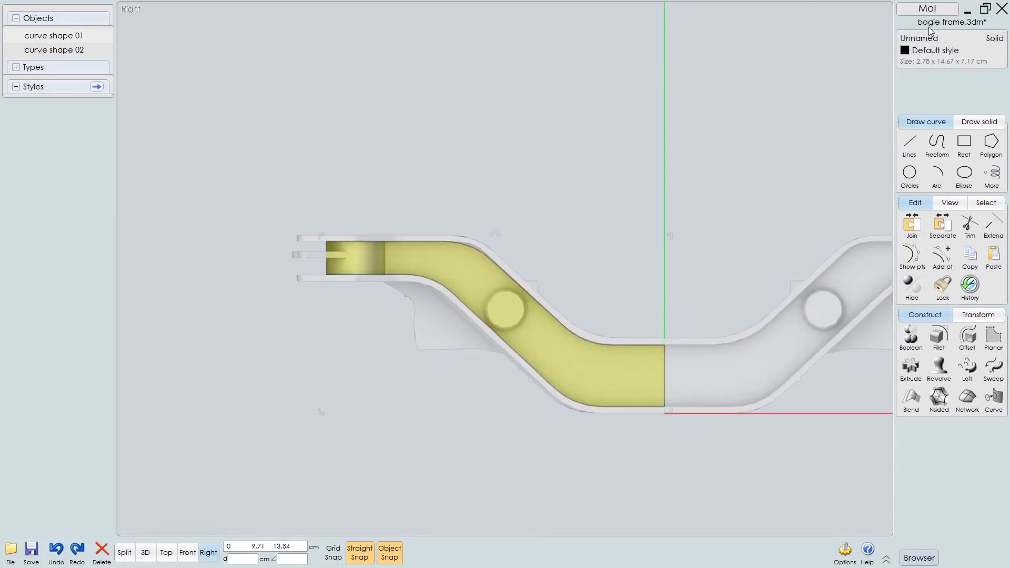
click(918, 38)
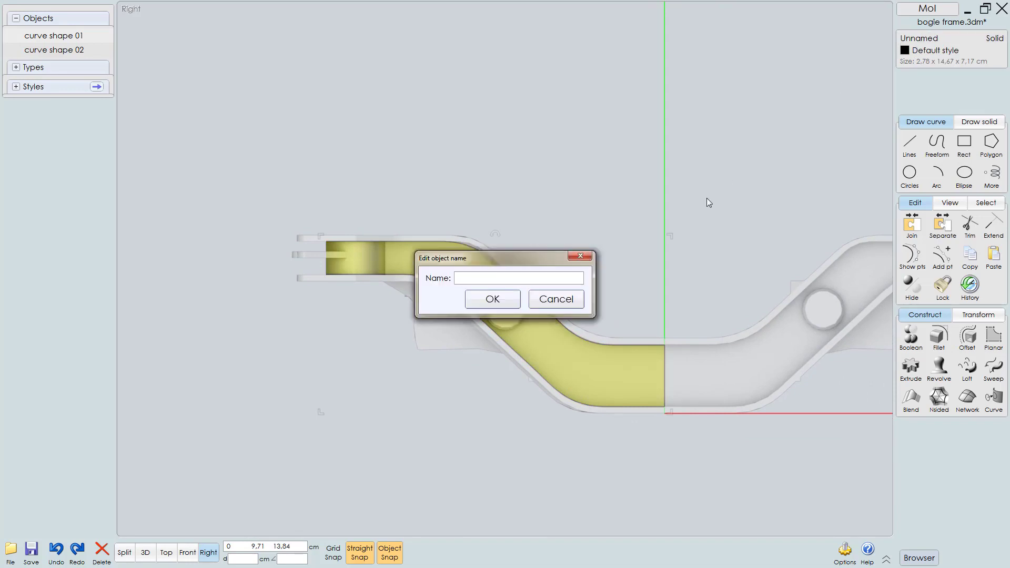
text(center piece)
key(Return)
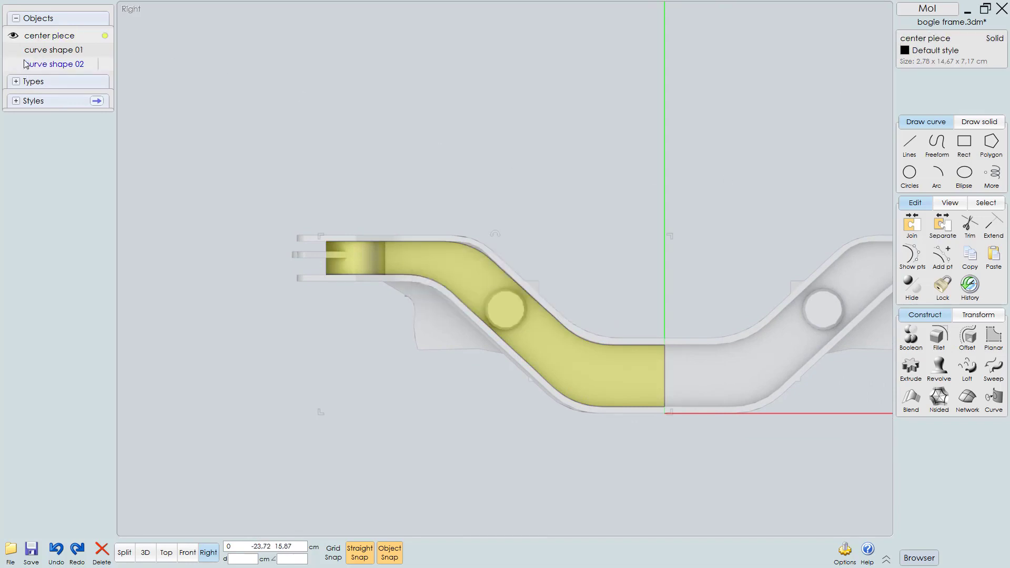
click(461, 353)
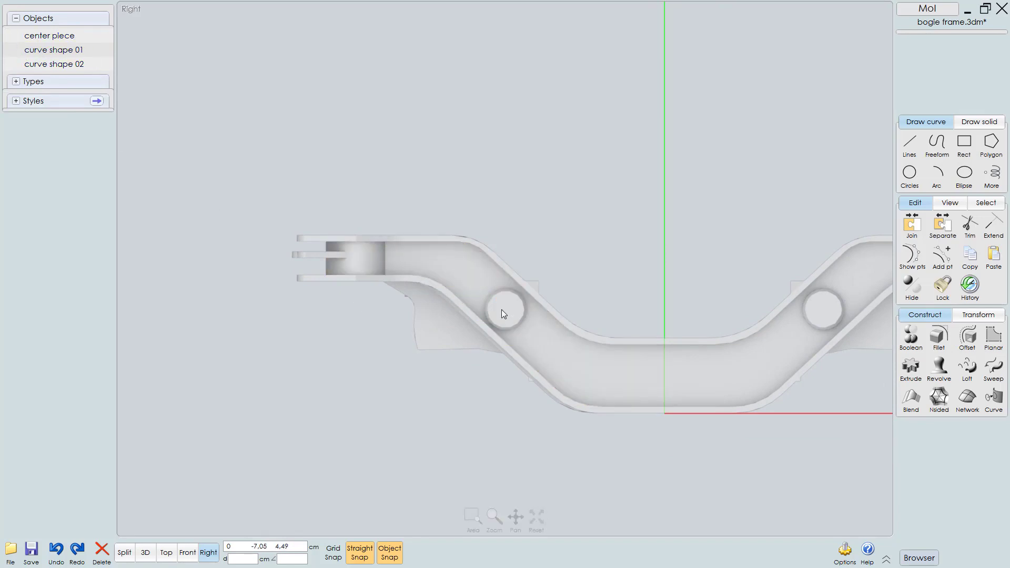
Step: In the Top view, draw a three-point rectangle about 2.84 by 11.09 cm over the straight side beam, starting from the X axis
key(F7)
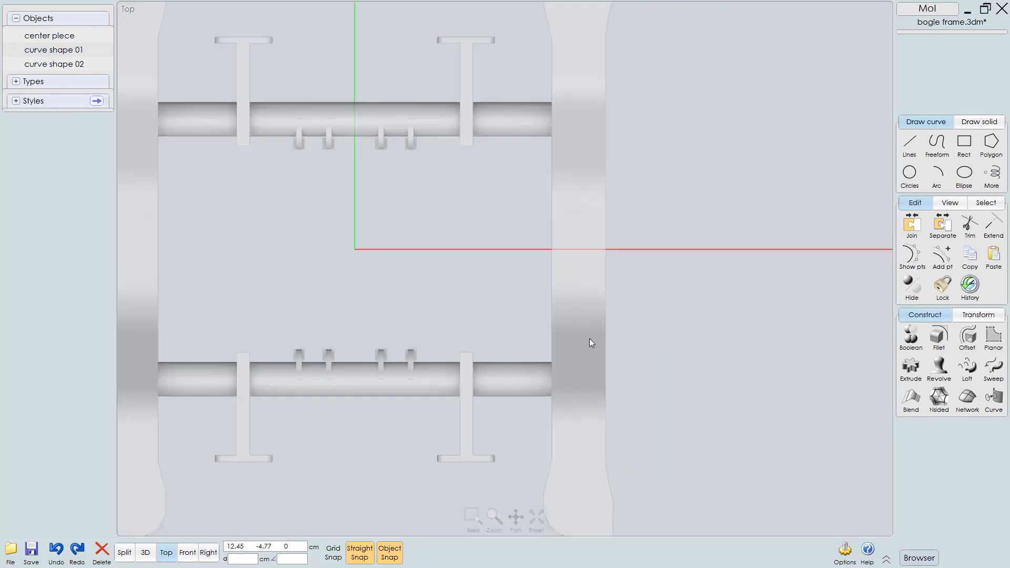
scroll(572, 346, down, 3)
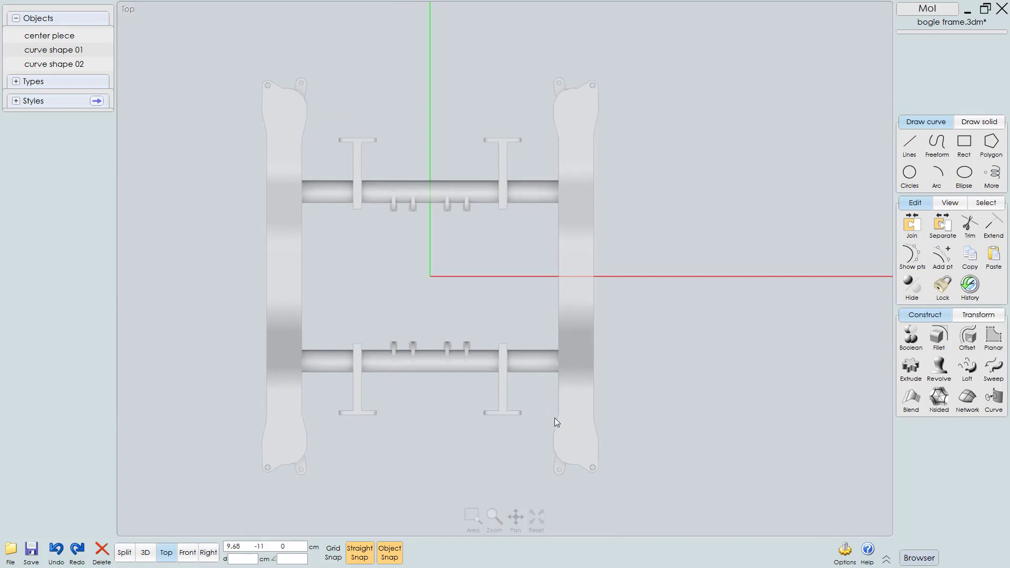
scroll(675, 291, up, 10)
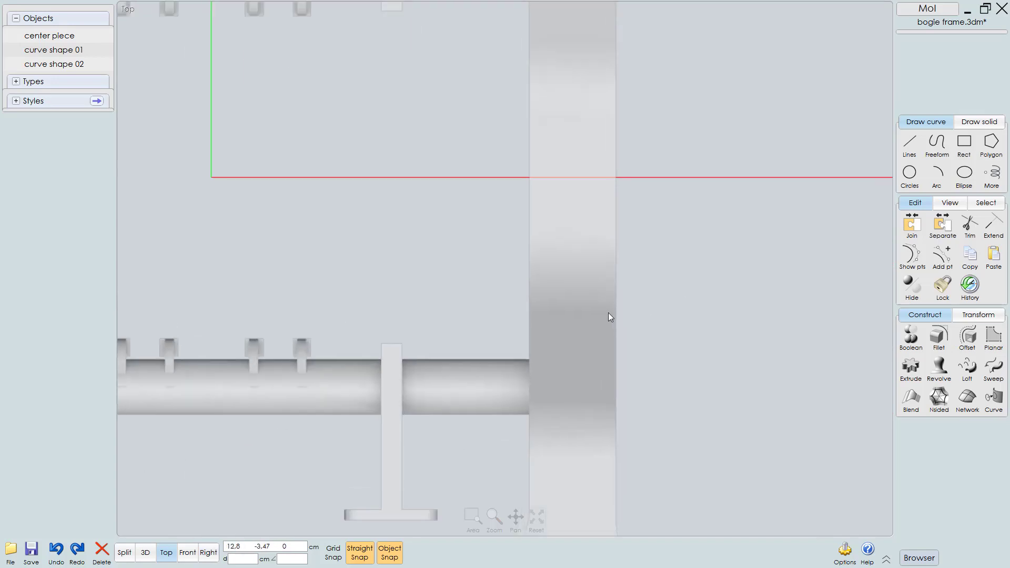
middle_drag(576, 211, 563, 228)
scroll(550, 235, up, 2)
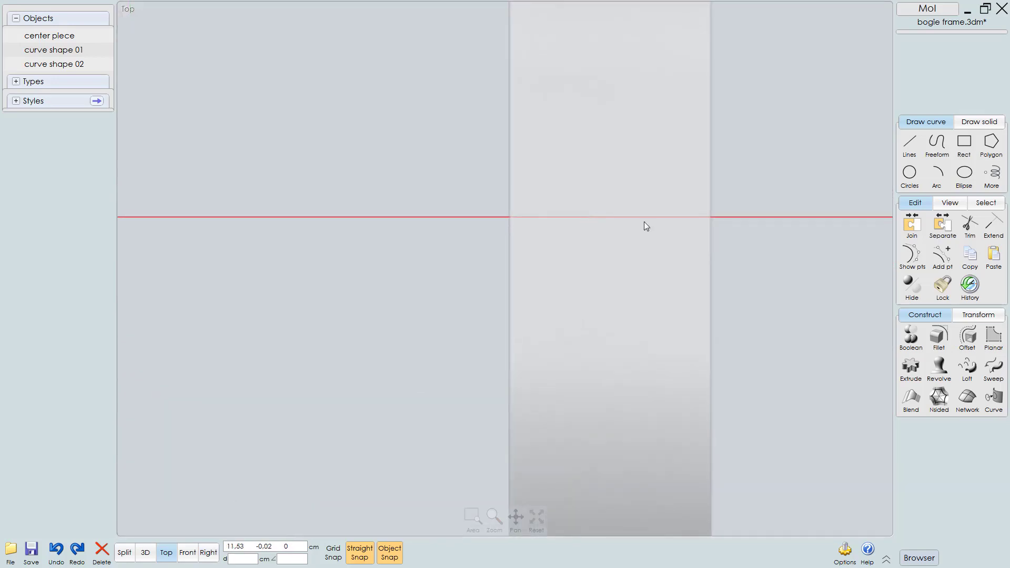
click(965, 143)
scroll(583, 236, up, 2)
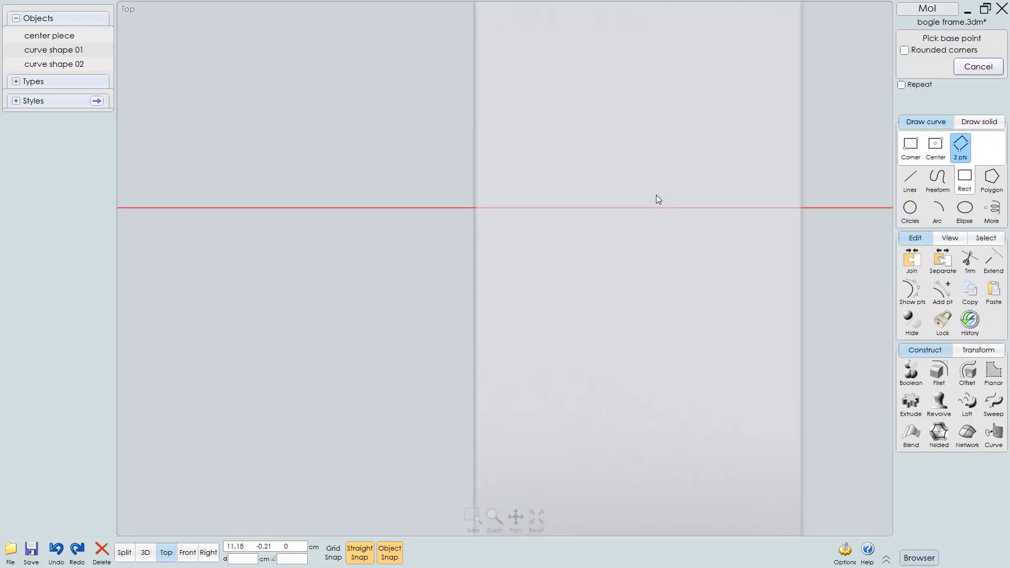
scroll(470, 221, up, 2)
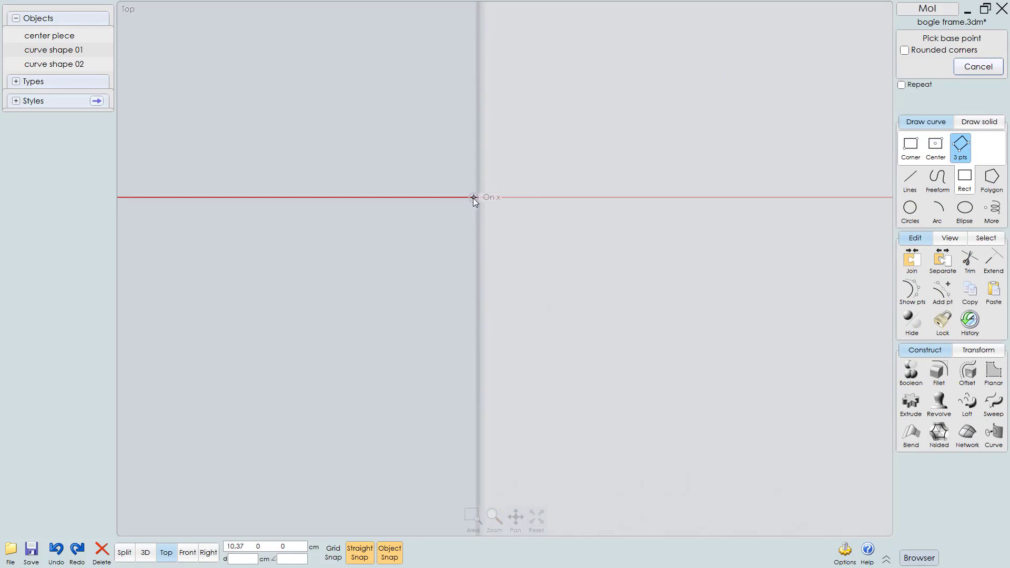
click(476, 198)
scroll(429, 246, up, 5)
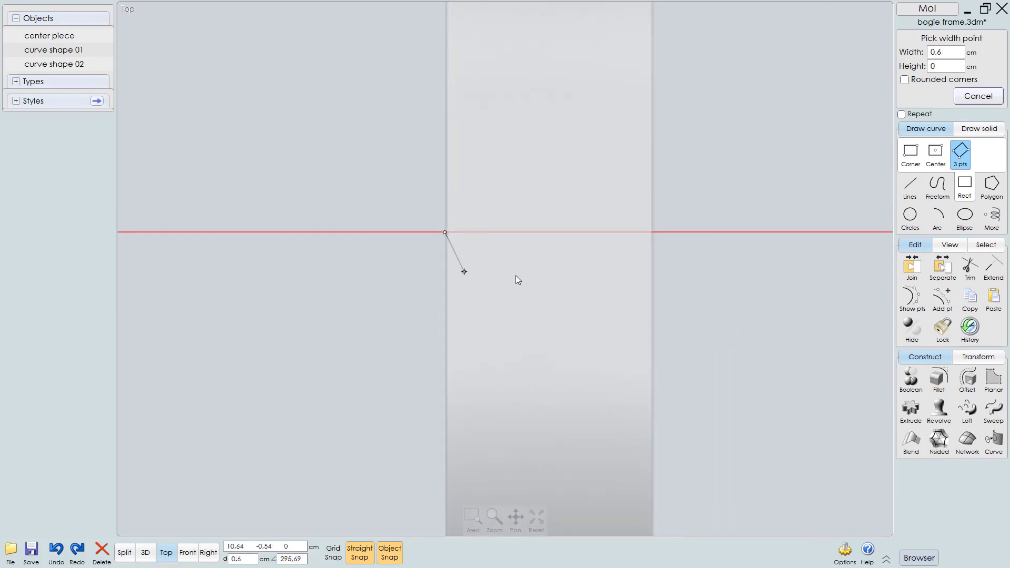
click(652, 233)
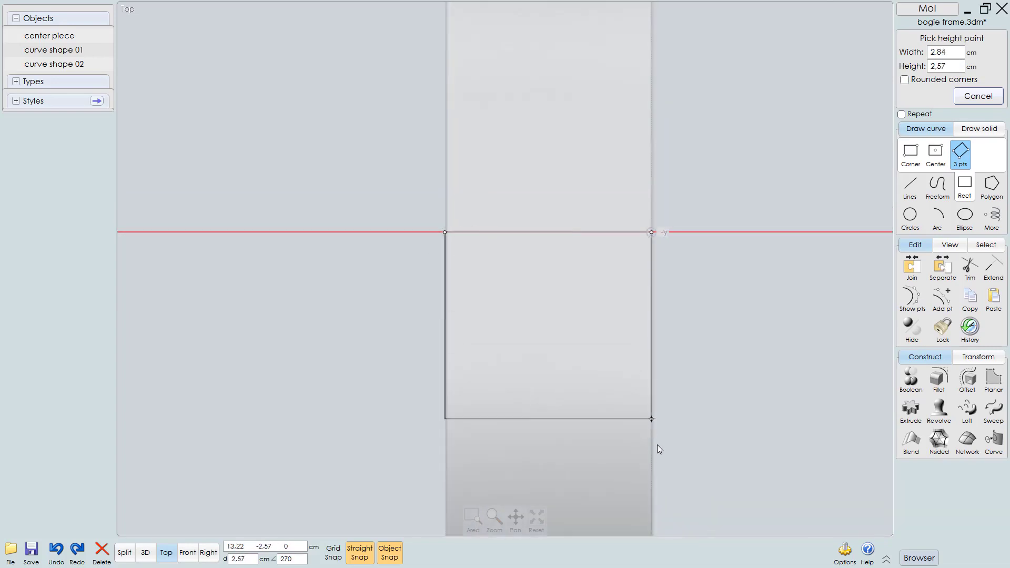
right_drag(659, 447, 652, 345)
right_drag(635, 283, 616, 146)
scroll(617, 153, down, 4)
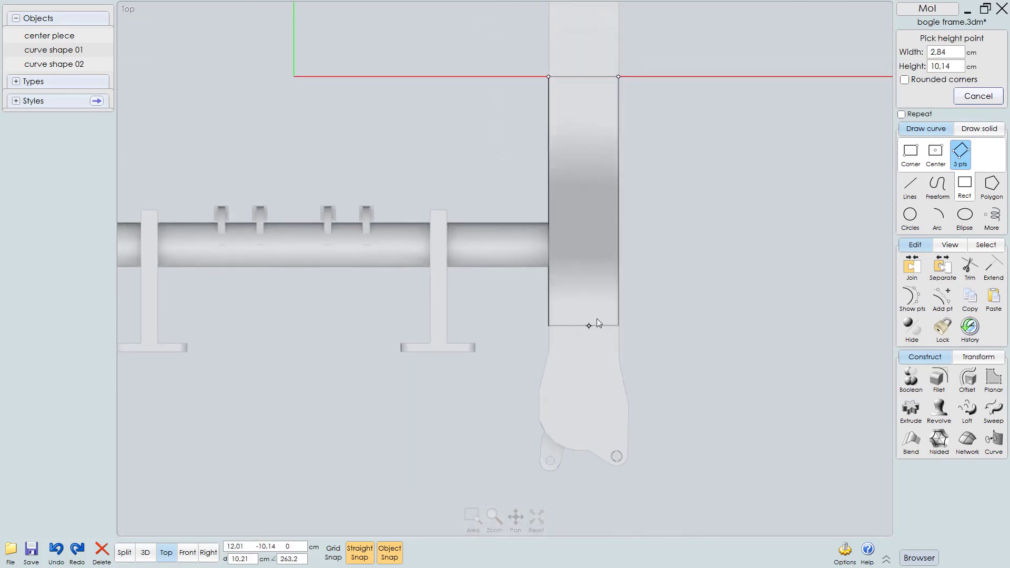
scroll(595, 318, up, 4)
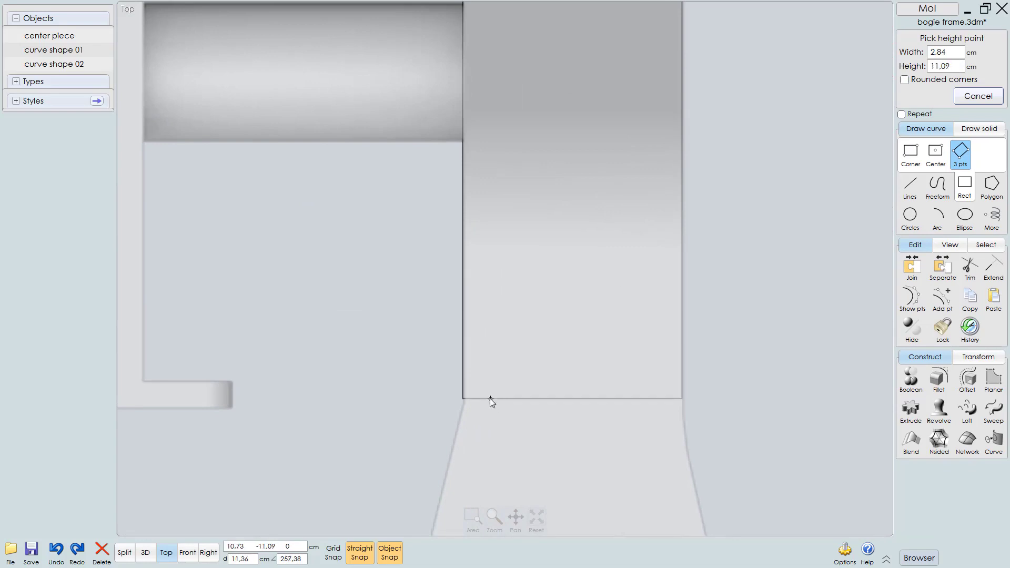
click(490, 399)
click(651, 406)
Step: Start a polyline at the rectangle's lower outer corner and trace the beam end's outer edge to its widest point
right_drag(651, 406, 604, 301)
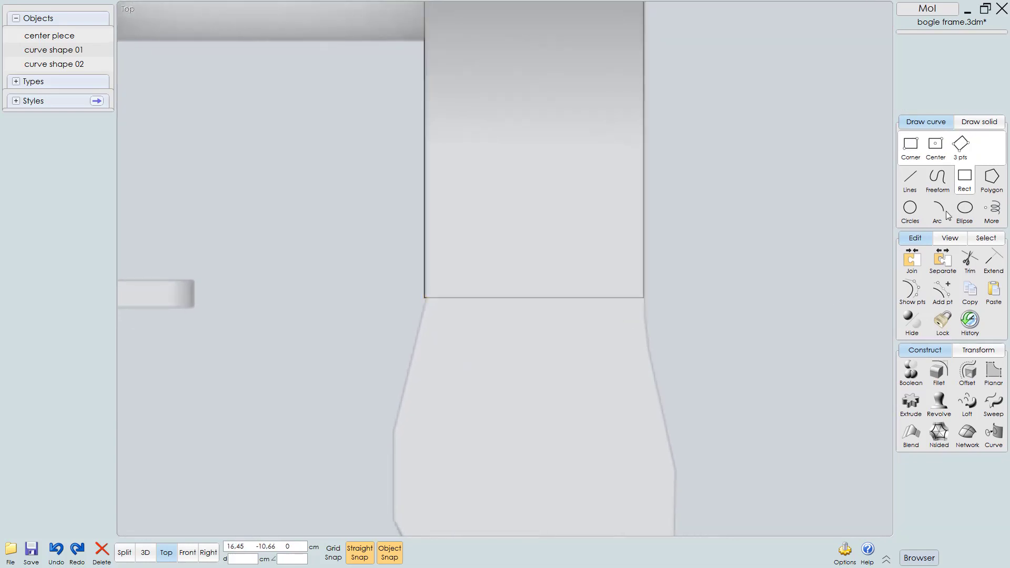
click(921, 179)
right_drag(765, 354, 713, 202)
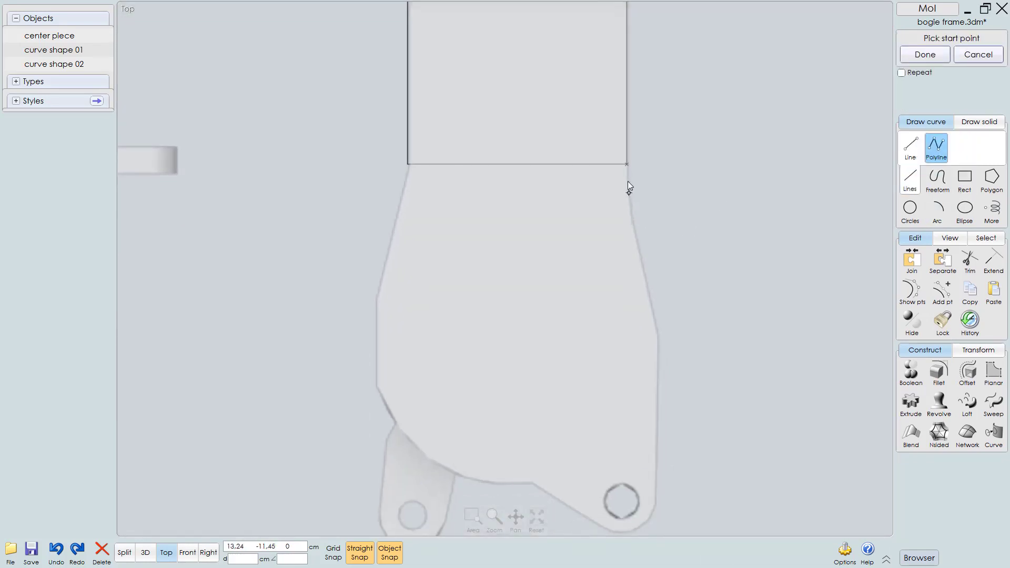
click(627, 166)
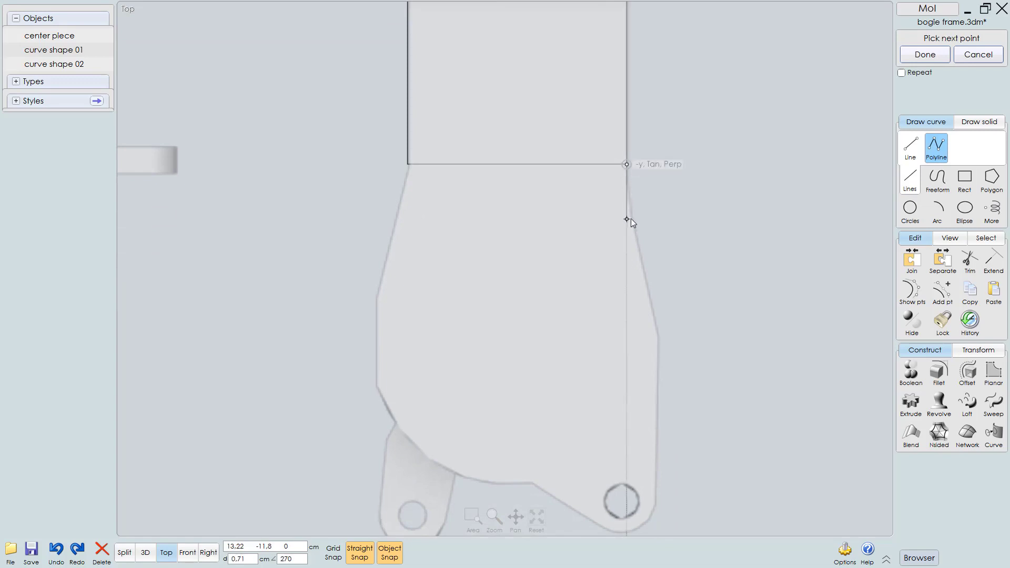
click(626, 222)
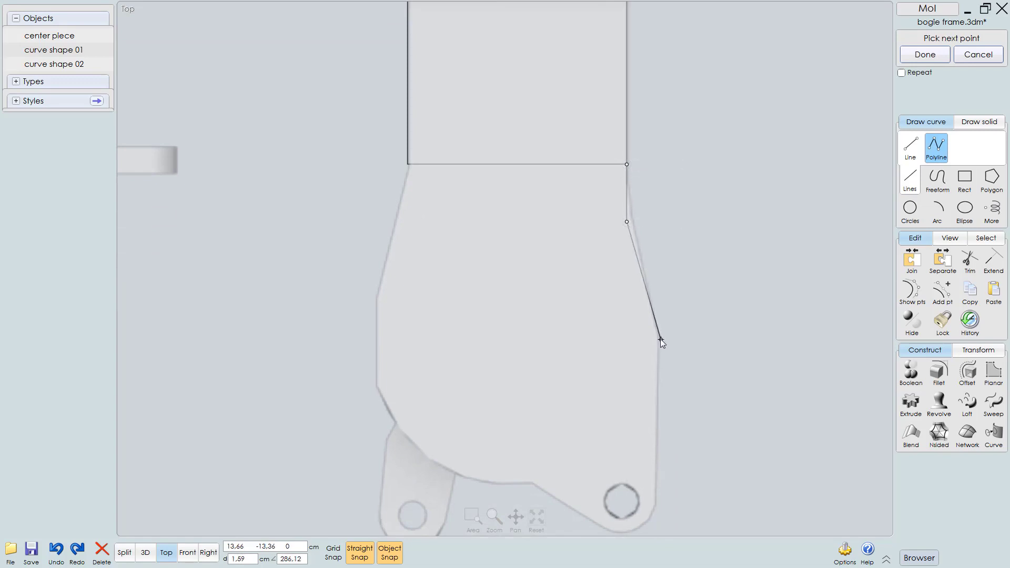
click(658, 339)
right_drag(659, 342, 718, 241)
right_drag(693, 410, 692, 304)
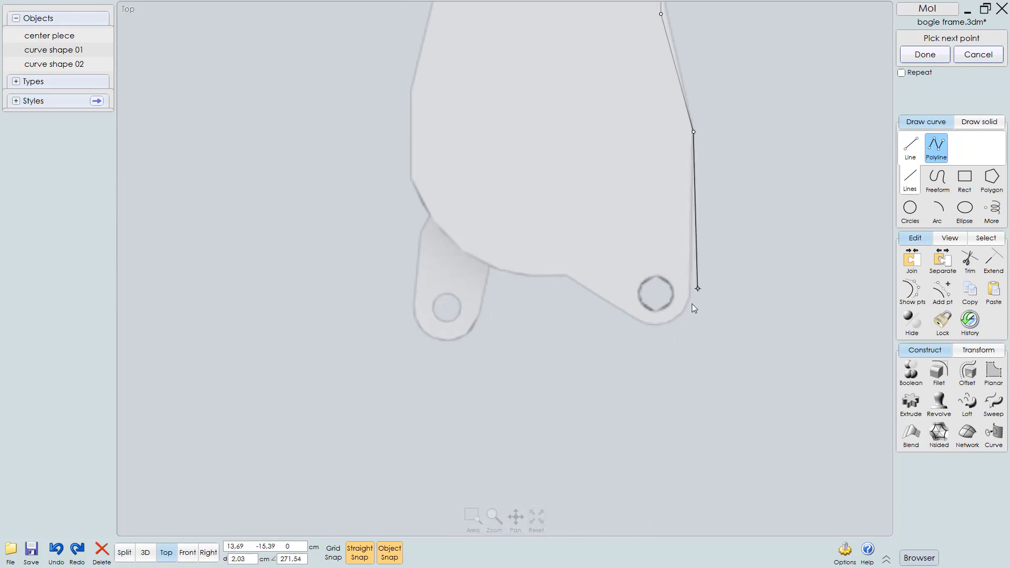
Step: Lay a construction line along the slanted end edge and continue the polyline past the bolt hole and along that line
click(583, 285)
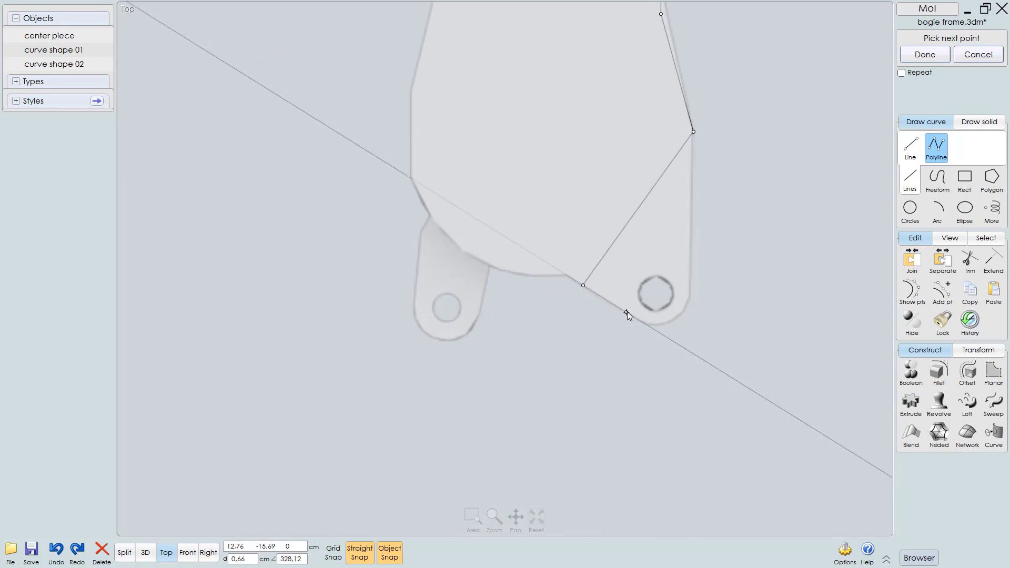
key(ctrl+z)
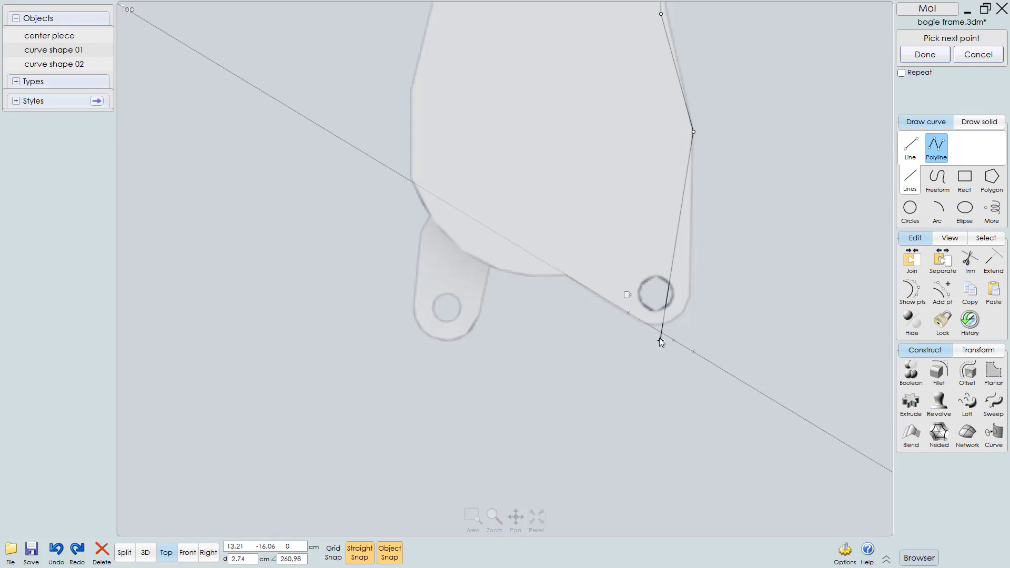
click(694, 352)
scroll(556, 290, up, 2)
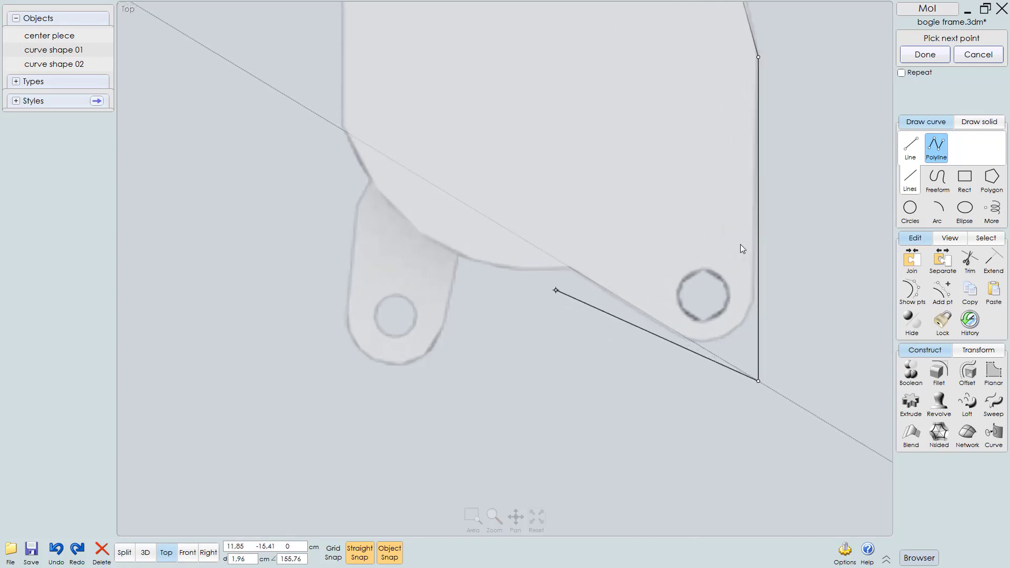
scroll(556, 292, up, 1)
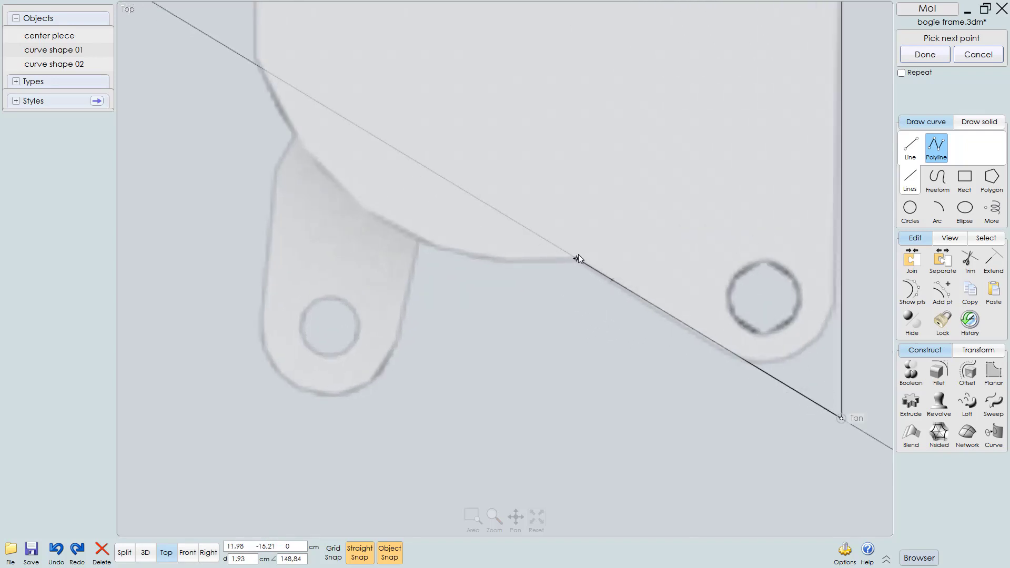
click(578, 258)
scroll(522, 286, down, 2)
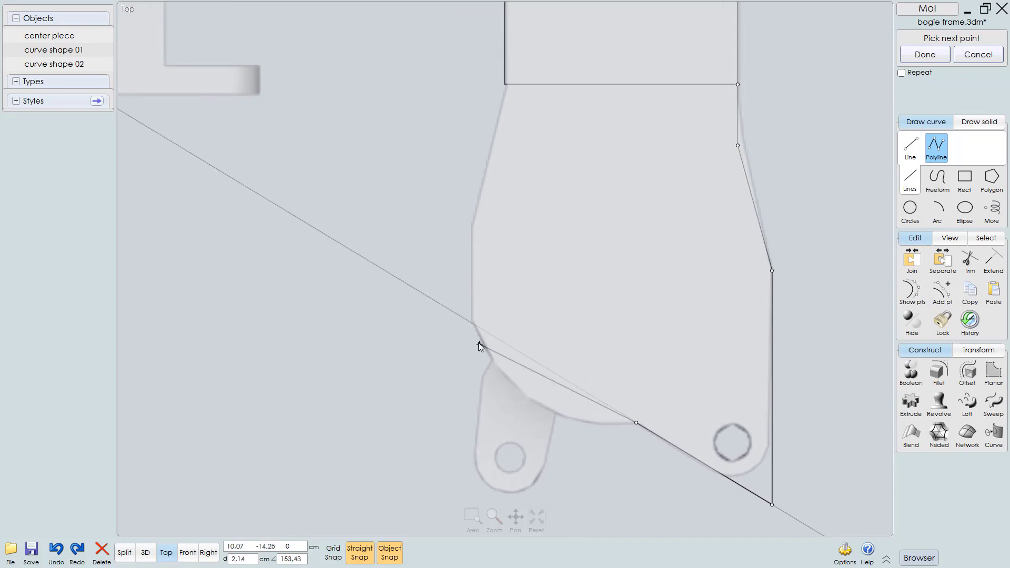
Step: Continue the polyline up the beam end's inner side to the rectangle's lower inner corner and finish it
click(470, 322)
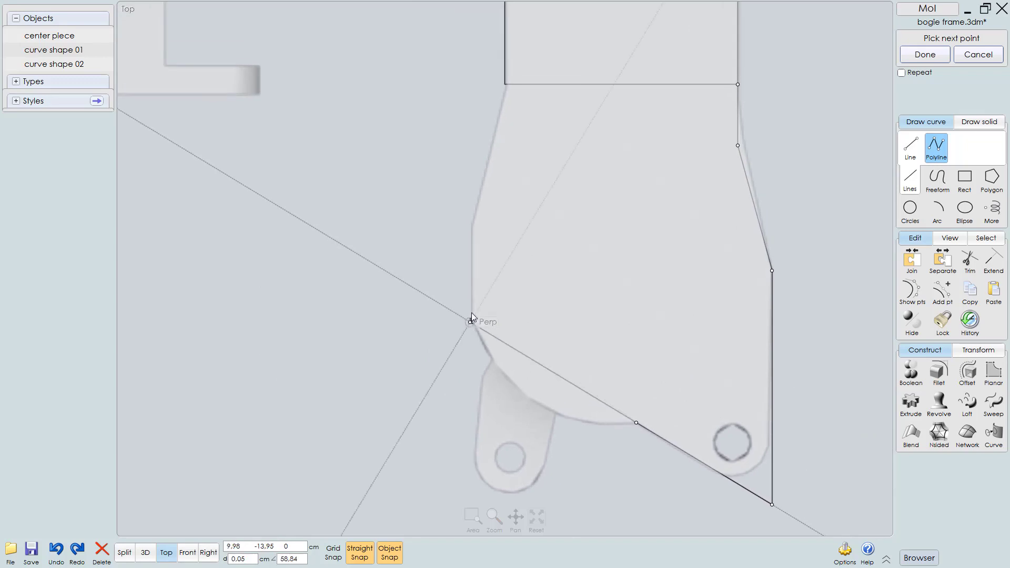
click(470, 228)
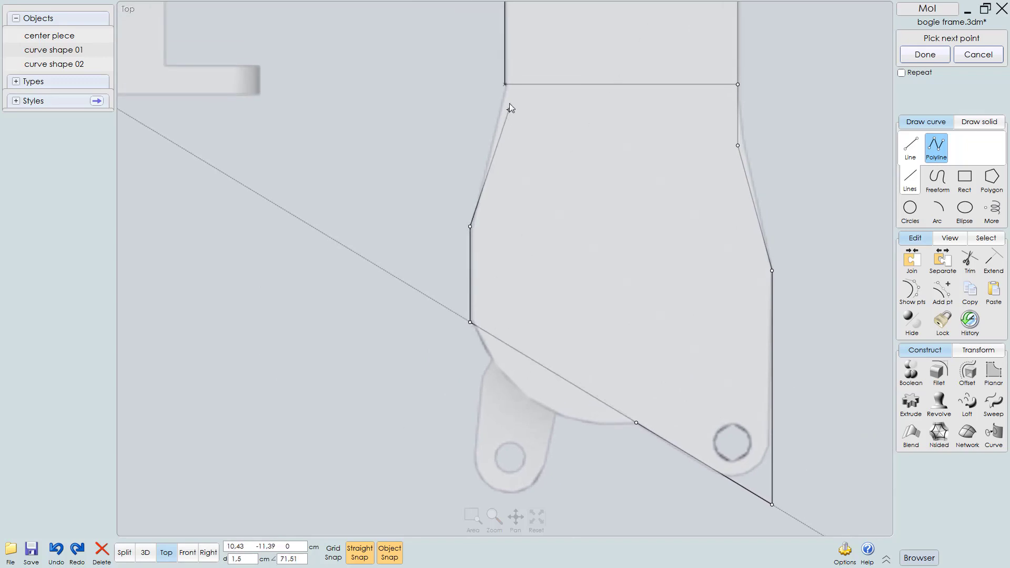
click(505, 84)
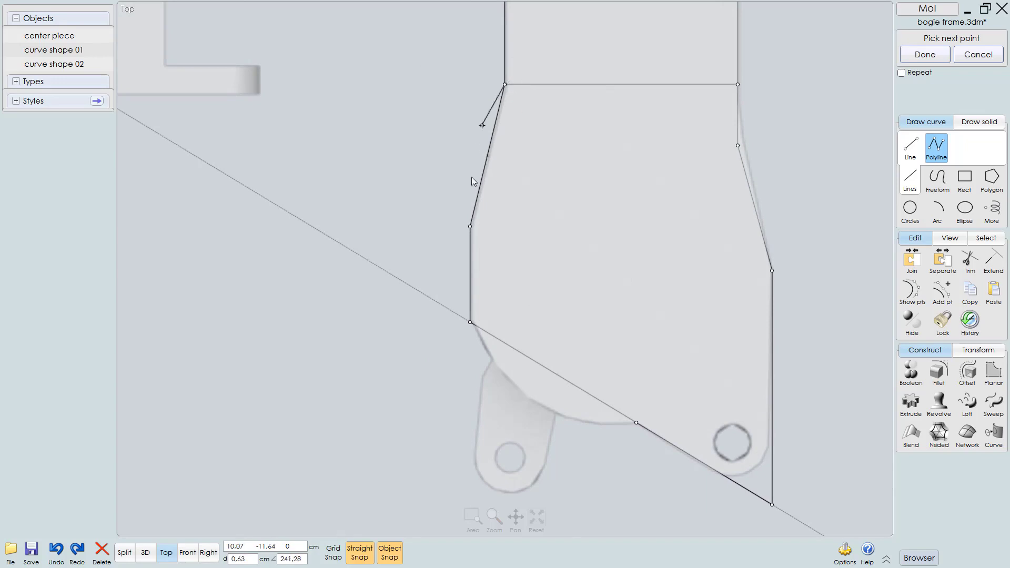
right_click(806, 235)
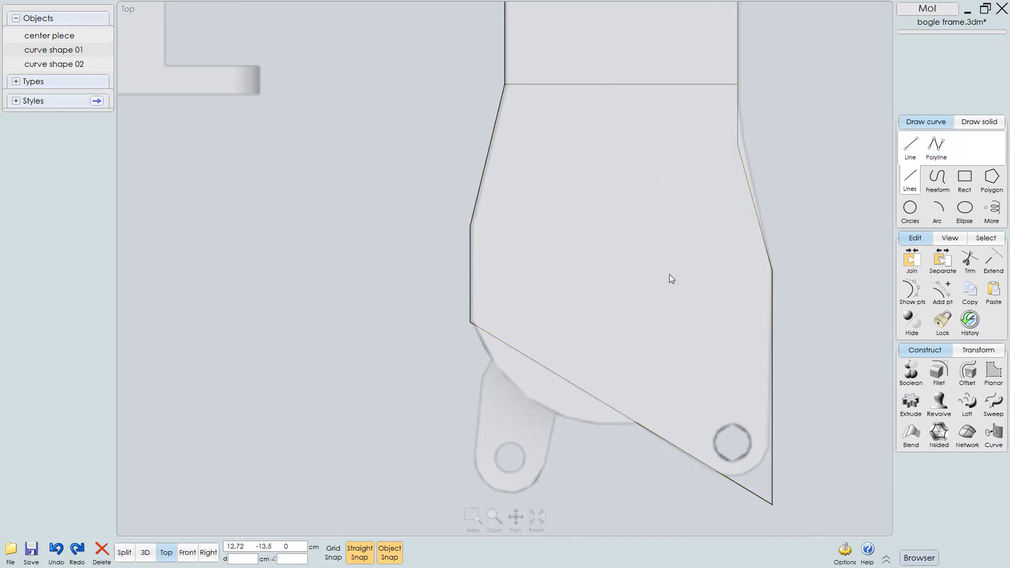
key(Escape)
right_drag(655, 341, 700, 369)
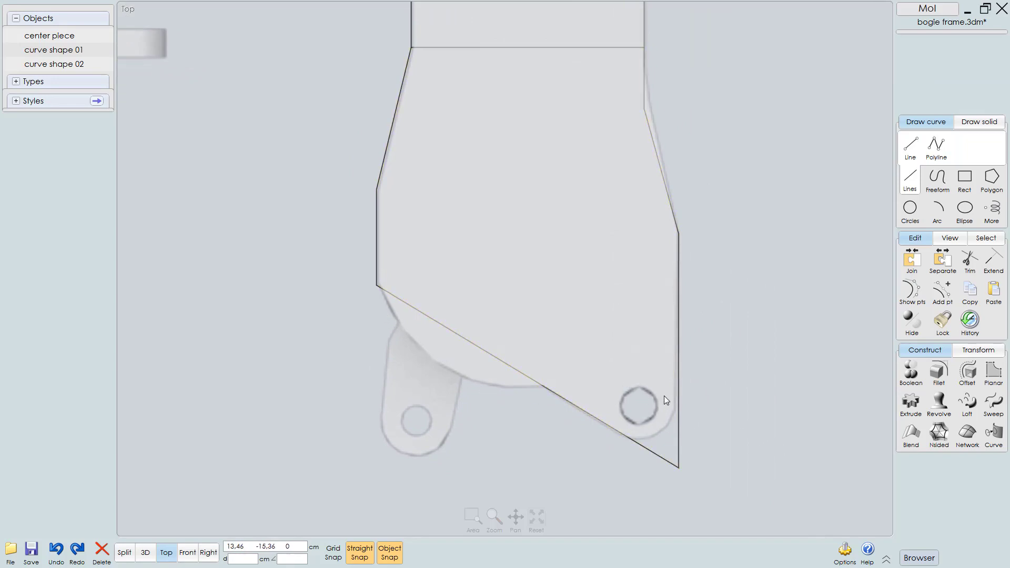
click(664, 461)
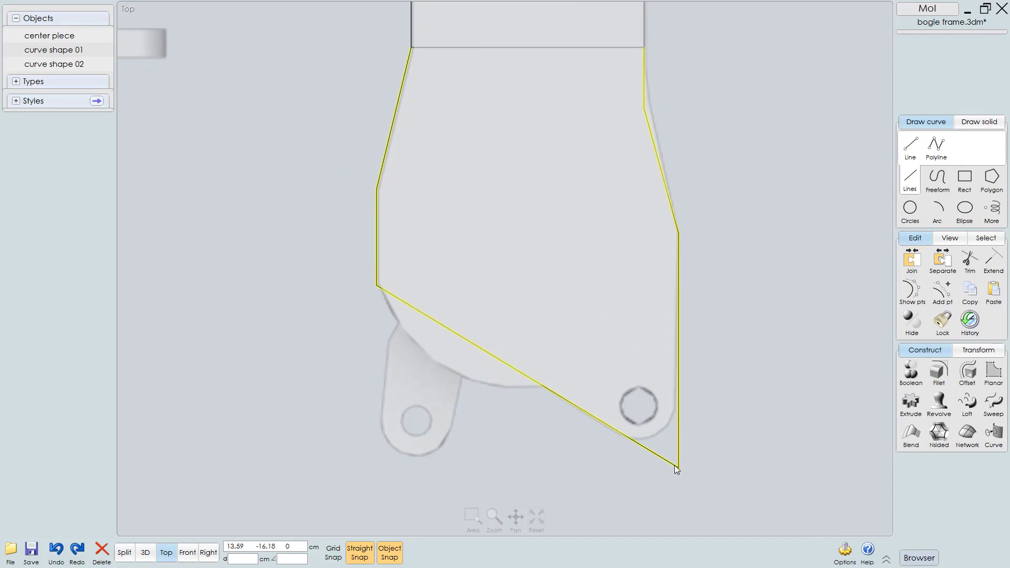
click(677, 468)
click(677, 468)
click(669, 464)
double_click(667, 471)
click(667, 471)
click(655, 439)
scroll(678, 407, up, 1)
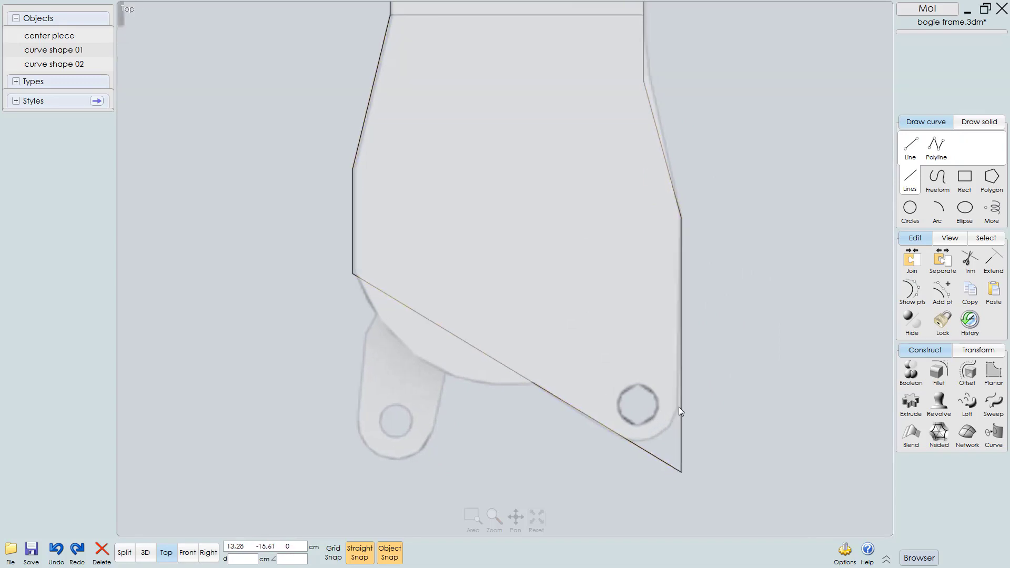
Step: Round the beam end's outer corner around the bolt hole with a tangent arc between the slanted edge and the vertical outer edge
scroll(679, 406, up, 1)
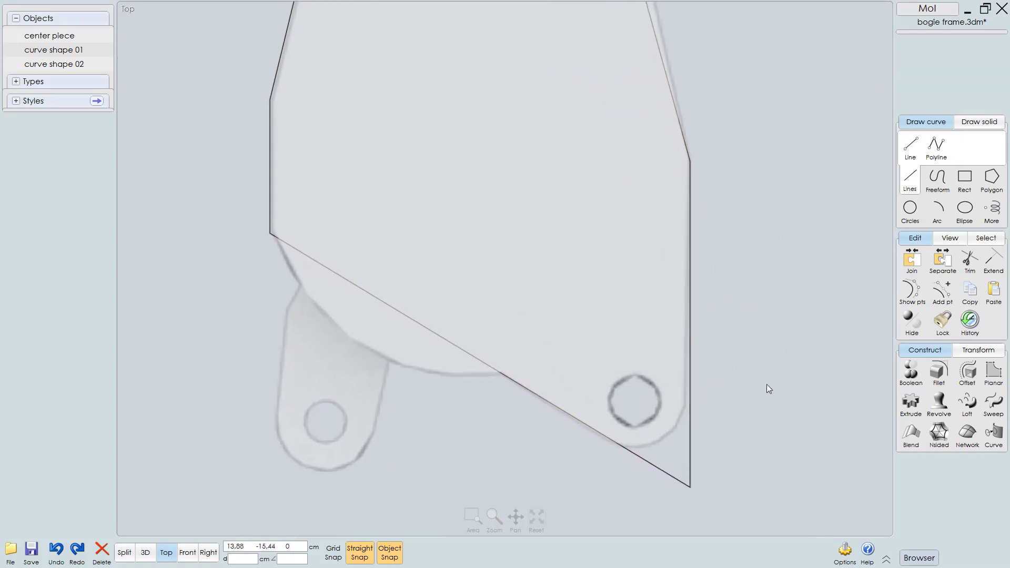
click(944, 212)
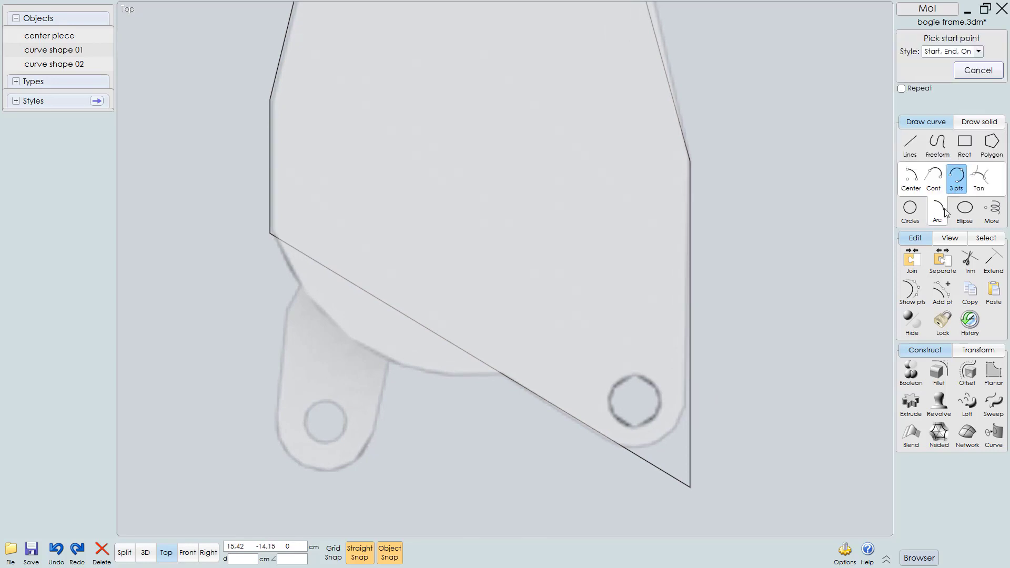
click(981, 180)
scroll(668, 408, up, 6)
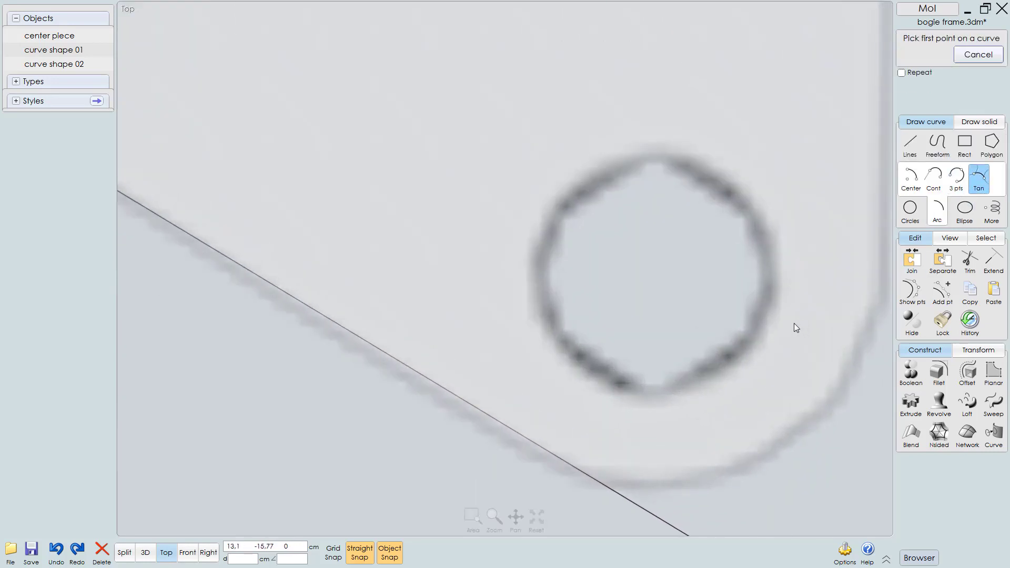
key(Escape)
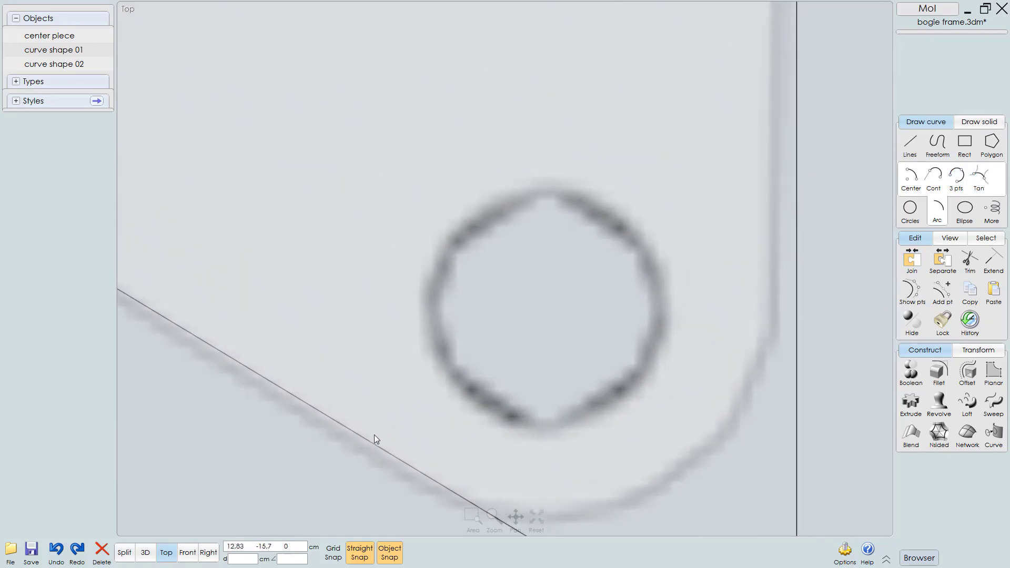
click(985, 181)
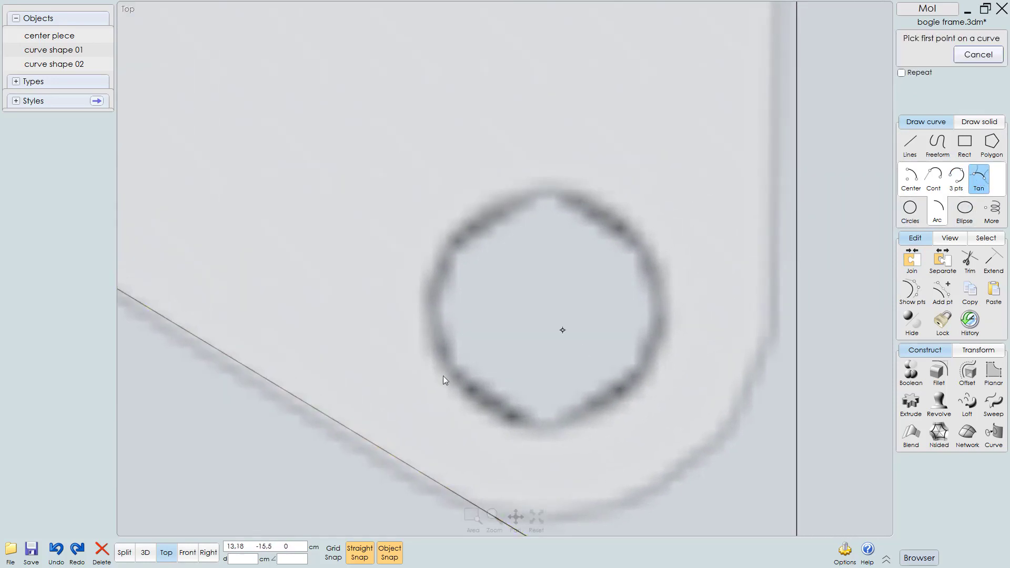
click(369, 441)
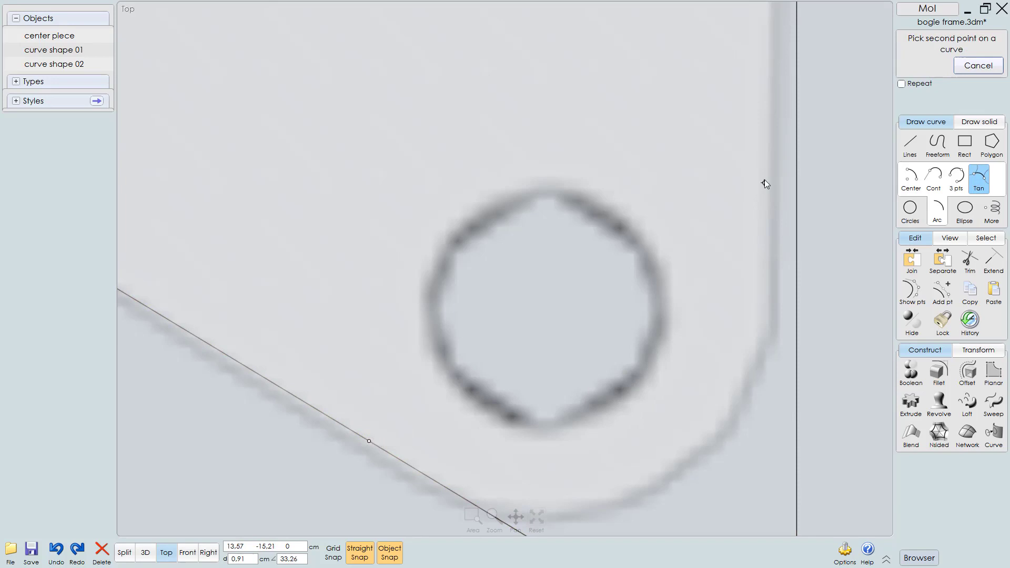
click(796, 158)
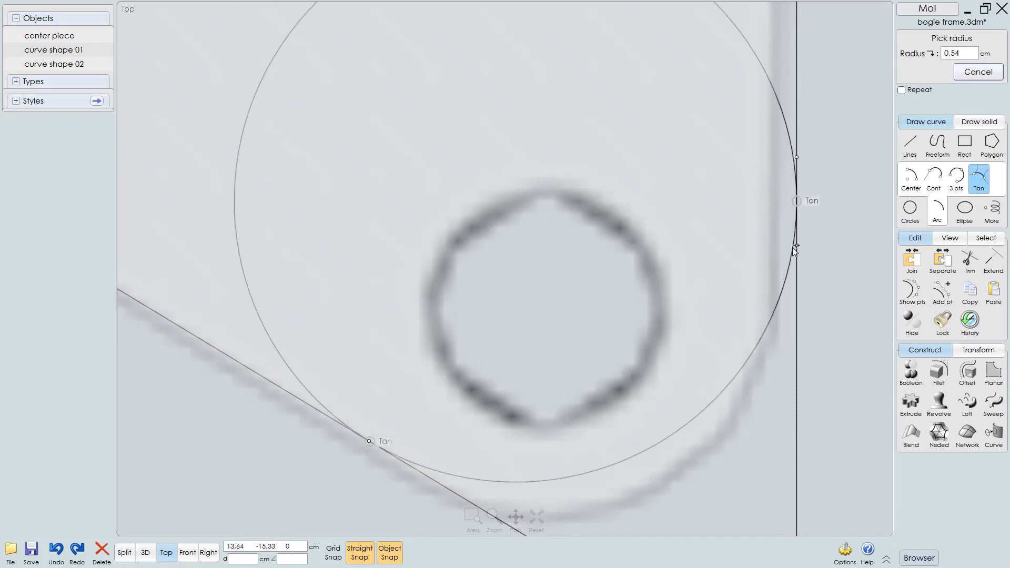
click(798, 377)
scroll(760, 378, down, 2)
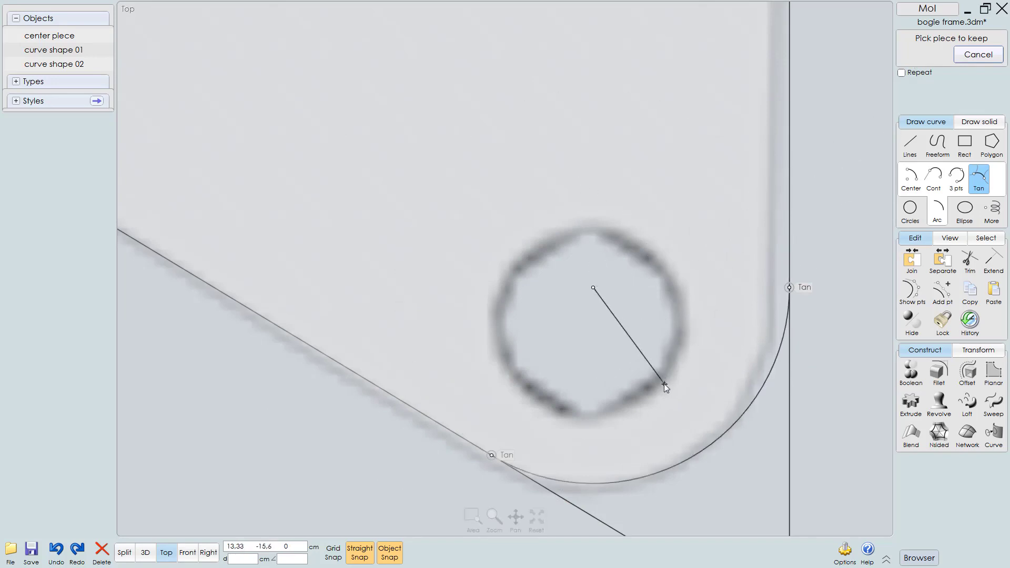
click(719, 433)
scroll(690, 370, down, 5)
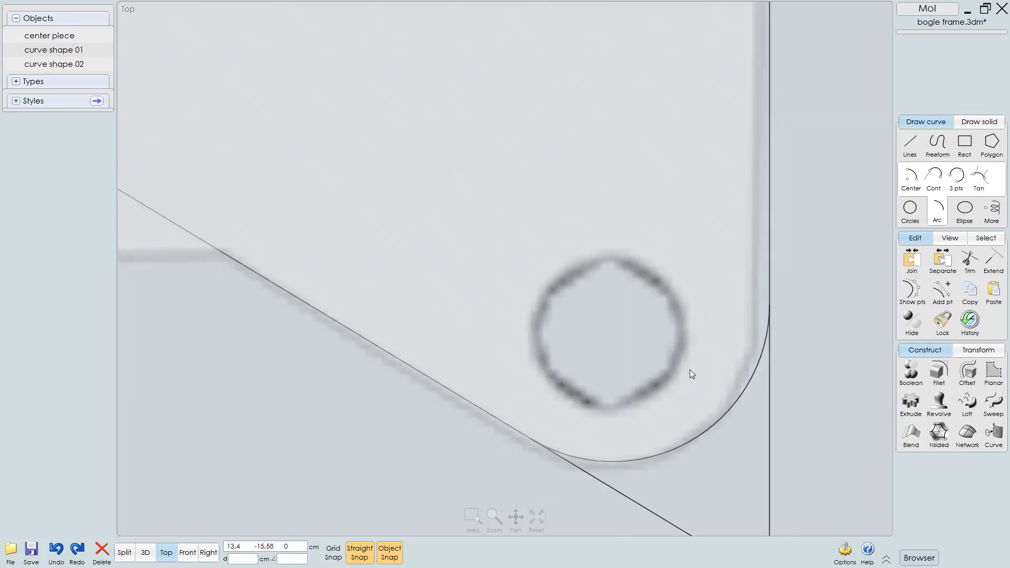
Step: Draw a three-point arc along the curved lower edge, from the slanted line near the bolt-hole lug to the inner side's lower corner
scroll(597, 389, up, 1)
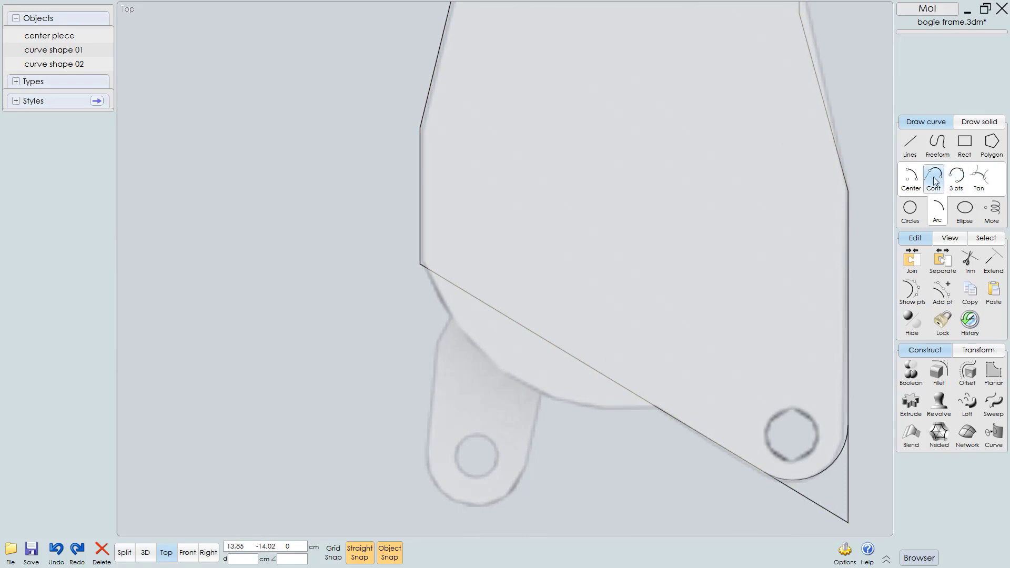
click(957, 178)
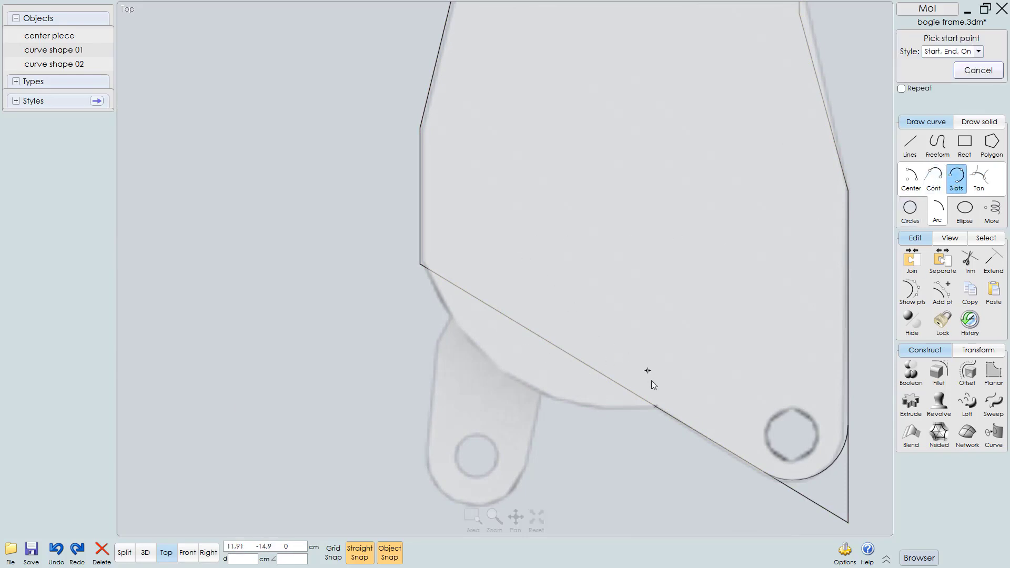
click(655, 406)
click(420, 264)
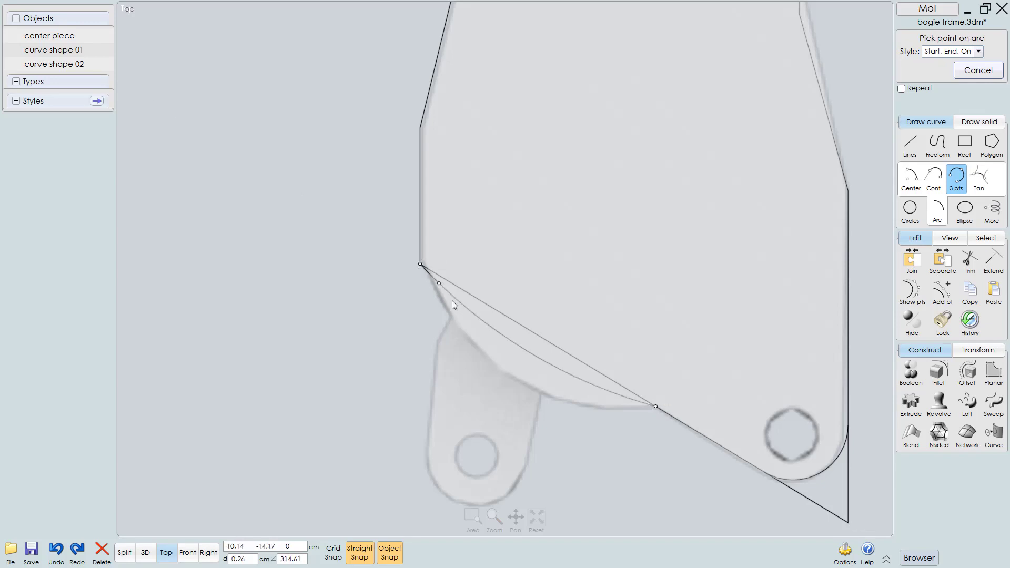
click(480, 354)
Step: Select the rectangle, the polyline and both arcs and trim them mutually, keeping all the pieces
scroll(461, 370, down, 5)
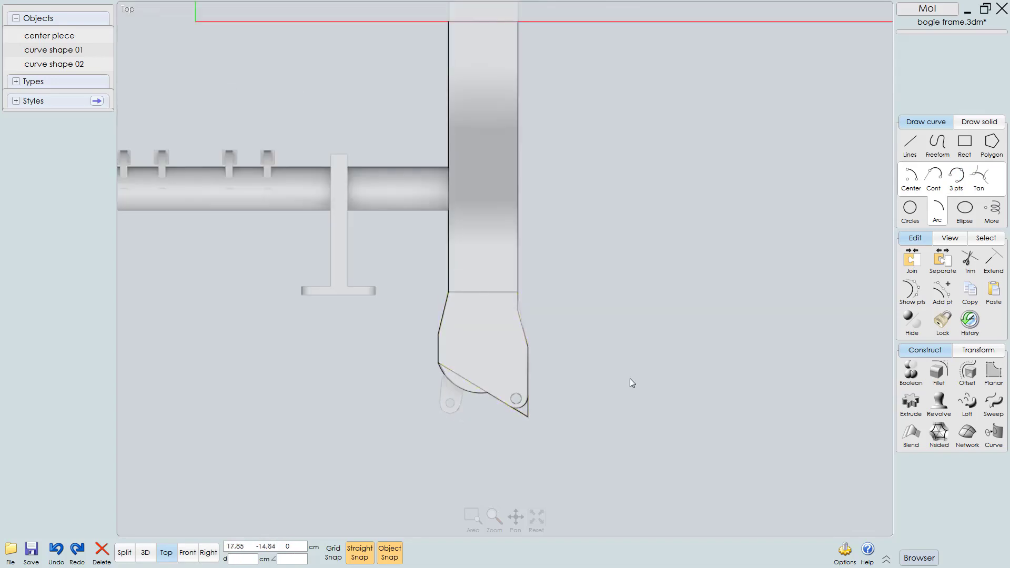
drag(651, 219, 460, 416)
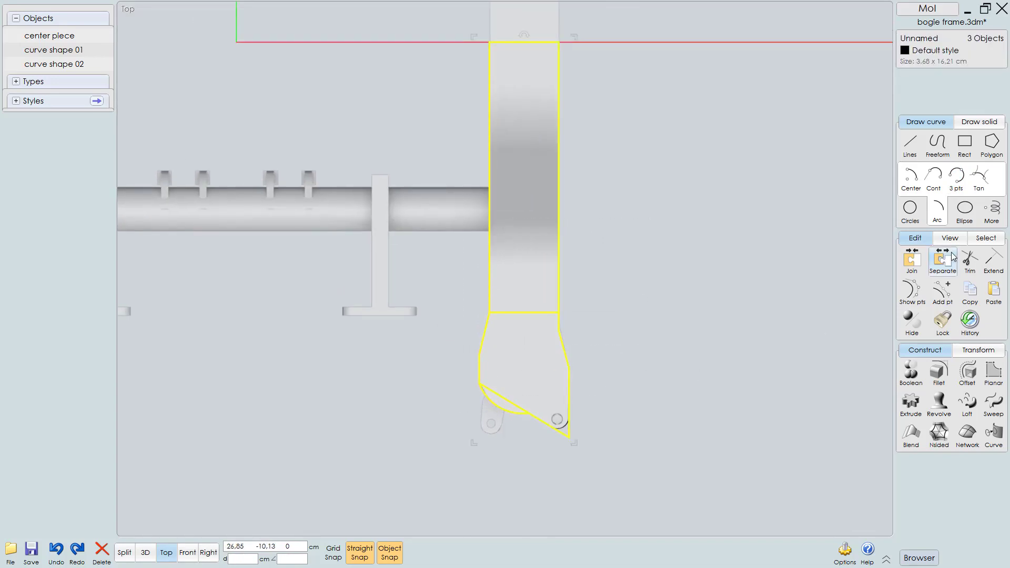
scroll(530, 450, up, 5)
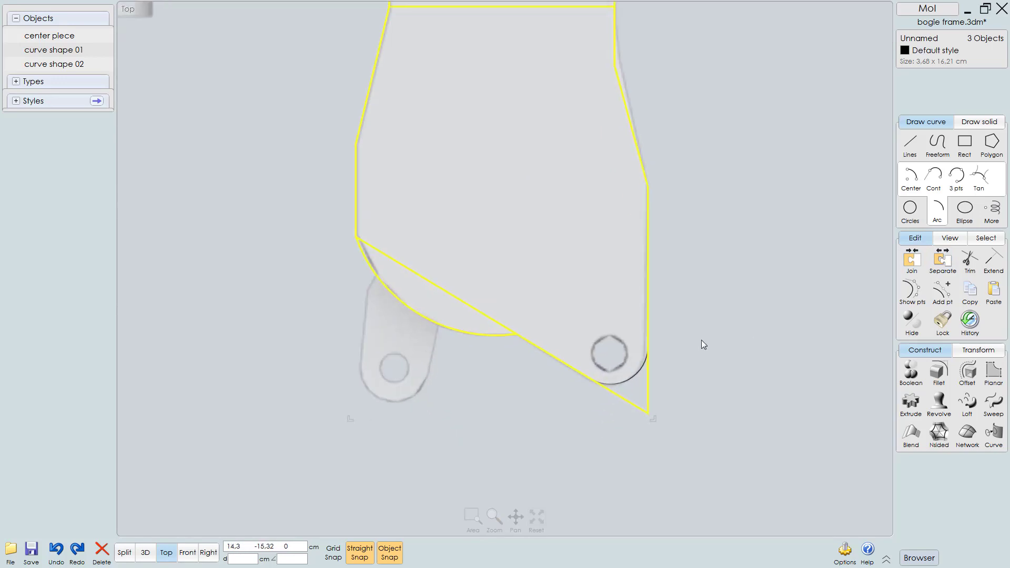
drag(690, 337, 600, 390)
click(970, 258)
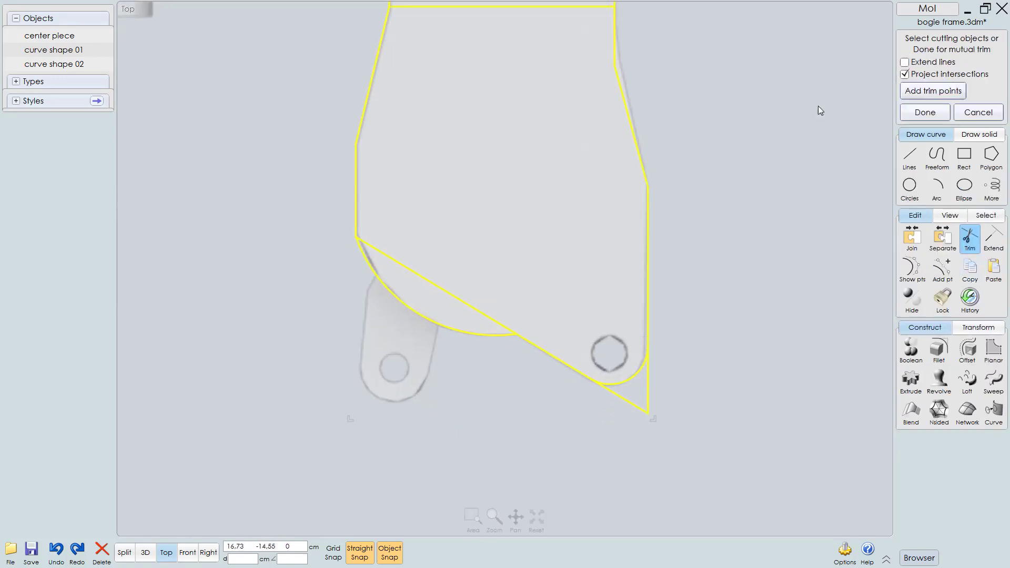
right_click(726, 250)
right_click(725, 253)
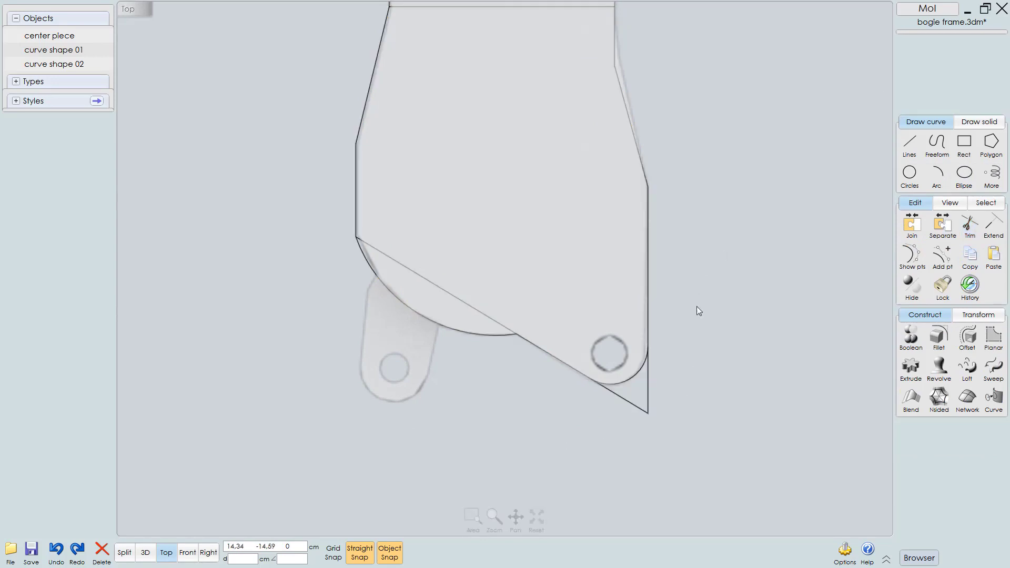
Step: Delete the pointed corner outside the bolt-hole arc and the slanted segment spanned by the curved lower edge
click(649, 390)
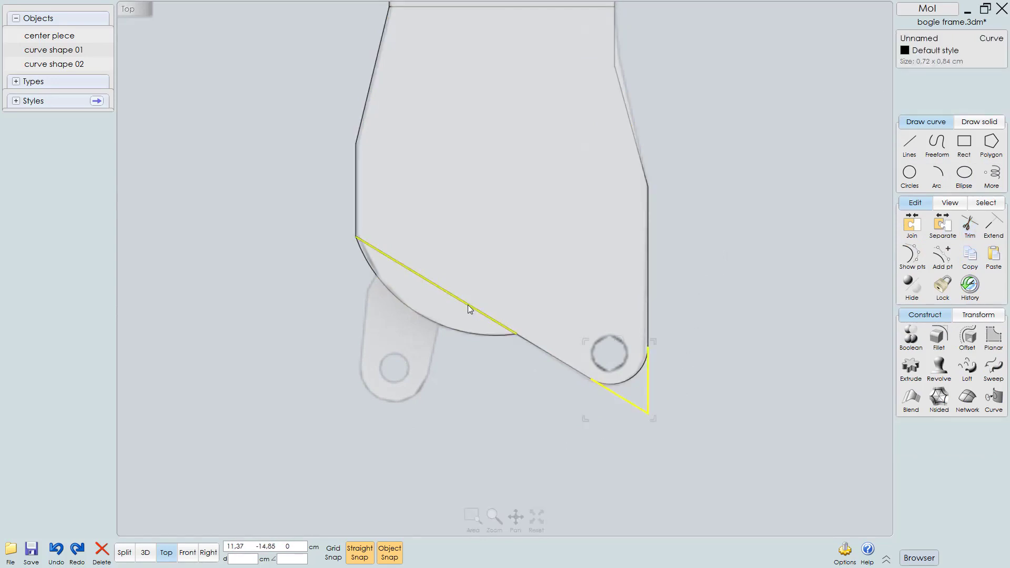
click(468, 305)
key(Delete)
scroll(464, 395, down, 3)
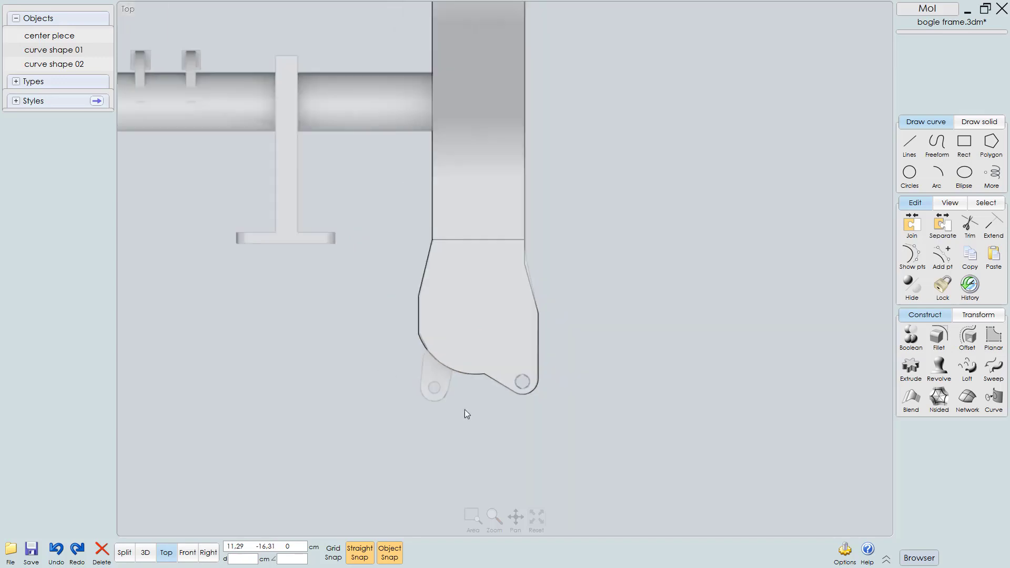
Step: Delete the line crossing the beam above its widened end and join the remaining curves into one closed outline
click(461, 241)
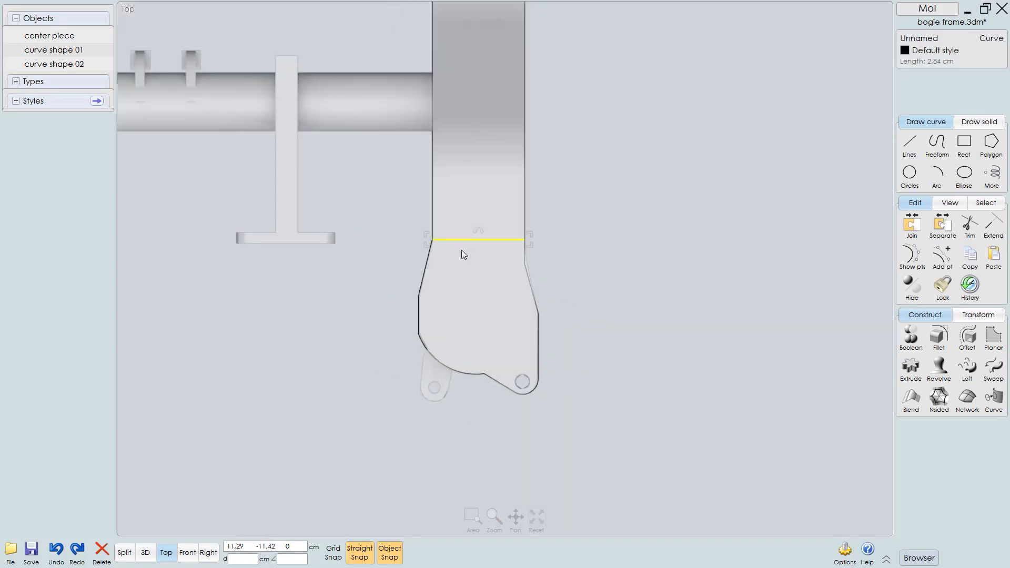
key(Delete)
drag(627, 180, 404, 390)
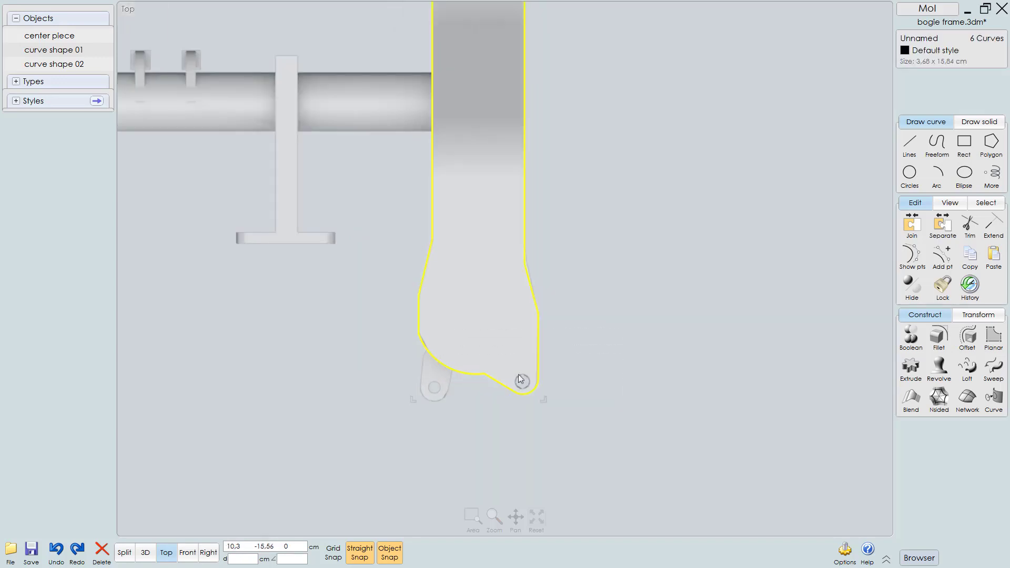
click(912, 231)
Step: Fillet the outline's outer corner where the straight beam begins to widen, with a 5 cm radius
scroll(554, 347, up, 3)
right_drag(611, 314, 648, 318)
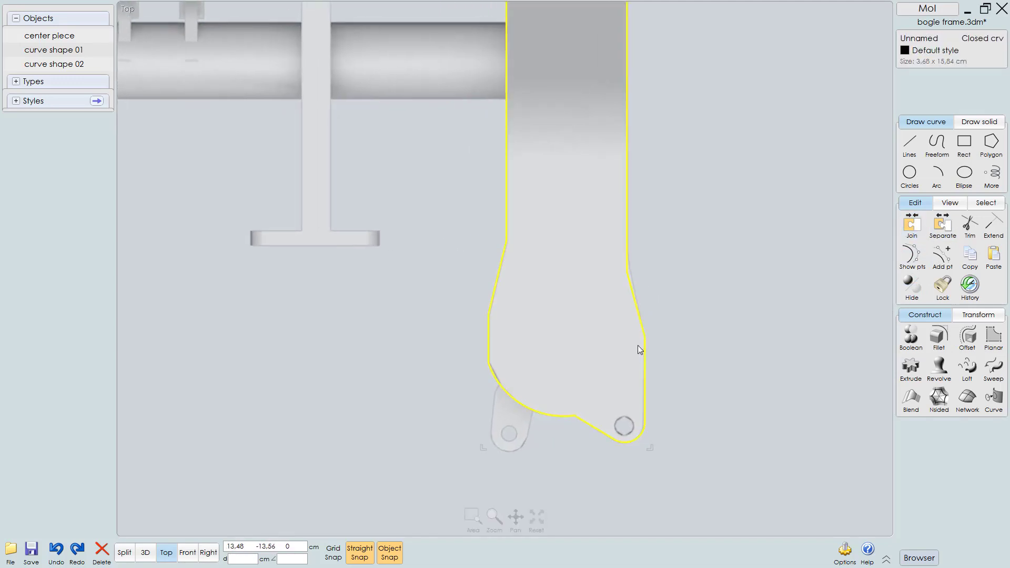
right_drag(641, 293, 655, 338)
scroll(664, 316, up, 2)
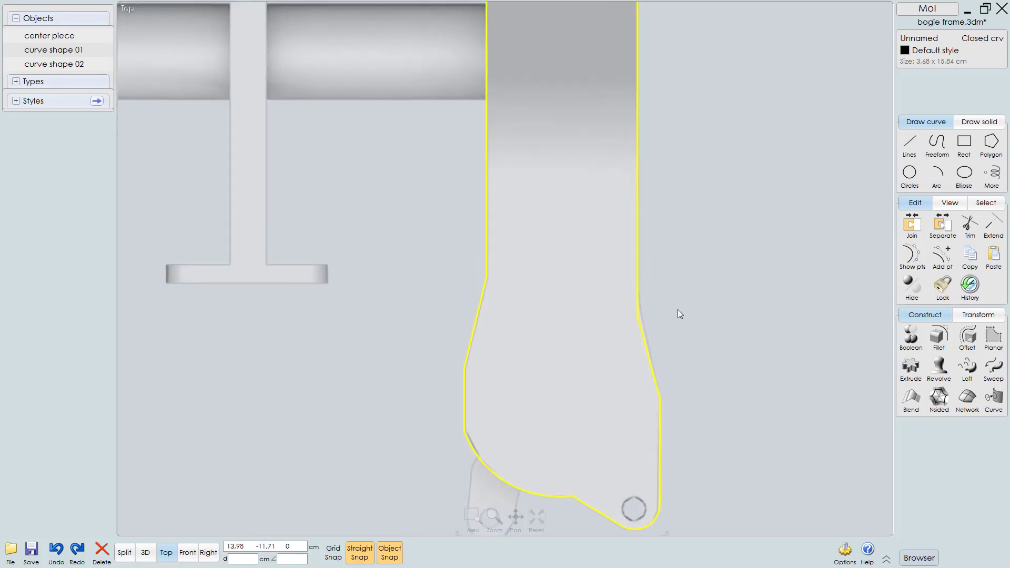
key(f)
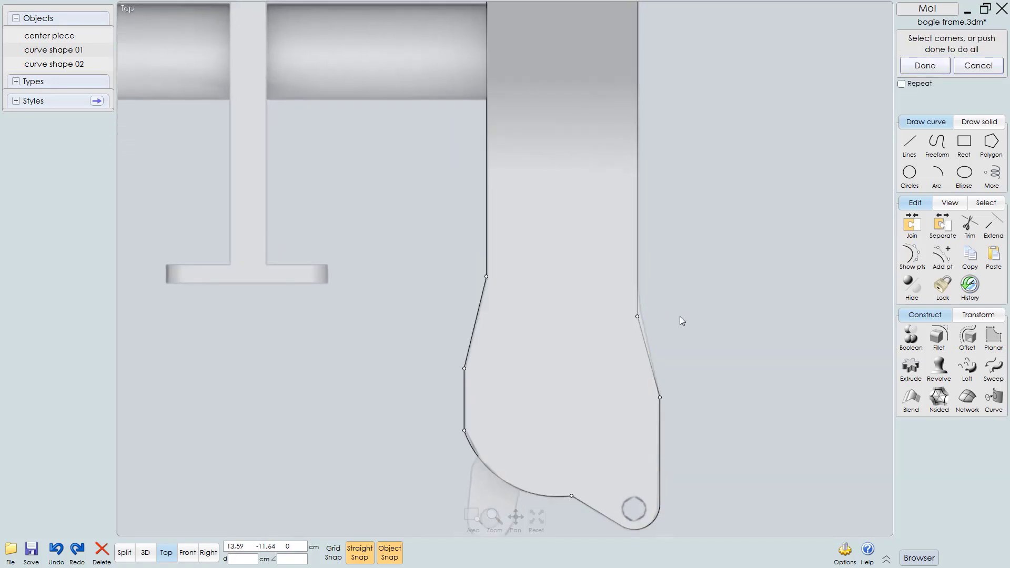
scroll(657, 318, up, 2)
drag(690, 290, 599, 343)
key(Return)
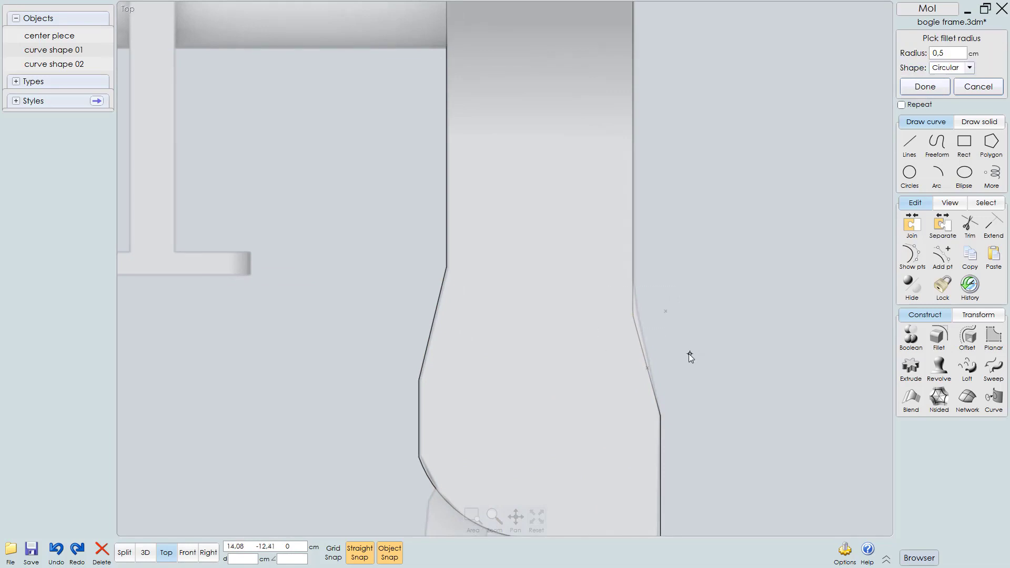
text(5)
click(709, 347)
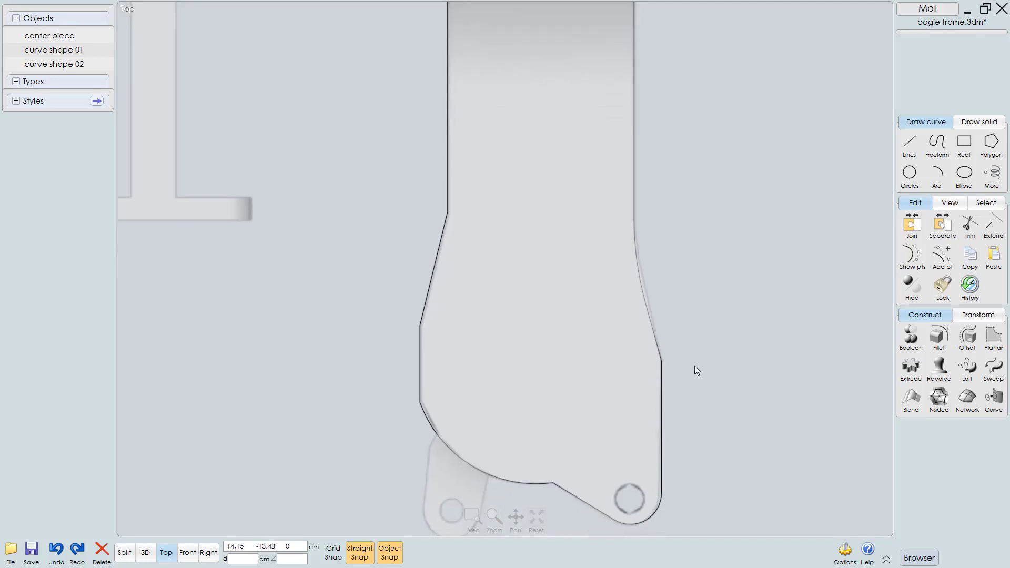
Step: Fillet the outer corner at the beam end's widest point with a 3 cm radius
right_click(663, 387)
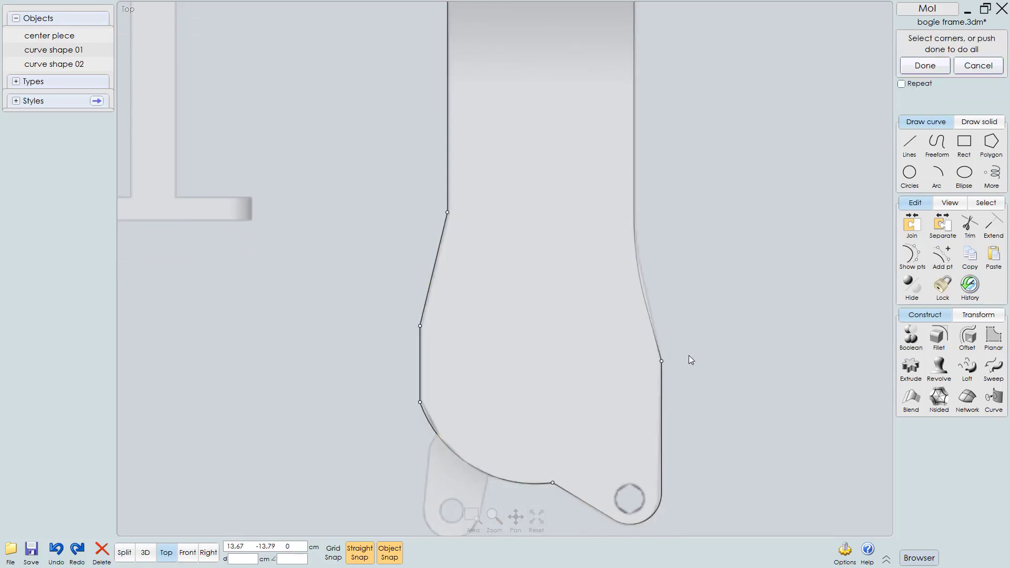
right_click(738, 385)
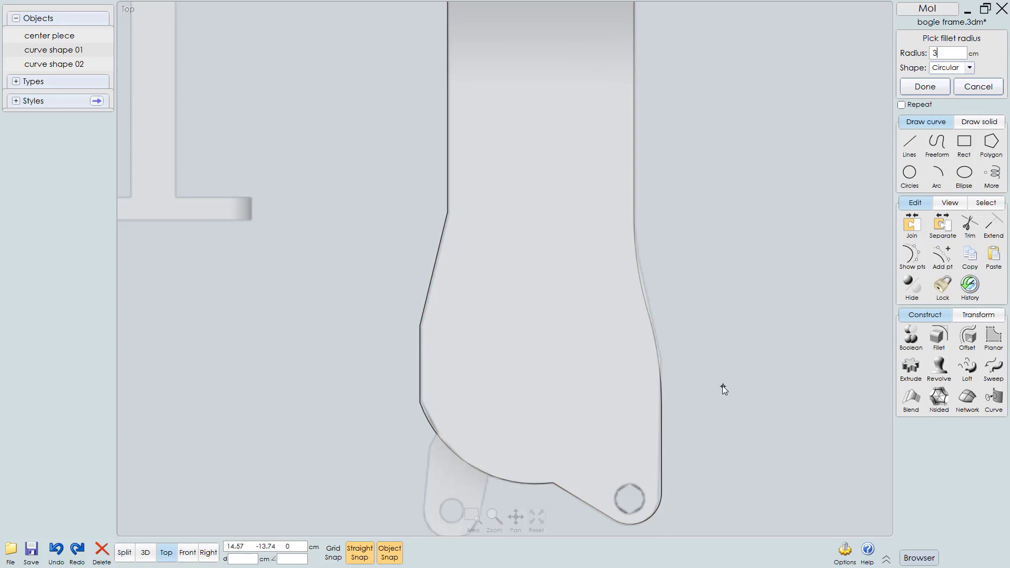
text(3)
right_click(687, 391)
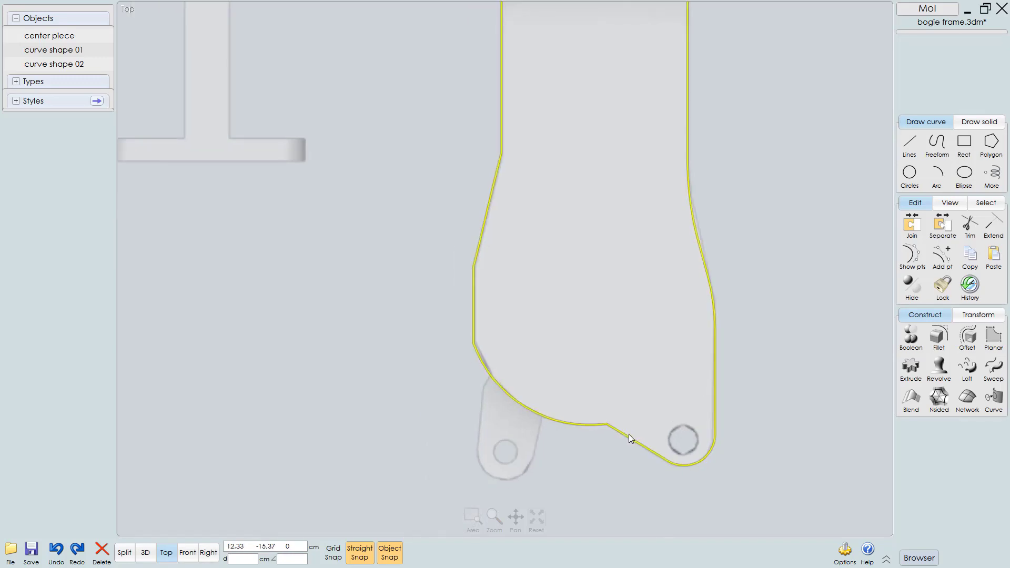
Step: Fillet both end corners of the curved lower edge, trying a 1 cm radius and settling on 0.5 cm
right_click(629, 435)
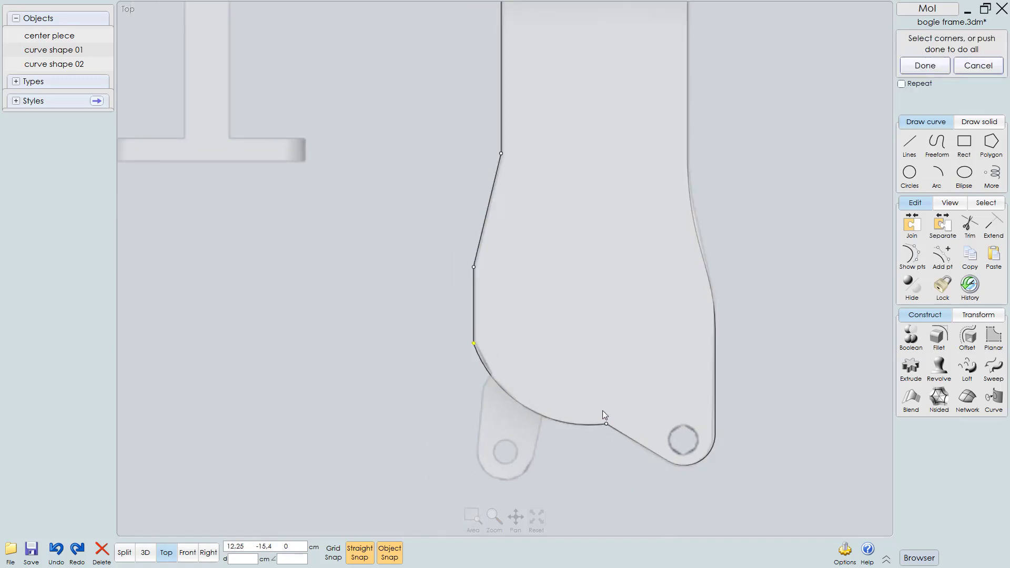
key(Return)
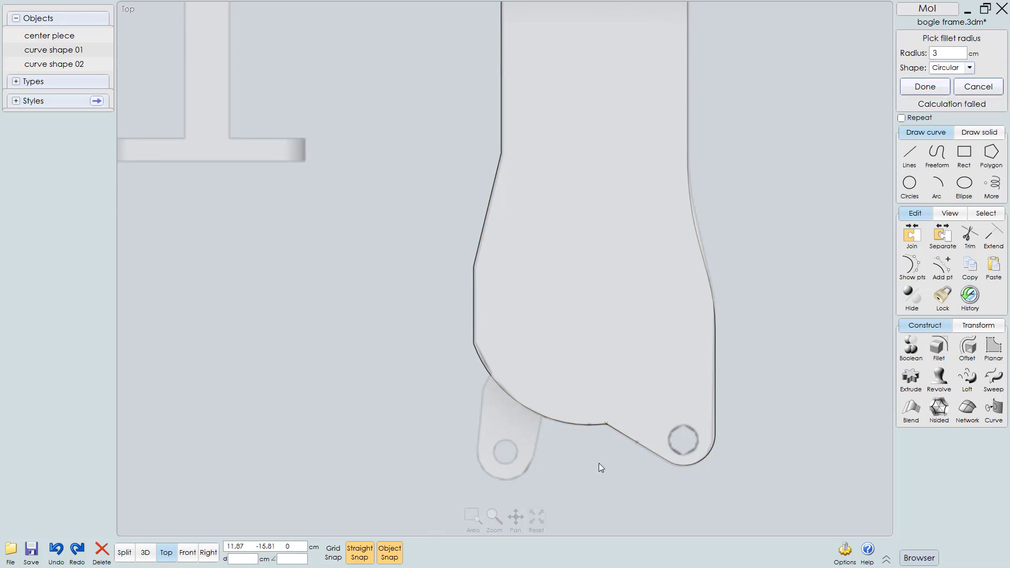
scroll(605, 454, up, 2)
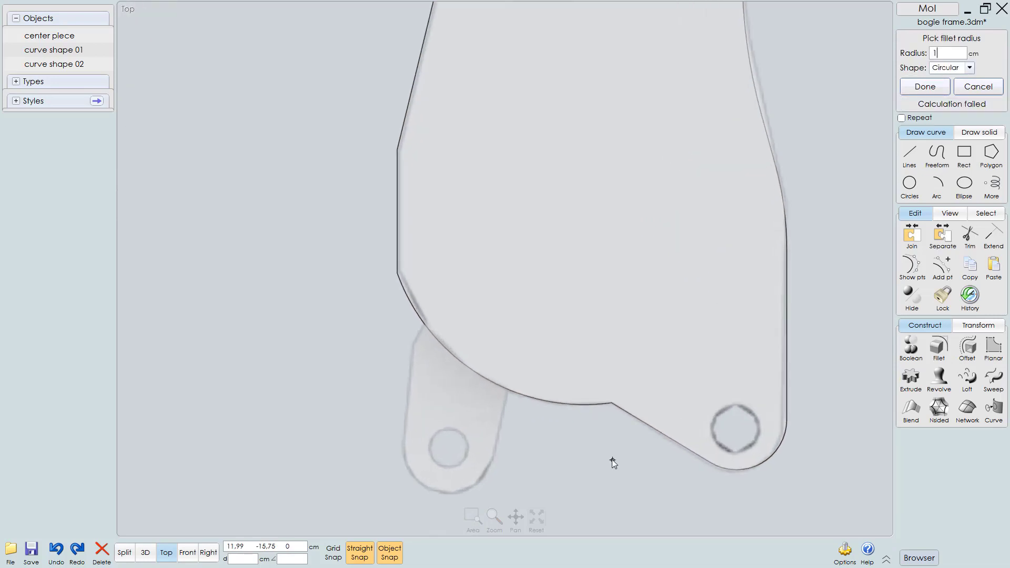
text(1)
key(Return)
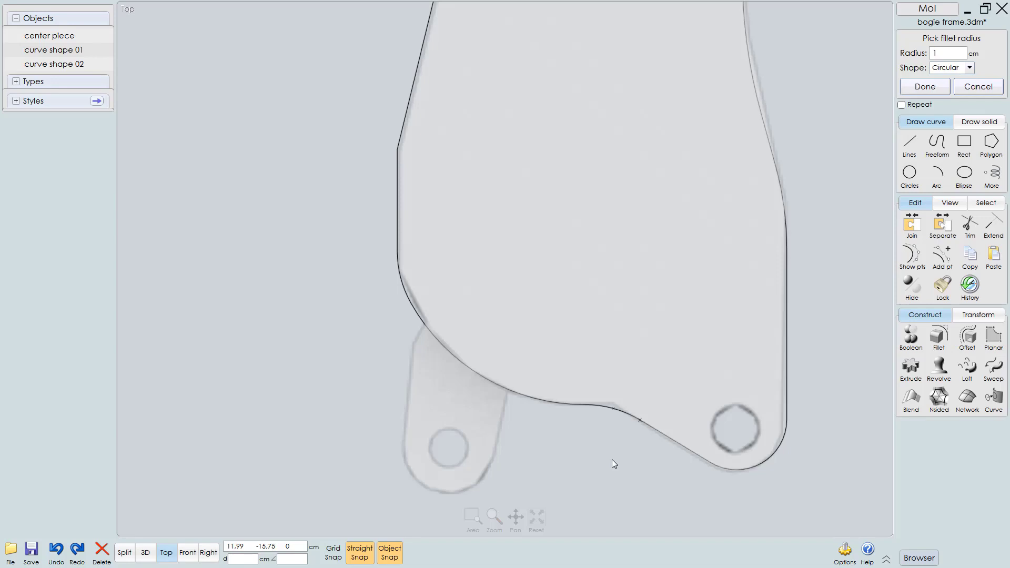
text(0,5)
key(Return)
right_click(608, 460)
Step: Fillet the inner side's corner at the beam end's widest point, above its straight edge, with a 3 cm radius
scroll(607, 459, down, 2)
middle_drag(570, 427, 583, 511)
click(484, 372)
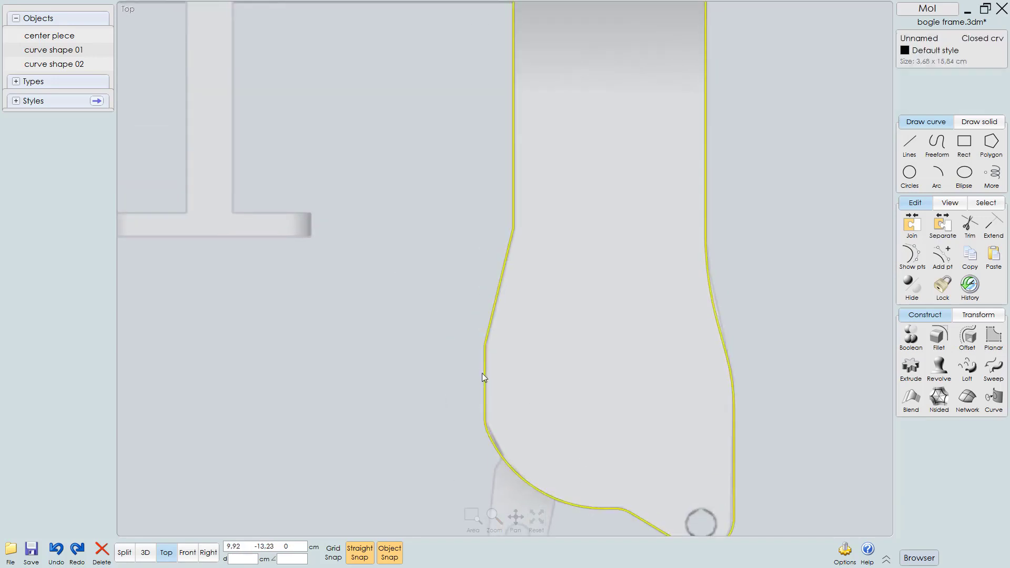
right_click(480, 373)
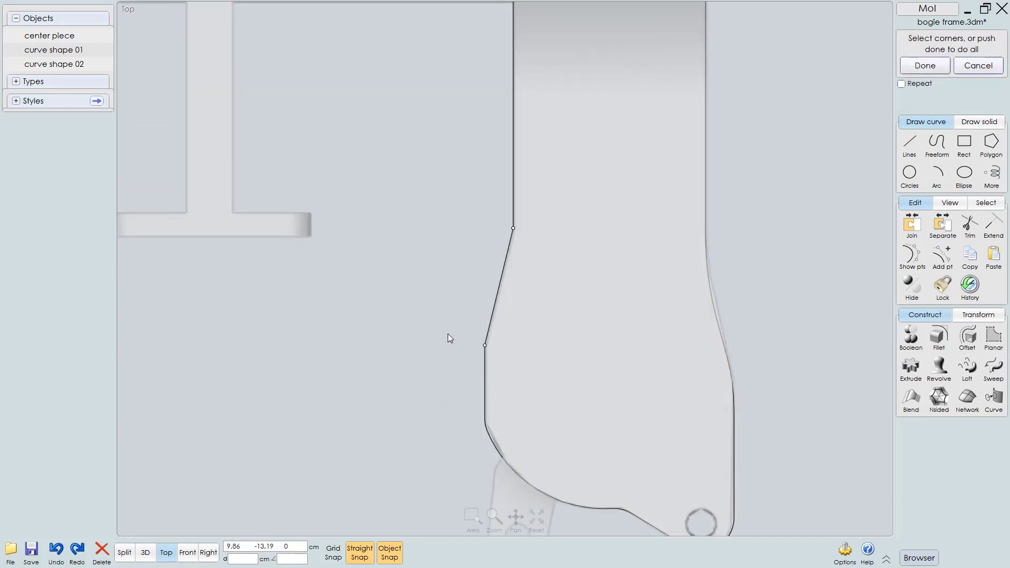
drag(460, 339, 497, 364)
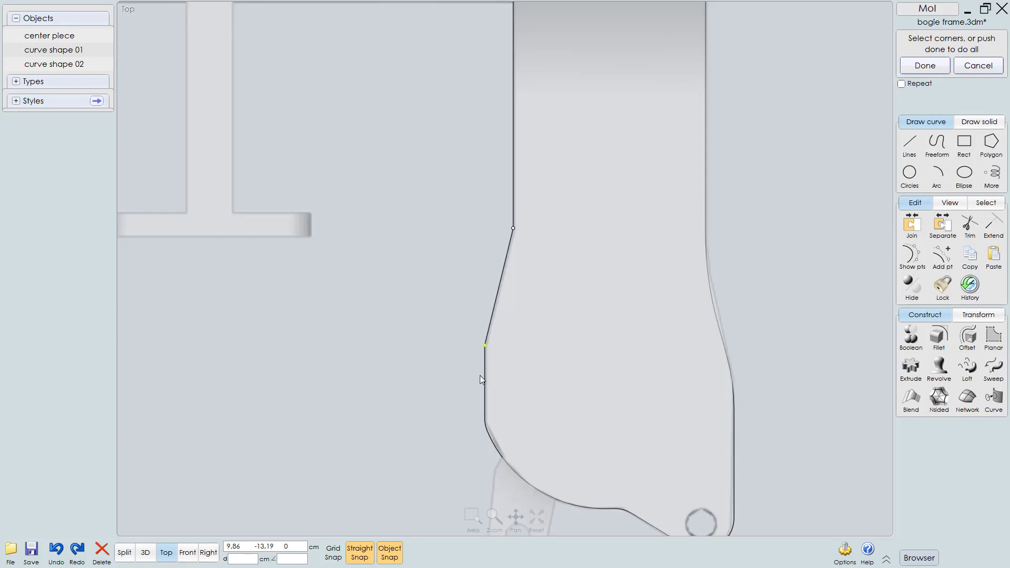
right_click(428, 379)
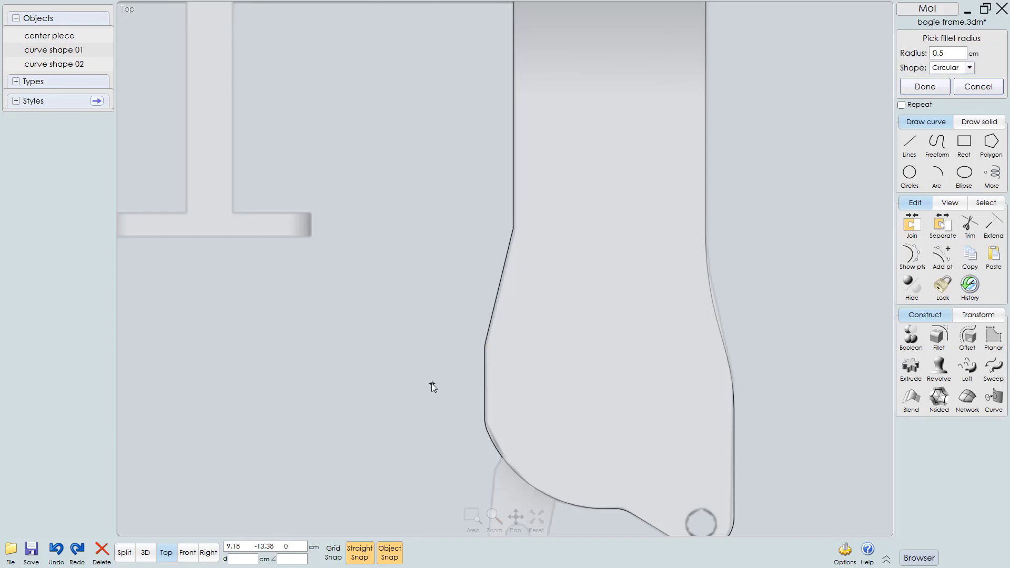
text(3)
right_click(456, 269)
Step: Fillet the inner corner where the straight beam begins to widen, trying a 2 cm radius and settling on 1 cm
click(505, 255)
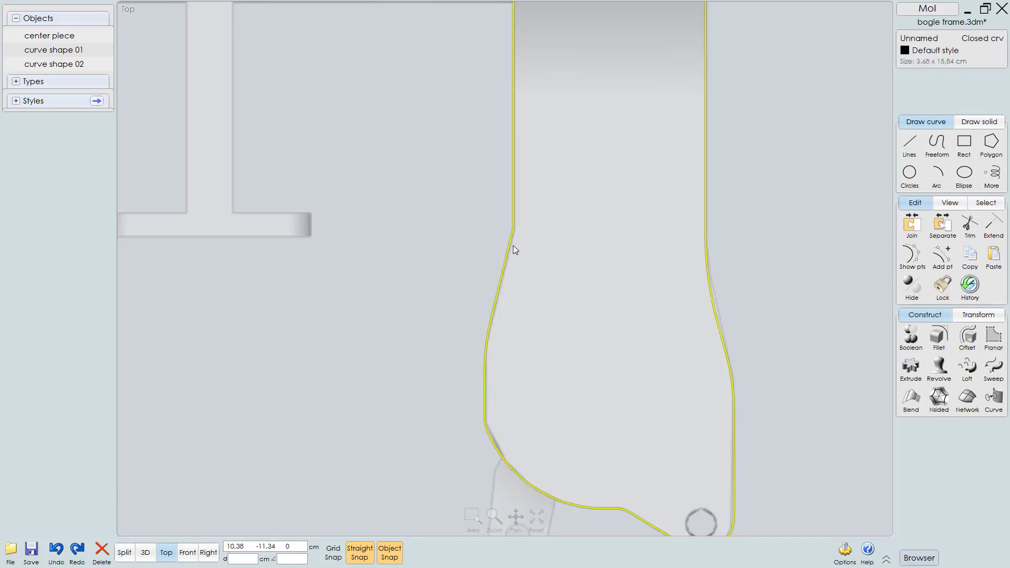
right_click(513, 246)
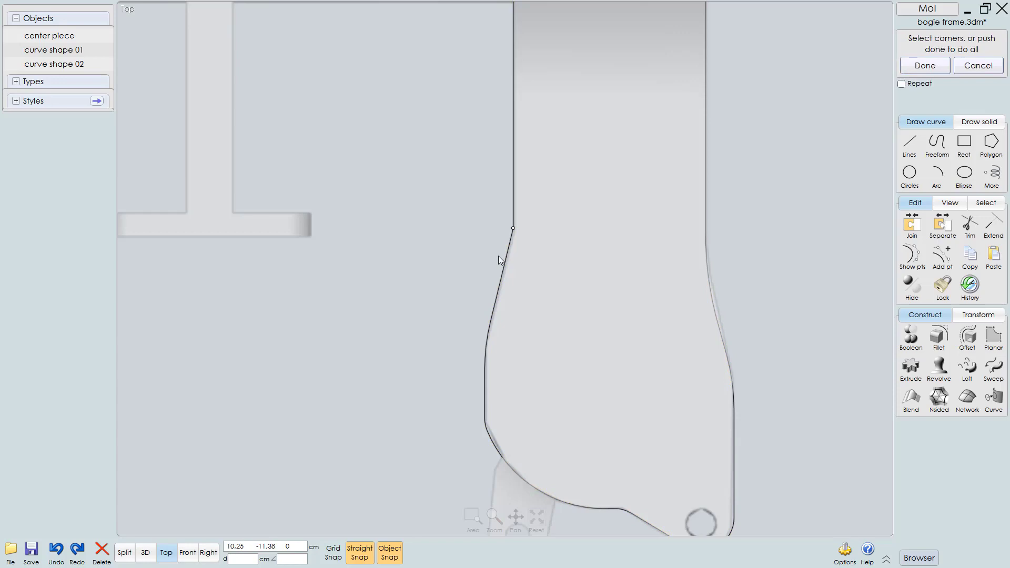
right_click(530, 267)
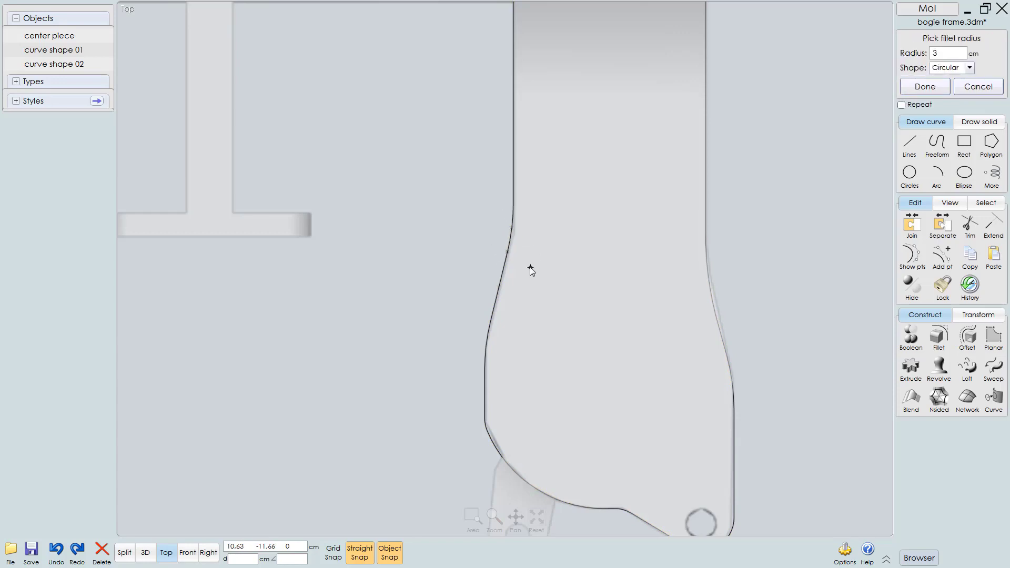
scroll(545, 237, up, 3)
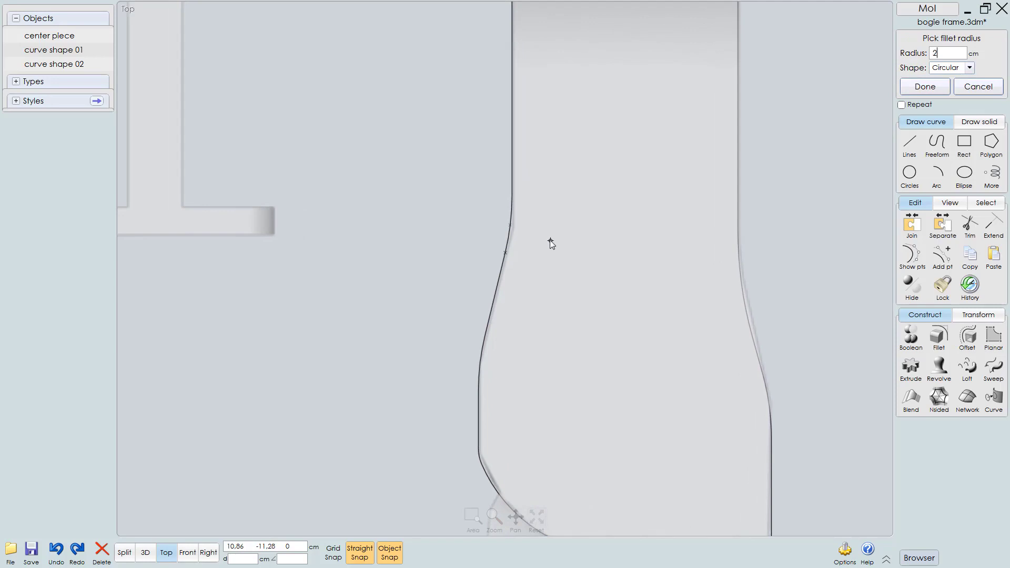
text(2)
key(Return)
text(1)
key(Return)
scroll(580, 341, down, 5)
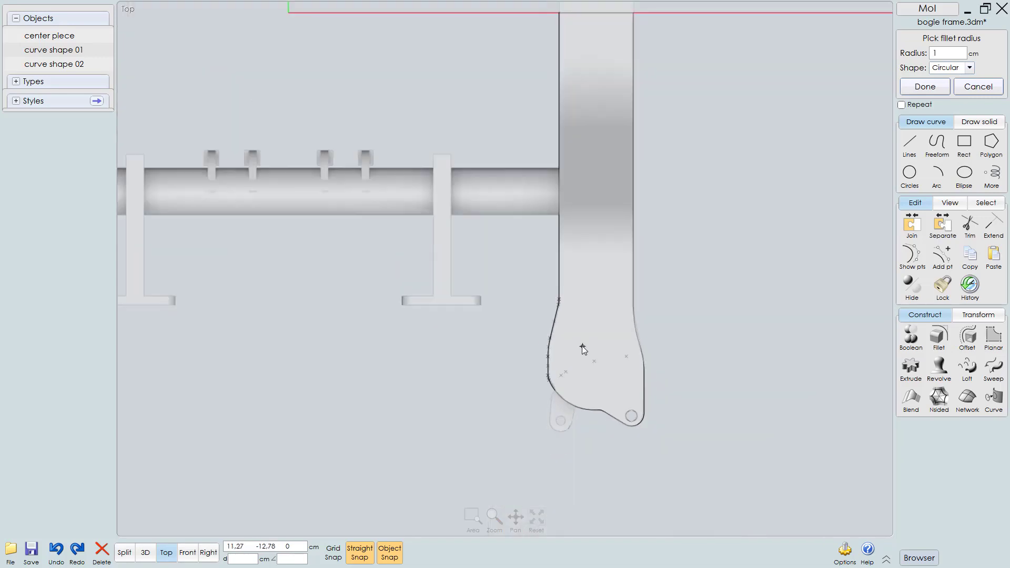
right_click(696, 332)
Step: Inspect the closed beam outline in the 3D view and show its control points
key(F5)
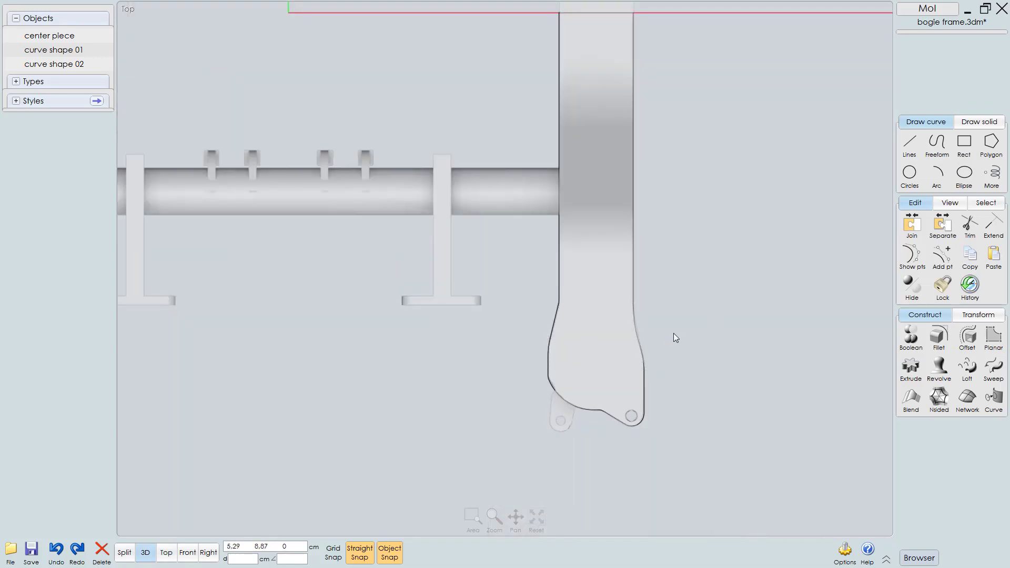
right_drag(412, 446, 431, 463)
middle_drag(518, 454, 519, 400)
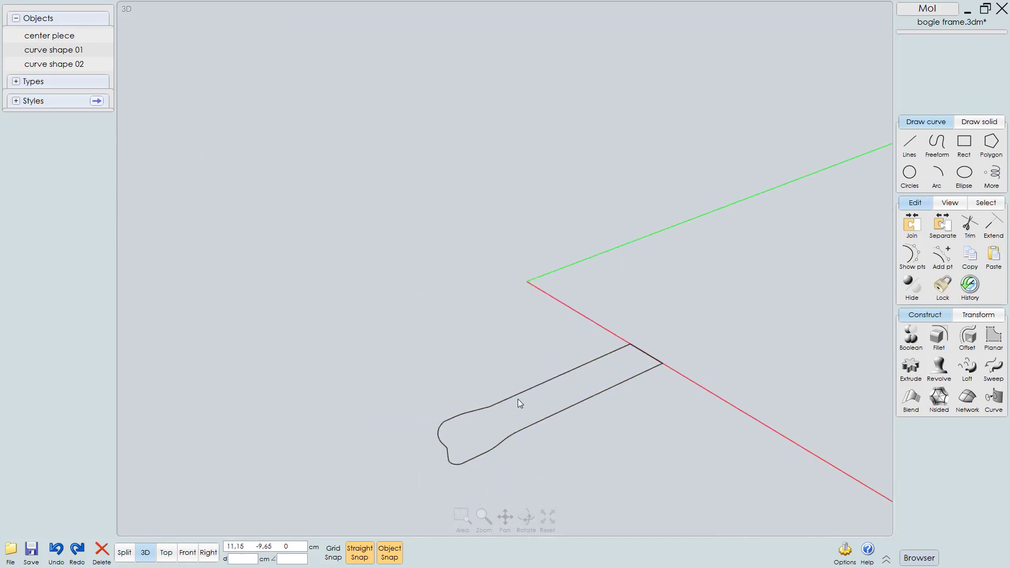
scroll(475, 384, up, 3)
scroll(638, 318, down, 4)
click(598, 368)
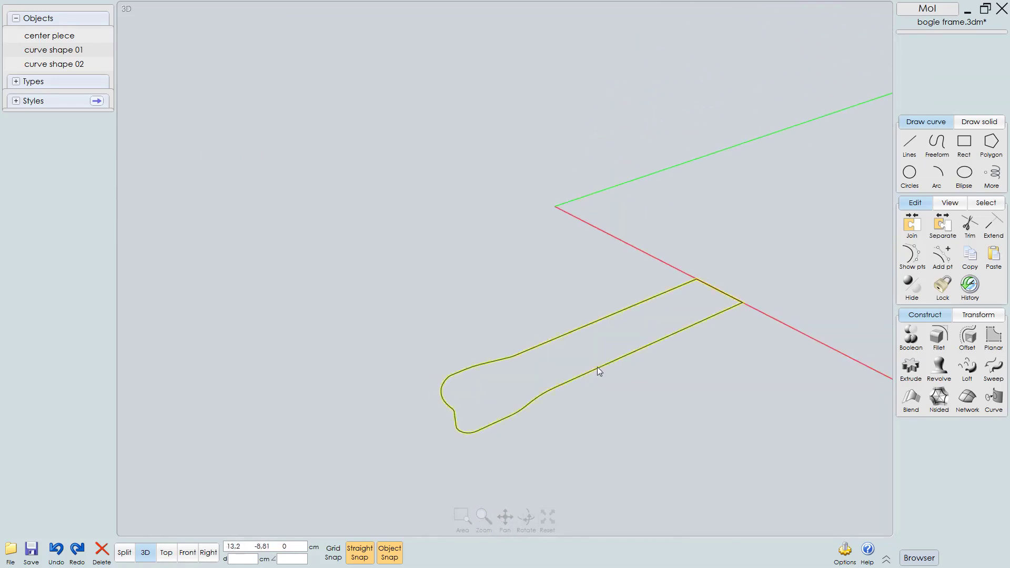
mouse_move(598, 367)
right_down()
mouse_move(561, 374)
mouse_move(583, 374)
right_up()
click(621, 374)
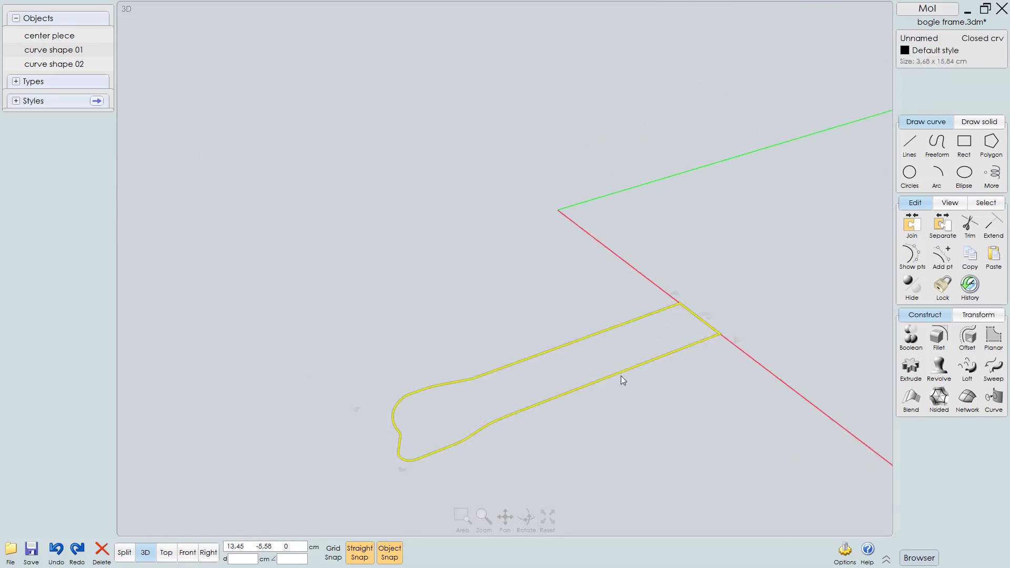
click(913, 255)
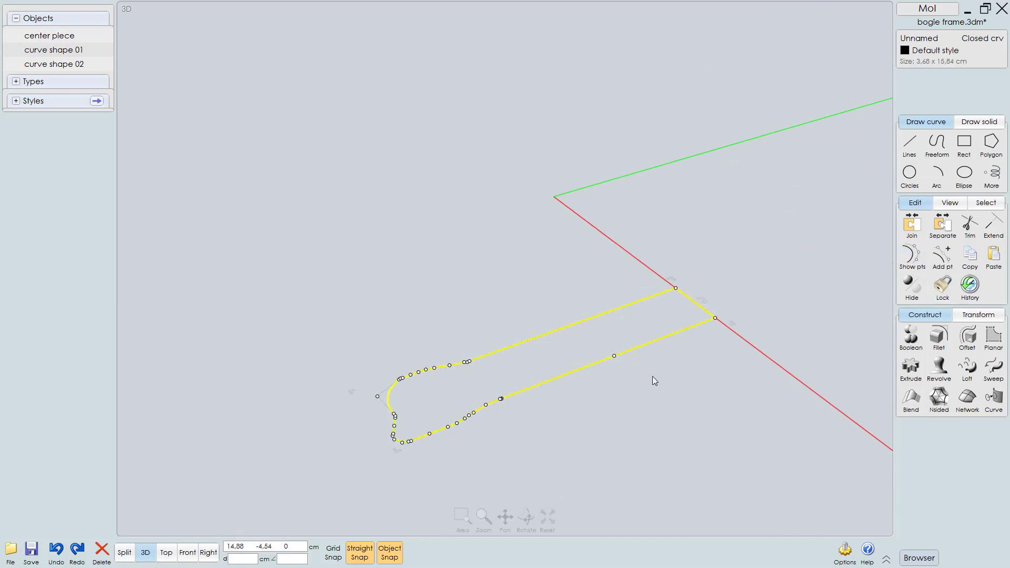
mouse_move(653, 377)
right_down()
mouse_move(690, 348)
mouse_move(637, 373)
right_up()
right_drag(569, 380, 652, 347)
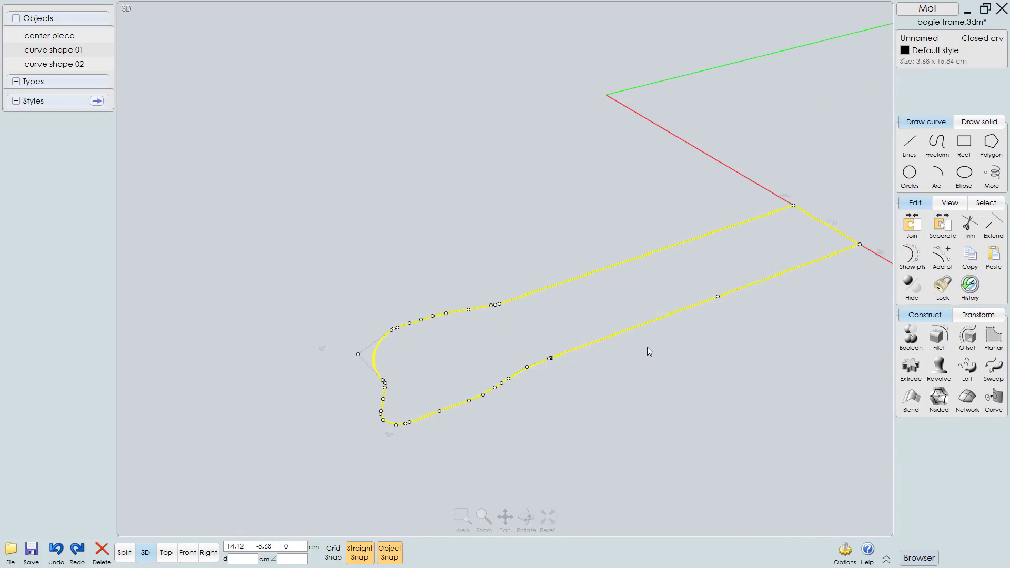
Step: Try rebuilding the outline in Refit mode with a 0.01 cm tolerance, and hide its control points
key(r)
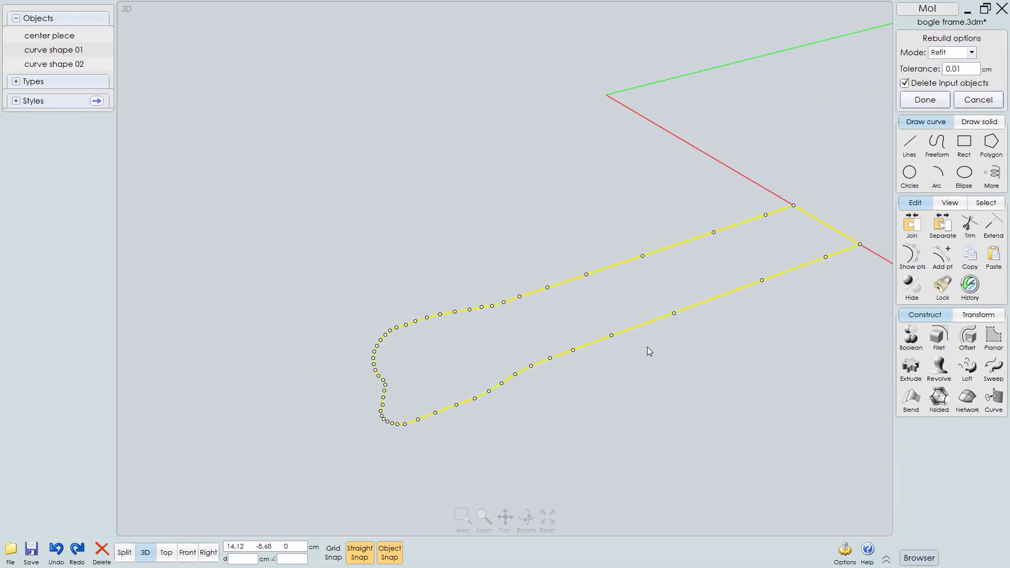
scroll(613, 380, down, 3)
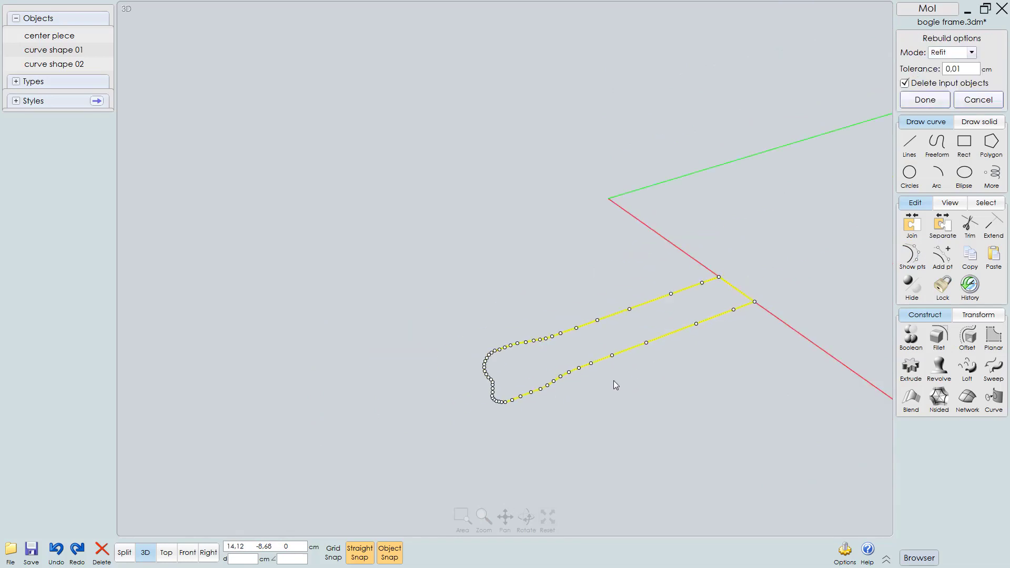
key(3)
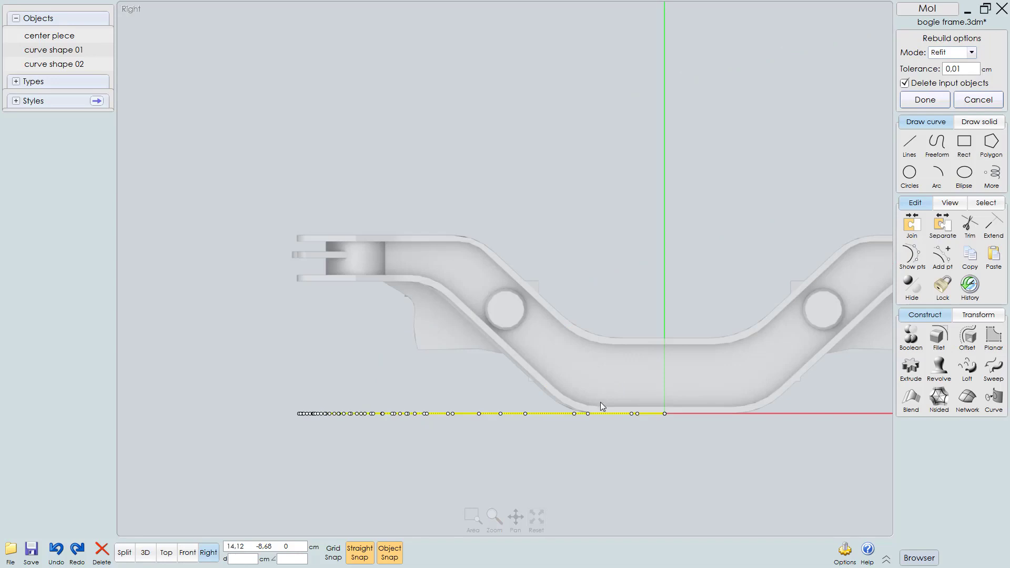
click(902, 259)
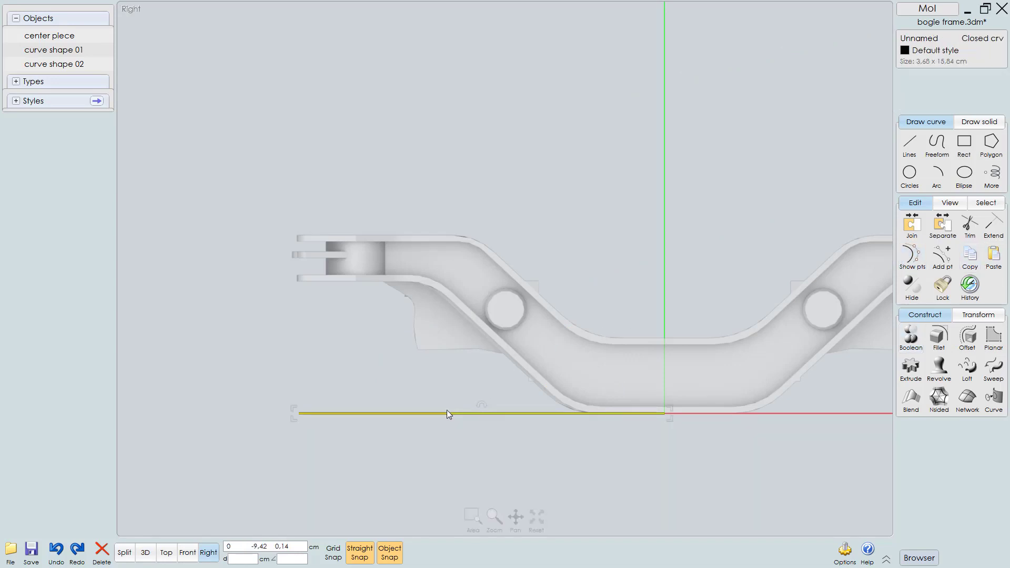
Step: Move the outline curve straight up in the side view so it sits above the beam's upper edge
drag(447, 412, 450, 215)
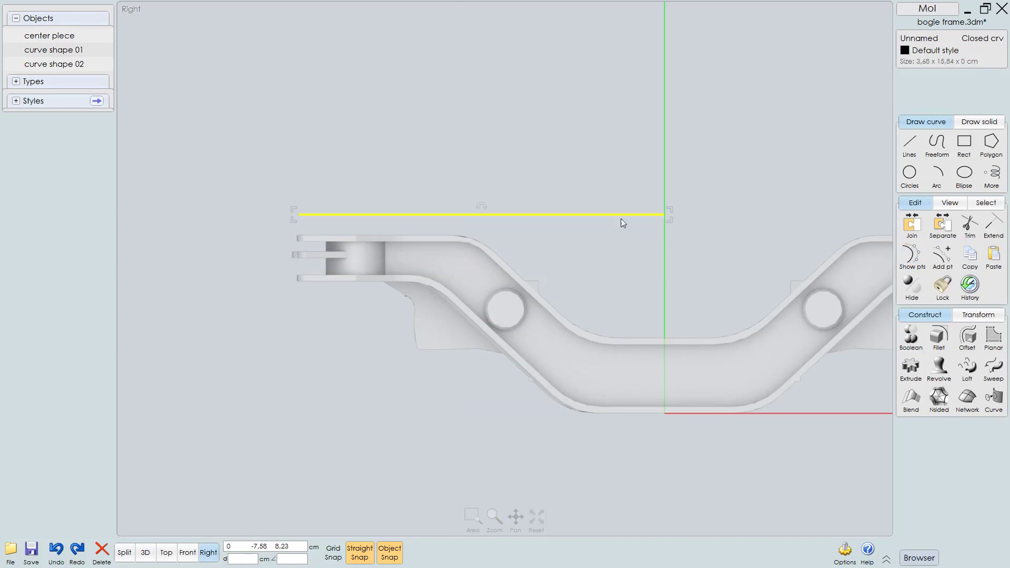
scroll(658, 213, up, 6)
scroll(863, 174, down, 5)
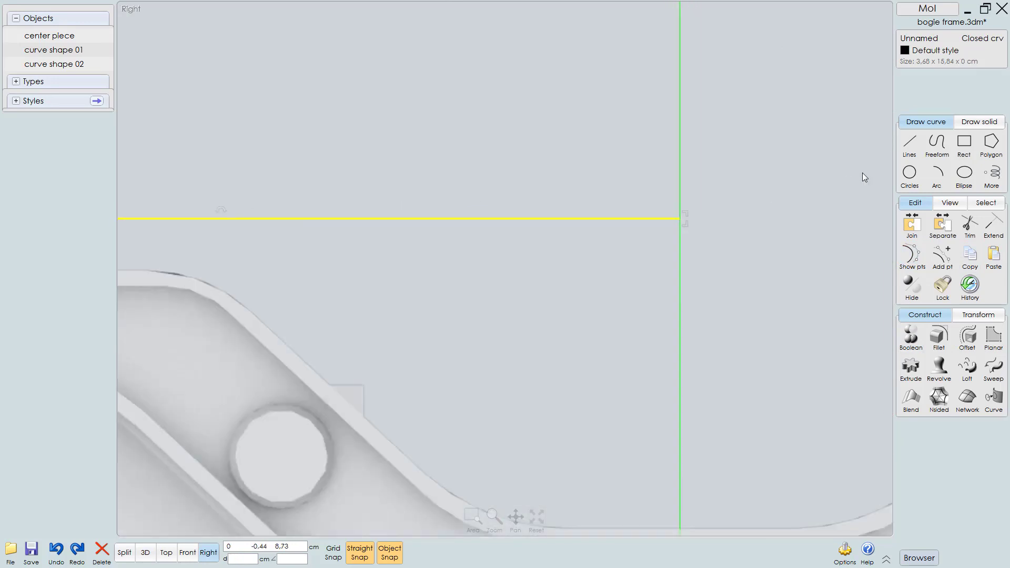
Step: Extrude the raised outline 12.55 cm downward with capped ends, inspect the solid in 3D, and undo the extrusion
key(e)
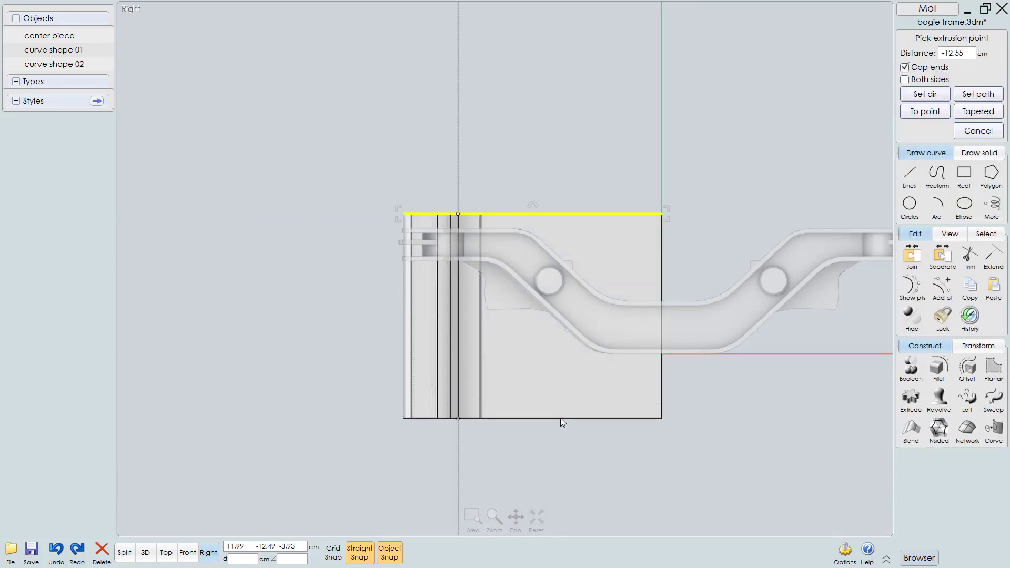
click(560, 418)
key(3)
right_drag(550, 314, 671, 342)
click(792, 299)
click(684, 307)
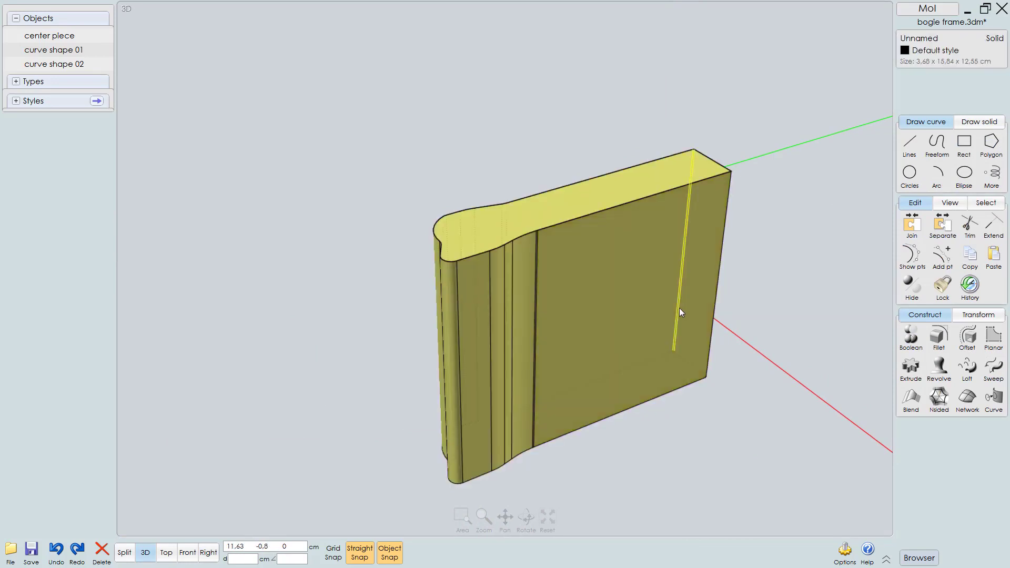
click(626, 328)
key(ctrl+z)
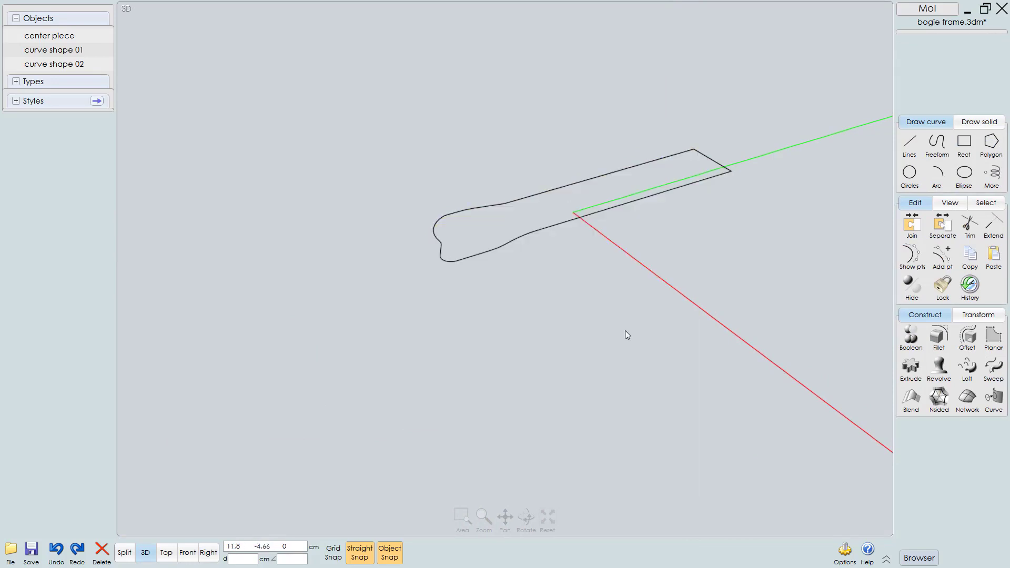
Step: Rebuild the raised outline curve with its control points shown, and hide the points again
click(552, 227)
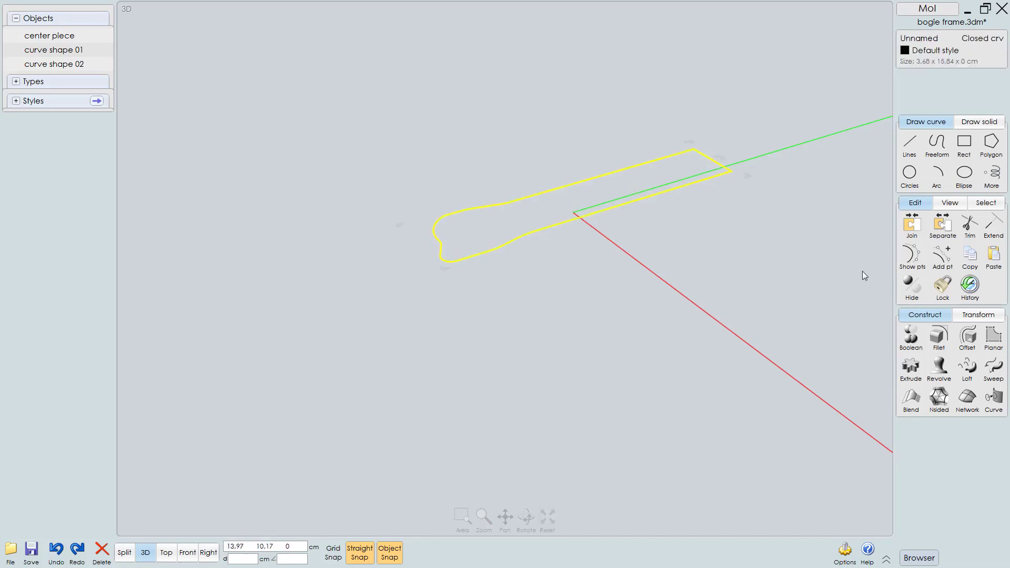
click(912, 255)
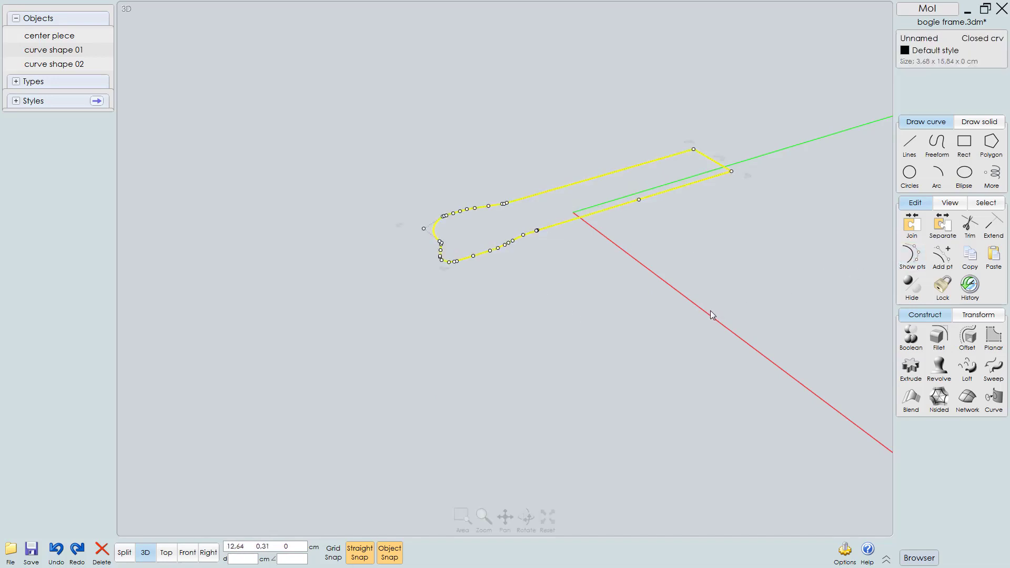
key(r)
right_click(711, 314)
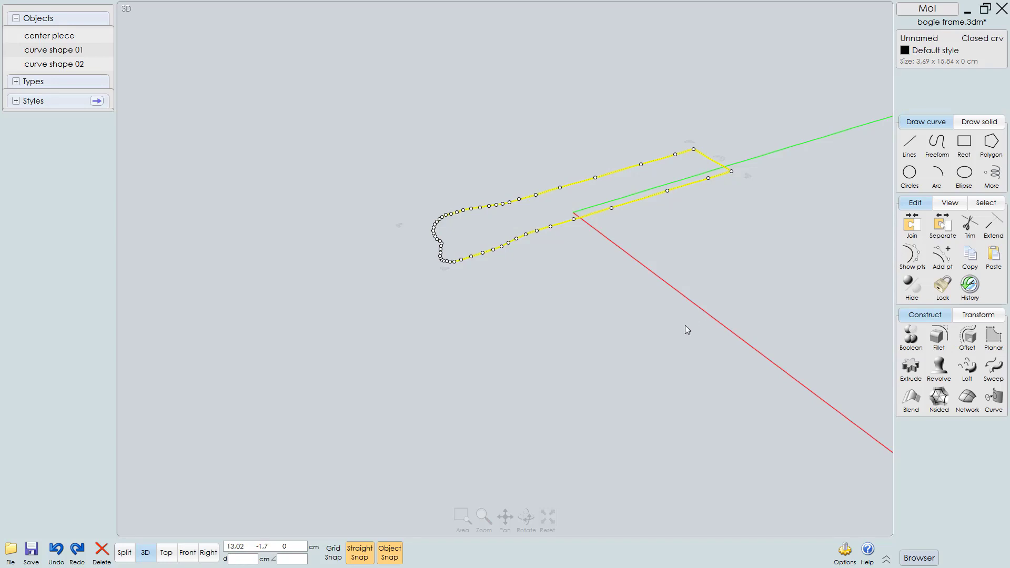
right_drag(685, 325, 569, 312)
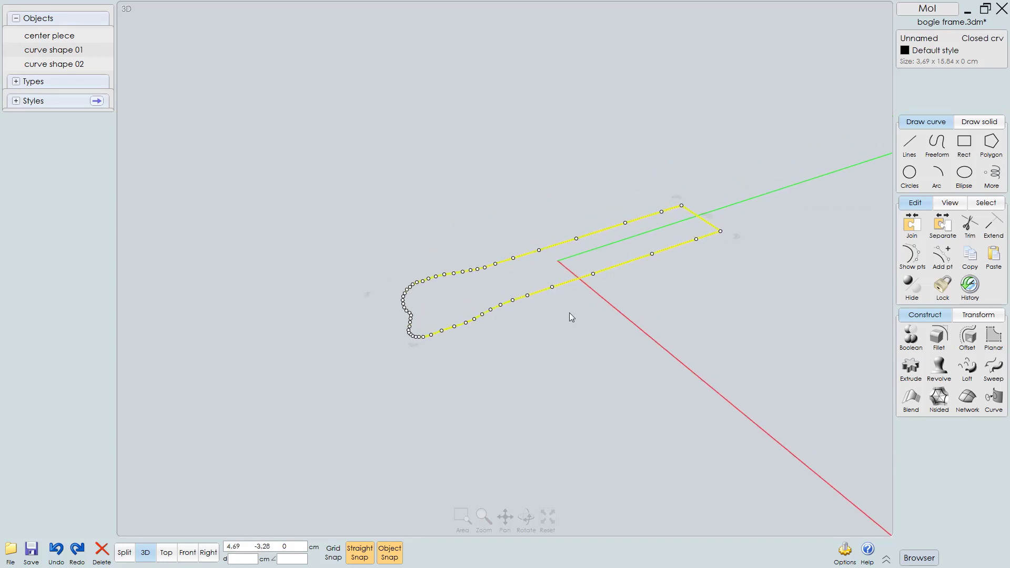
click(910, 255)
Step: Extrude the rebuilt outline about 11.68 cm downward with capped ends, past the beam's underside in the side view
key(e)
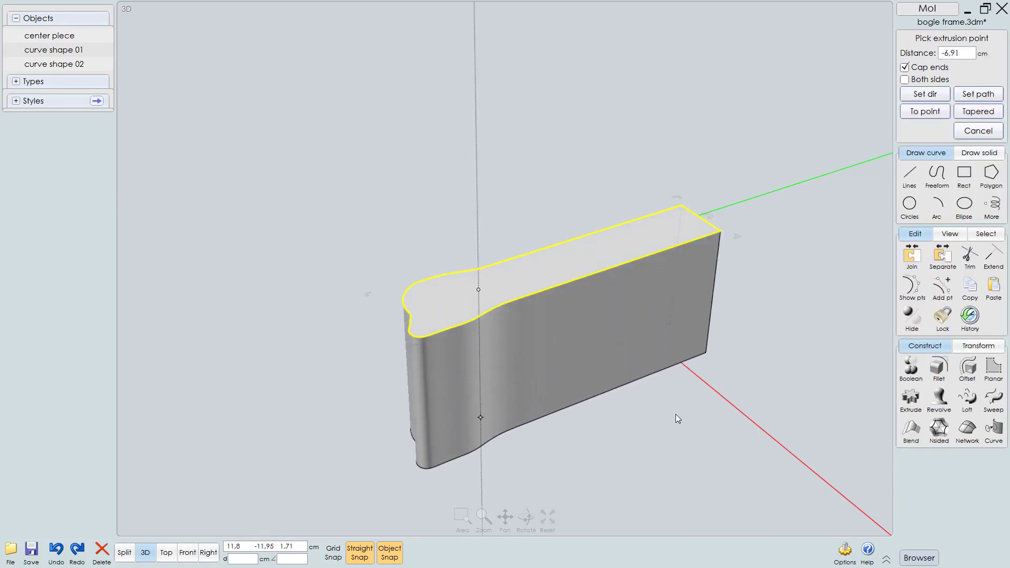
key(4)
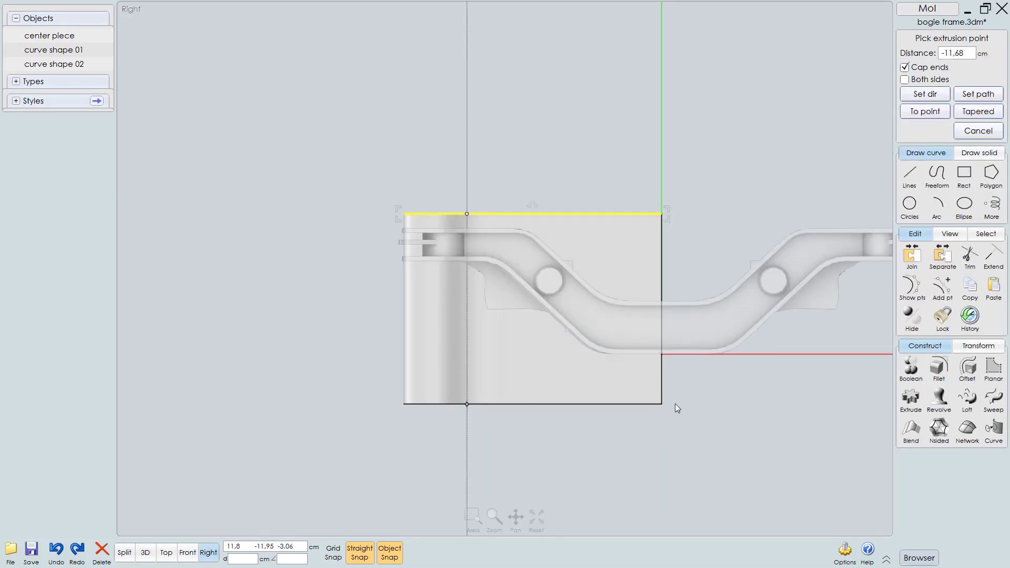
key(Escape)
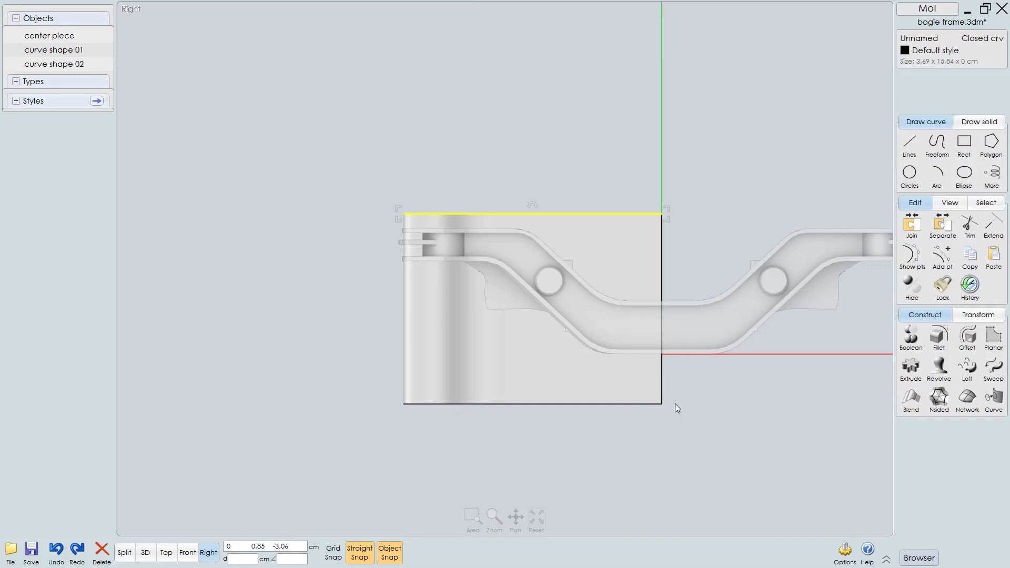
Step: Name the outline curve "curve shape 03", correcting an initial entry of "curve shape 02"
click(926, 39)
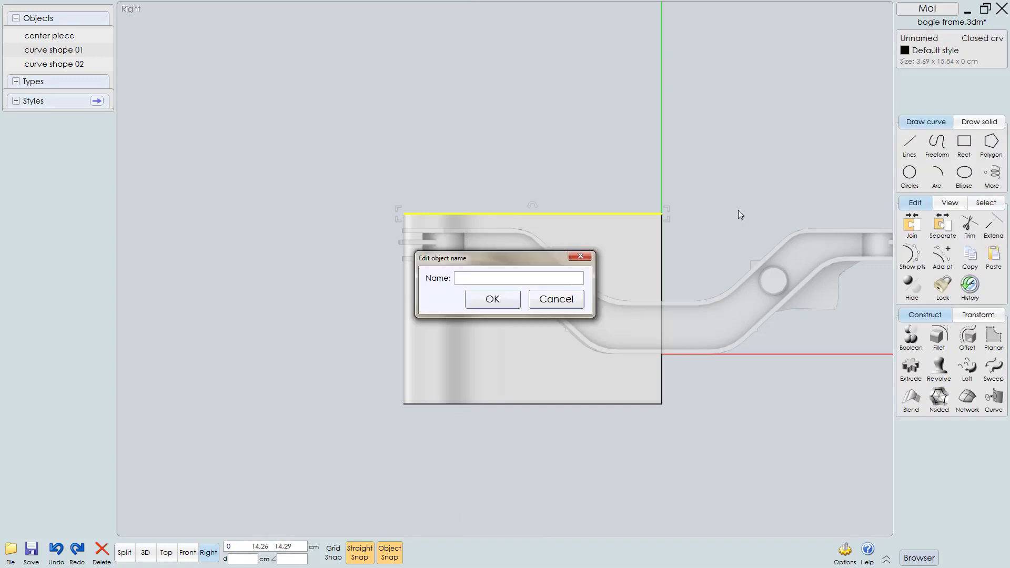
text(curve shape 02)
key(Return)
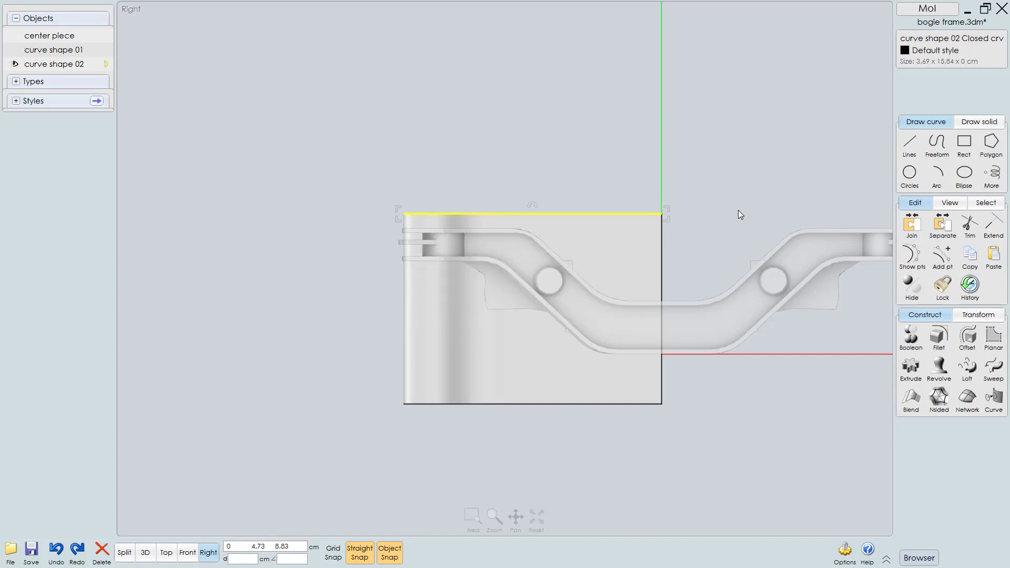
click(943, 38)
click(526, 275)
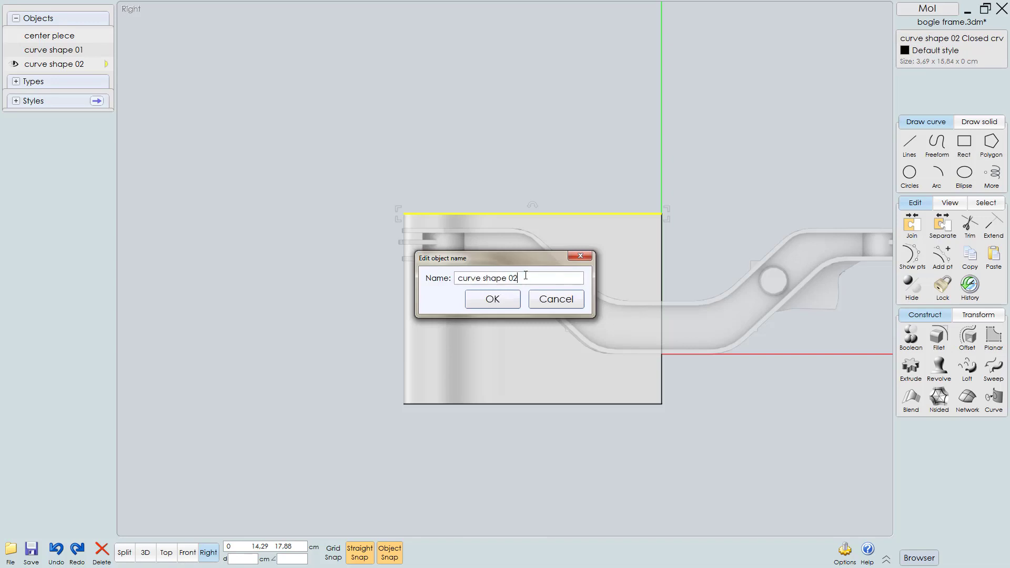
key(Return)
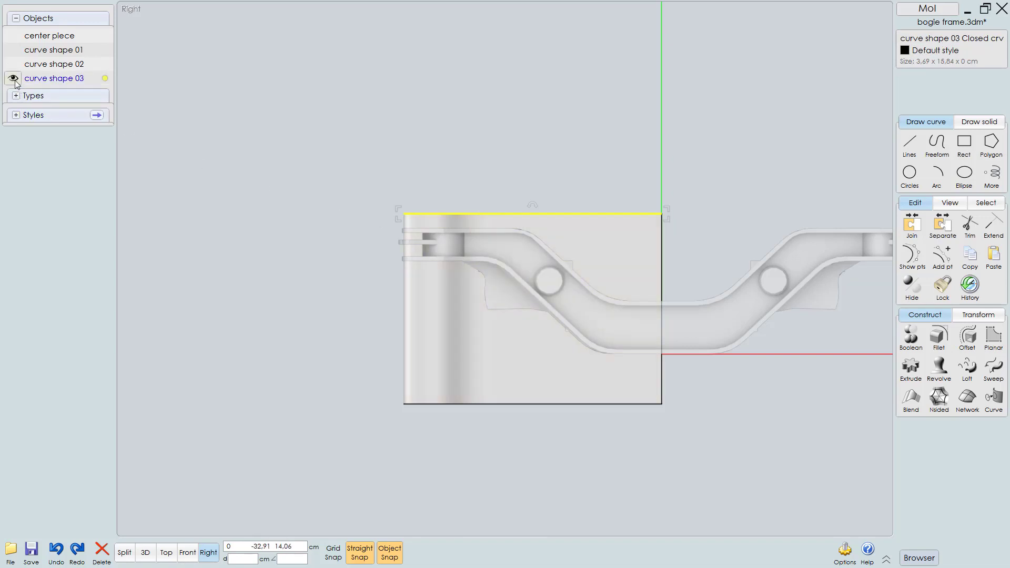
Step: Show the curve shape 01 profile curves, split the block with all four using a Boolean operation, and hide the curves again
key(Escape)
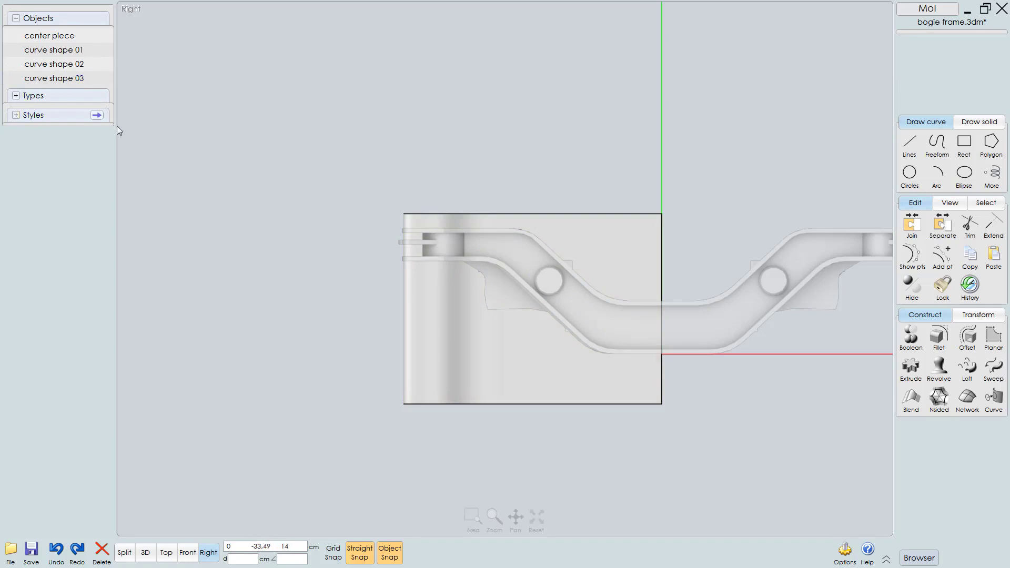
click(17, 51)
scroll(363, 200, up, 1)
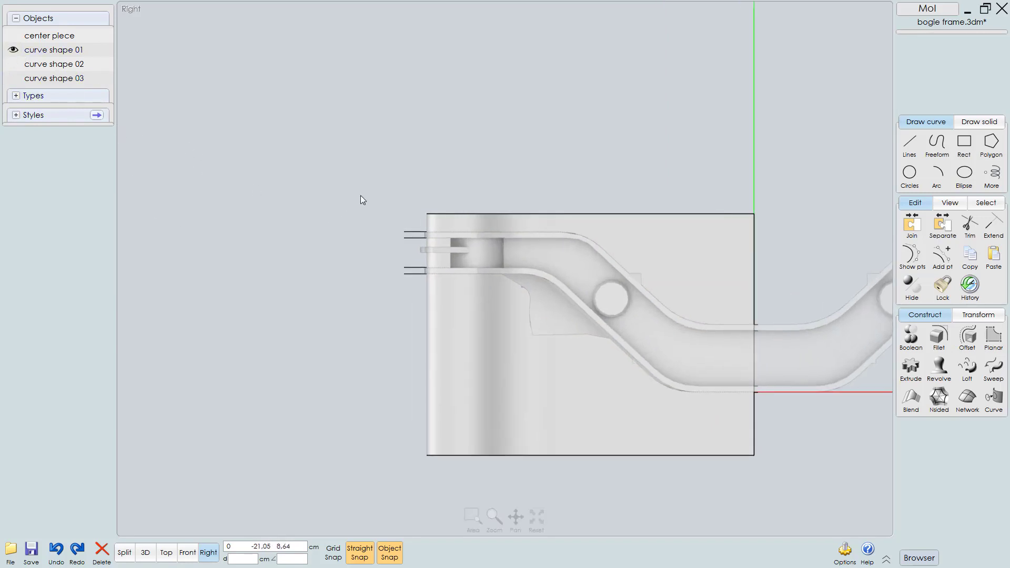
key(F2)
middle_drag(361, 194, 411, 197)
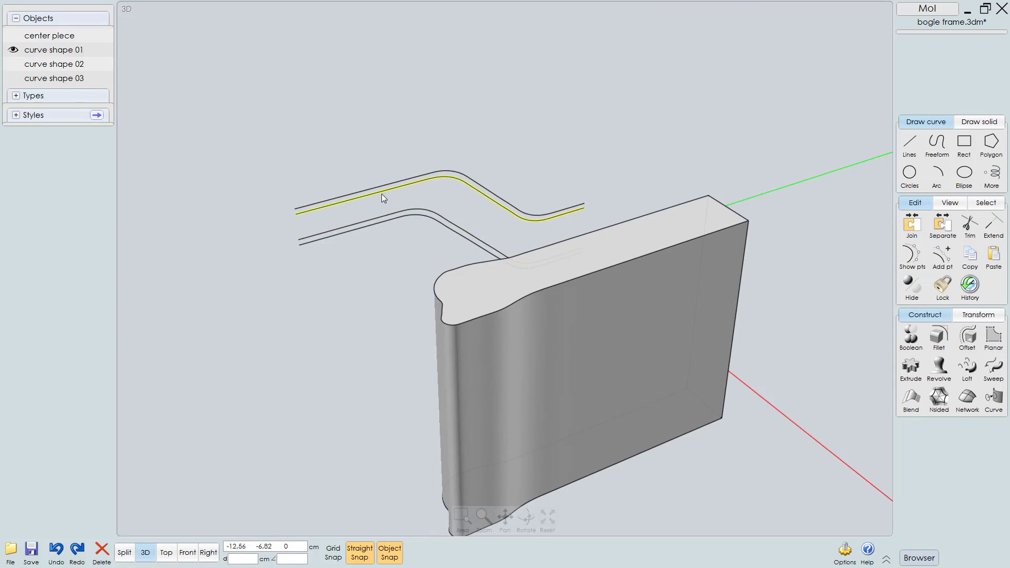
click(655, 349)
drag(396, 196, 362, 243)
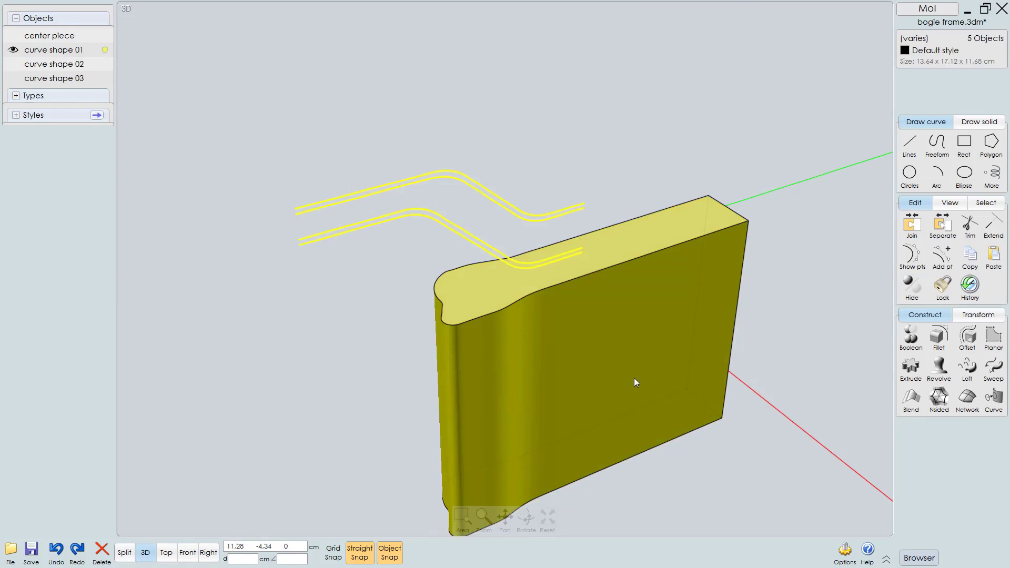
key(b)
right_drag(685, 311, 653, 255)
click(14, 50)
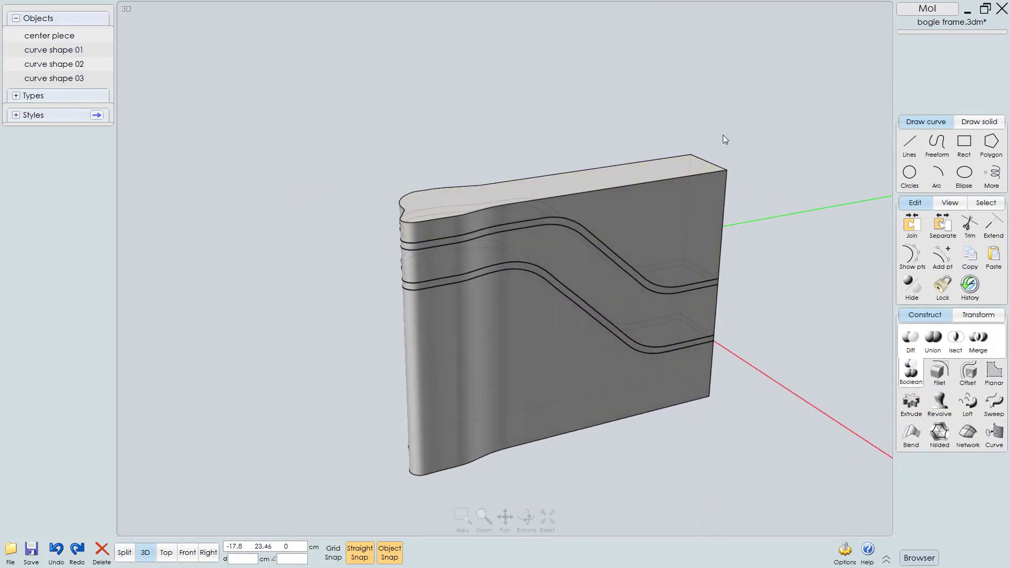
Step: Delete the three waste pieces above, between and below the rail profiles, keeping only the two thin rail plates
click(656, 219)
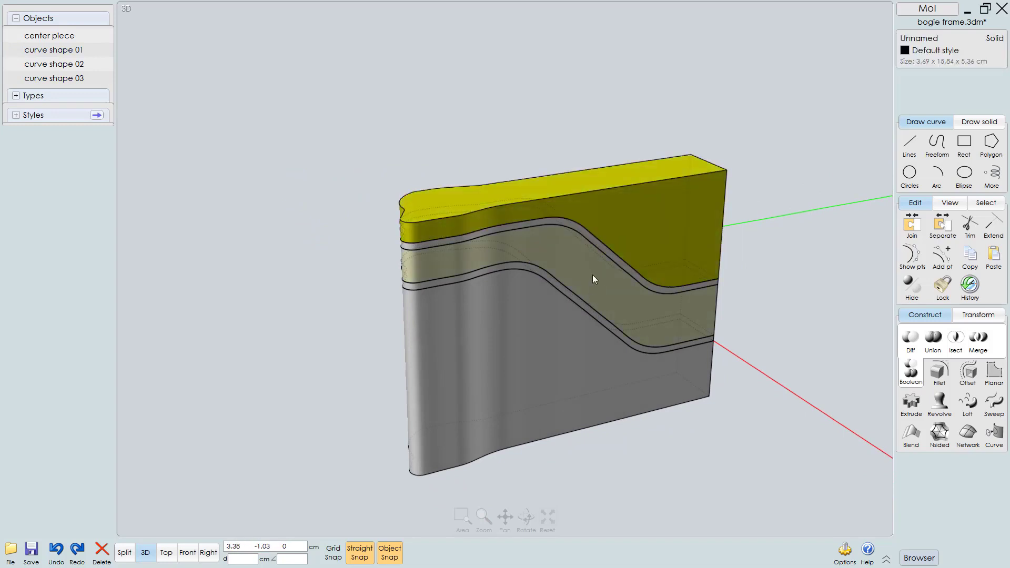
click(590, 278)
click(533, 332)
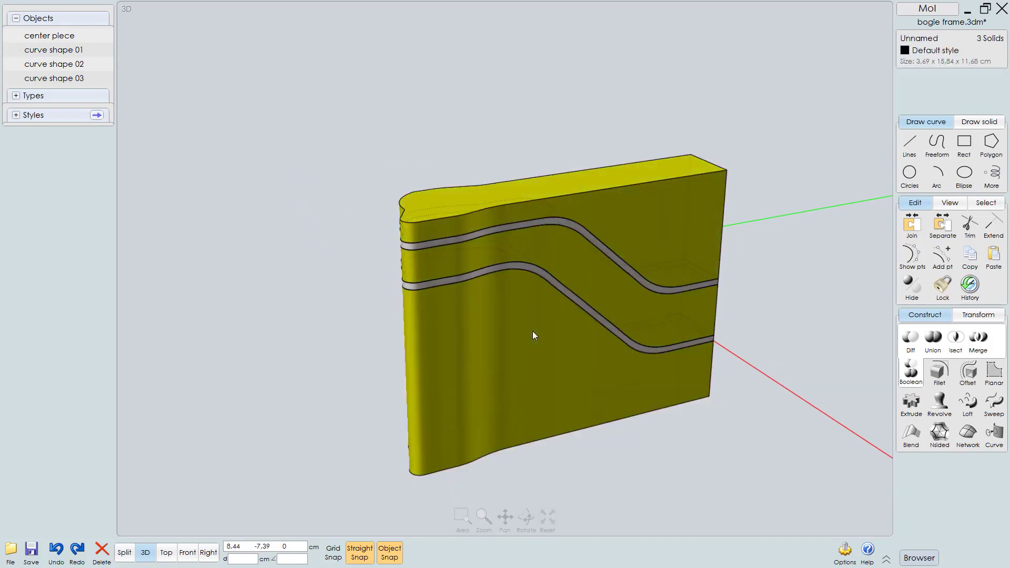
key(Delete)
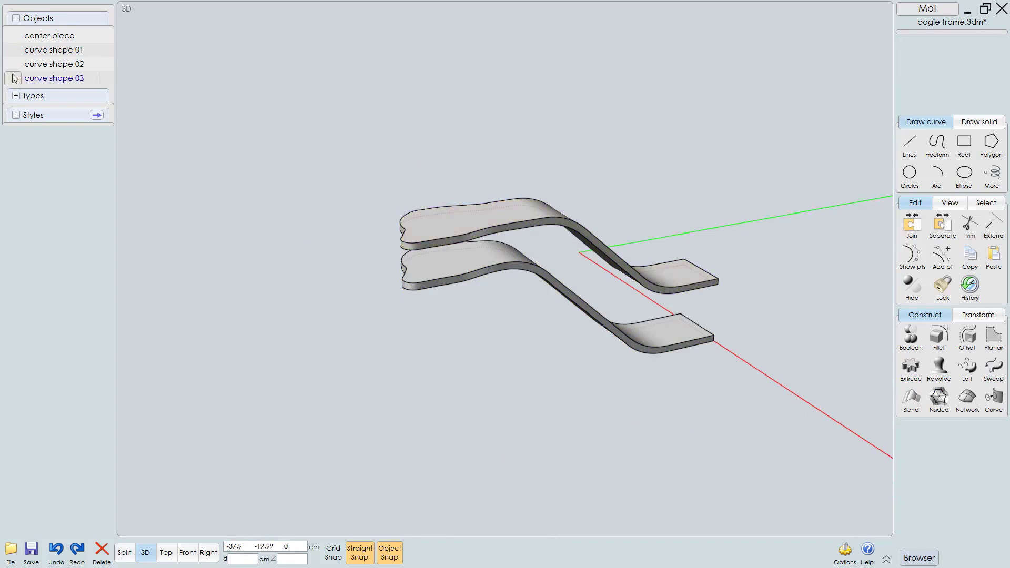
Step: Show the center piece and unite it with the two rail plates using Boolean Union
click(12, 35)
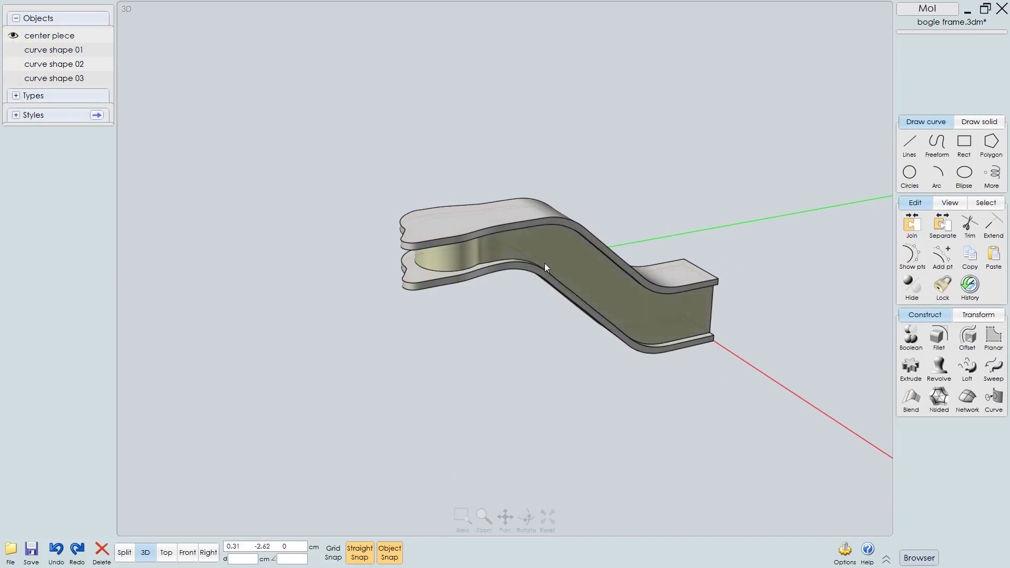
right_drag(545, 267, 611, 236)
drag(548, 269, 473, 328)
click(911, 337)
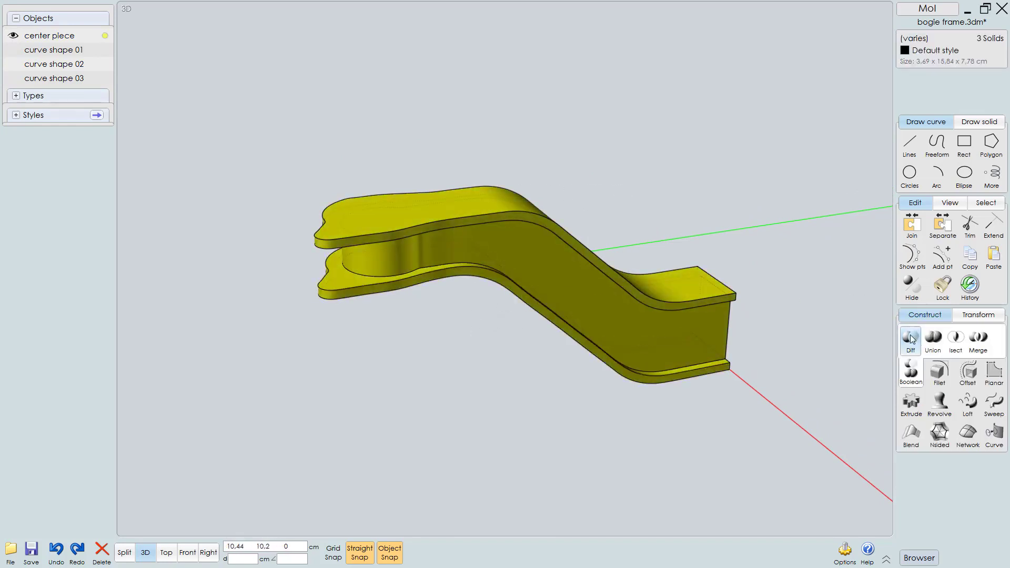
click(942, 344)
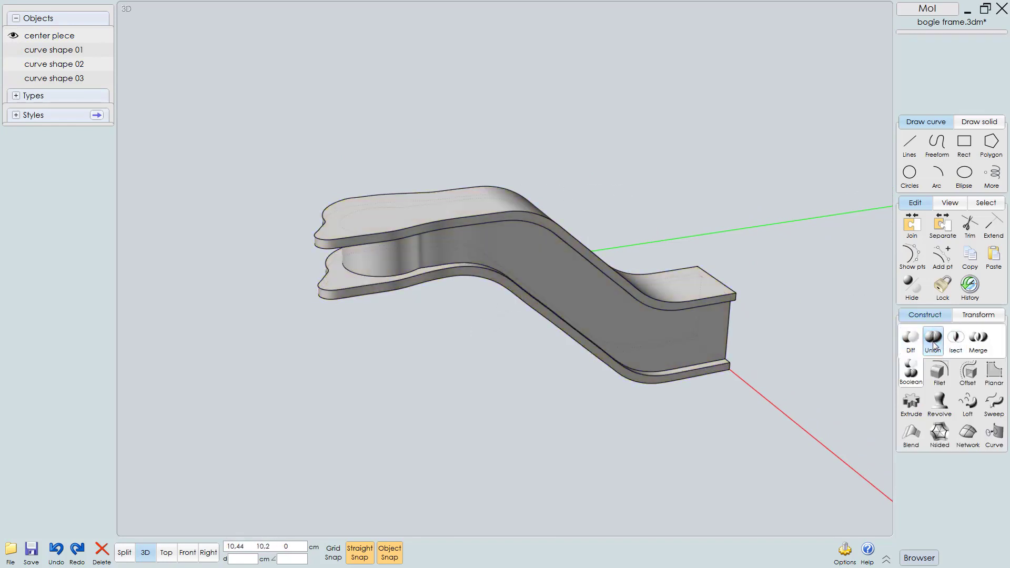
Step: Try a 0.1 cm circular fillet on all edges of the united center piece
right_drag(526, 294, 501, 296)
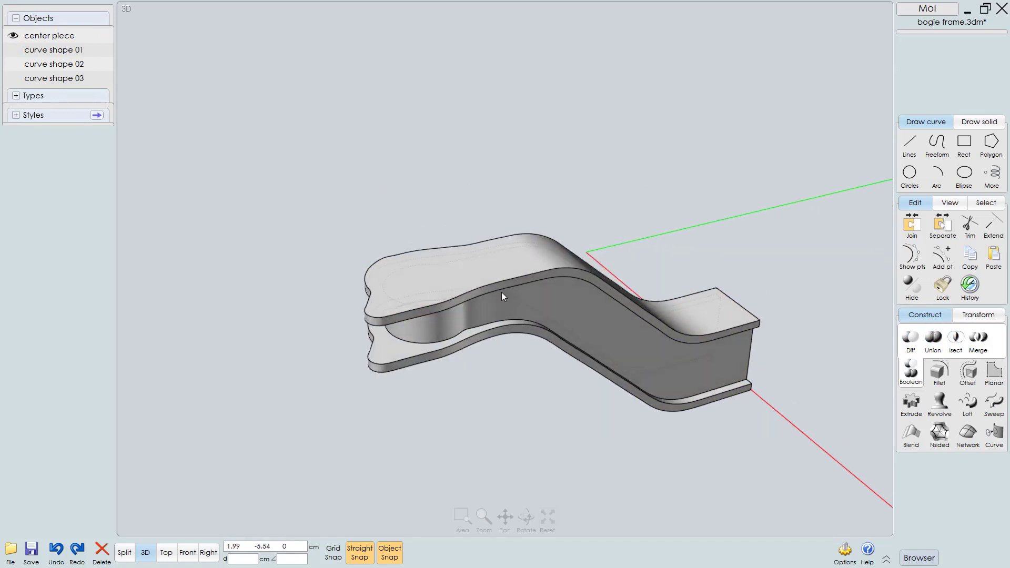
click(583, 320)
right_drag(519, 334, 459, 282)
key(f)
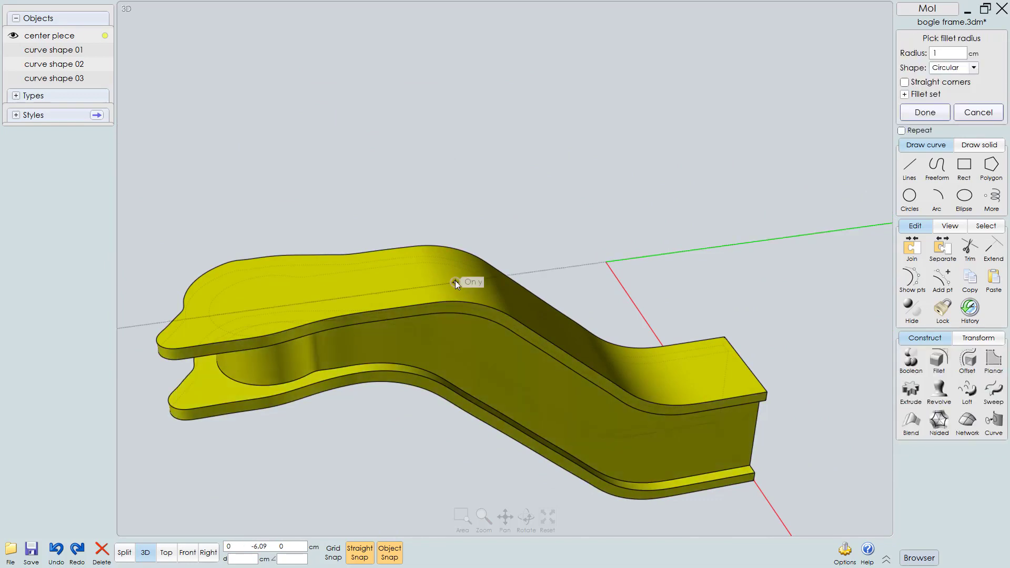
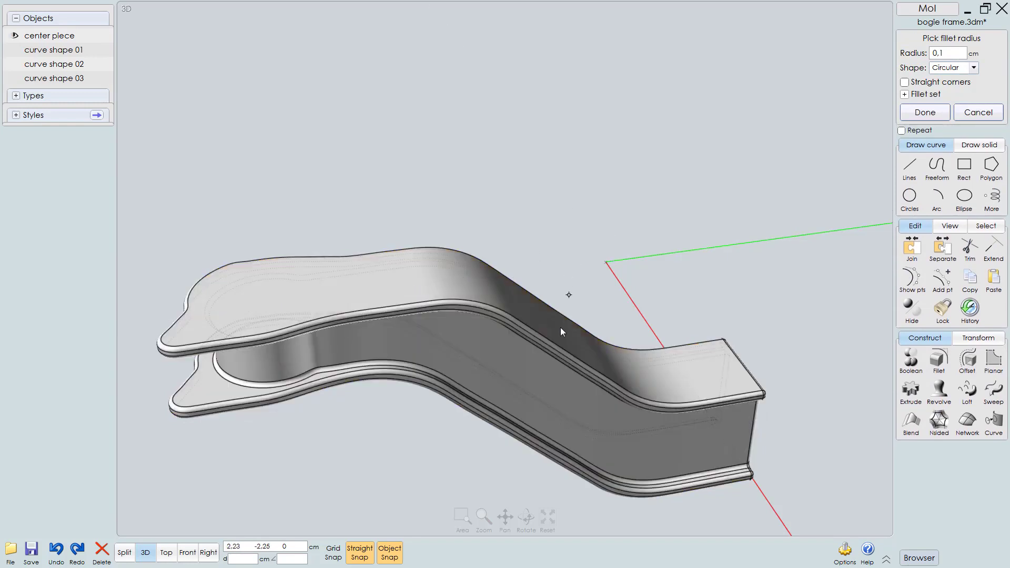
right_drag(631, 289, 571, 291)
scroll(582, 291, up, 3)
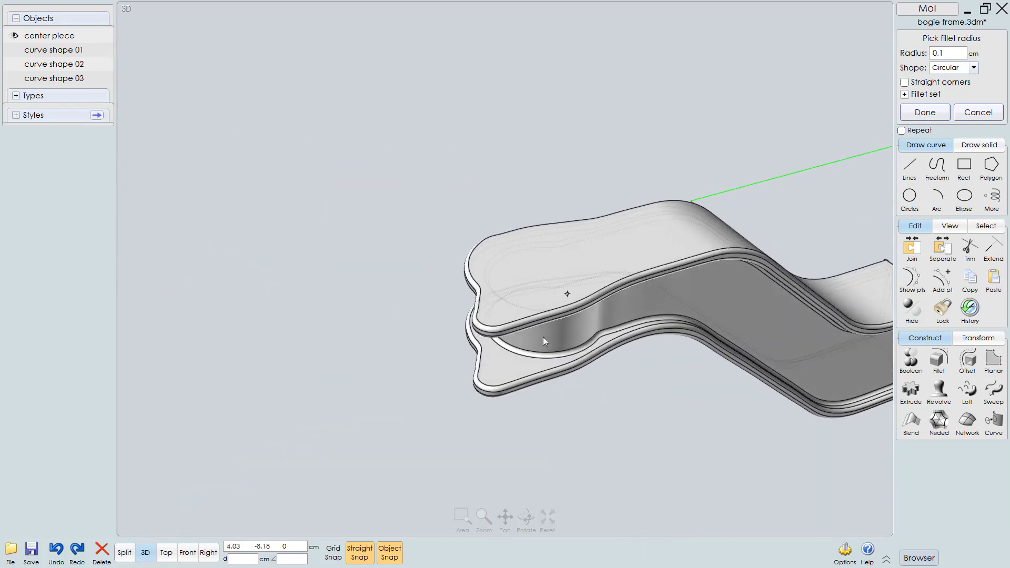
Step: Try the all-edge fillet with a 0.07 cm radius, inspect the plate edges and web joints, and cancel it
scroll(587, 312, up, 2)
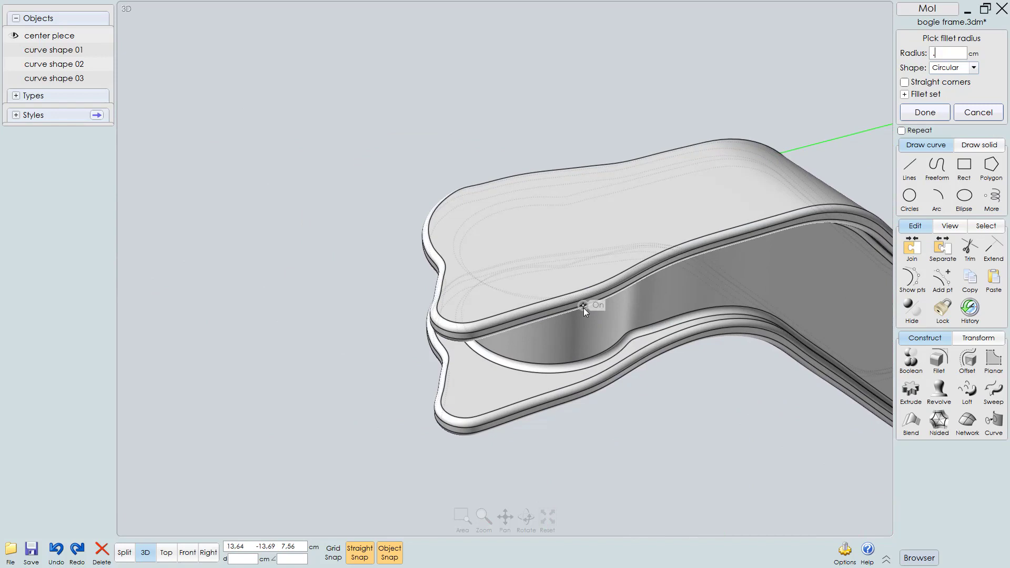
key(Return)
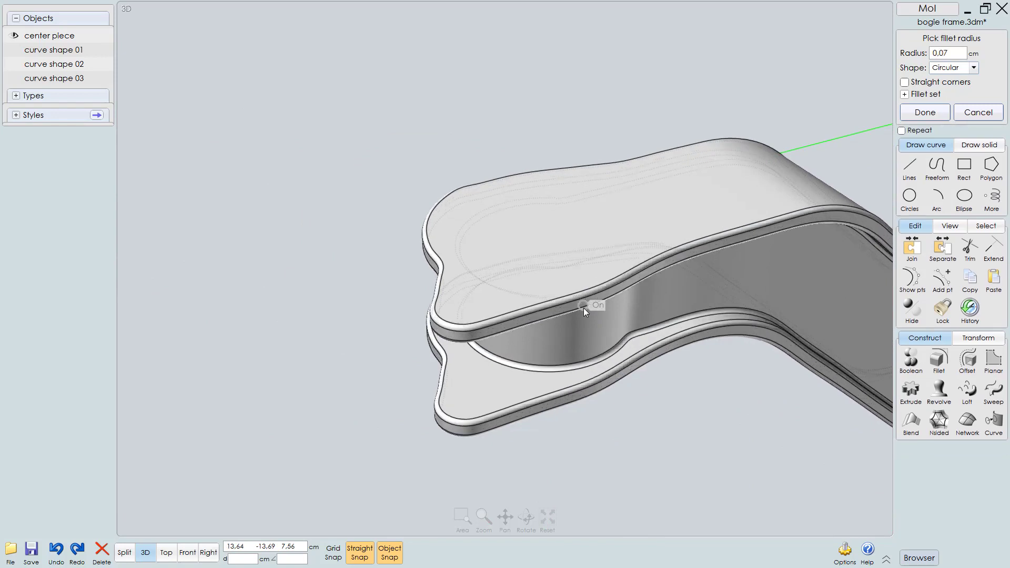
scroll(533, 311, down, 5)
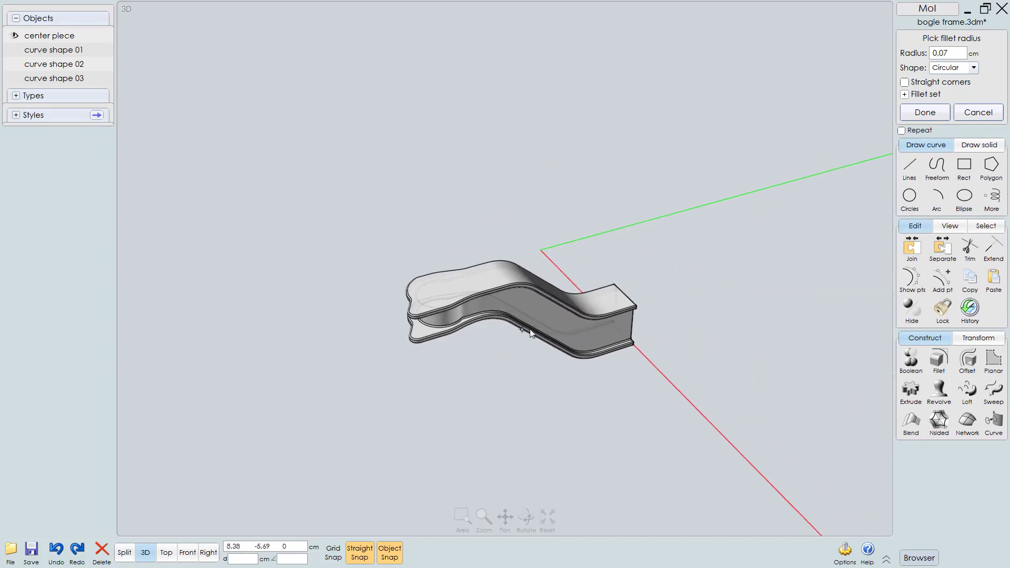
right_drag(529, 330, 481, 321)
scroll(480, 321, up, 5)
right_drag(649, 279, 554, 310)
scroll(473, 285, up, 3)
key(Escape)
Step: Fillet the upper outer edge of the upper rail plate with a 0.07 cm radius
scroll(573, 304, down, 5)
scroll(472, 257, up, 4)
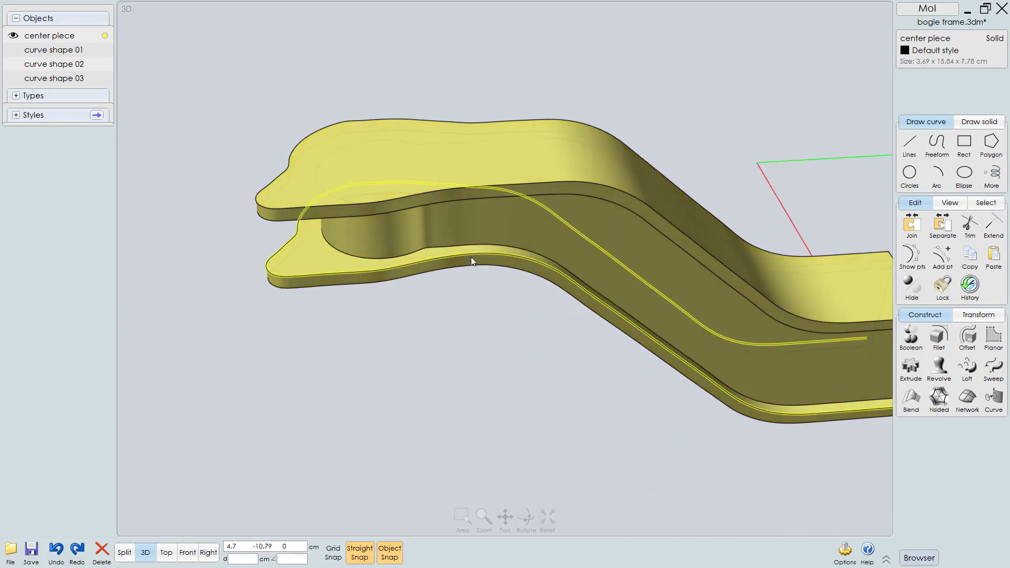
right_drag(487, 264, 513, 193)
scroll(513, 179, down, 3)
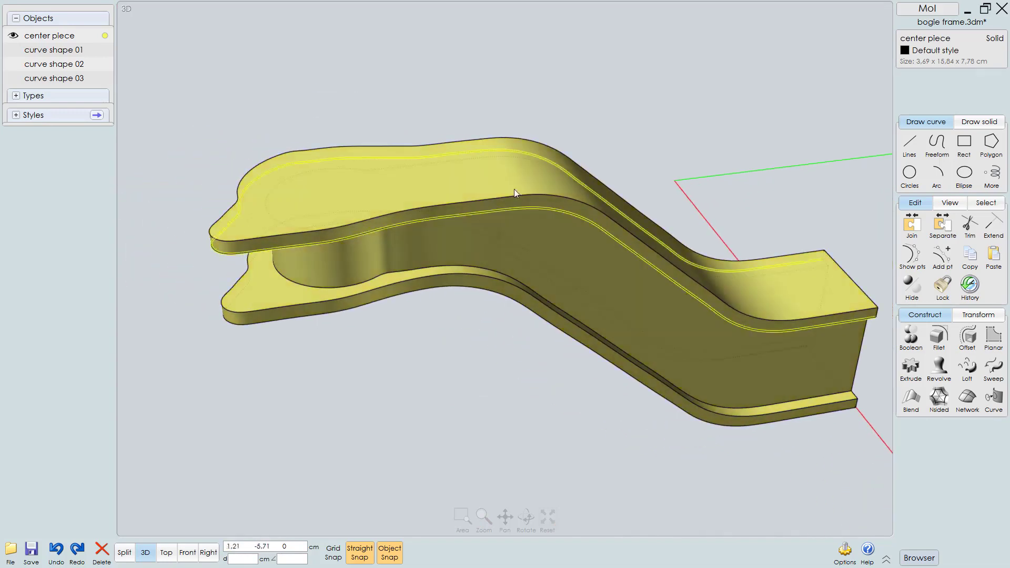
click(673, 124)
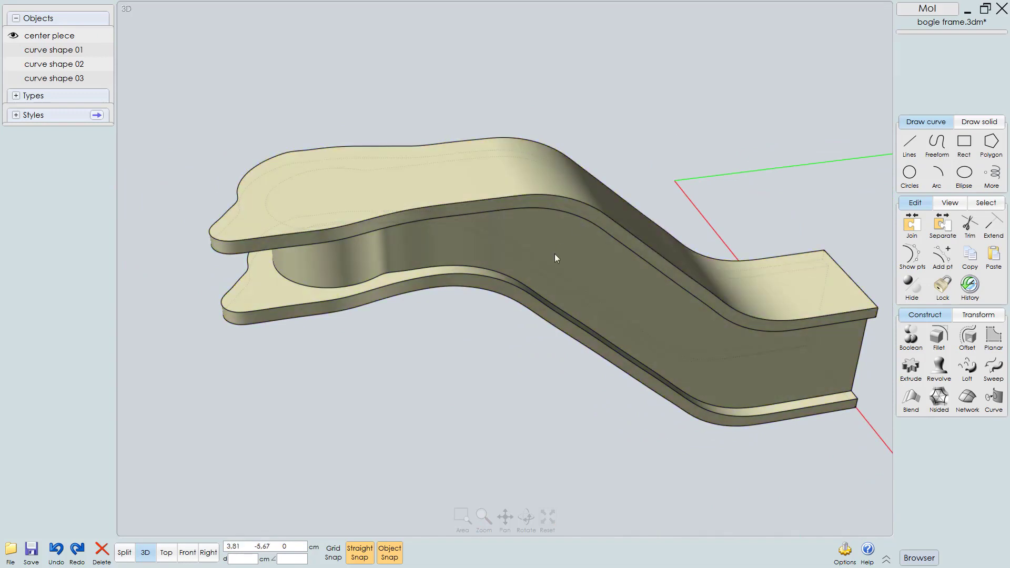
click(513, 197)
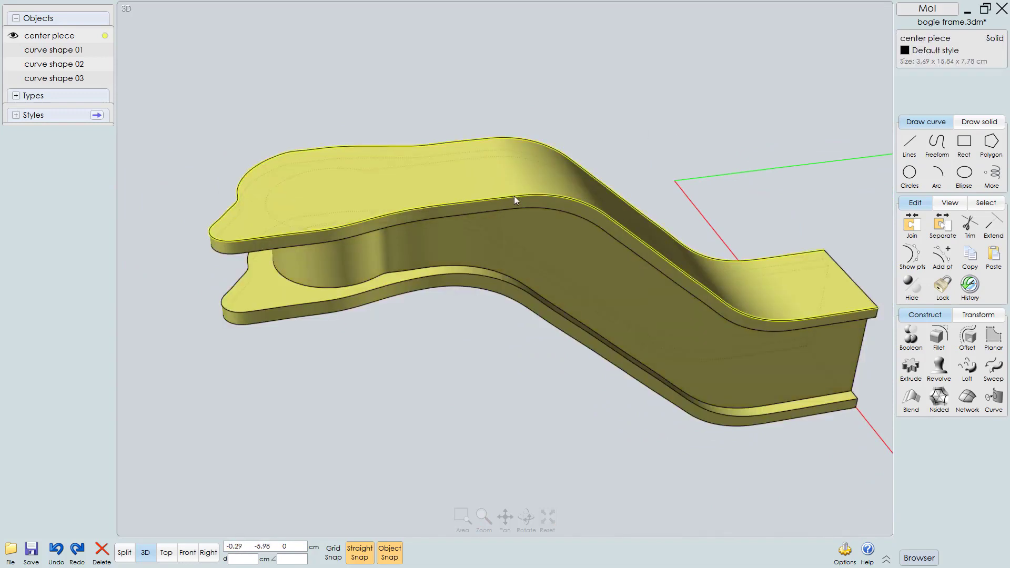
click(513, 195)
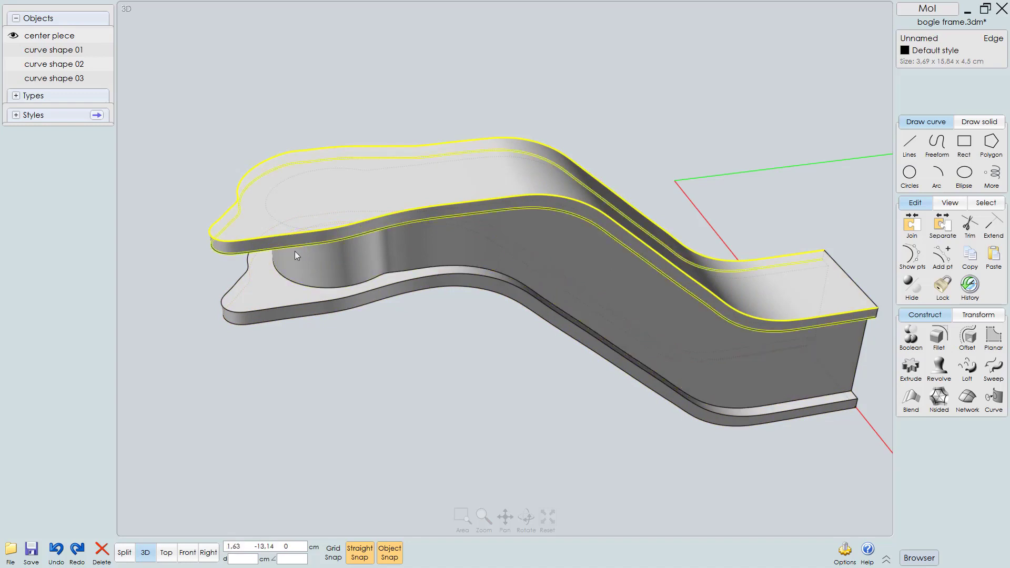
scroll(567, 213, up, 3)
scroll(570, 221, down, 3)
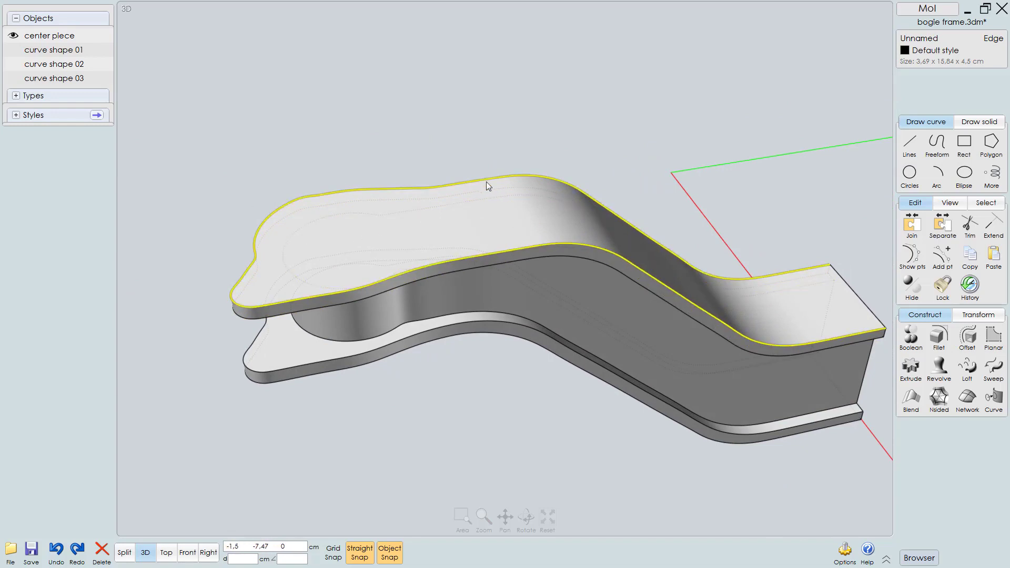
right_click(604, 272)
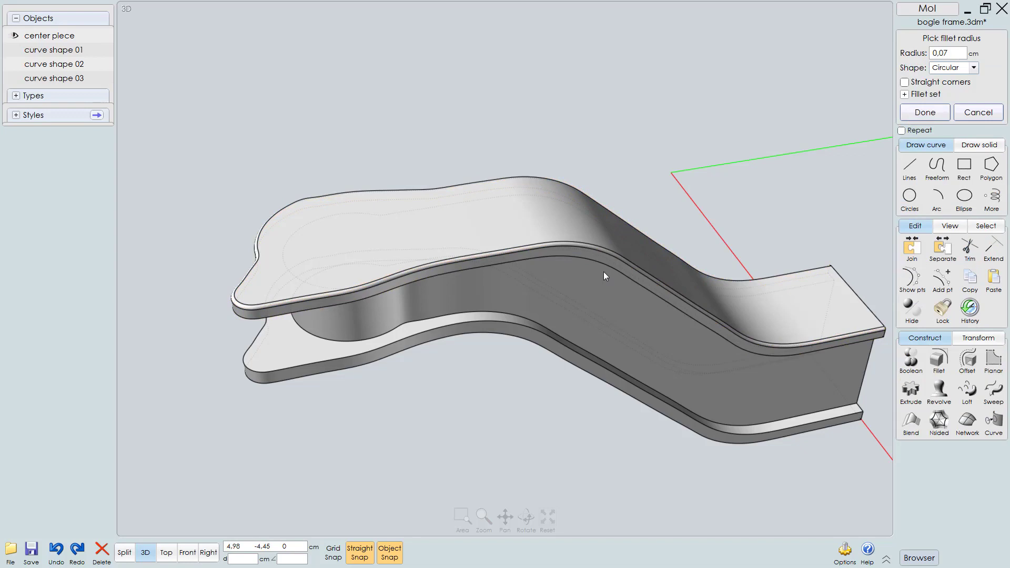
right_click(710, 183)
Step: Fillet the upper plate's lower edge, both plate-to-web joint edges, and the lower plate's upper and lower edges with a 0.07 cm radius
right_drag(570, 215, 592, 175)
middle_drag(592, 175, 557, 282)
right_drag(557, 282, 519, 248)
scroll(542, 211, up, 5)
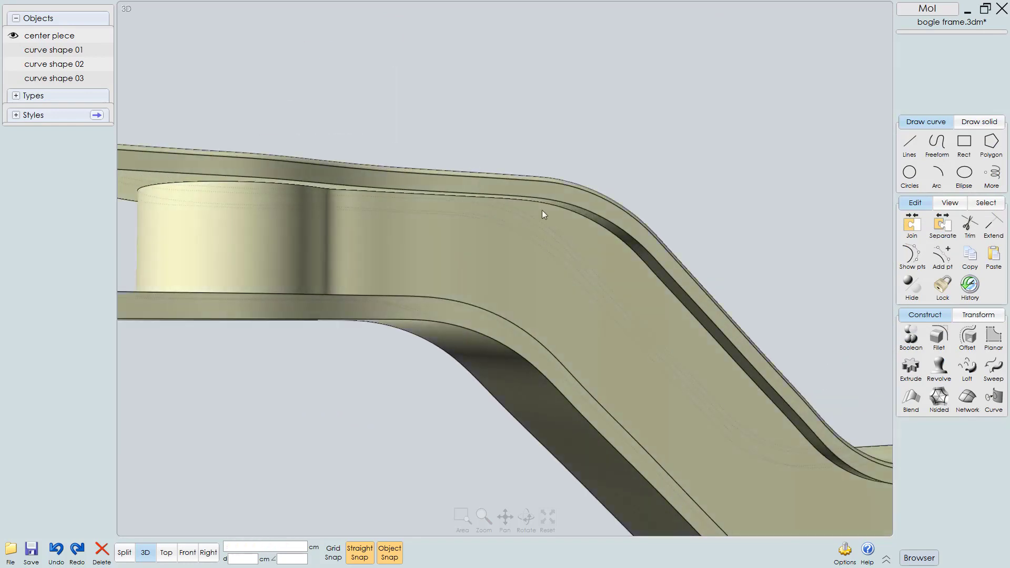
mouse_move(542, 210)
right_down()
mouse_move(545, 190)
mouse_move(580, 251)
mouse_move(563, 238)
right_up()
click(554, 208)
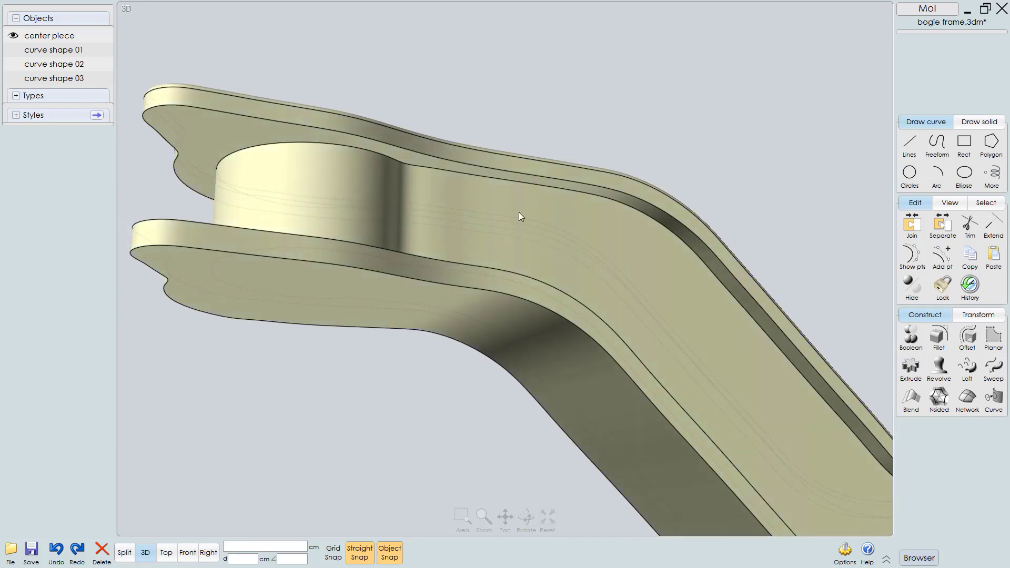
click(533, 175)
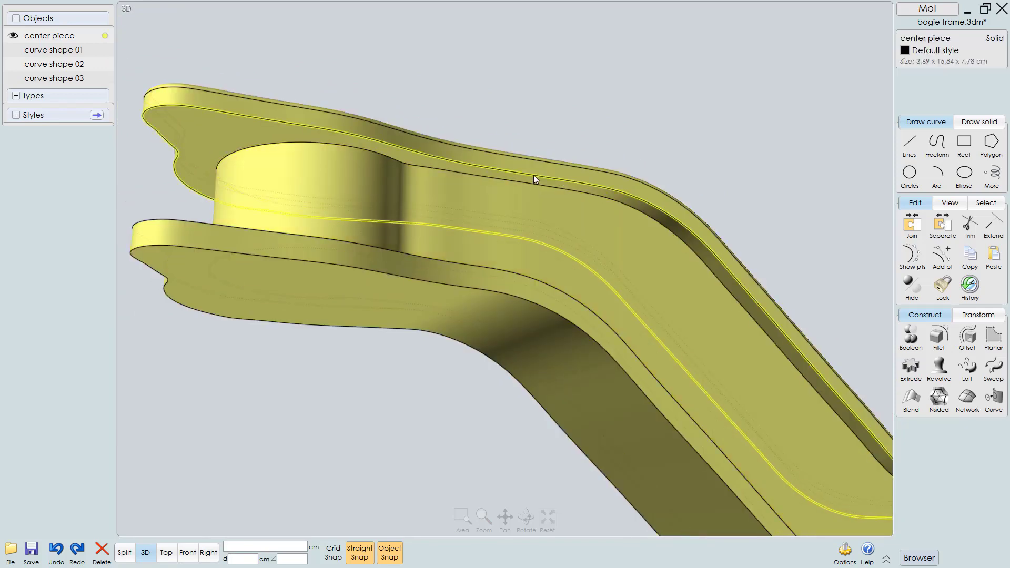
click(516, 184)
right_drag(470, 250, 496, 460)
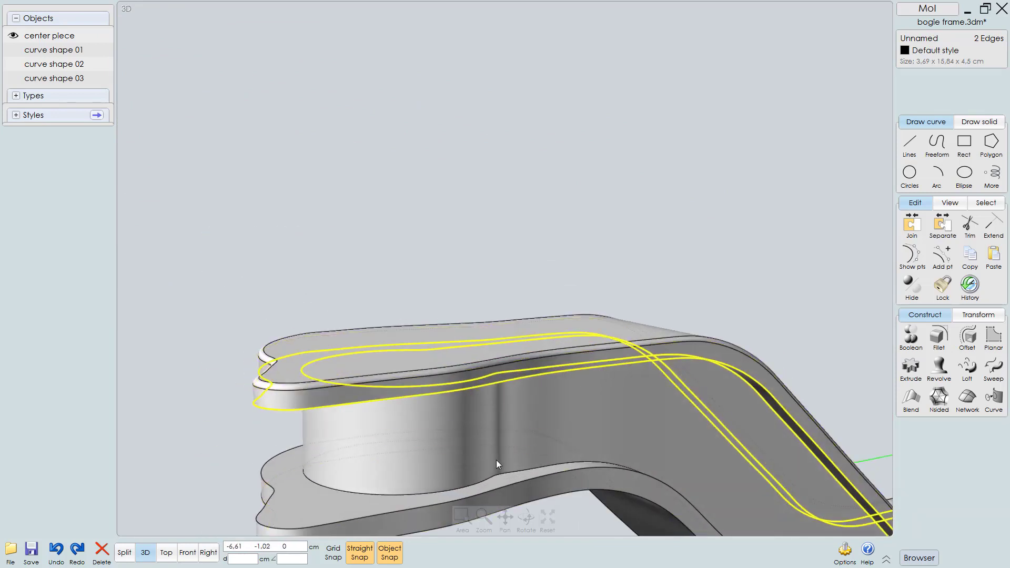
click(510, 472)
click(504, 487)
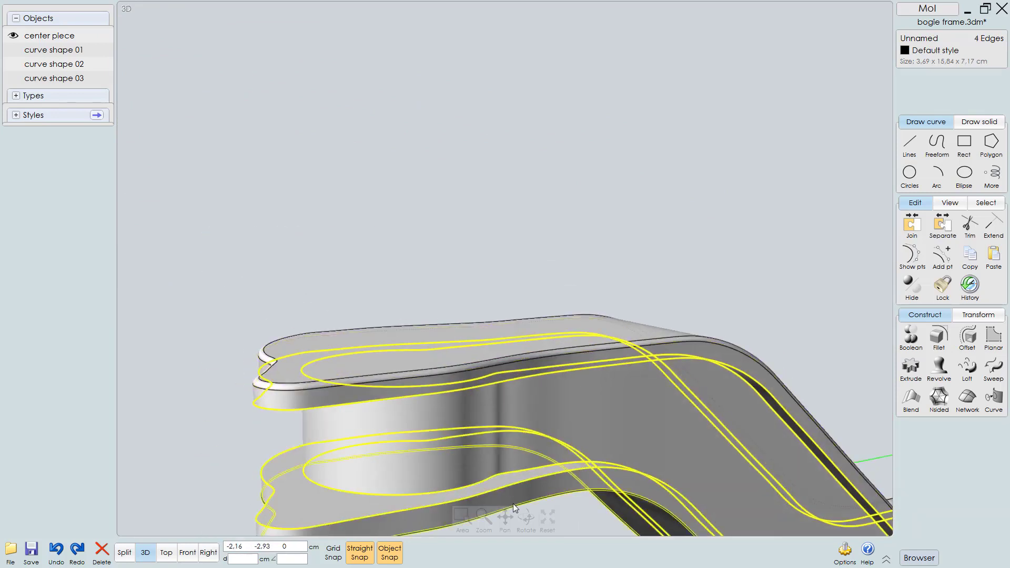
click(513, 384)
right_drag(512, 385, 478, 259)
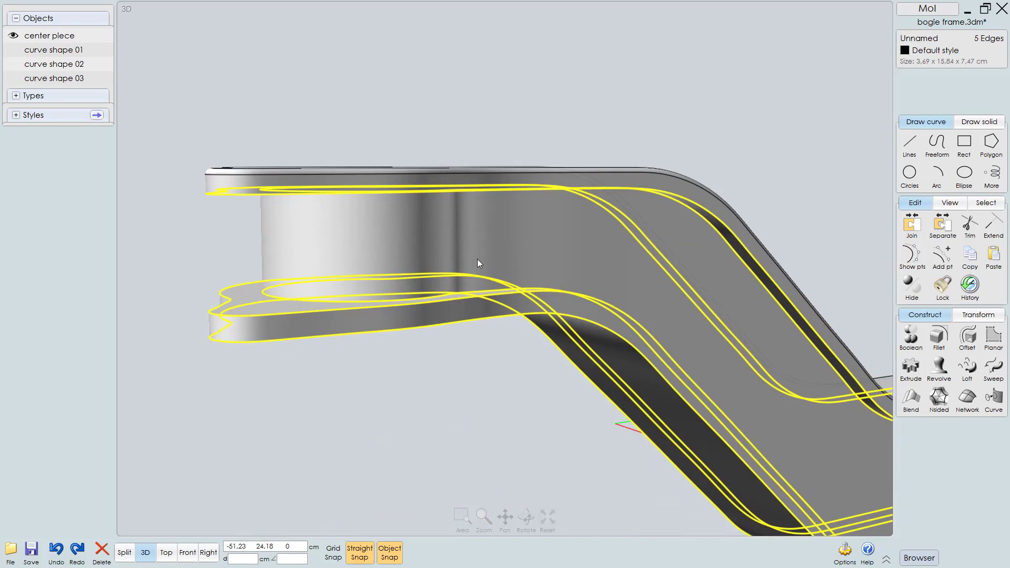
right_click(478, 259)
right_click(477, 259)
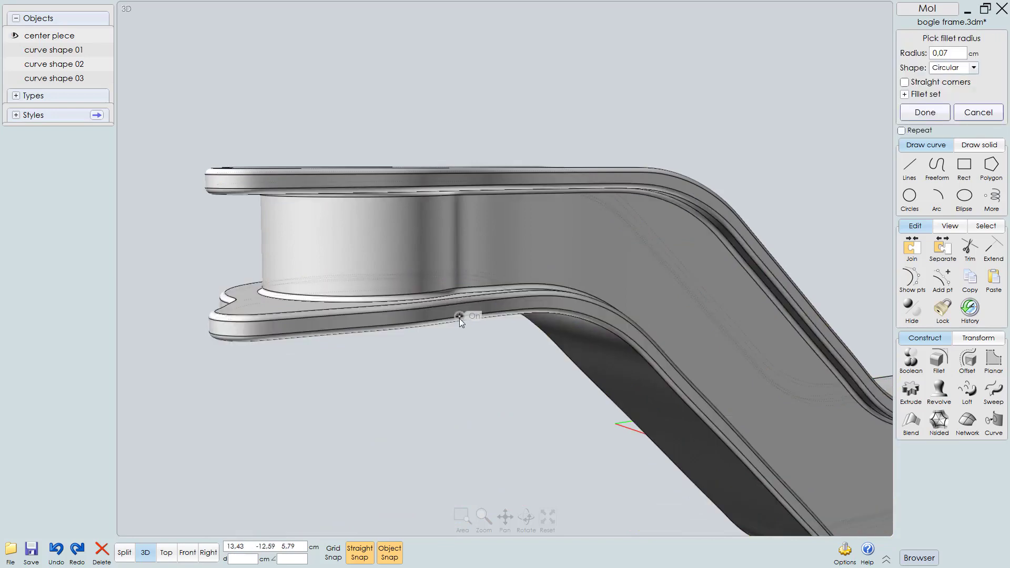
right_drag(456, 321, 529, 342)
scroll(422, 304, down, 6)
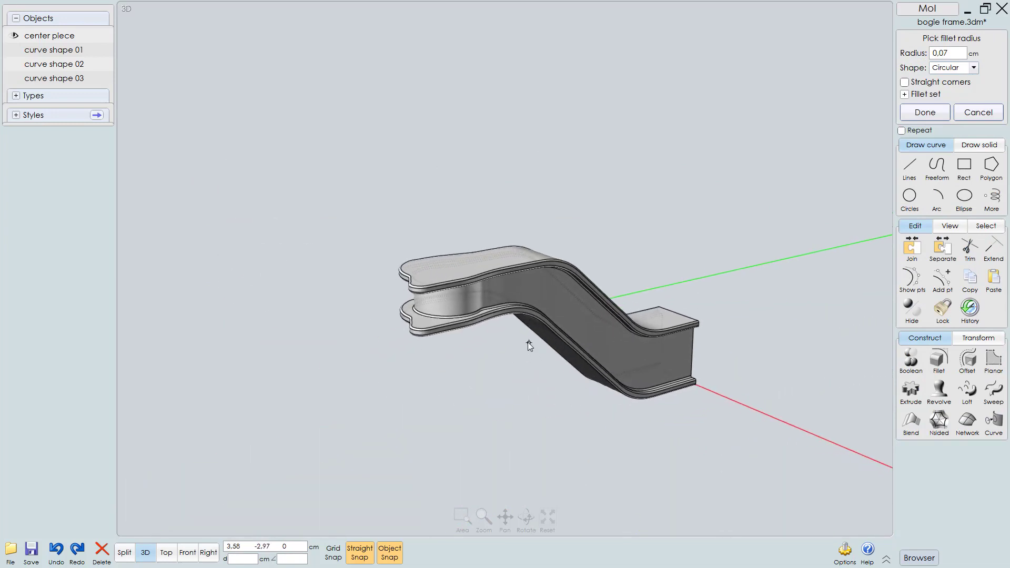
scroll(528, 342, up, 2)
right_click(517, 358)
scroll(591, 306, up, 2)
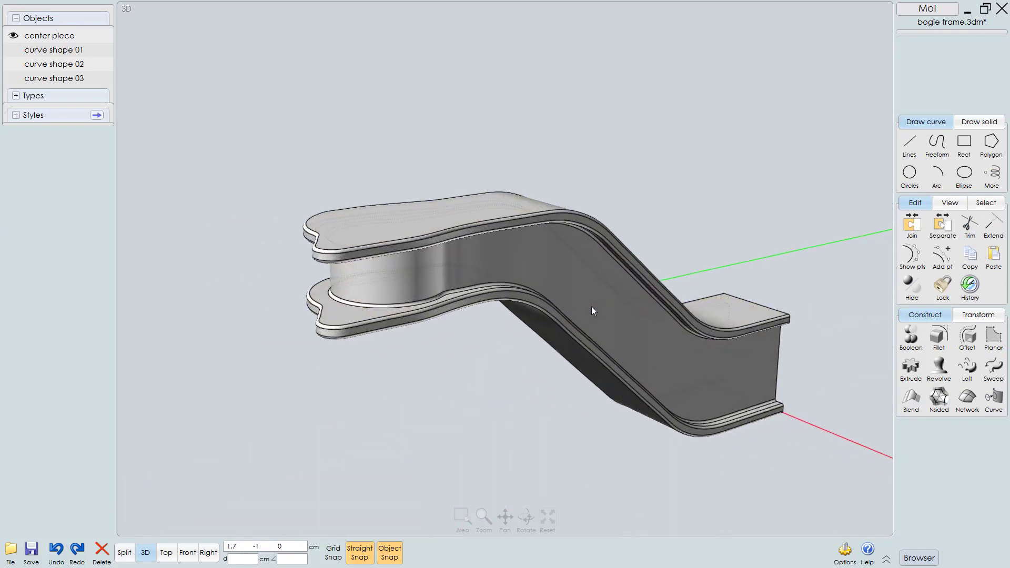
right_drag(566, 295, 551, 298)
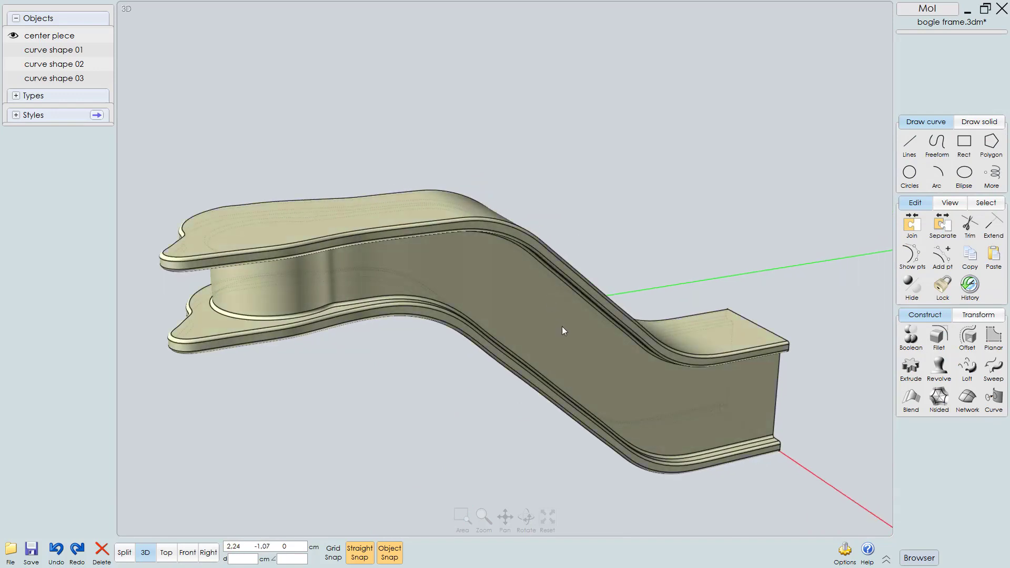
Step: Draw a circle by diameter, about 0.89 cm in radius, around the round boss on the sloped part of the side beam
key(F8)
scroll(586, 330, up, 3)
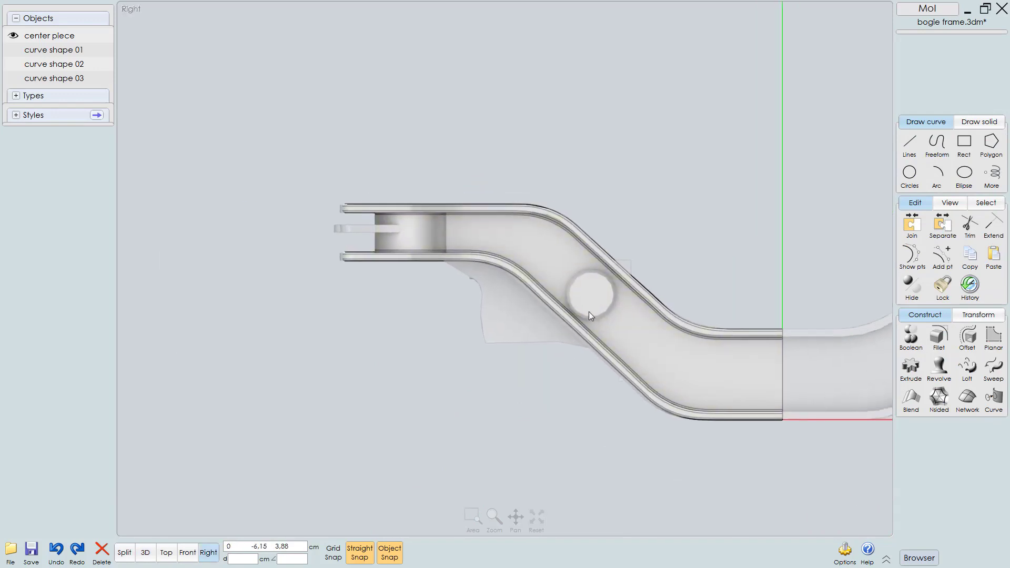
scroll(577, 314, up, 3)
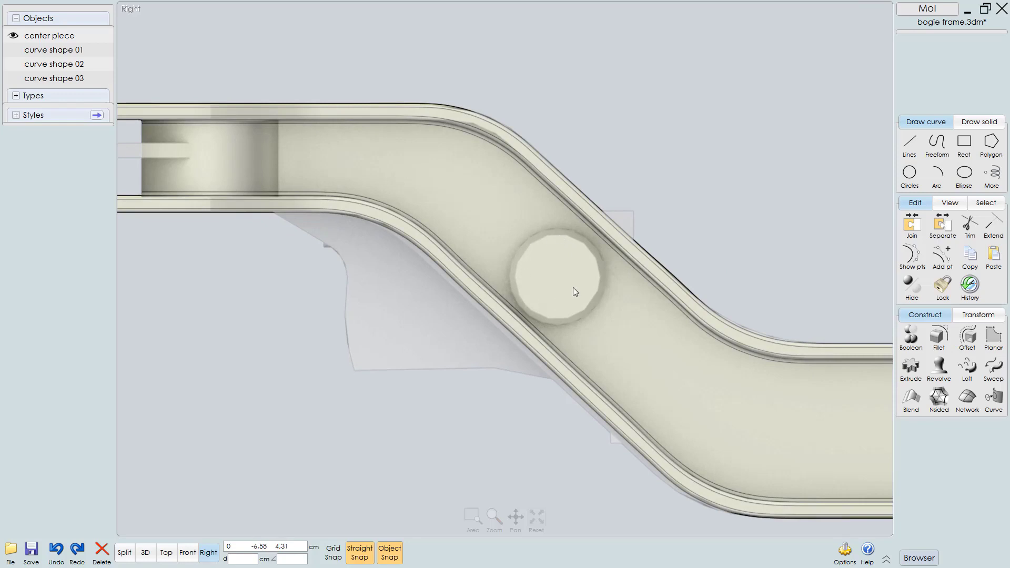
click(909, 174)
click(934, 177)
scroll(629, 255, up, 4)
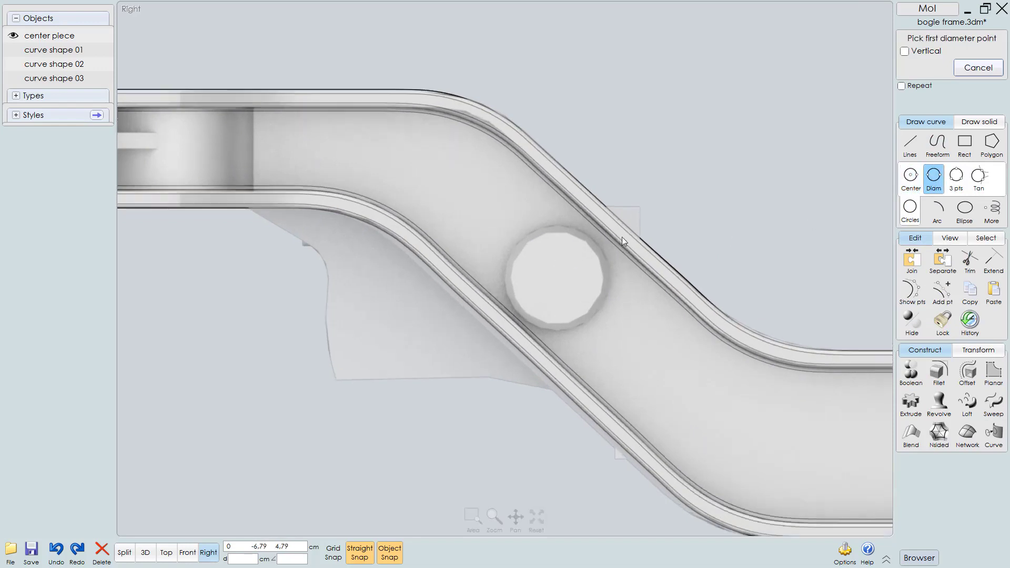
click(559, 230)
click(550, 399)
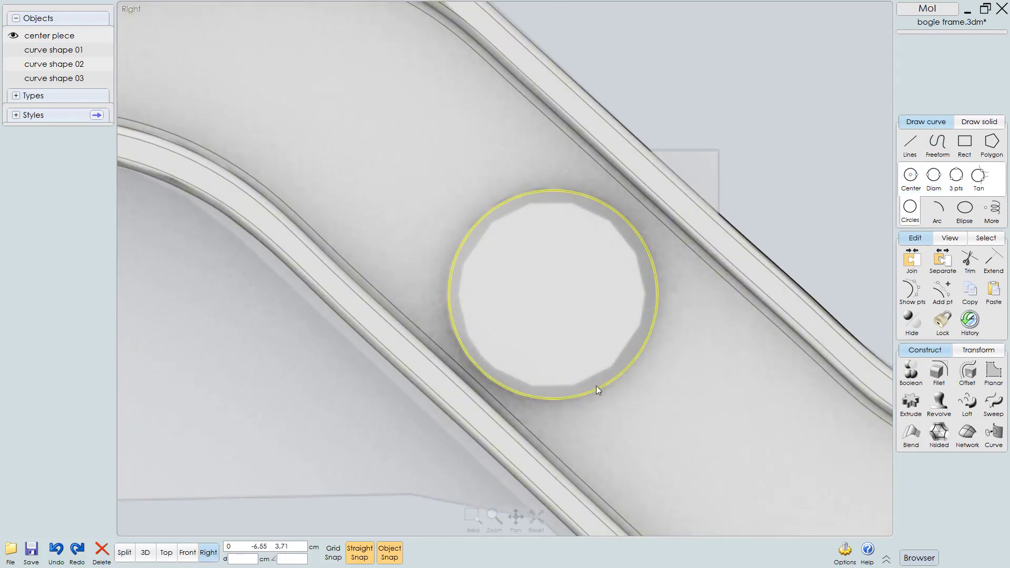
middle_drag(604, 388, 626, 411)
scroll(630, 412, up, 1)
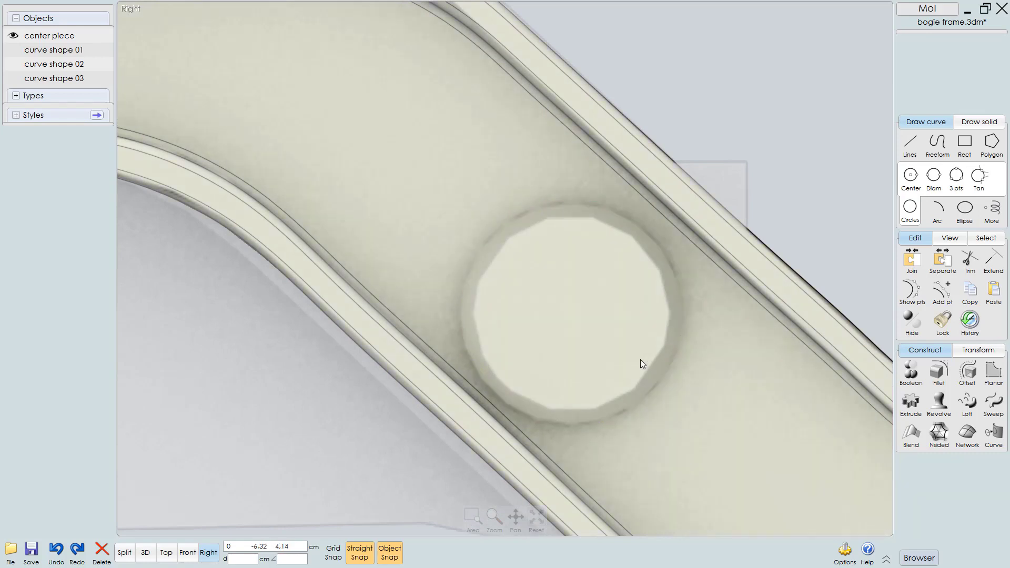
Step: Extrude the circle about 13.2 cm with capped ends, through the side beam to the outer edge of the plates
key(F5)
scroll(639, 360, down, 5)
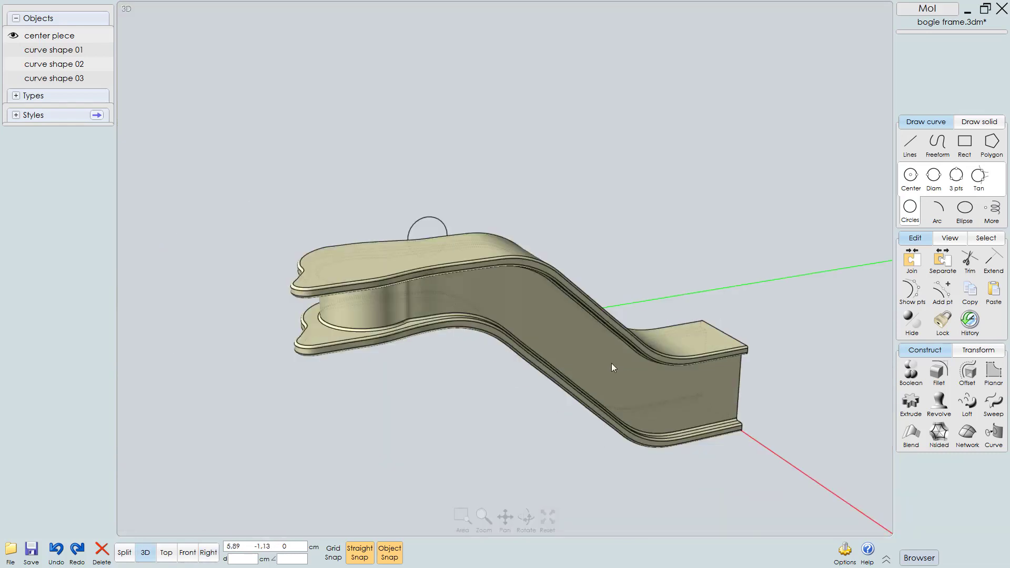
right_drag(532, 324, 577, 343)
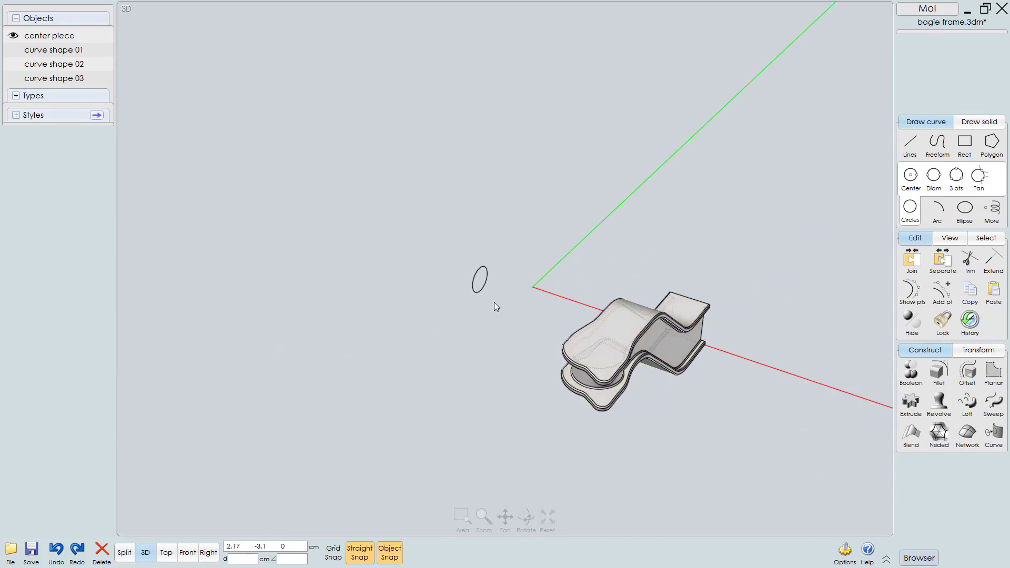
click(471, 269)
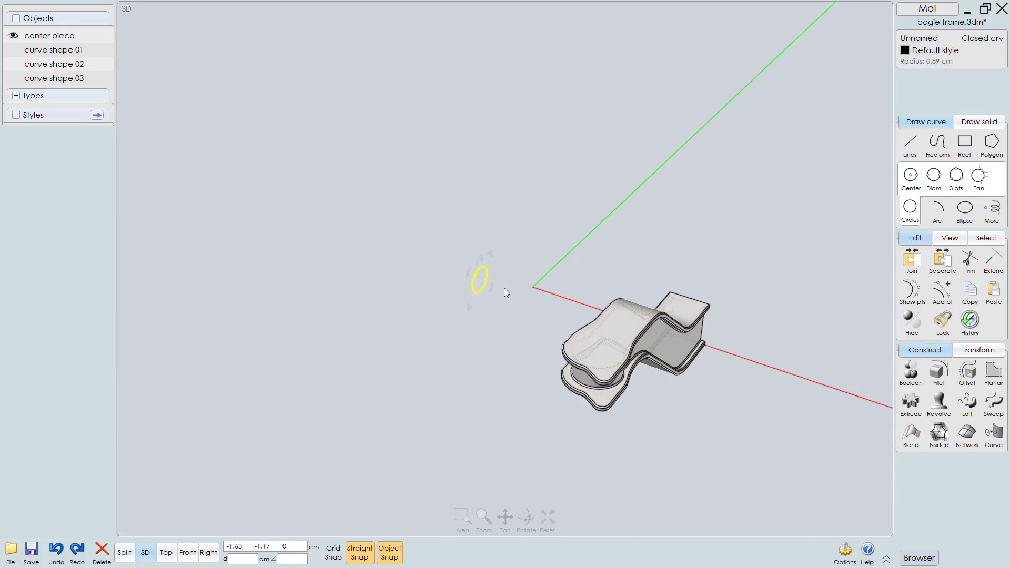
key(e)
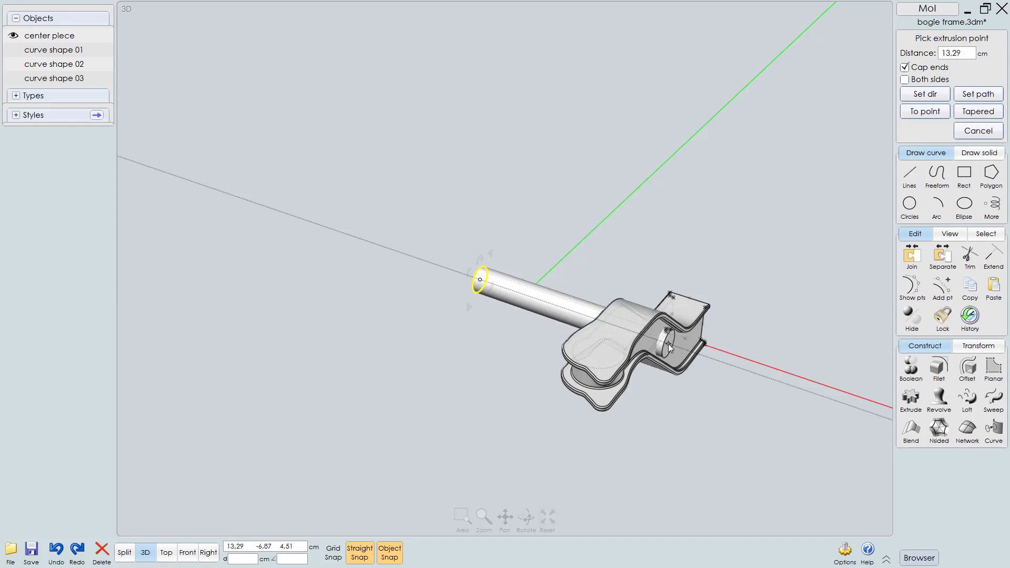
scroll(706, 315, up, 5)
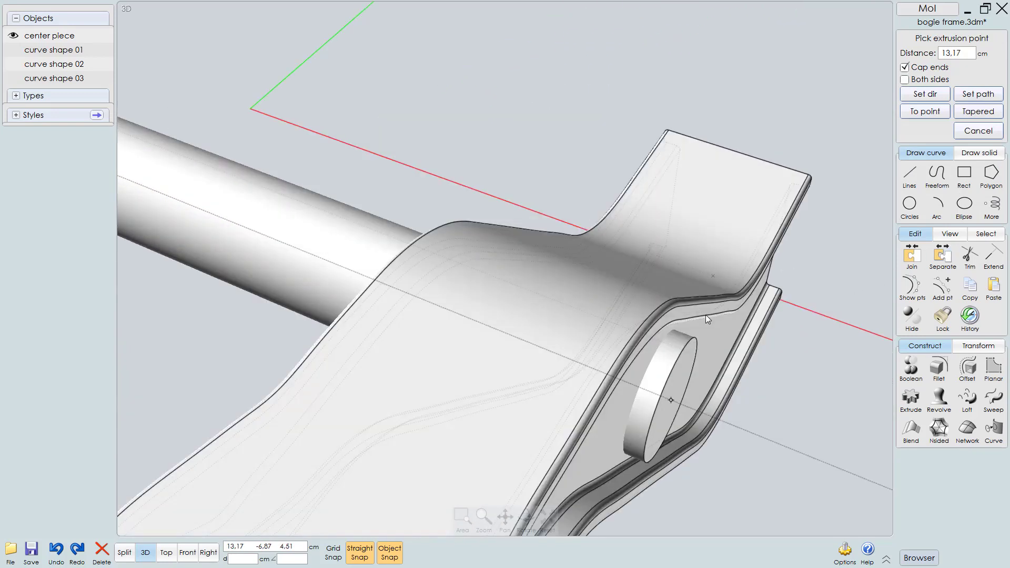
key(F2)
scroll(725, 166, up, 5)
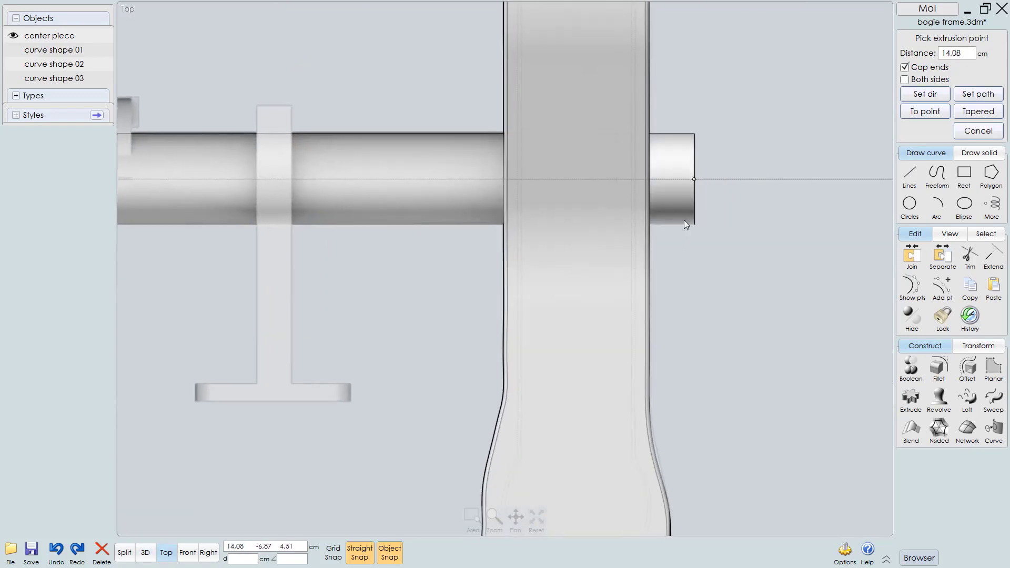
scroll(626, 228, up, 3)
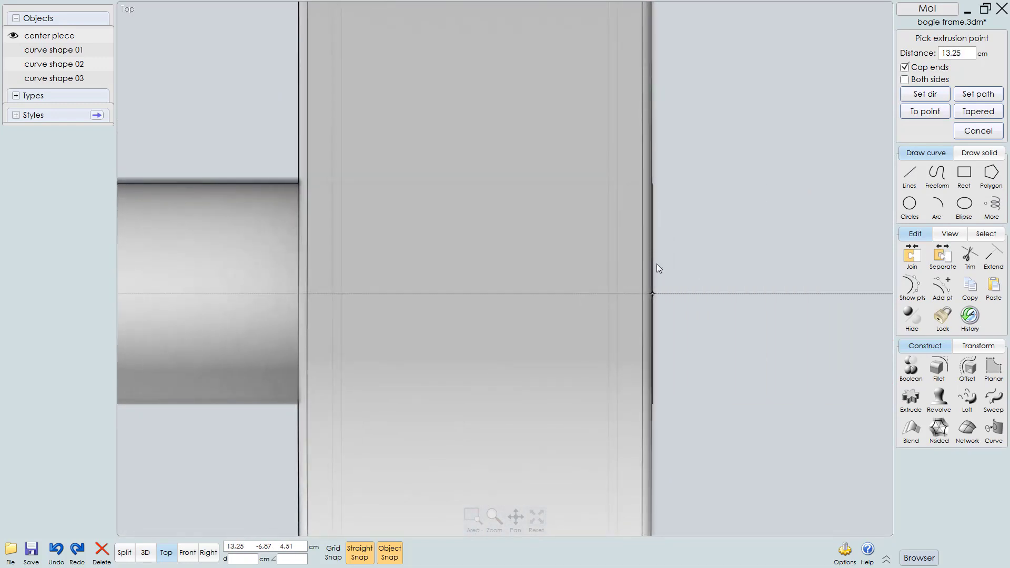
click(652, 297)
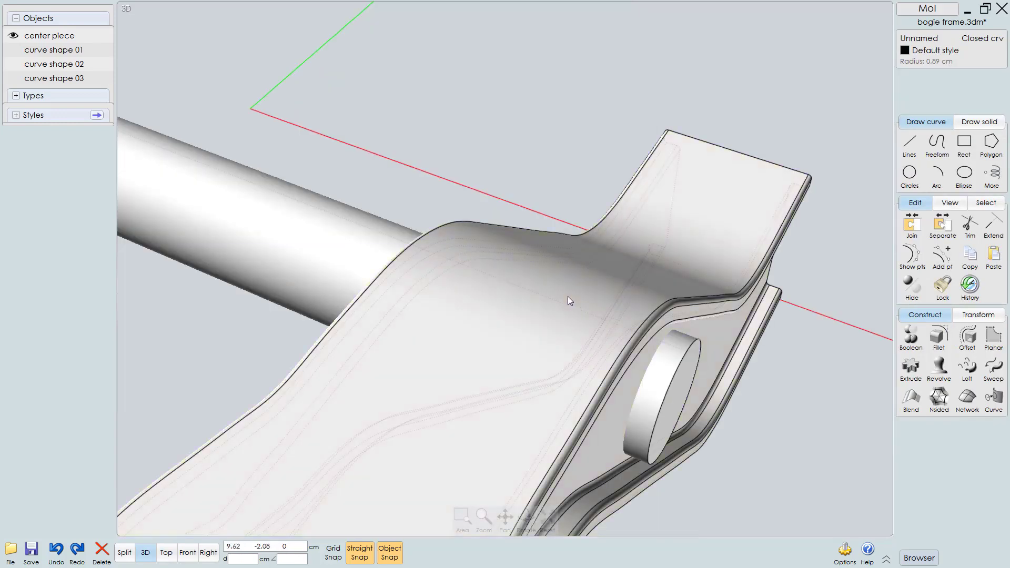
Step: Boolean union the extruded cylinder with the side beam's center piece
scroll(567, 296, up, 5)
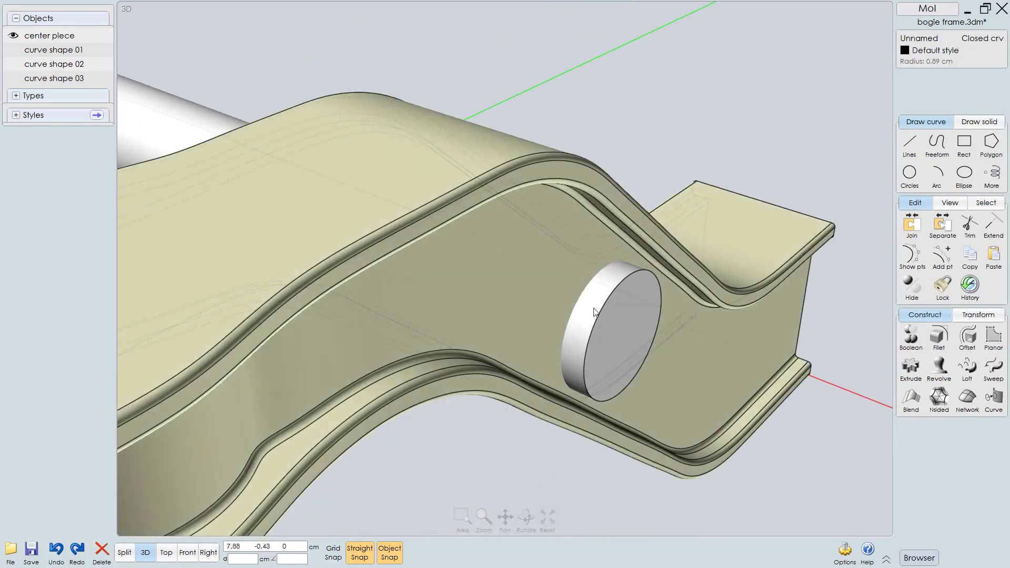
click(624, 327)
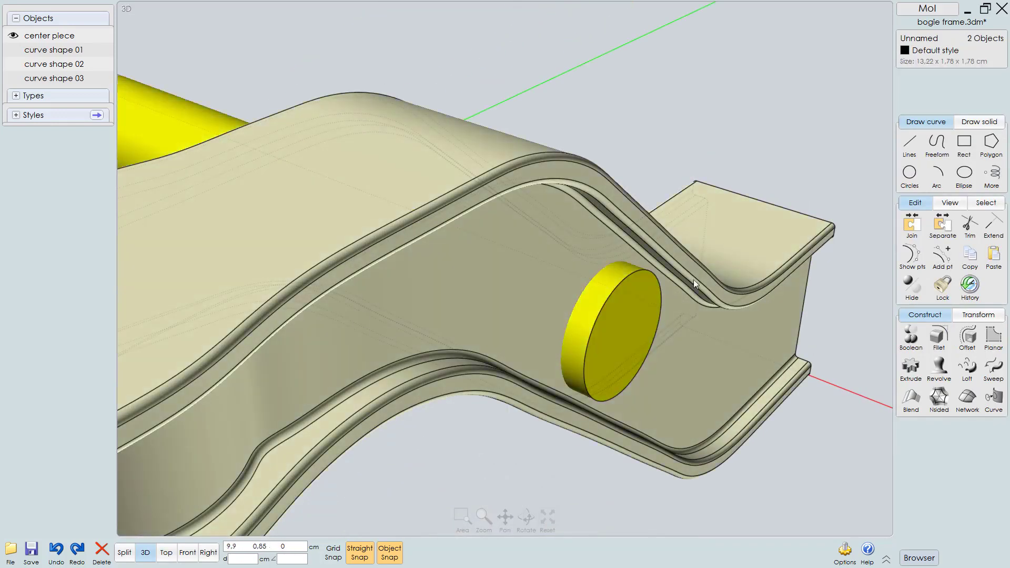
click(500, 307)
scroll(579, 267, down, 4)
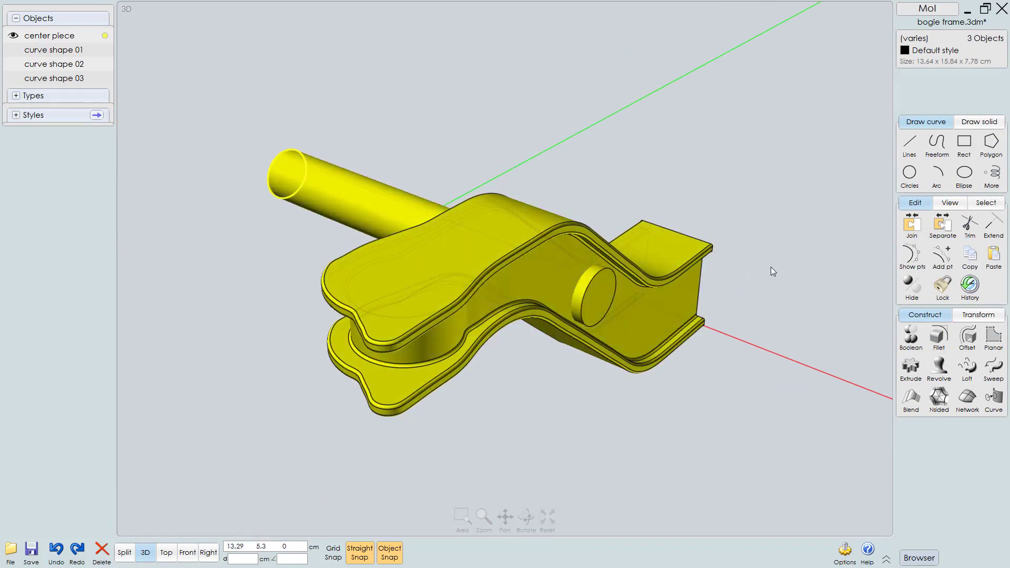
key(u)
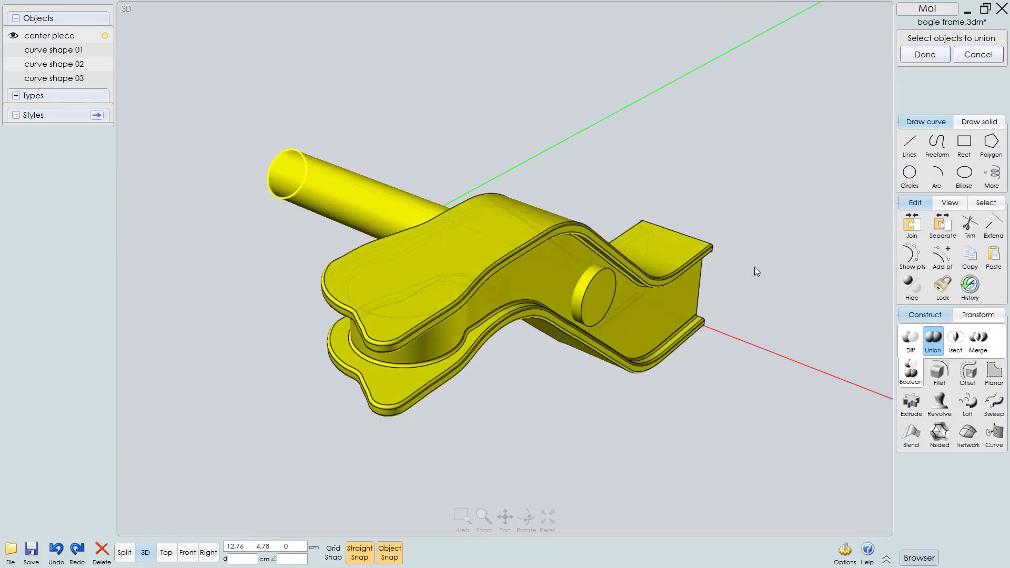
right_drag(658, 327, 623, 317)
scroll(623, 316, up, 5)
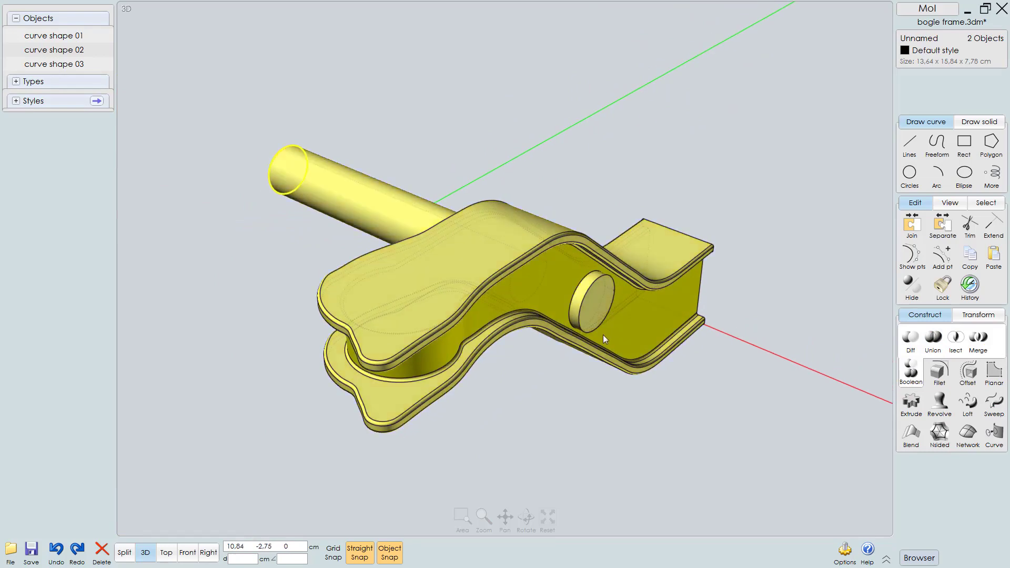
key(Return)
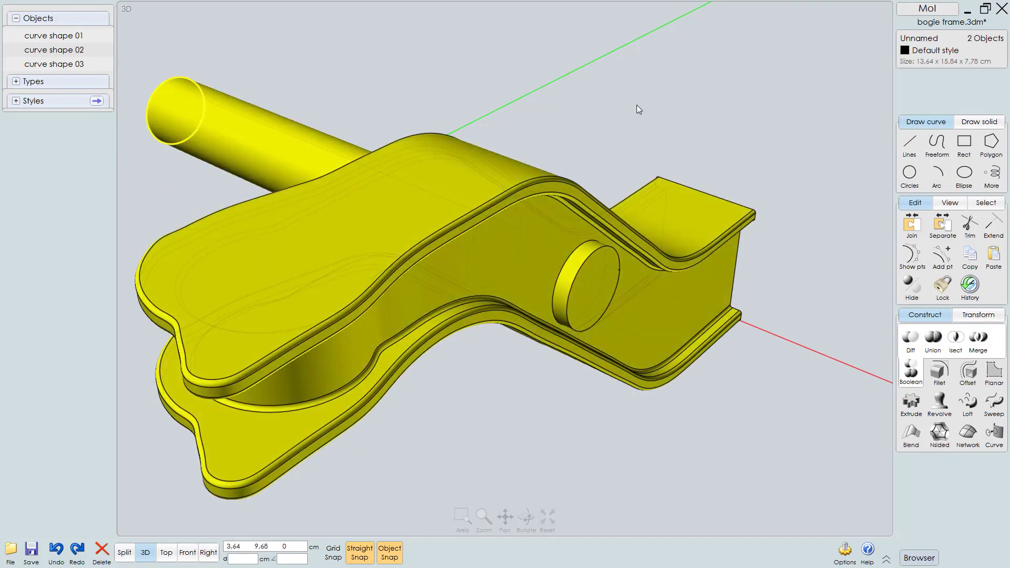
key(Escape)
Step: Try to chamfer the cylinder's outer end edge with a 0.4 cm distance
click(600, 289)
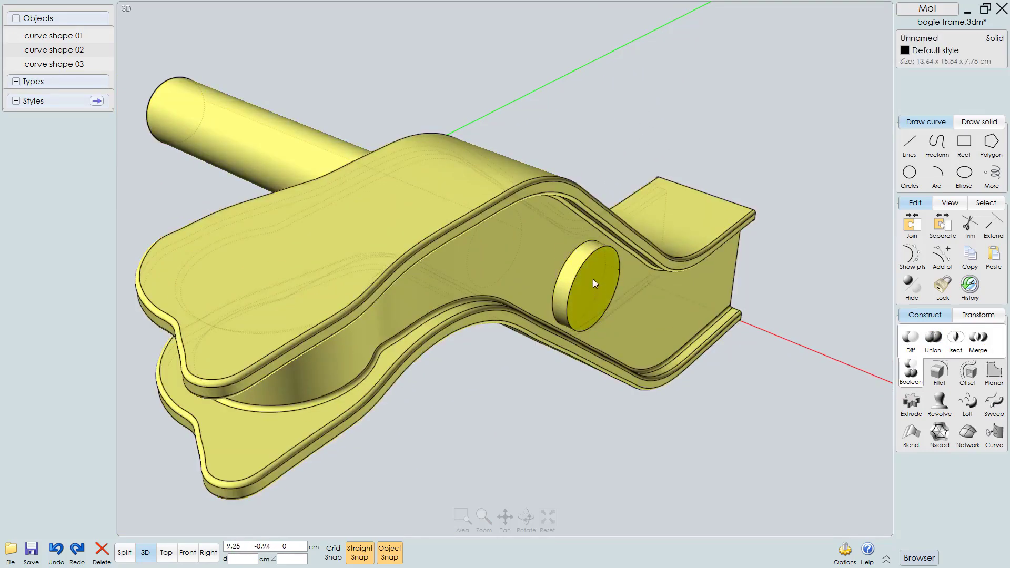
click(612, 264)
scroll(617, 266, up, 3)
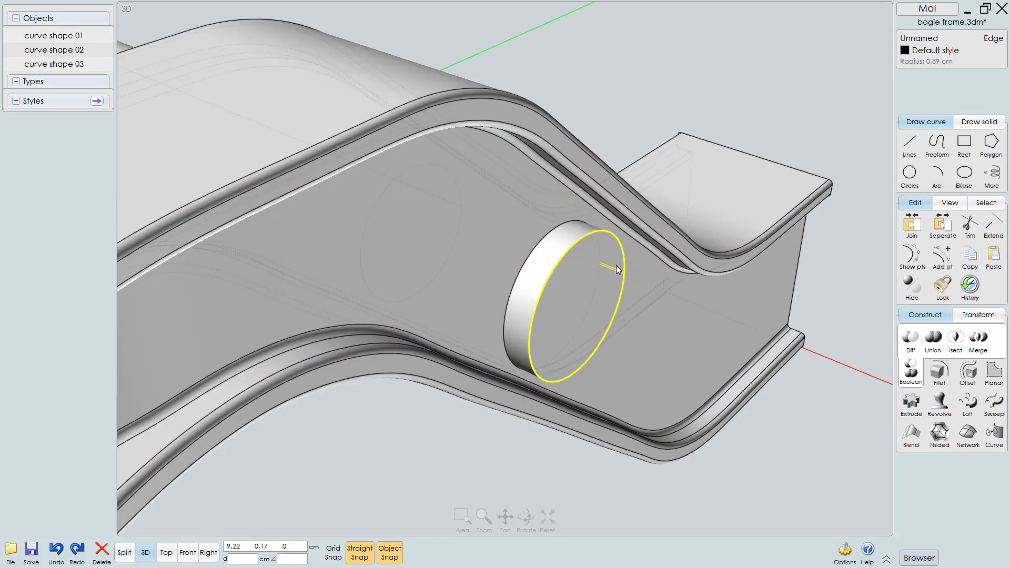
key(c)
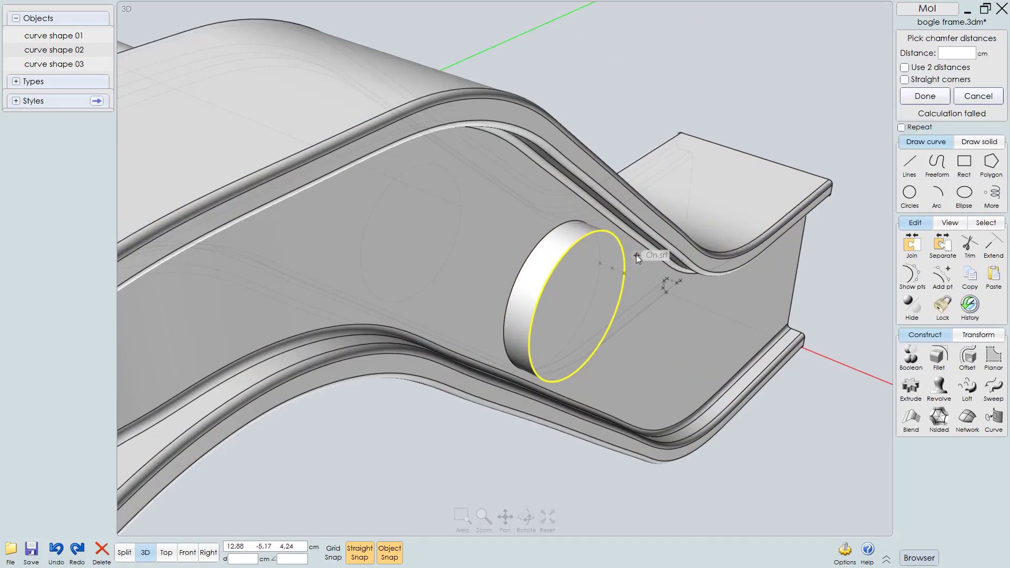
text(1)
text(0,4)
scroll(734, 292, down, 3)
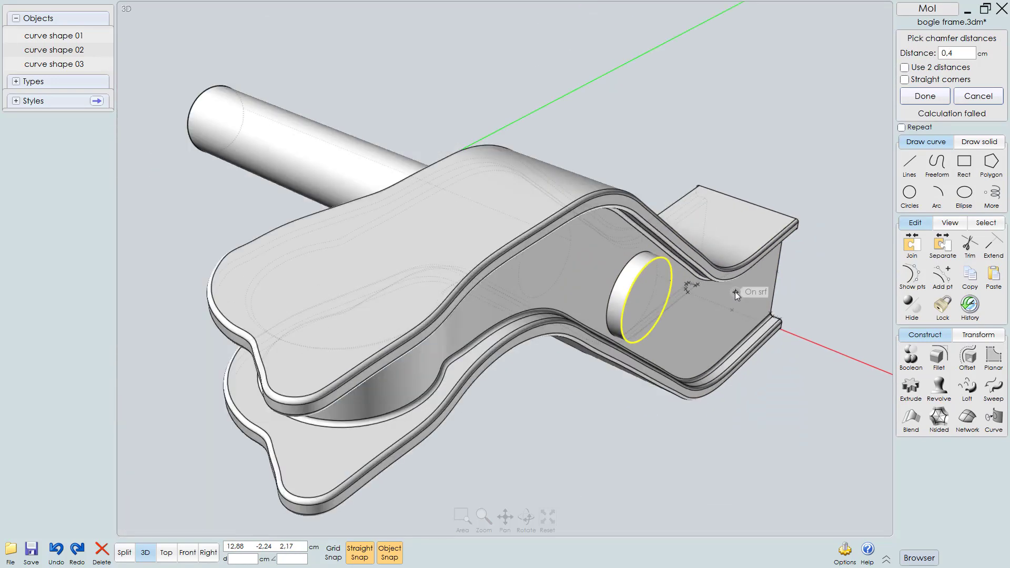
key(Escape)
Step: Chamfer the cylinder's outer end edge, trying 0.15 cm and settling on a distance of 0.1 cm
scroll(684, 300, up, 3)
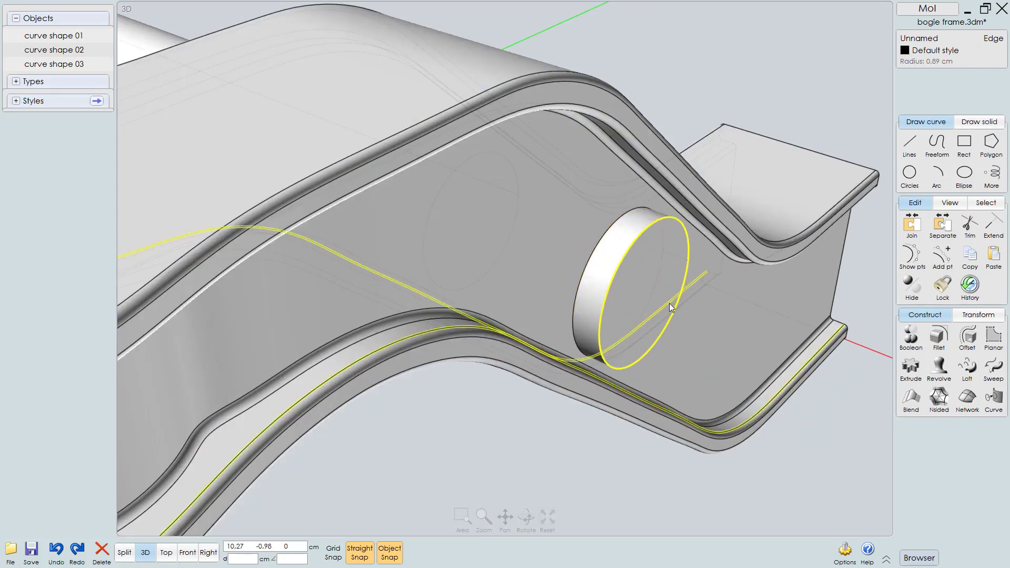
key(f)
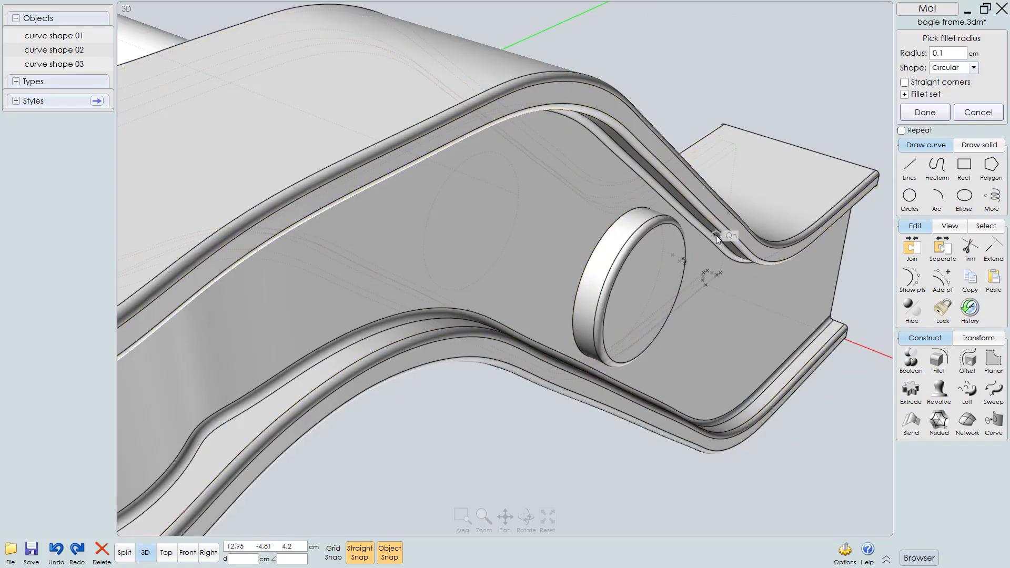
key(c)
mouse_move(701, 244)
right_down()
mouse_move(678, 244)
mouse_move(690, 240)
right_up()
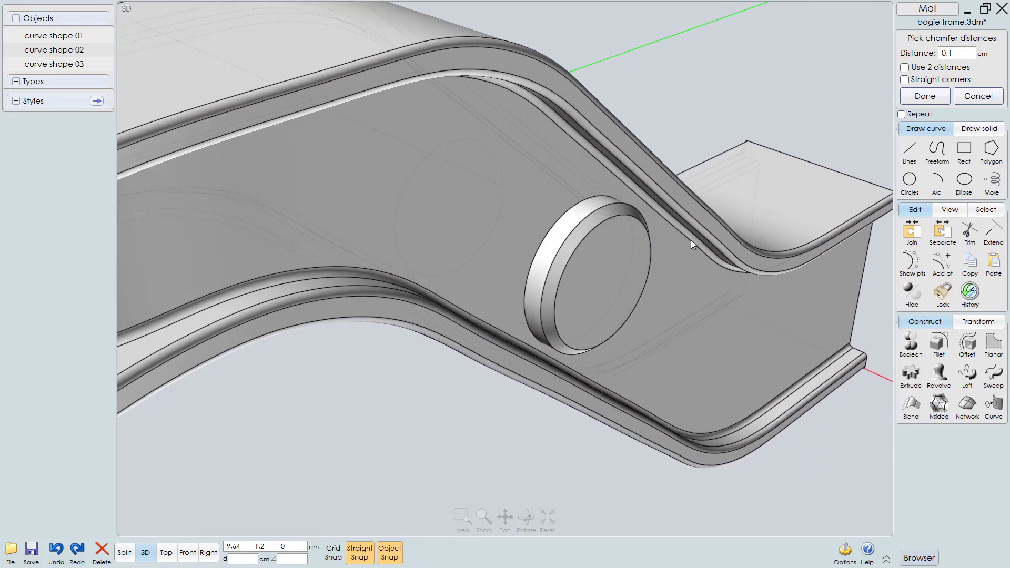
right_drag(638, 259, 650, 251)
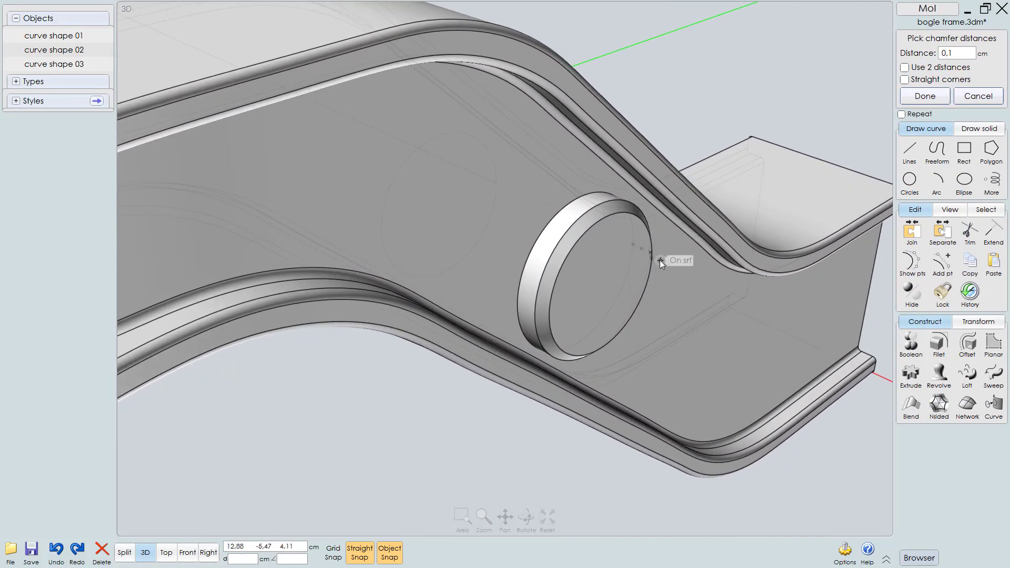
text(0,15)
key(Return)
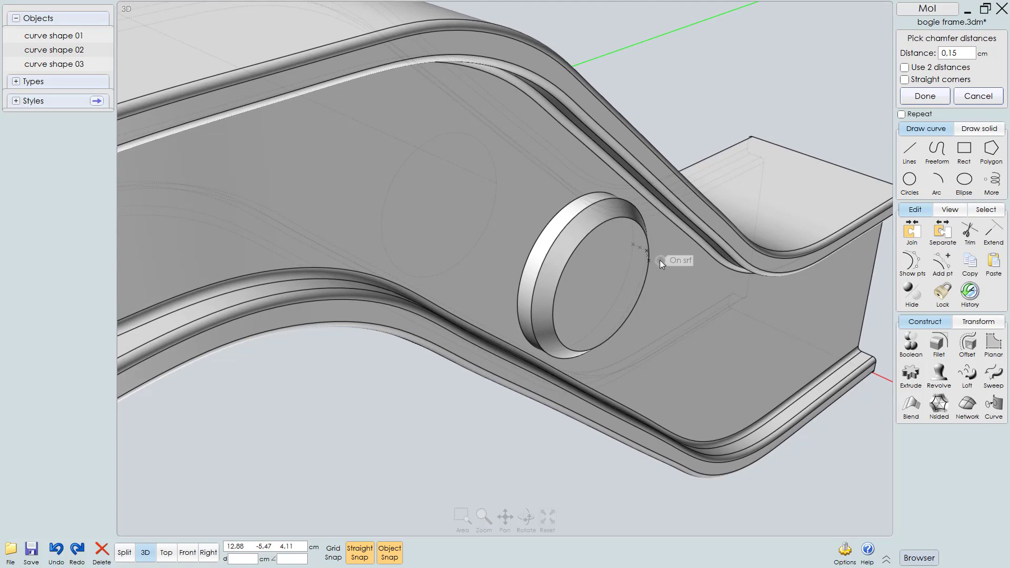
text(0,1)
key(Return)
right_click(694, 85)
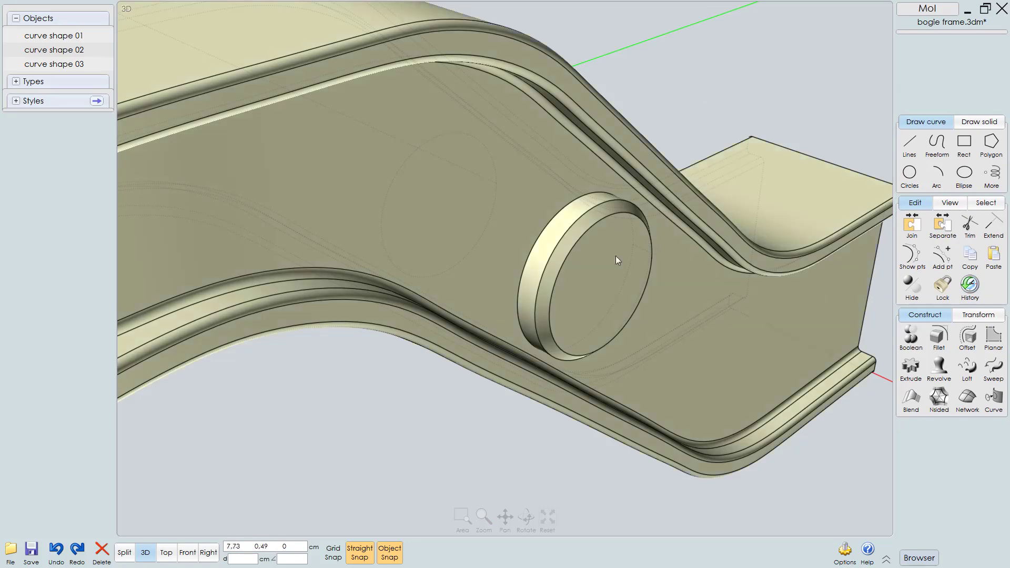
Step: Fillet the boss's base edge and both chamfer edges on the beam's outer side with a 0.05 cm radius
click(576, 226)
scroll(576, 225, up, 3)
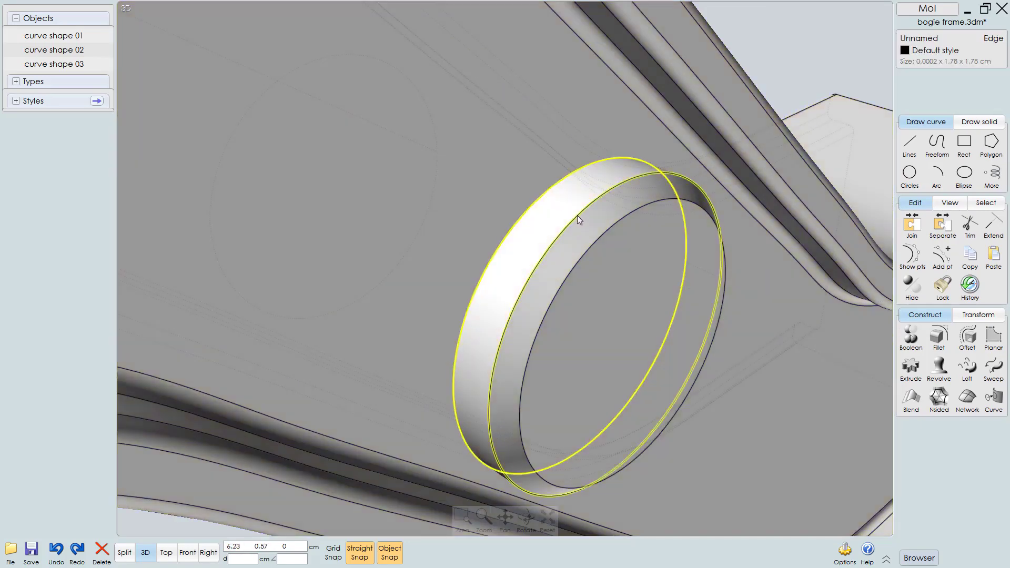
click(594, 238)
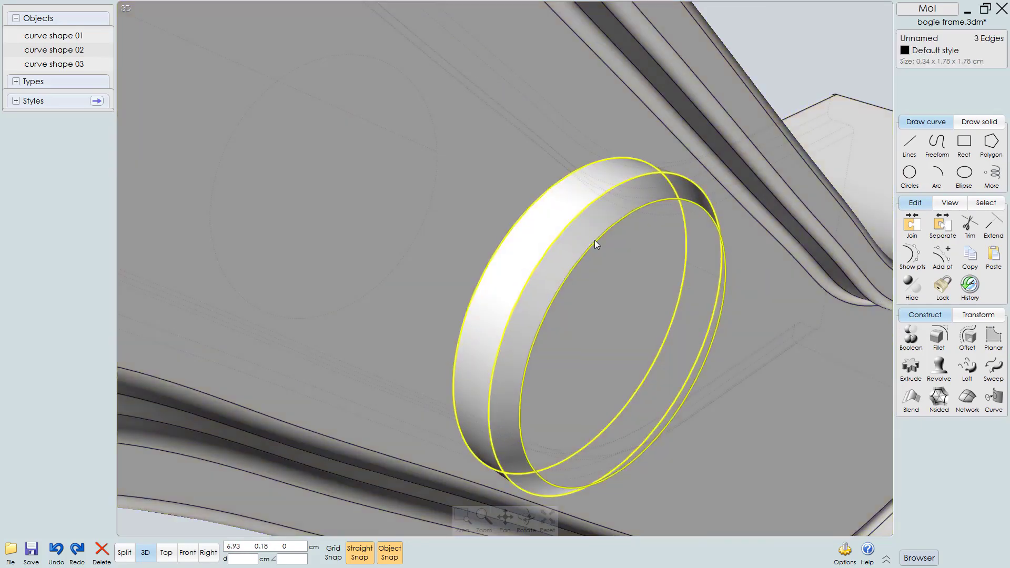
key(f)
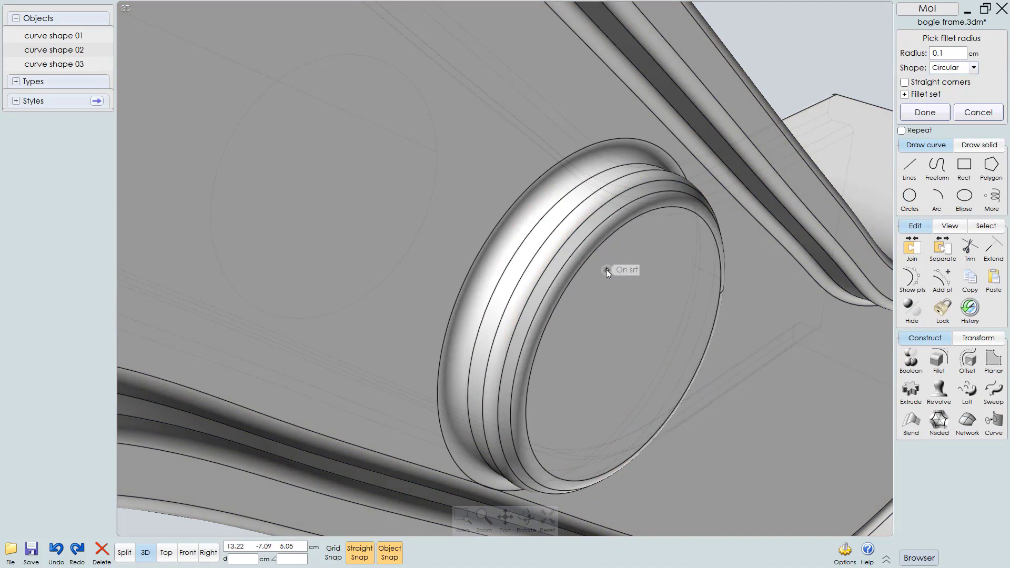
text(0,05)
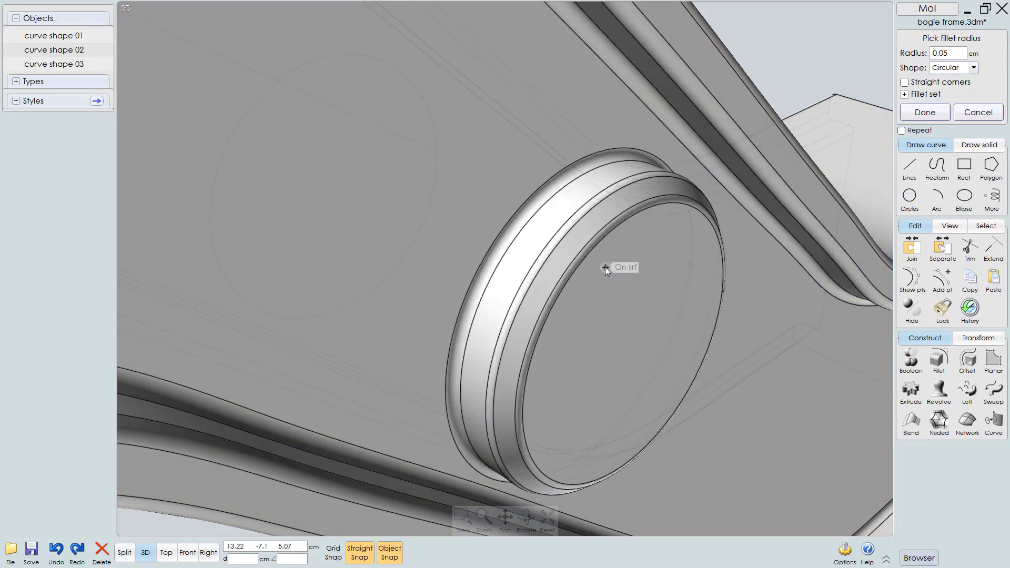
scroll(606, 270, down, 5)
scroll(563, 266, up, 3)
scroll(569, 265, down, 5)
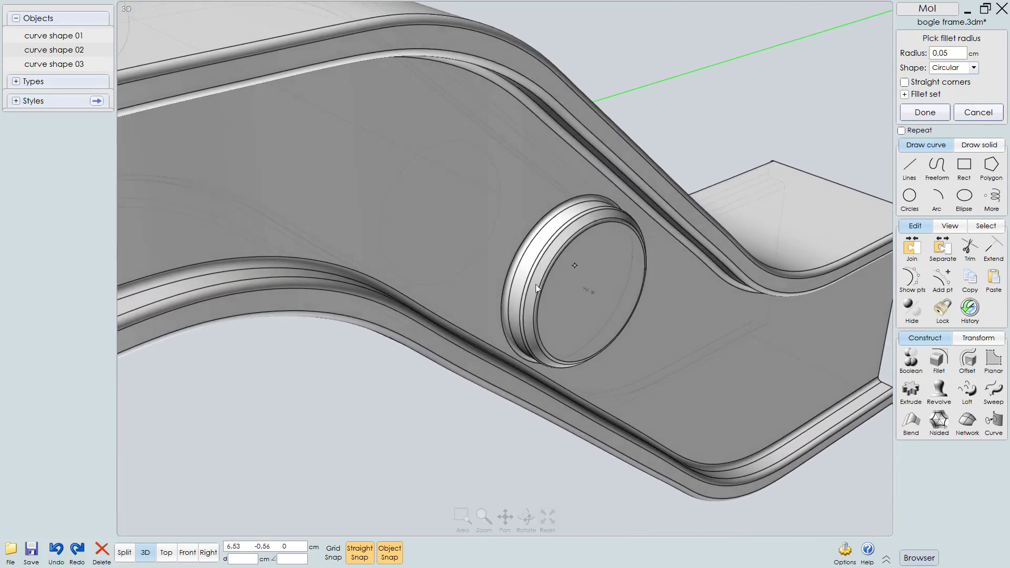
right_drag(561, 259, 674, 257)
scroll(669, 153, up, 4)
right_drag(670, 153, 724, 153)
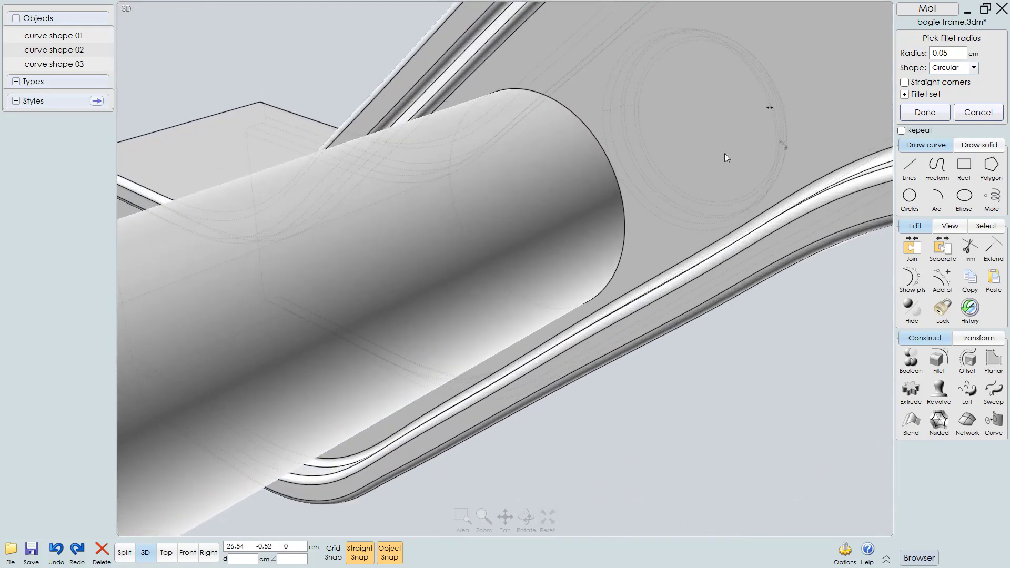
right_click(702, 381)
Step: Fillet the edge where the long cross cylinder meets the beam's inner face with a 0.05 cm radius
scroll(604, 196, up, 3)
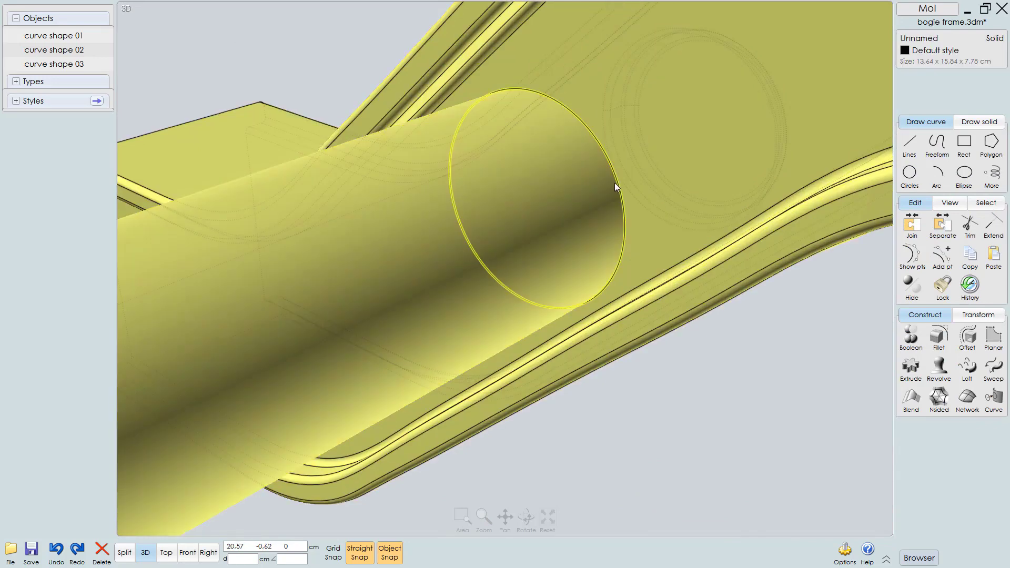
ctrl+shift+click(615, 182)
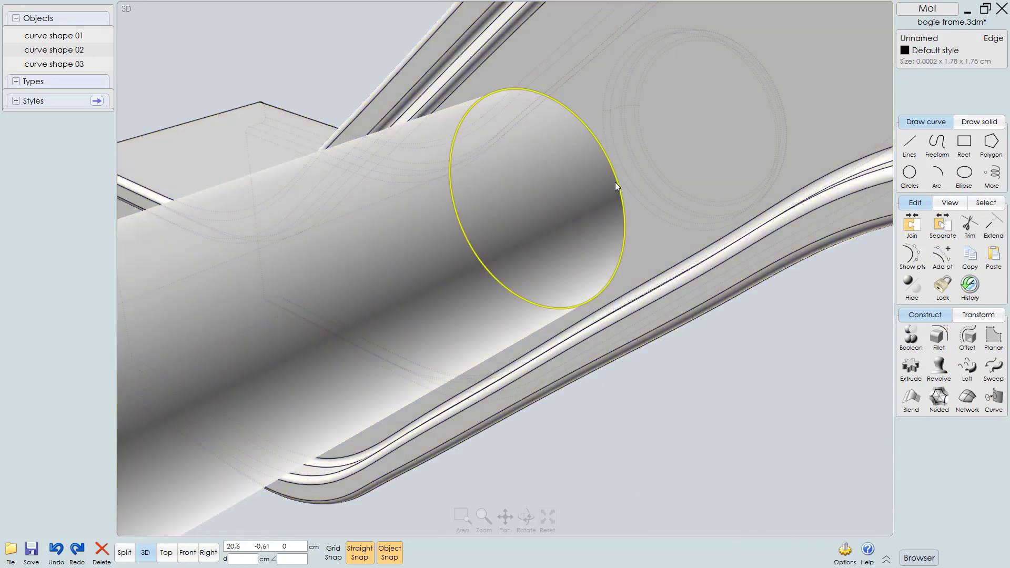
right_click(614, 183)
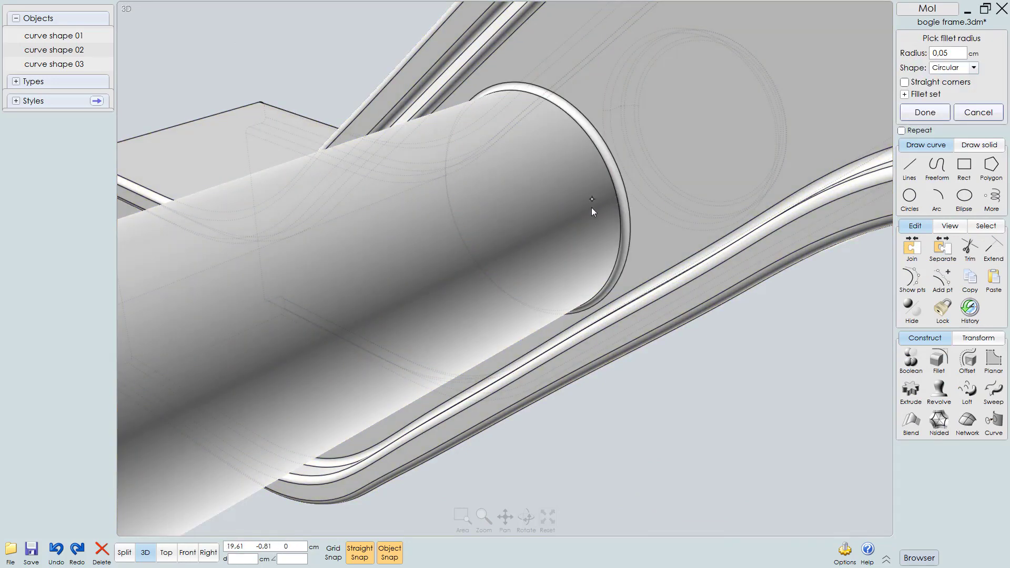
mouse_move(591, 207)
right_down()
mouse_move(602, 222)
mouse_move(590, 210)
right_up()
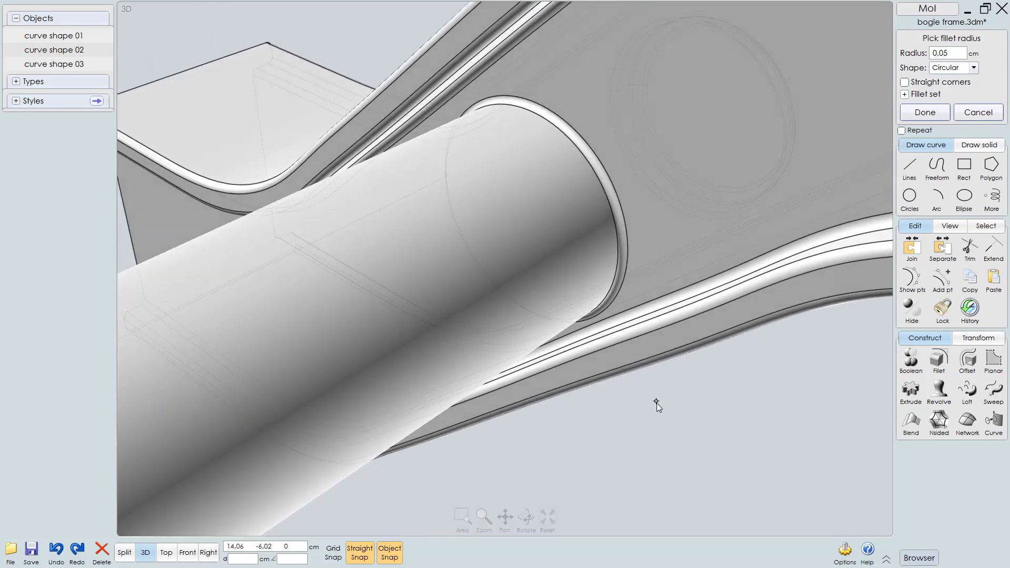
right_click(657, 403)
Step: In the Right view, start a polyline inside the beam below the end cylinder and trace the bracket's zigzag outer side to its lower corner
scroll(632, 380, down, 6)
mouse_move(630, 369)
right_down()
mouse_move(481, 358)
mouse_move(459, 337)
mouse_move(525, 288)
right_up()
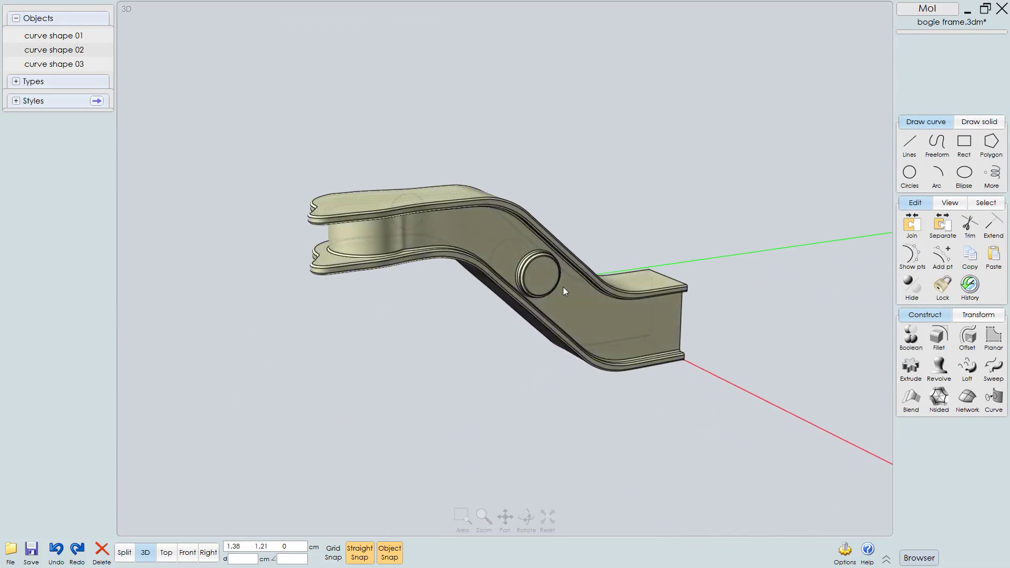
key(F4)
scroll(554, 286, down, 5)
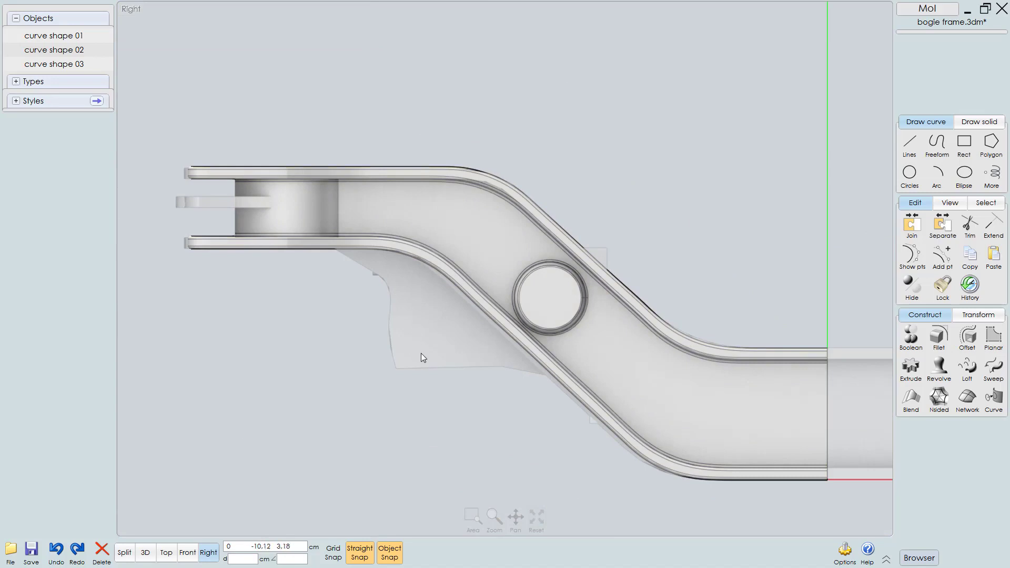
right_drag(463, 352, 460, 367)
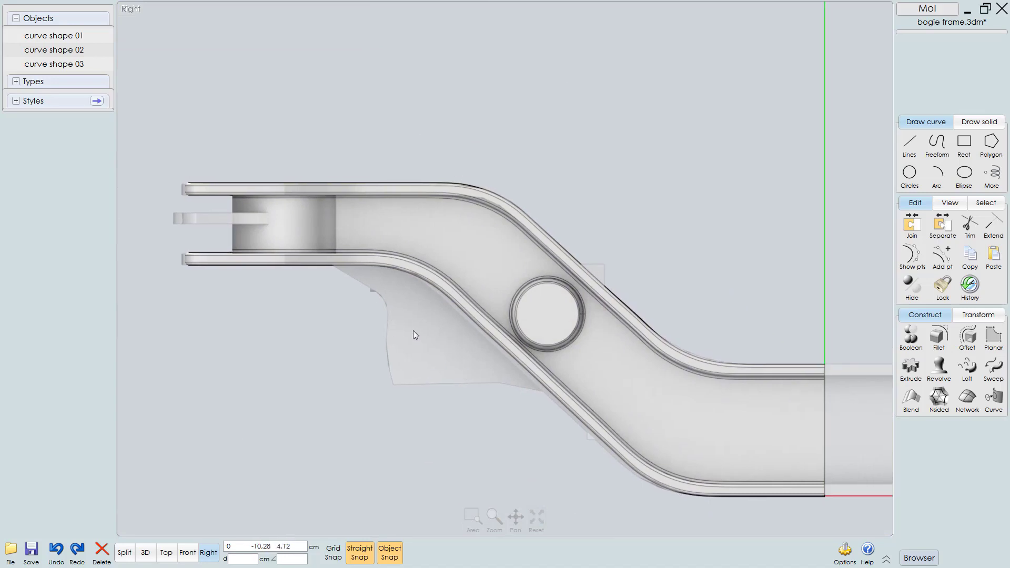
scroll(411, 325, up, 2)
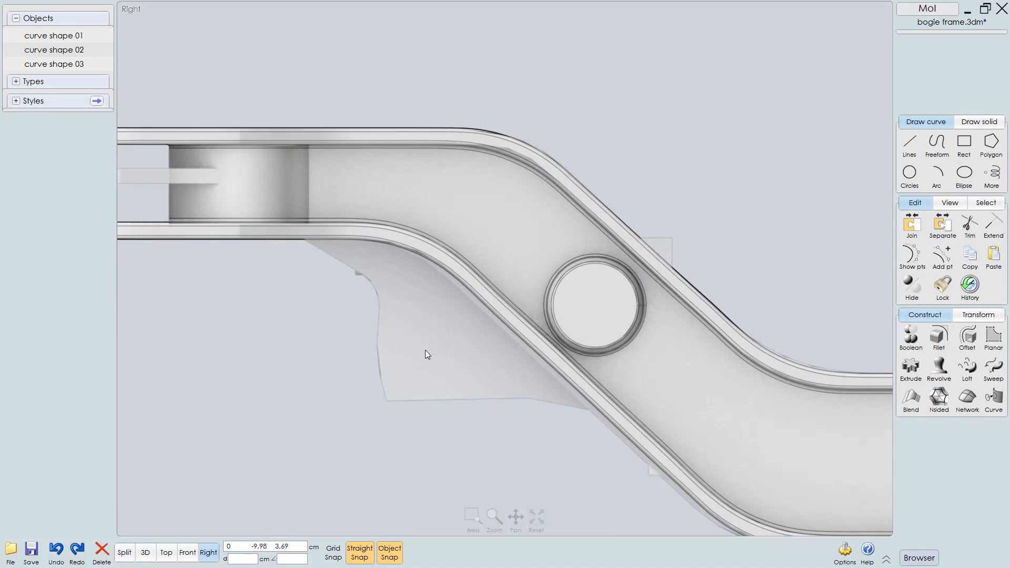
click(910, 143)
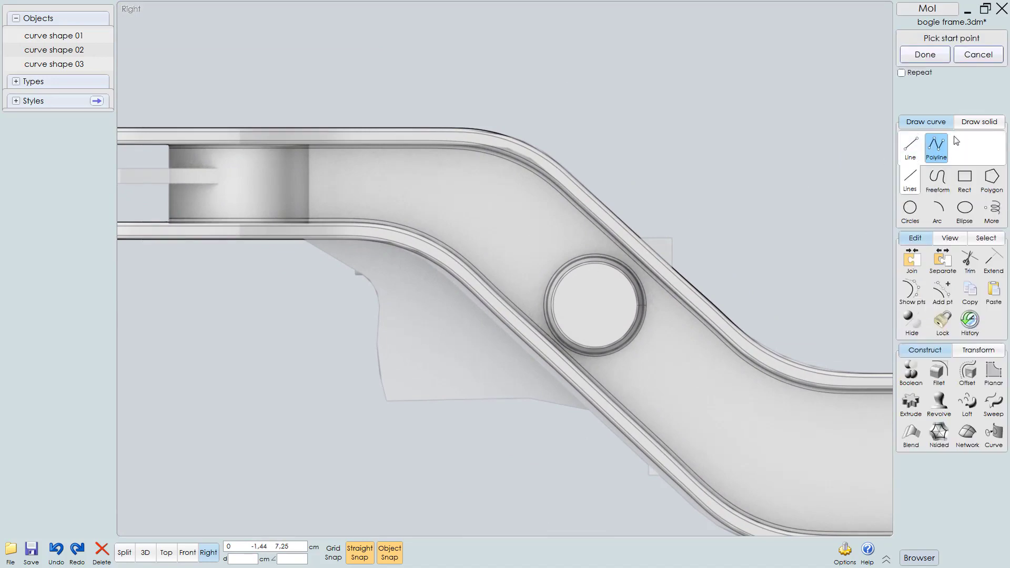
scroll(323, 266, up, 3)
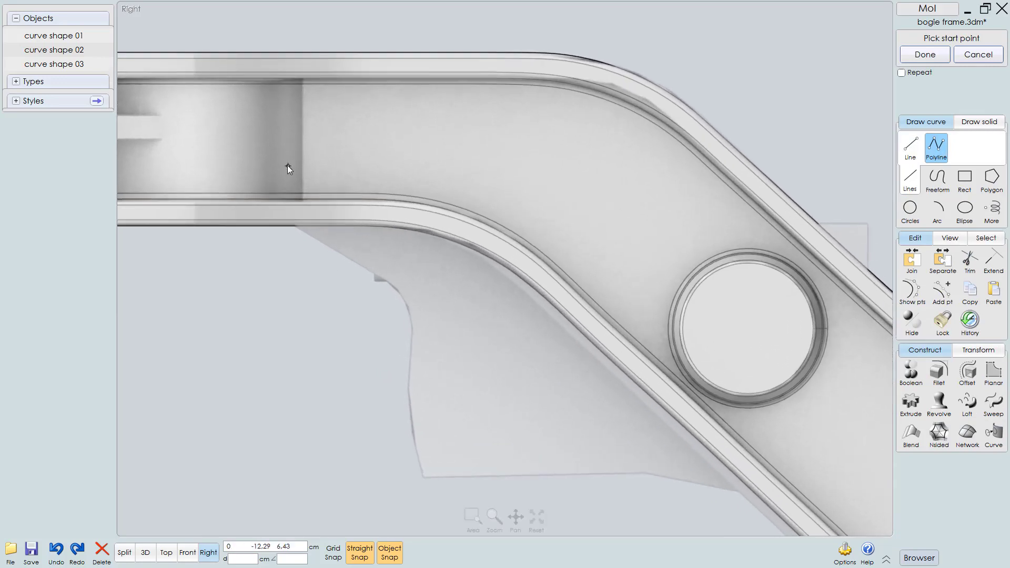
click(288, 166)
click(288, 248)
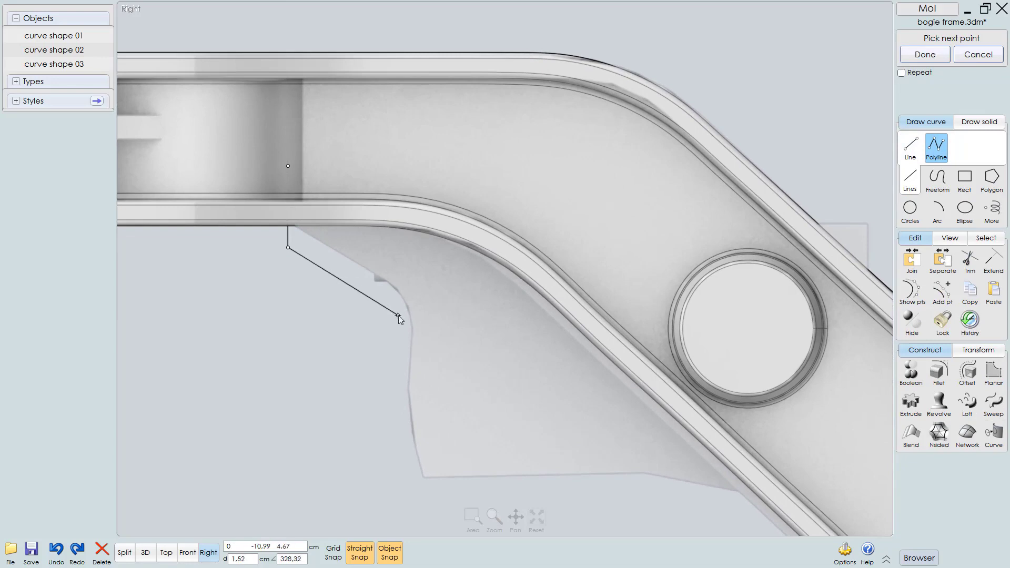
click(410, 326)
click(378, 394)
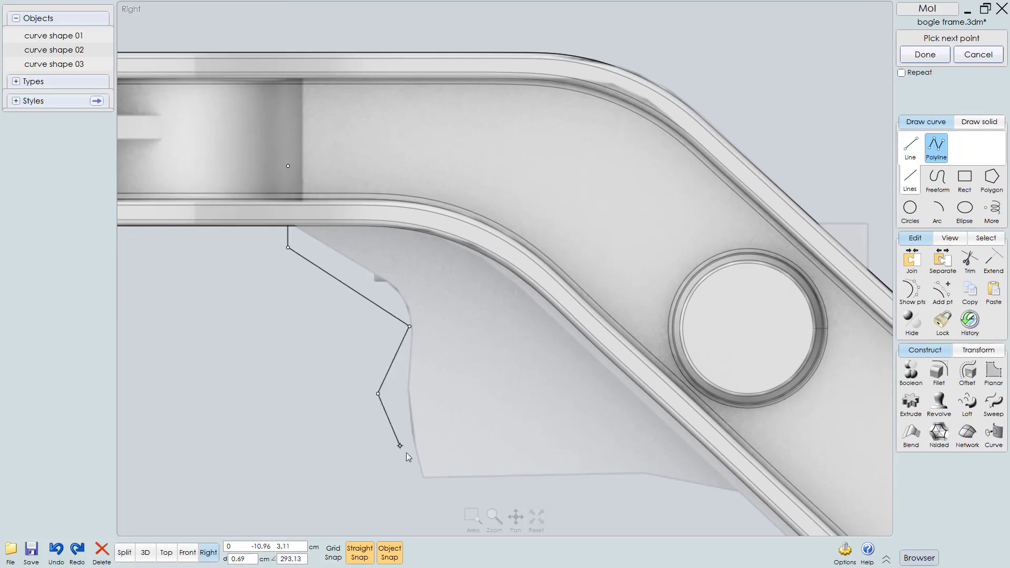
click(427, 477)
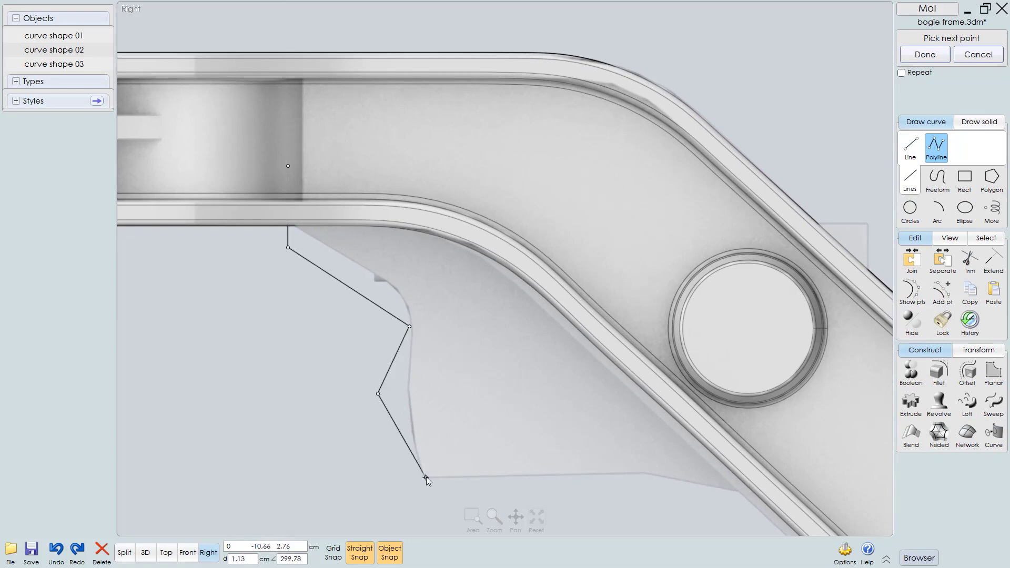
Step: Continue the polyline along the bracket's lower edge and up inside the beam, closing the outline at about 6.8 × 4.2 cm
click(646, 477)
right_drag(657, 470, 602, 309)
click(630, 355)
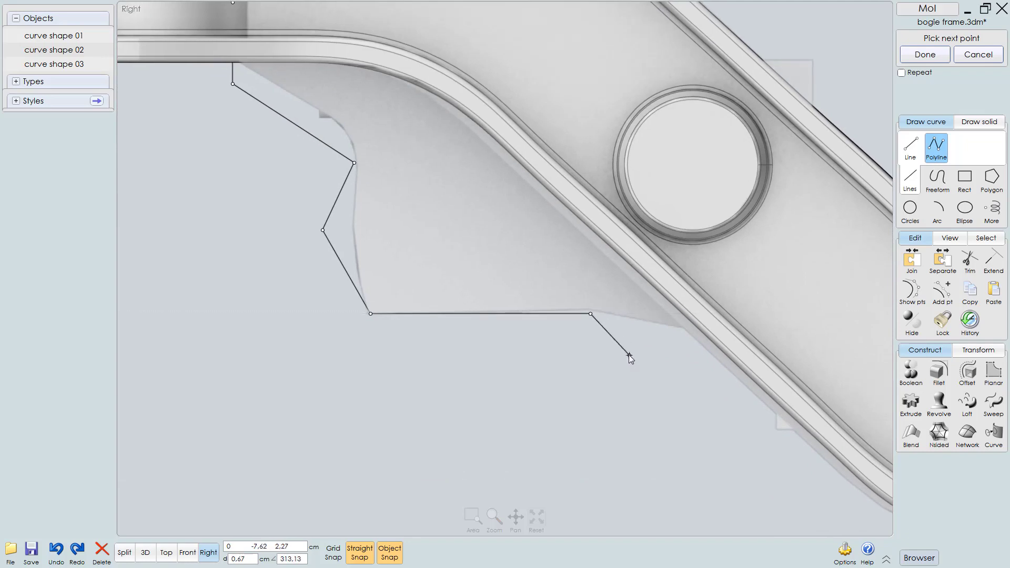
click(807, 355)
right_drag(612, 124, 746, 336)
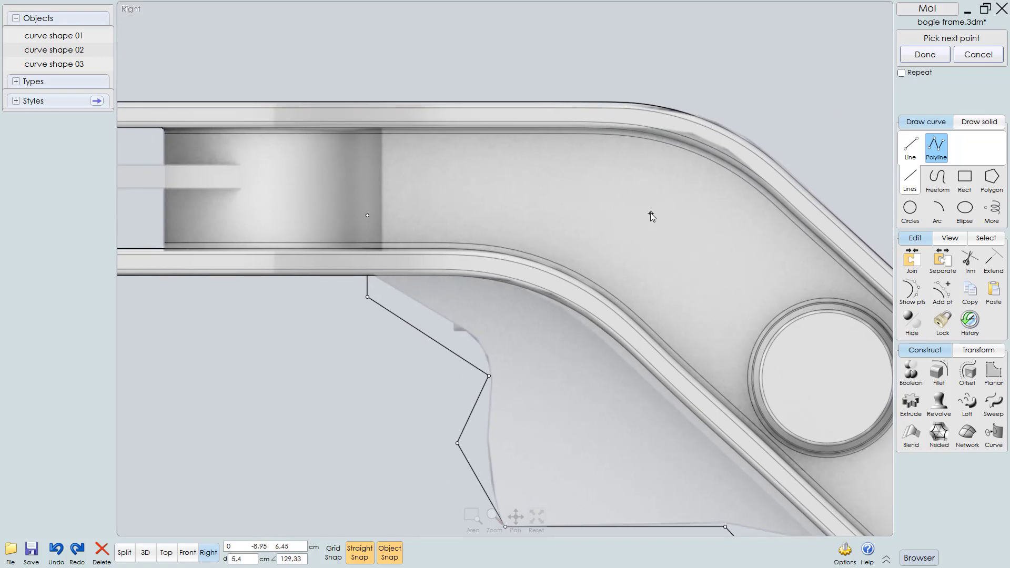
mouse_move(650, 213)
click(377, 217)
right_click(377, 217)
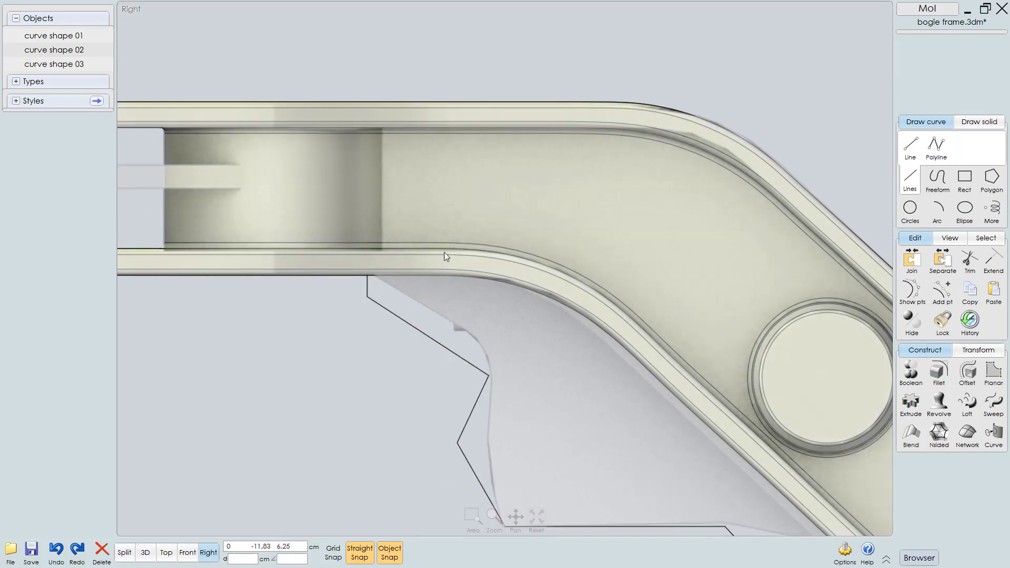
Step: Fillet the outline's first corner just below the beam's lower flange, trying a 1 cm radius and settling on 0.5 cm
right_drag(427, 326, 447, 270)
click(437, 278)
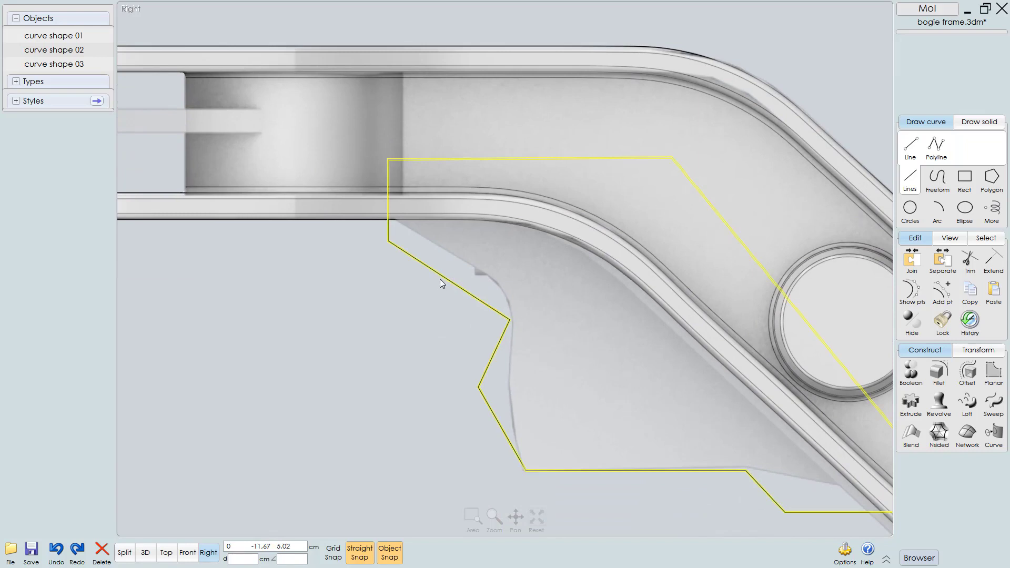
key(f)
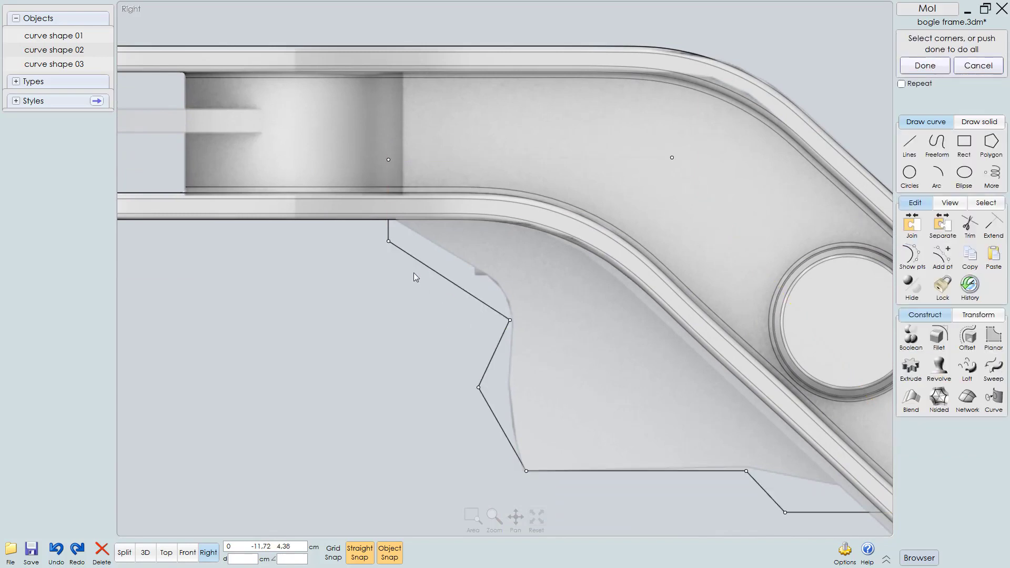
drag(368, 260, 409, 233)
key(Return)
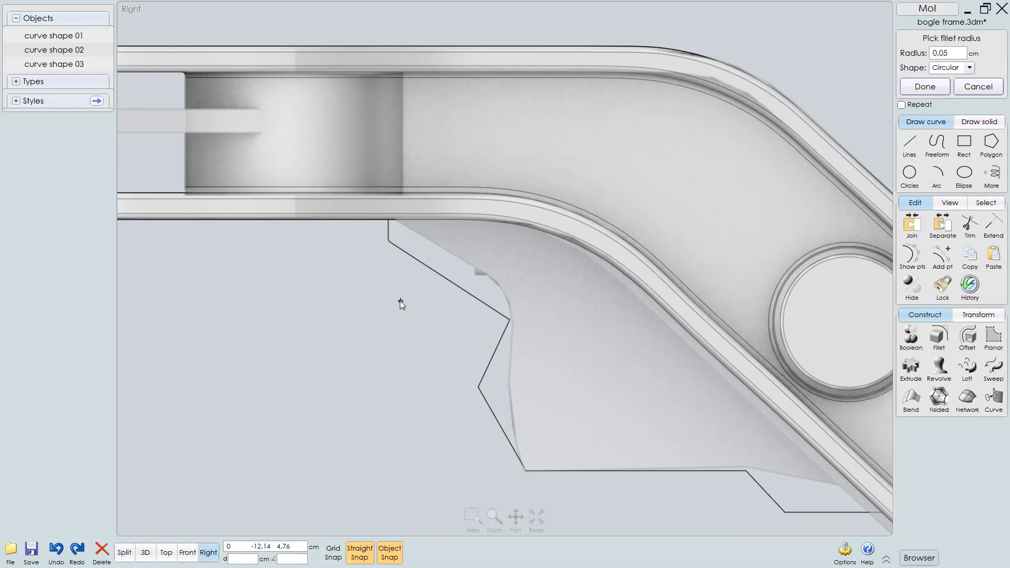
text(1)
key(Return)
text(0,5)
key(Return)
middle_drag(434, 318, 409, 295)
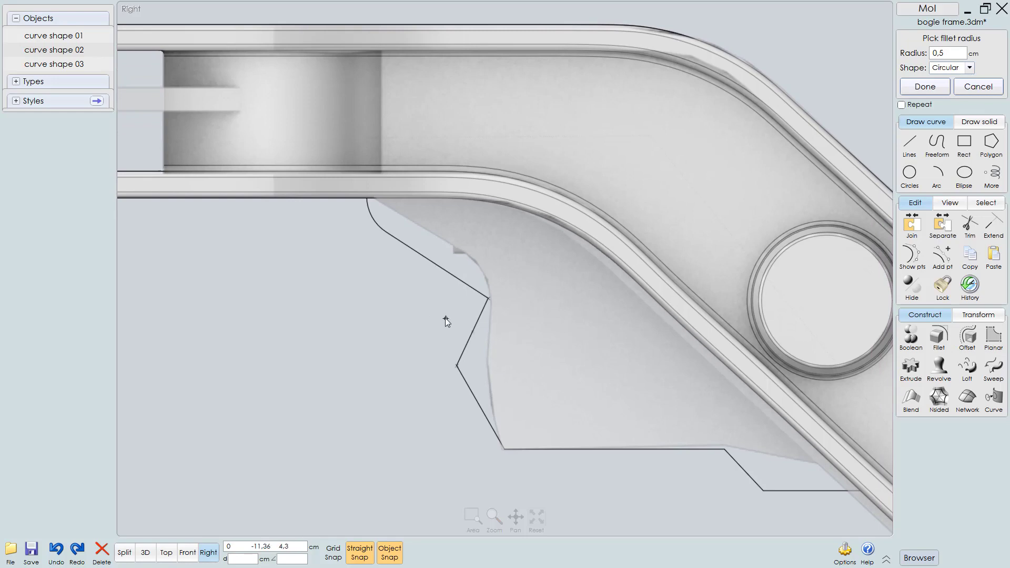
scroll(445, 318, up, 1)
scroll(449, 315, up, 1)
right_click(447, 334)
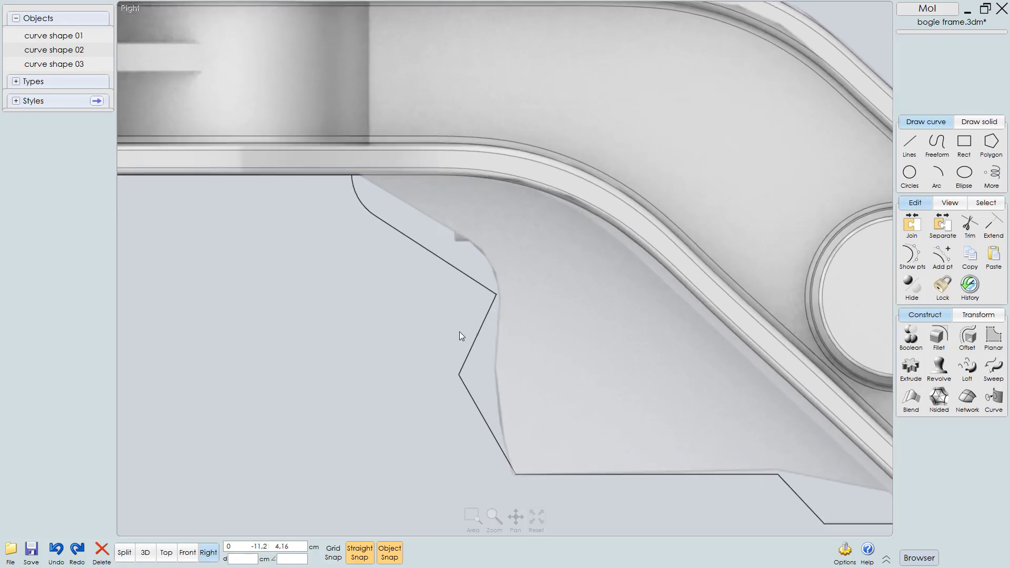
Step: Fillet the outline's inward corner at the end of the upper slanted segment with a 0.5 cm radius
click(484, 327)
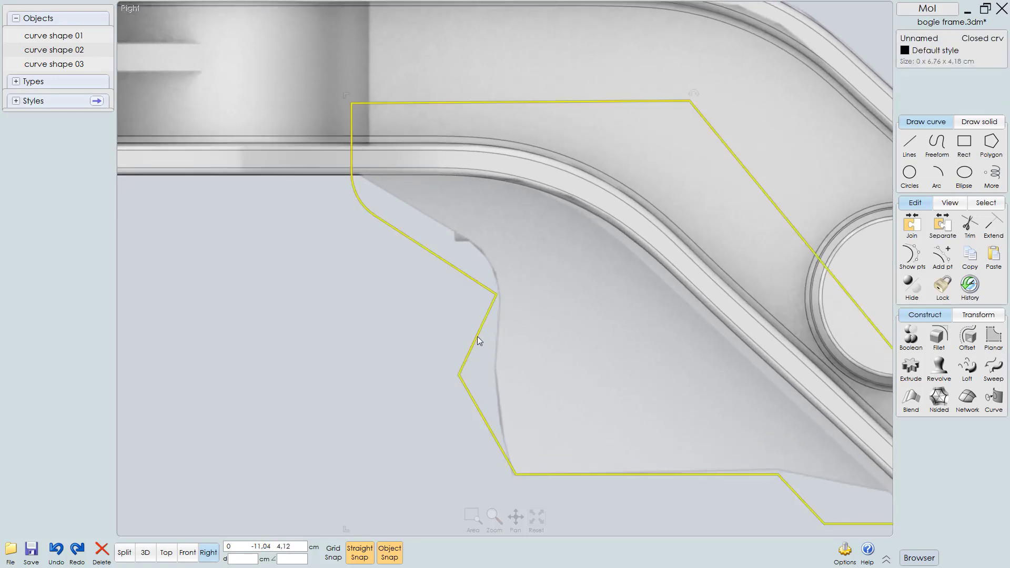
right_click(478, 337)
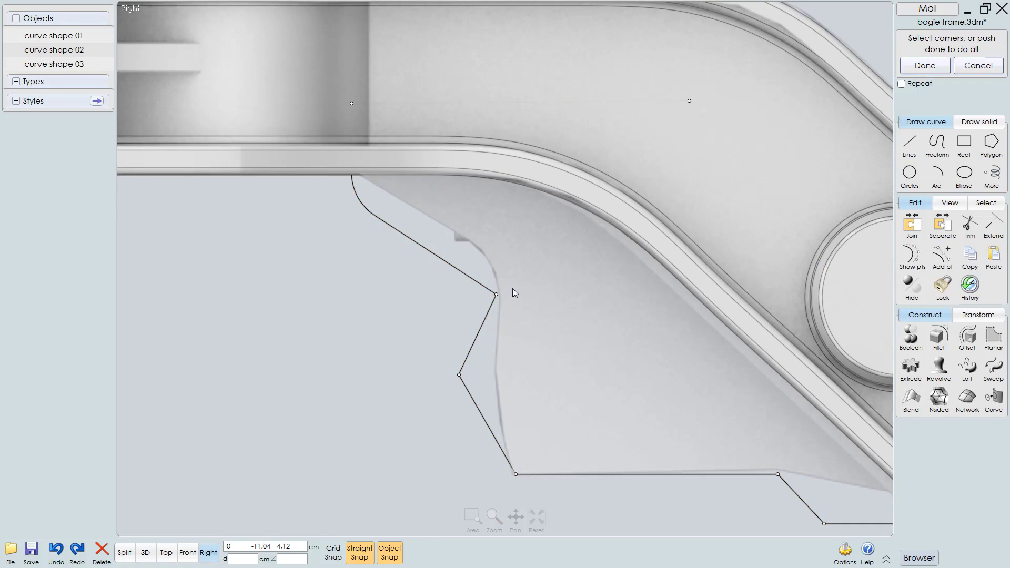
right_click(527, 322)
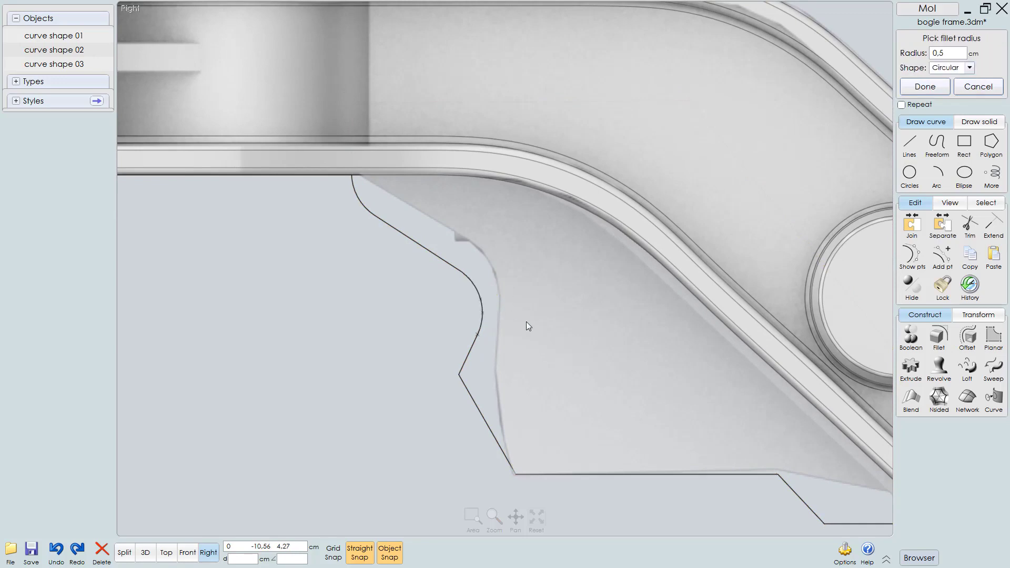
right_drag(495, 377, 493, 349)
scroll(506, 341, up, 1)
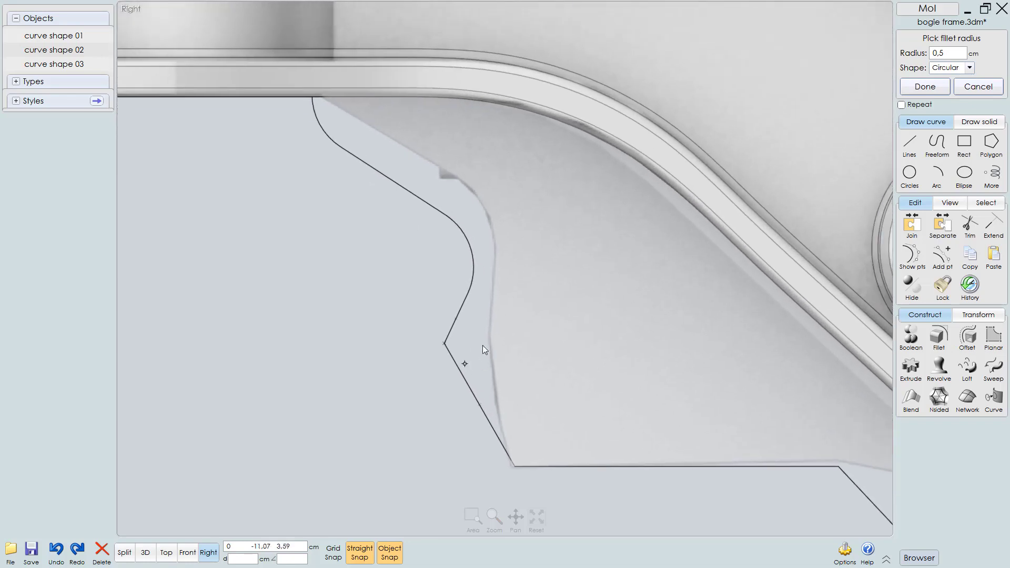
right_click(434, 384)
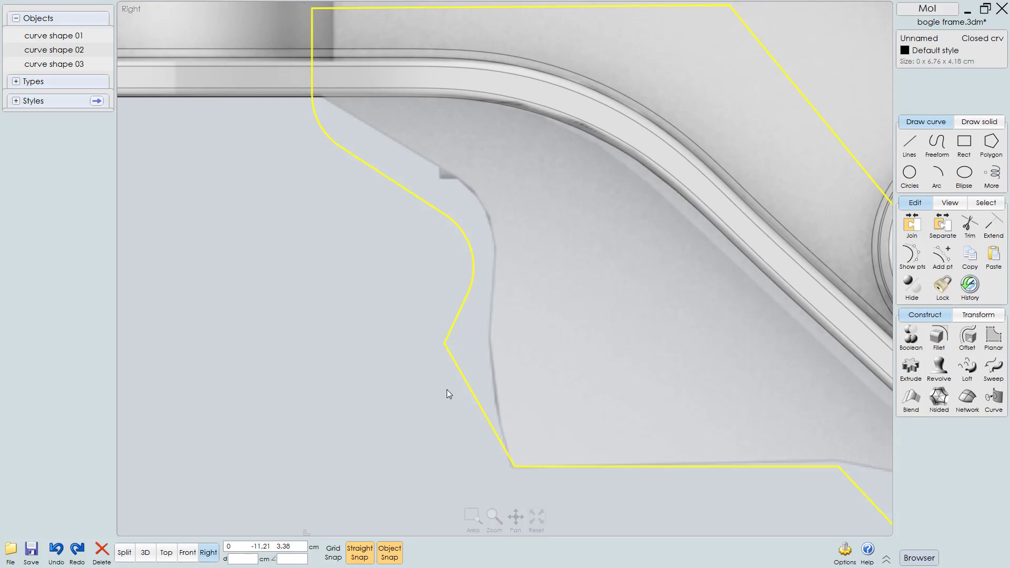
Step: Fillet the outline's protruding corner midway down the bracket's zigzag side with a 0.5 cm radius
right_click(447, 389)
drag(416, 368, 465, 335)
right_click(424, 406)
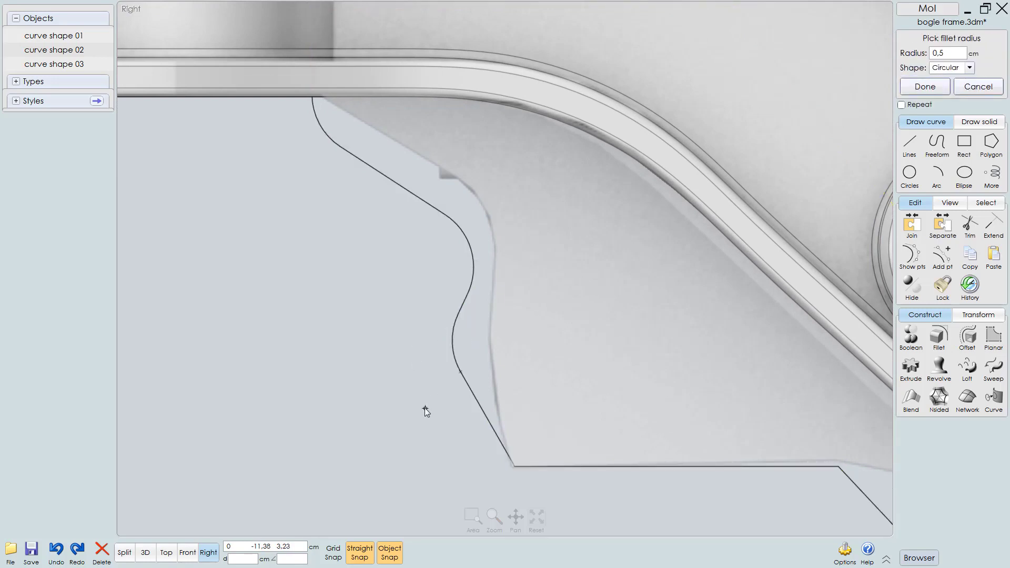
middle_drag(452, 415, 427, 368)
scroll(488, 421, up, 1)
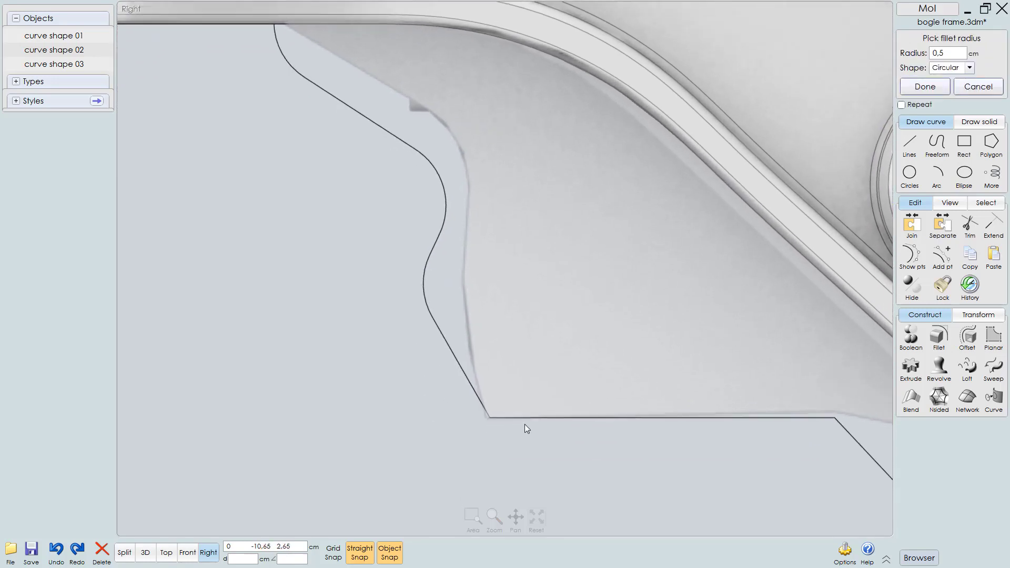
scroll(525, 424, up, 1)
right_click(527, 421)
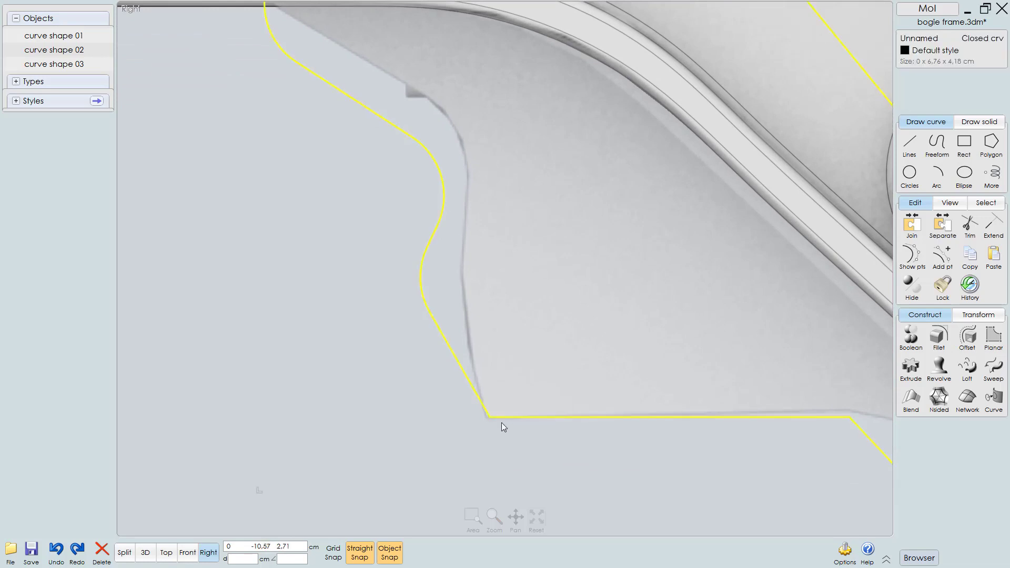
Step: Fillet the outline's lower corner, where the zigzag side meets the horizontal bottom edge, with a 0.5 cm radius
right_click(480, 440)
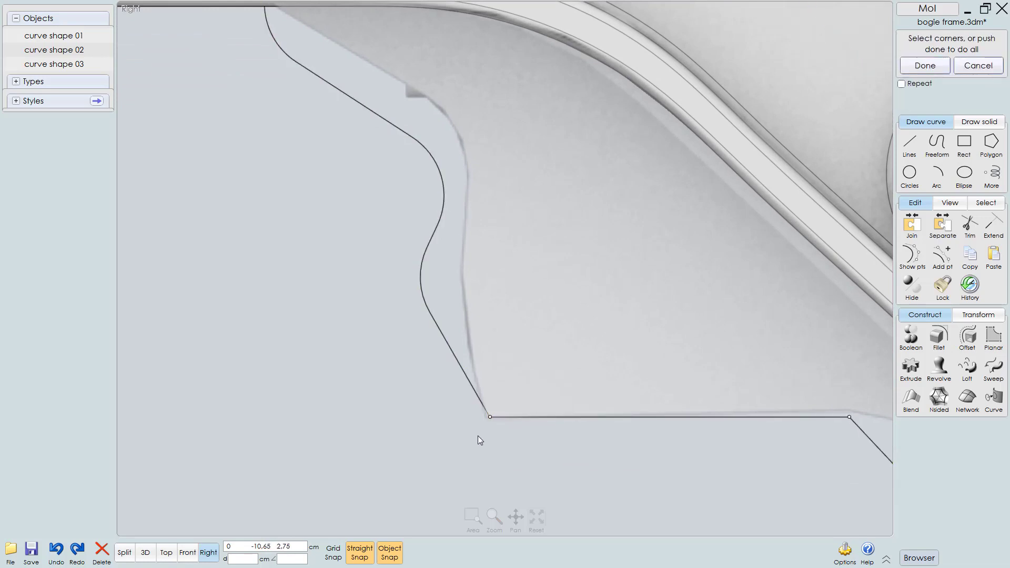
drag(511, 409, 512, 411)
right_click(515, 439)
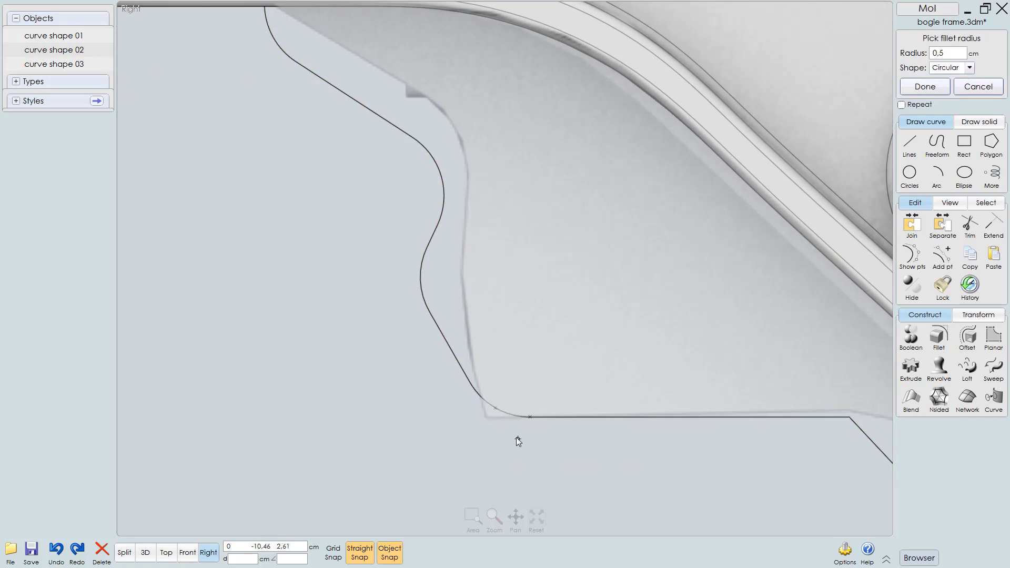
Step: Fillet both corners of the short slanted step in the outline's bottom edge, near the side beam, with a 0.5 cm radius
scroll(516, 440, down, 4)
middle_drag(489, 448, 408, 420)
scroll(546, 443, up, 3)
right_click(610, 415)
click(610, 414)
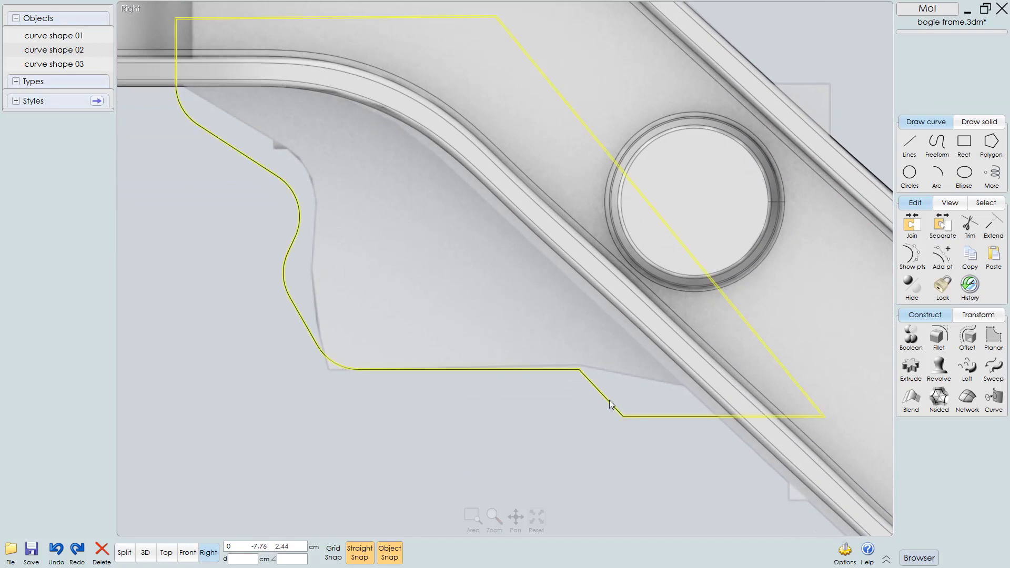
right_click(586, 435)
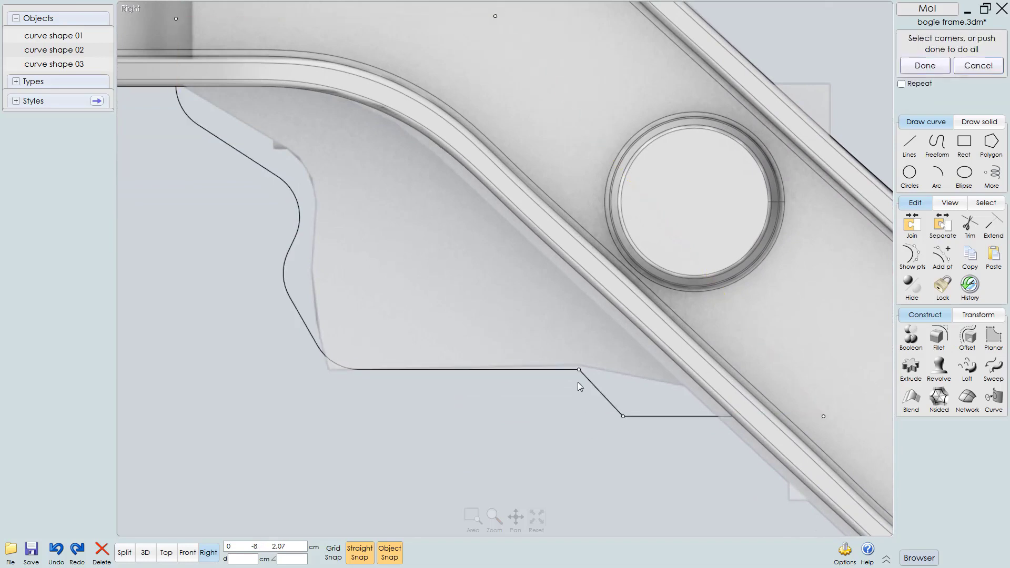
drag(567, 356, 634, 447)
right_click(611, 453)
scroll(611, 453, down, 5)
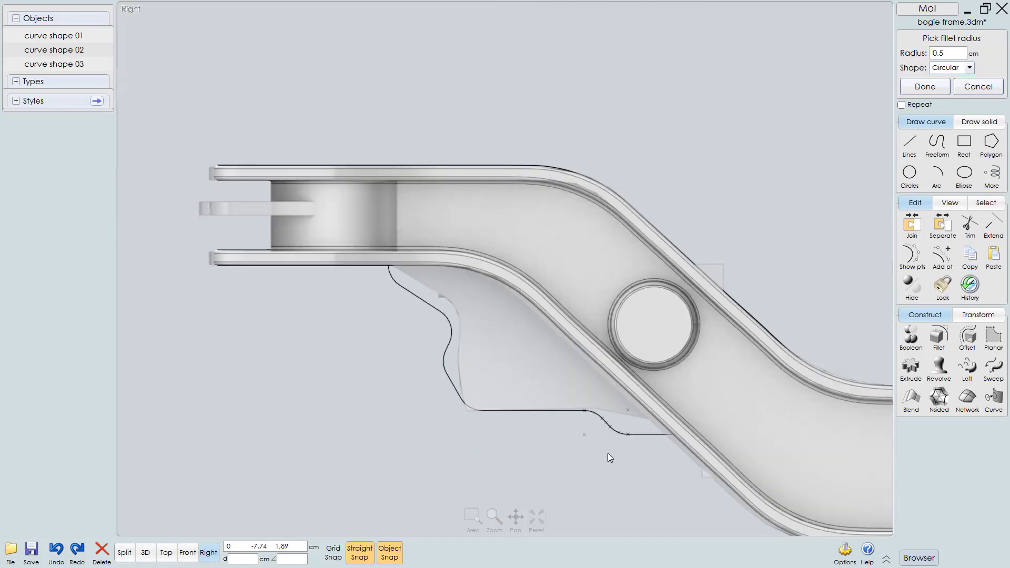
middle_drag(573, 436, 567, 442)
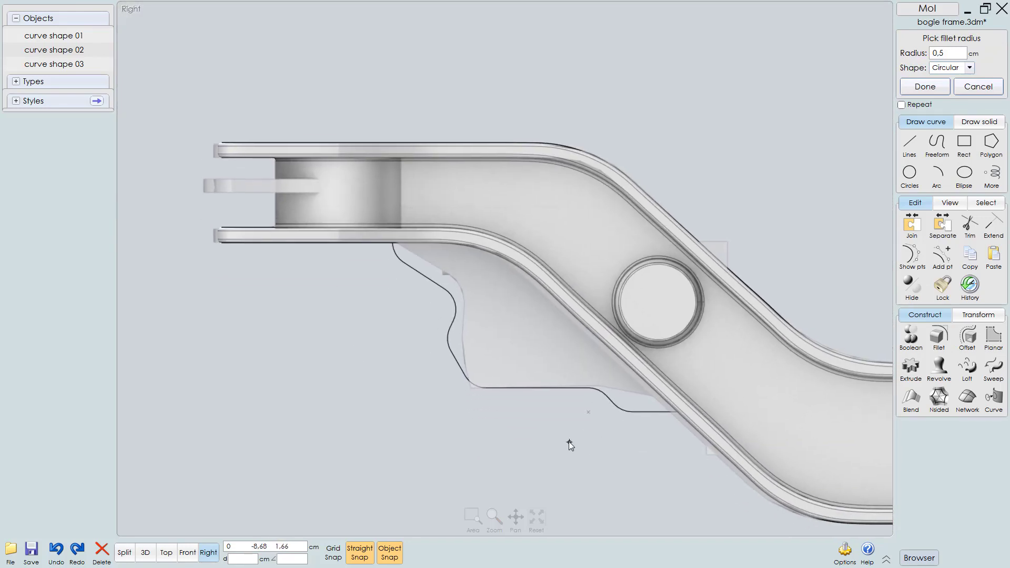
Step: Move the closed bracket outline in the 3D view from the cross cylinder's free end sideways onto the side beam
key(F4)
right_drag(554, 307, 587, 327)
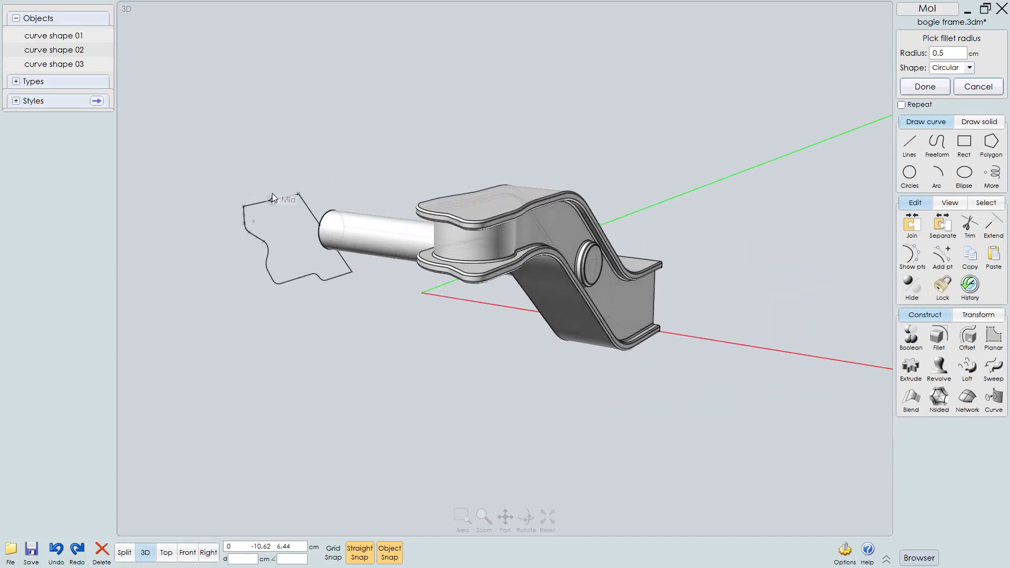
right_click(354, 303)
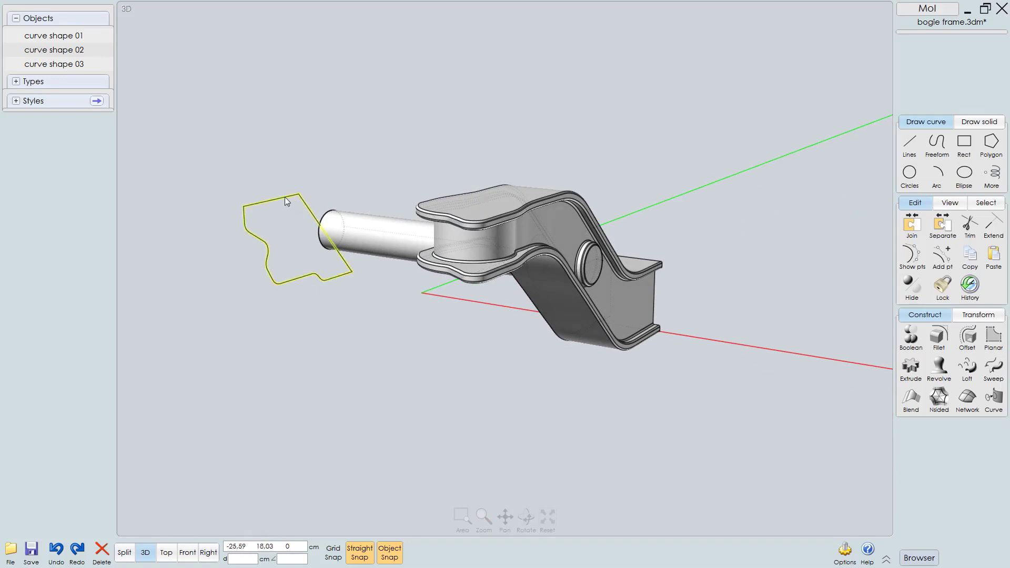
drag(285, 197, 524, 222)
right_drag(552, 270, 594, 245)
key(t)
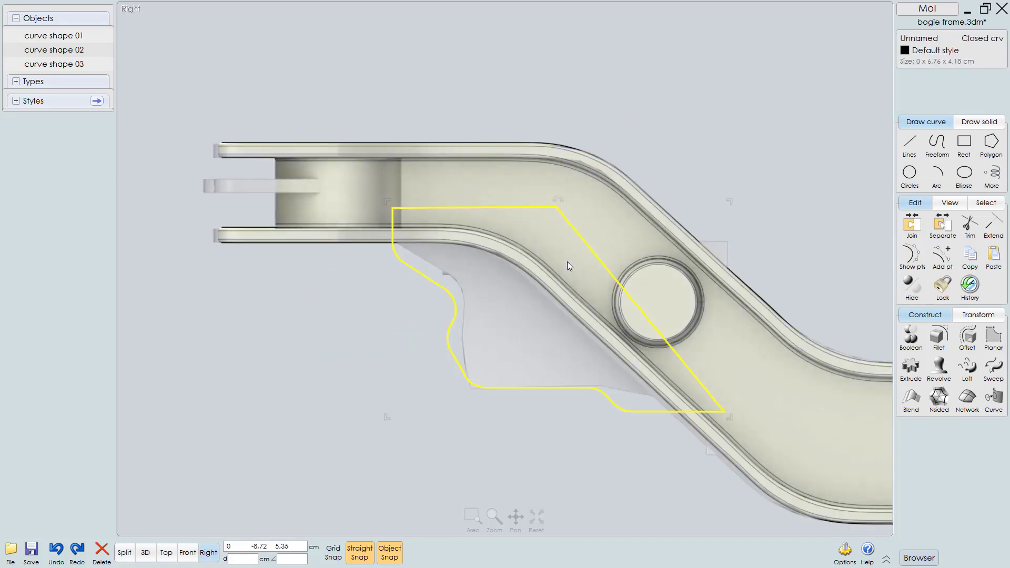
Step: Shift the outline slightly toward the cross cylinder in the Front view and extrude it about 0.24 cm into a plate centred under the beam
key(f)
right_drag(636, 235, 523, 284)
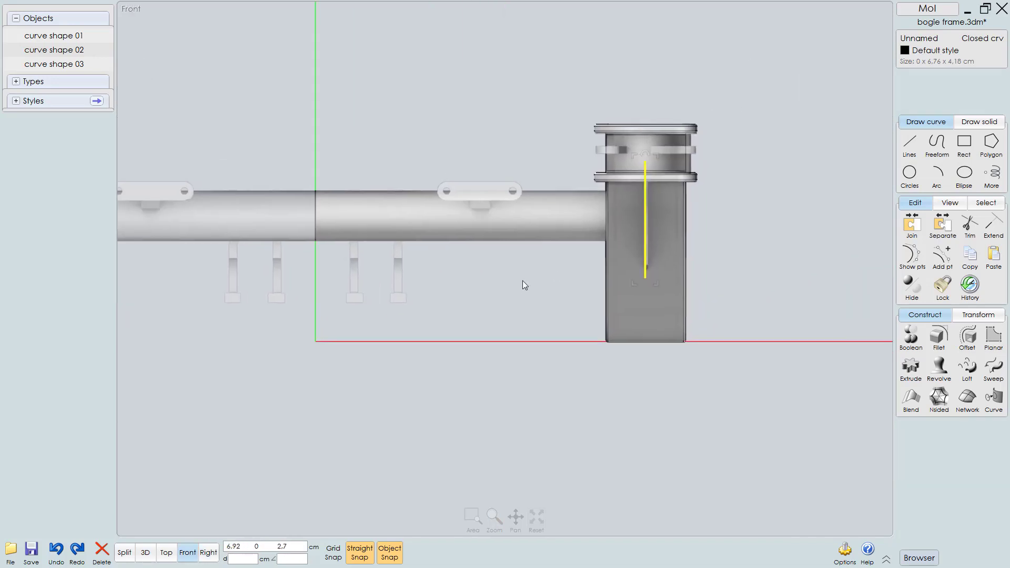
scroll(715, 226, up, 3)
scroll(664, 249, up, 2)
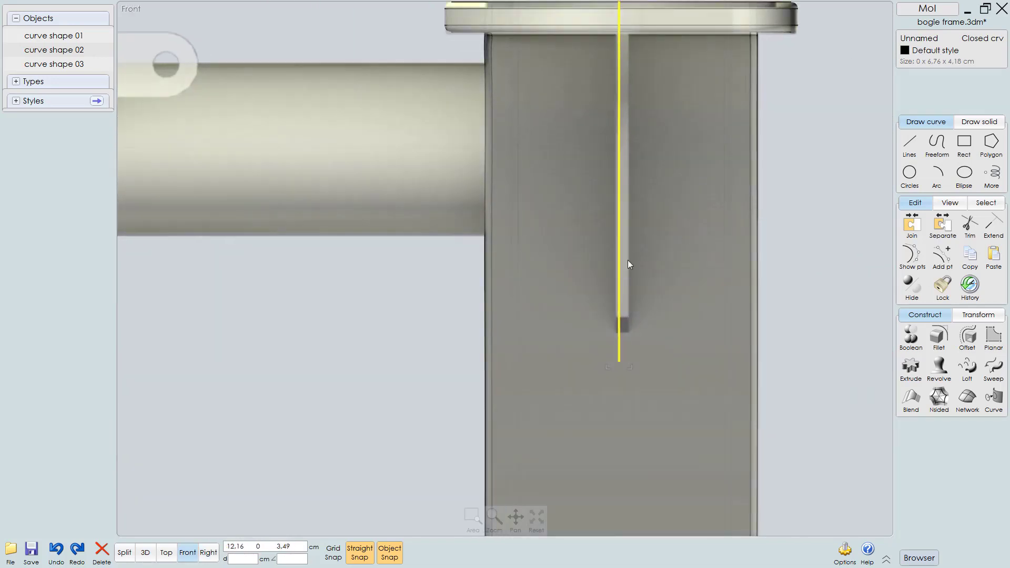
mouse_move(620, 349)
mouse_down()
mouse_move(651, 353)
mouse_move(620, 351)
mouse_up()
right_drag(633, 348, 567, 403)
scroll(567, 403, down, 2)
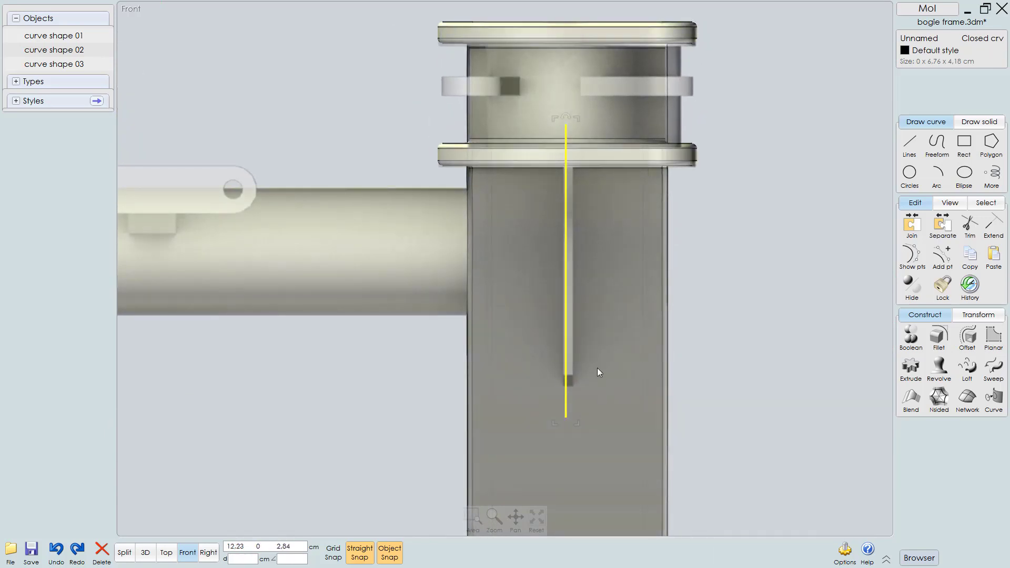
scroll(598, 367, up, 2)
scroll(593, 375, up, 2)
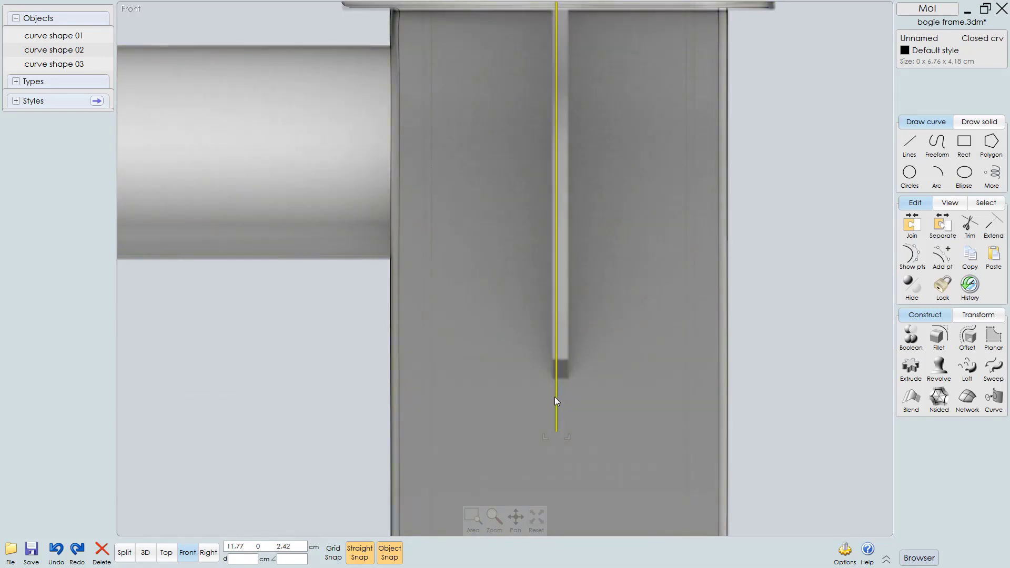
drag(552, 399, 548, 397)
scroll(557, 406, down, 2)
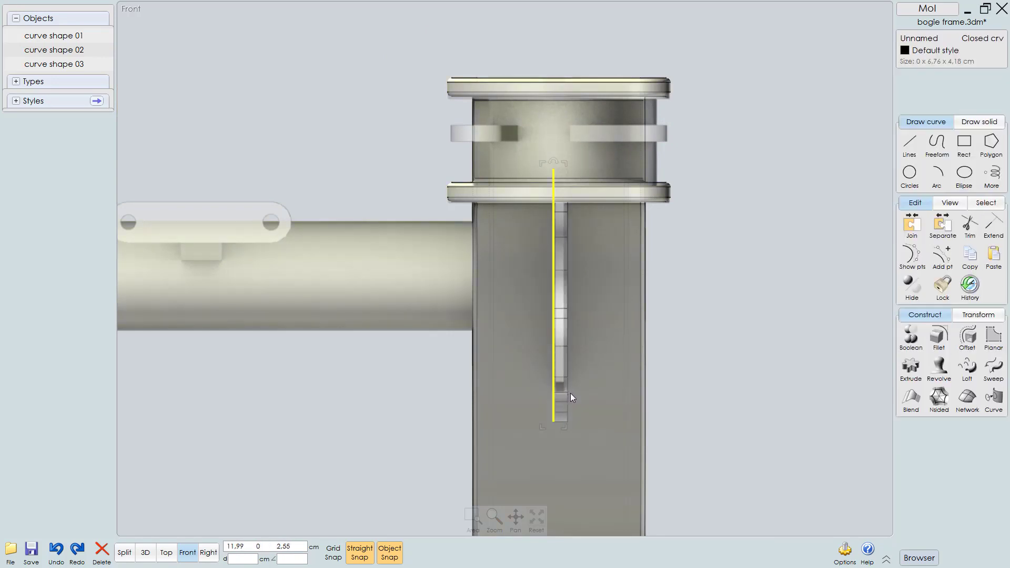
Step: Hide the bracket's outline curve, leaving the extruded plate and the beam in the 3D view
key(3)
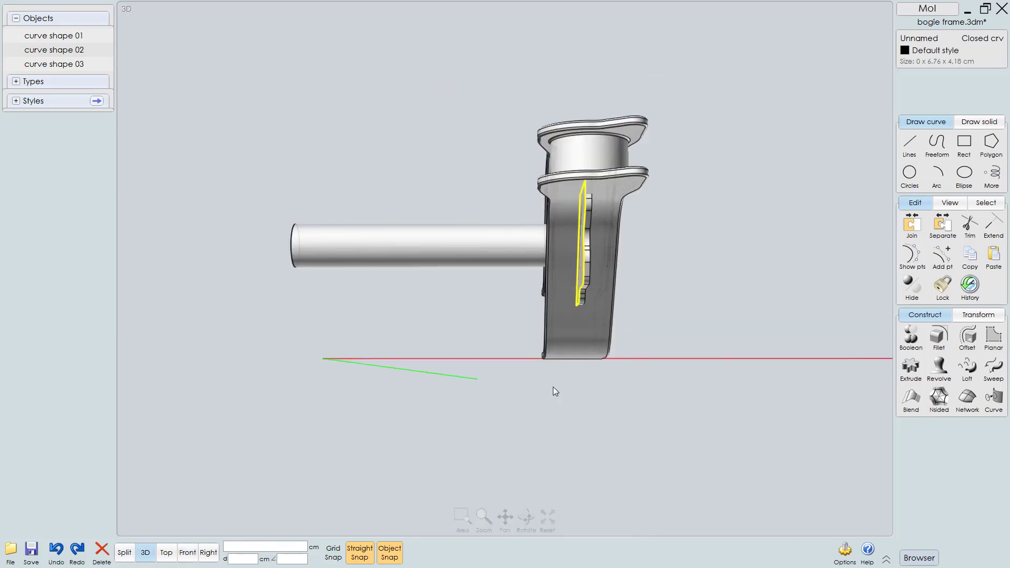
mouse_move(552, 390)
right_down()
mouse_move(530, 245)
mouse_move(536, 282)
mouse_move(620, 250)
mouse_move(516, 305)
mouse_move(609, 295)
right_up()
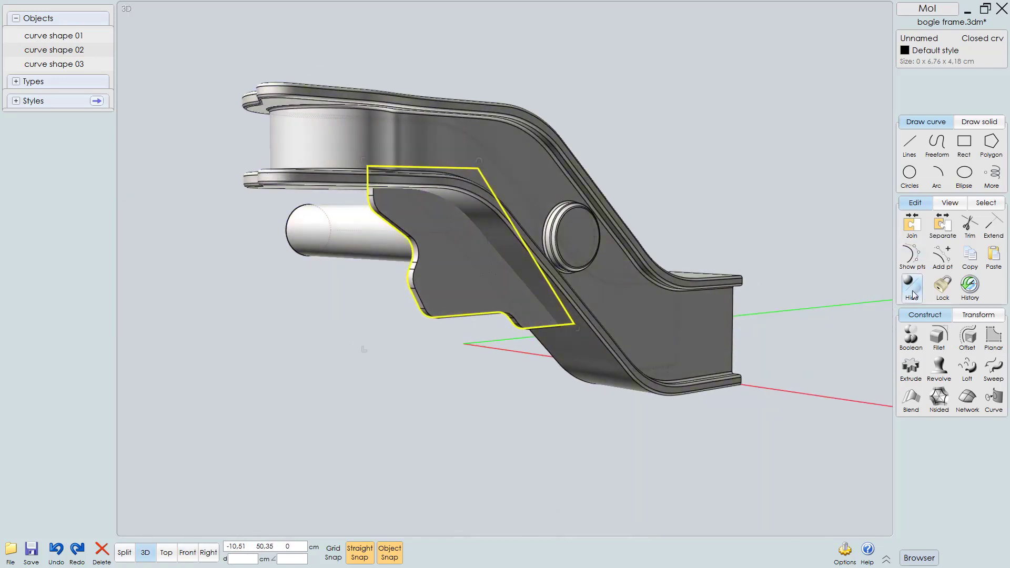
click(759, 329)
mouse_move(651, 369)
right_down()
mouse_move(534, 371)
mouse_move(522, 327)
right_up()
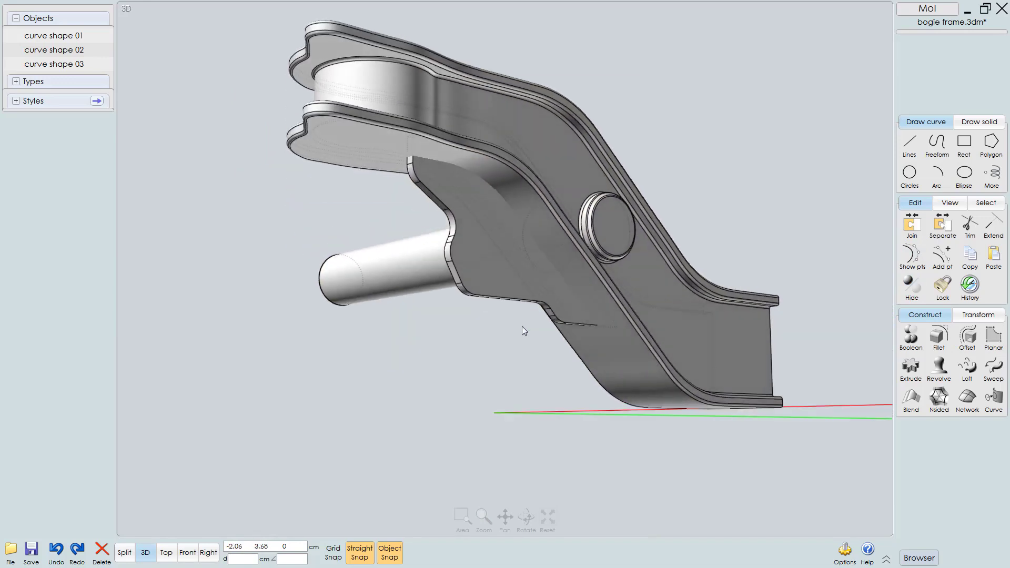
Step: Boolean-union the bracket plate with the side beam solid
click(494, 262)
click(706, 339)
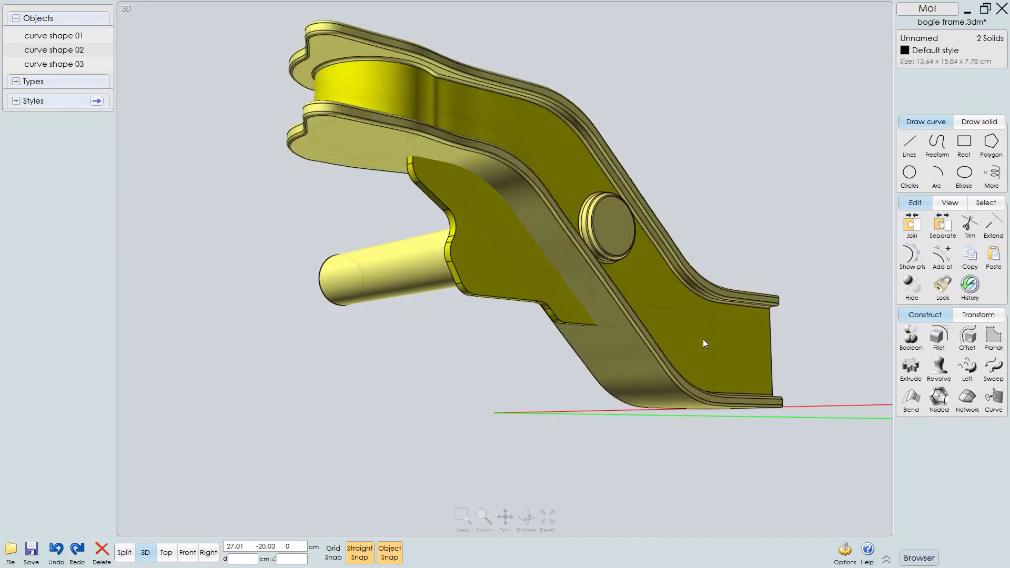
key(u)
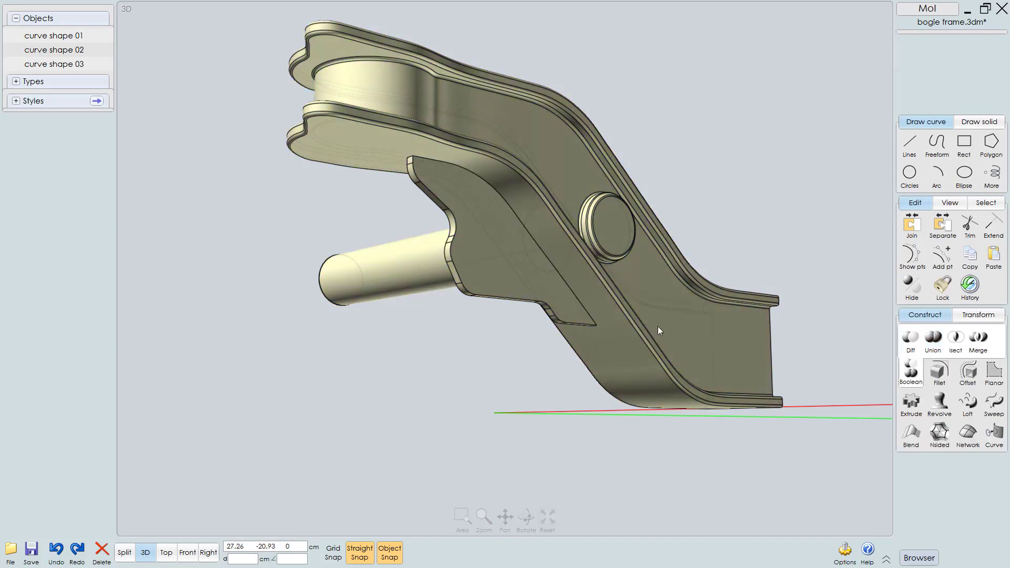
click(659, 331)
right_drag(601, 295, 547, 266)
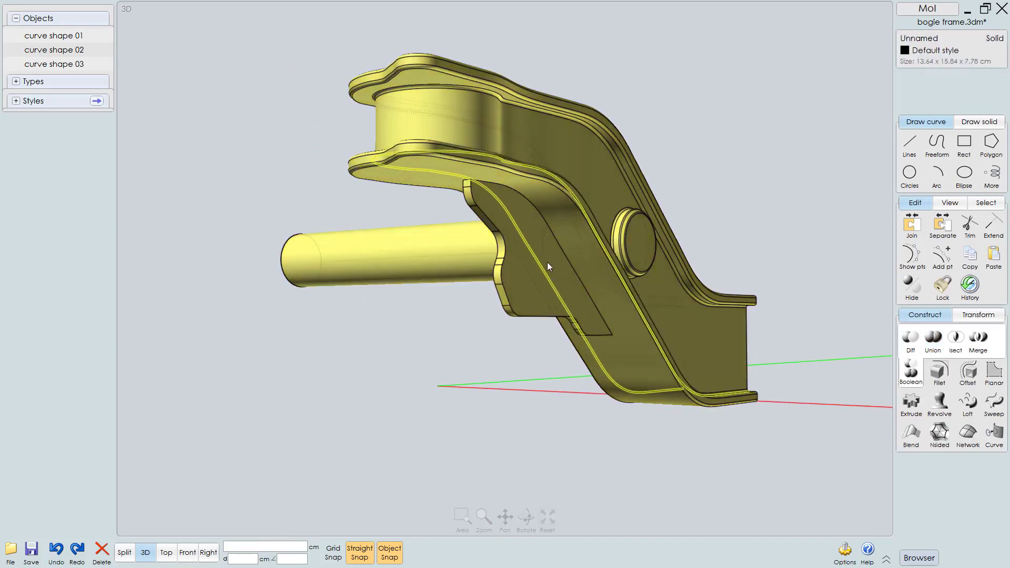
scroll(547, 262, up, 3)
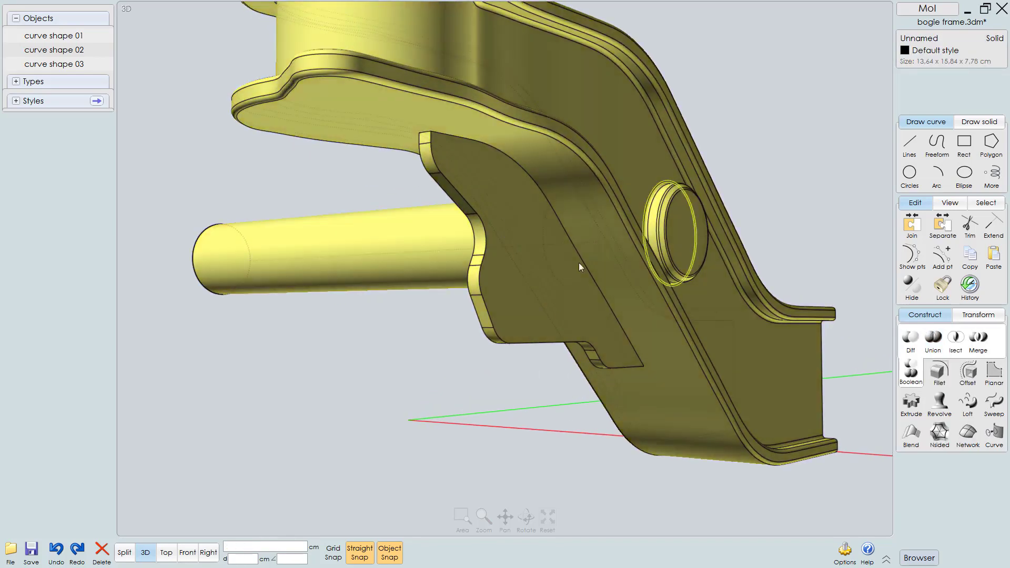
ctrl+shift+click(513, 317)
right_drag(569, 294, 553, 279)
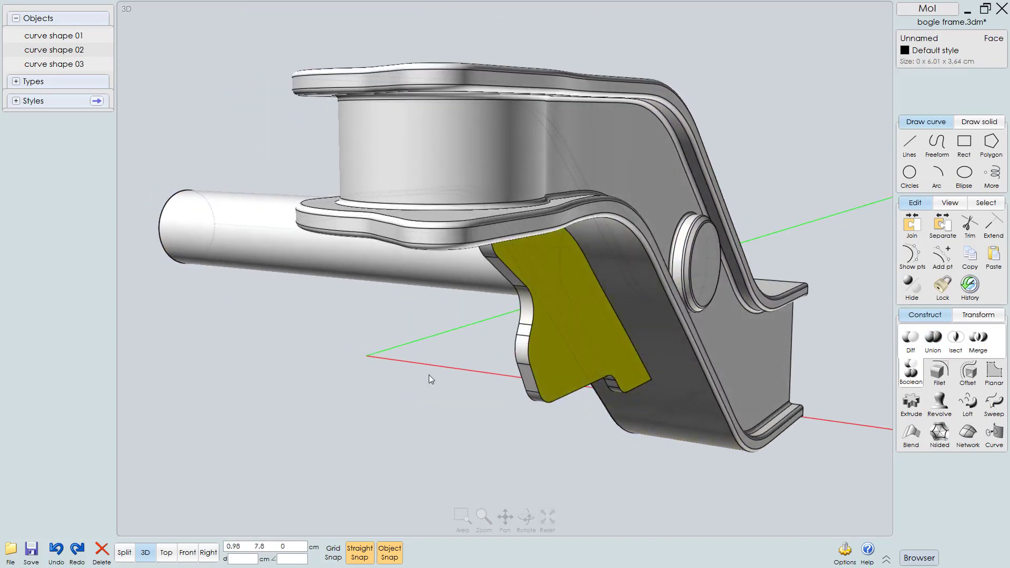
click(429, 375)
Step: Select the edges where the bracket meets the beam, along both side faces and at the two short ends
click(563, 365)
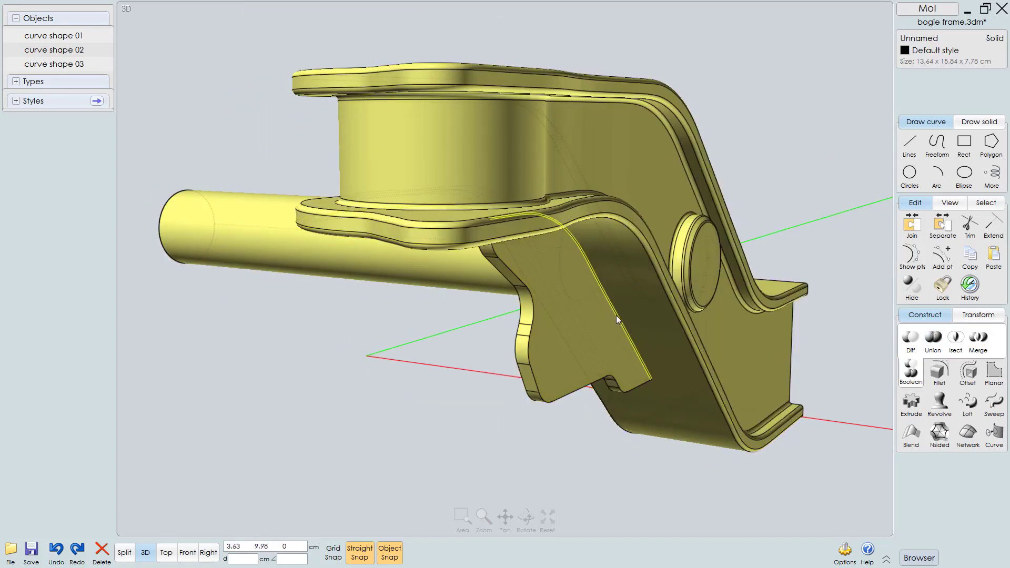
ctrl+shift+click(617, 318)
right_drag(582, 276, 526, 211)
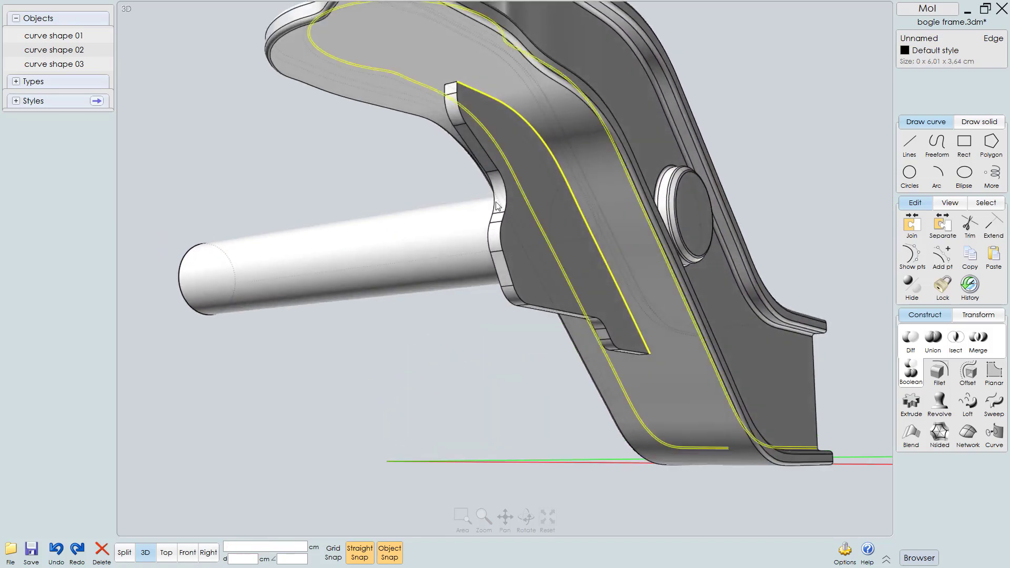
ctrl+shift+click(452, 91)
right_drag(453, 90, 559, 121)
scroll(558, 120, up, 3)
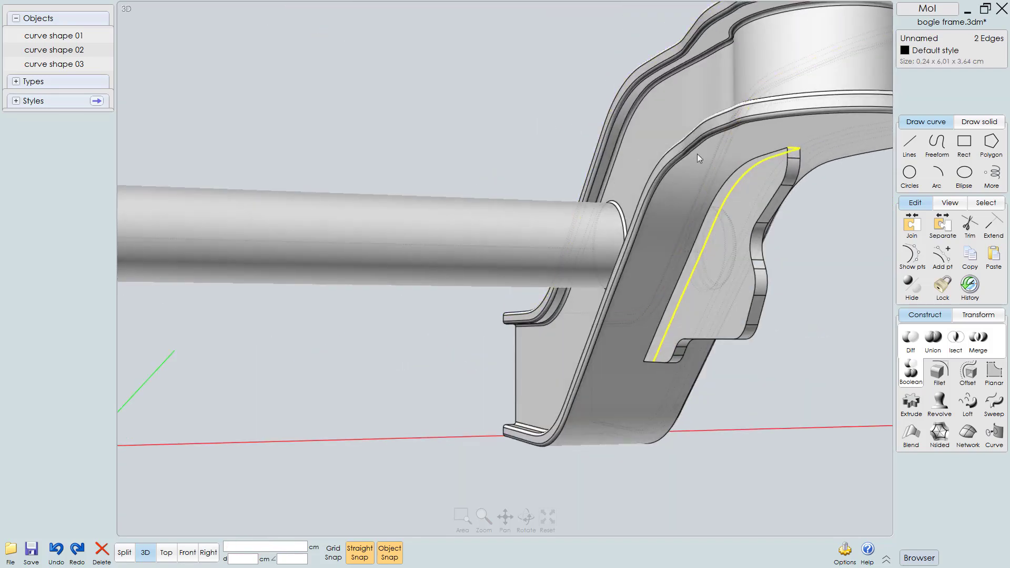
ctrl+shift+click(731, 169)
right_drag(702, 203, 523, 294)
ctrl+shift+click(663, 302)
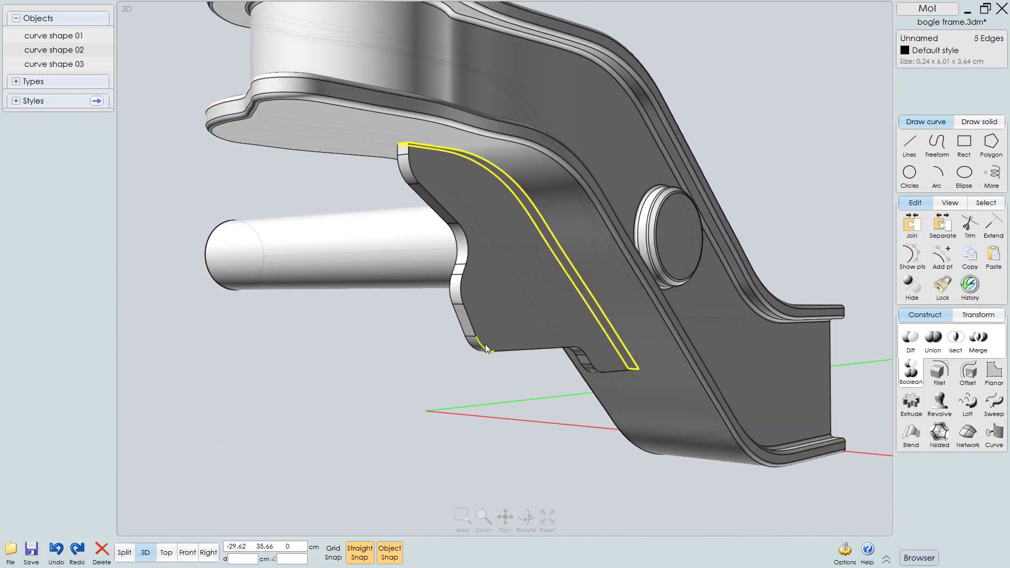
Step: Add the bracket's outer rim edges on both side faces to the edge selection
ctrl+shift+double_click(484, 321)
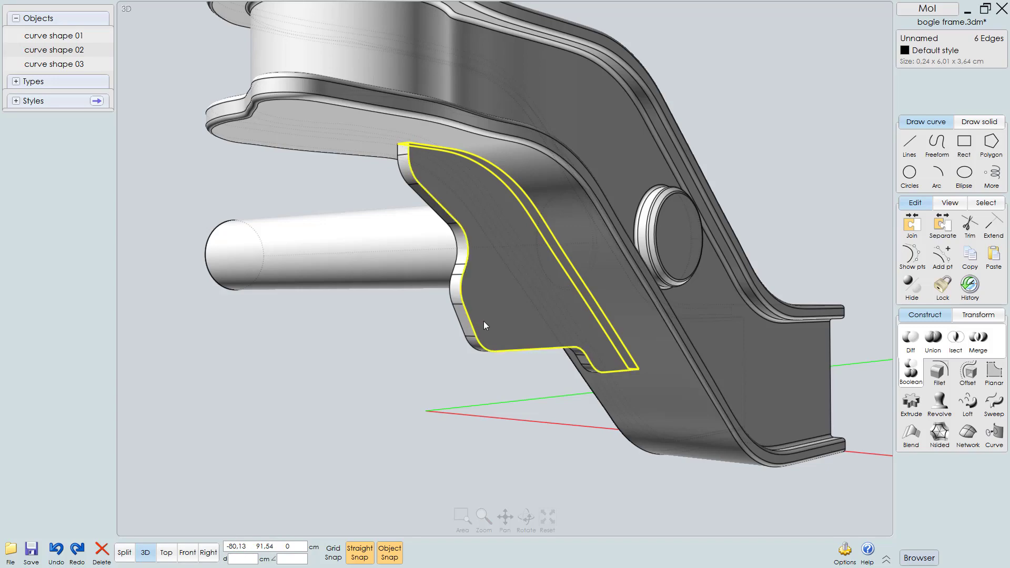
right_drag(469, 332, 761, 302)
ctrl+shift+click(787, 302)
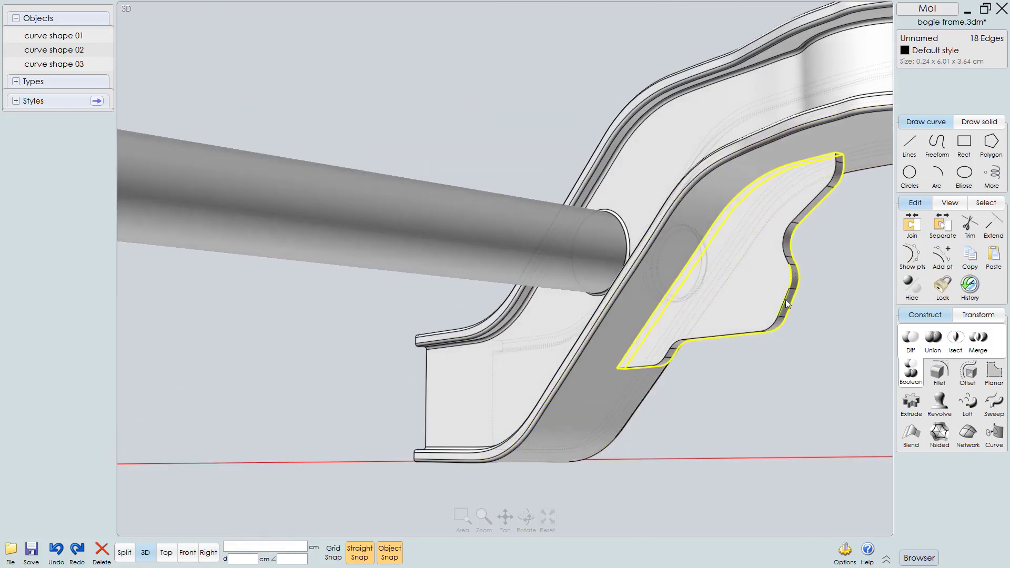
ctrl+shift+click(749, 301)
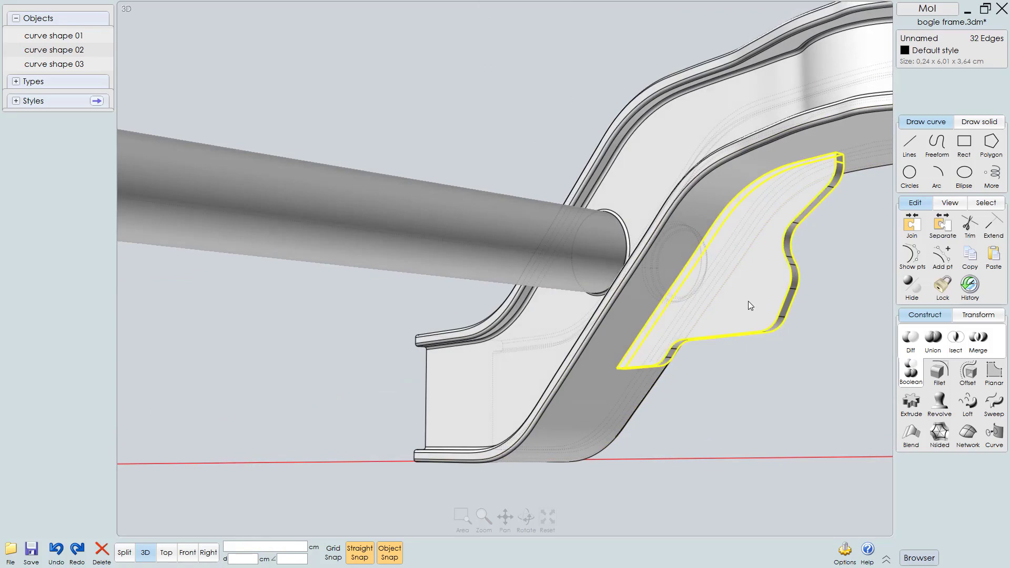
Step: Remove the short transverse edge near each end of the bracket from the edge selection
right_drag(748, 301, 474, 182)
ctrl+click(452, 194)
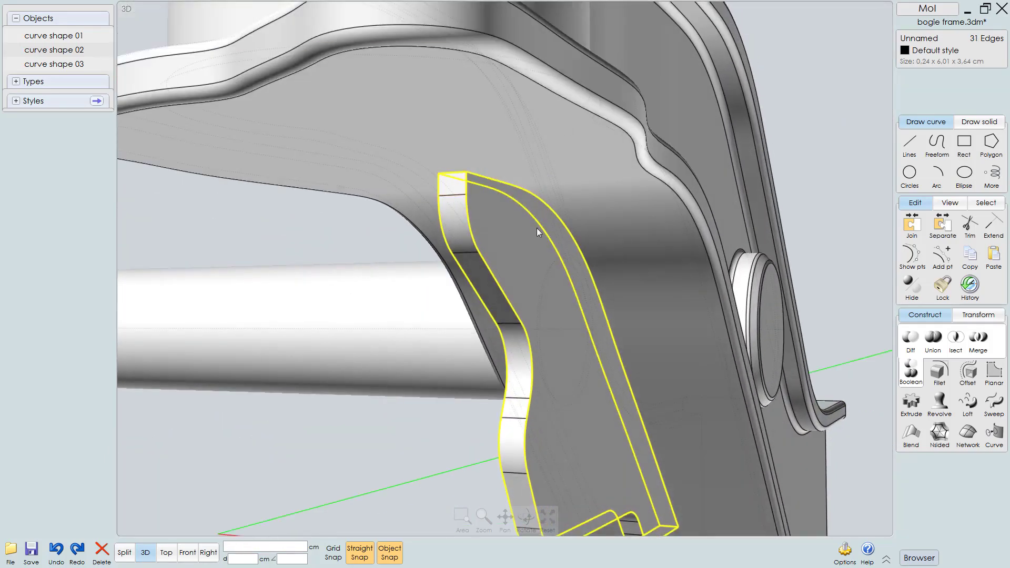
scroll(495, 266, down, 5)
scroll(509, 244, up, 3)
scroll(505, 230, down, 2)
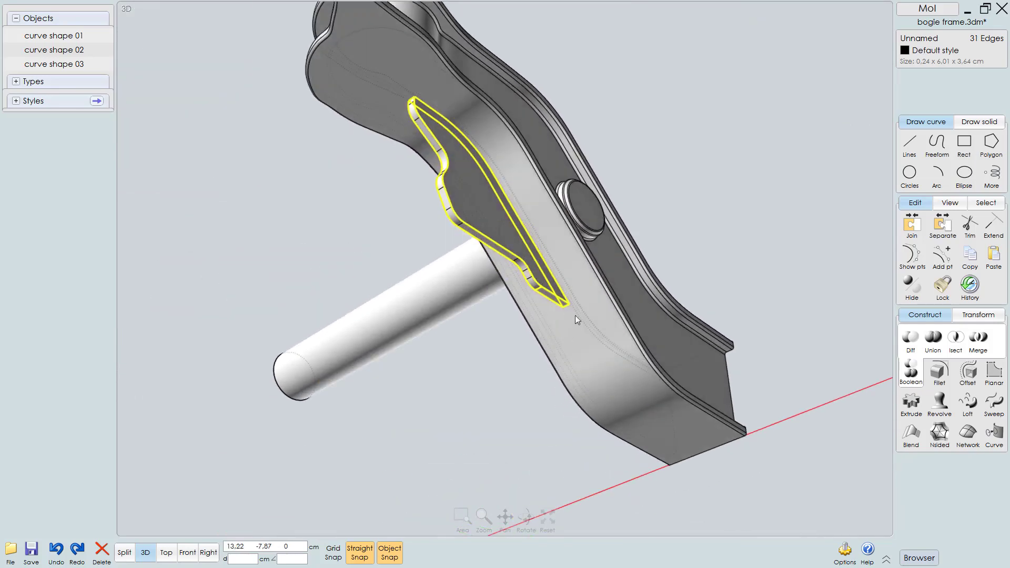
scroll(500, 249, up, 4)
ctrl+click(500, 249)
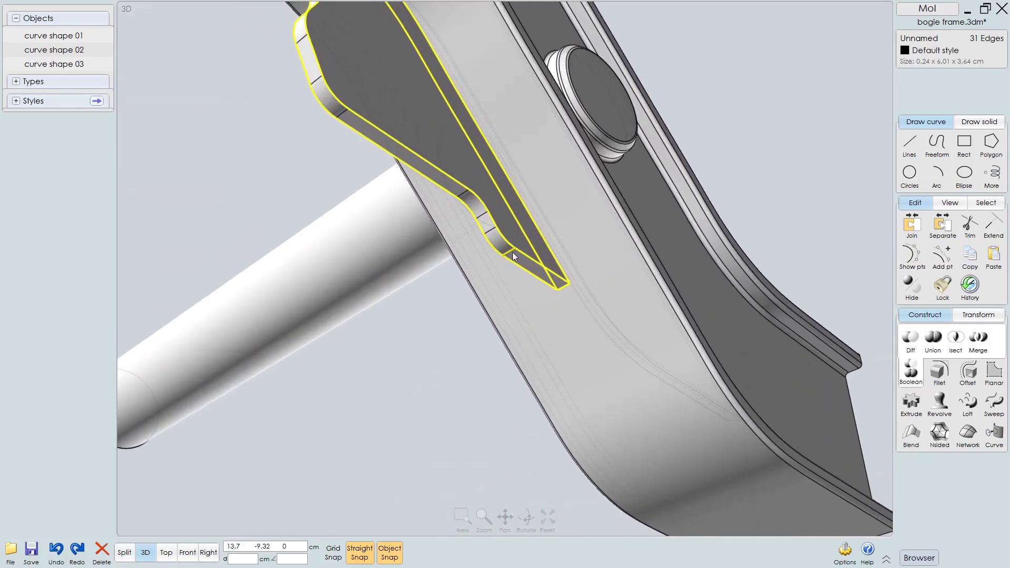
scroll(651, 366, down, 3)
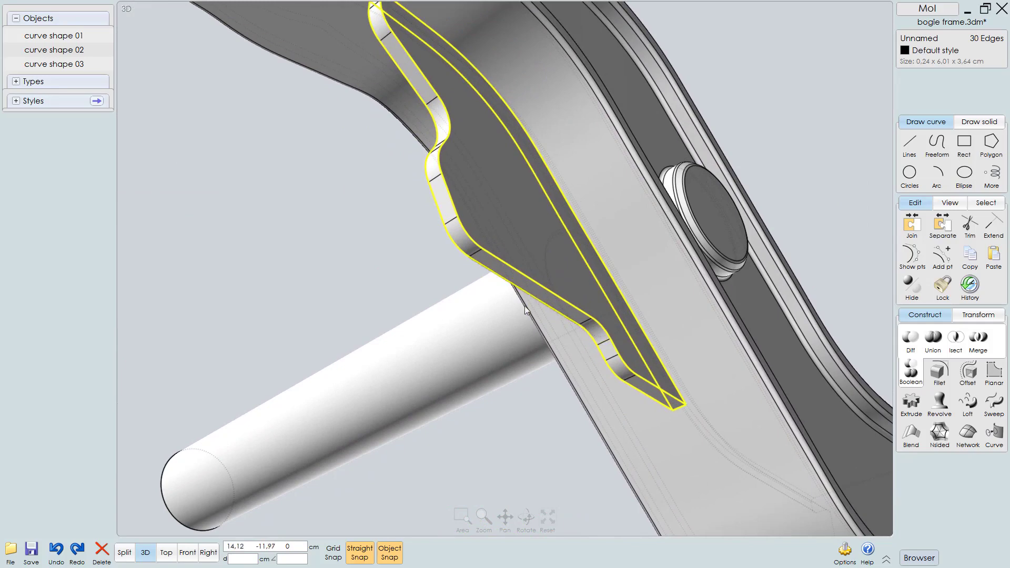
scroll(530, 324, down, 2)
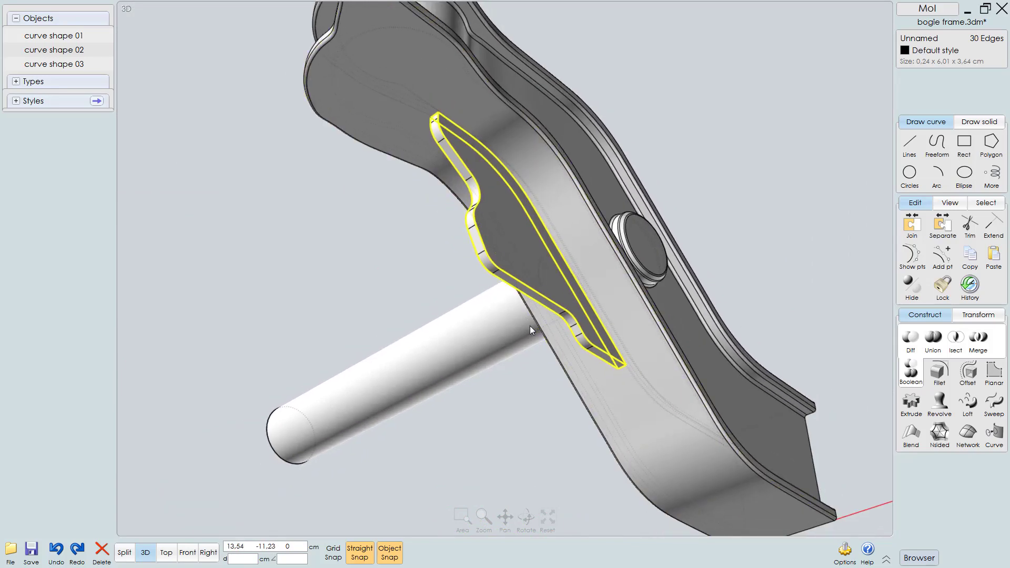
Step: Fillet the selected bracket rim and junction edges with a circular radius of 0.05 cm
key(f)
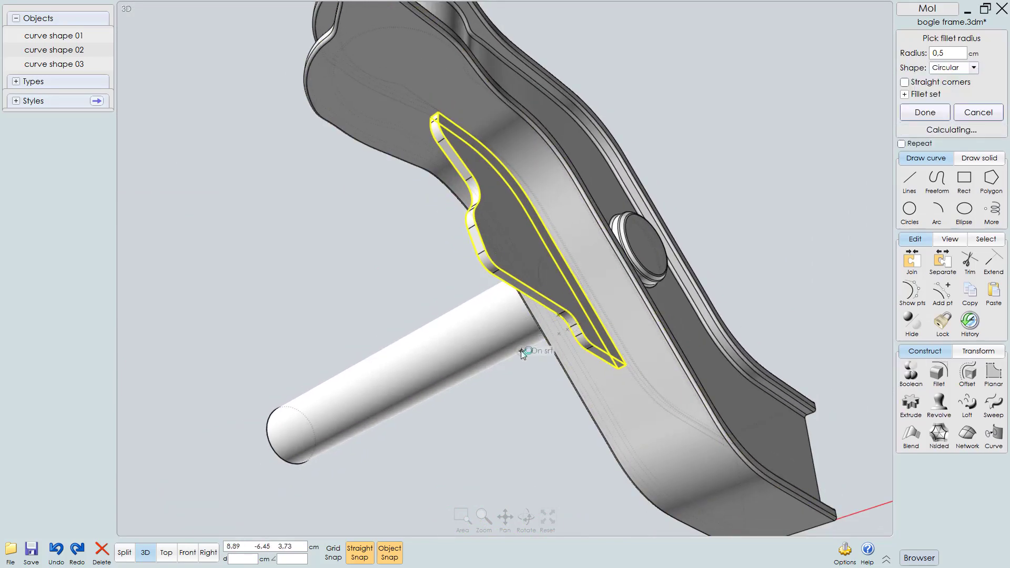
text(,1)
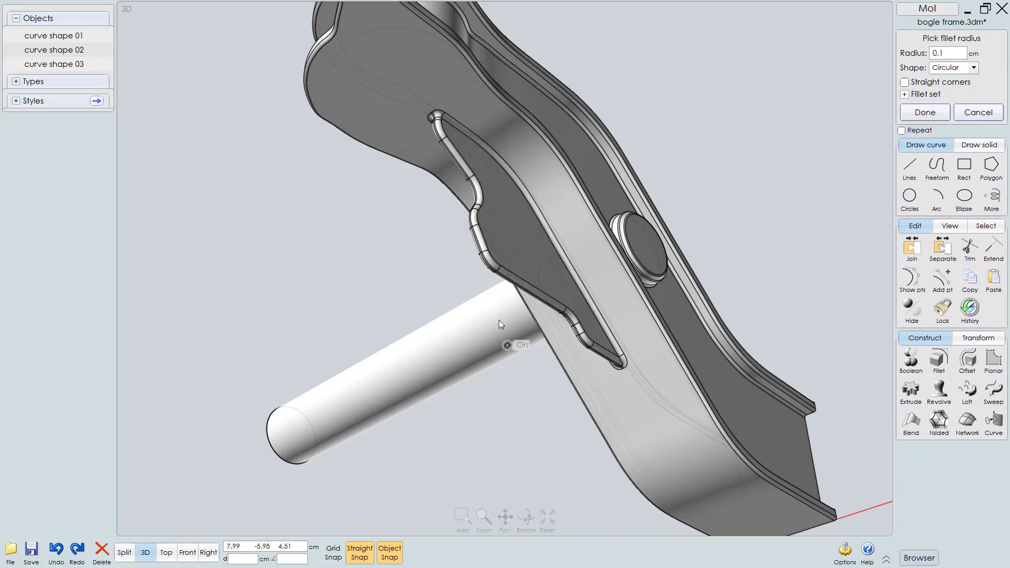
mouse_move(492, 286)
right_down()
mouse_move(501, 308)
mouse_move(489, 274)
right_up()
scroll(471, 194, up, 4)
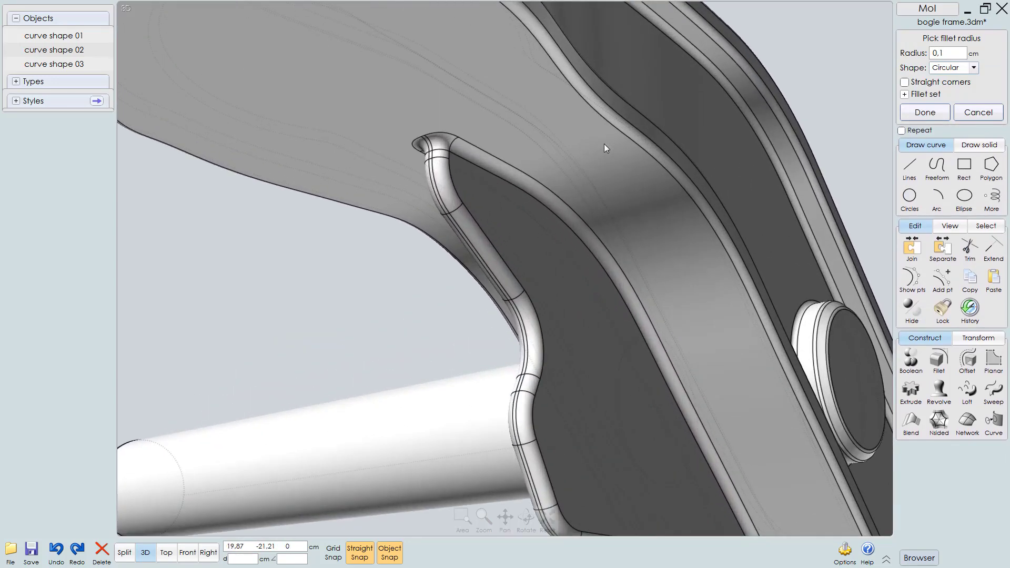
key(BackSpace)
text(05)
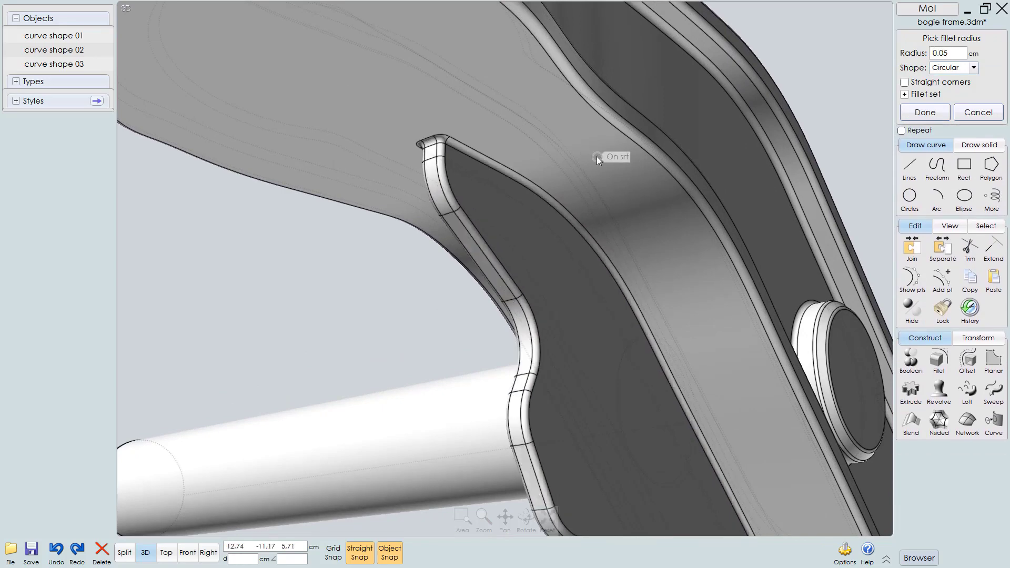
scroll(509, 162, down, 4)
right_drag(499, 200, 499, 242)
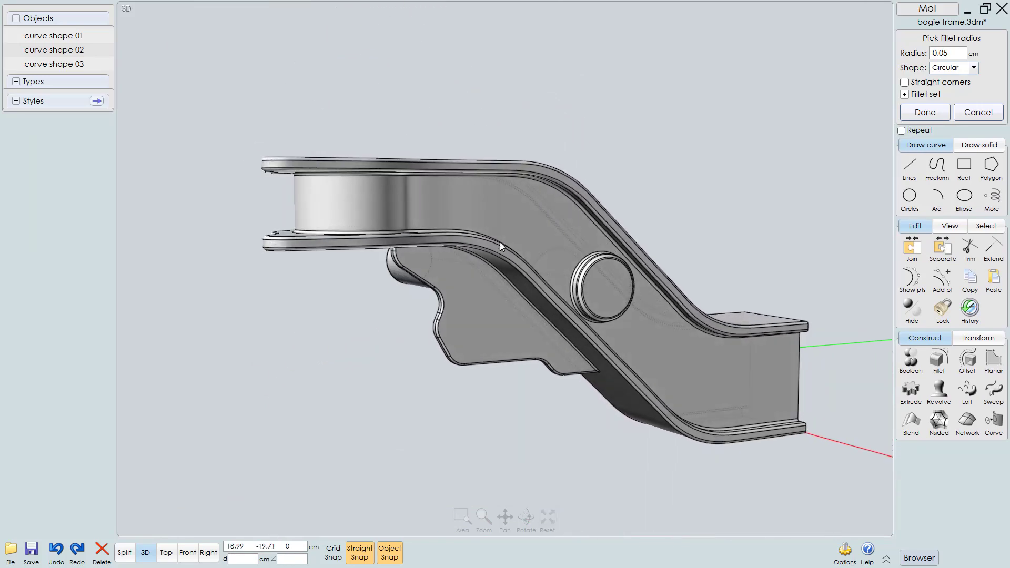
right_click(675, 137)
right_drag(702, 132, 636, 235)
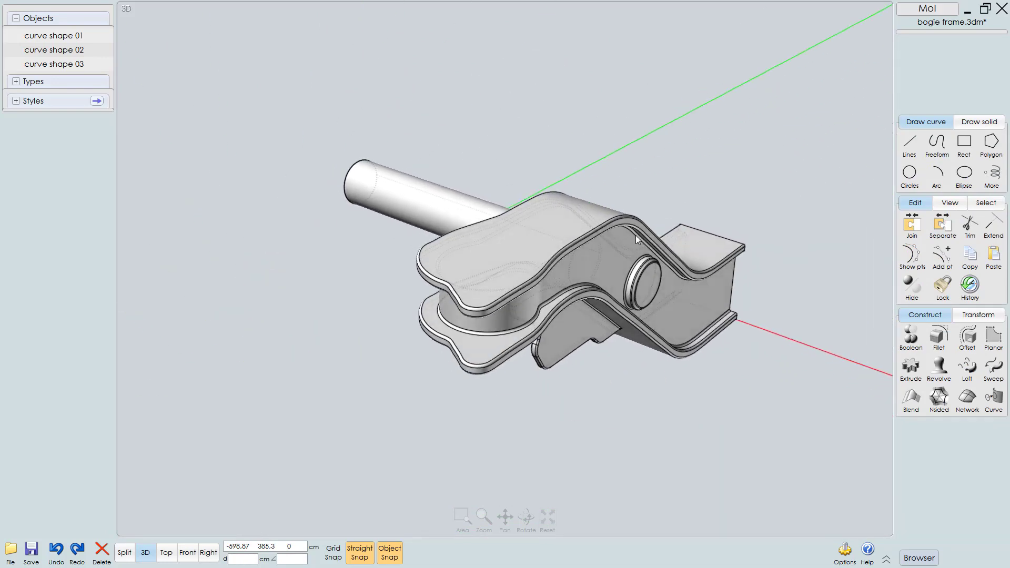
Step: Examine the beam's rounded end against the reference shapes in the front and top views
click(574, 273)
right_drag(574, 273, 602, 277)
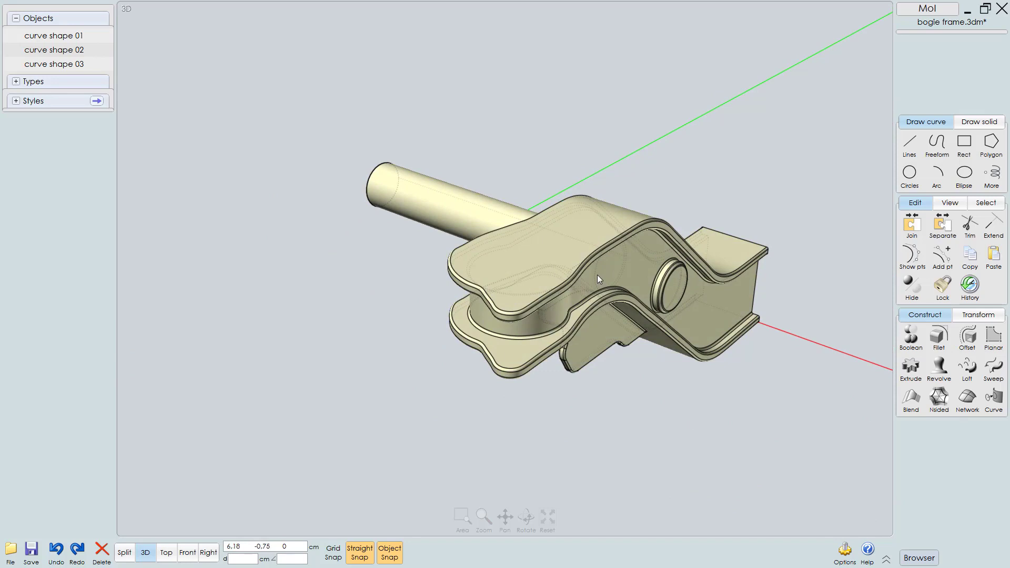
key(2)
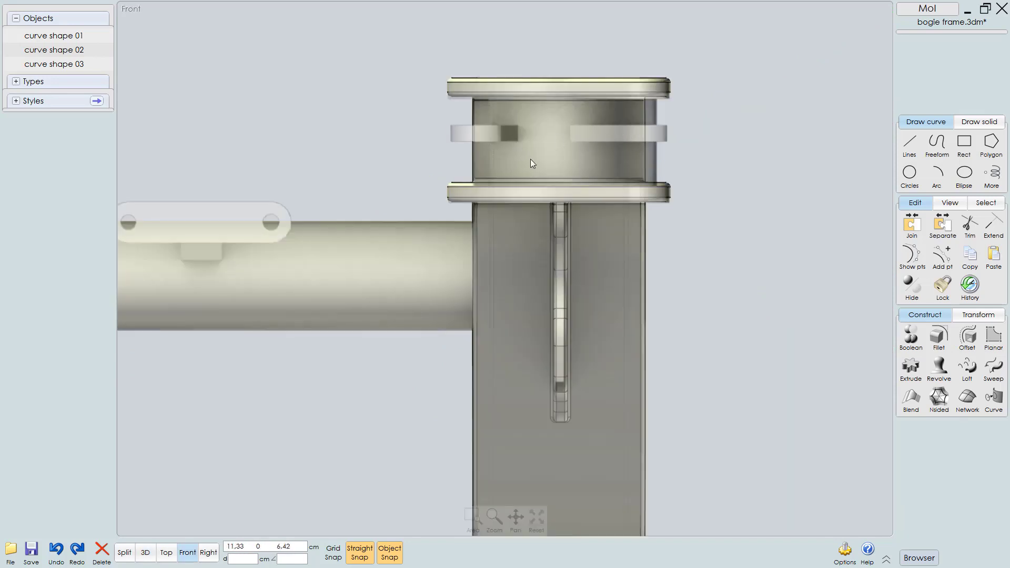
key(1)
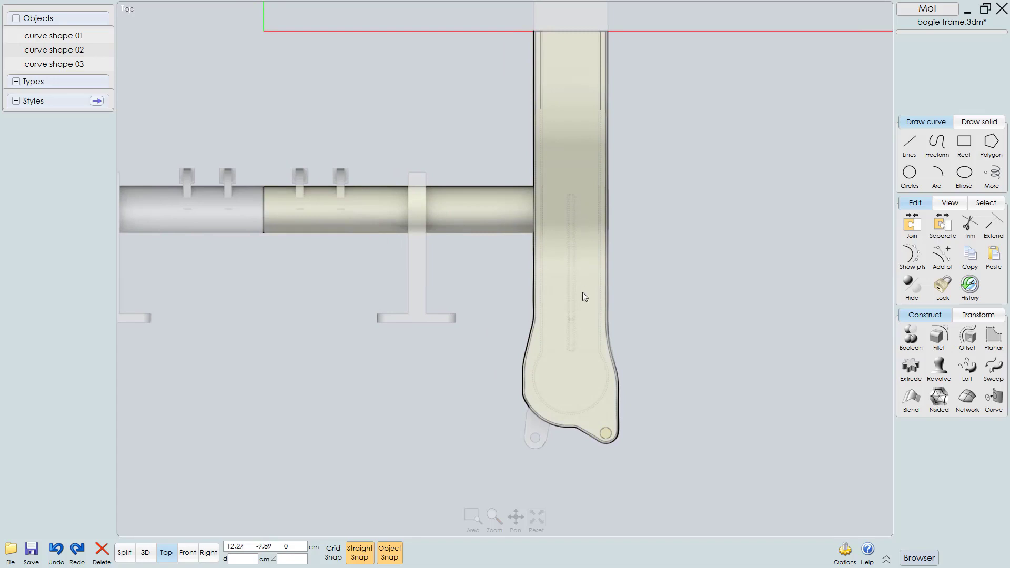
scroll(582, 292, up, 5)
scroll(659, 323, up, 2)
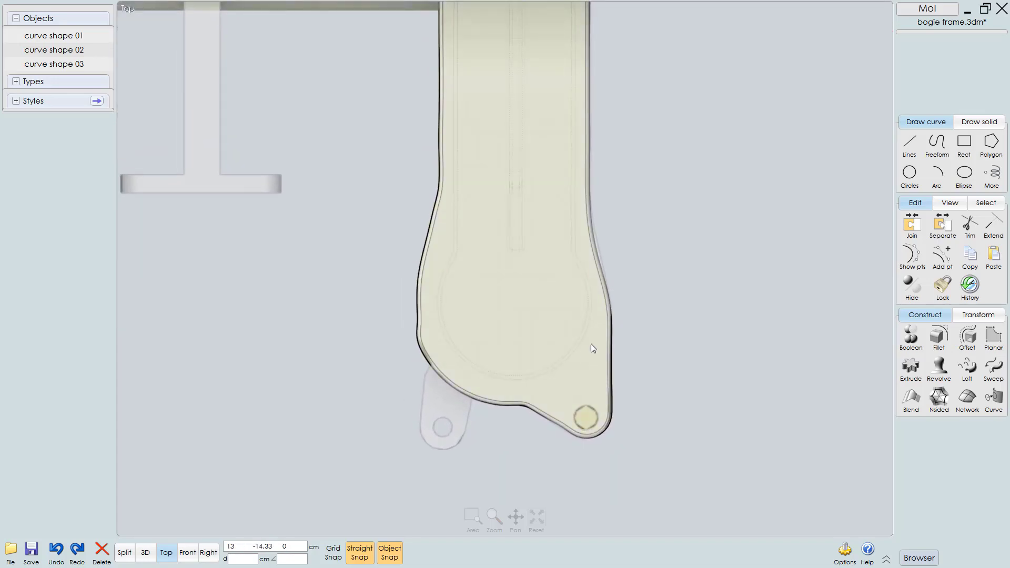
scroll(578, 349, down, 2)
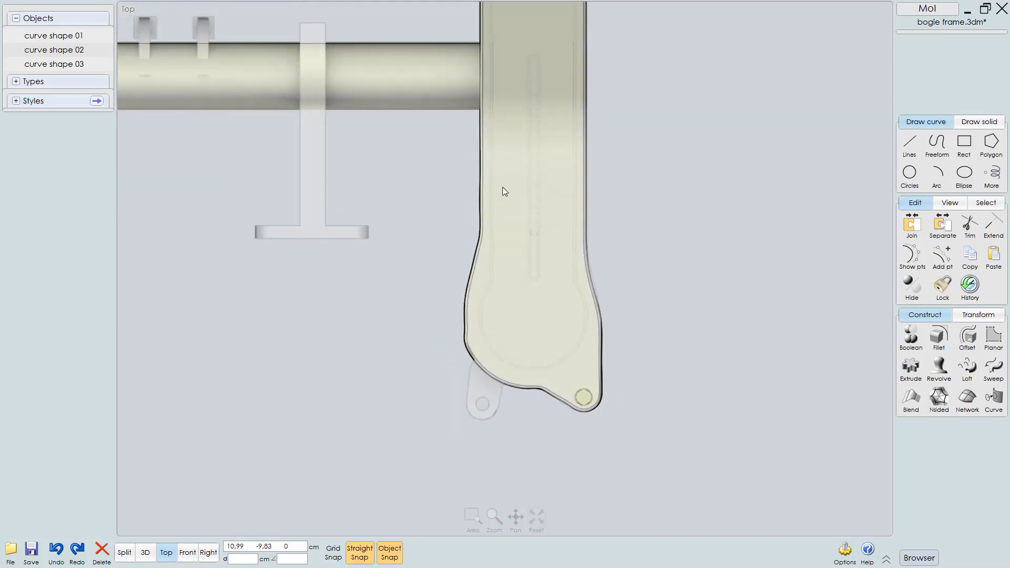
right_drag(503, 187, 576, 216)
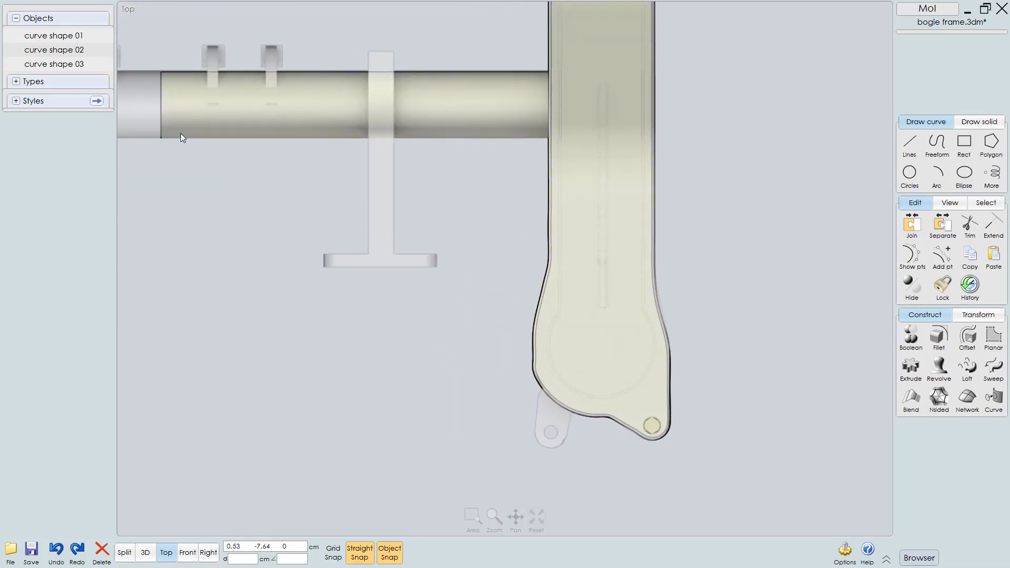
Step: Unhide curve shape 03 and select its outline
mouse_move(15, 53)
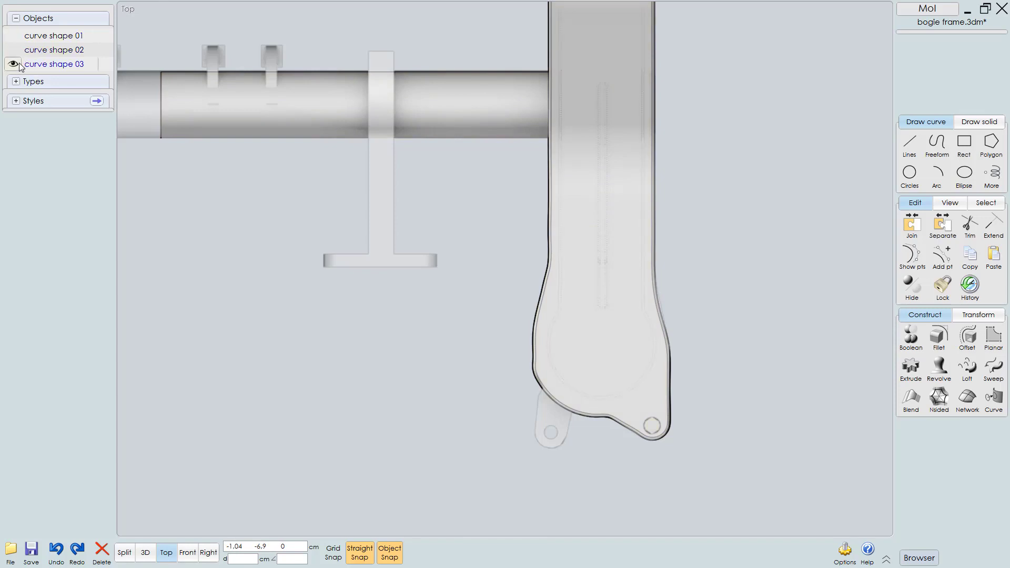
click(541, 303)
click(541, 302)
key(3)
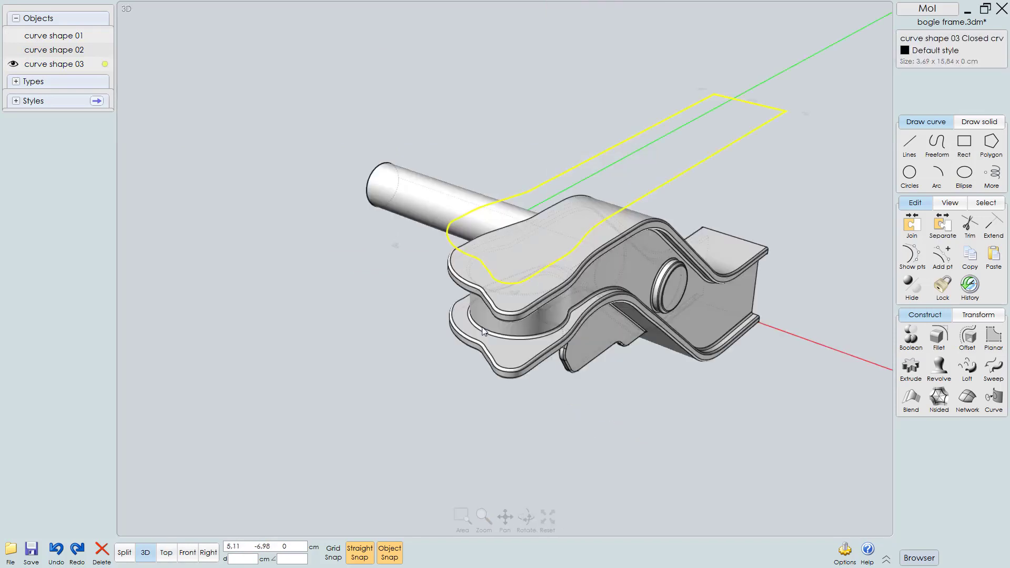
Step: Move the selected outline down in the right view, level with the reference tab's upper face between the two flanges
scroll(532, 242, up, 2)
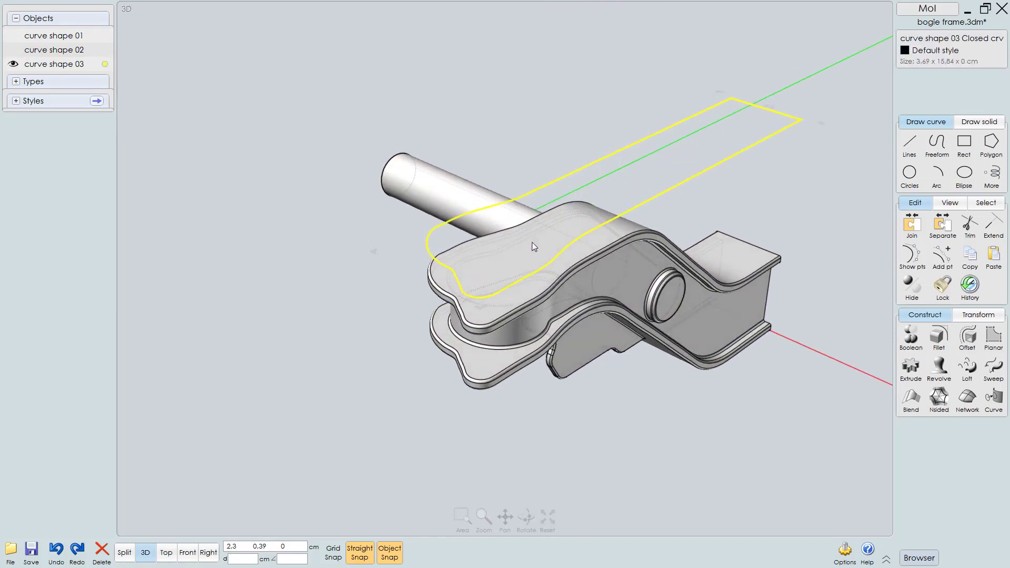
middle_drag(530, 293, 532, 276)
mouse_move(532, 276)
right_down()
mouse_move(500, 286)
mouse_move(522, 281)
right_up()
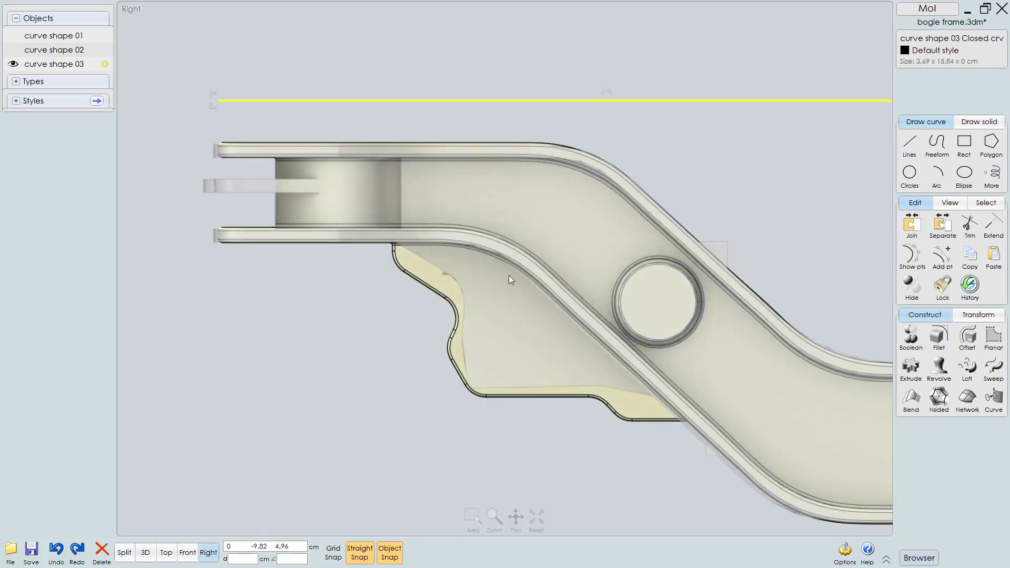
scroll(384, 242, up, 4)
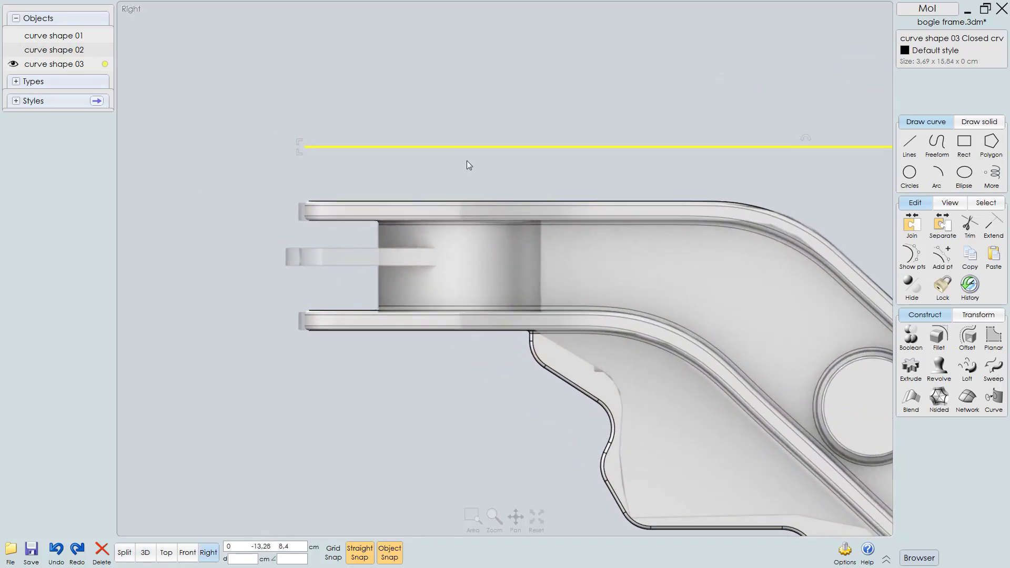
drag(457, 148, 459, 248)
scroll(406, 266, up, 1)
key(F6)
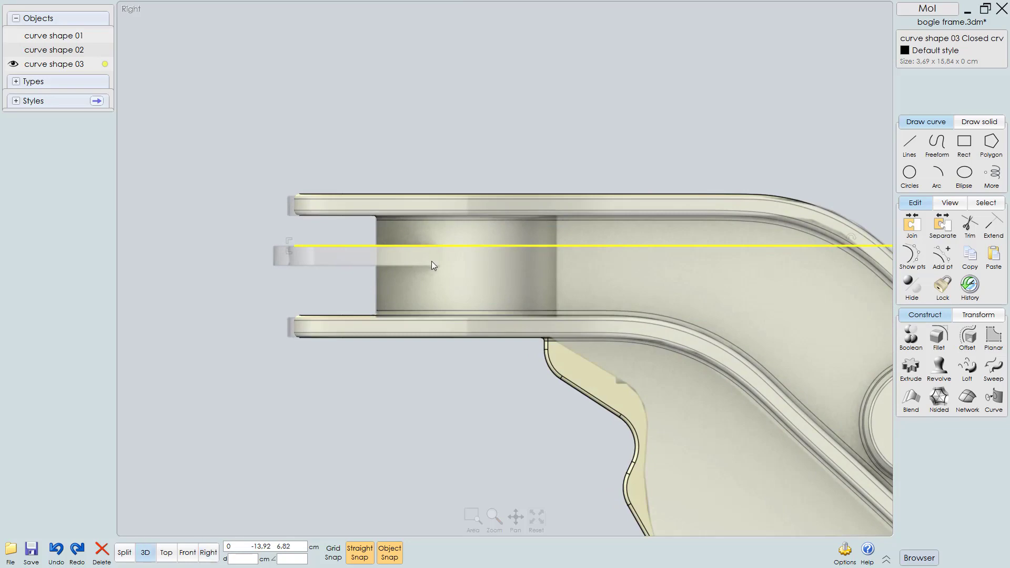
right_drag(513, 243, 539, 279)
scroll(539, 279, up, 3)
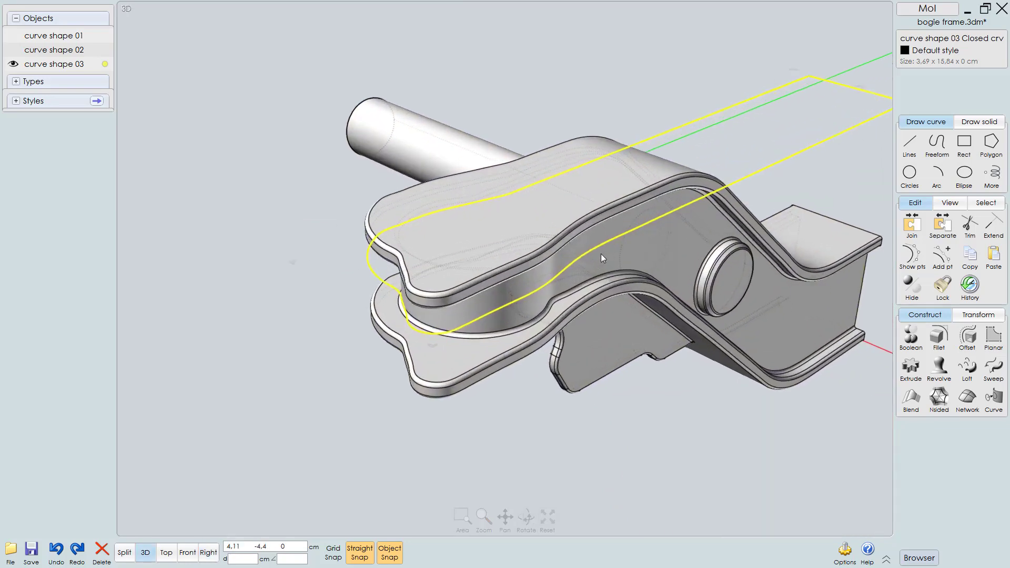
Step: Show the outline's control points and delete those along its long straight section, keeping the rounded end
click(913, 257)
middle_drag(684, 326, 601, 356)
right_drag(601, 355, 472, 415)
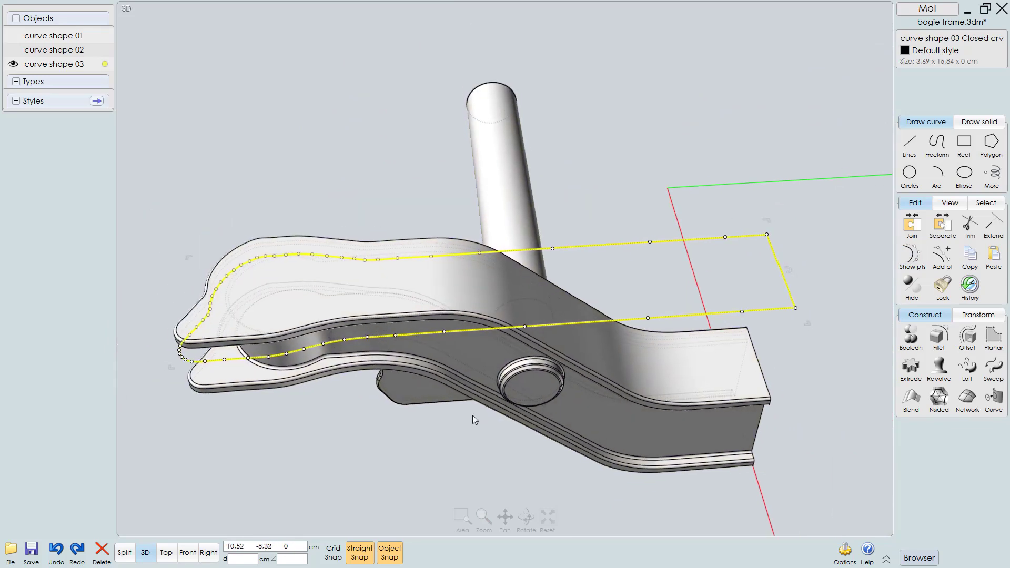
click(627, 172)
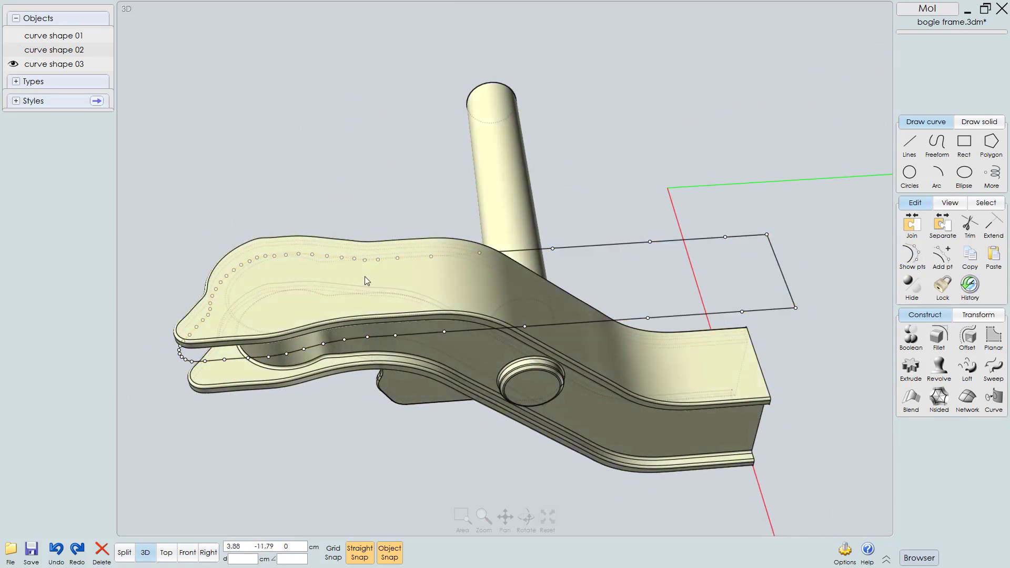
right_drag(365, 277, 475, 252)
right_drag(518, 290, 583, 205)
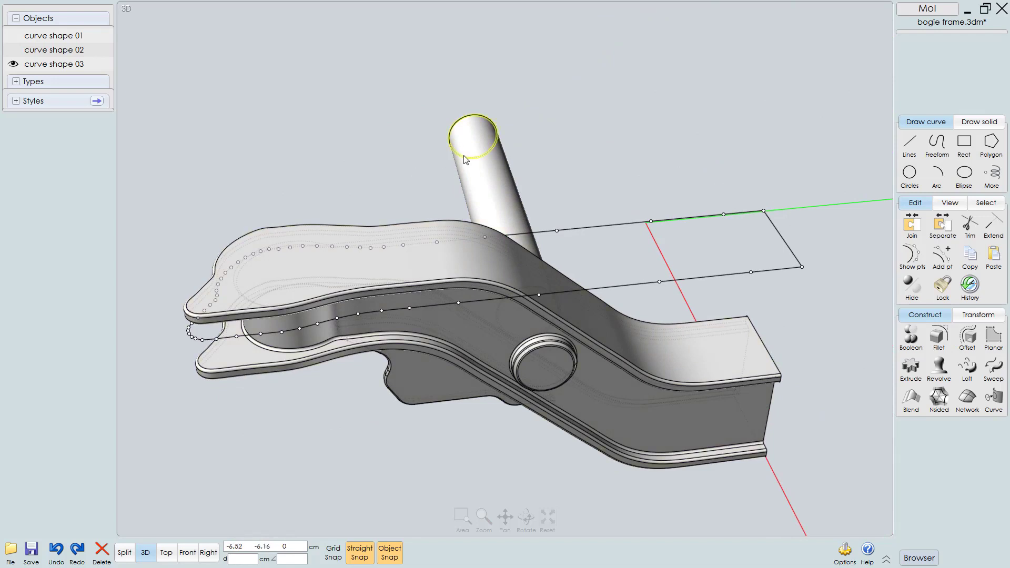
drag(382, 179, 832, 368)
key(Delete)
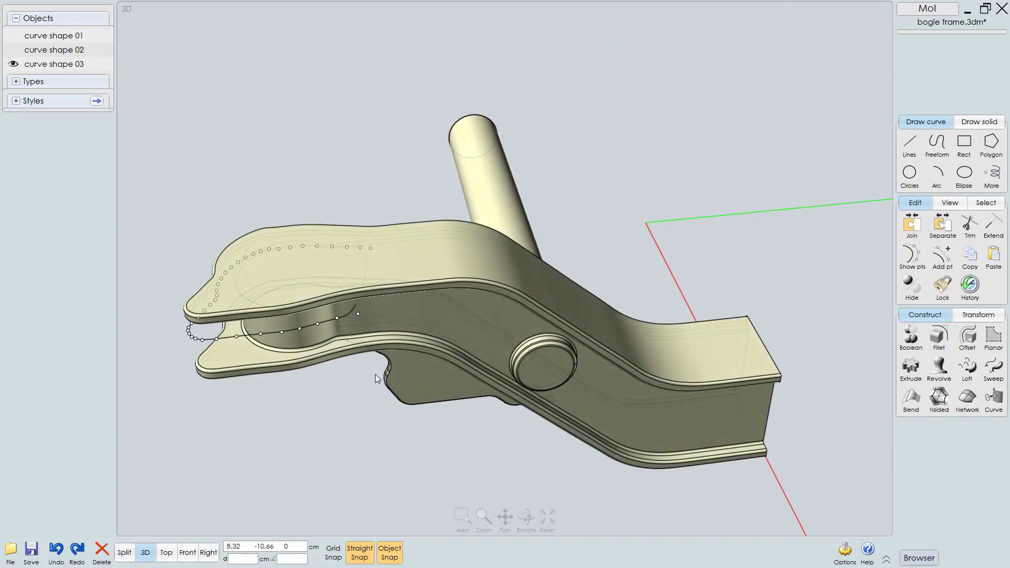
scroll(298, 329, up, 3)
right_drag(412, 301, 430, 296)
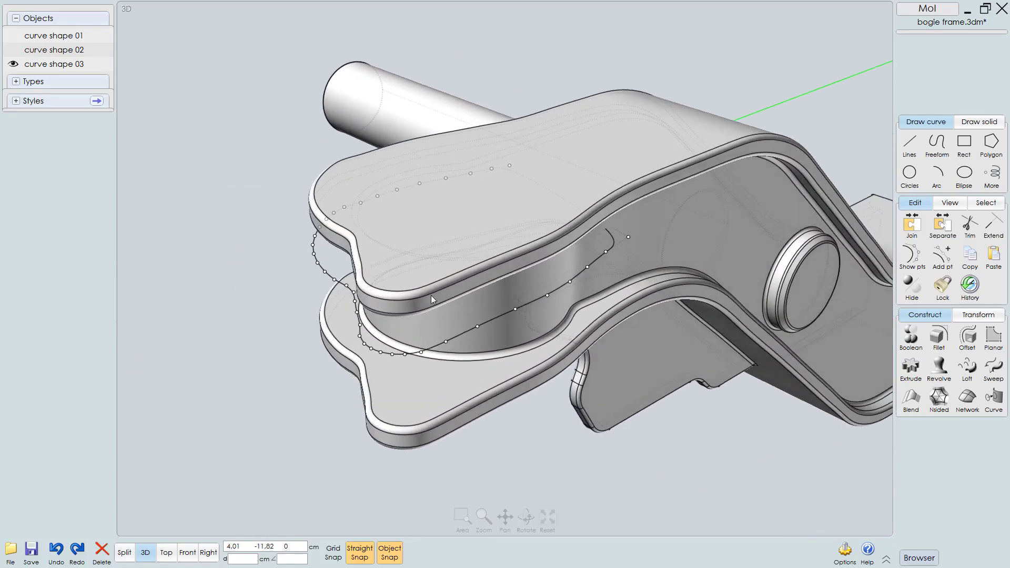
right_drag(482, 317, 588, 293)
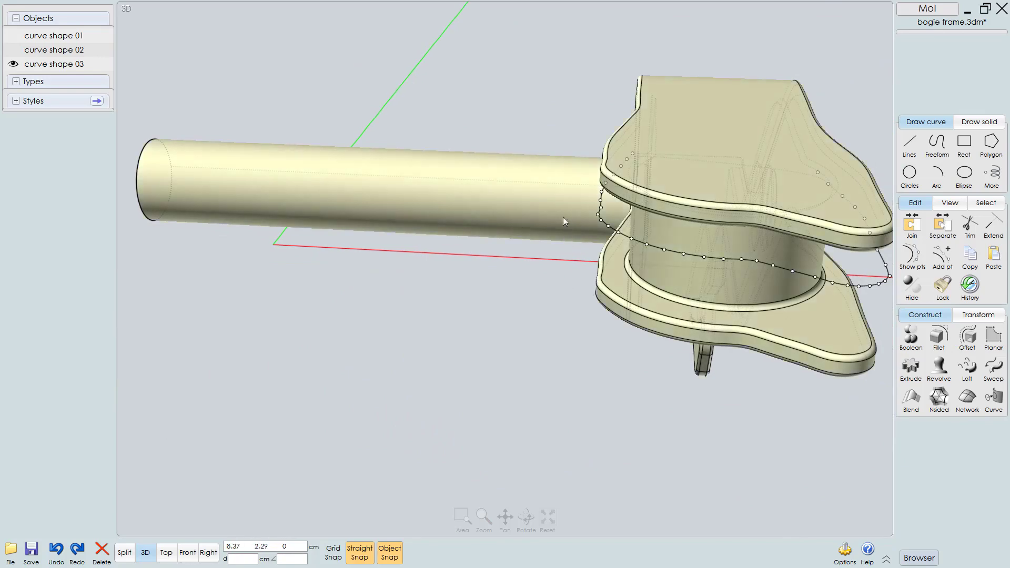
drag(571, 183, 635, 257)
key(ctrl+z)
right_drag(721, 255, 594, 302)
click(435, 358)
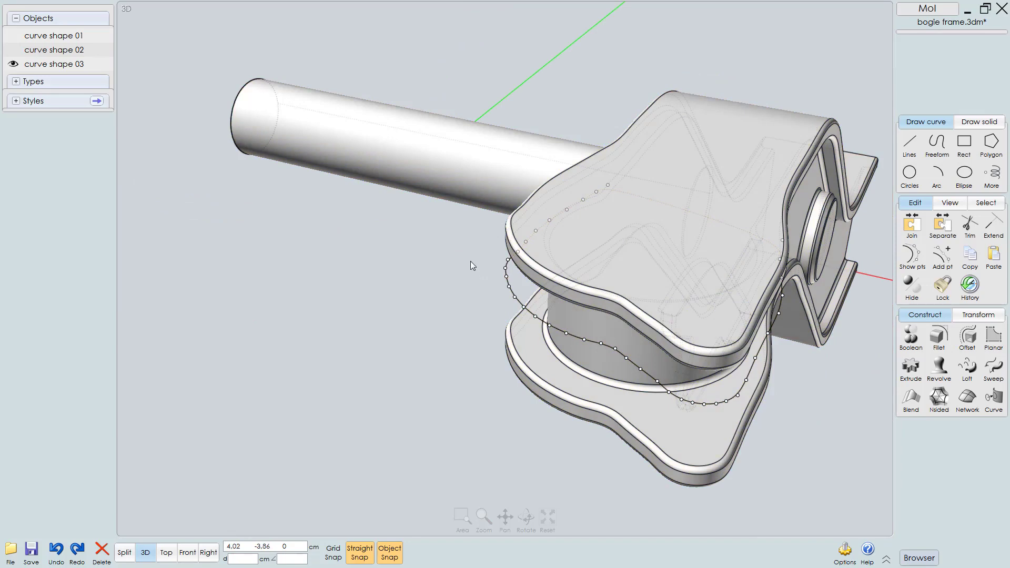
Step: Delete the outline's control points around the axle side of the drum, keeping single points at the corners
drag(471, 261, 607, 359)
right_drag(606, 359, 649, 359)
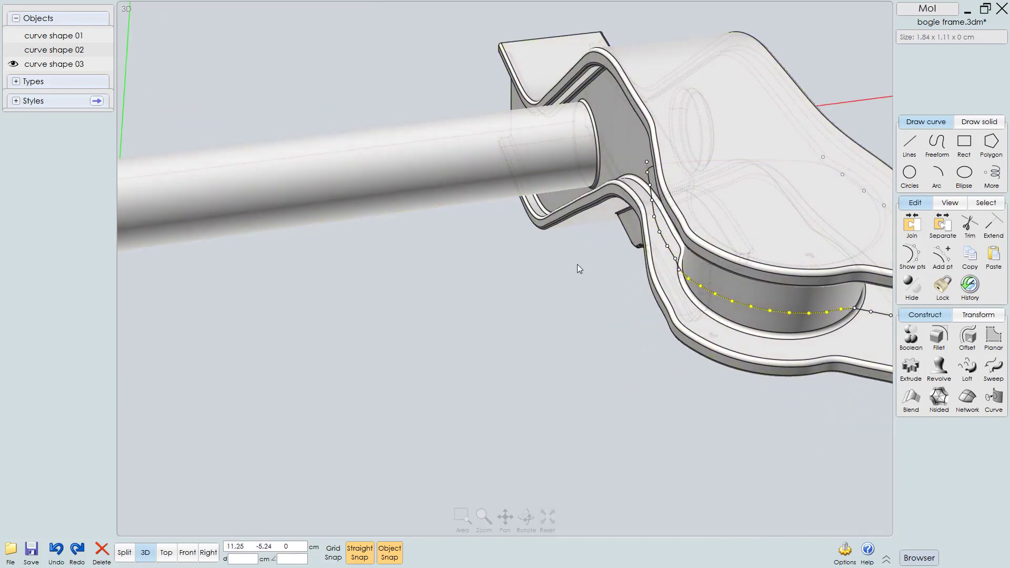
drag(568, 269, 724, 219)
drag(586, 240, 678, 170)
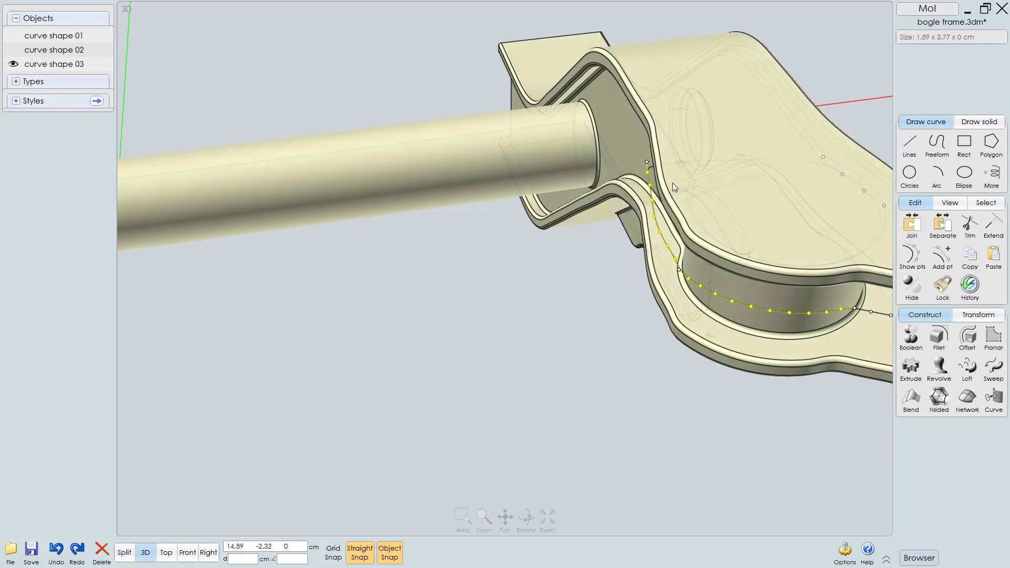
key(Delete)
Step: Select the outline's two remaining axle-side control points and move them inward over the drum
click(647, 163)
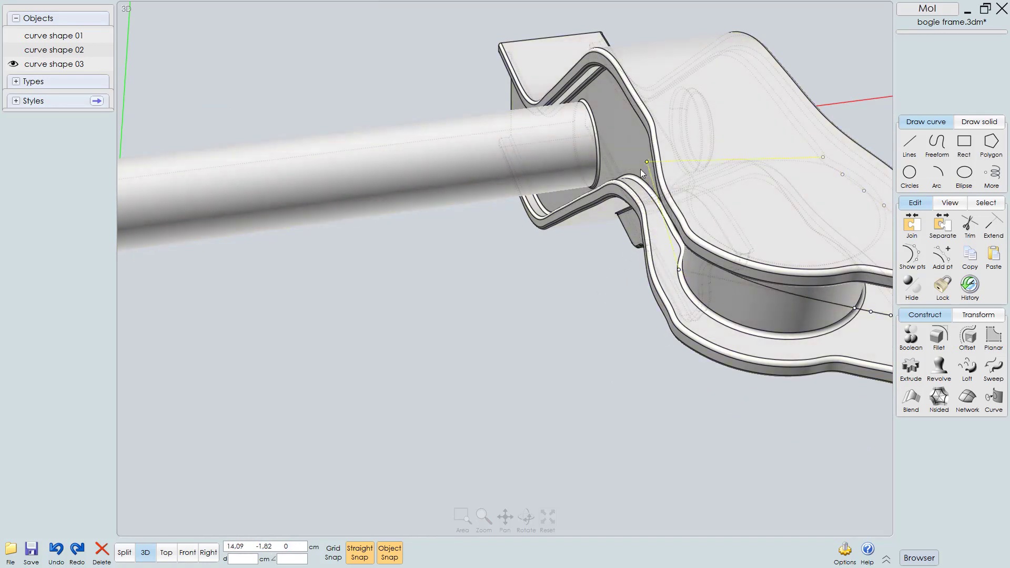
middle_drag(607, 222, 521, 295)
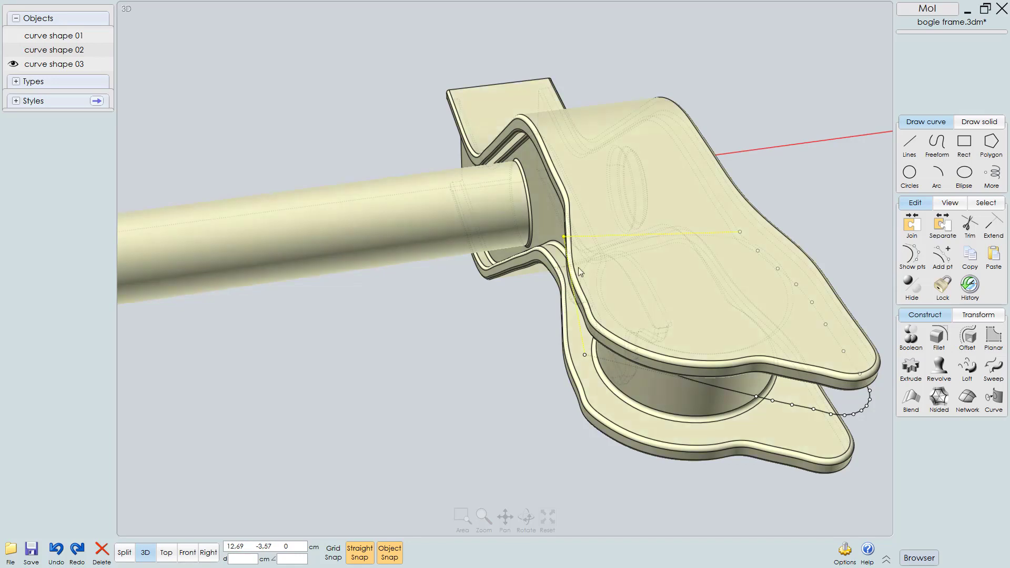
right_drag(579, 267, 586, 238)
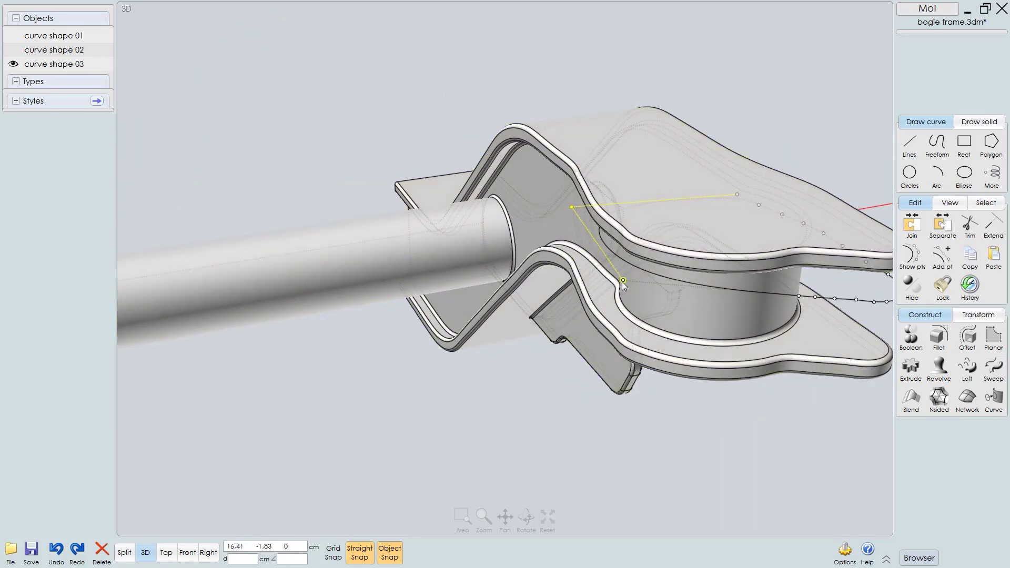
click(623, 281)
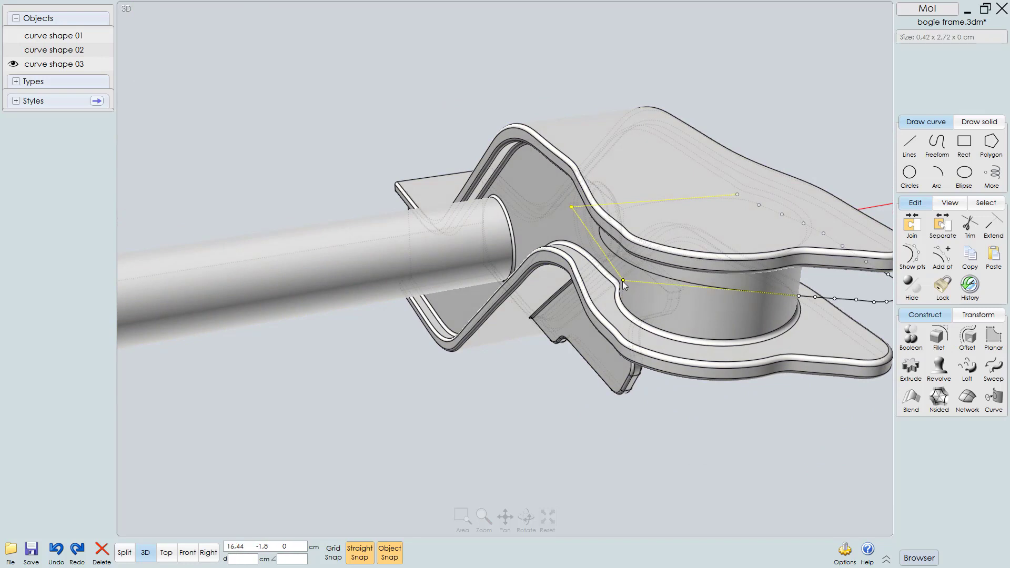
drag(623, 281, 682, 273)
right_drag(682, 273, 551, 319)
right_drag(515, 352, 516, 343)
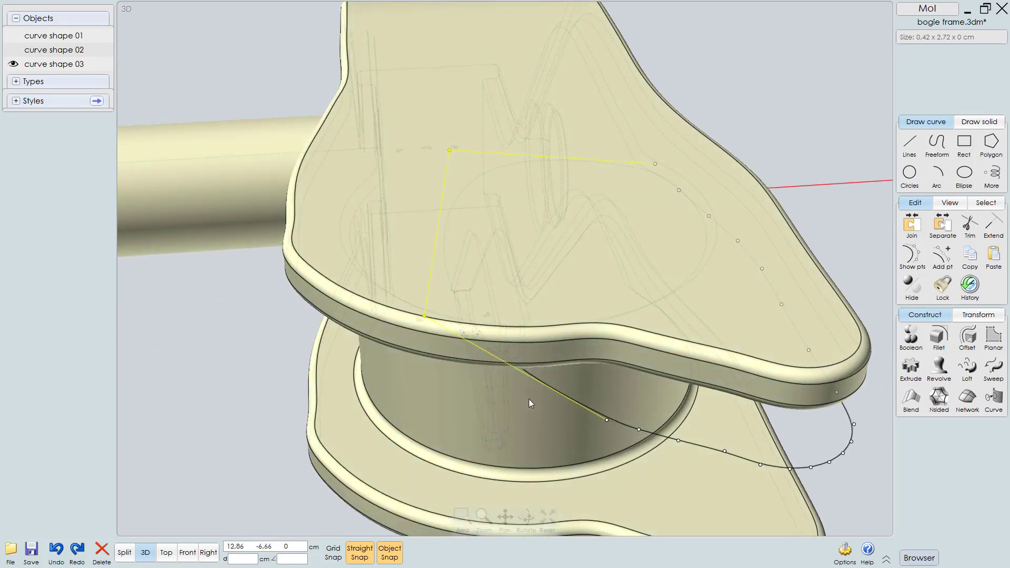
right_drag(529, 399, 487, 338)
drag(376, 258, 444, 255)
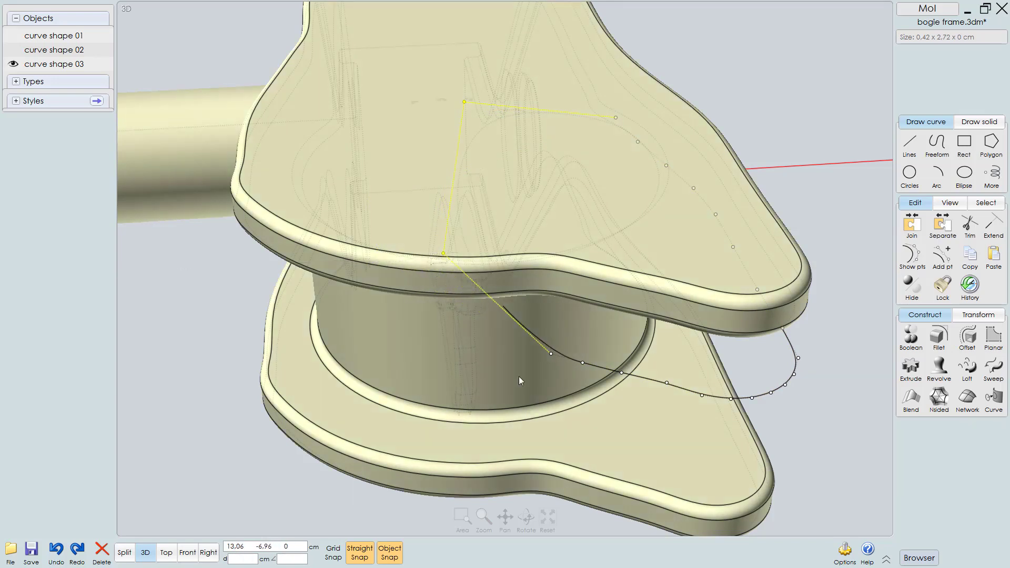
Step: Isolate the closed curve in curve shape 03 so that the frame solid is hidden
middle_drag(518, 376, 474, 354)
right_drag(573, 269, 687, 361)
drag(617, 250, 596, 295)
scroll(652, 314, down, 5)
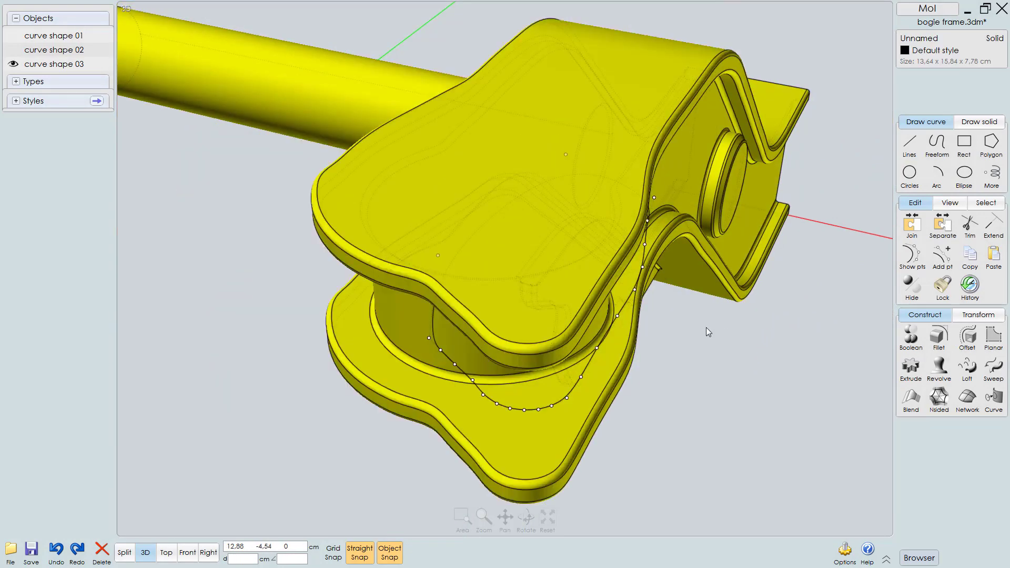
click(622, 305)
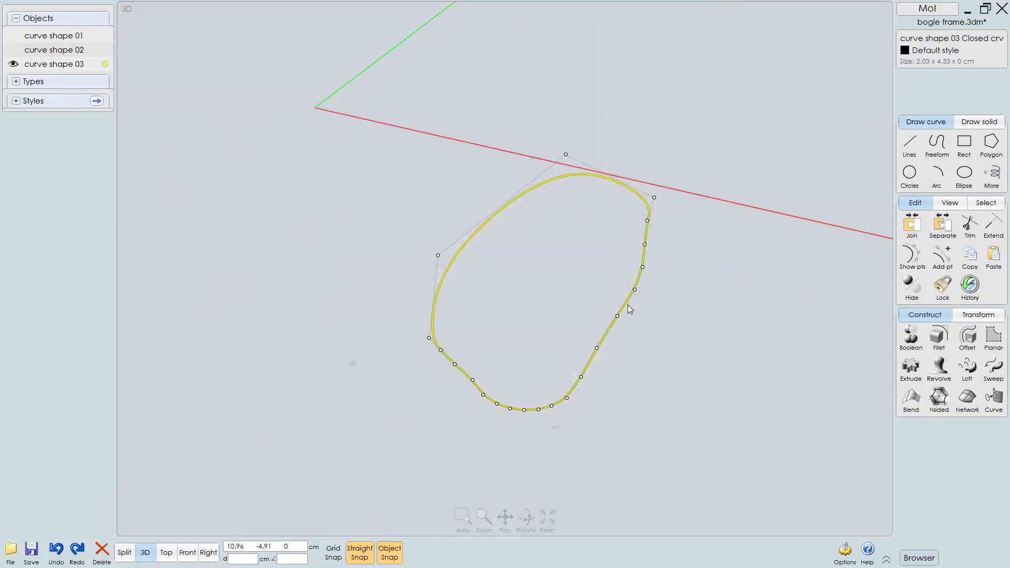
Step: Try to delete the control points along the outer side of the closed curve
drag(681, 223, 586, 311)
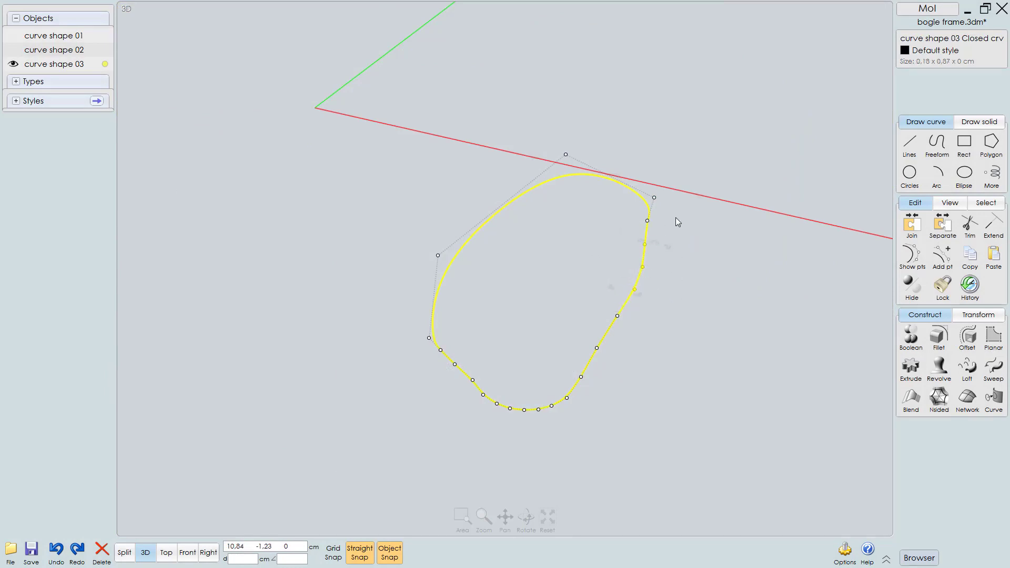
key(Delete)
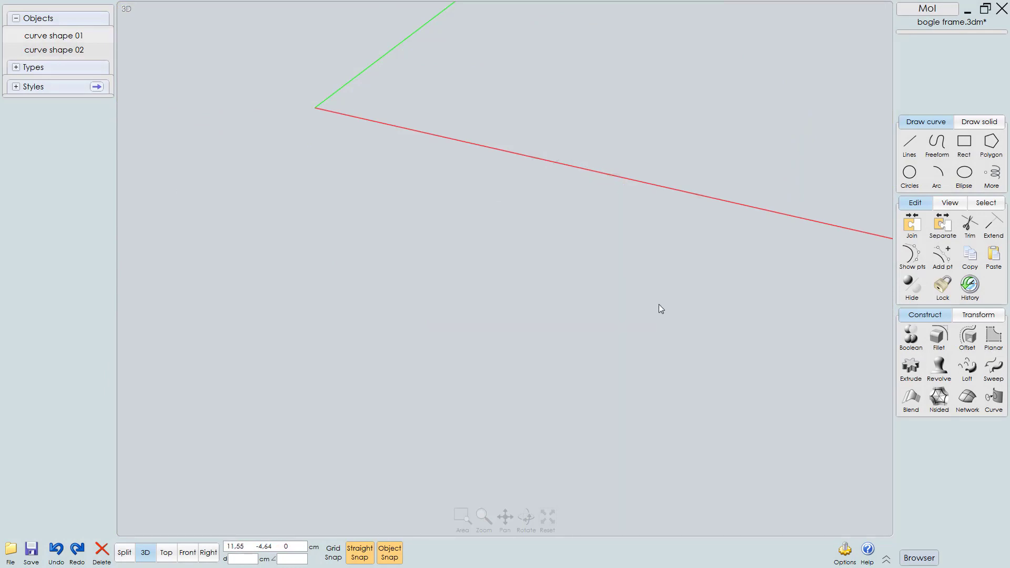
key(ctrl+z)
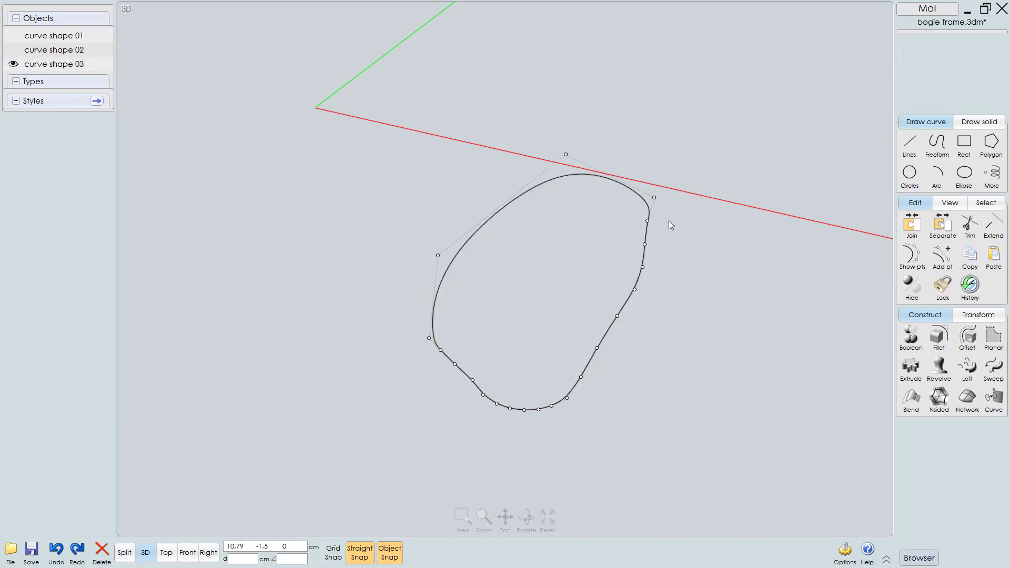
key(Delete)
key(ctrl+z)
Step: Delete the five closely spaced control points along the outer side of the closed curve
drag(588, 212, 661, 296)
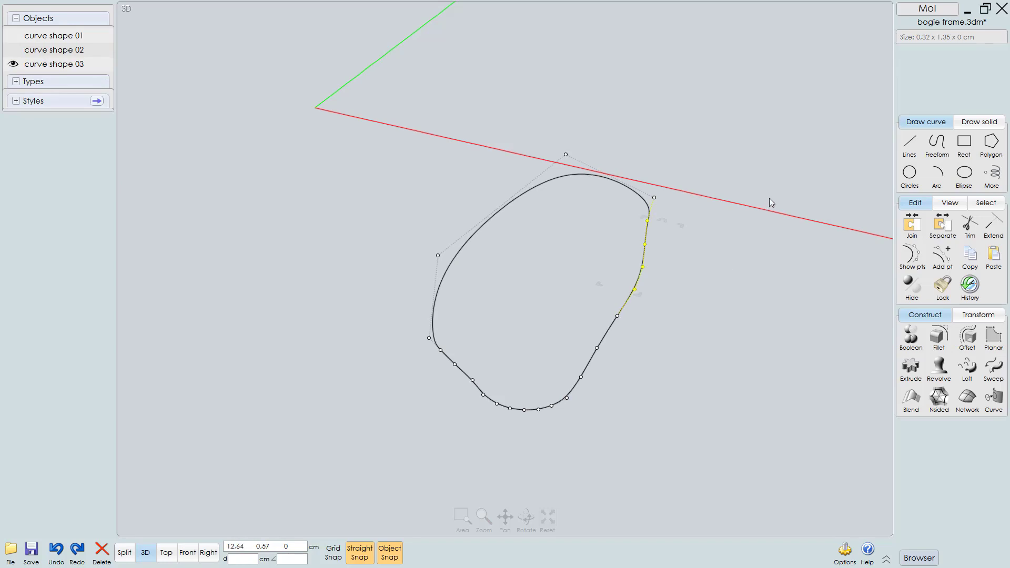
drag(770, 198, 646, 315)
click(665, 296)
drag(598, 209, 669, 321)
key(Delete)
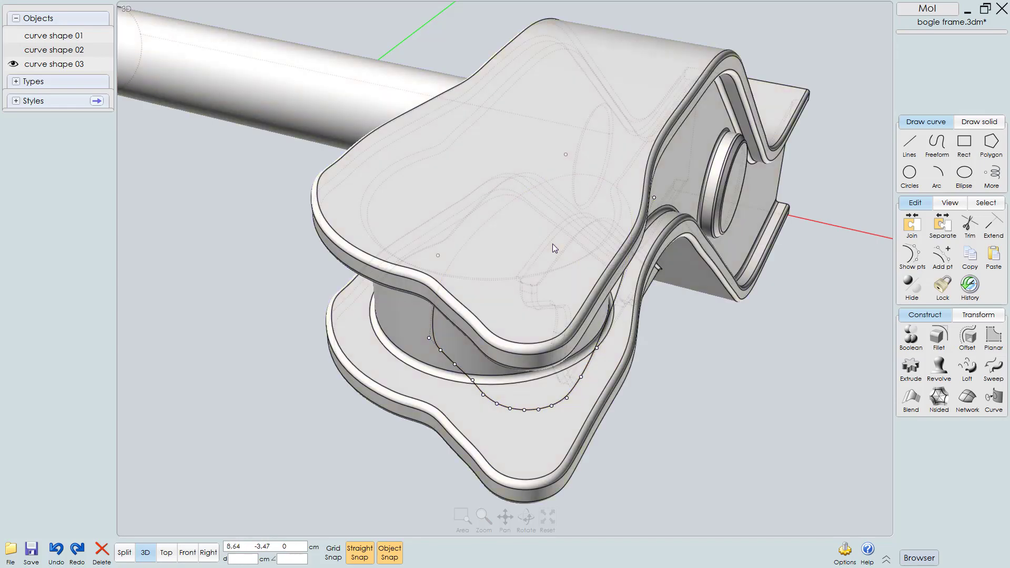
Step: Move the control point at the curve's rear outer corner inward by about 0.69 cm at 180 degrees
mouse_move(553, 244)
right_down()
mouse_move(528, 228)
mouse_move(523, 244)
mouse_move(563, 238)
right_up()
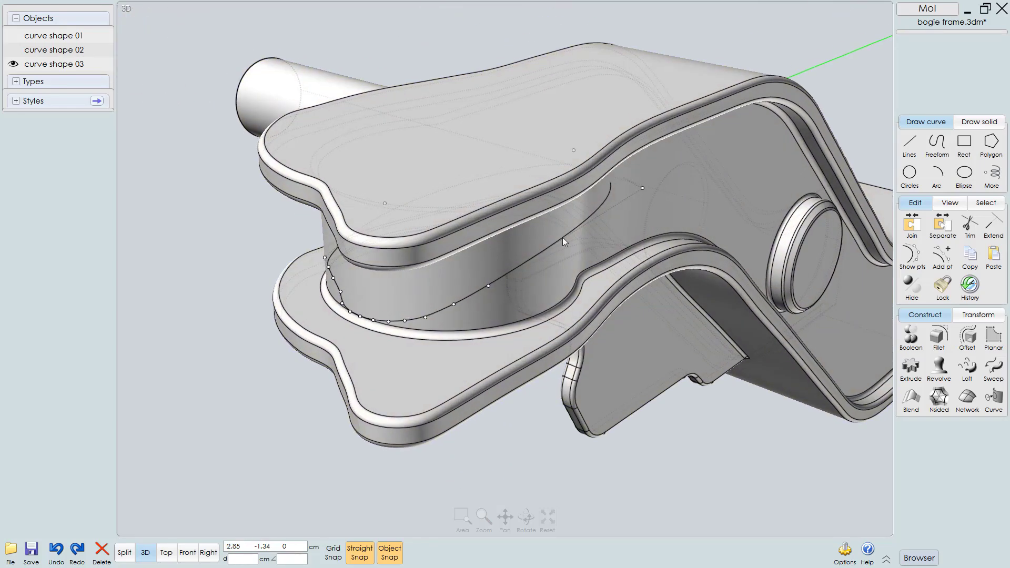
click(644, 188)
drag(645, 188, 591, 173)
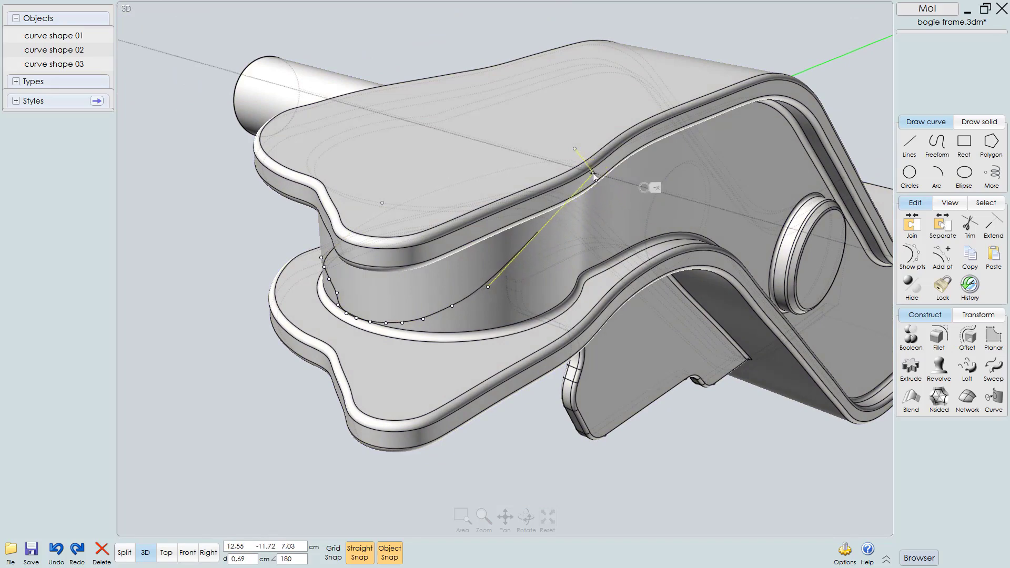
Step: Extrude the closed curve downward by about 0.29 cm with capped ends, between the frame's two end plates
right_drag(569, 239, 501, 201)
mouse_move(560, 166)
right_down()
mouse_move(472, 116)
mouse_move(497, 129)
mouse_move(564, 228)
mouse_move(642, 232)
mouse_move(499, 242)
mouse_move(514, 254)
right_up()
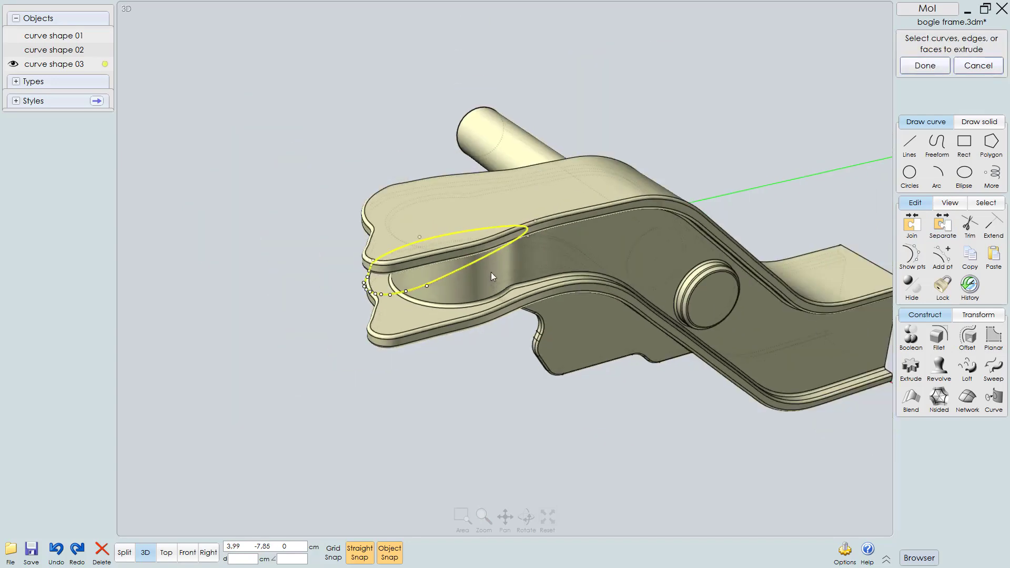
right_click(455, 370)
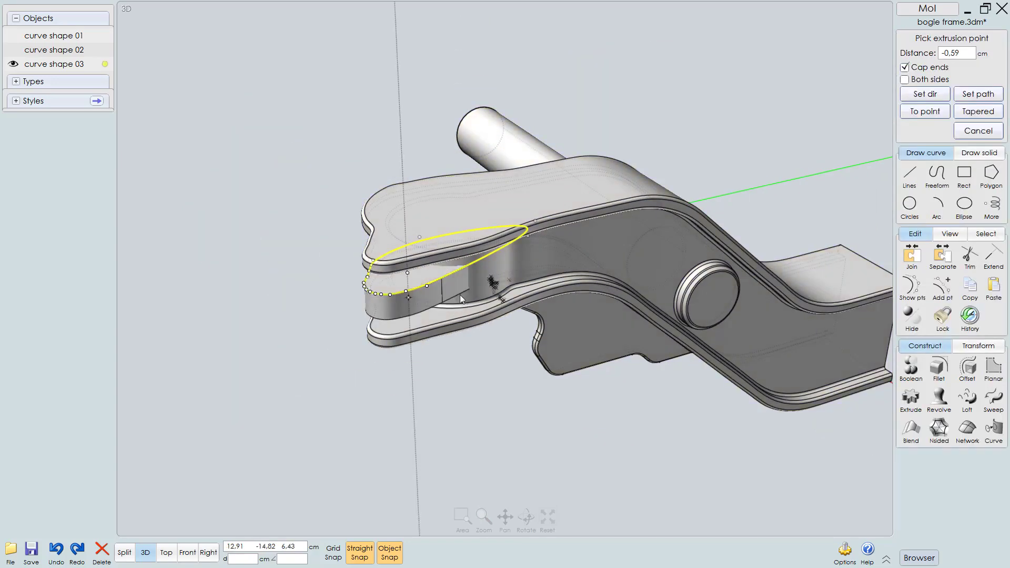
key(r)
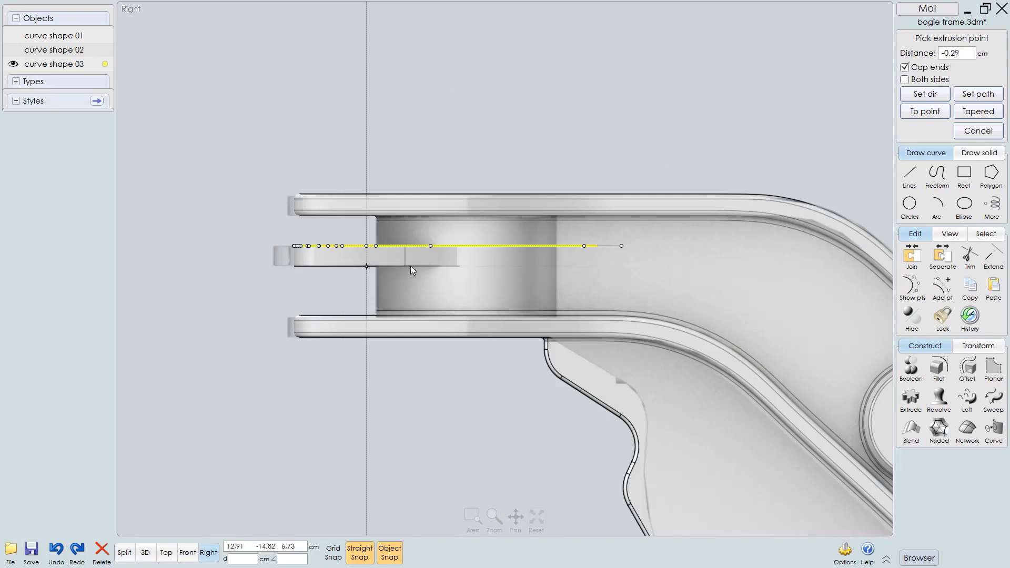
click(410, 266)
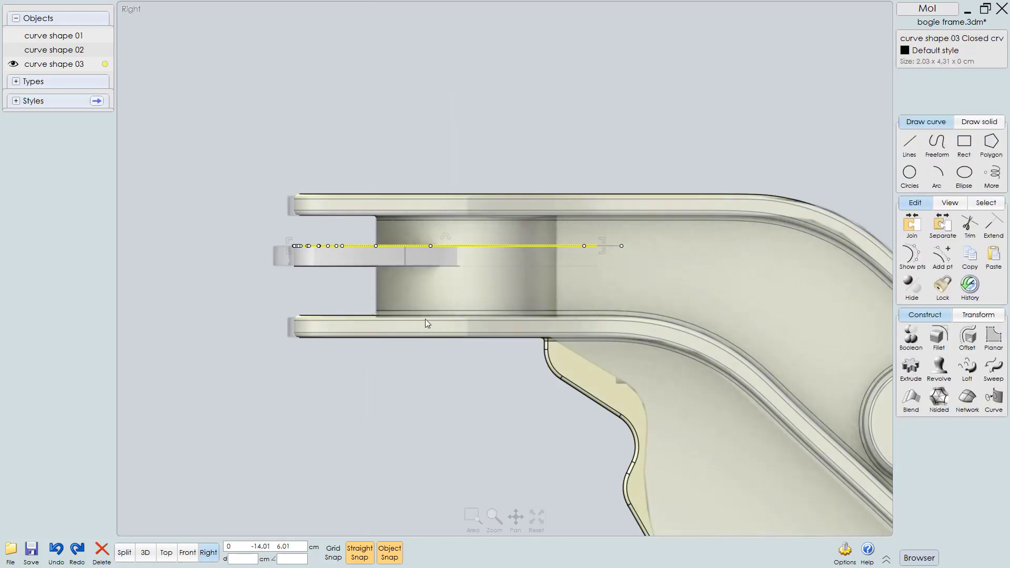
key(p)
right_drag(483, 304, 548, 291)
scroll(549, 291, up, 5)
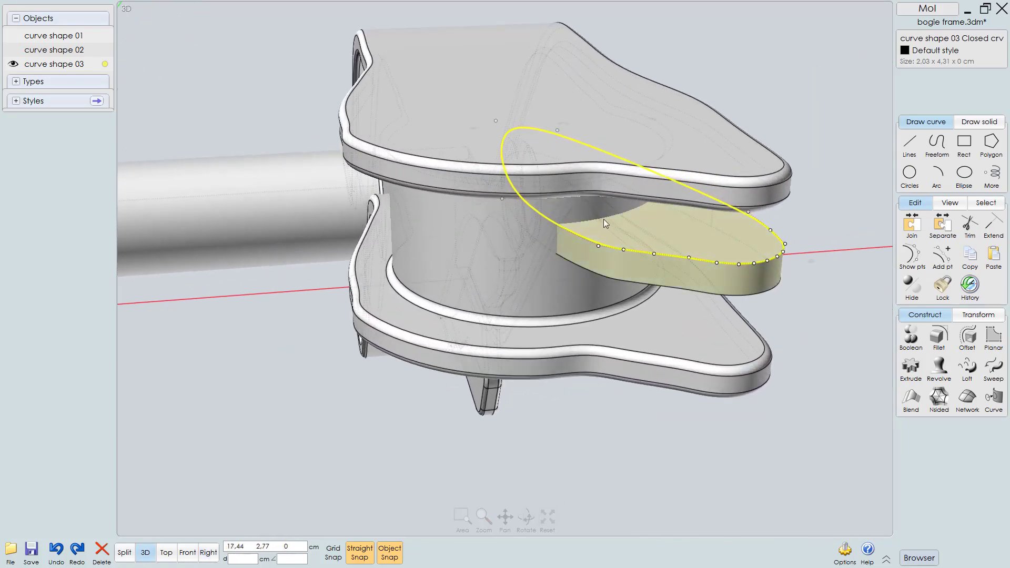
mouse_move(565, 218)
right_down()
mouse_move(545, 213)
mouse_move(725, 224)
mouse_move(718, 257)
mouse_move(732, 298)
mouse_move(649, 223)
right_up()
click(726, 224)
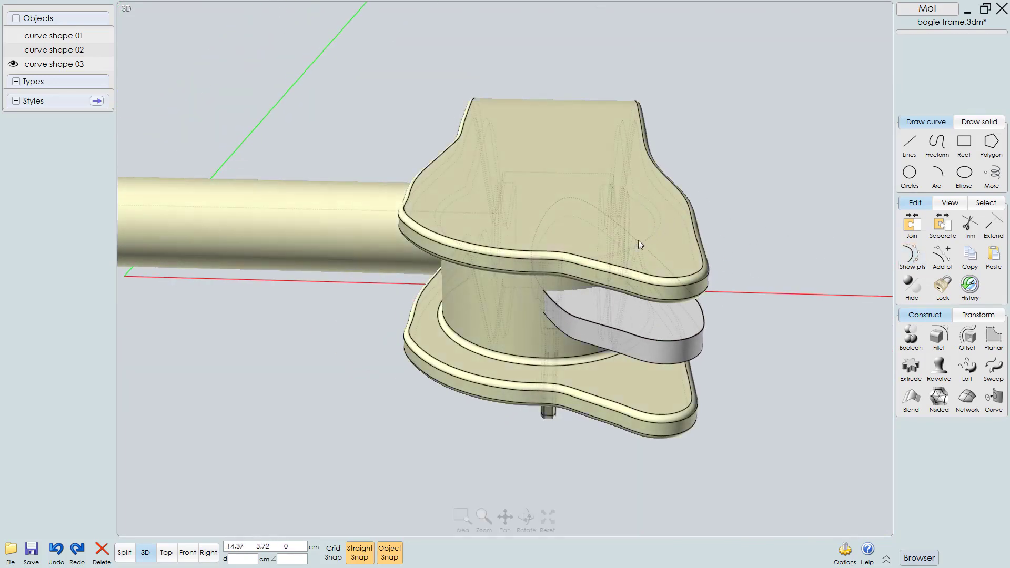
Step: Copy the closed curve sideways toward the axle tube and select only the copy
click(639, 243)
click(639, 244)
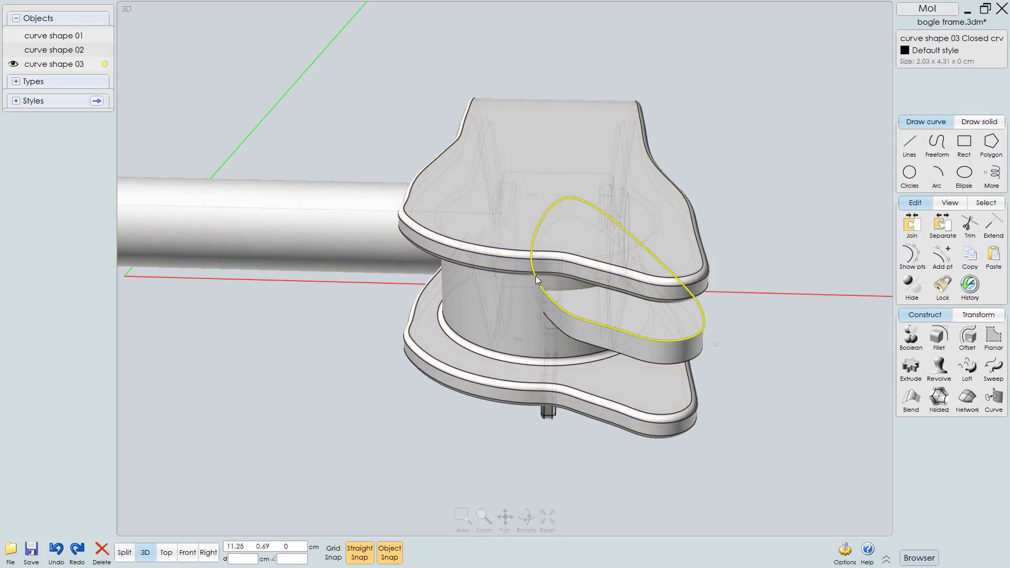
drag(526, 280, 373, 277)
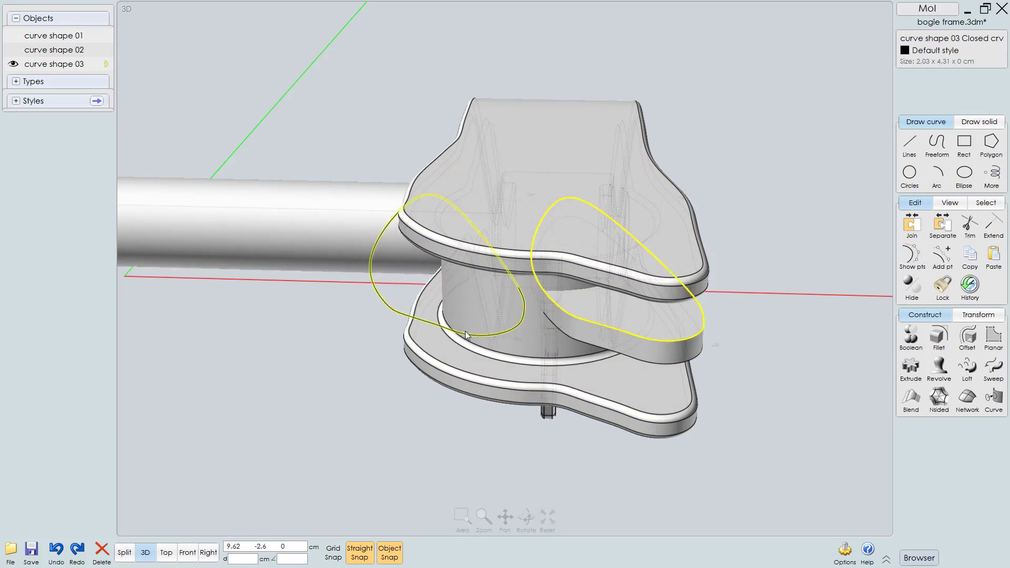
click(494, 342)
click(504, 328)
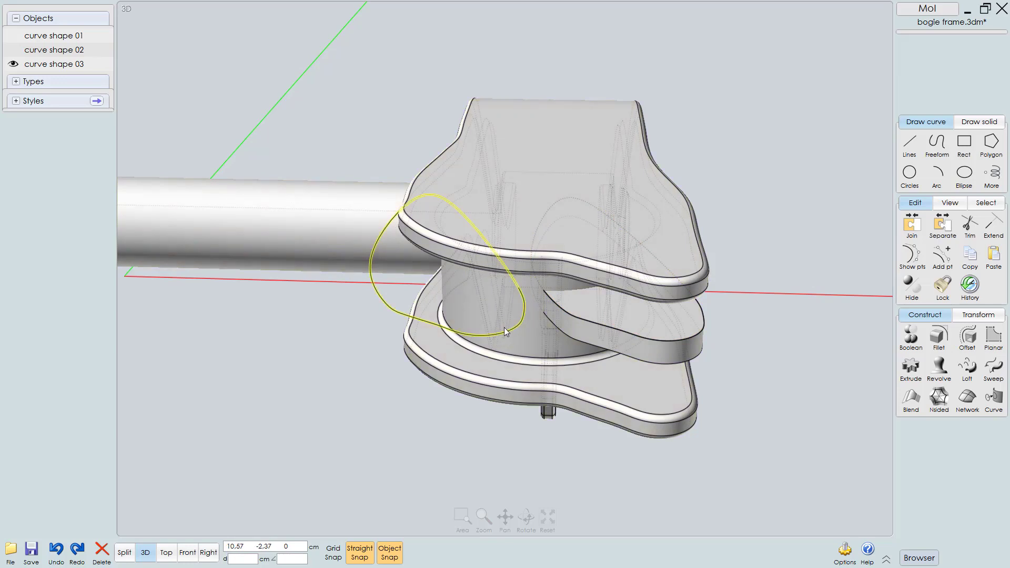
click(506, 339)
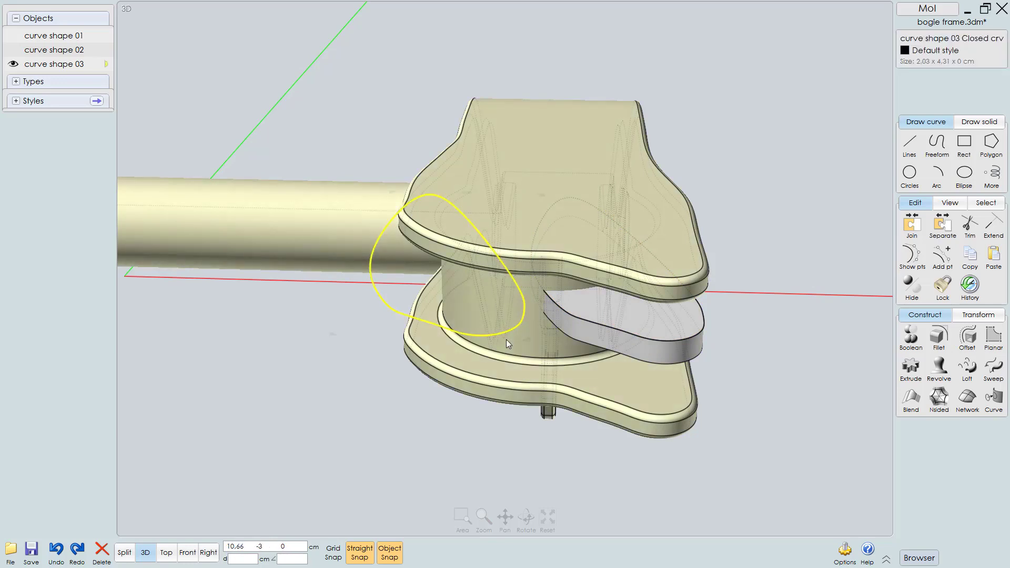
Step: Rotate the copied curve in the Top view so its tip lines up with the faint small lug on the reference
key(t)
scroll(567, 375, up, 3)
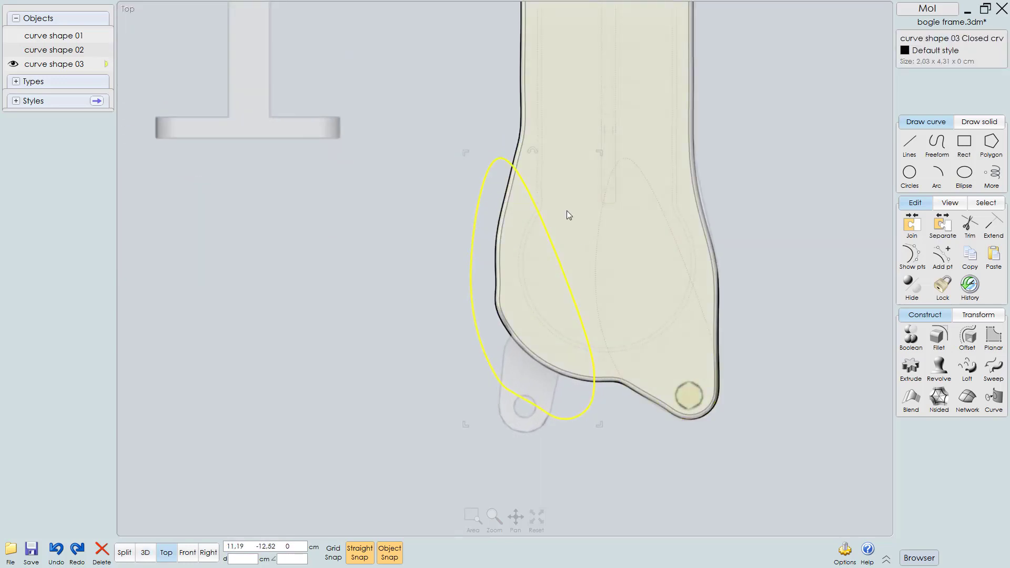
drag(535, 151, 558, 176)
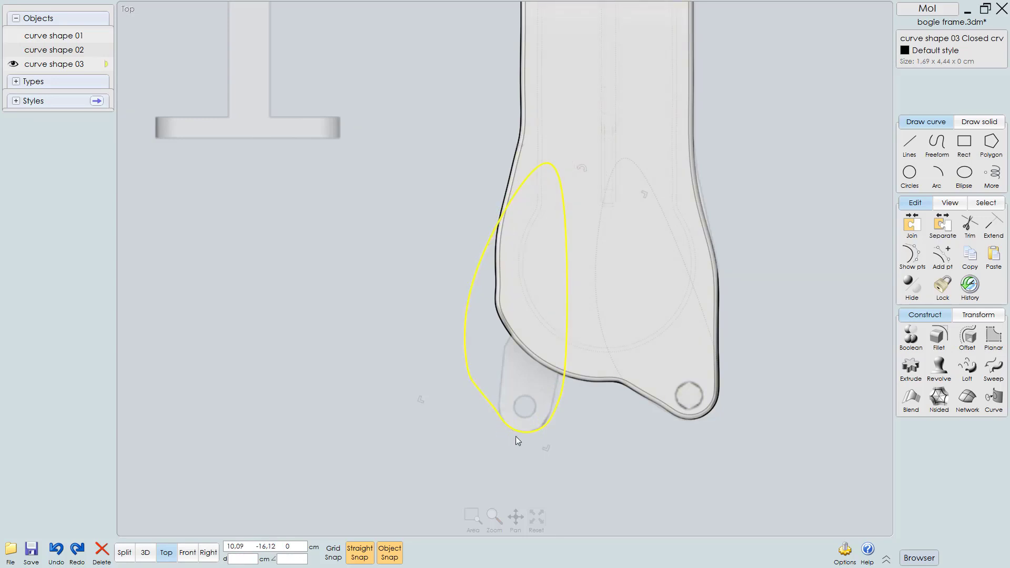
scroll(516, 437, up, 3)
scroll(615, 402, down, 1)
scroll(613, 418, up, 1)
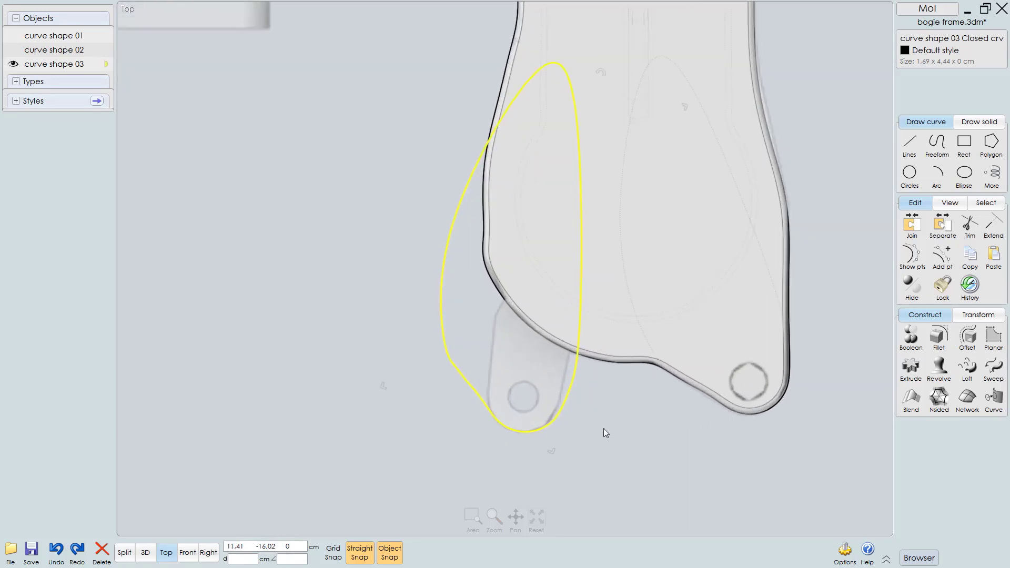
Step: Delete the rotated copy of the closed curve
click(604, 427)
click(575, 379)
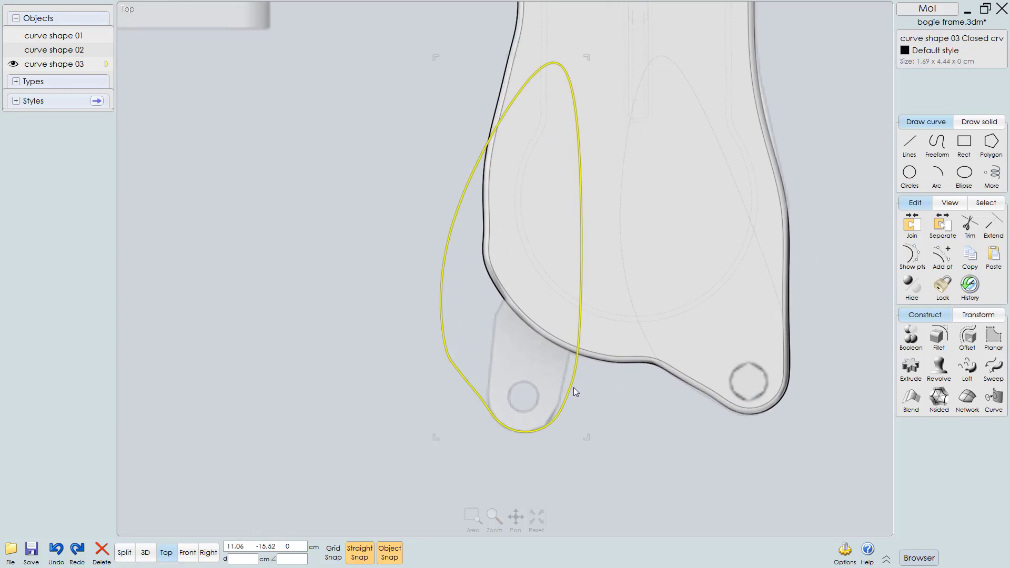
key(Delete)
Step: Draw a circle by diameter, about 0.87 cm across, over the rounded end of the faint small lug
scroll(564, 412, up, 1)
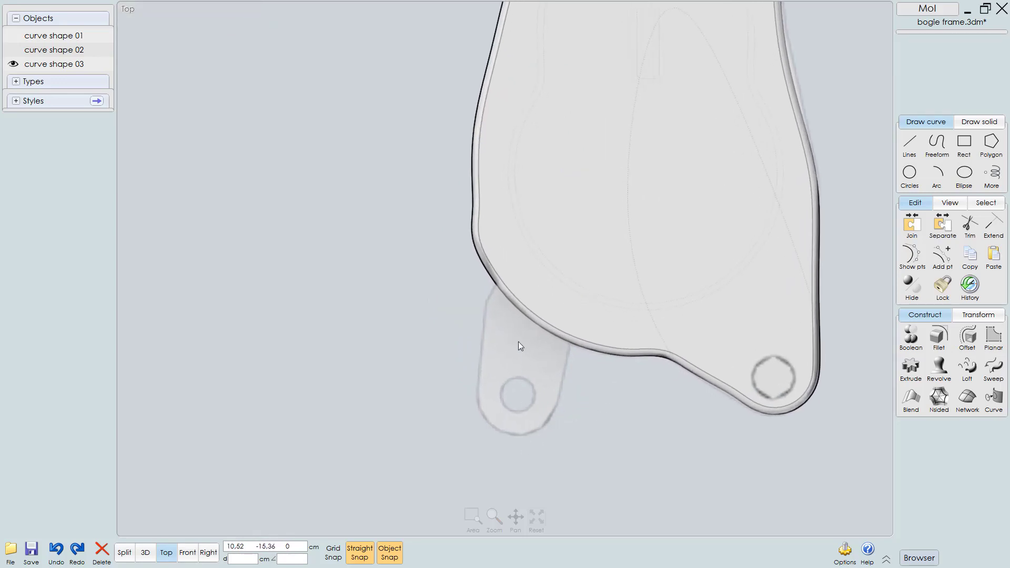
click(911, 175)
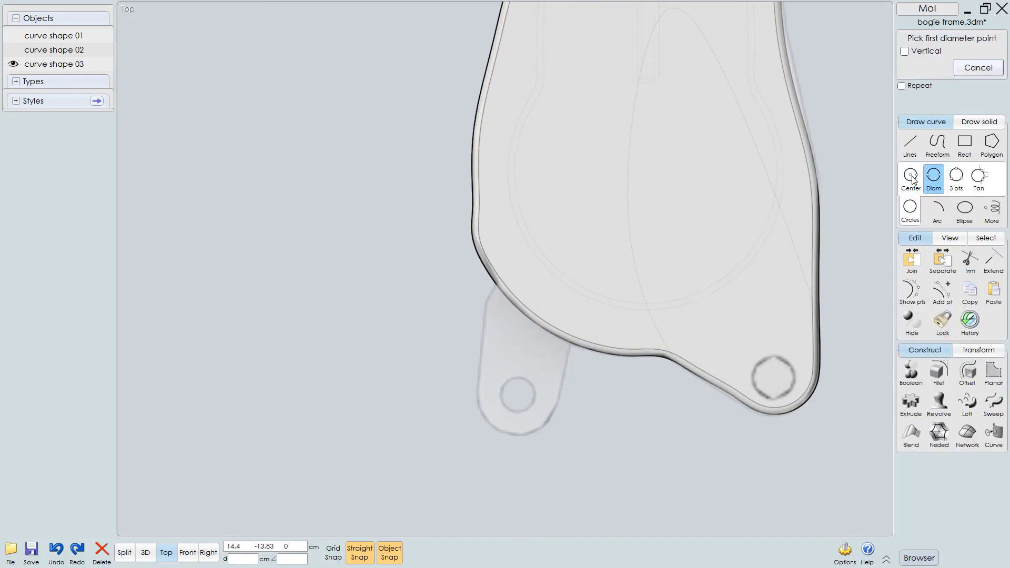
click(477, 384)
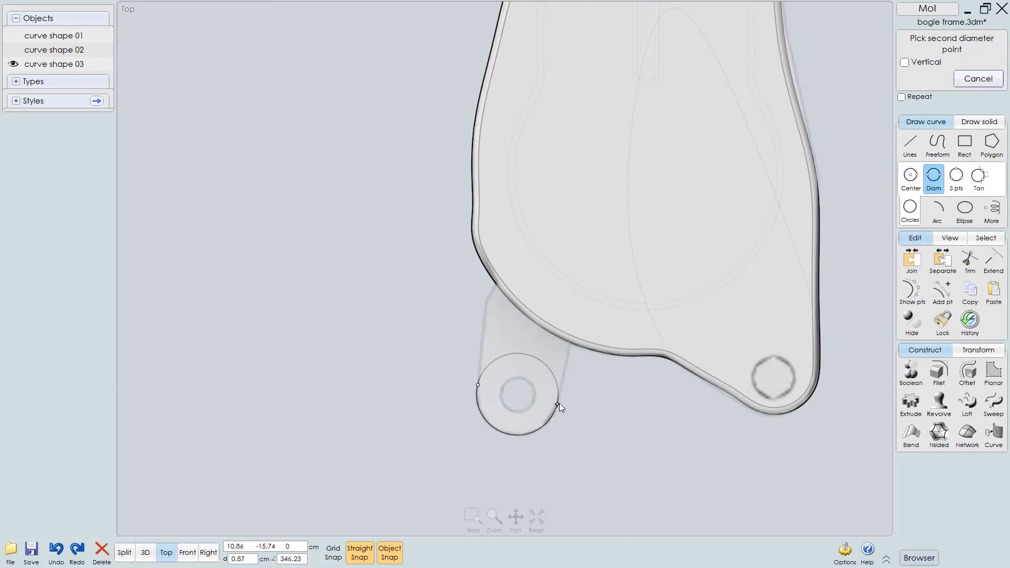
click(556, 400)
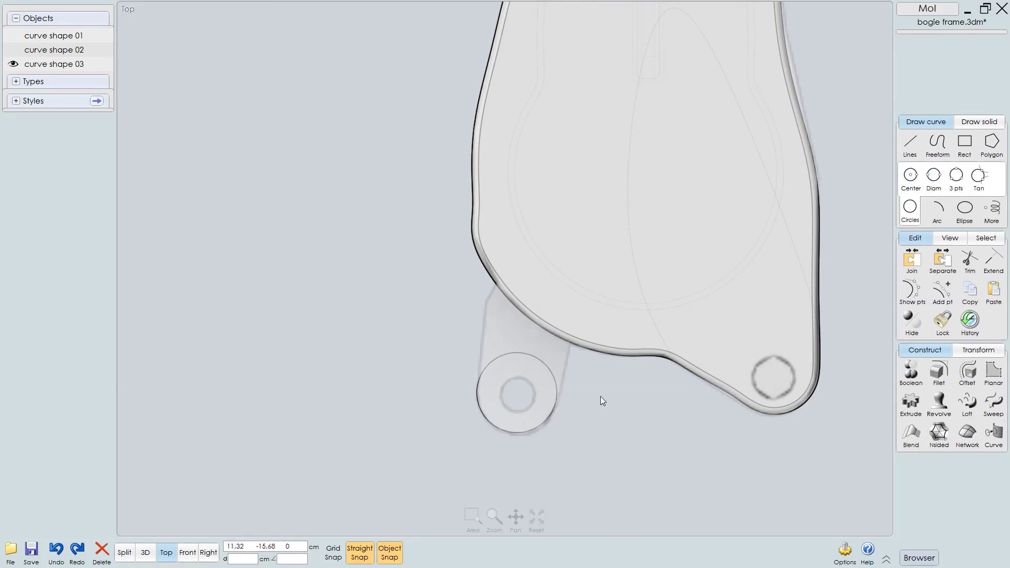
scroll(605, 384, up, 2)
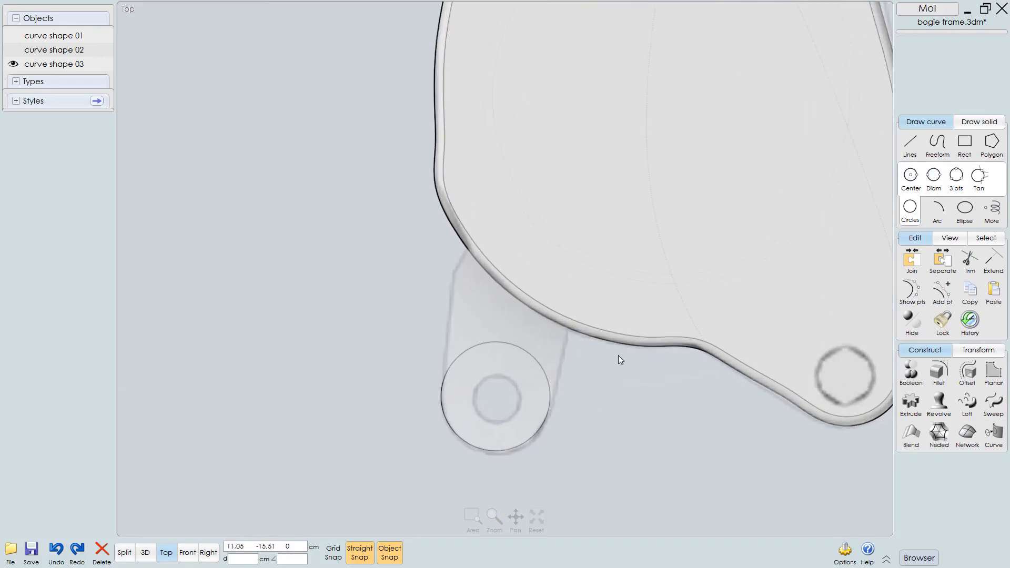
click(911, 144)
click(937, 149)
scroll(450, 379, up, 2)
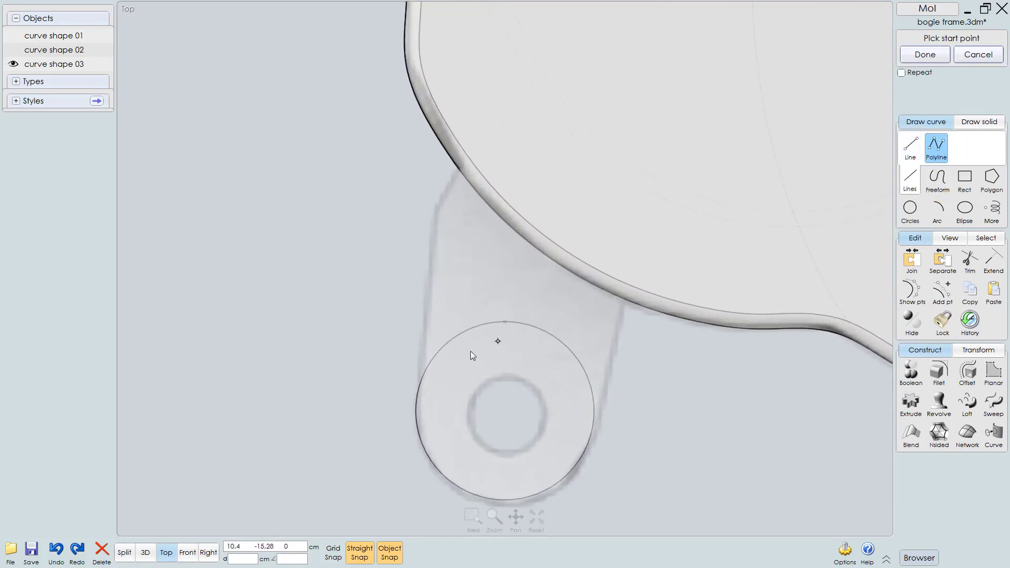
click(415, 411)
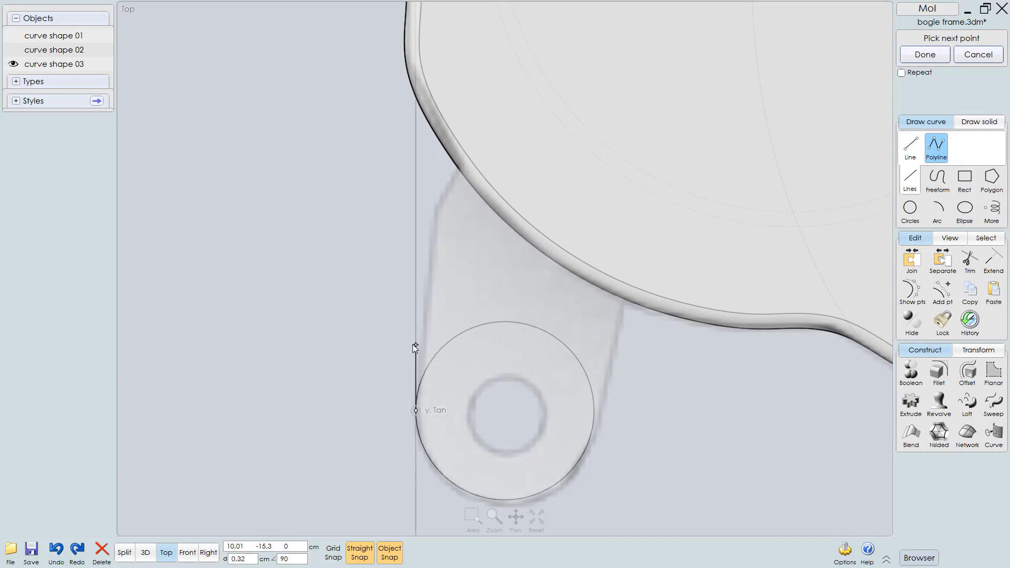
key(Escape)
Step: Draw a polyline from the circle's left edge tangentially up the faint lug's left side, bending at its corner into the frame end
click(935, 149)
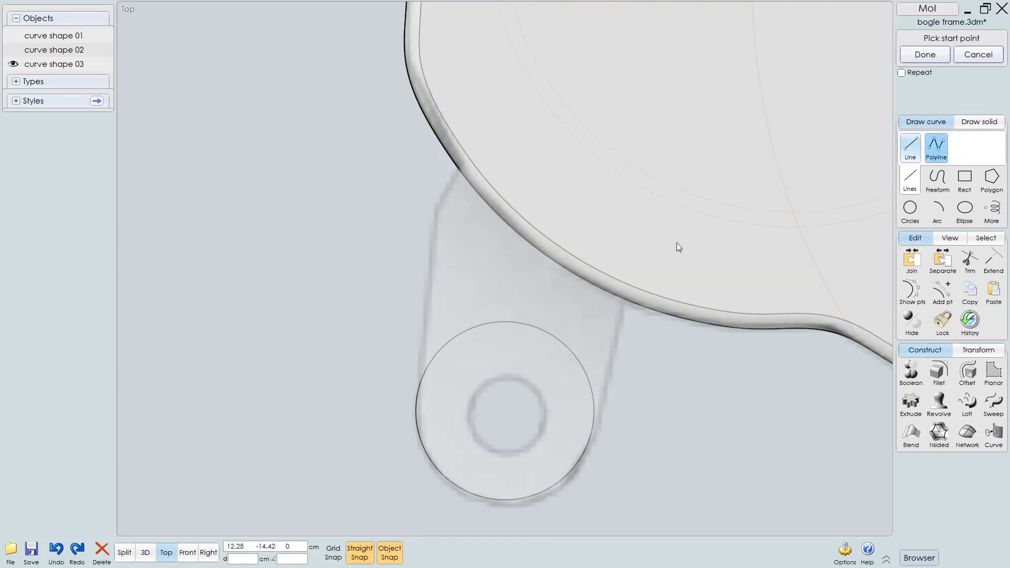
click(416, 397)
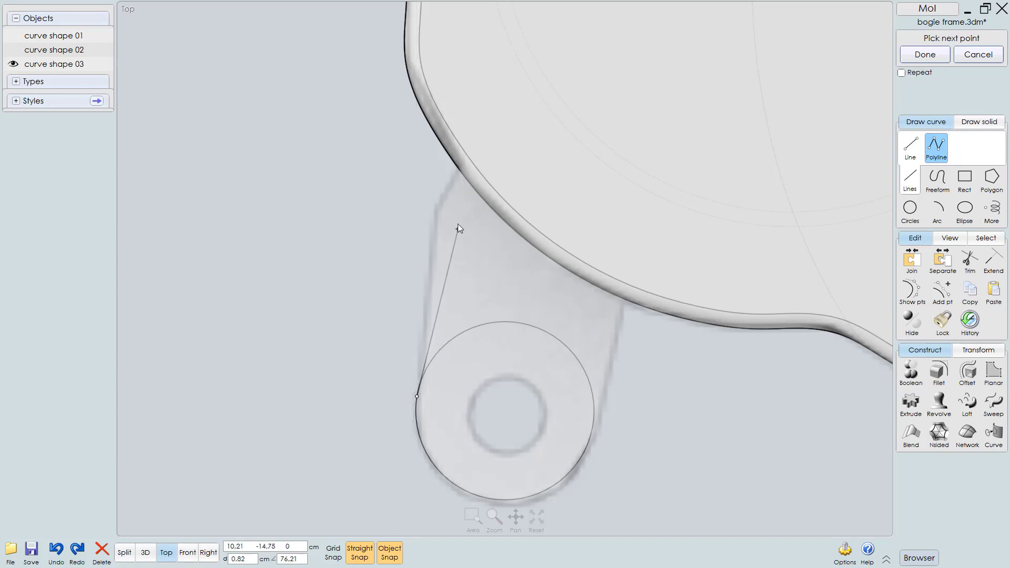
scroll(410, 411, up, 1)
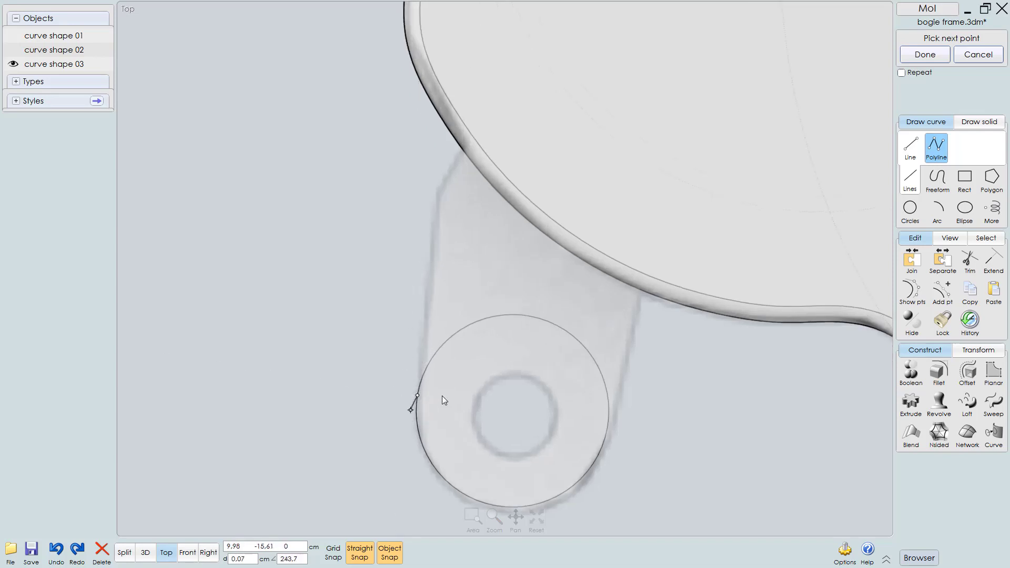
scroll(411, 410, up, 1)
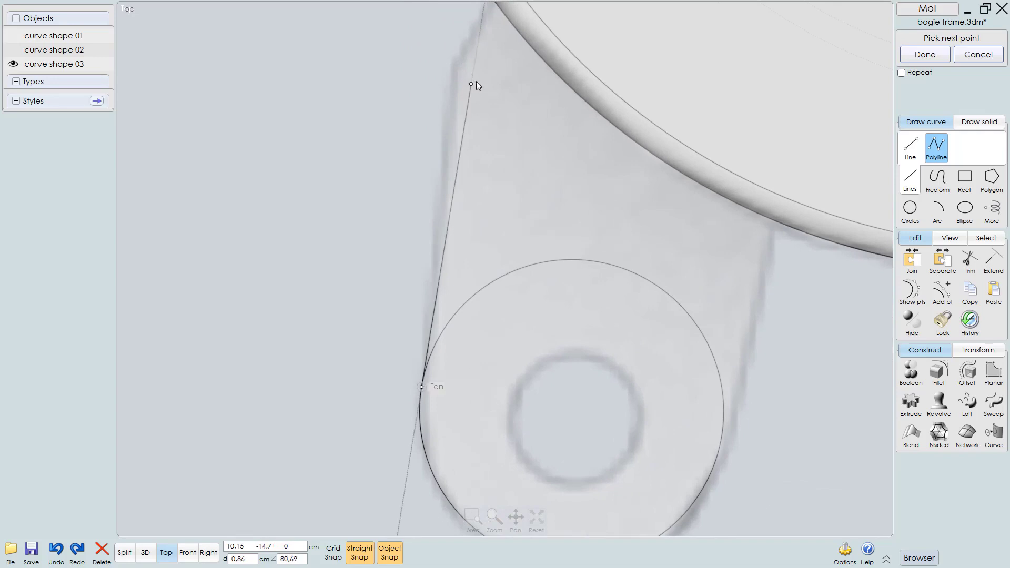
click(474, 67)
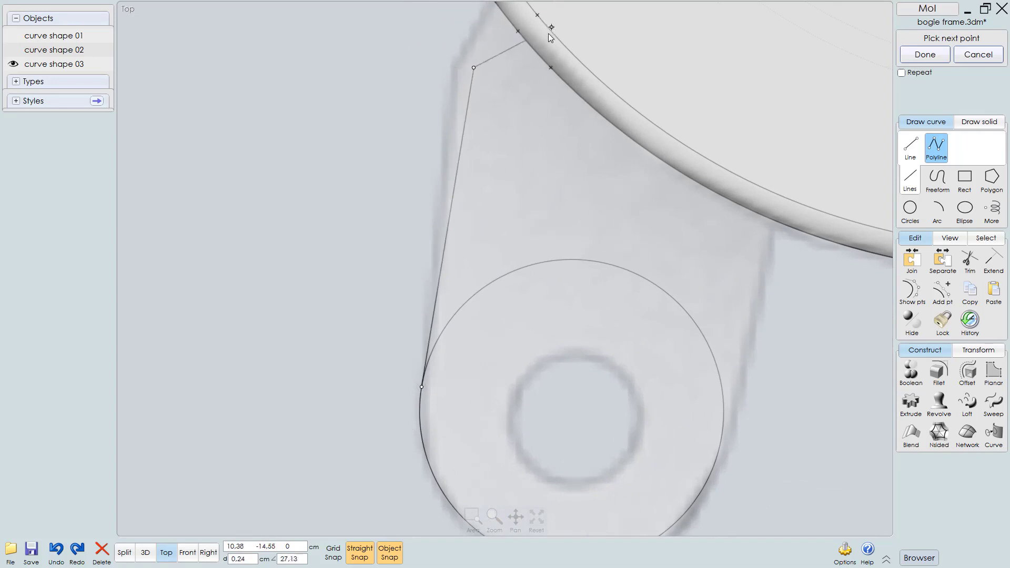
middle_drag(549, 37, 465, 281)
middle_drag(555, 80, 482, 200)
click(527, 96)
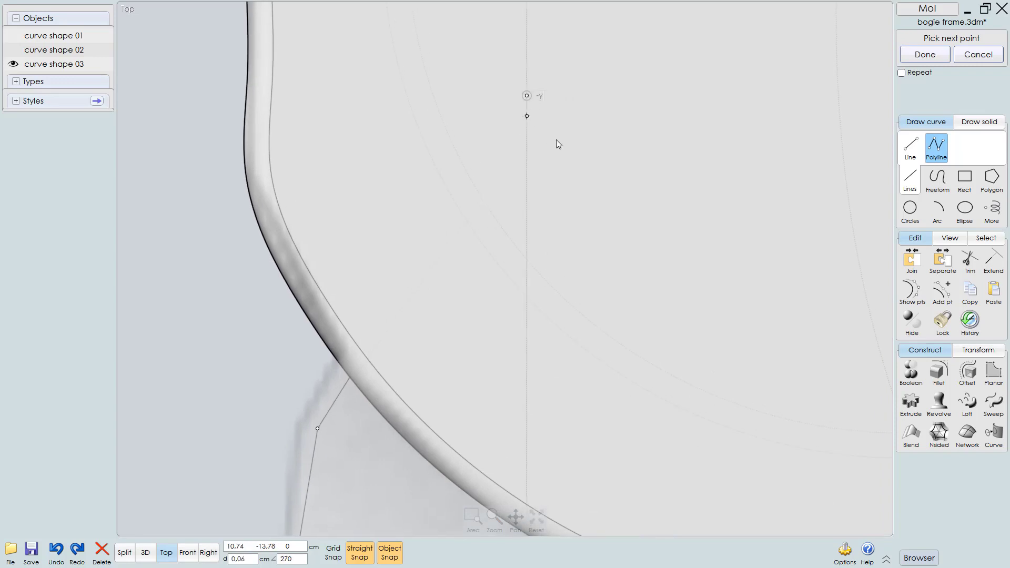
Step: Continue the polyline across the frame interior and down the faint lug's other side to the circle's right edge, and finish it
scroll(526, 203, down, 3)
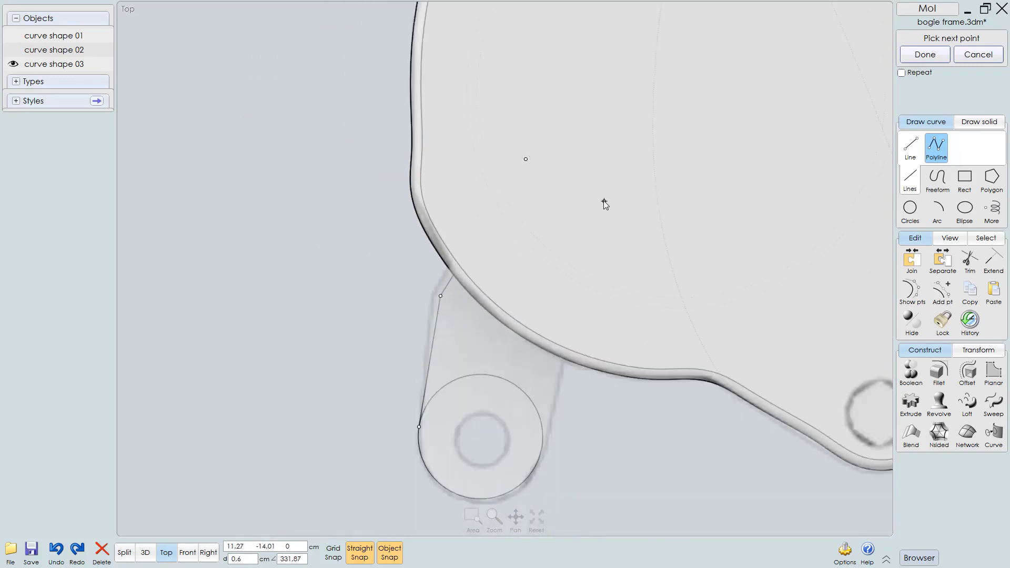
click(538, 459)
key(BackSpace)
click(615, 184)
click(542, 447)
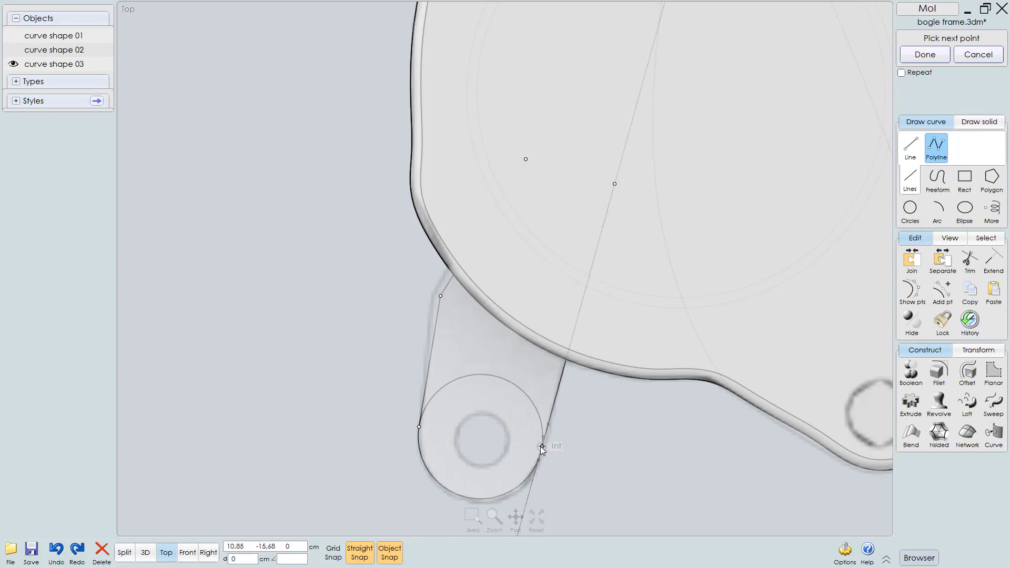
right_click(610, 440)
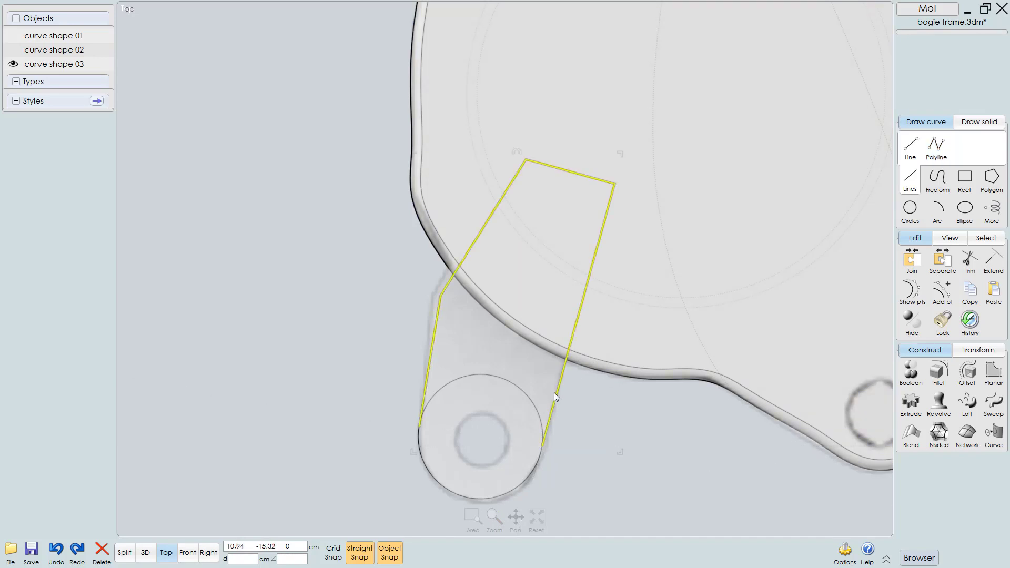
Step: Isolate the circle and polyline from the solids and trim the two curves against each other
click(529, 396)
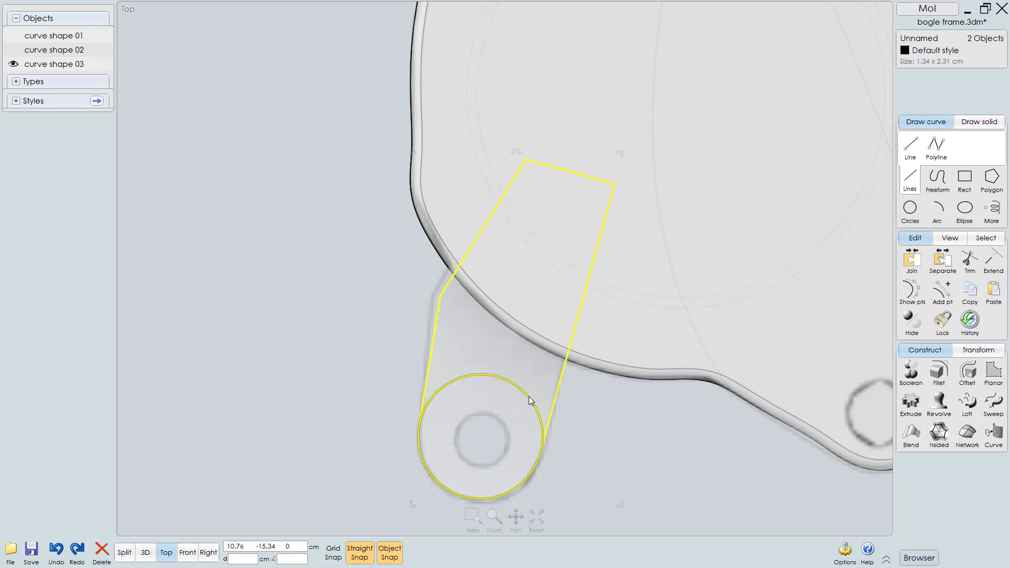
key(ctrl+i)
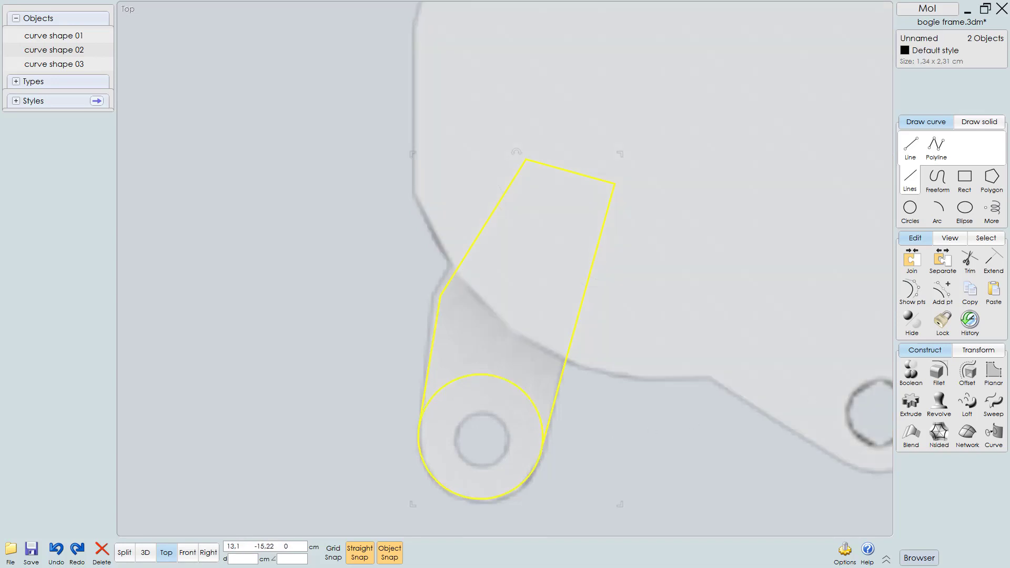
click(970, 259)
right_click(624, 430)
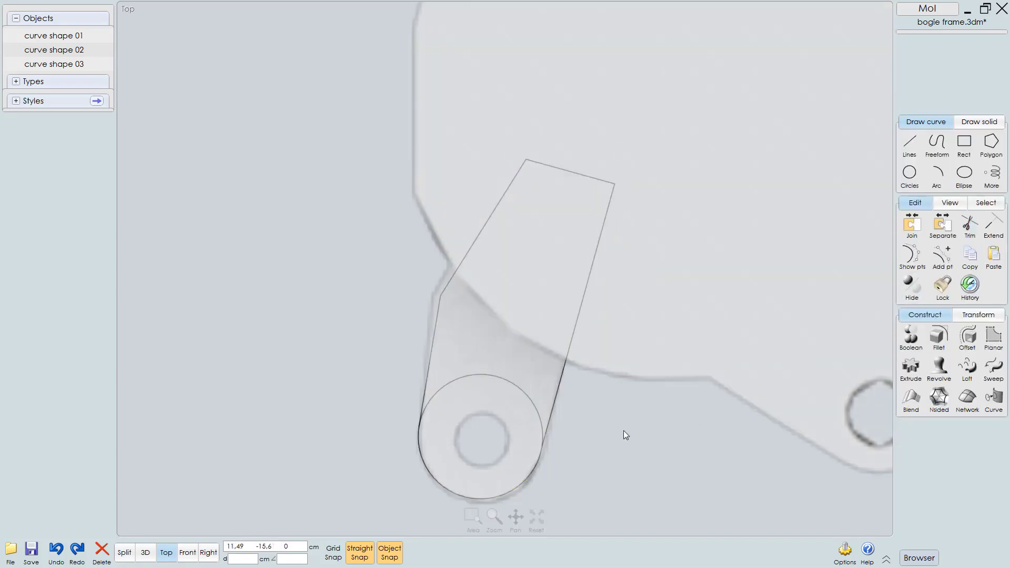
Step: Delete the circle's inner arc and join the remaining arc and polyline into one closed lug outline
click(518, 392)
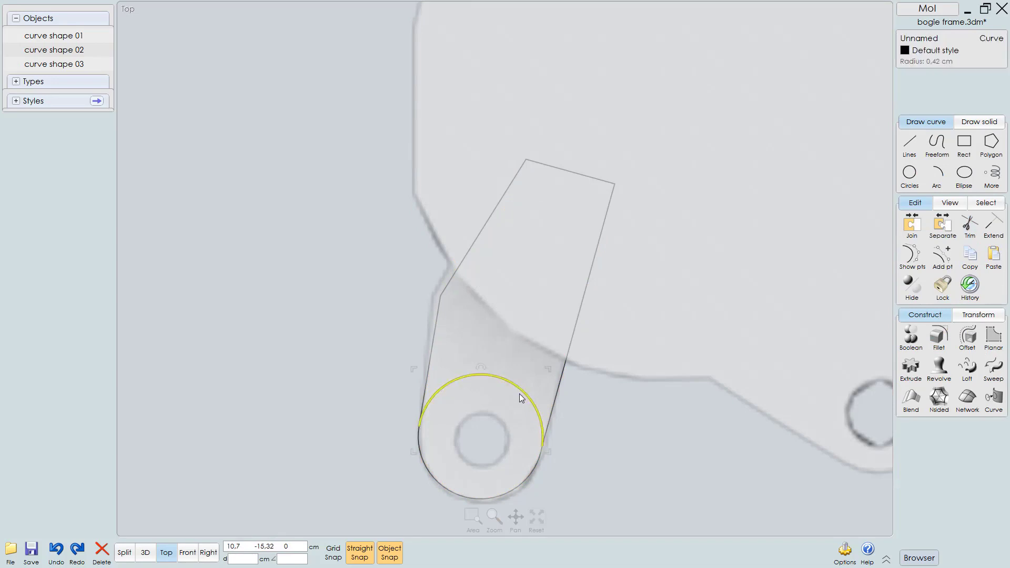
key(Delete)
drag(598, 409, 398, 476)
key(ctrl+j)
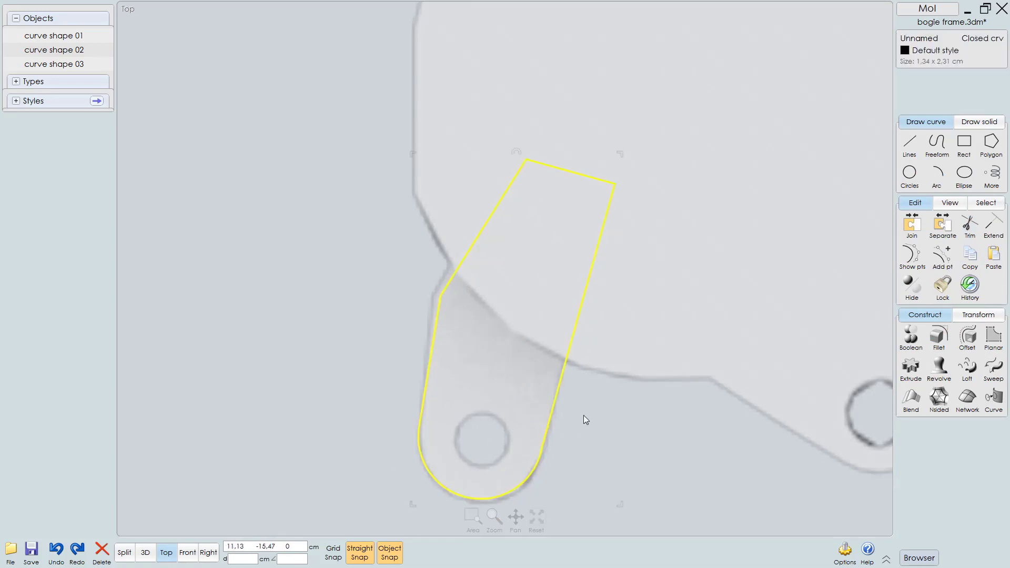
Step: Show the outline's control points and shift the right-hand junction of line and arc slightly outward toward the reference edge
scroll(594, 426, up, 3)
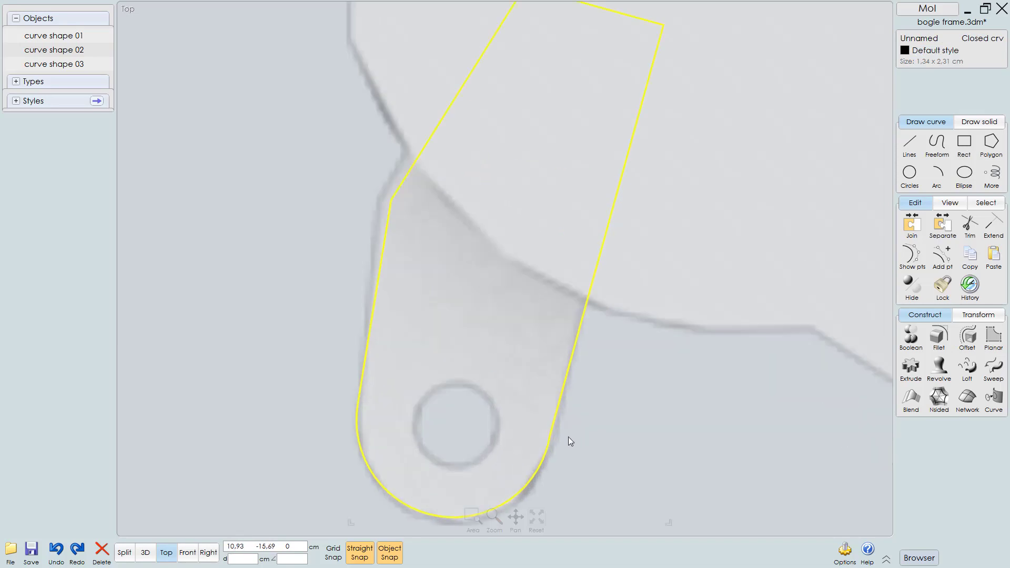
scroll(560, 447, up, 2)
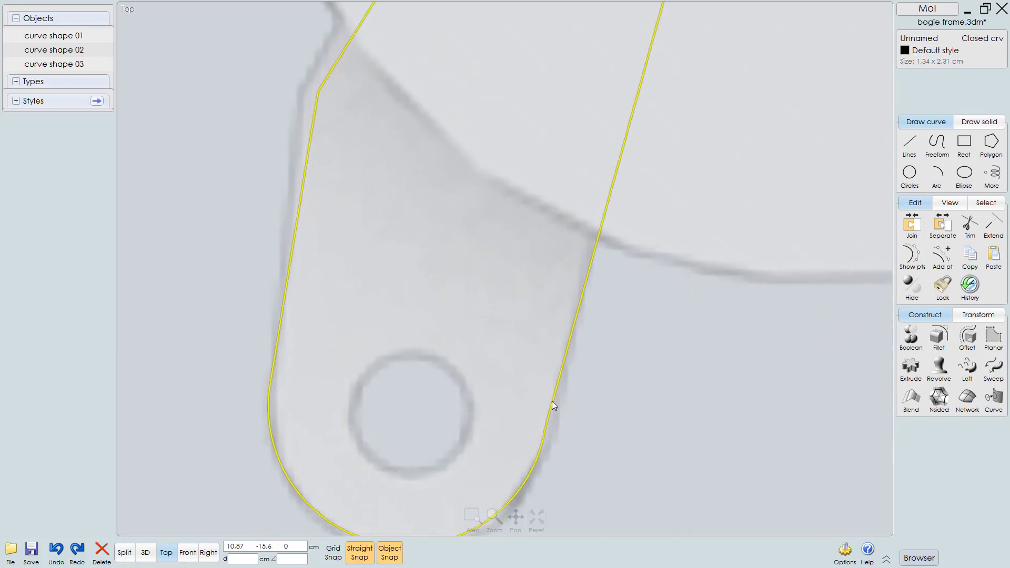
text(e)
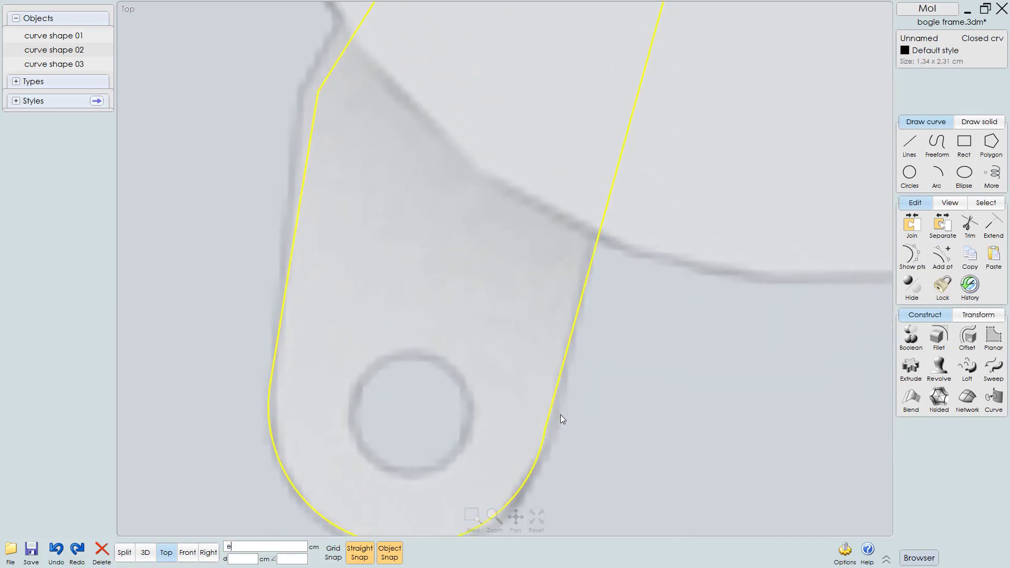
click(913, 254)
scroll(584, 450, up, 2)
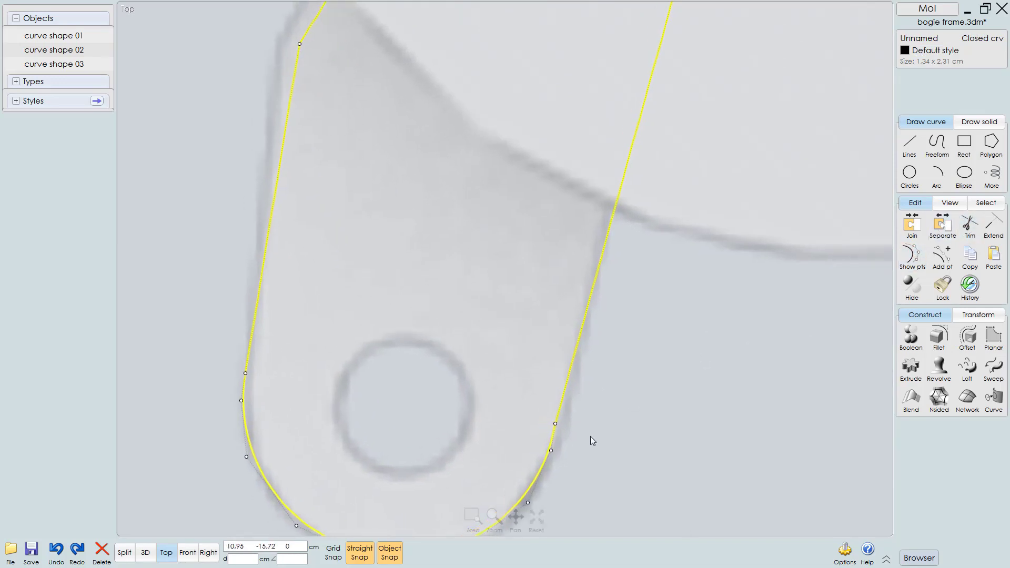
mouse_move(591, 436)
right_down()
mouse_move(582, 447)
mouse_move(572, 439)
right_up()
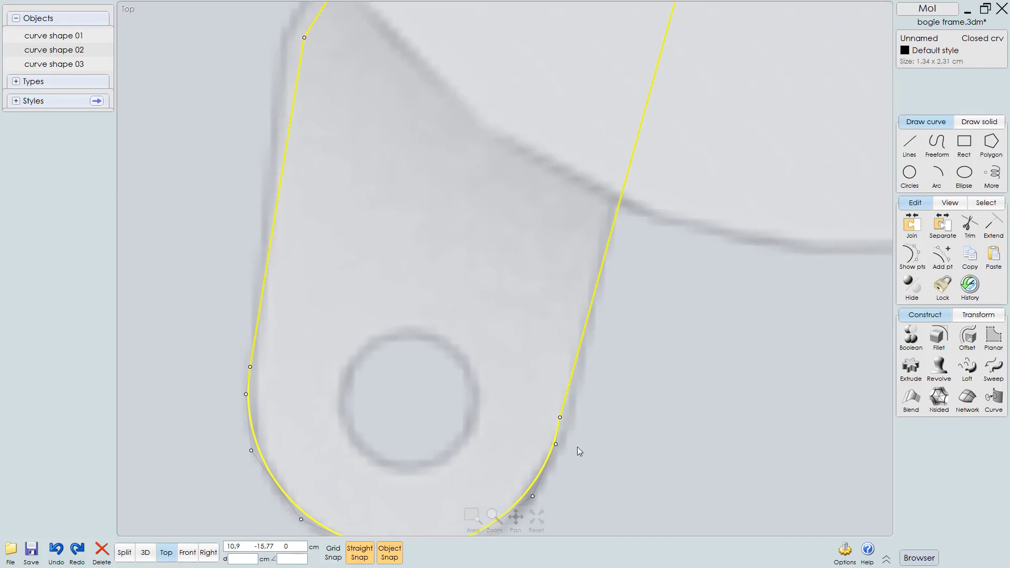
scroll(579, 445, up, 5)
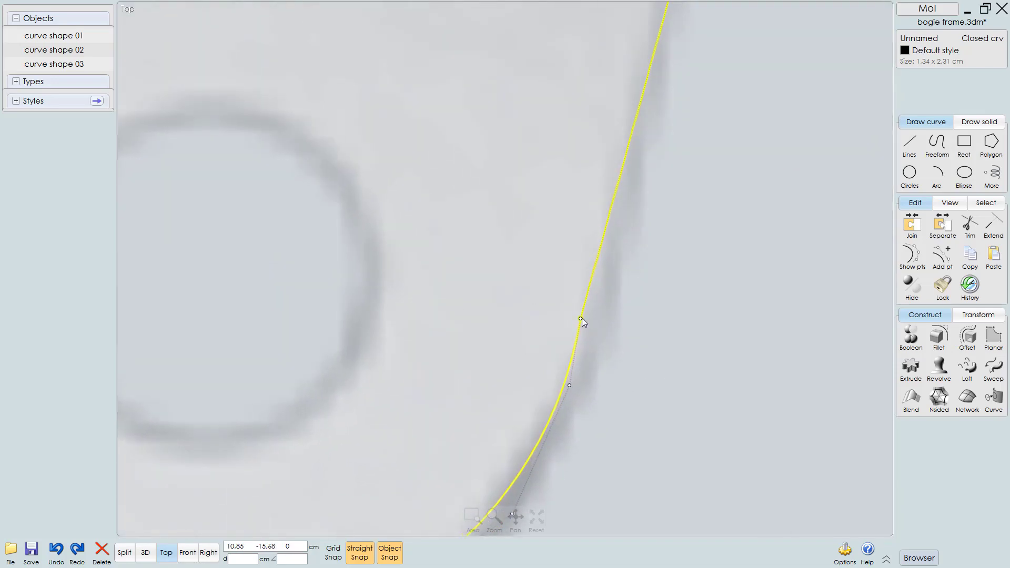
click(581, 319)
key(Escape)
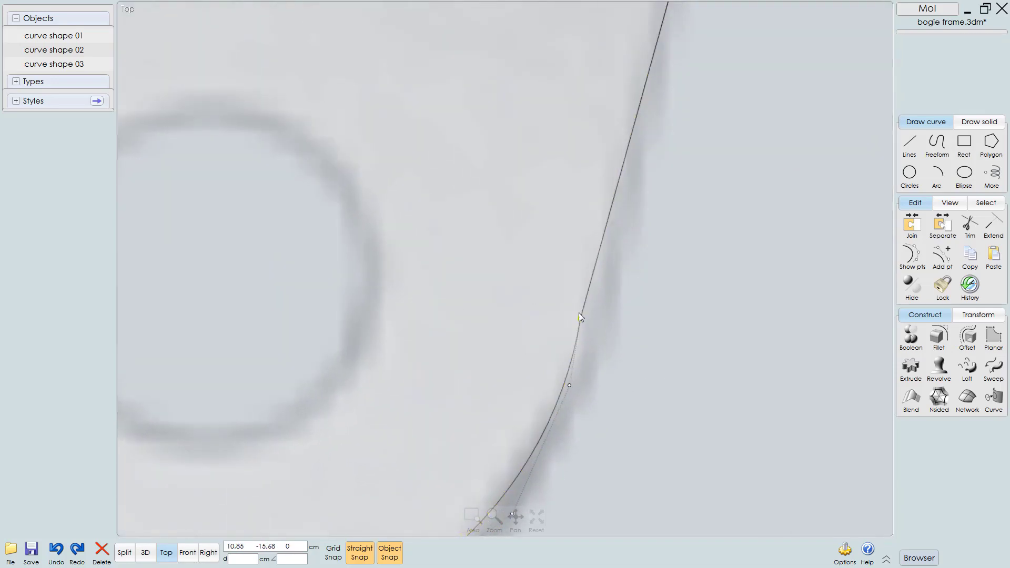
drag(581, 319, 593, 319)
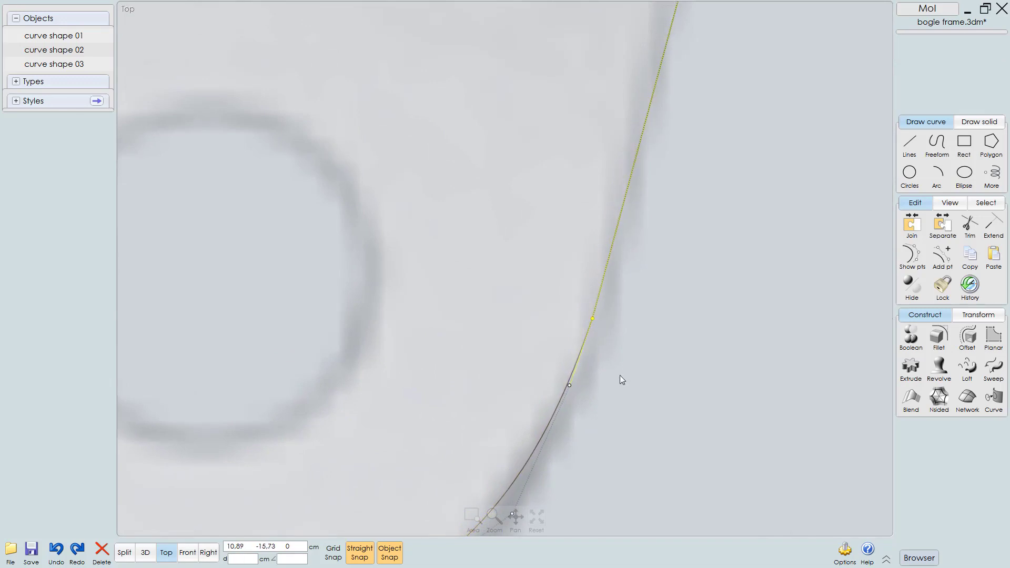
Step: Examine how closely the outline follows the reference around the rounded end and the left-hand junction
scroll(611, 402, down, 3)
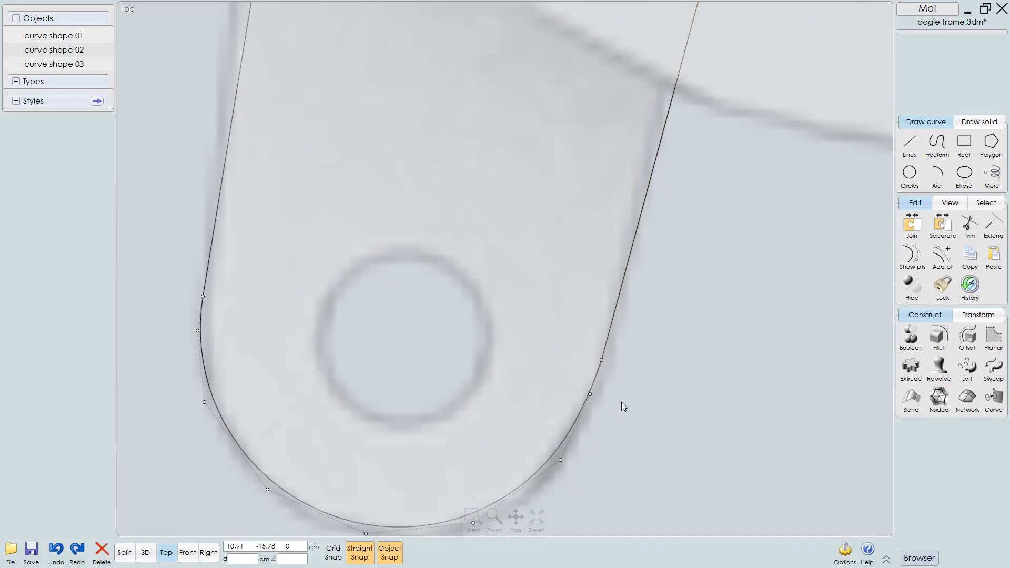
scroll(613, 392, up, 1)
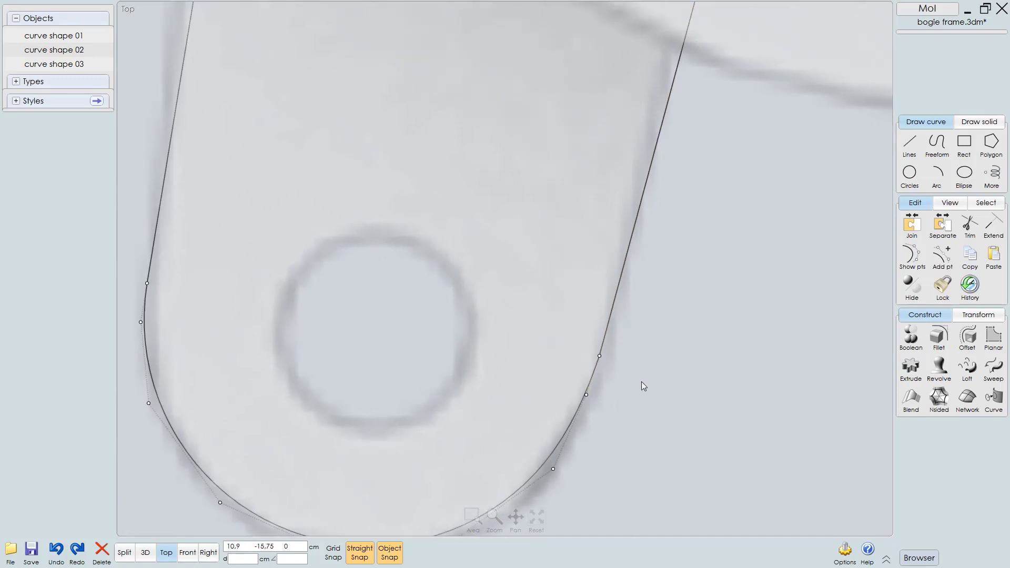
scroll(614, 402, down, 3)
scroll(585, 432, up, 1)
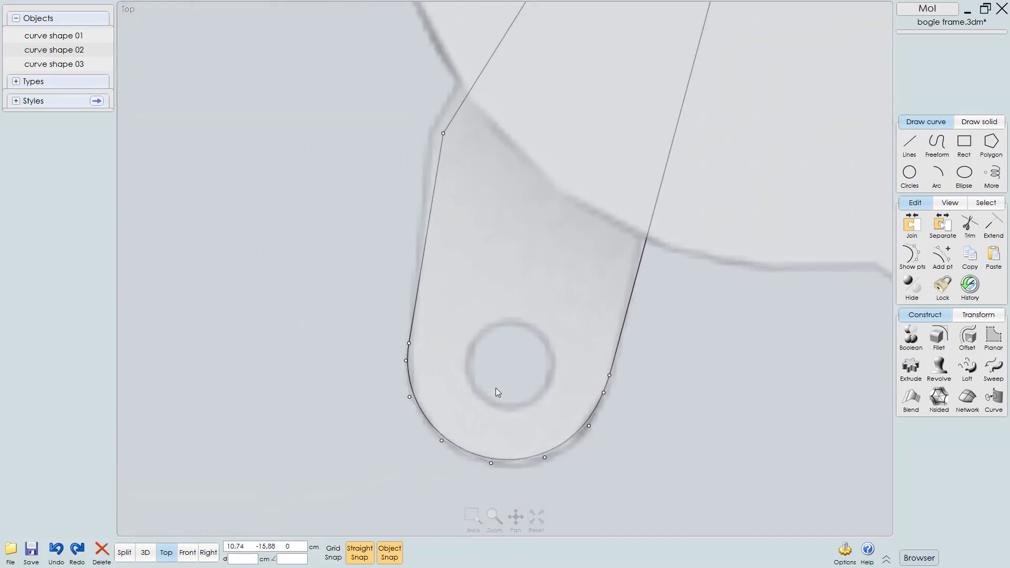
scroll(497, 392, up, 5)
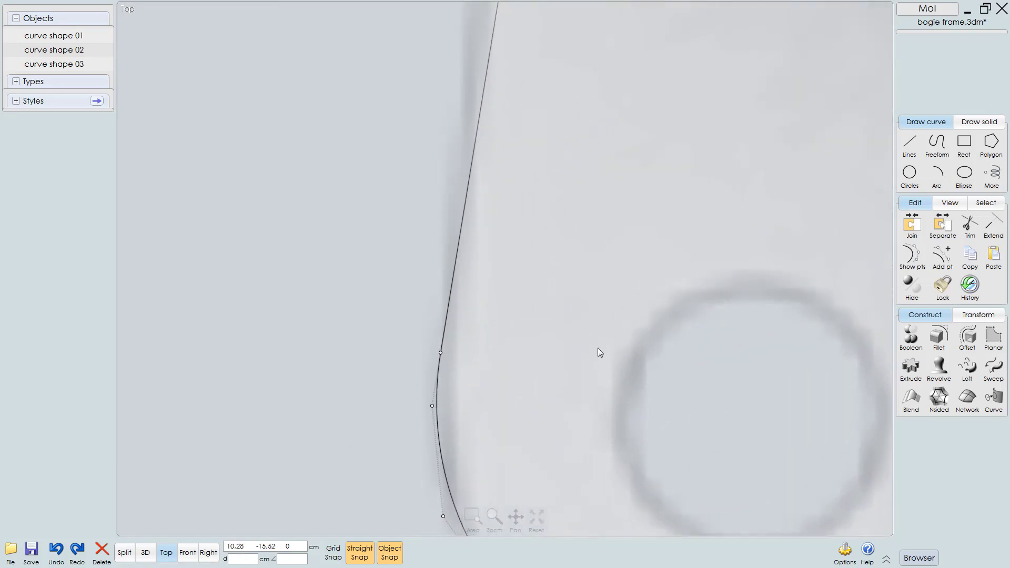
scroll(481, 368, up, 3)
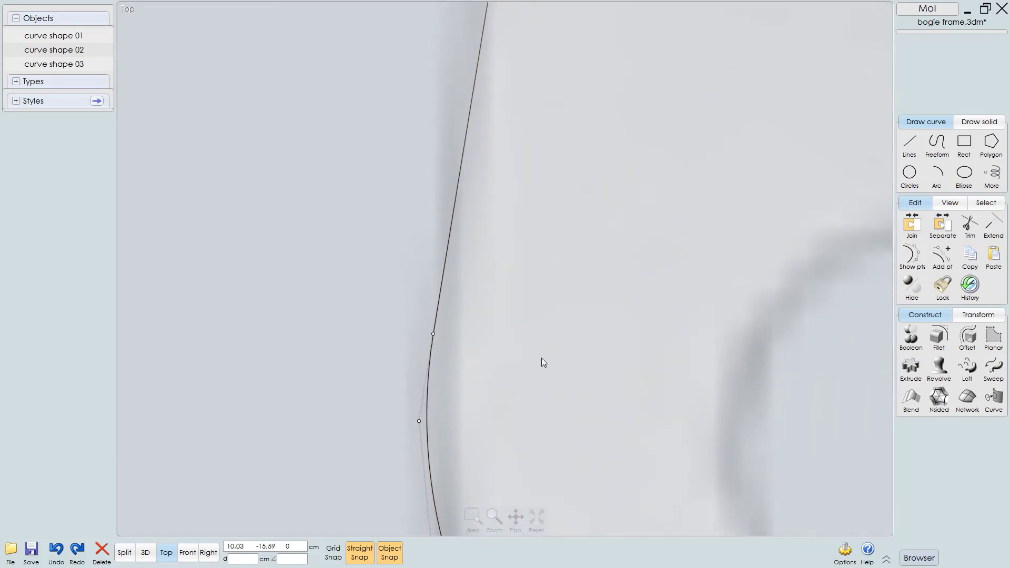
scroll(418, 468, down, 5)
scroll(447, 360, up, 1)
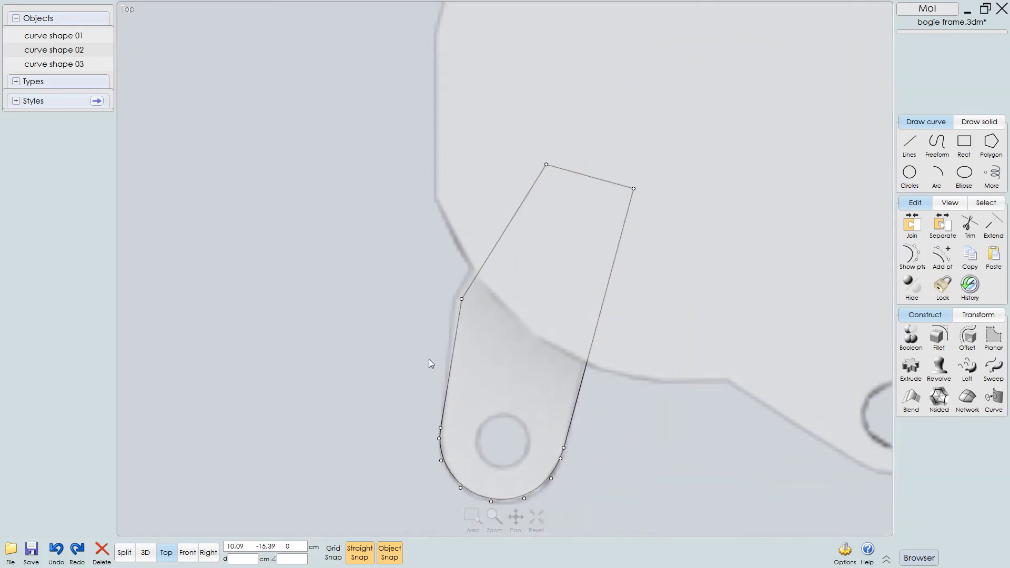
Step: Fillet the outline's left corner next to the frame edge with a circular 0.5 cm radius
click(471, 315)
key(f)
click(469, 286)
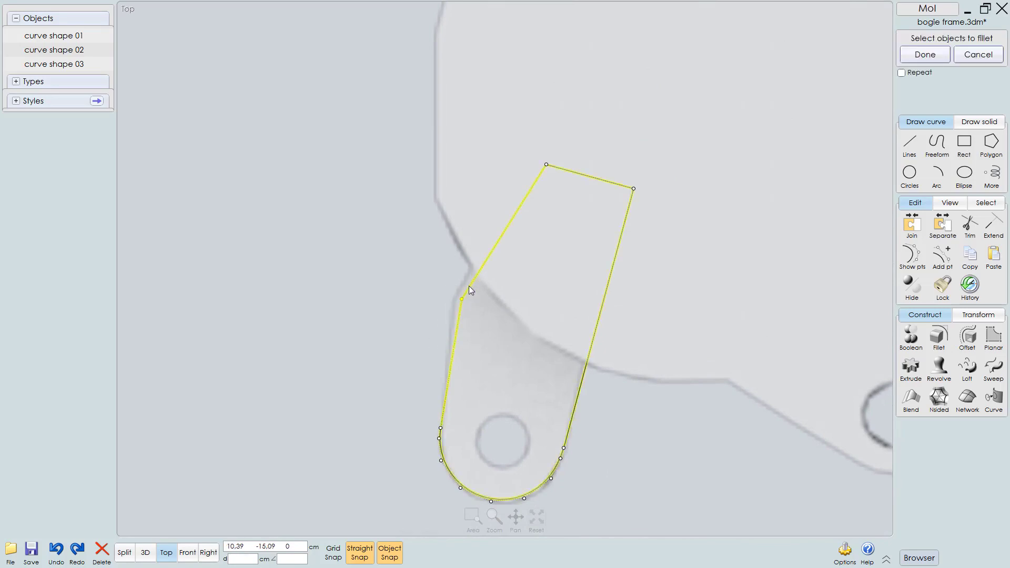
right_click(452, 289)
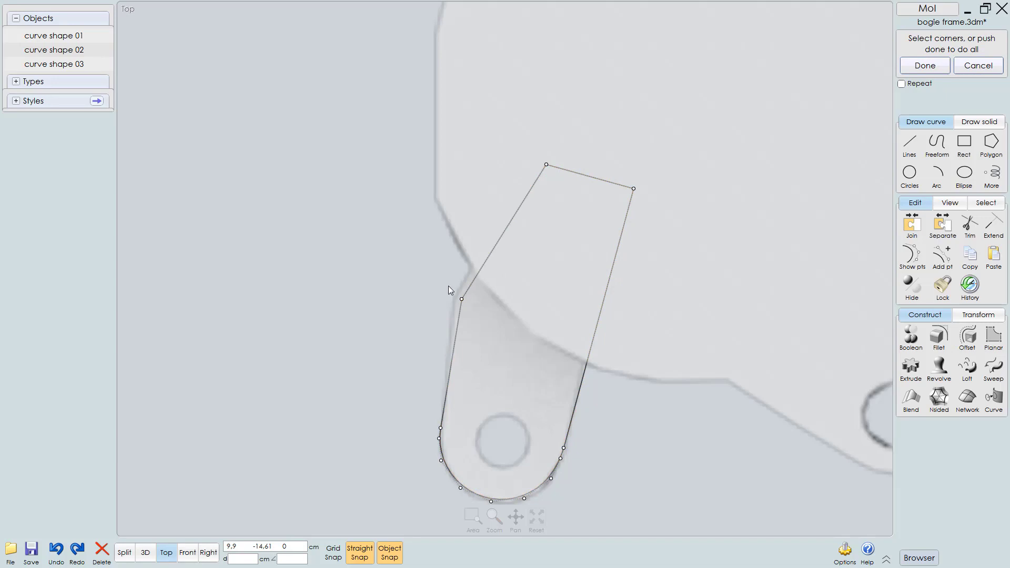
right_click(474, 353)
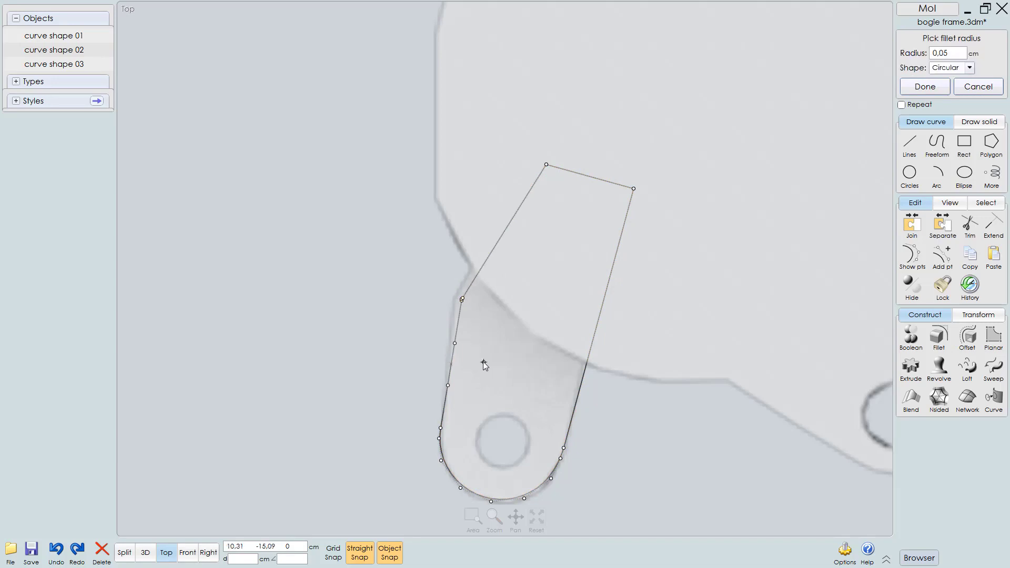
text(1)
text(0,5)
scroll(613, 452, up, 2)
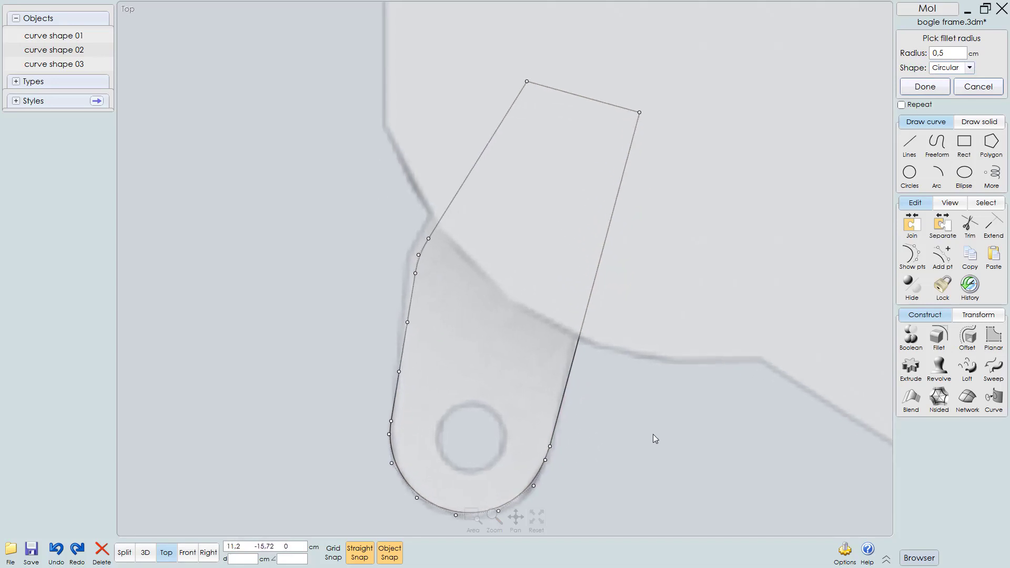
right_click(628, 416)
Step: Turn off the control points, select the lug outline, and view it in the Right view with the frame solids shown again
click(573, 362)
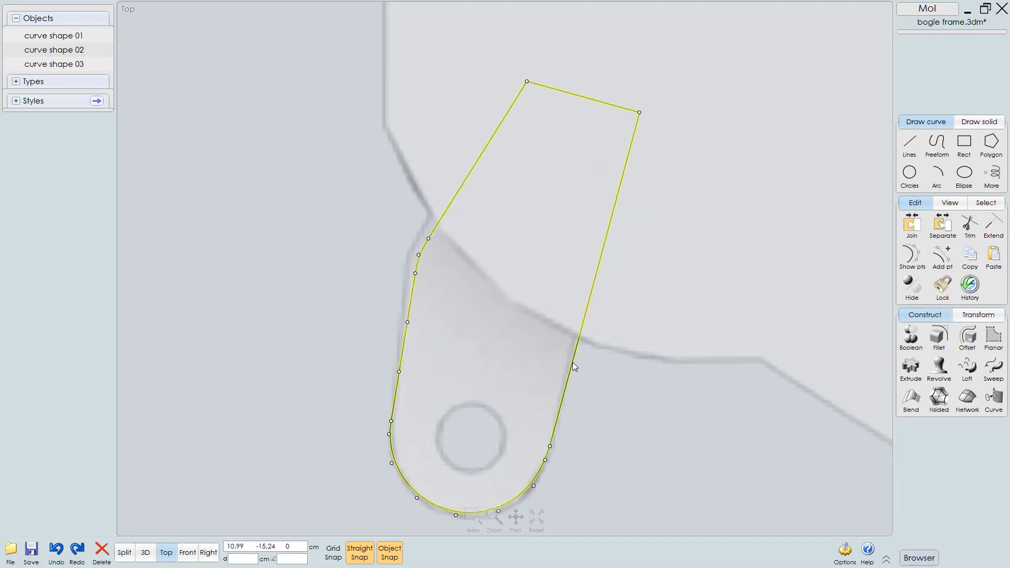
click(833, 292)
click(573, 358)
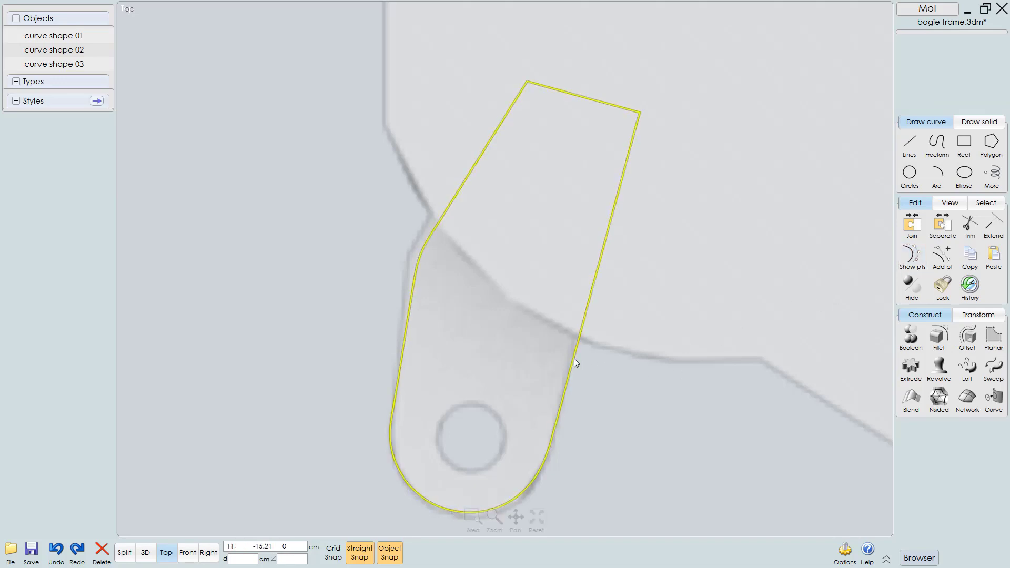
key(4)
scroll(451, 361, down, 2)
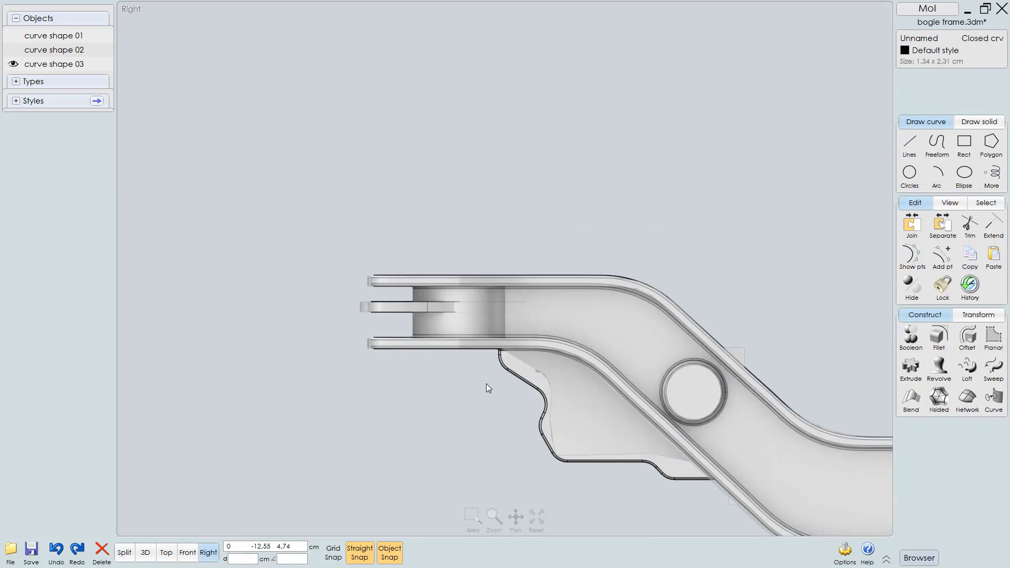
Step: Select the two closed lug outlines along the middle lug's edge in the Right view and hide them in the 3D view
scroll(421, 311, up, 2)
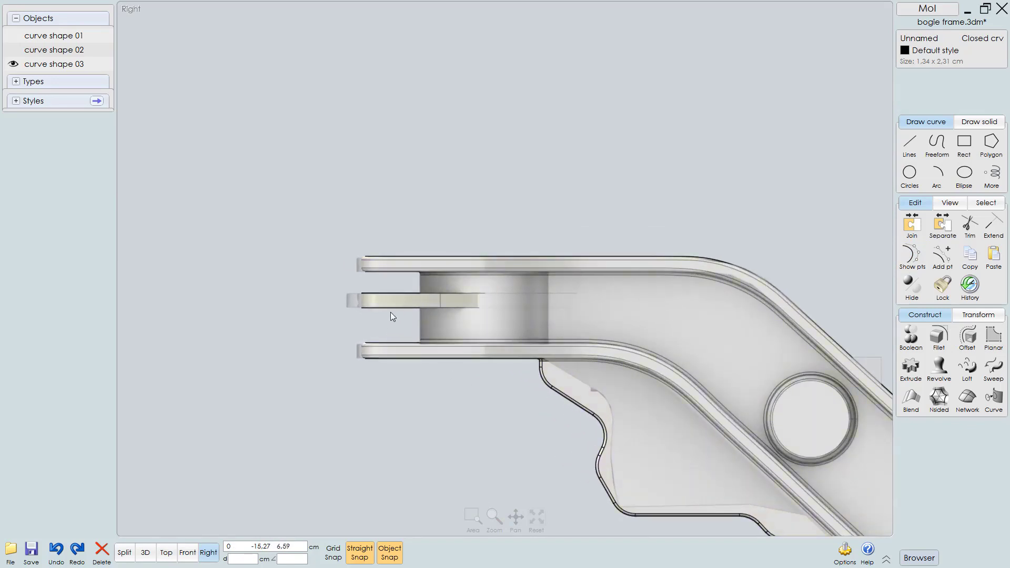
click(504, 297)
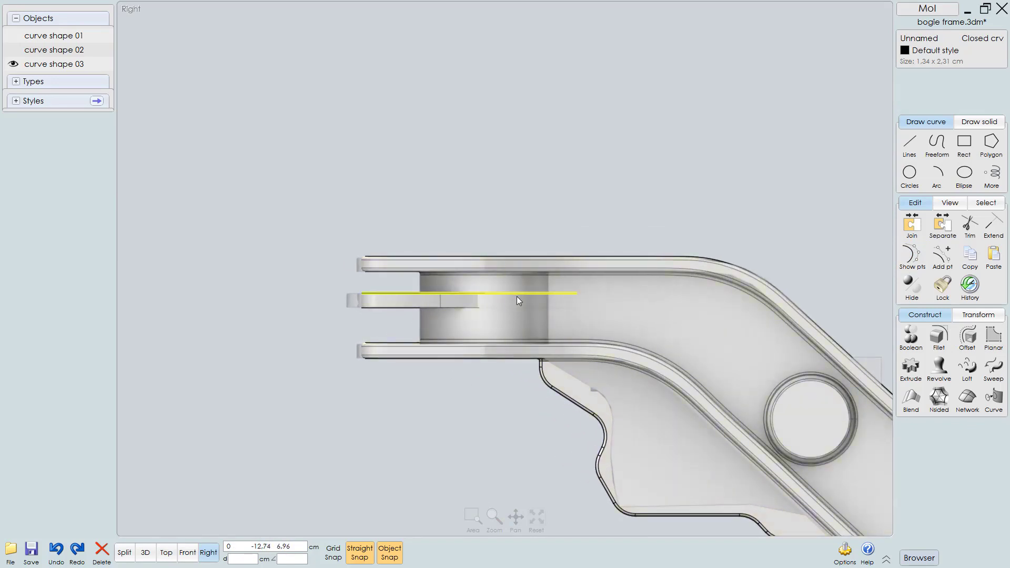
click(517, 296)
scroll(415, 311, up, 5)
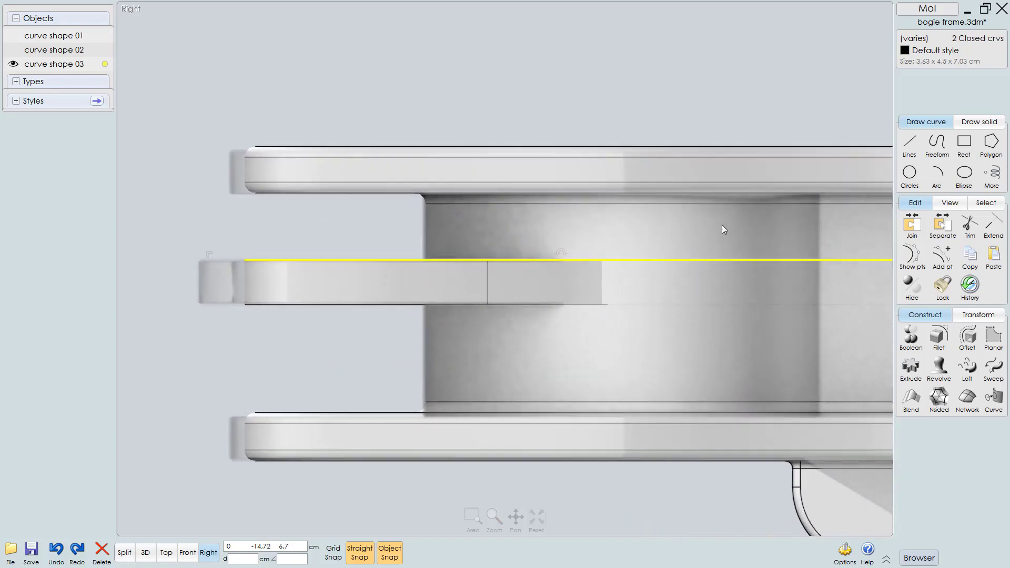
scroll(678, 267, down, 3)
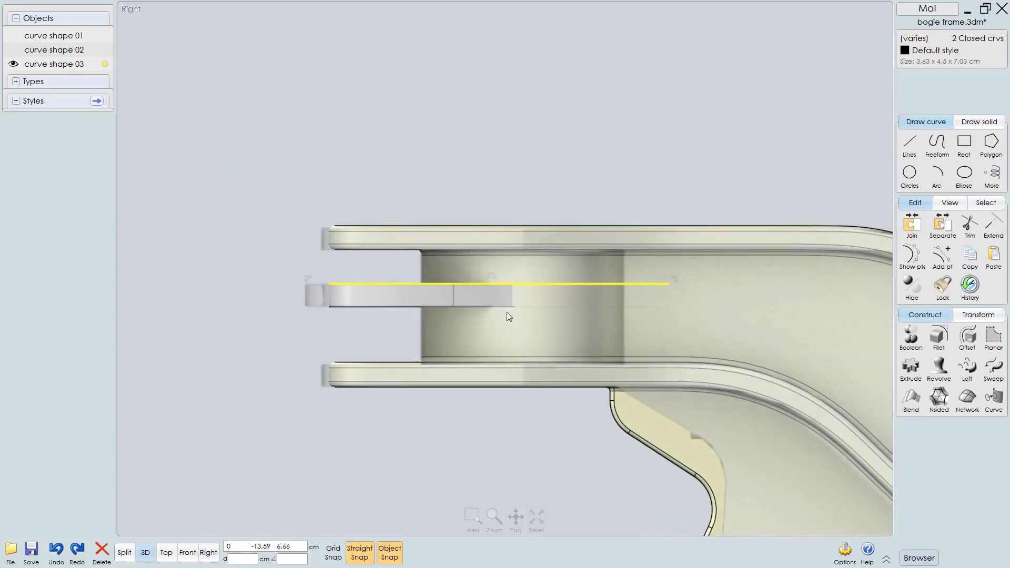
click(914, 289)
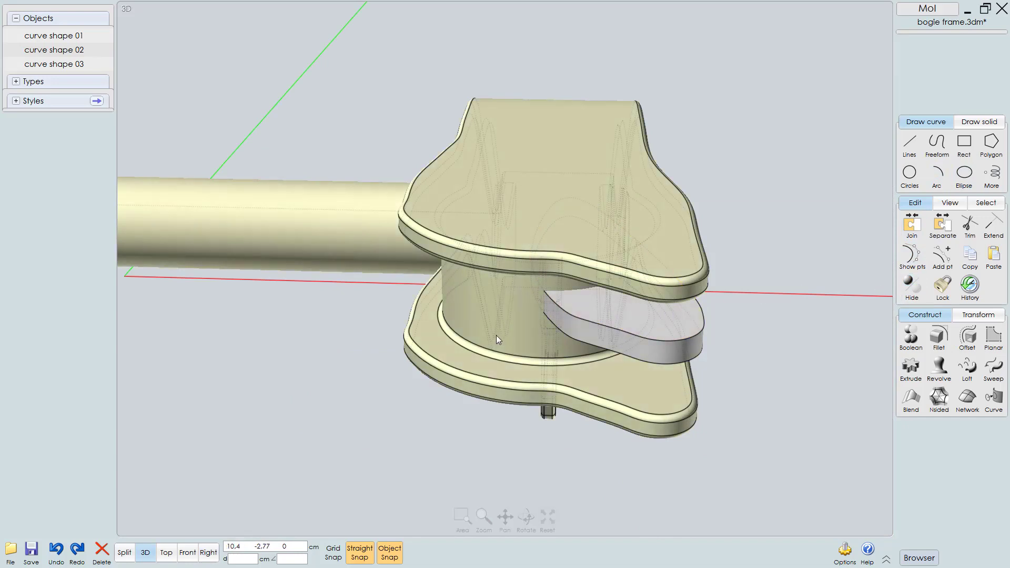
Step: Show the hidden construction curves, compare them with the frame solids from several angles, and hide them again
right_click(910, 282)
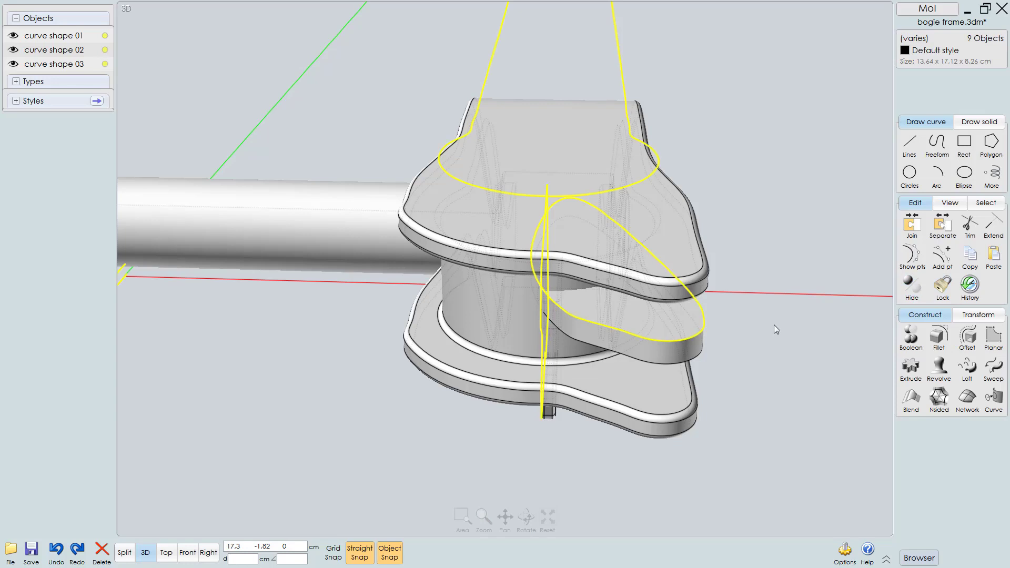
scroll(713, 351, down, 5)
scroll(712, 352, up, 5)
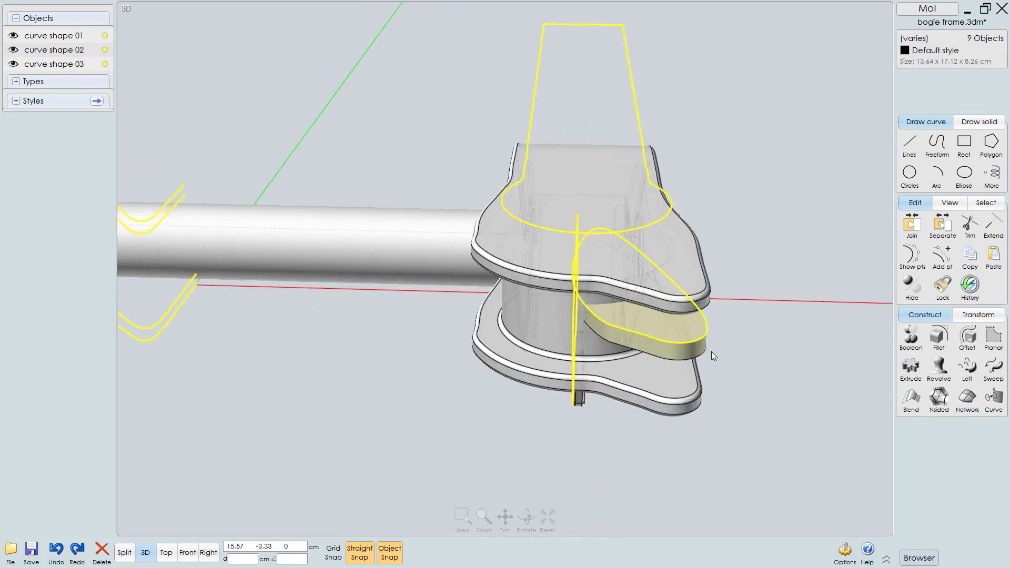
click(76, 550)
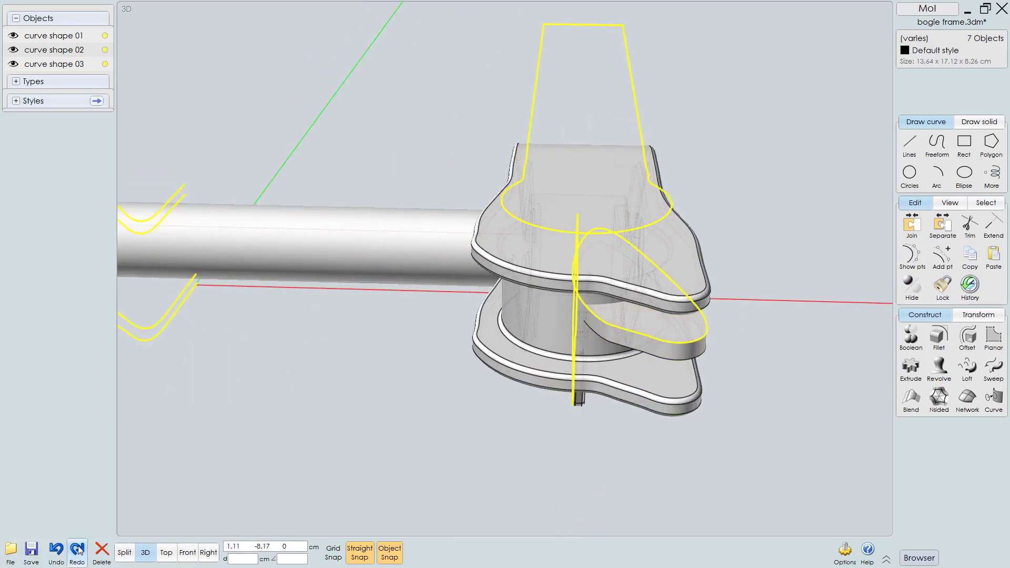
double_click(911, 284)
right_drag(551, 293, 522, 295)
scroll(481, 286, up, 3)
scroll(482, 287, down, 3)
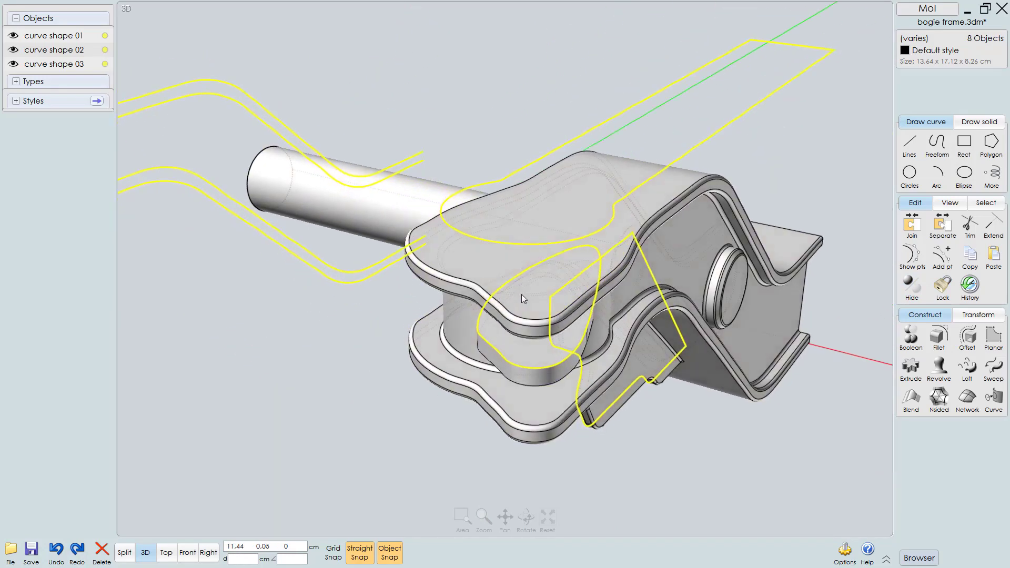
click(911, 287)
mouse_move(676, 314)
right_down()
mouse_move(647, 314)
mouse_move(668, 317)
right_up()
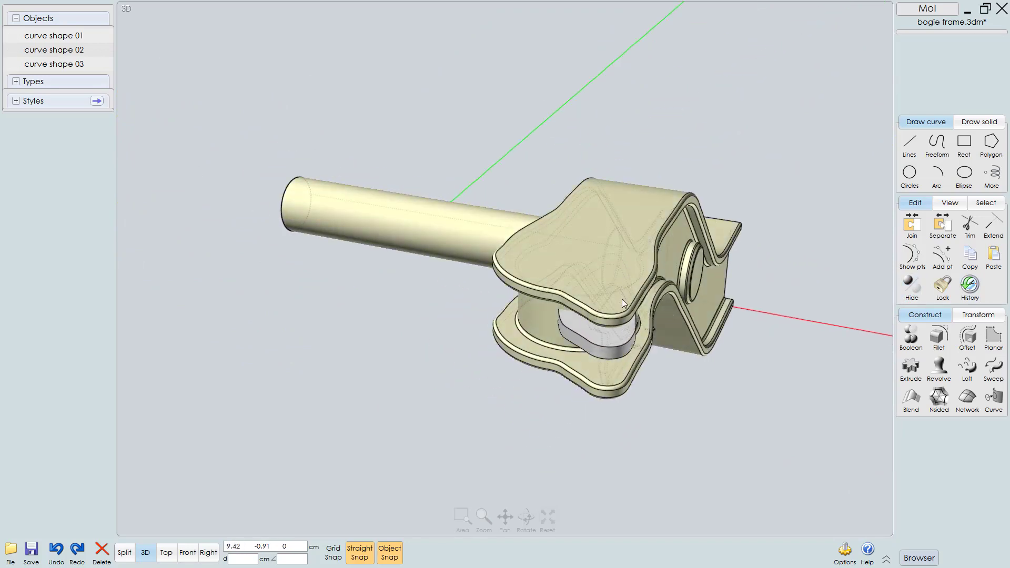
Step: Start a polyline in the Top view at the pierced lug's upper-left corner, aligned to its left edge, and run it inside the frame plate
key(t)
right_drag(543, 343, 579, 350)
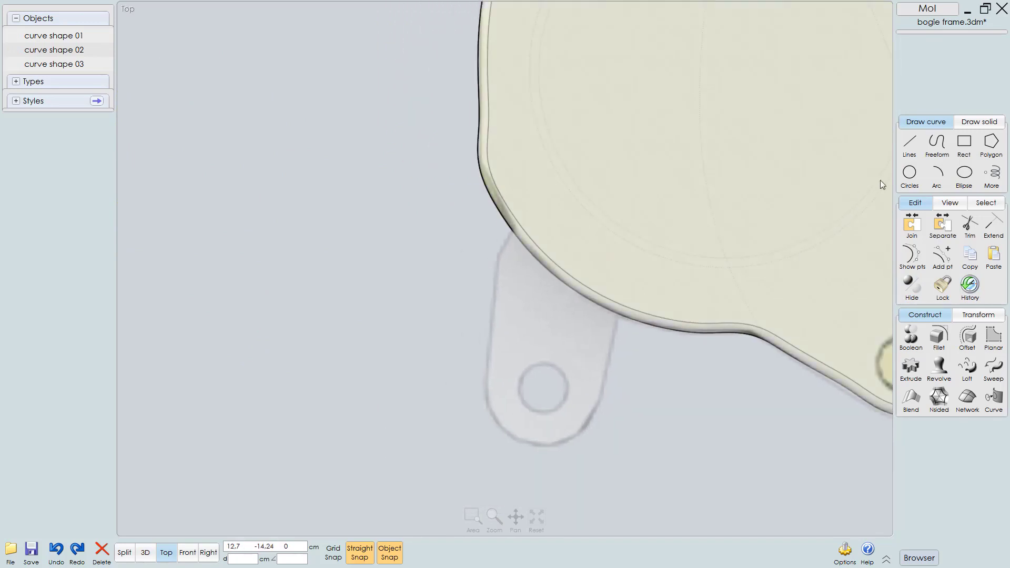
click(910, 145)
scroll(513, 255, up, 2)
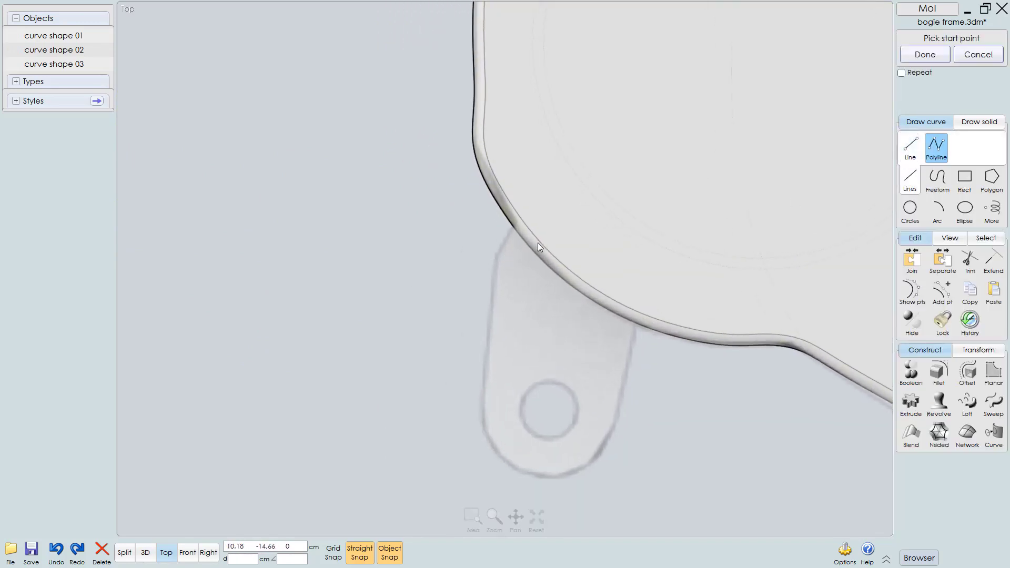
click(483, 393)
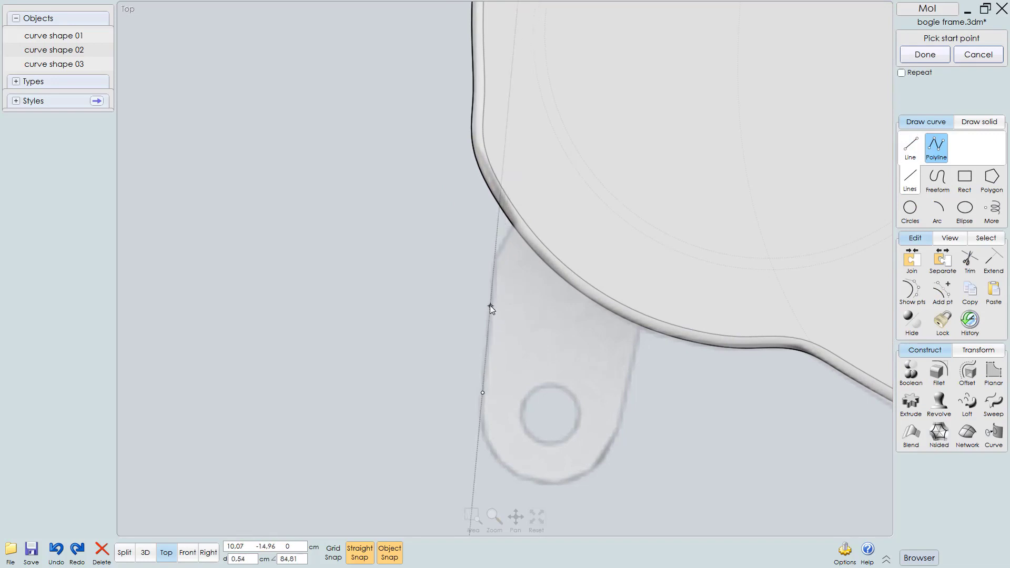
click(494, 254)
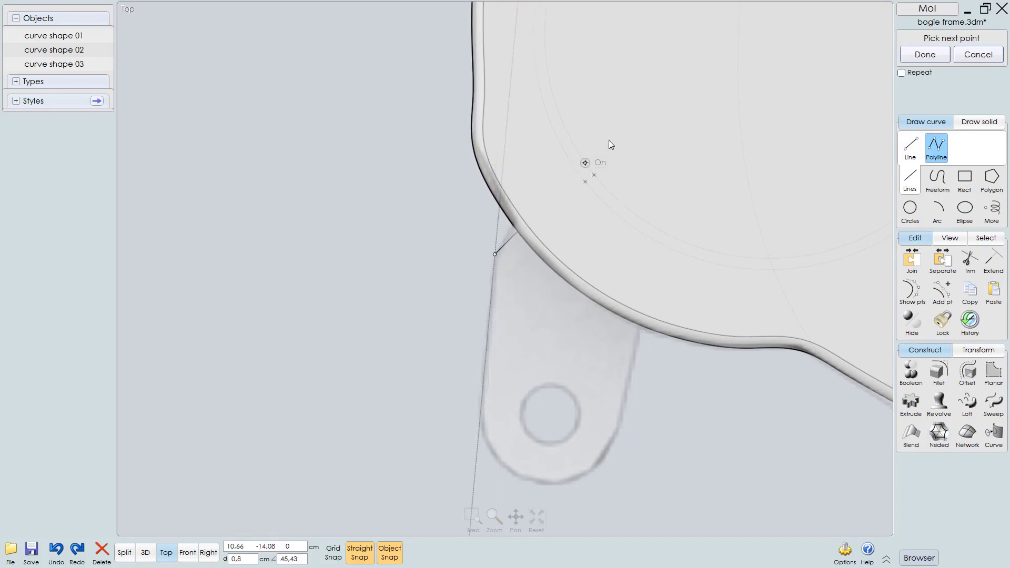
click(641, 90)
Step: Continue the polyline down the lug's right edge past its rounded end, across to the left edge line, and close it
click(634, 360)
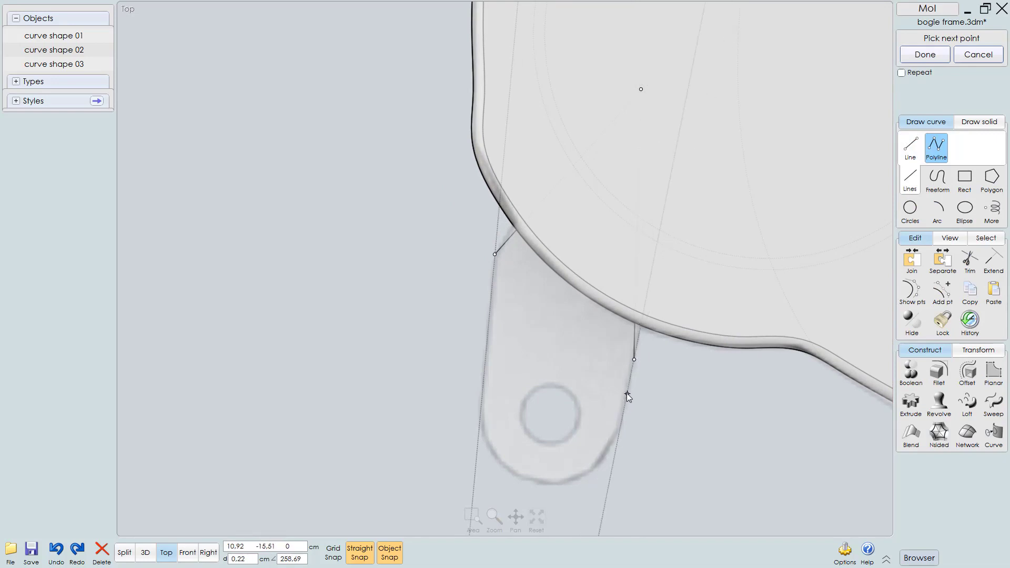
key(BackSpace)
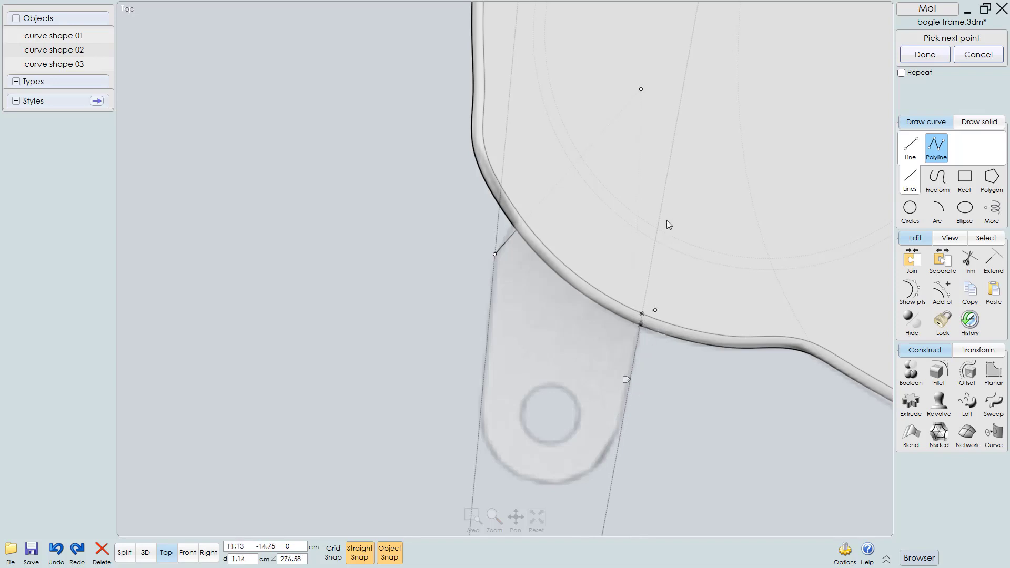
click(670, 159)
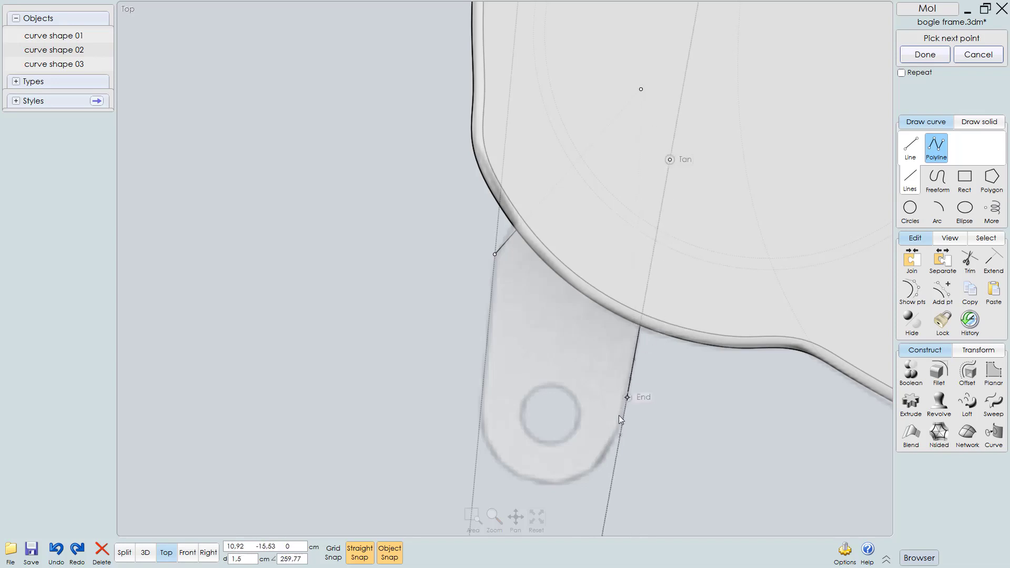
click(606, 516)
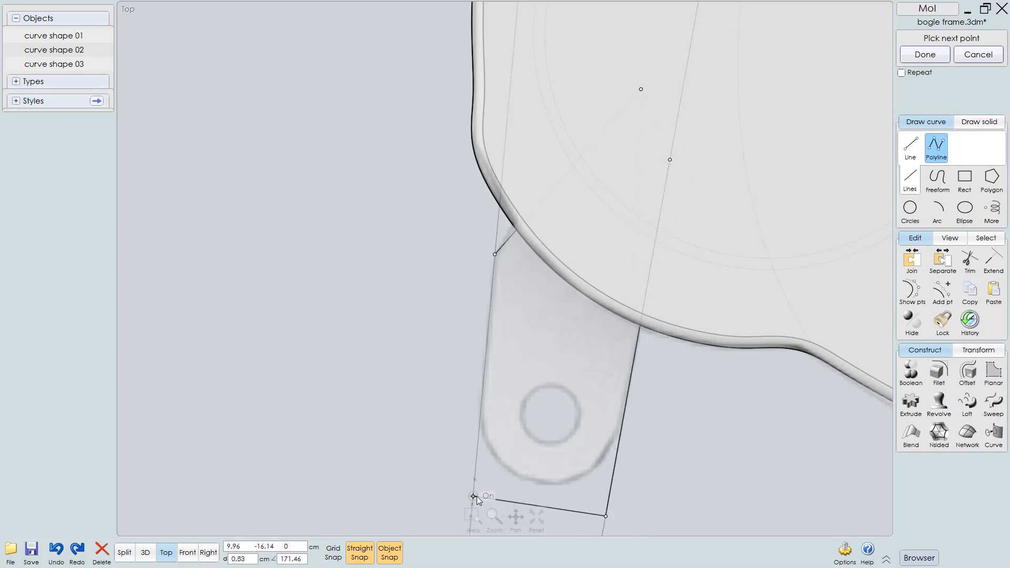
click(474, 496)
click(508, 252)
right_click(498, 255)
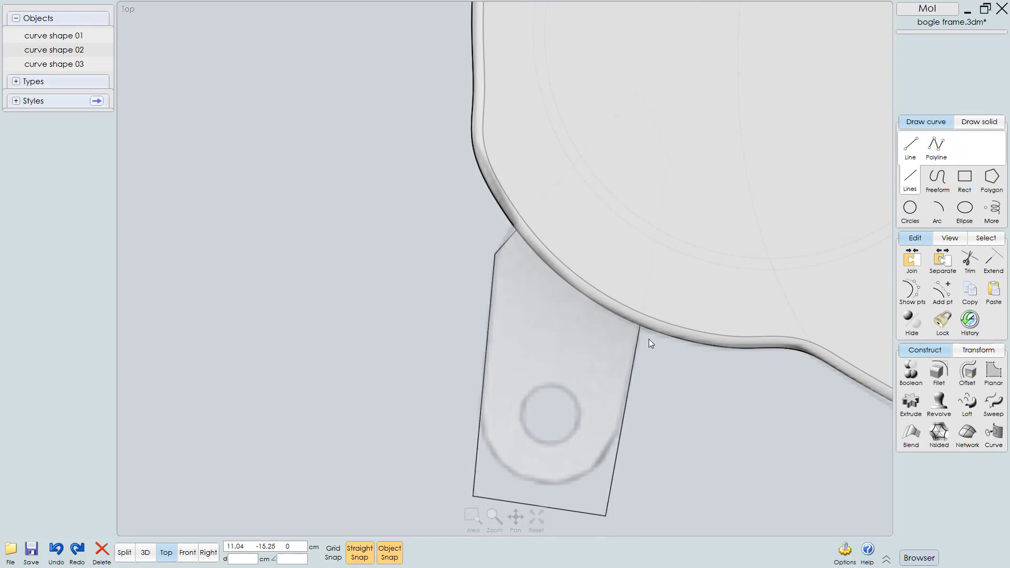
Step: Draw a tangent arc of about 0.44 cm radius between the outline's two long sides, keeping the lower piece around the rounded end
right_drag(637, 411, 640, 330)
click(602, 389)
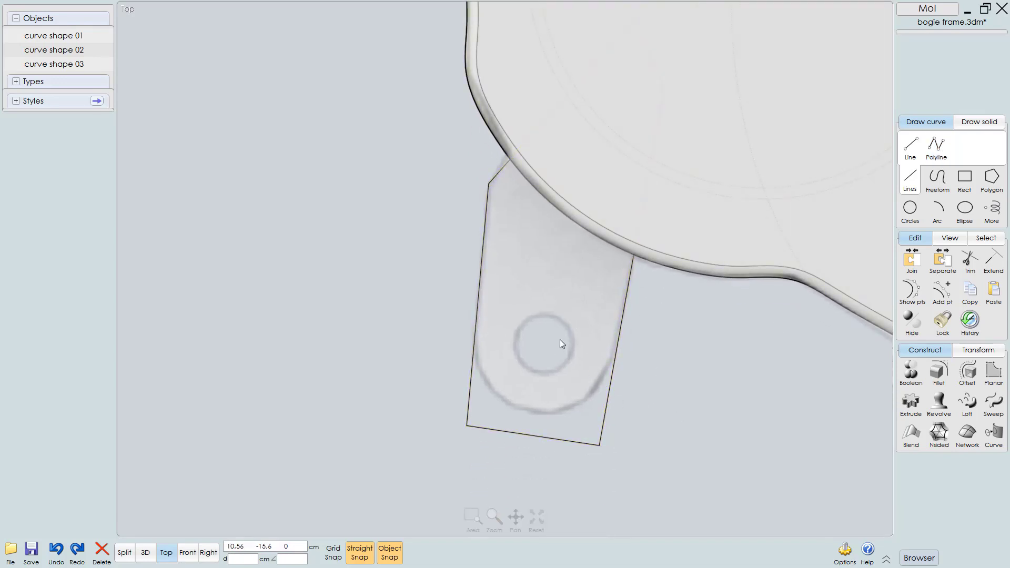
click(479, 319)
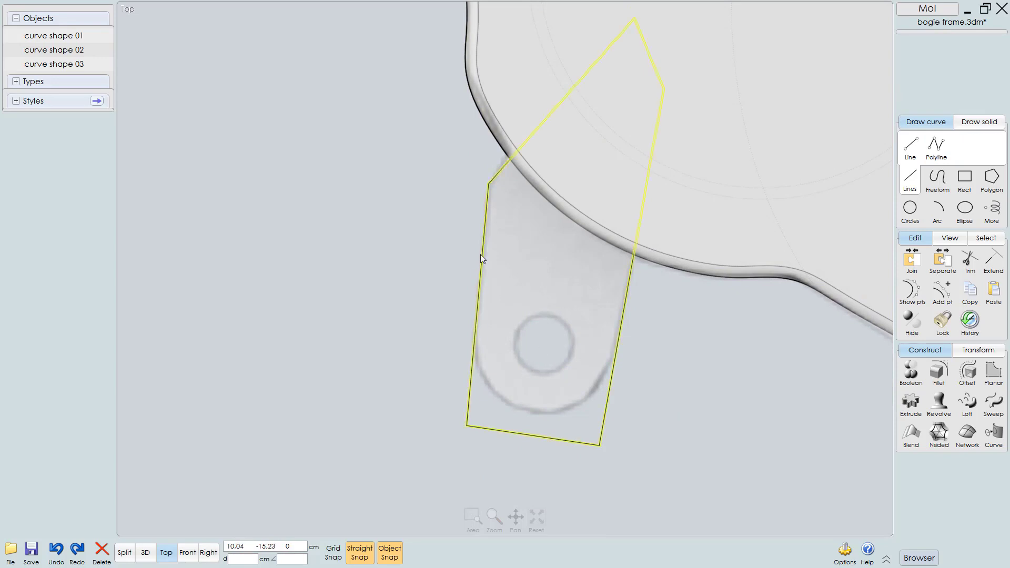
click(605, 351)
click(826, 254)
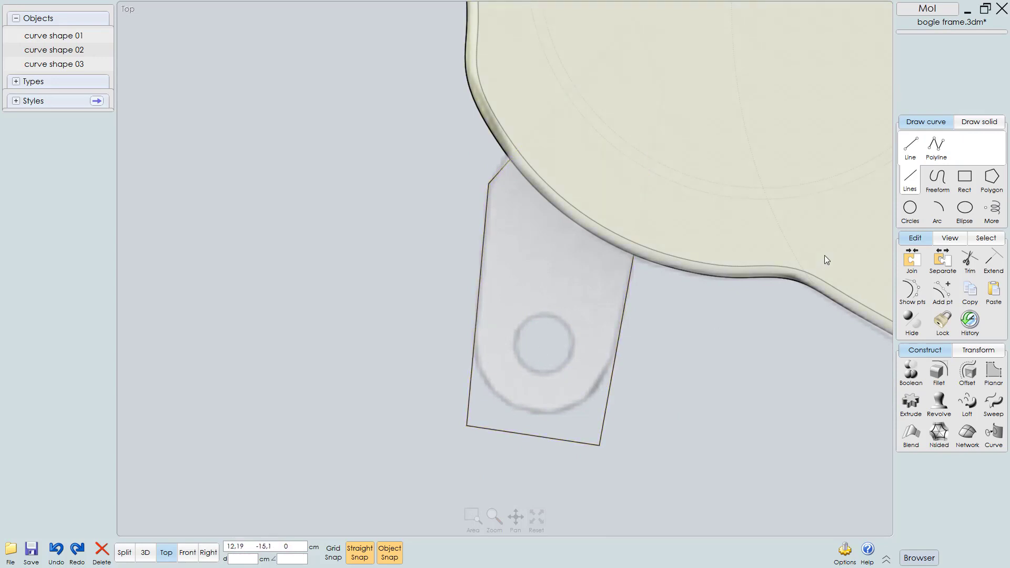
click(937, 213)
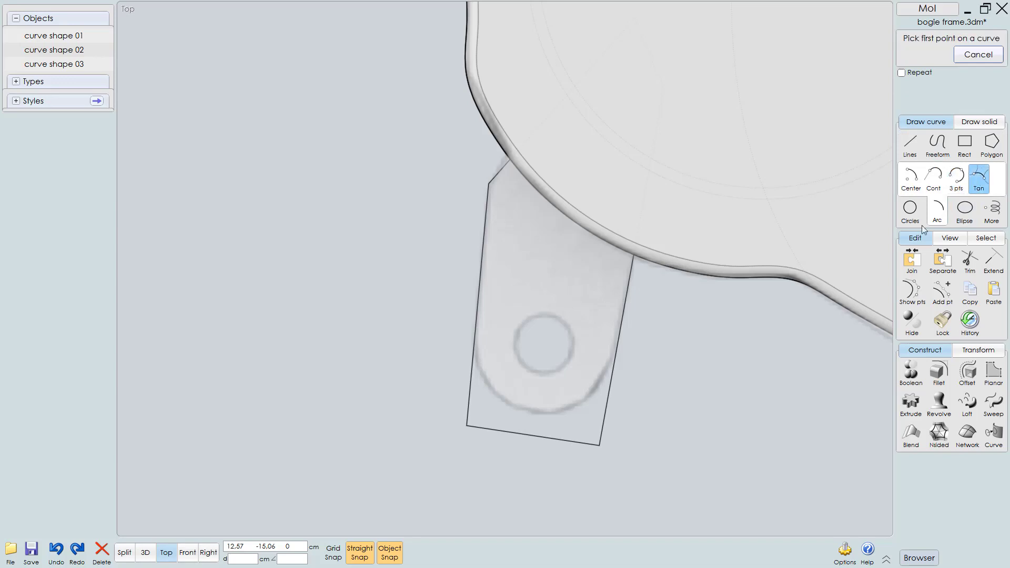
click(476, 329)
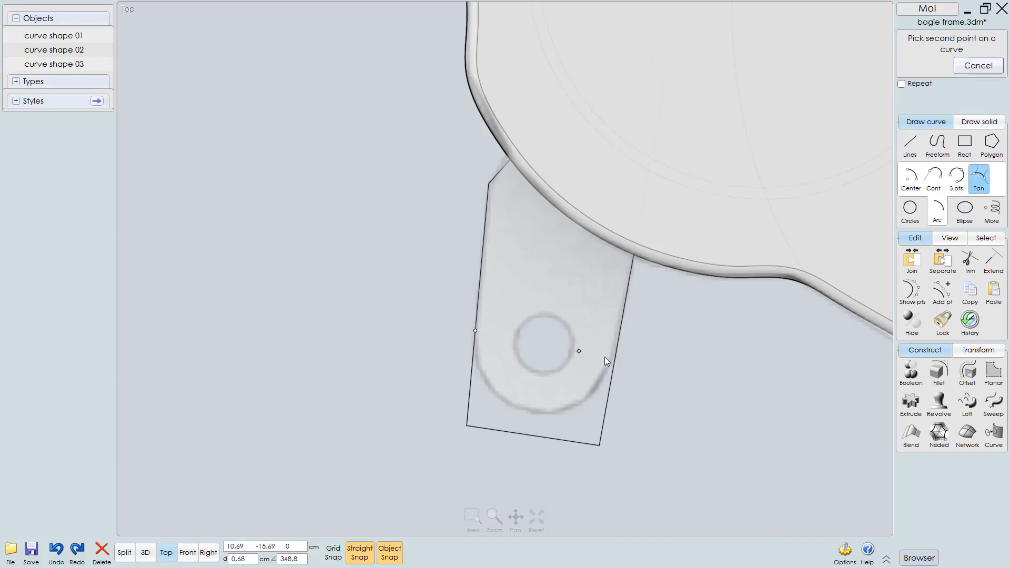
click(606, 363)
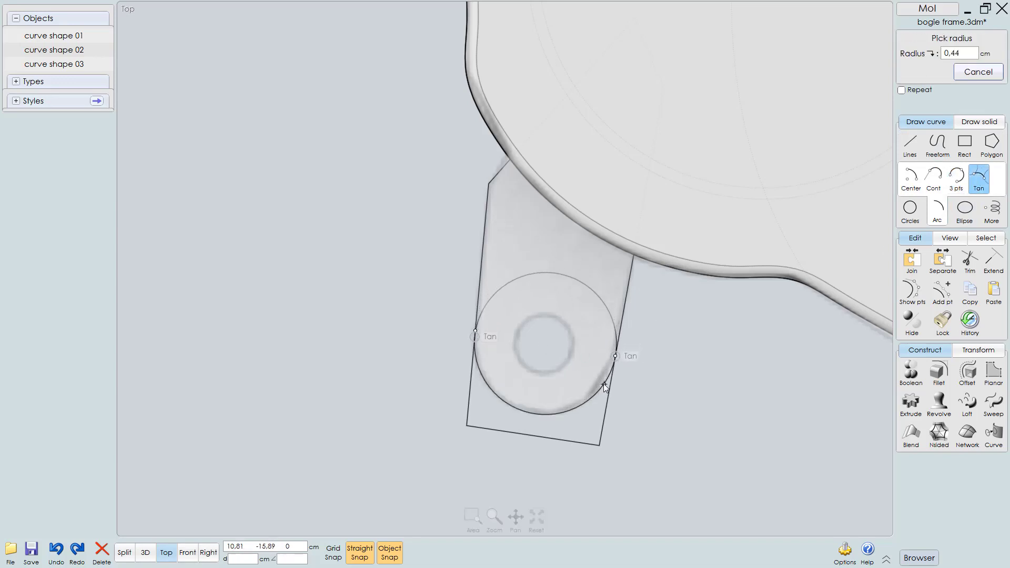
click(604, 387)
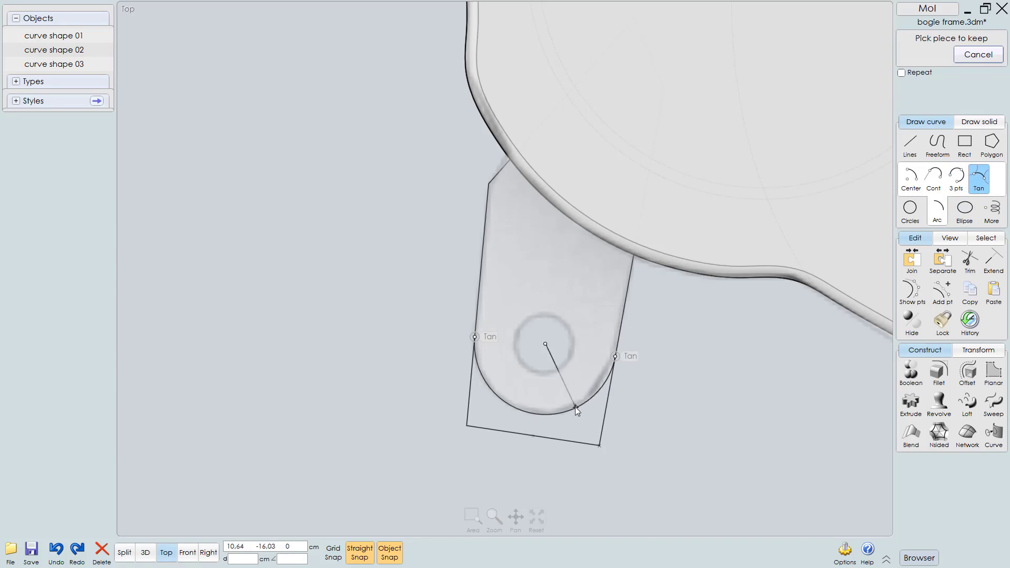
click(576, 406)
Step: Trim the outline and arc against each other and delete the squared-off piece below the arc
drag(674, 337, 583, 416)
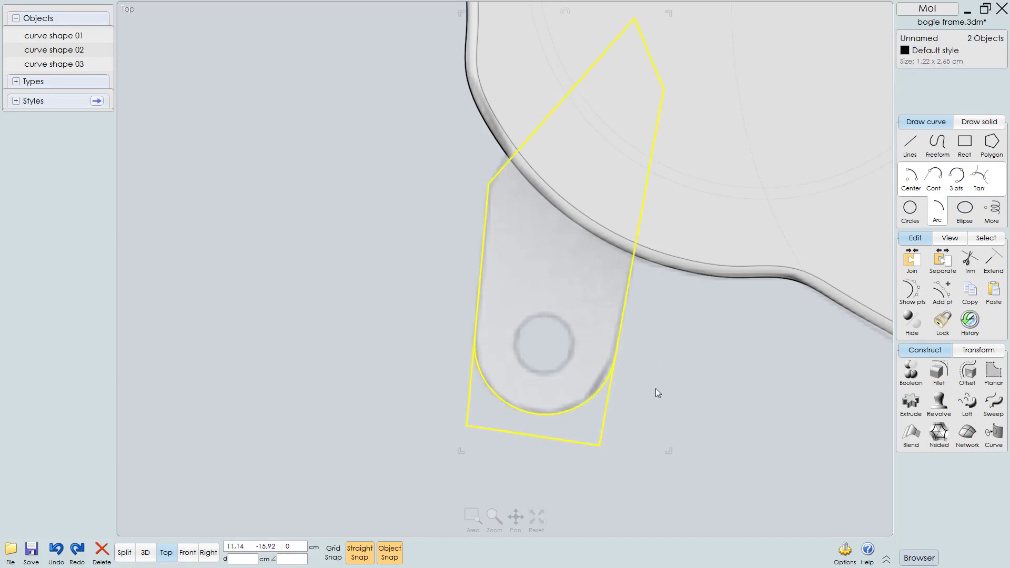
key(t)
key(Return)
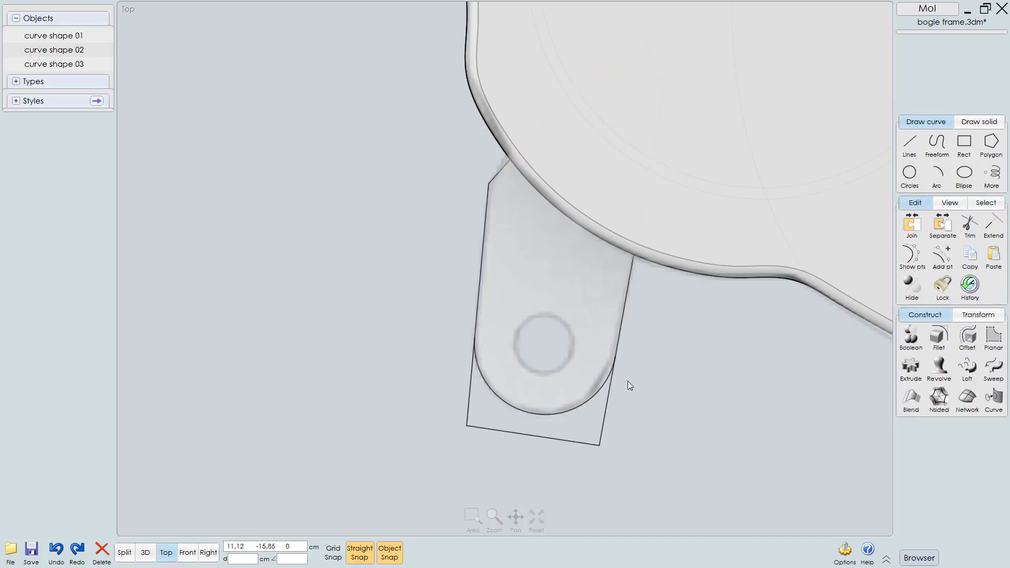
click(600, 426)
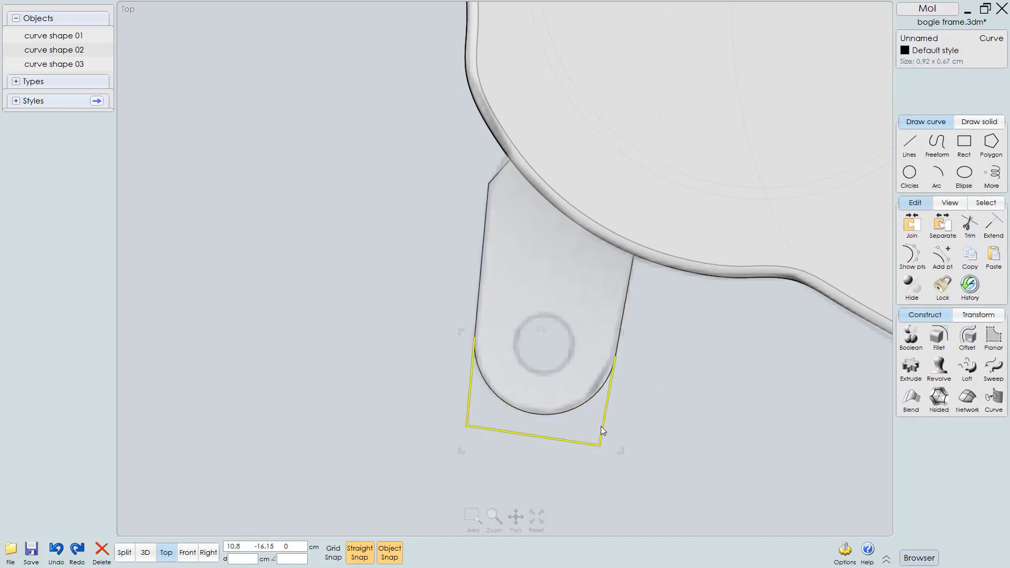
key(Delete)
Step: Join the arc and the remaining outline into one closed curve
drag(659, 358, 538, 416)
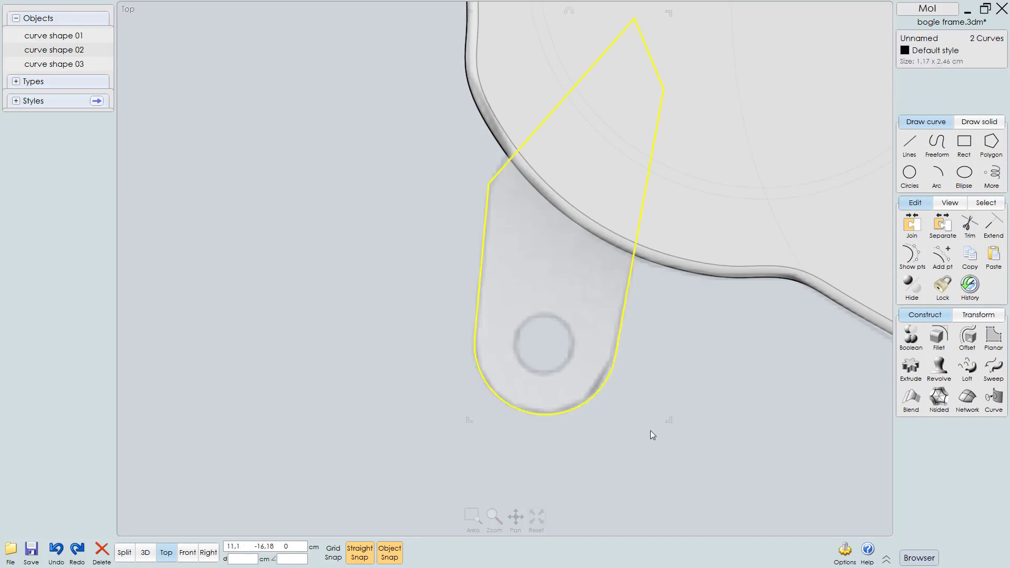
key(ctrl+j)
scroll(616, 413, down, 2)
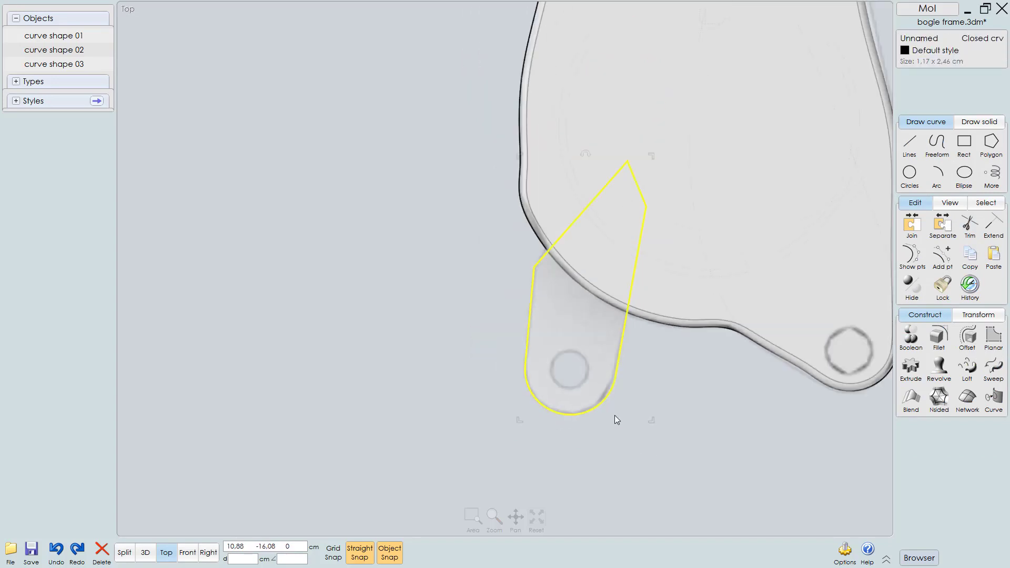
Step: Fillet the outline's upper-left corner beside the frame with a circular 0.5 cm radius and select the outline in the 3D view
key(f)
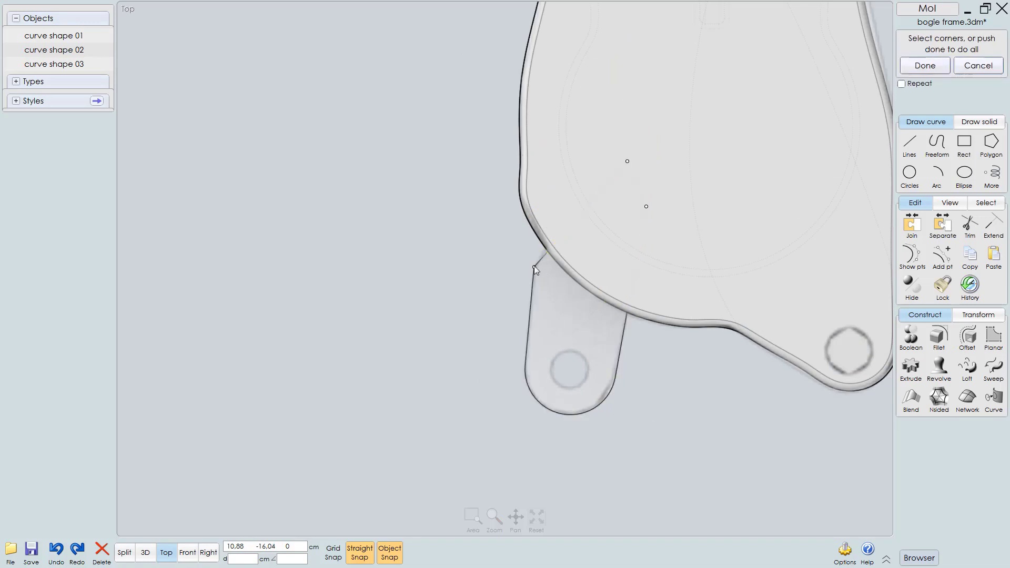
click(534, 267)
right_click(578, 349)
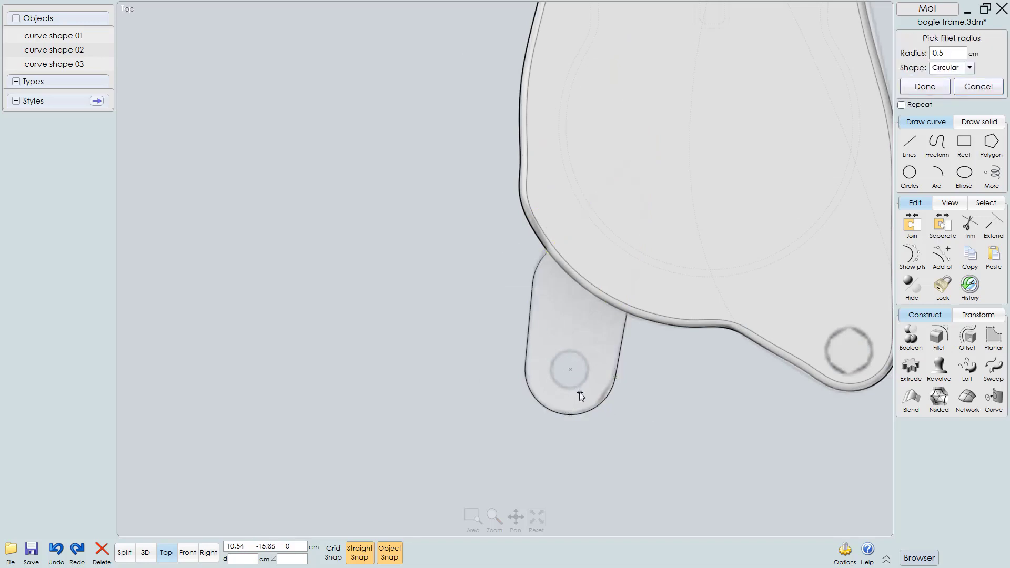
key(3)
right_drag(601, 294, 573, 328)
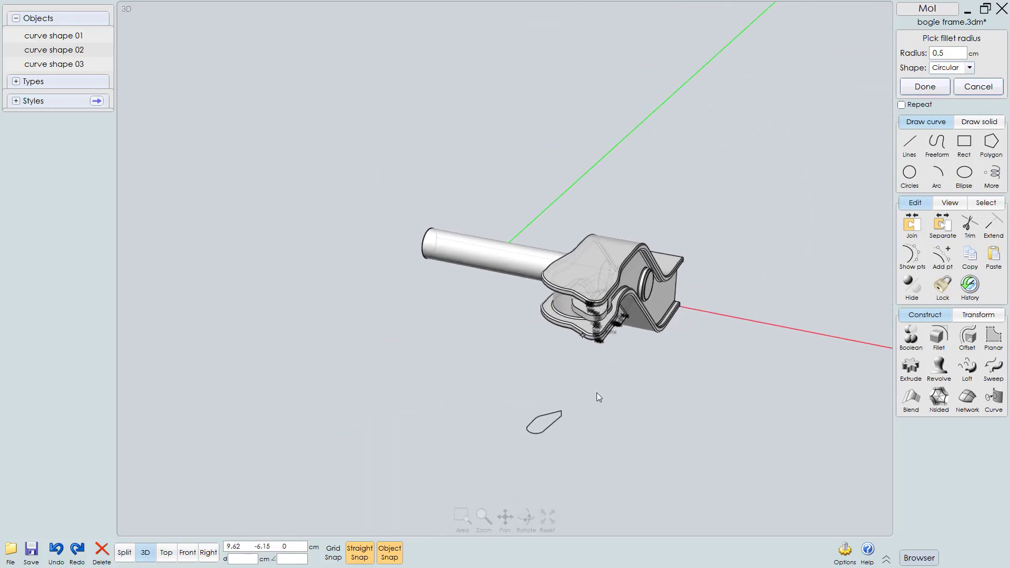
right_click(638, 393)
click(526, 432)
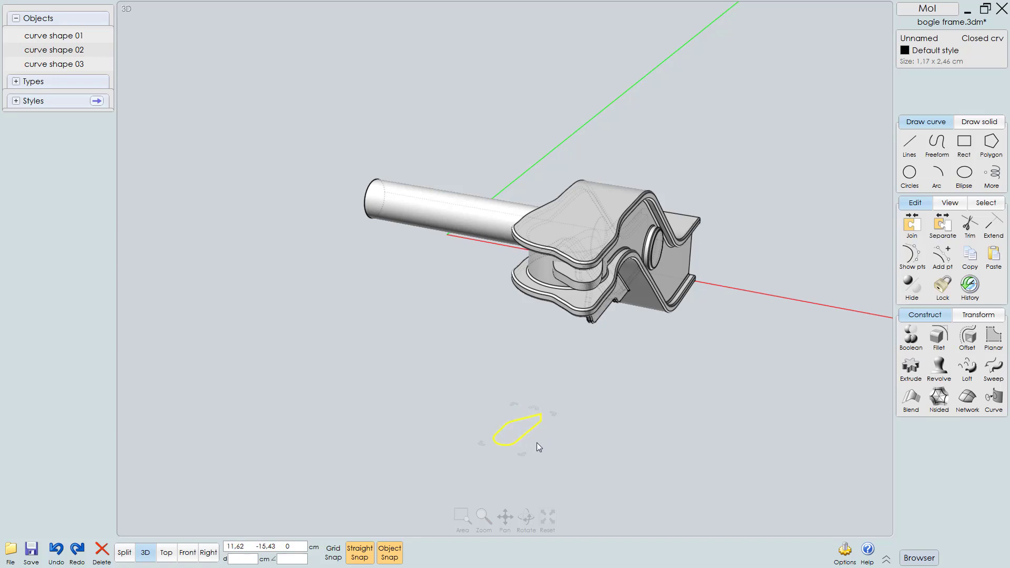
Step: Move the closed lug outline vertically until it is level with the top face of the existing lug
drag(527, 428, 527, 302)
key(F8)
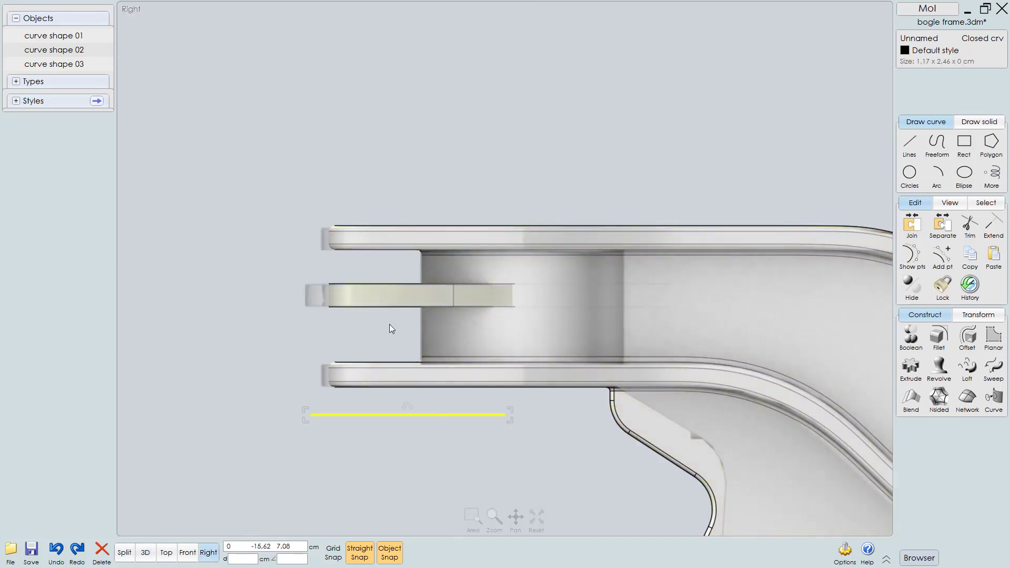
scroll(378, 401, up, 2)
drag(389, 422, 383, 224)
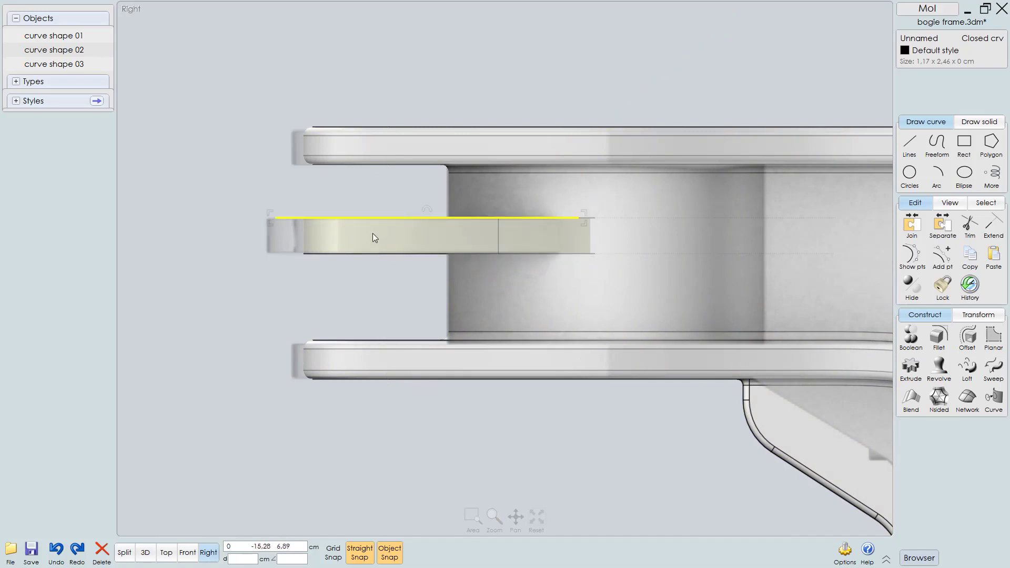
scroll(373, 232, up, 2)
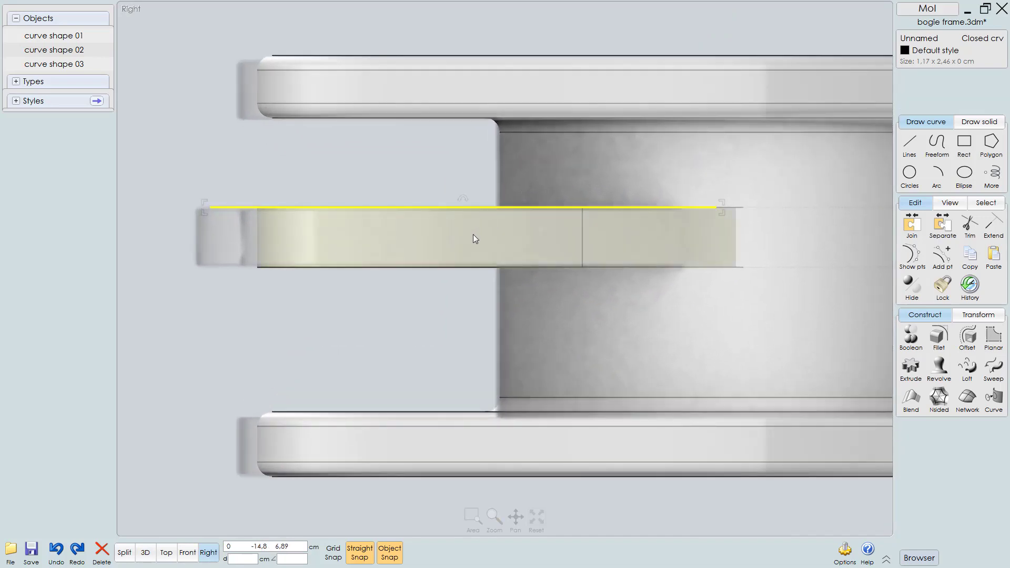
Step: Extrude the outline -0.29 cm with capped ends, down to the underside of the existing lug
right_click(473, 235)
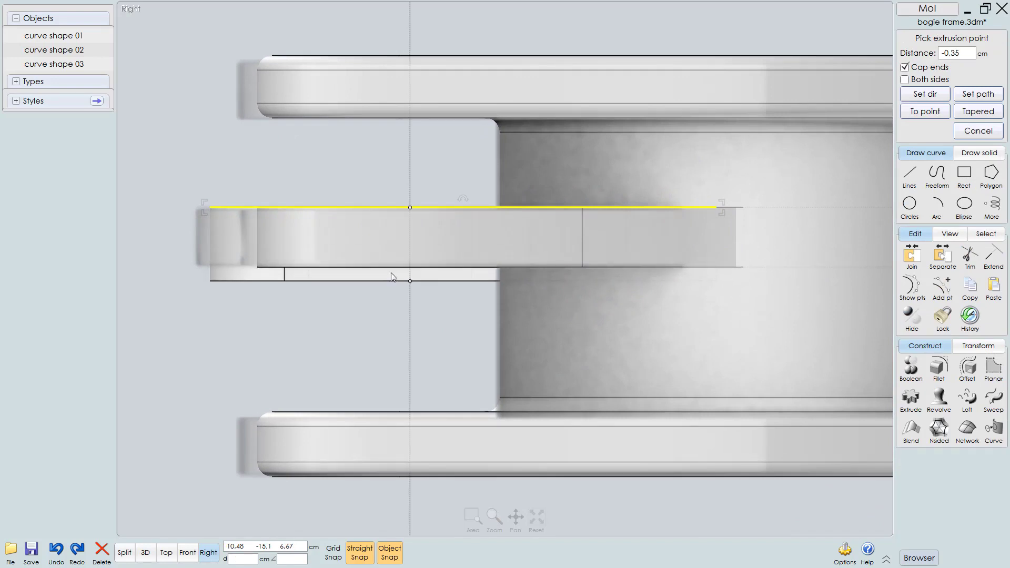
scroll(421, 271, up, 3)
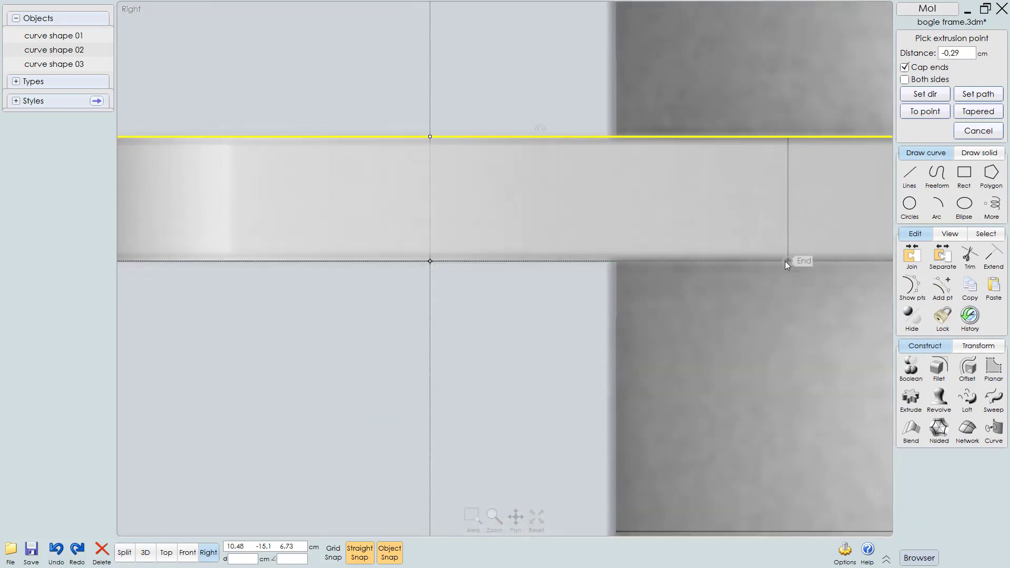
click(786, 260)
scroll(715, 289, down, 5)
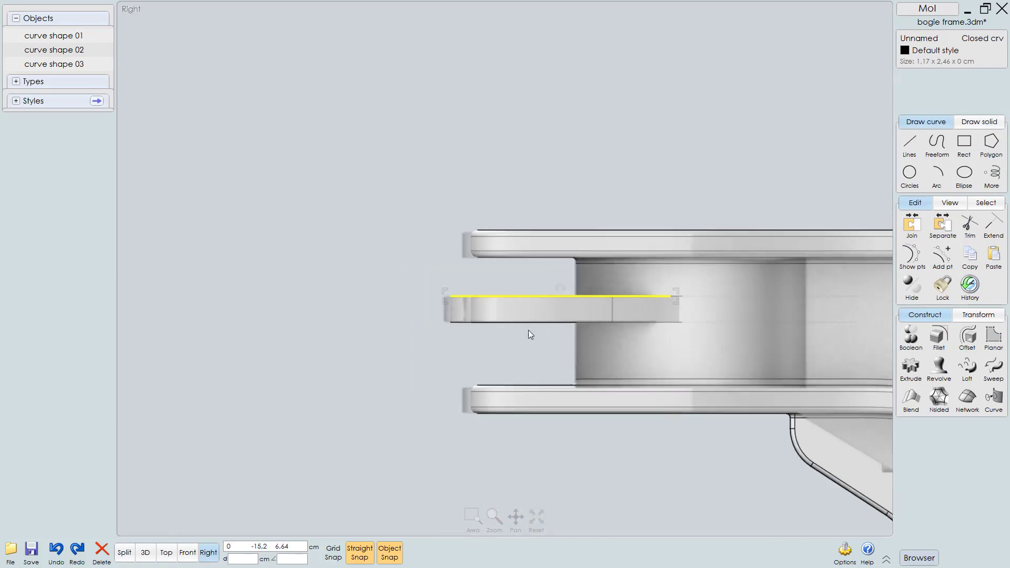
Step: Boolean-union the frame body and both lugs into one solid
key(F5)
right_drag(592, 253, 638, 256)
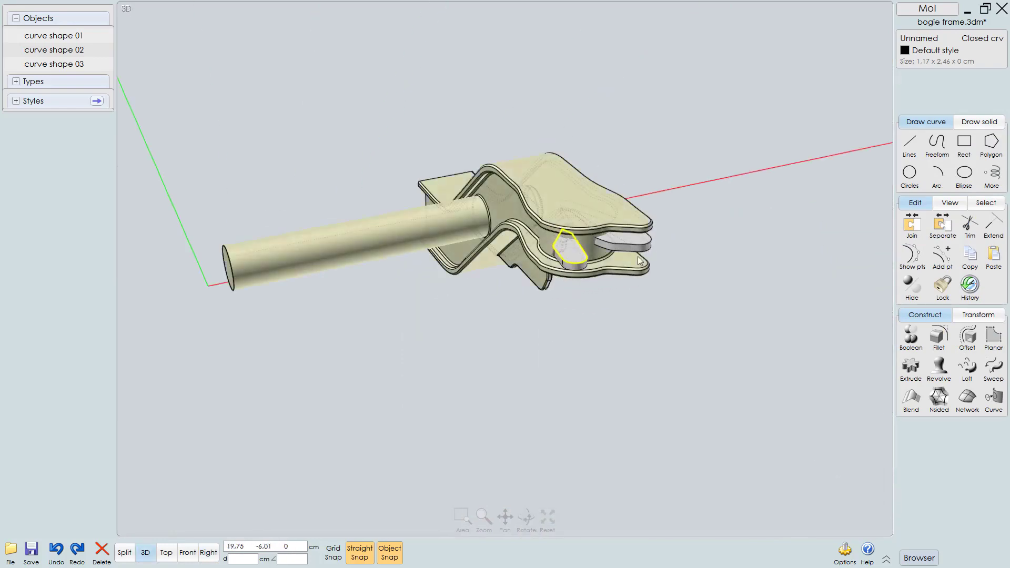
scroll(568, 243, up, 2)
right_drag(659, 219, 643, 274)
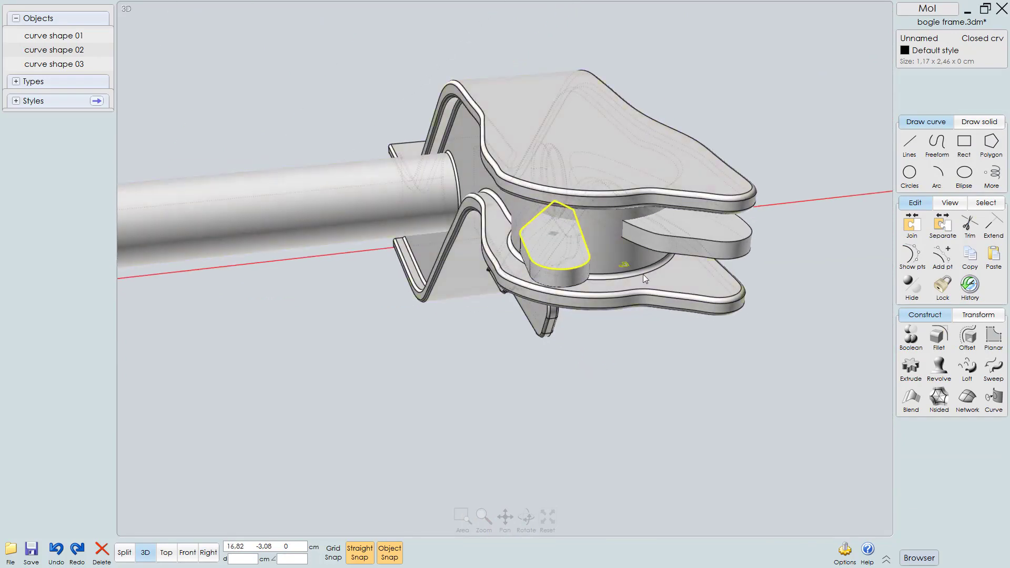
click(911, 226)
right_drag(630, 367, 512, 339)
click(581, 267)
click(555, 189)
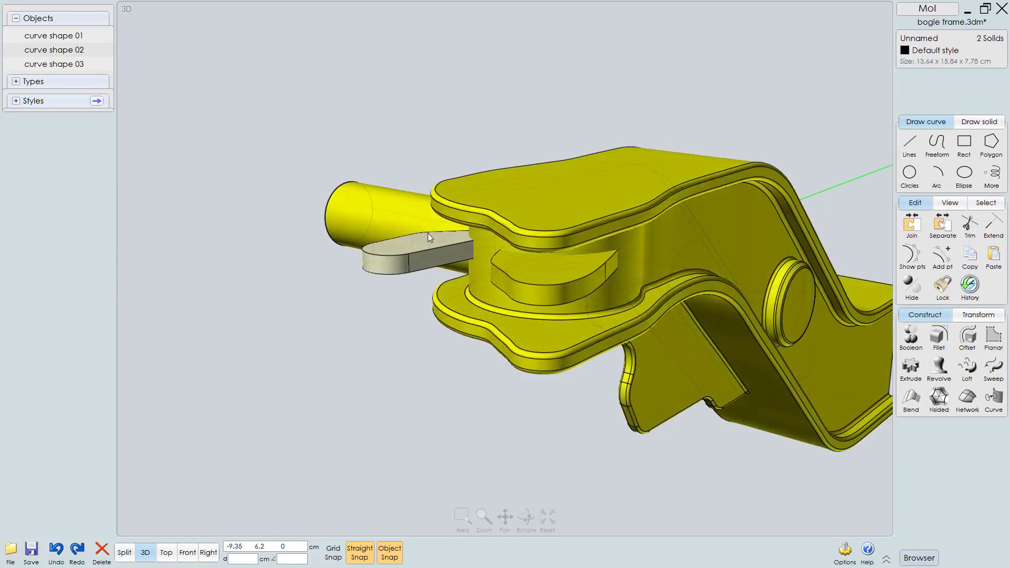
click(421, 242)
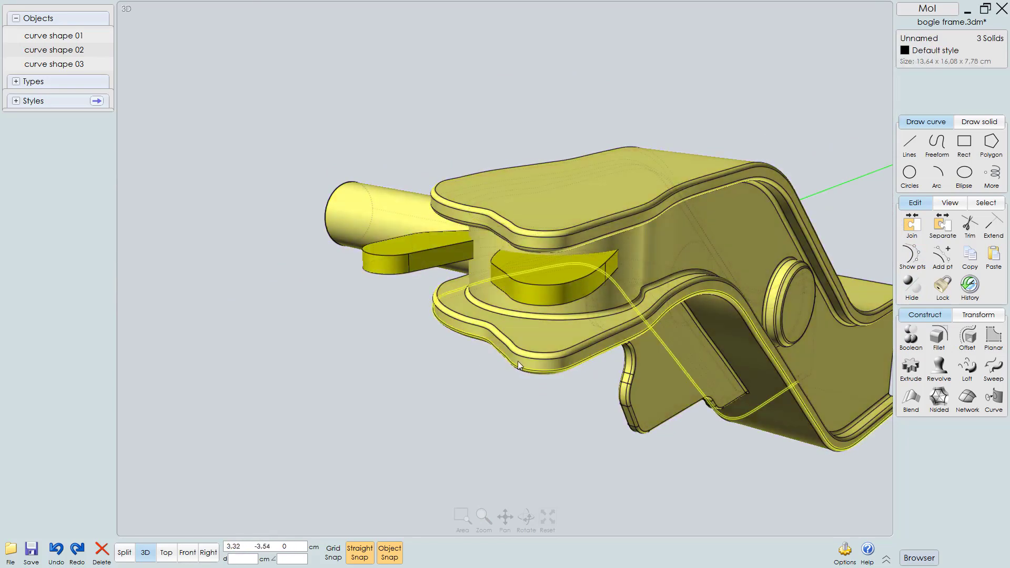
right_click(515, 361)
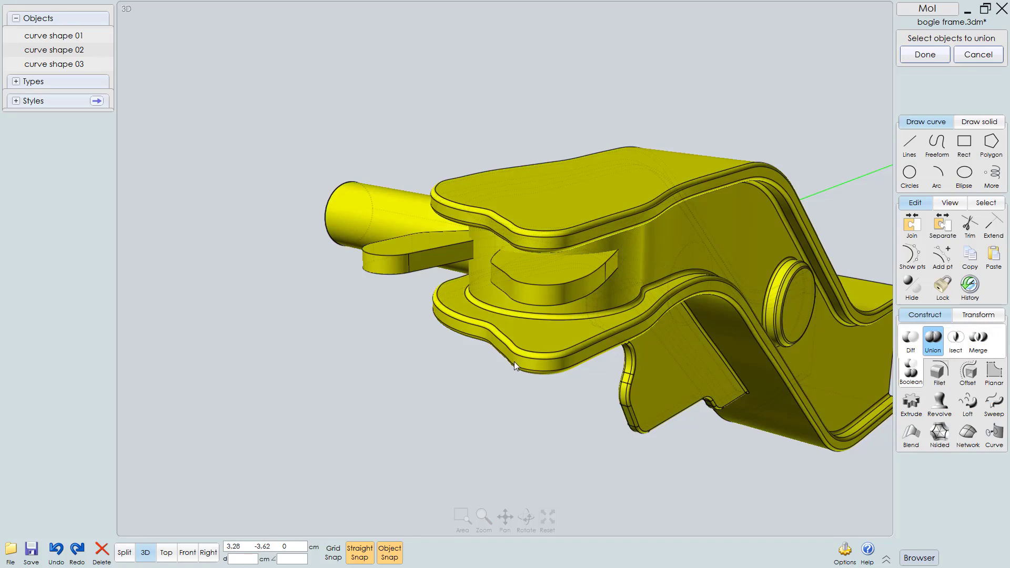
Step: Select the edges around the top face of the newly extruded lug, including where it meets the frame
click(592, 181)
right_drag(572, 233, 687, 243)
scroll(687, 238, up, 3)
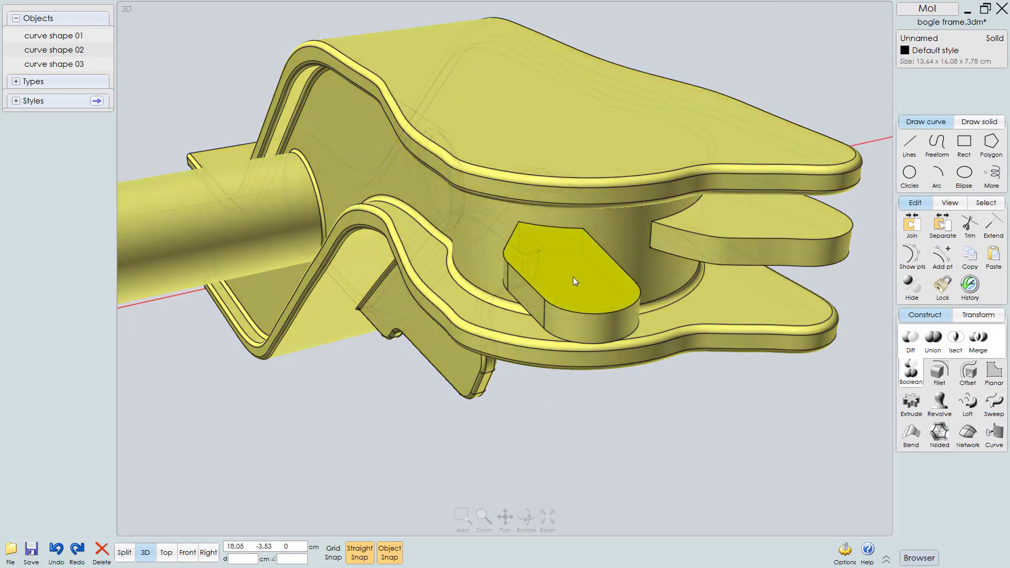
click(532, 292)
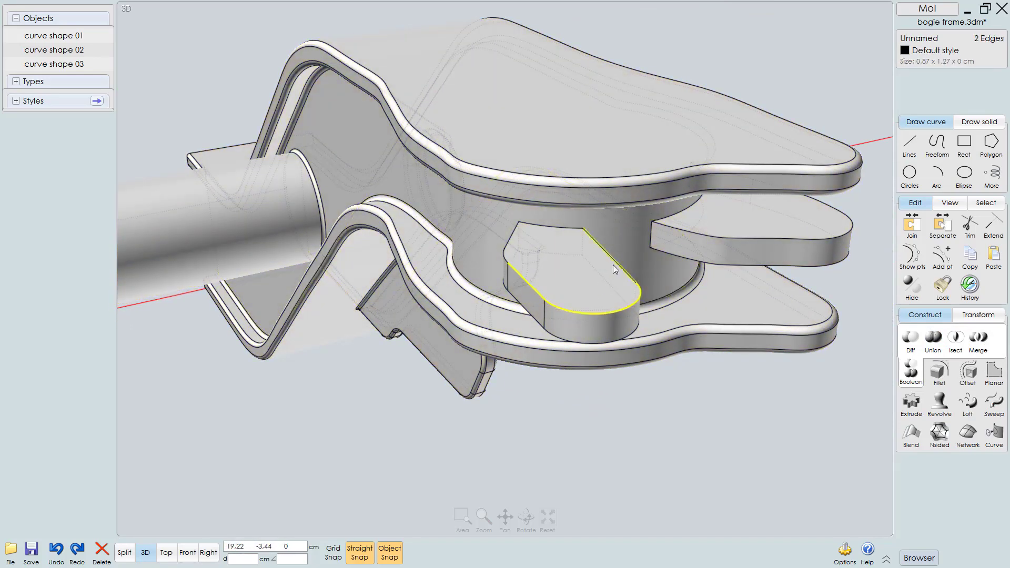
click(572, 229)
click(511, 240)
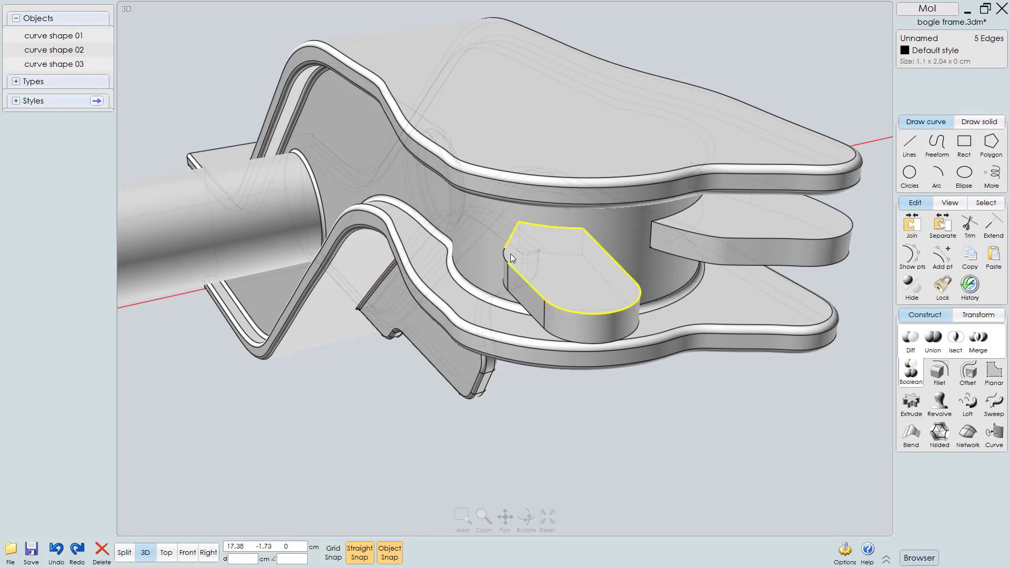
click(505, 257)
click(514, 305)
Step: Add the other lug's top and bottom outline edges and its junction edges with the frame to the selection
right_drag(579, 280, 672, 231)
click(675, 231)
click(665, 213)
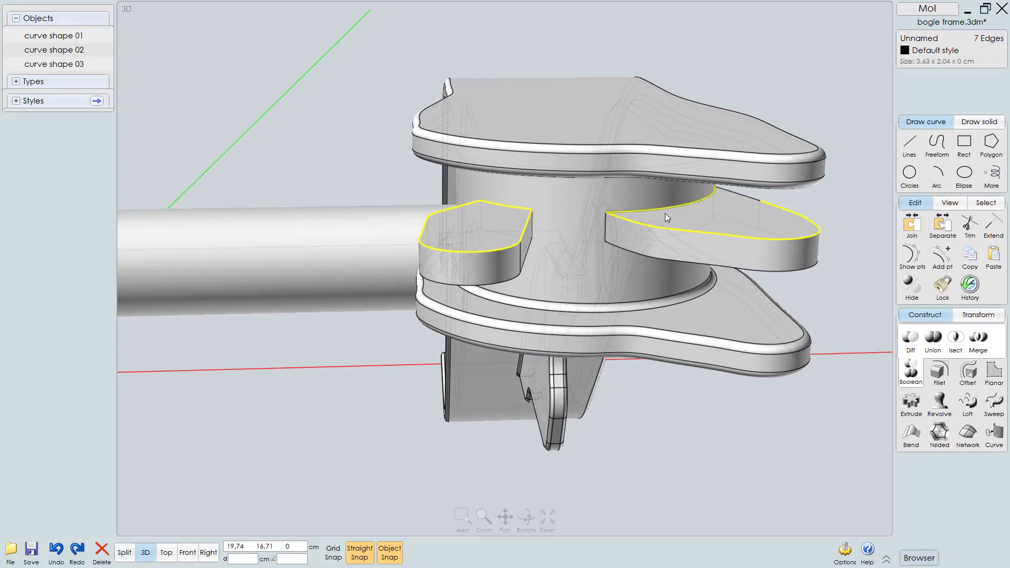
click(605, 232)
click(626, 252)
click(713, 220)
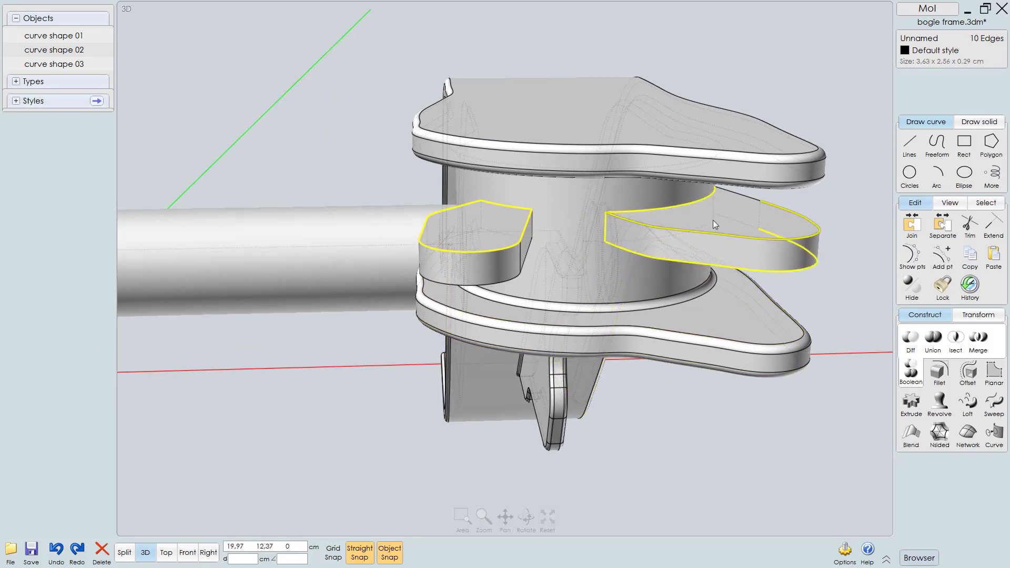
right_drag(712, 220, 563, 252)
click(636, 156)
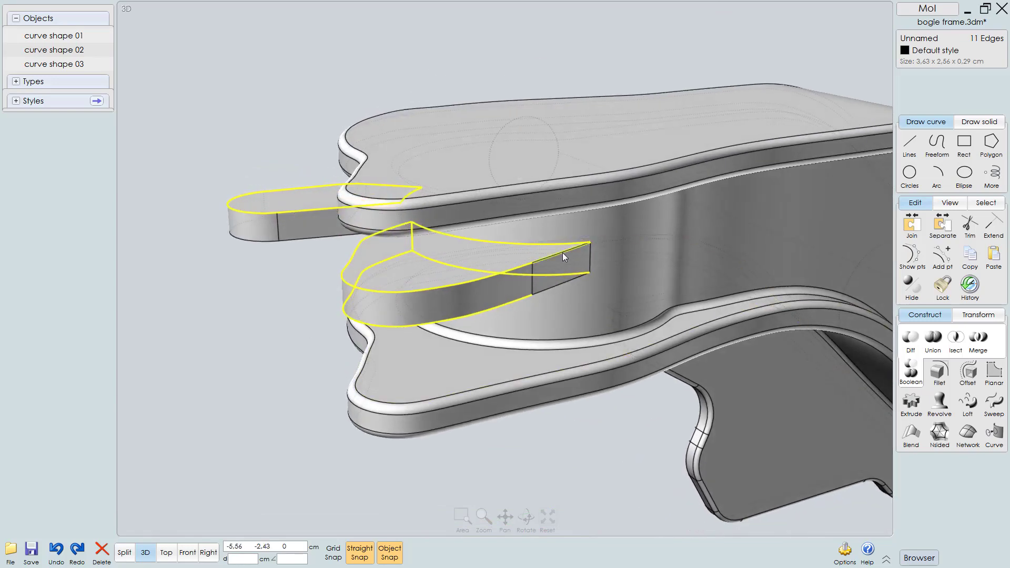
click(593, 256)
scroll(570, 289, up, 5)
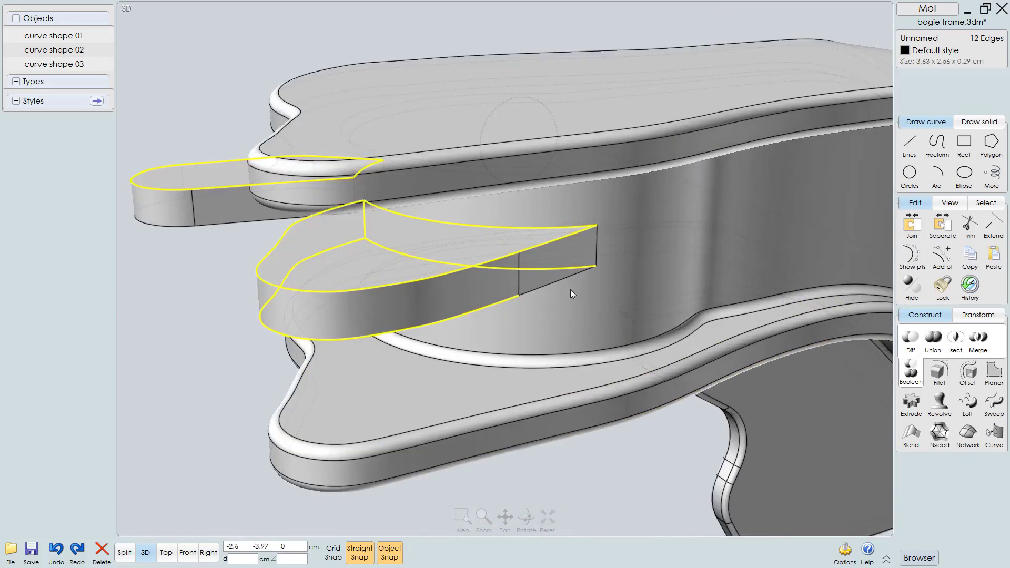
click(523, 278)
click(620, 216)
scroll(618, 232, down, 5)
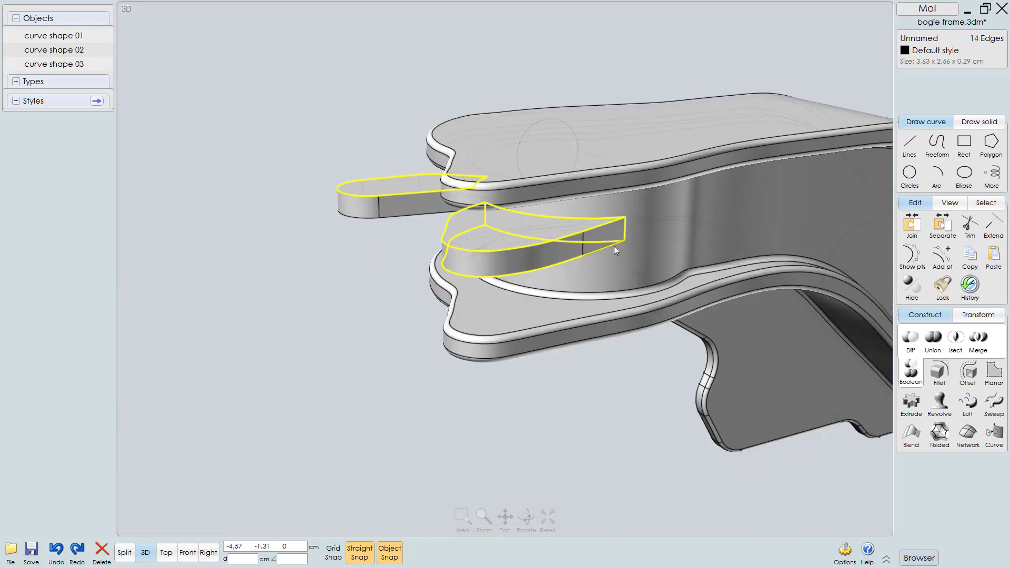
Step: Add the new lug's bottom outline edges and remaining junction edges with the frame to the selection
right_drag(614, 245, 530, 204)
scroll(530, 204, up, 2)
click(536, 193)
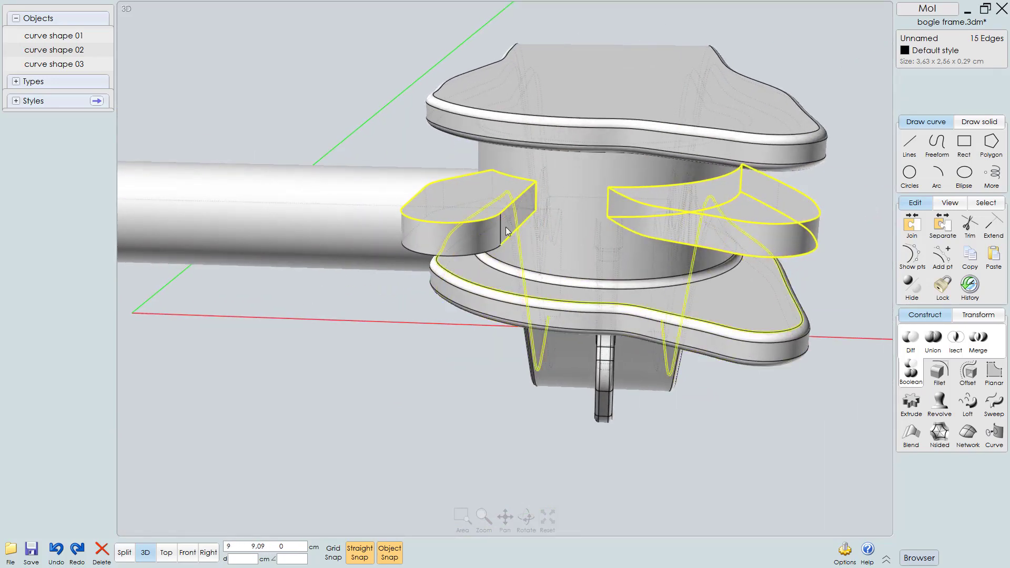
click(454, 255)
right_drag(464, 231, 604, 217)
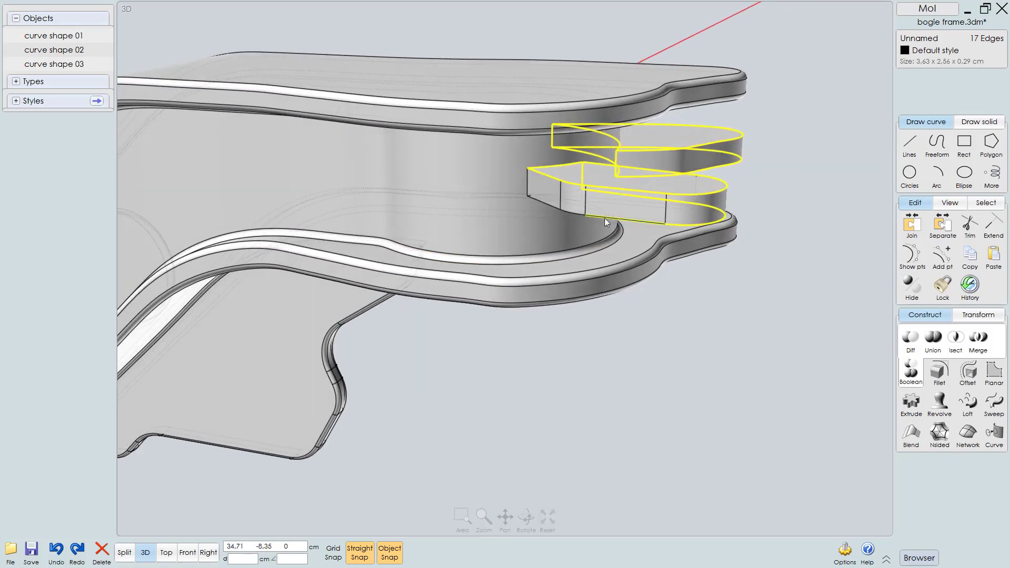
click(564, 211)
click(528, 188)
click(620, 203)
right_drag(621, 203, 486, 203)
Step: Fillet the selected lug edges by 0.05 cm and change the fillet shape from Circular to Const Dist
text(f)
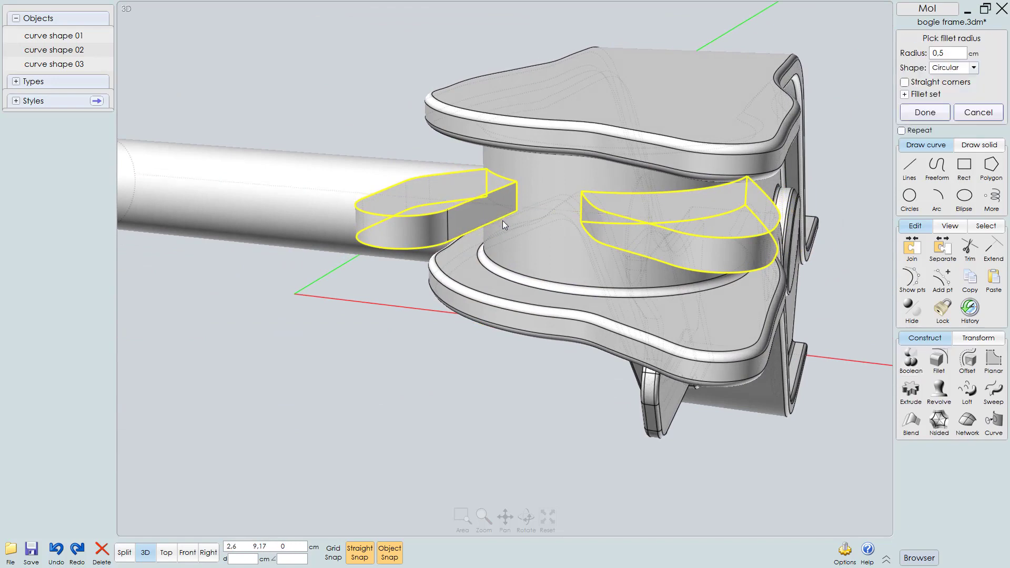
text(.1.05)
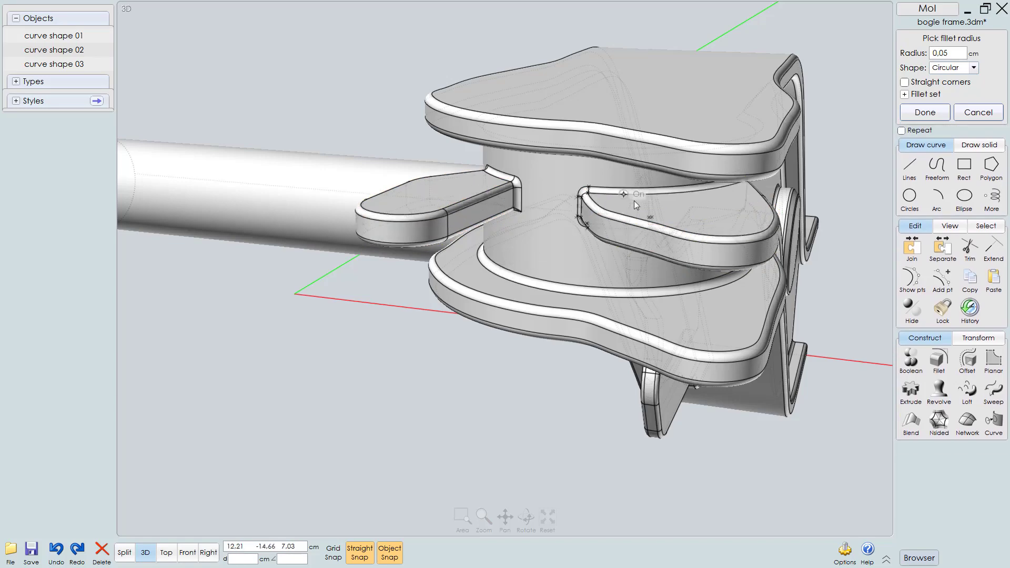
right_drag(634, 201, 837, 165)
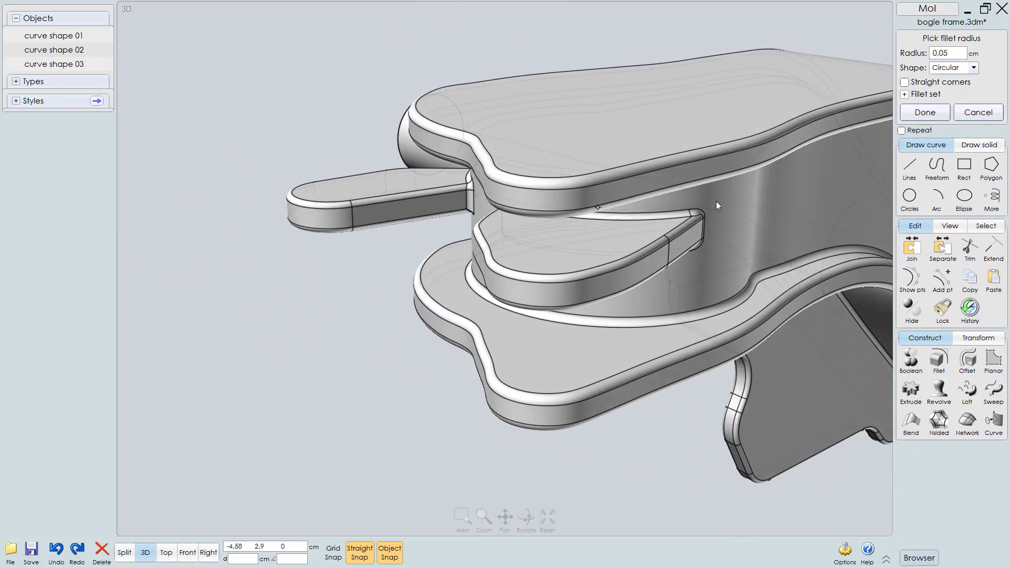
click(974, 68)
click(950, 87)
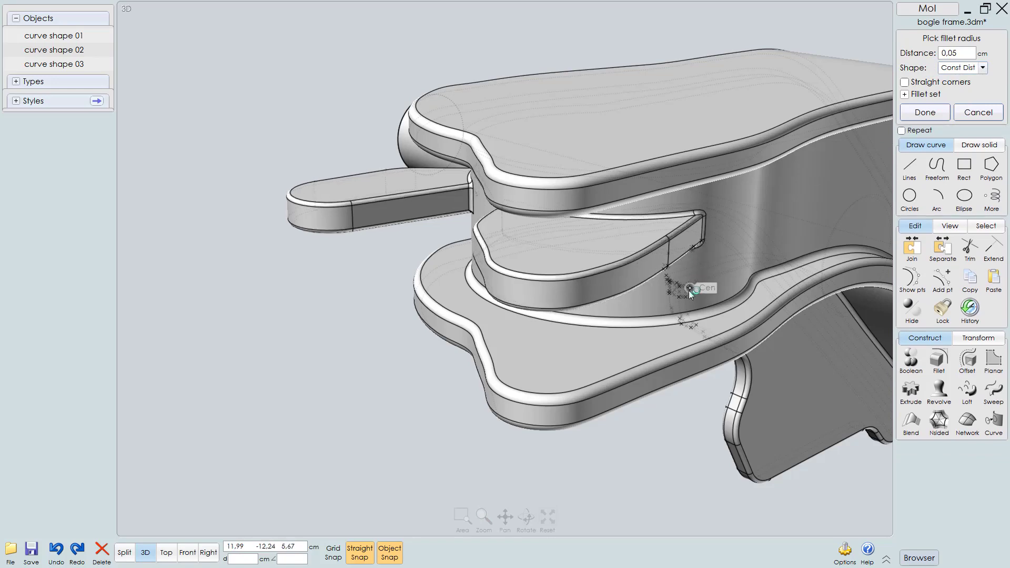
right_drag(689, 291, 660, 245)
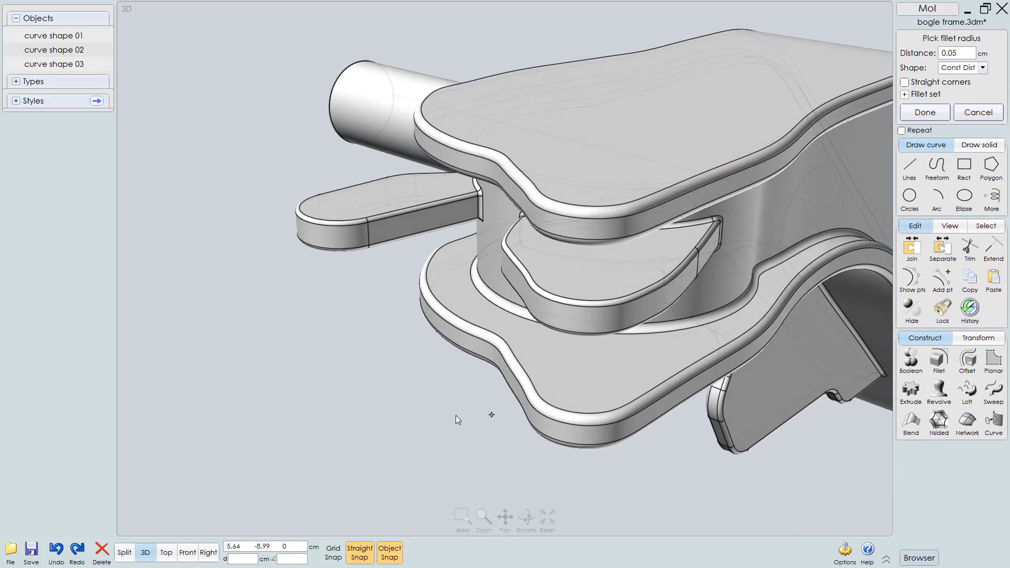
Step: Set the fillet distance to 0.08 cm and finish the fillet
text(,)
key(Return)
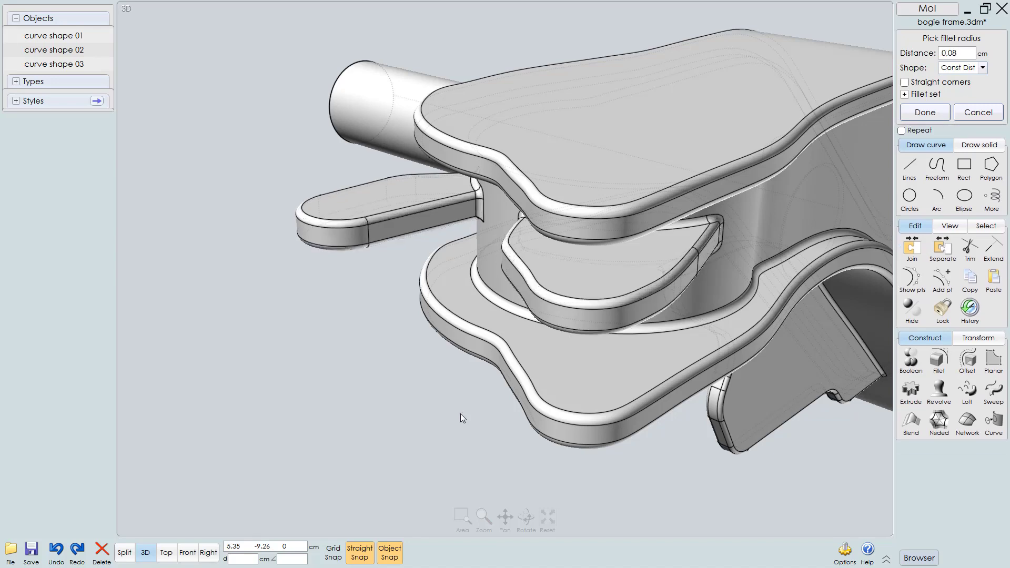
mouse_move(719, 270)
right_down()
mouse_move(671, 266)
mouse_move(684, 235)
mouse_move(684, 258)
mouse_move(706, 280)
right_up()
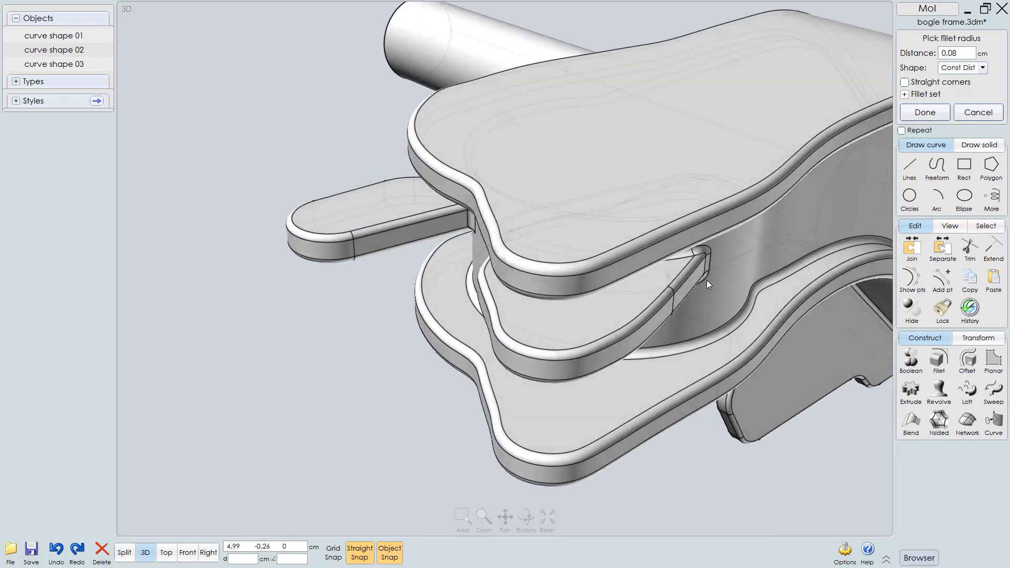
scroll(707, 280, down, 8)
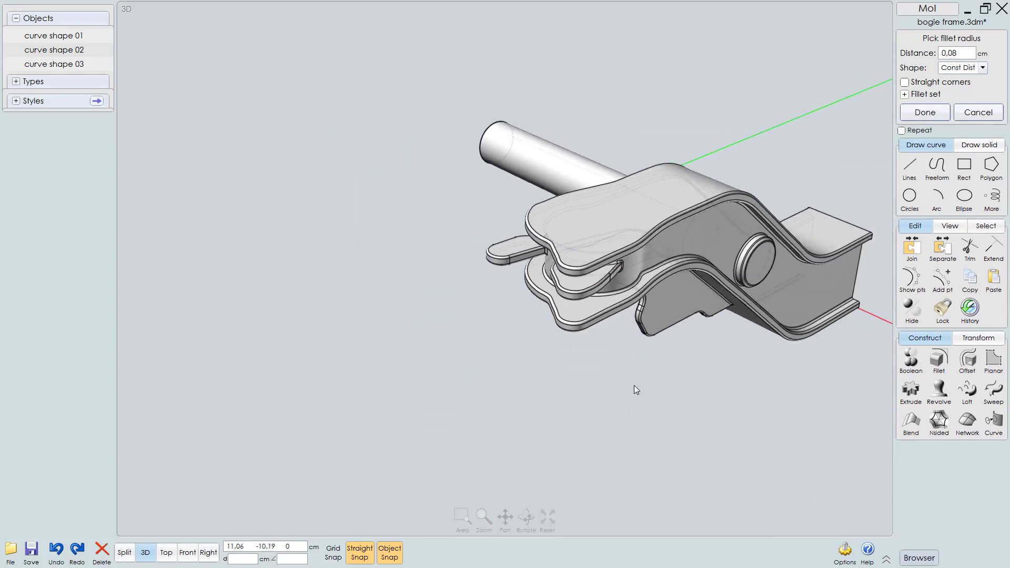
right_click(633, 385)
right_drag(659, 277, 669, 299)
Step: Draw a two-point diameter circle of about 0.22 cm radius over the frame corner's reference hole and move it onto the protruding lug's reference hole
key(t)
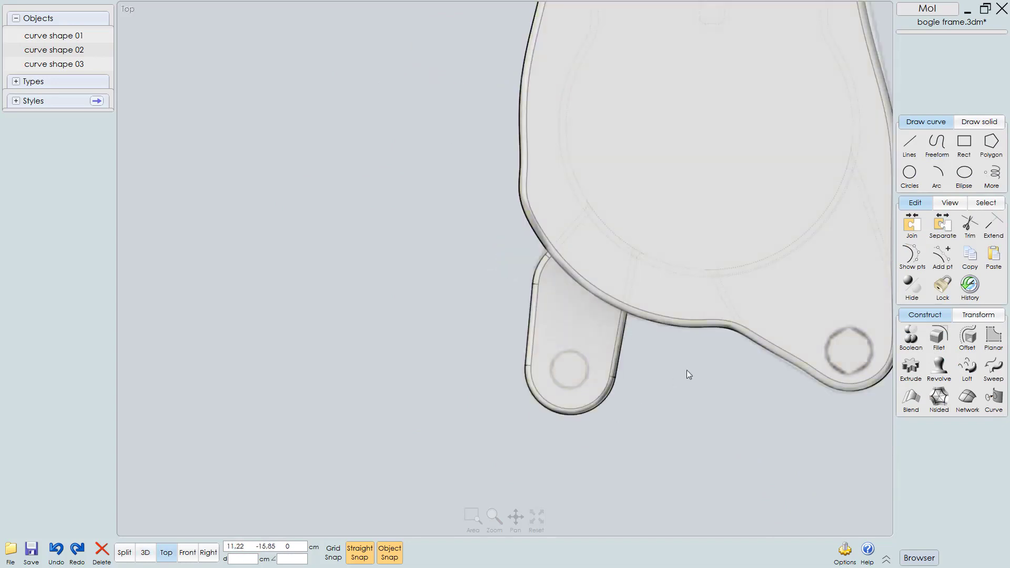
scroll(686, 370, down, 5)
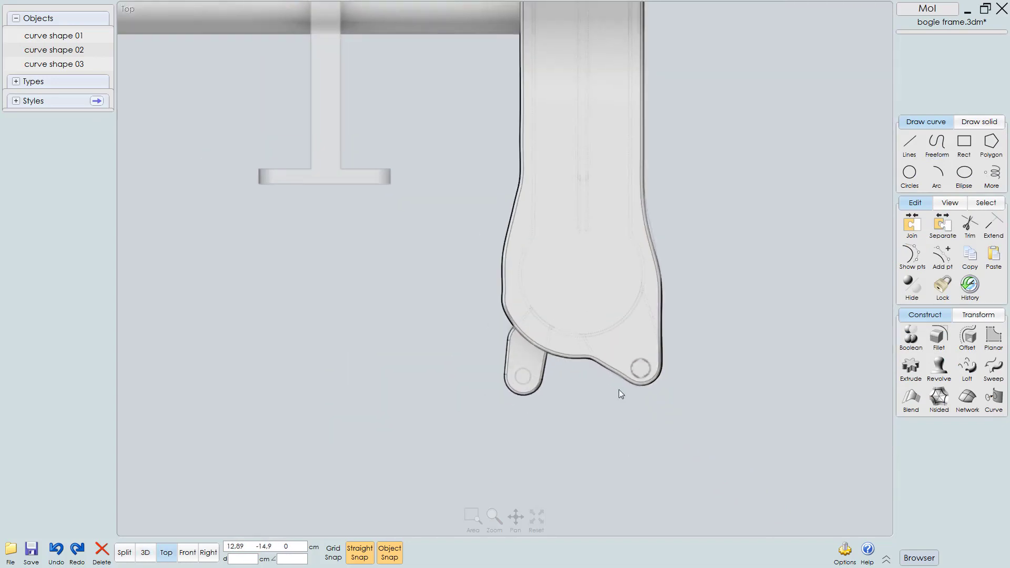
click(916, 174)
scroll(637, 386, up, 5)
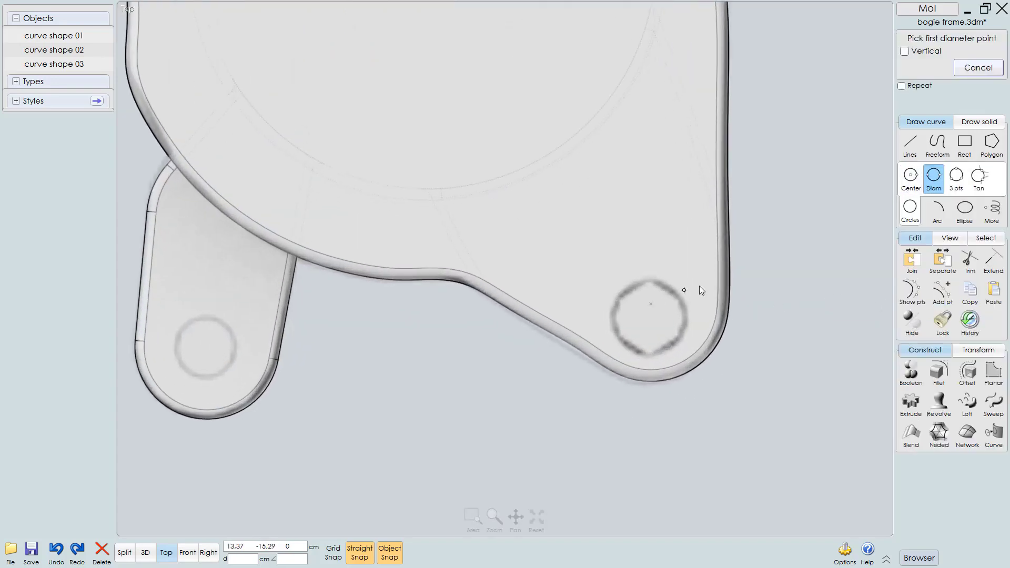
click(651, 280)
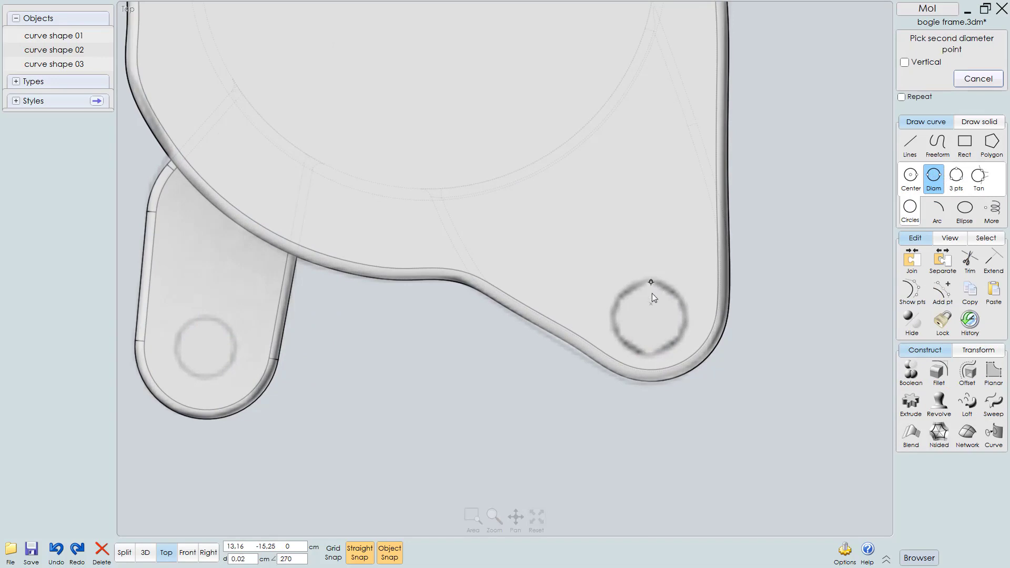
click(652, 353)
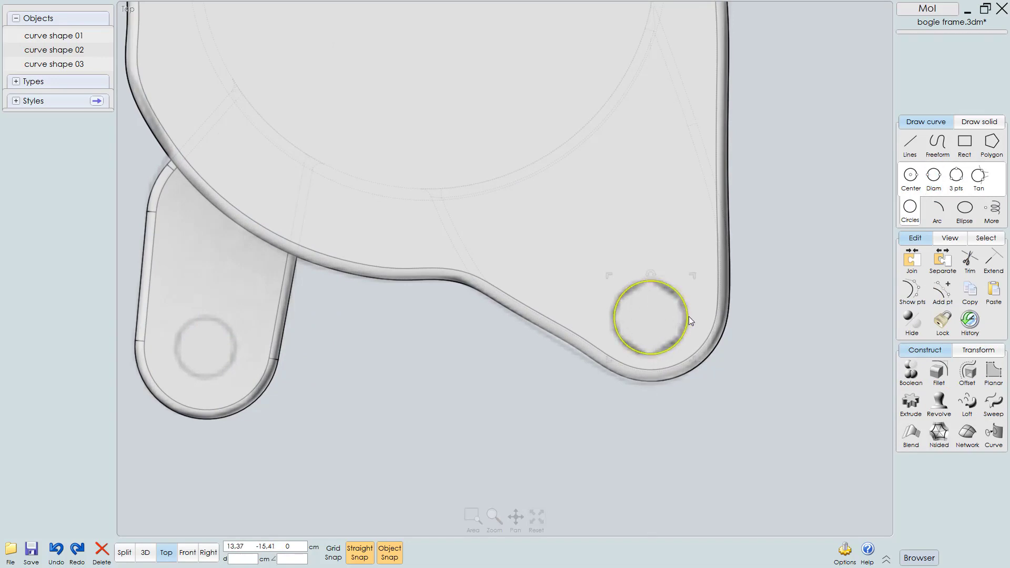
mouse_move(620, 314)
mouse_down()
mouse_move(204, 289)
mouse_move(193, 318)
mouse_up()
drag(217, 354, 195, 379)
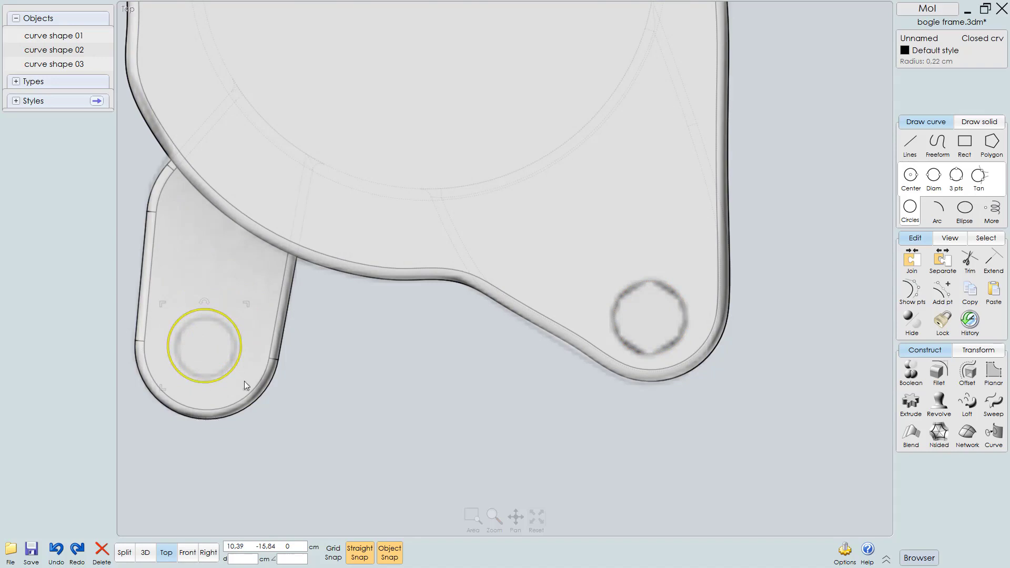
Step: Add the frame corner's hole circle to the selection and raise both circles to just below the lower flange
click(621, 305)
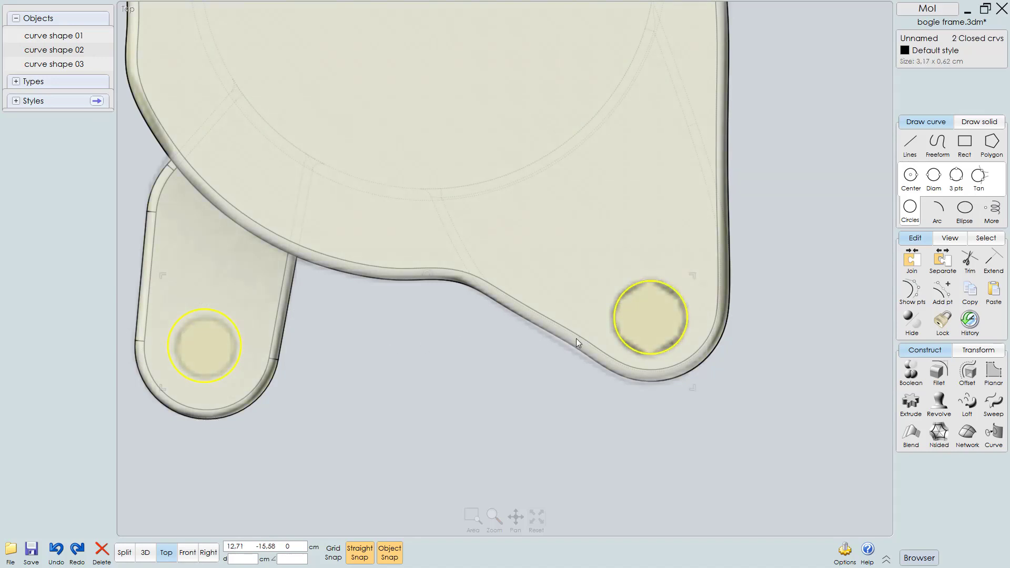
scroll(577, 339, down, 3)
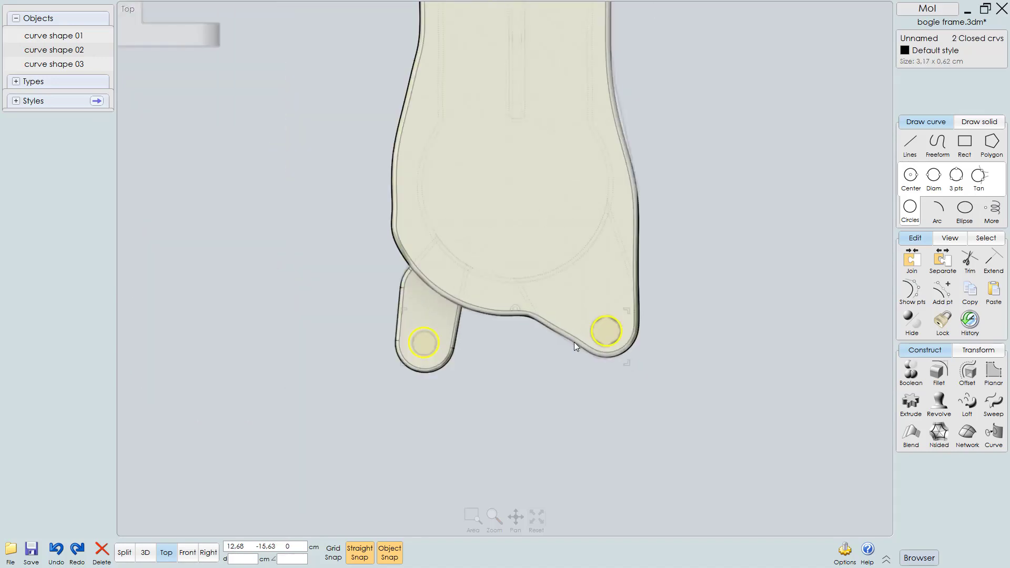
key(F4)
scroll(569, 341, down, 8)
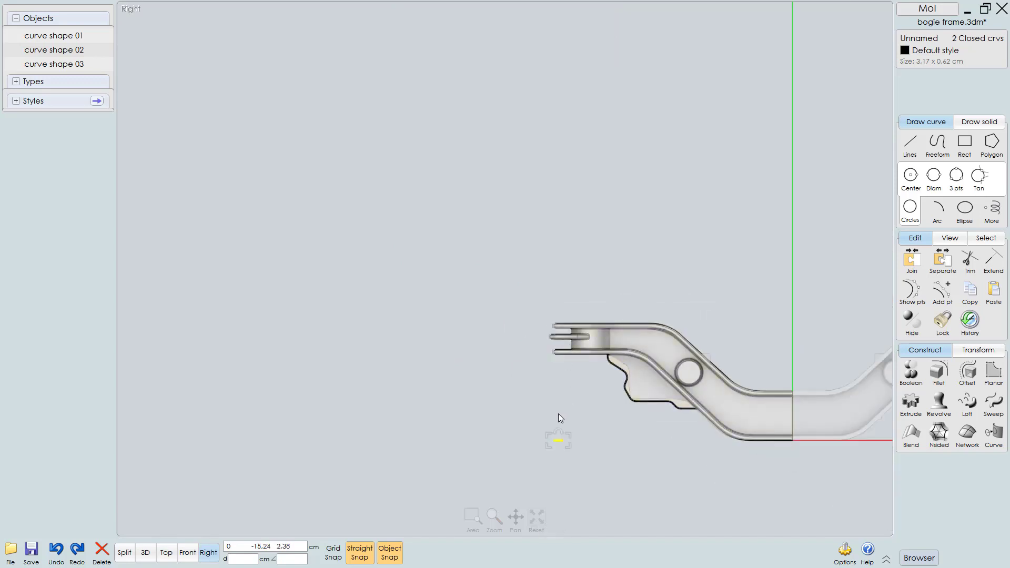
scroll(558, 414, up, 3)
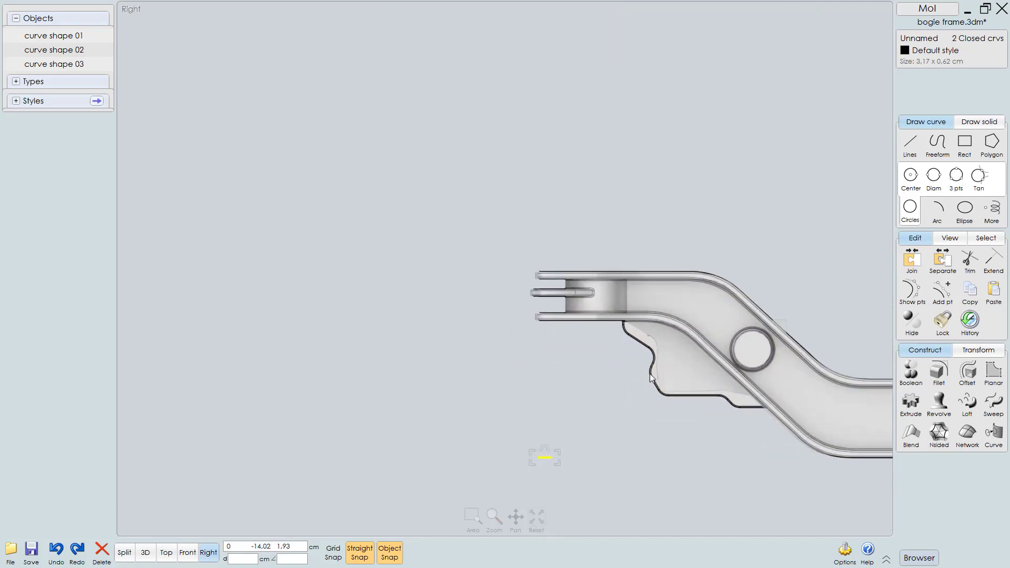
click(544, 460)
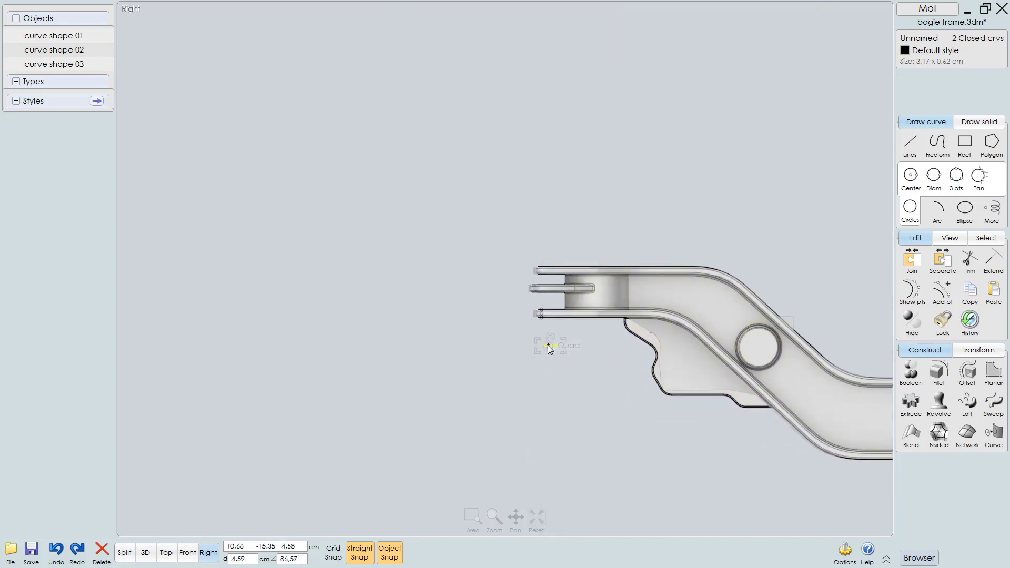
scroll(566, 340, up, 3)
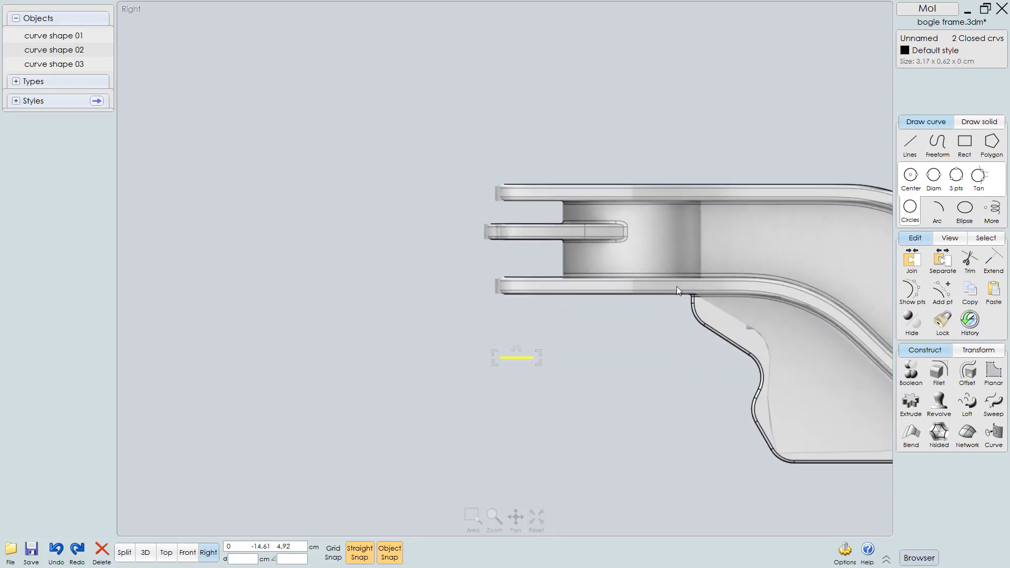
Step: Extrude the two circles upward about 4.9 cm with capped ends, through all the lugs and frame plates
key(e)
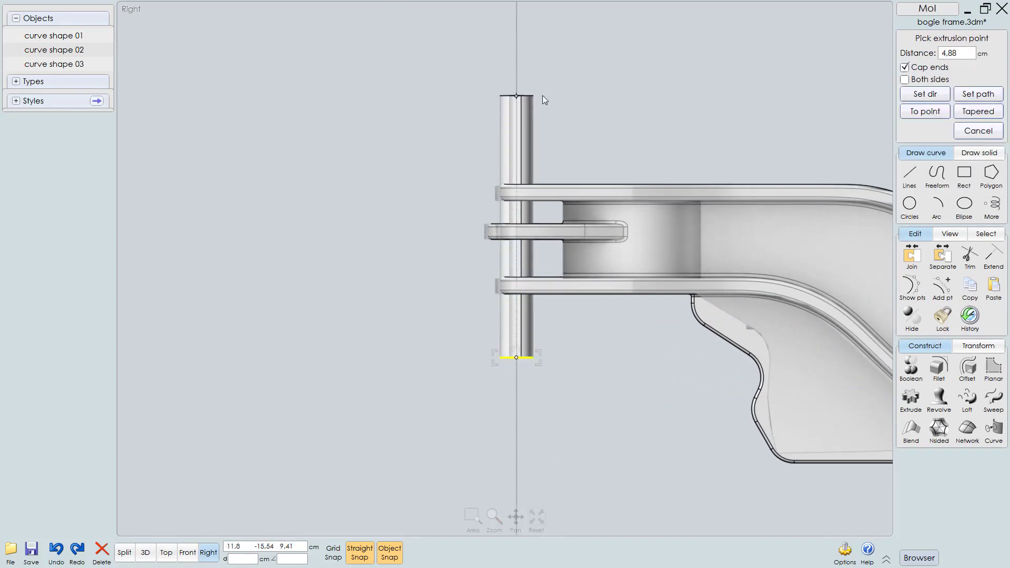
click(543, 90)
key(3)
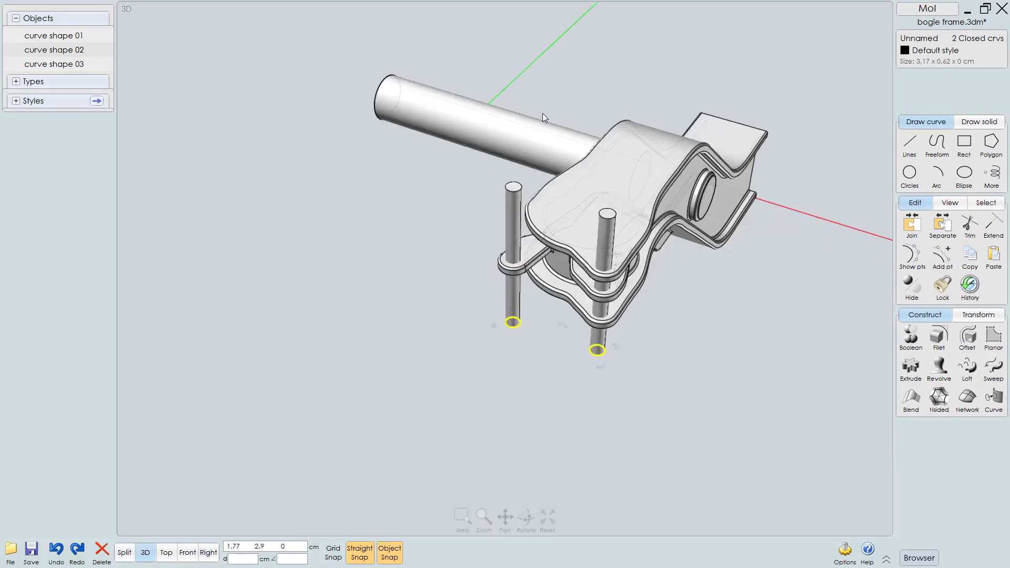
click(699, 326)
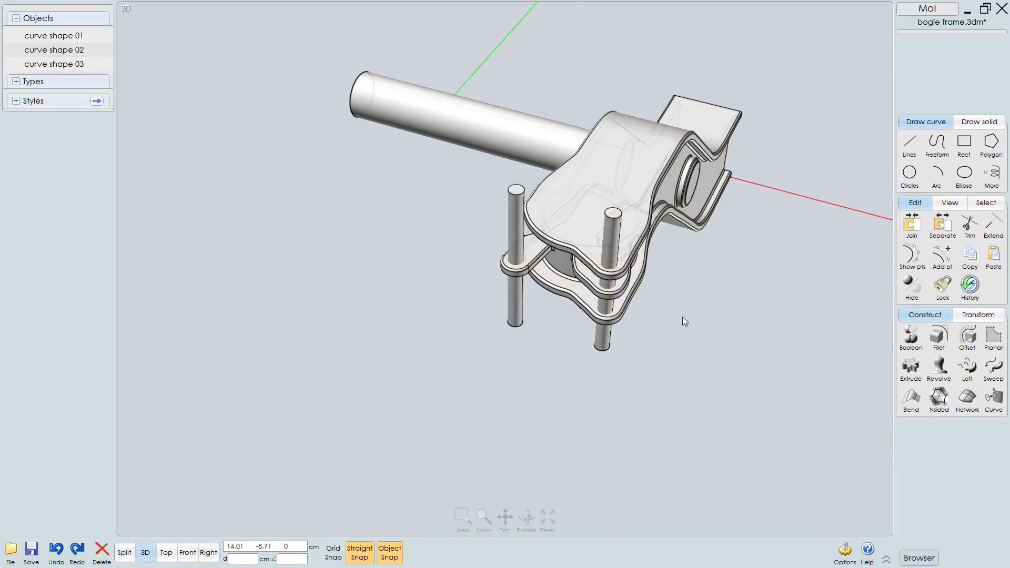
Step: Subtract the two cylinders from the bogie frame solid with Boolean Difference to cut the lug holes
scroll(671, 327, up, 3)
click(602, 99)
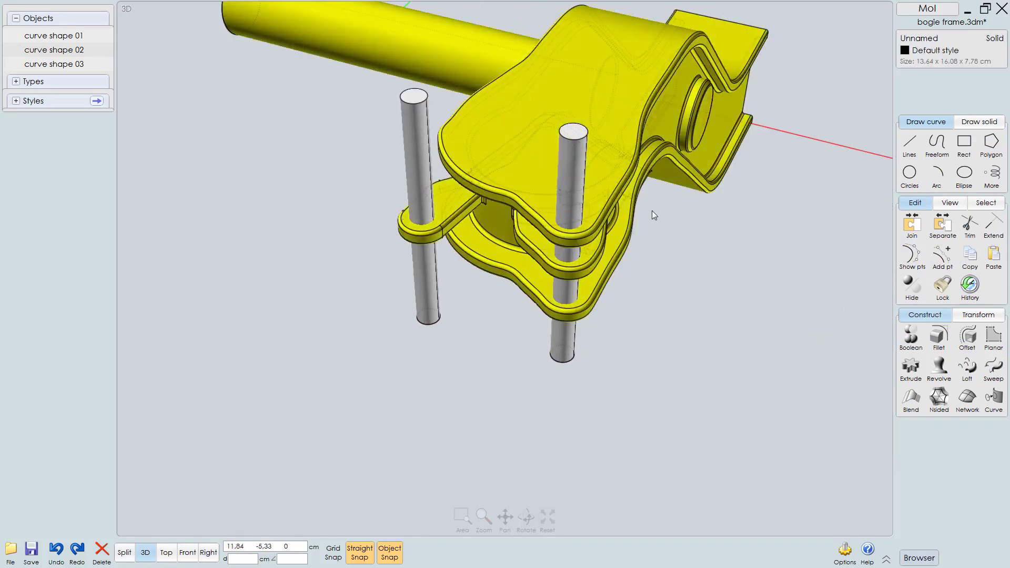
key(b)
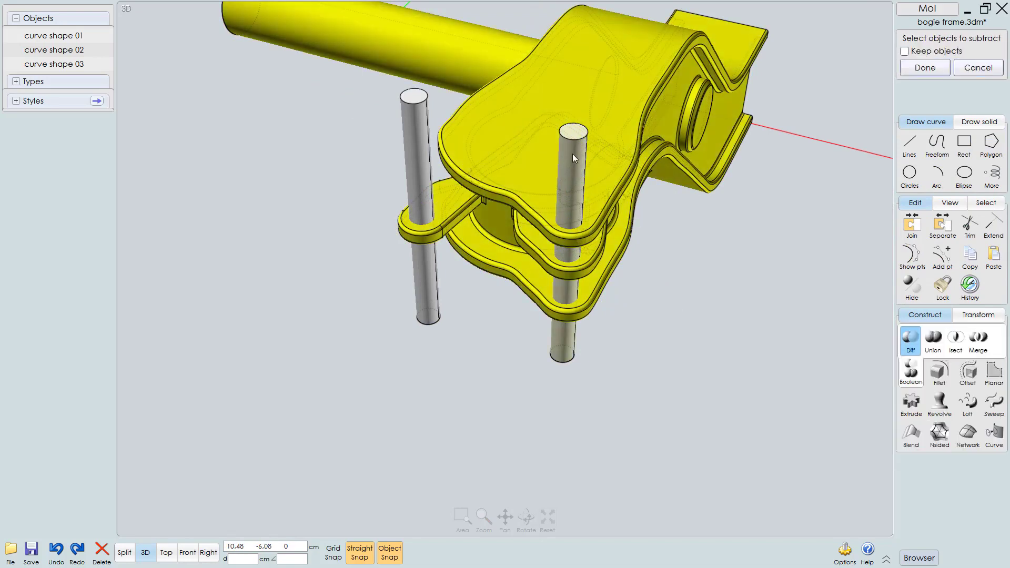
click(573, 153)
click(416, 140)
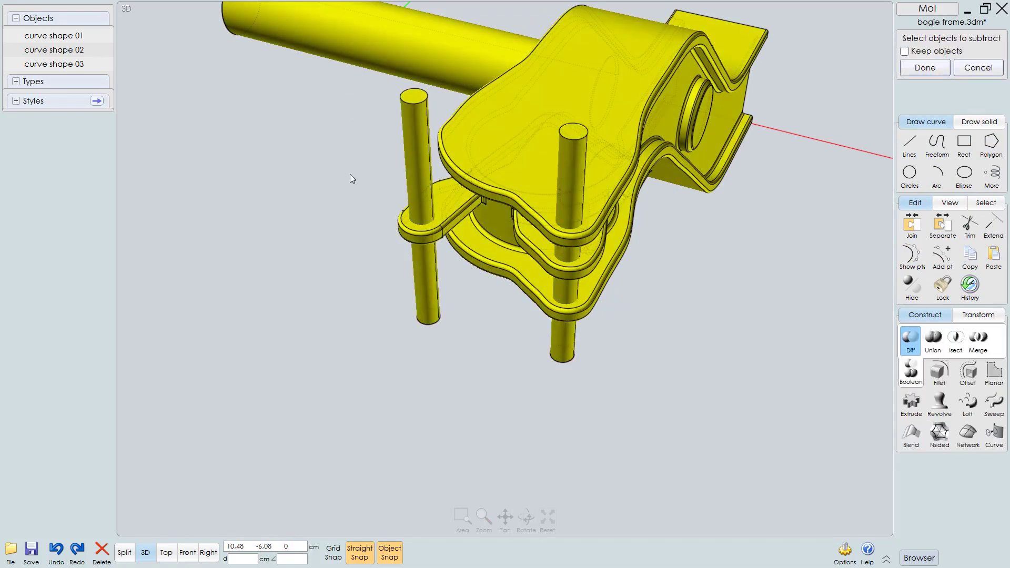
right_click(338, 305)
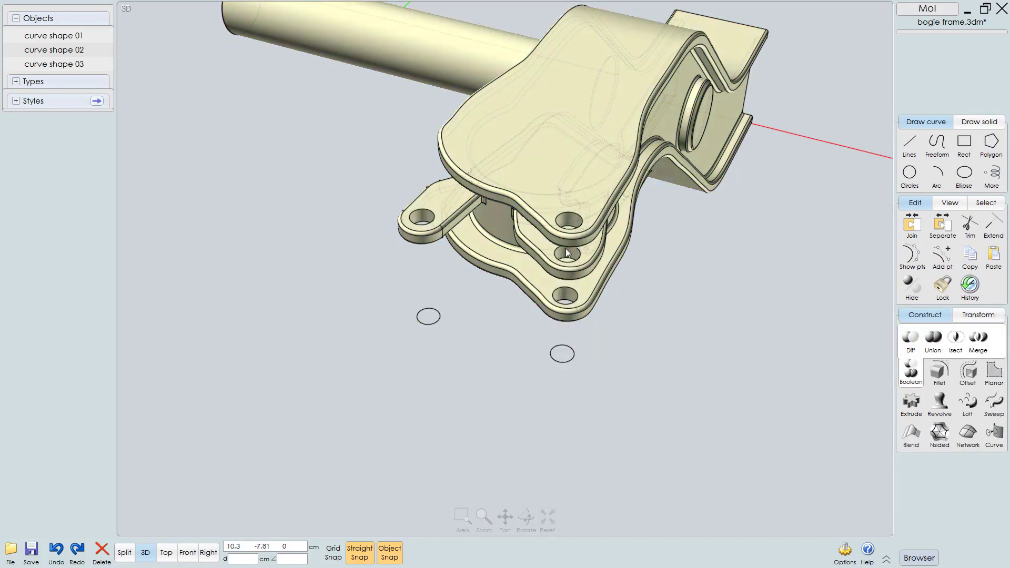
Step: Select the upper and lower rim edges of the three stacked corner holes and the protruding lug's hole
right_drag(566, 248, 552, 239)
scroll(552, 239, up, 6)
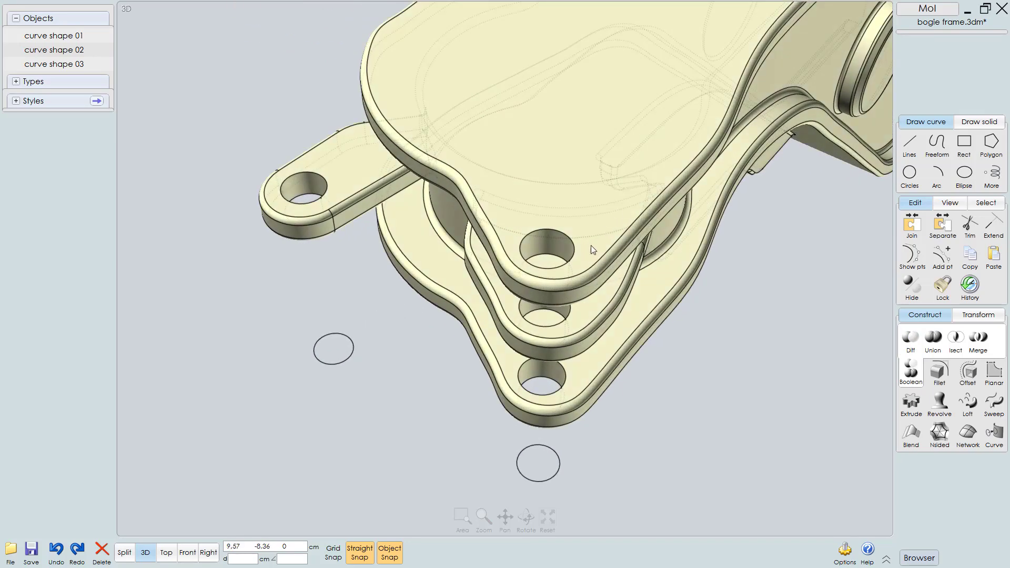
click(582, 254)
click(548, 267)
click(550, 294)
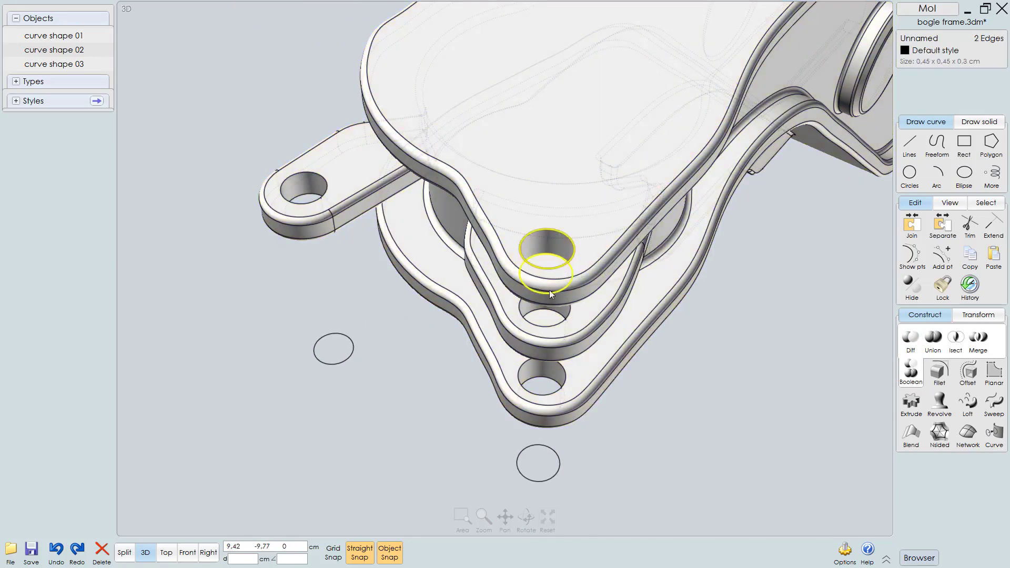
click(547, 326)
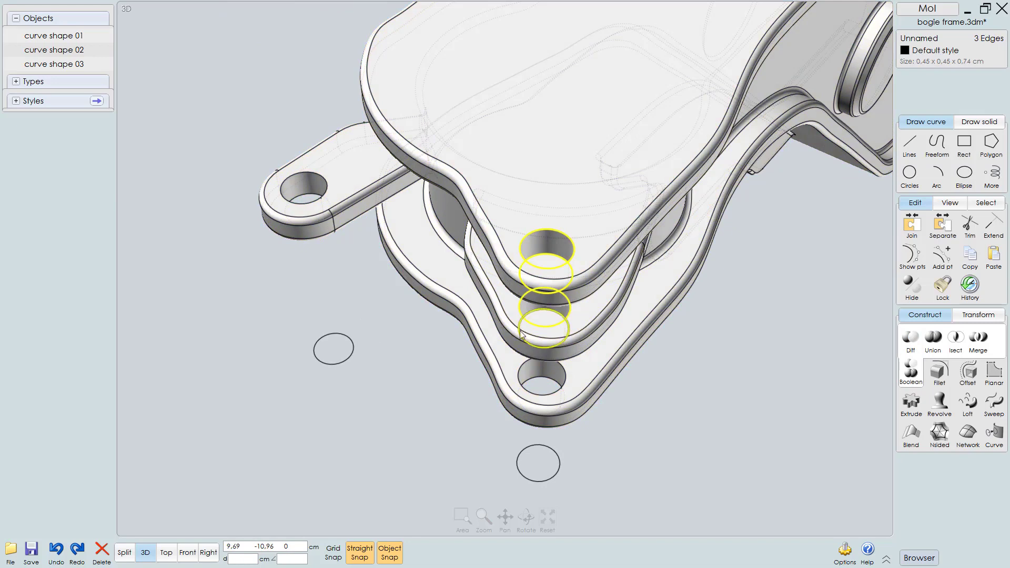
click(521, 335)
click(526, 409)
click(528, 376)
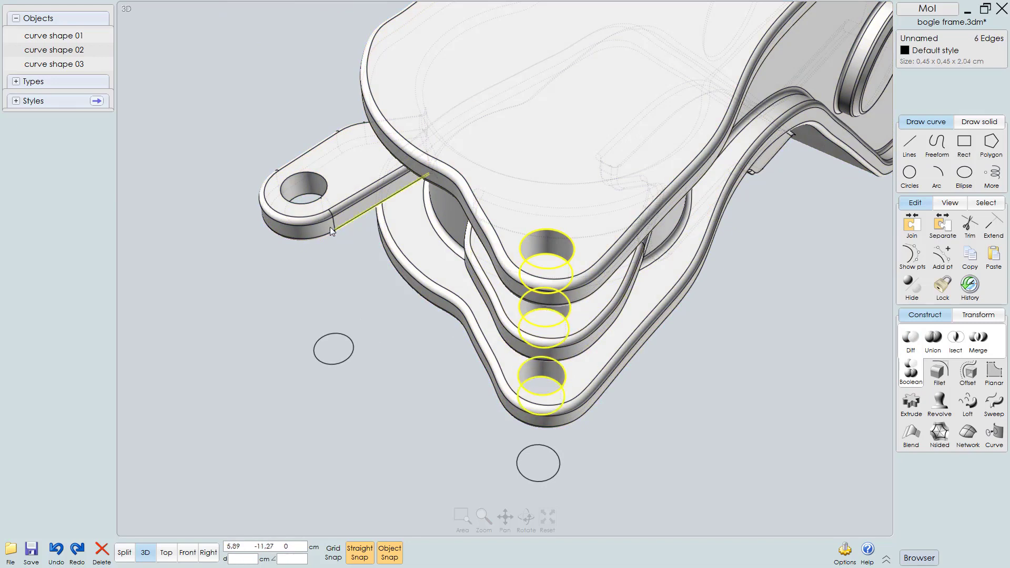
click(298, 181)
click(302, 192)
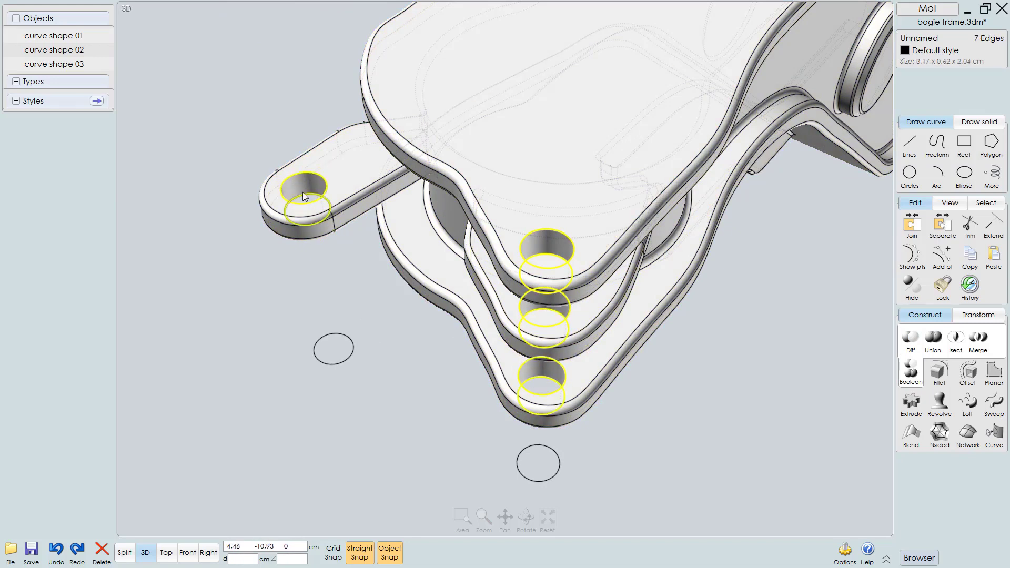
Step: Fillet the selected hole rims with the Const Dist shape at a distance of 0.05 cm
key(f)
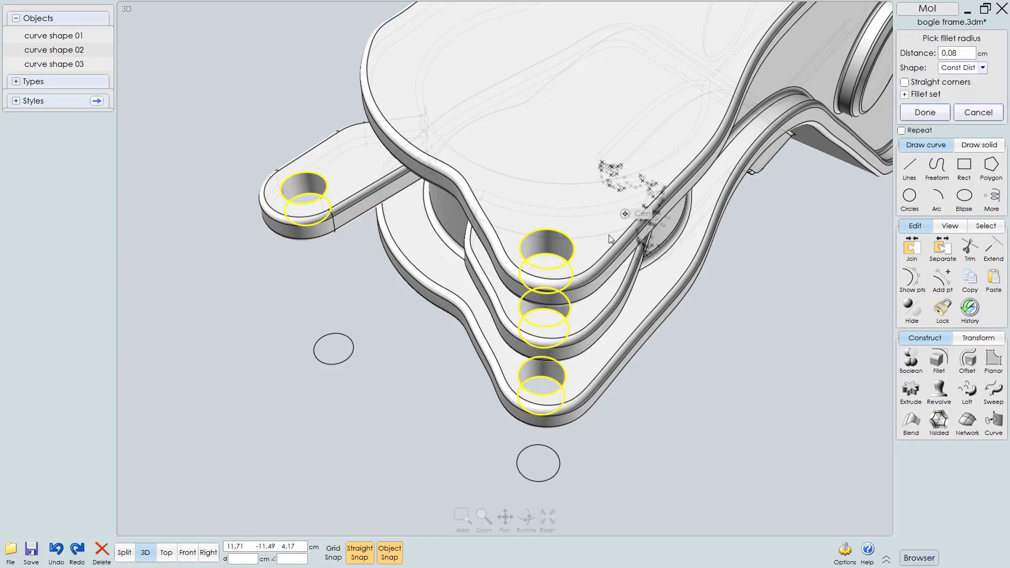
scroll(638, 235, up, 2)
scroll(637, 235, up, 1)
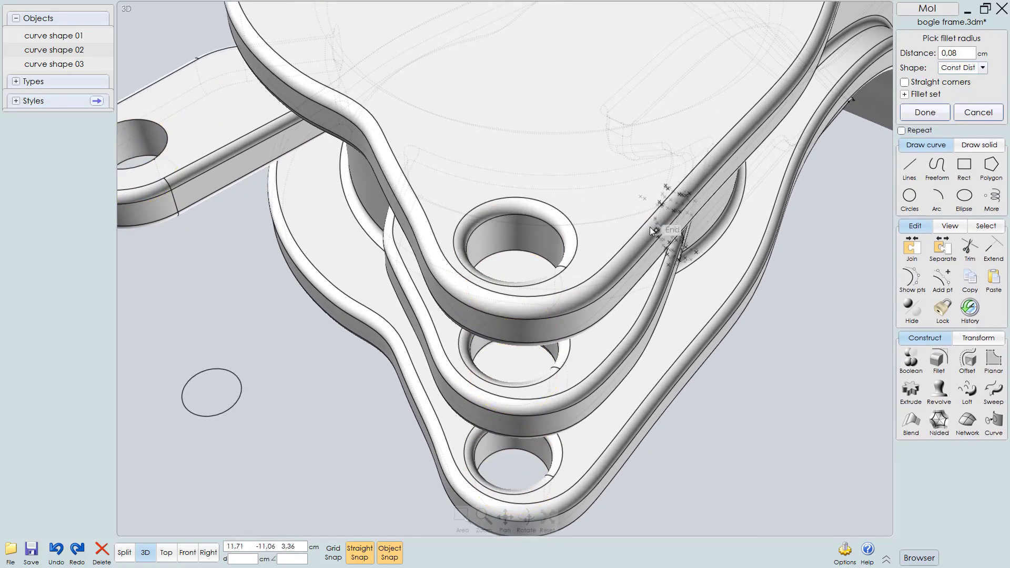
right_drag(841, 150, 605, 245)
text(0,05)
key(Return)
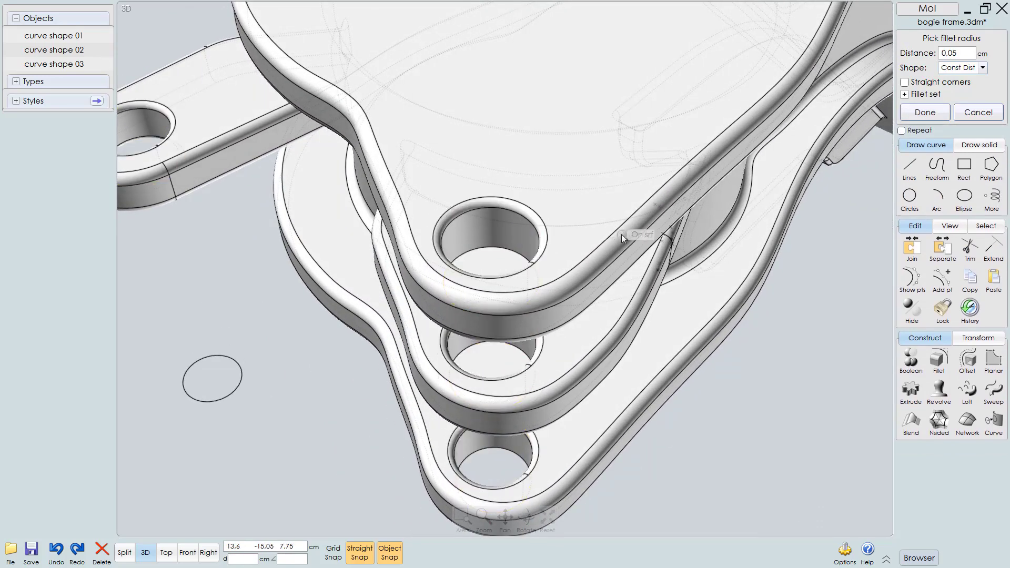
scroll(608, 250, down, 3)
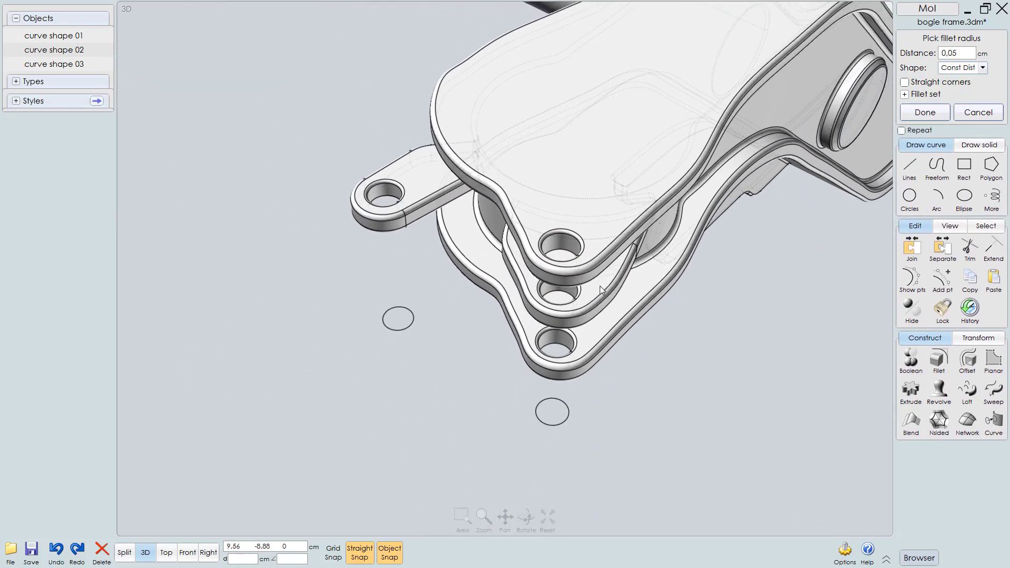
scroll(605, 247, down, 3)
right_drag(605, 247, 618, 343)
right_click(630, 336)
scroll(592, 345, down, 2)
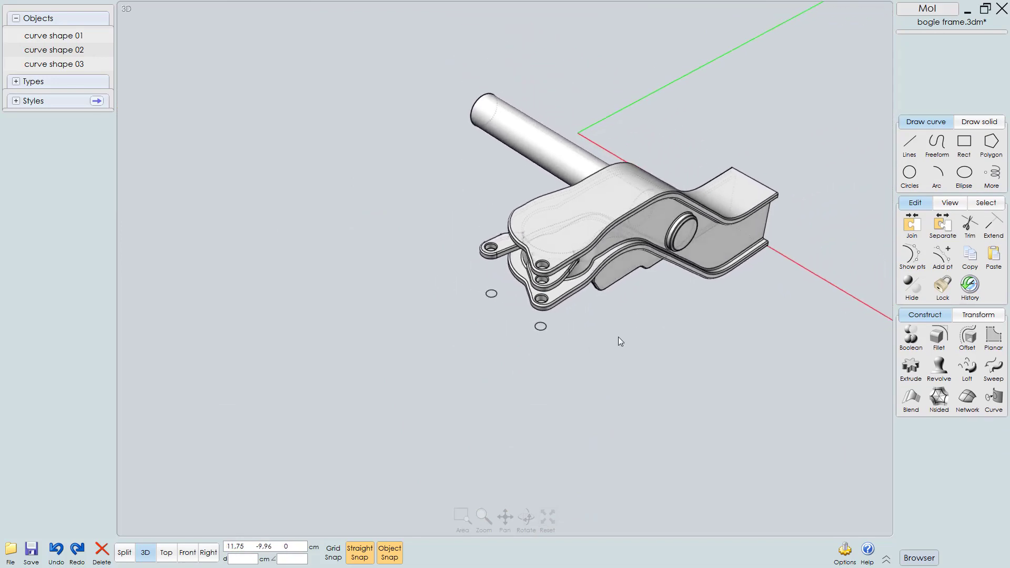
Step: Delete the two leftover construction circles below the lugs
click(542, 327)
click(490, 294)
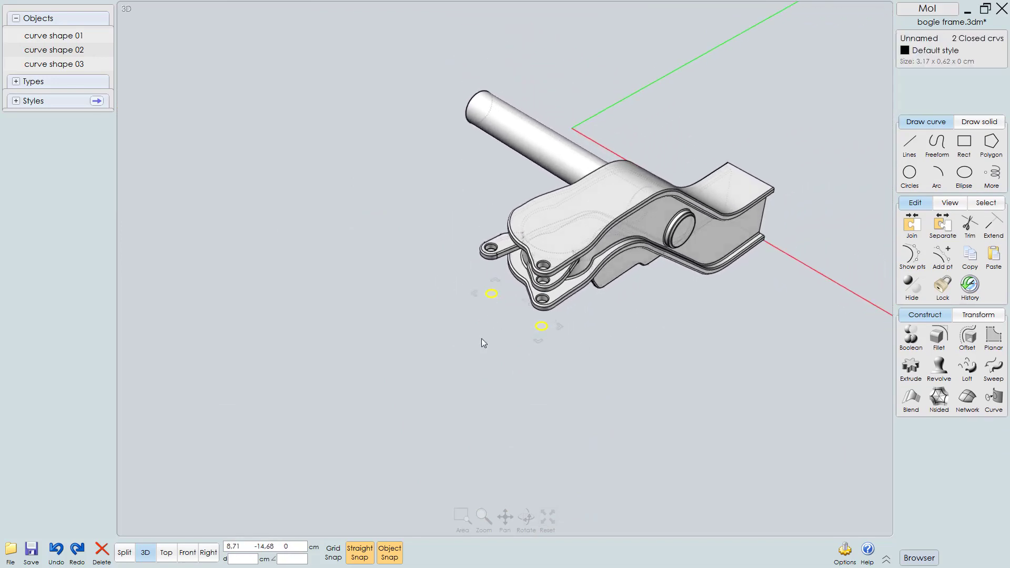
key(Delete)
Step: Examine the bogie frame from several angles, including its lugs, holes and fillets
right_drag(577, 219, 696, 202)
right_drag(702, 204, 614, 230)
middle_drag(613, 229, 515, 304)
scroll(544, 291, up, 1)
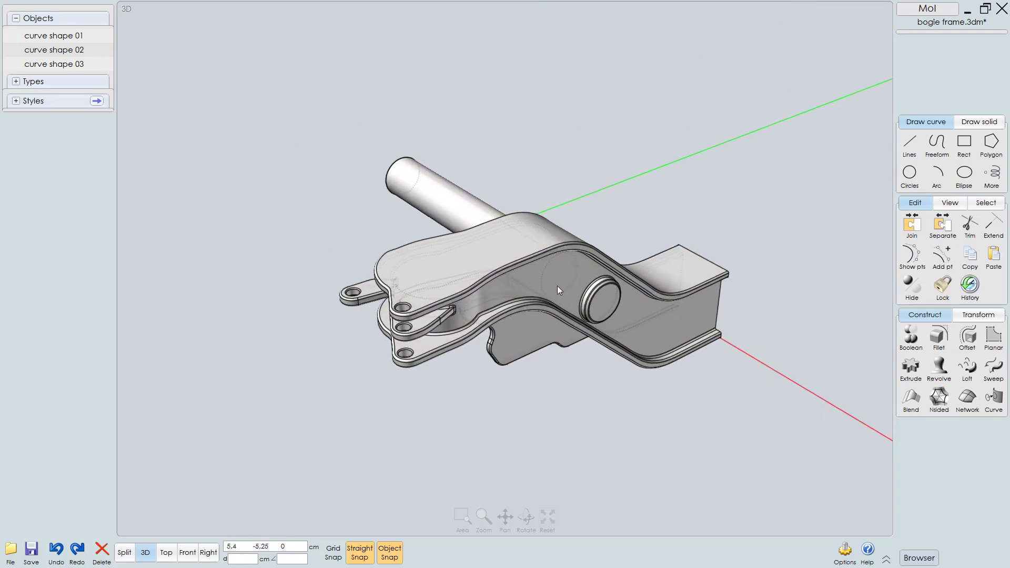
right_drag(557, 285, 554, 273)
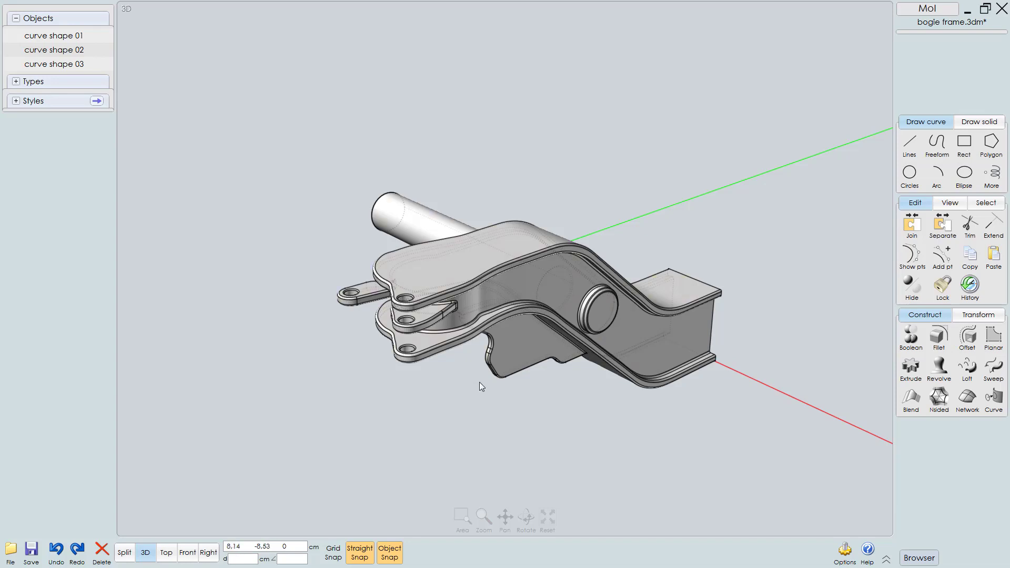
right_drag(485, 258, 522, 267)
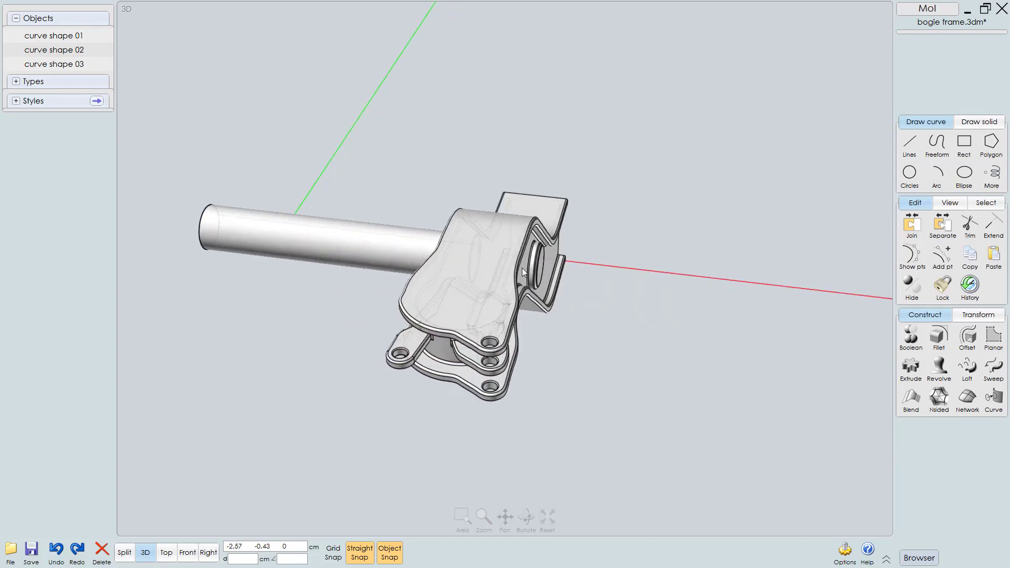
right_drag(363, 251, 312, 241)
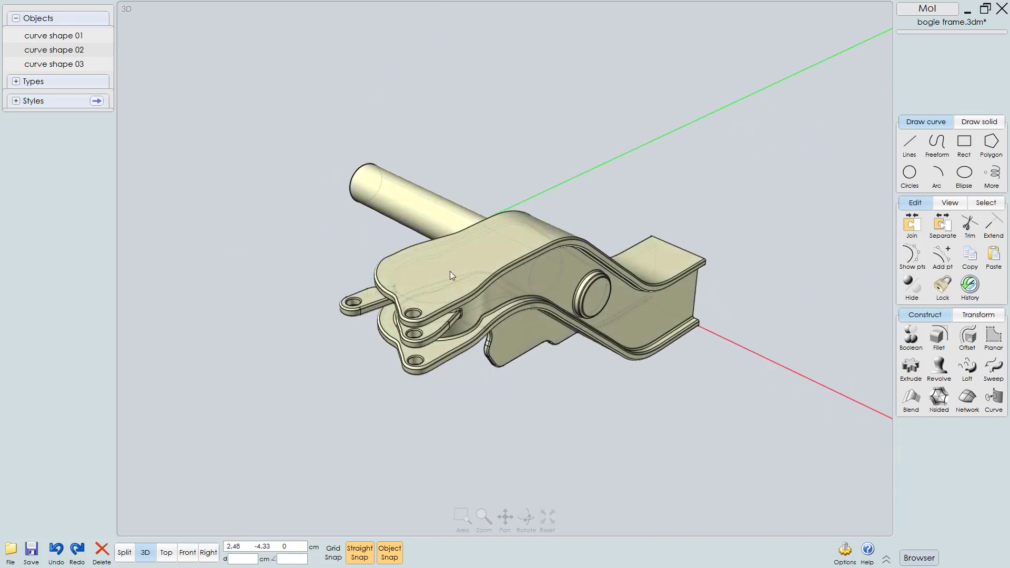
middle_drag(450, 271, 447, 259)
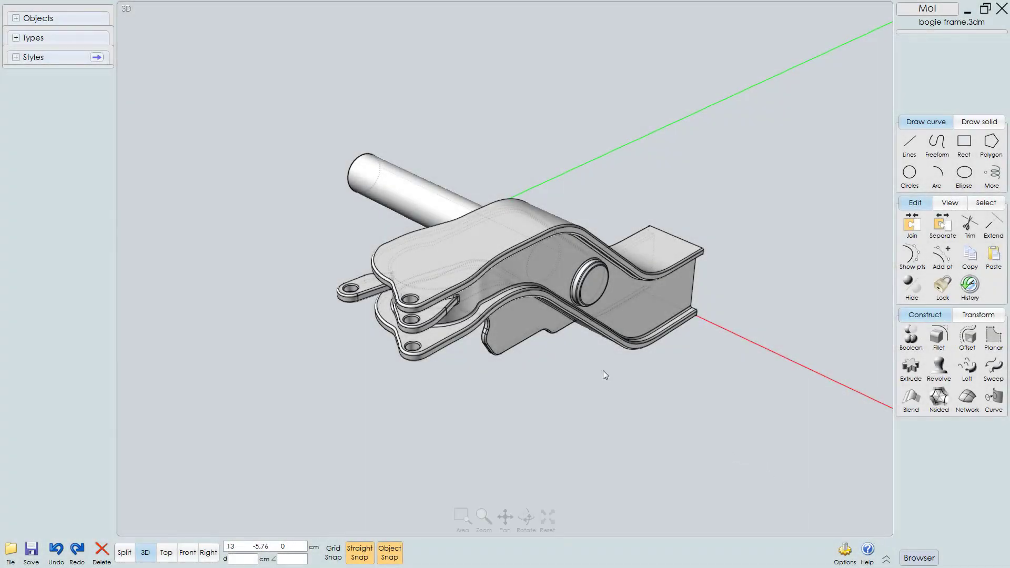
mouse_move(548, 289)
right_down()
mouse_move(532, 280)
mouse_move(562, 277)
mouse_move(551, 276)
mouse_move(563, 289)
right_up()
middle_drag(563, 288, 566, 298)
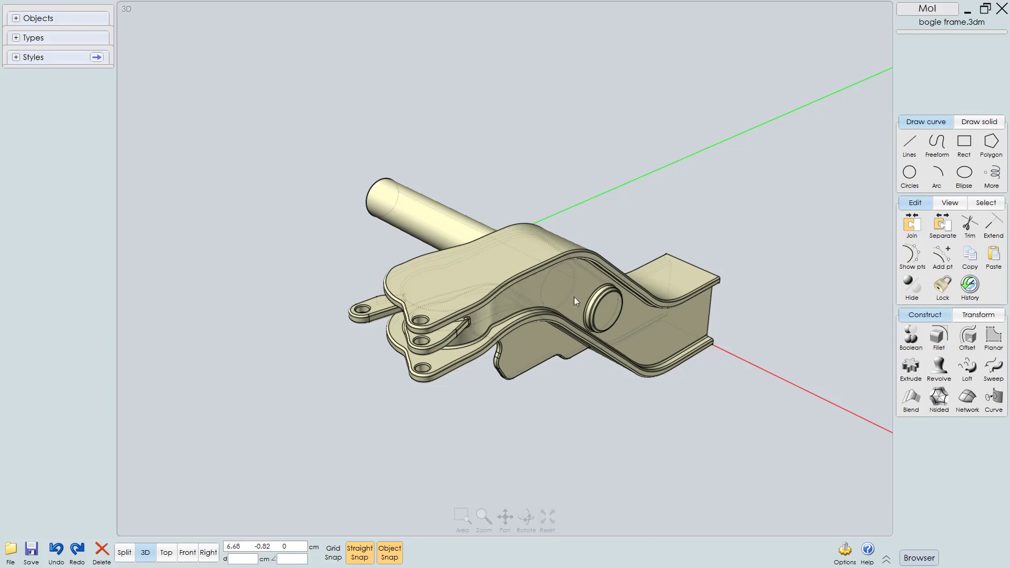
click(337, 331)
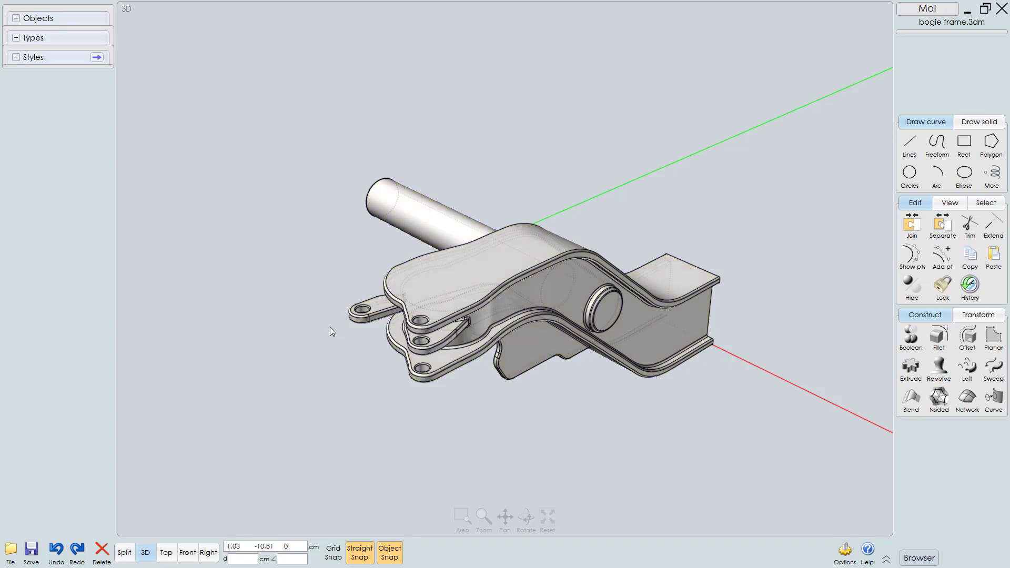
Step: Open the file detail 01.3dm and select its solid part
click(11, 553)
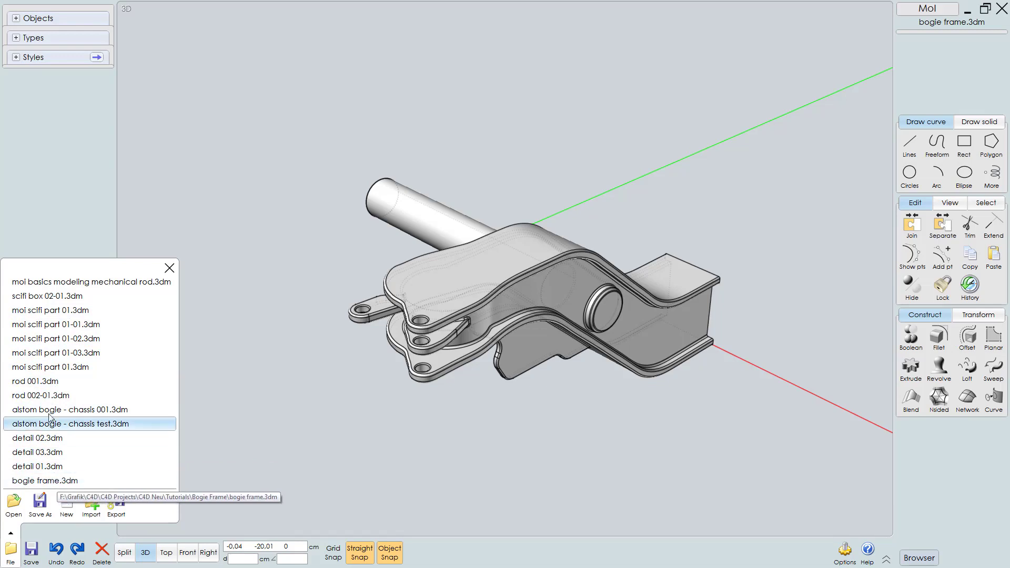
click(42, 467)
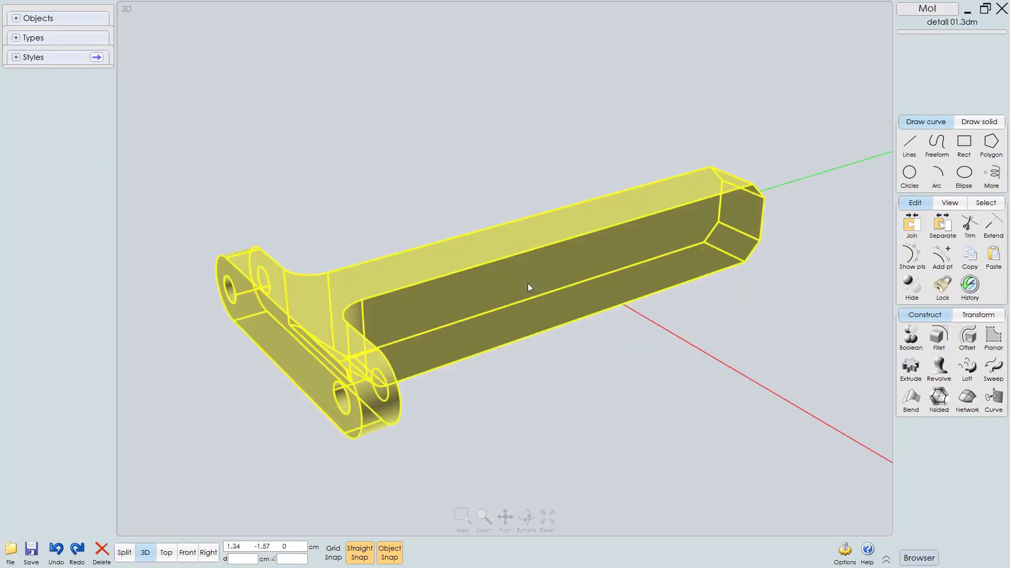
click(529, 284)
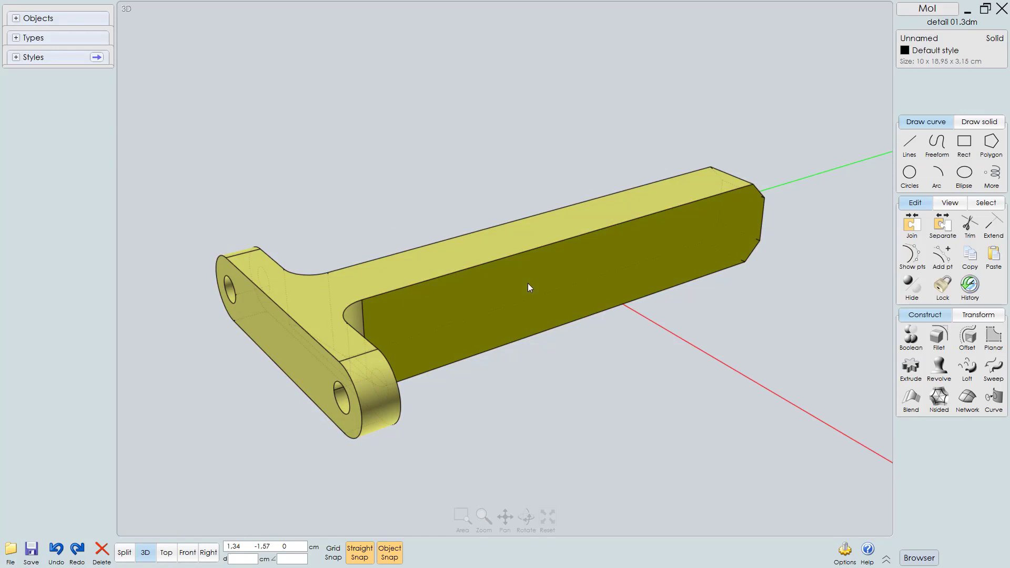
Step: Copy the selected detail 01.3dm solid into bogie frame.3dm
click(10, 551)
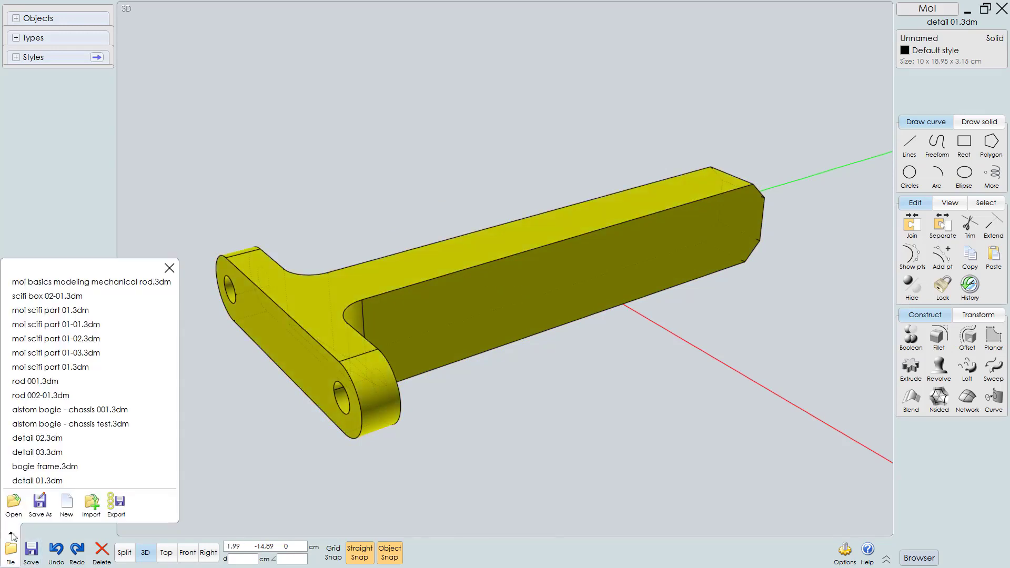
click(32, 467)
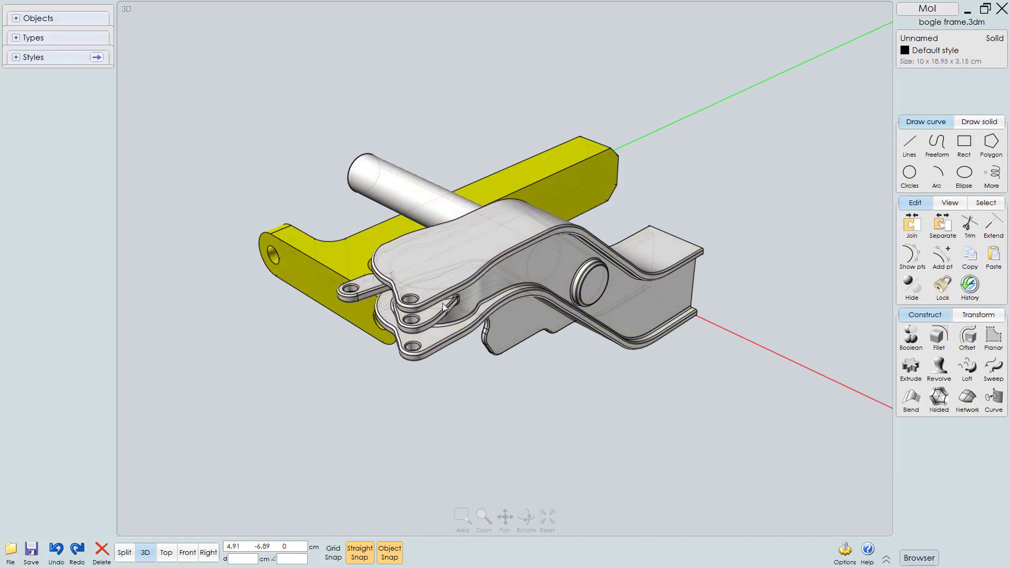
Step: Copy the solid from detail 03.3dm into bogie frame.3dm and save the file
click(10, 550)
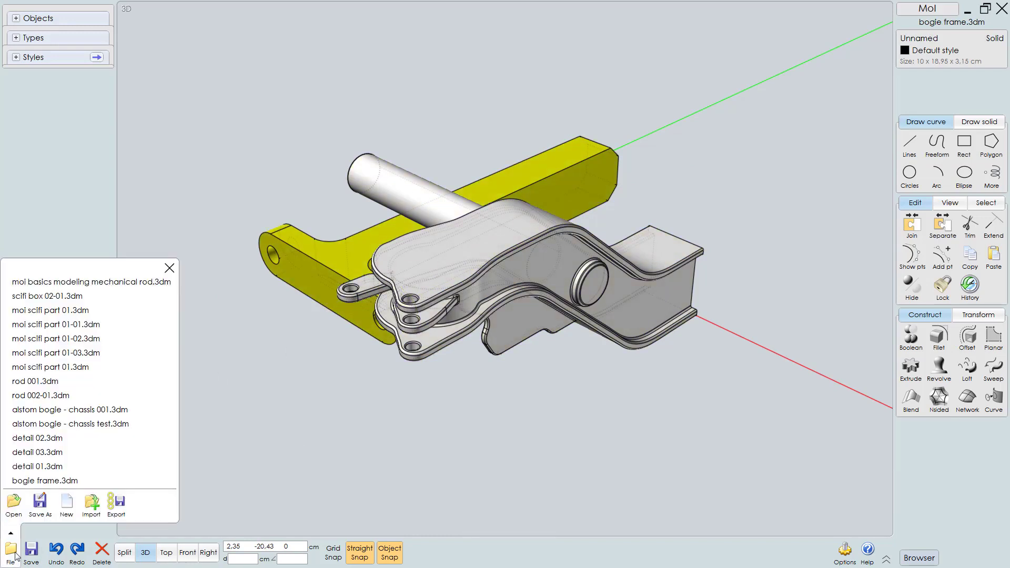
click(61, 454)
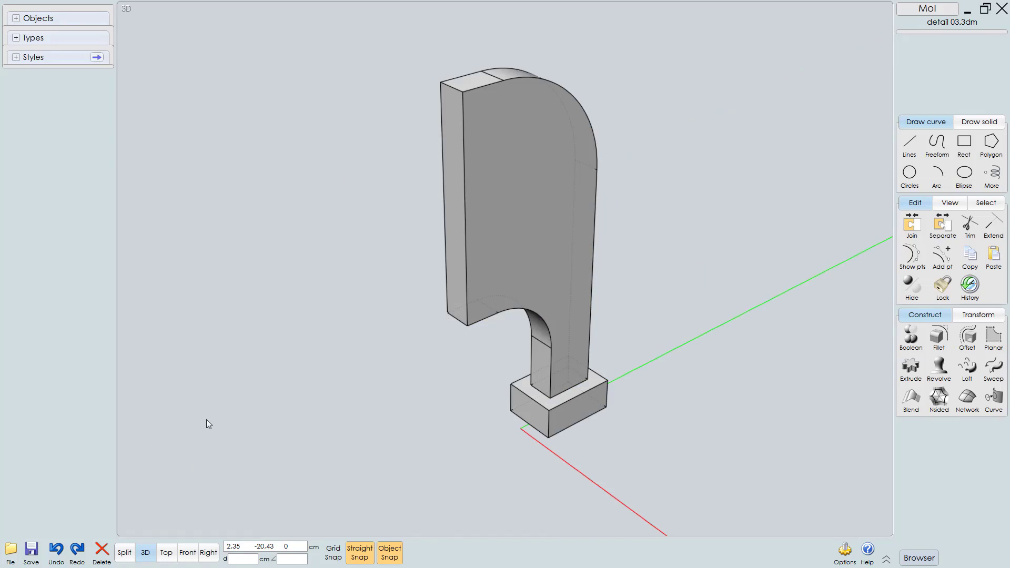
click(545, 234)
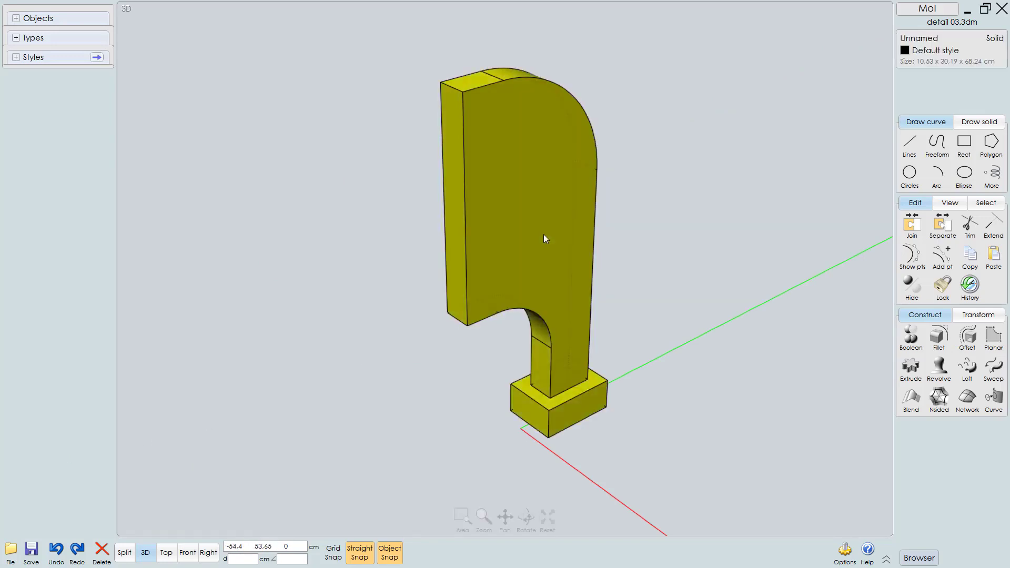
click(10, 550)
click(59, 468)
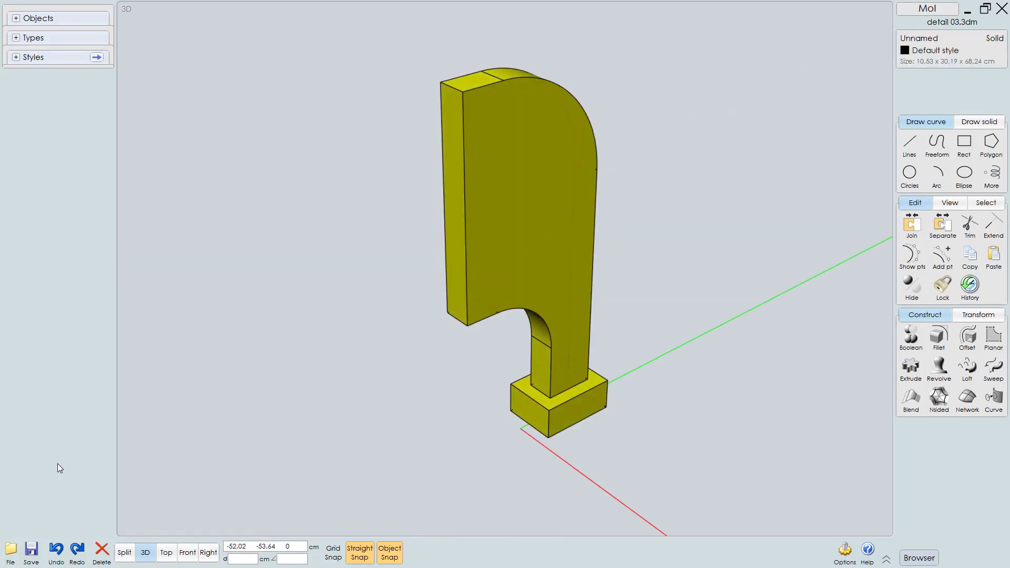
key(ctrl+v)
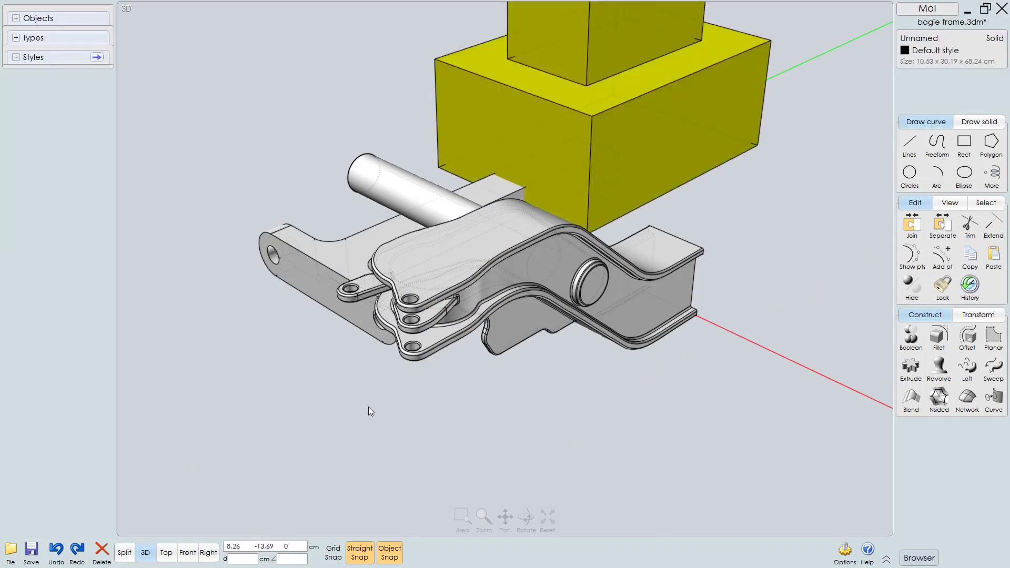
key(ctrl+s)
Step: Name the pasted tall bracket solid detail 03
click(917, 37)
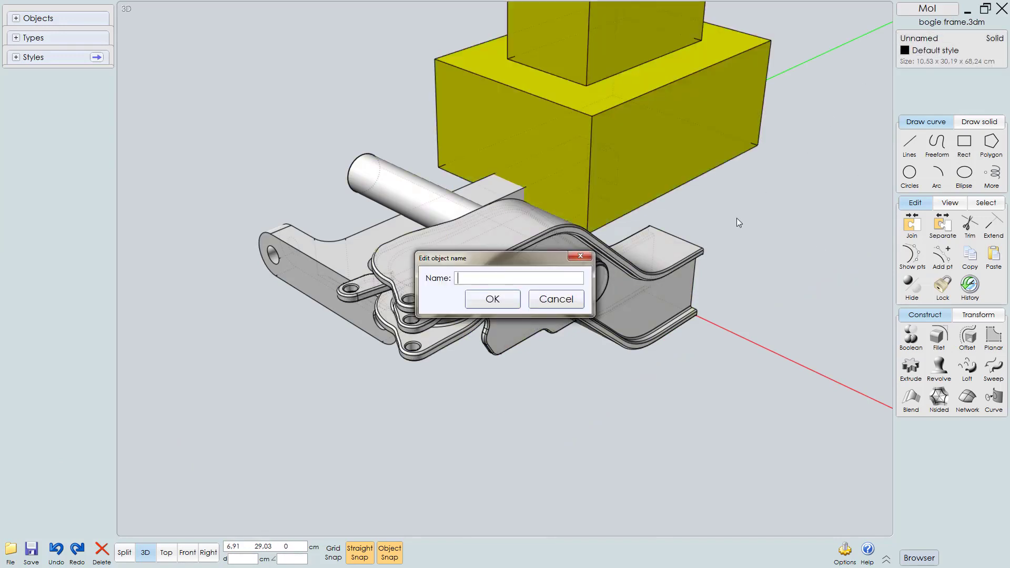
text(detail 03)
key(Return)
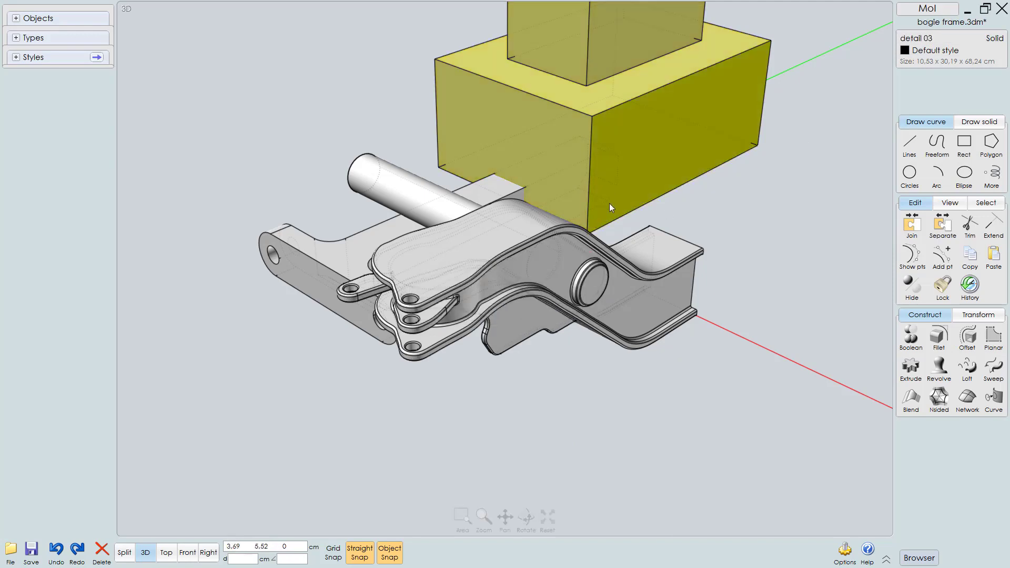
Step: Name the other pasted part, the T-shaped arm with two holes, detail 02 and hide it
click(262, 202)
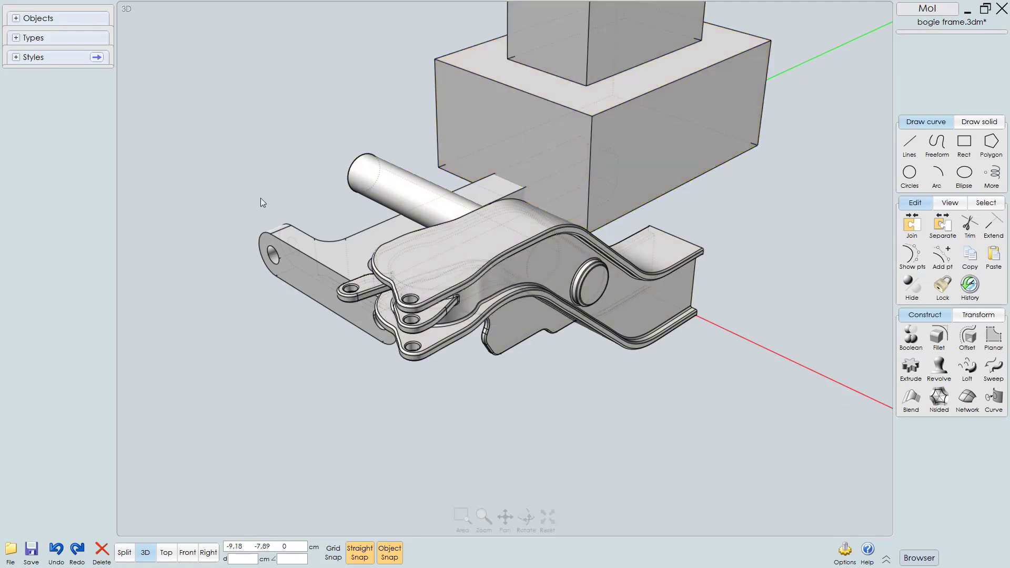
click(352, 258)
click(933, 42)
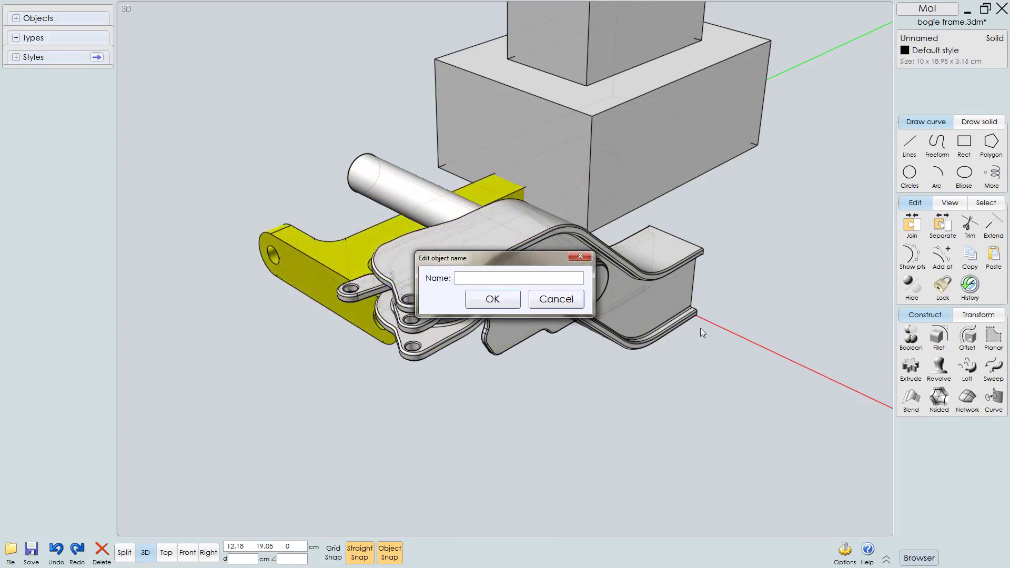
text(detail 02)
key(Return)
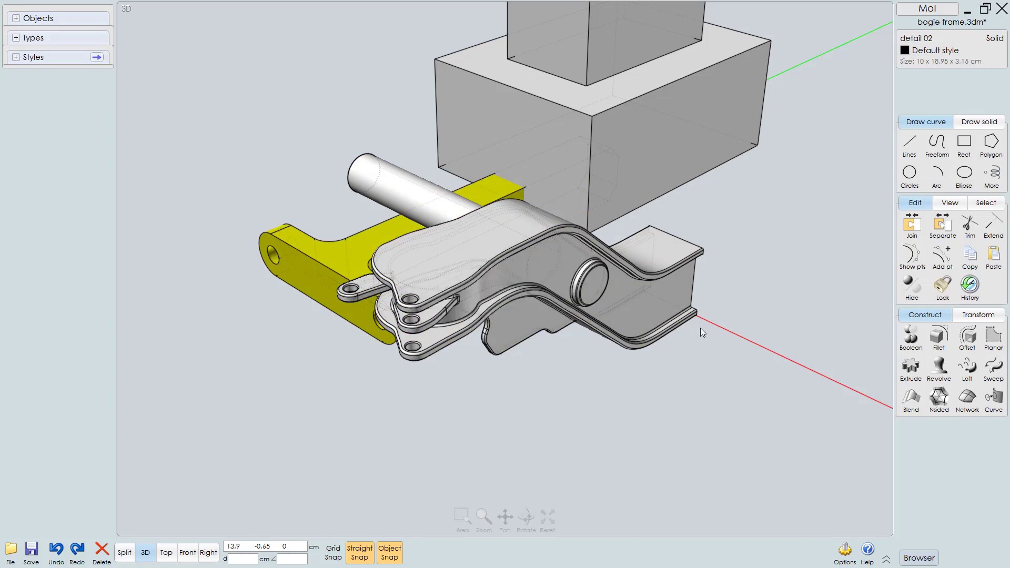
click(15, 18)
click(13, 78)
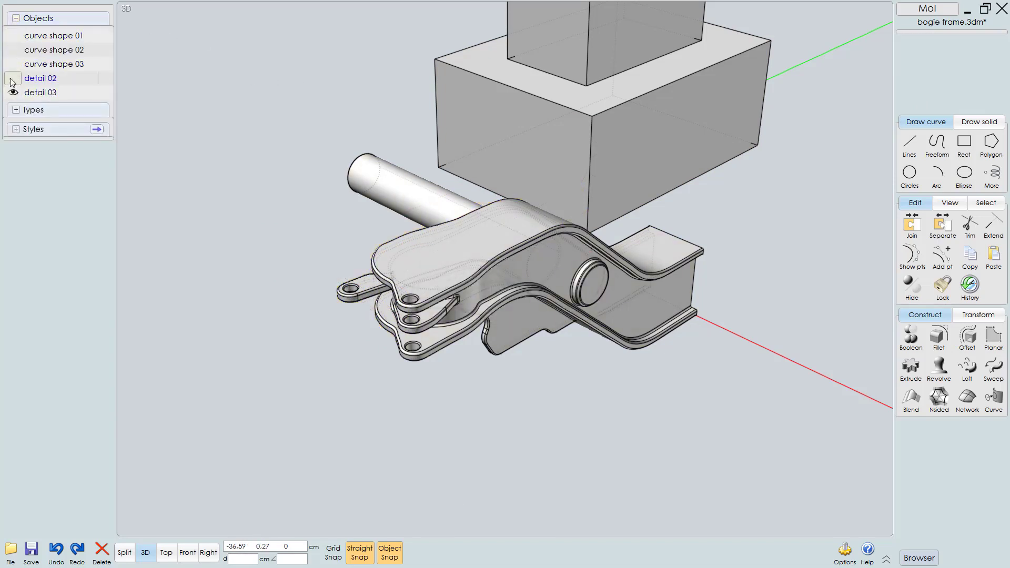
Step: Scale the detail 03 bracket down uniformly to about 2.03 x 5.81 x 13.14 cm in the front view
click(537, 125)
scroll(527, 245, down, 4)
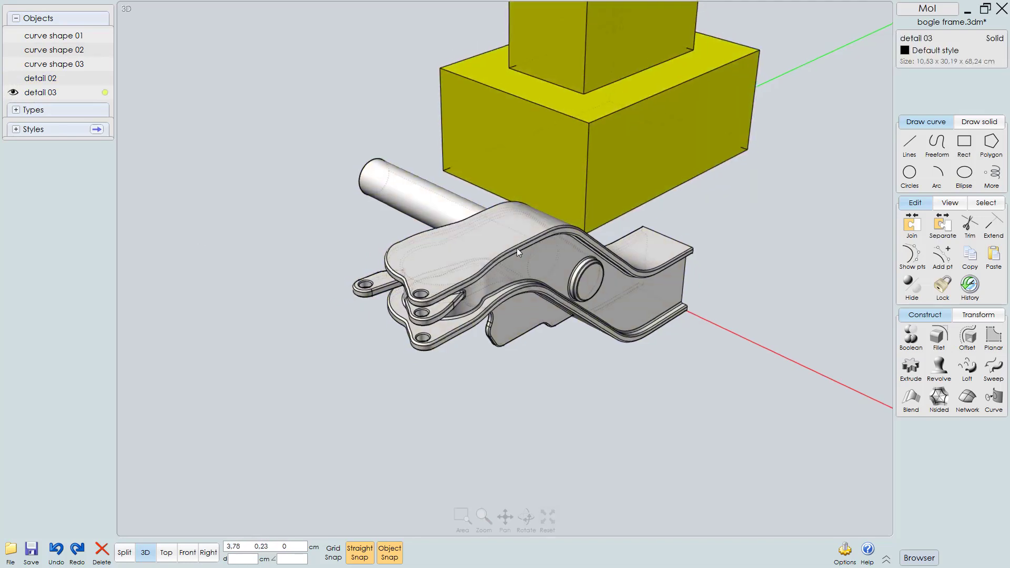
right_drag(513, 239, 534, 311)
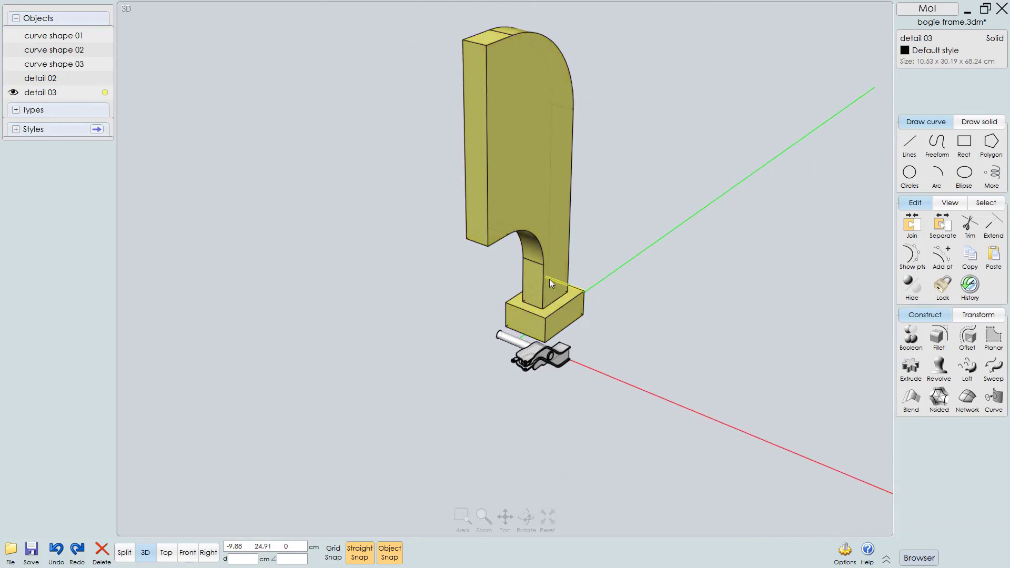
key(F5)
key(F4)
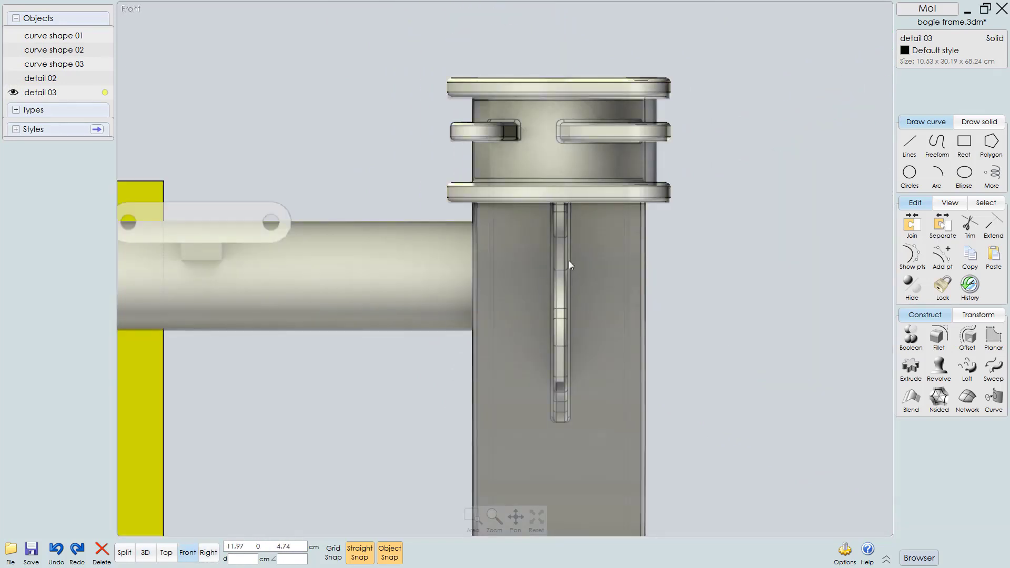
scroll(541, 313, down, 5)
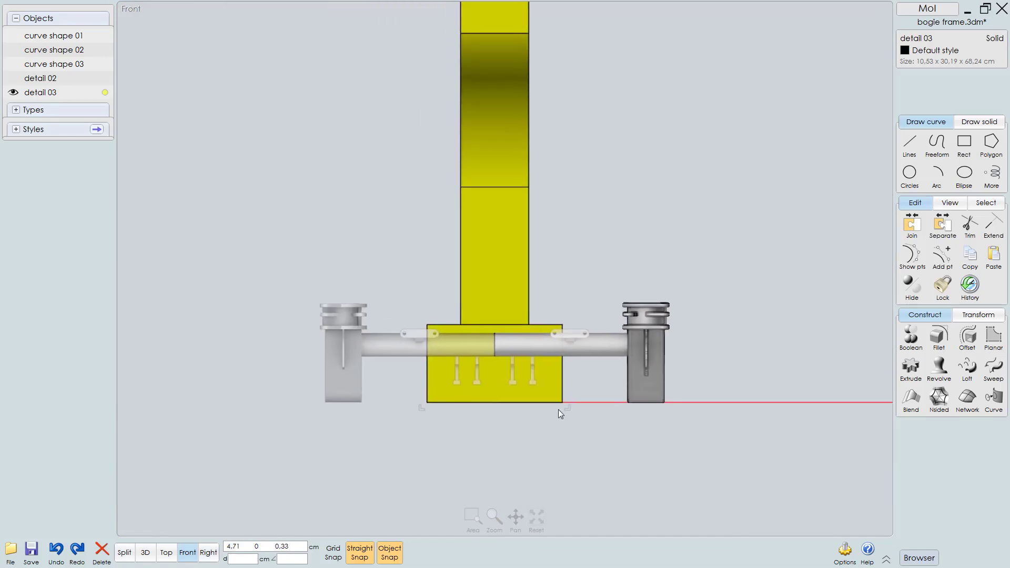
right_drag(588, 425, 579, 531)
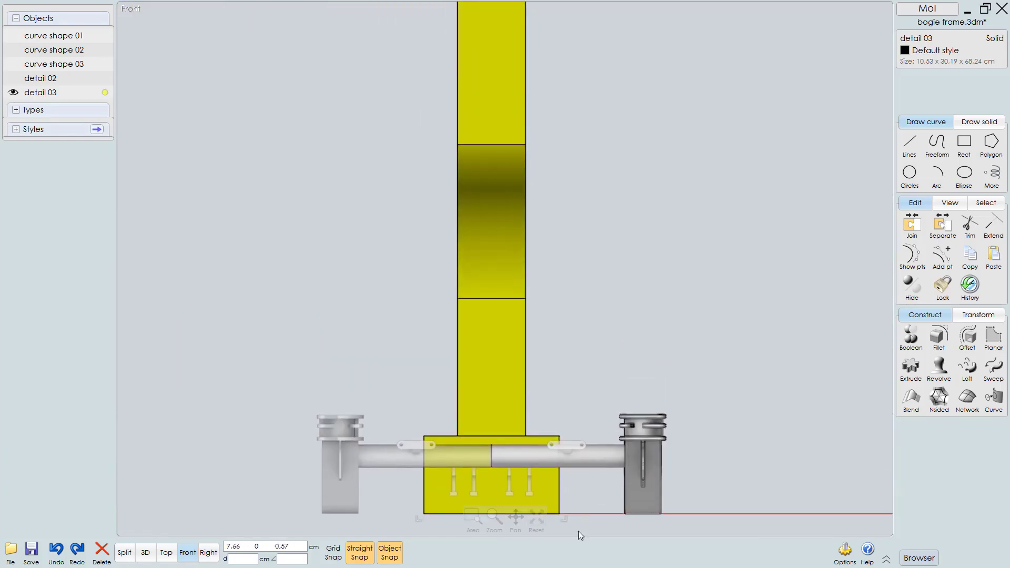
drag(565, 519, 494, 491)
scroll(518, 357, up, 5)
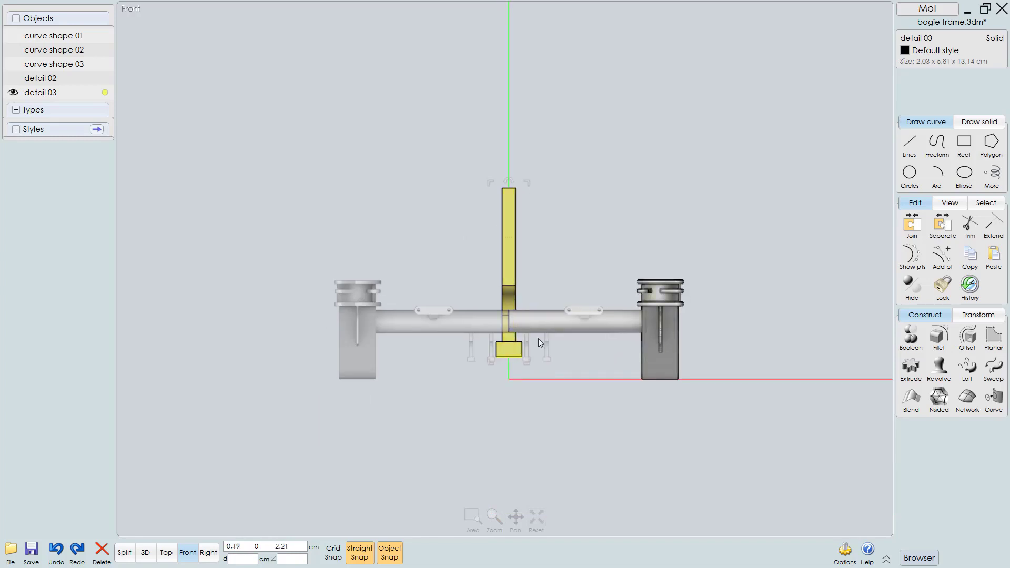
Step: Fit detail 03 over the faded reference bracket just right of the centre axis, scaling it to about 0.66 x 1.89 x 4.13 cm
middle_drag(578, 304, 571, 377)
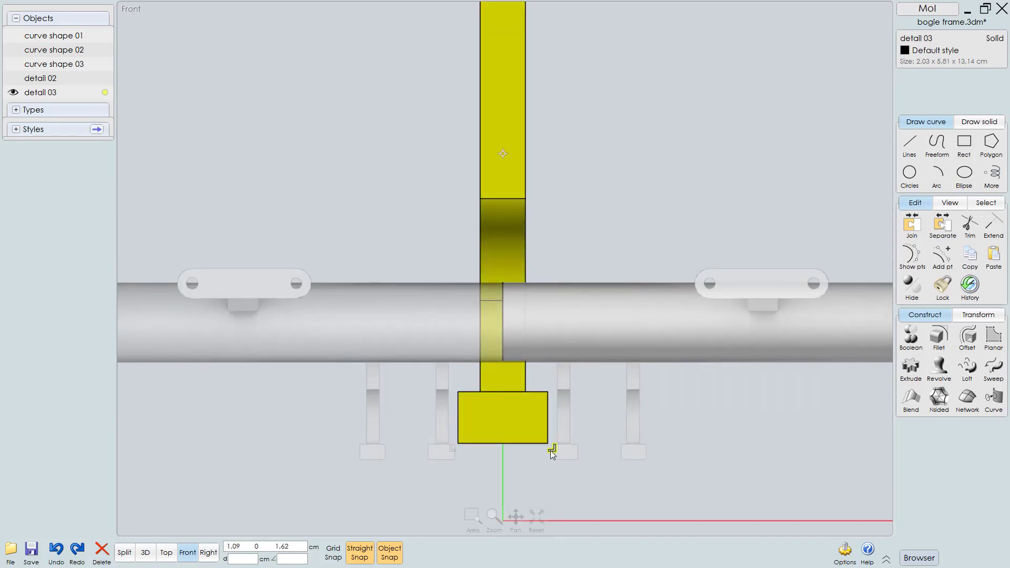
mouse_move(555, 447)
mouse_down()
mouse_move(520, 254)
mouse_move(560, 308)
mouse_move(563, 476)
mouse_move(565, 462)
mouse_up()
scroll(553, 472, up, 4)
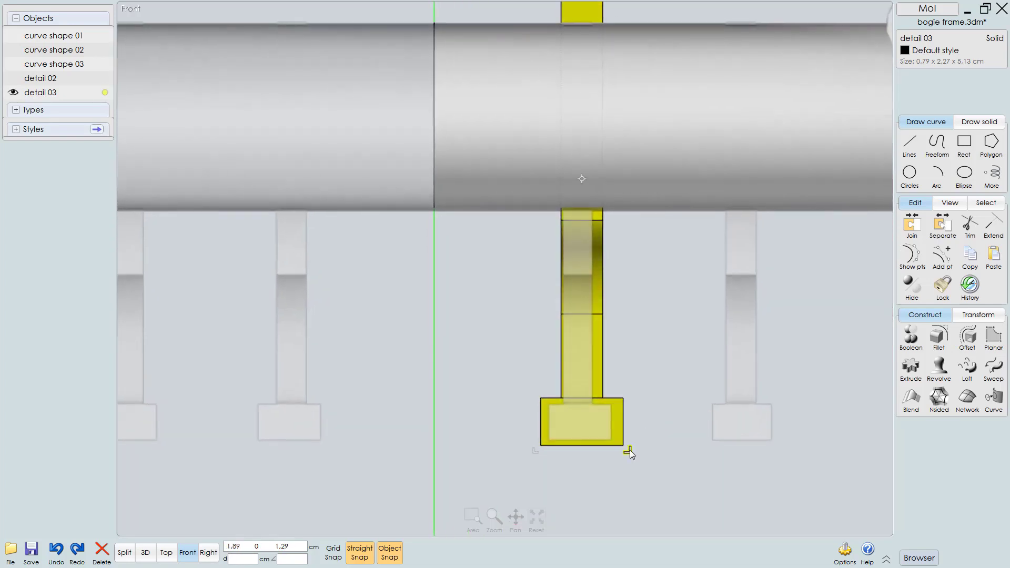
mouse_move(630, 451)
mouse_down()
mouse_move(595, 408)
mouse_move(585, 441)
mouse_move(606, 423)
mouse_move(615, 441)
mouse_move(580, 450)
mouse_move(577, 441)
mouse_up()
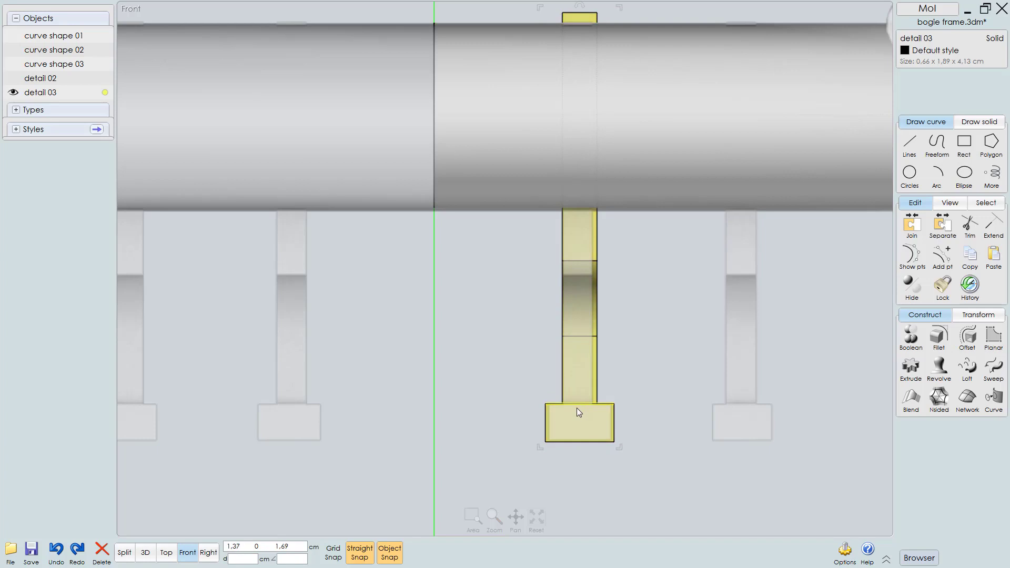
Step: Move detail 03 in the top view onto the front cross tube, over the matching faded reference bracket
key(t)
scroll(668, 402, up, 2)
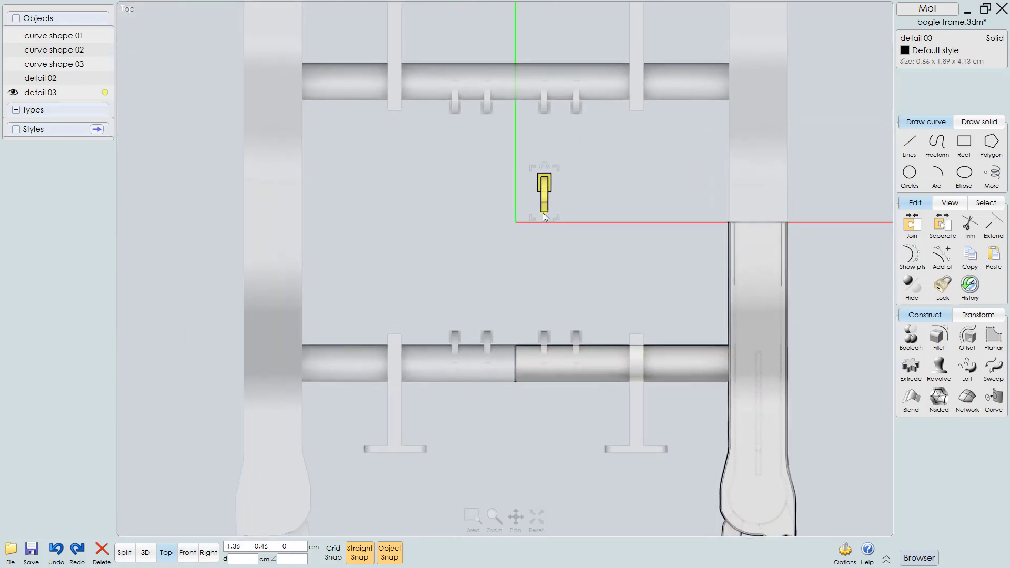
drag(544, 217, 544, 362)
scroll(544, 363, up, 4)
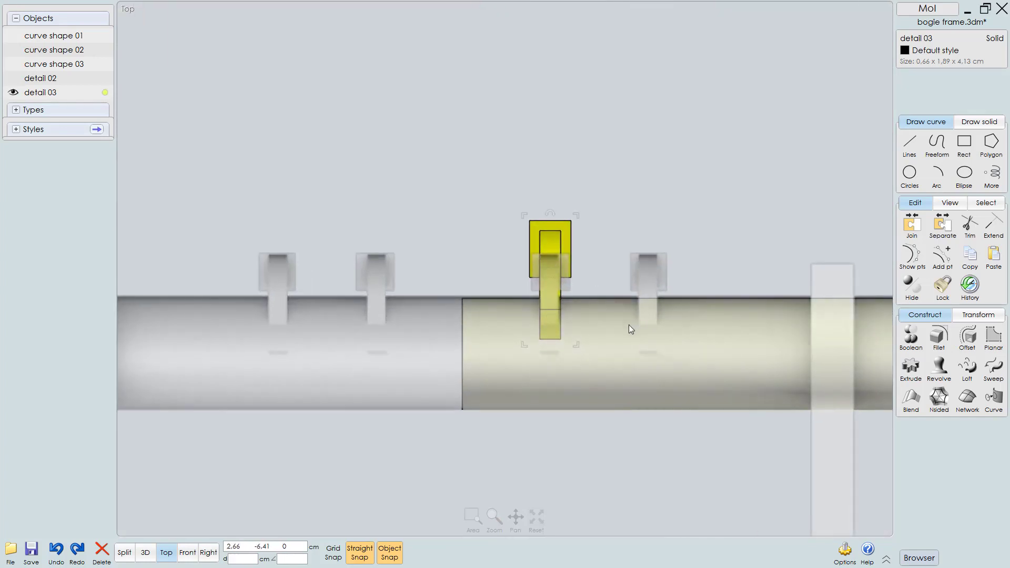
Step: Examine how detail 03 sits against the cross tube in the front, right and 3D views
key(F3)
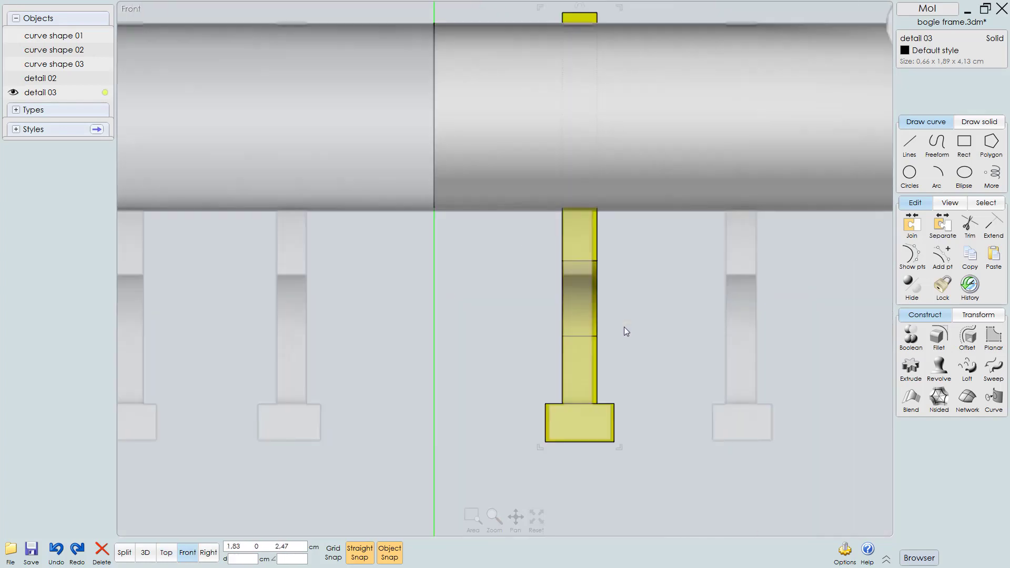
key(F4)
scroll(573, 340, down, 2)
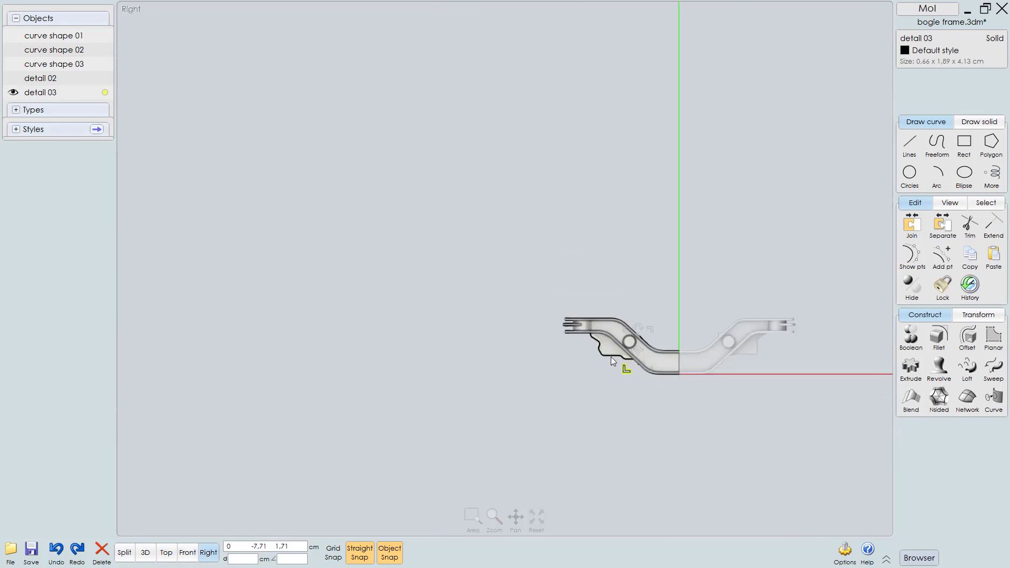
scroll(600, 350, up, 5)
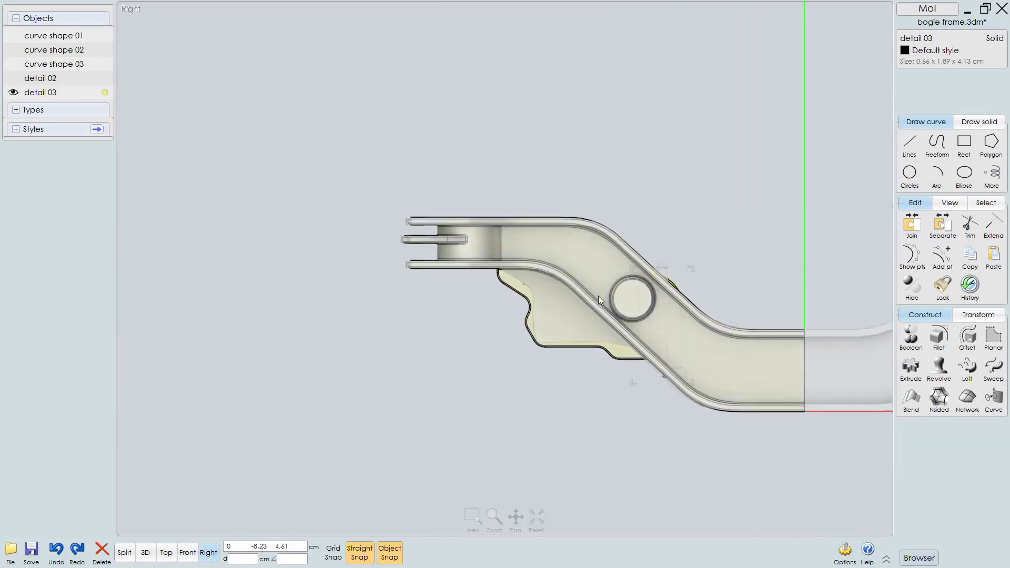
scroll(598, 296, up, 3)
scroll(682, 324, up, 2)
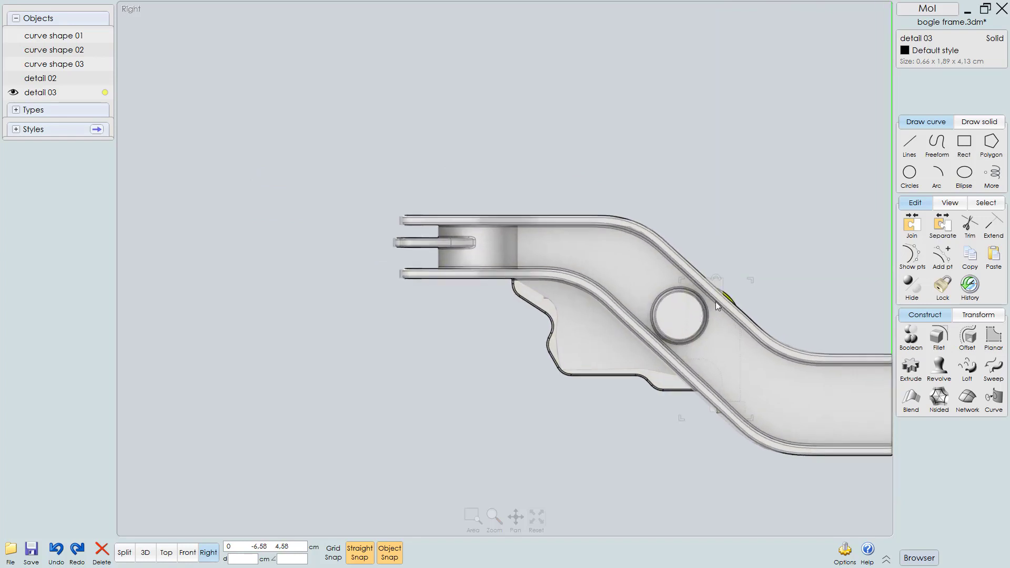
key(F5)
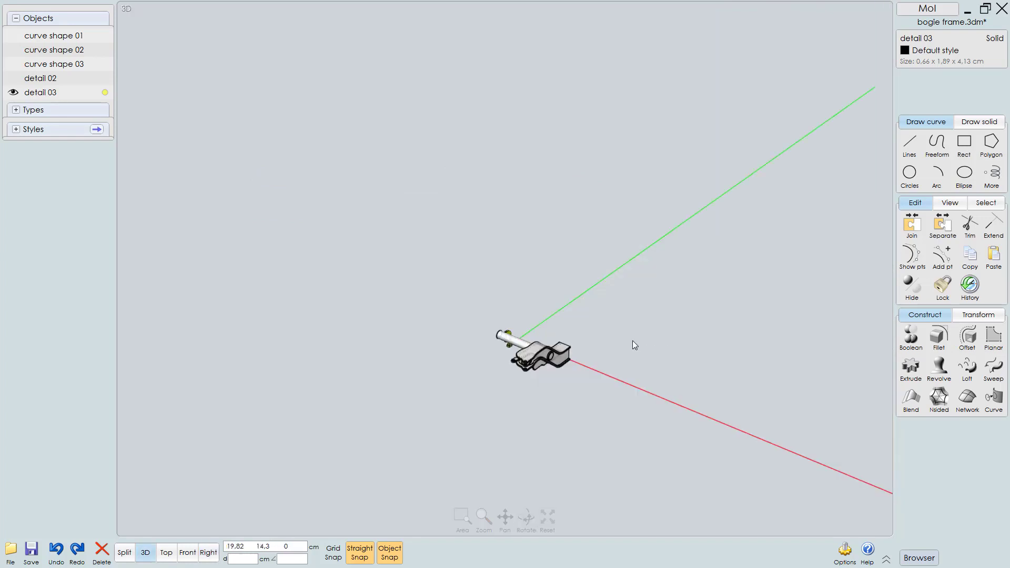
scroll(524, 360, up, 7)
middle_drag(478, 277, 510, 293)
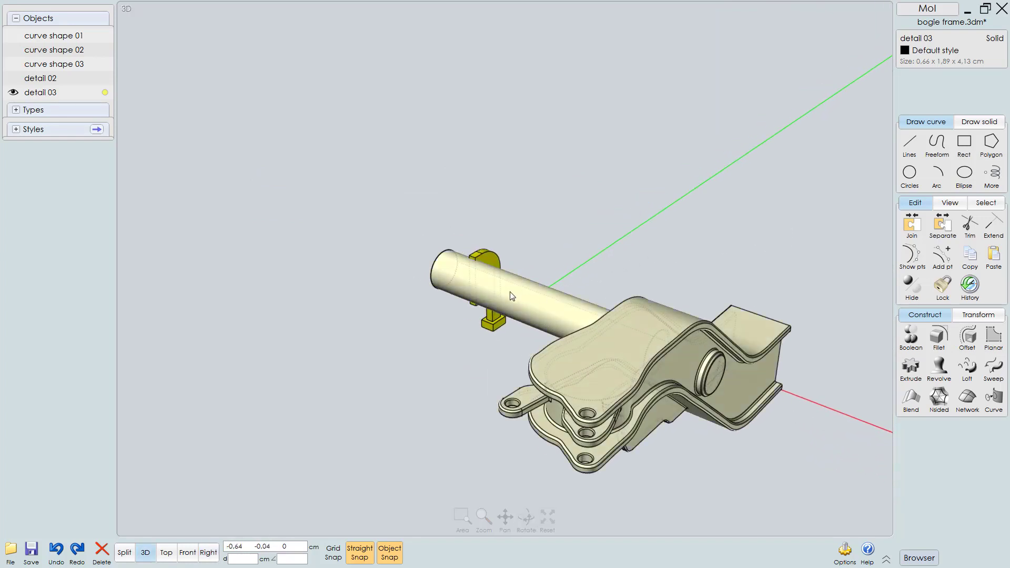
right_drag(509, 292, 673, 288)
middle_drag(263, 476, 490, 387)
scroll(524, 334, up, 4)
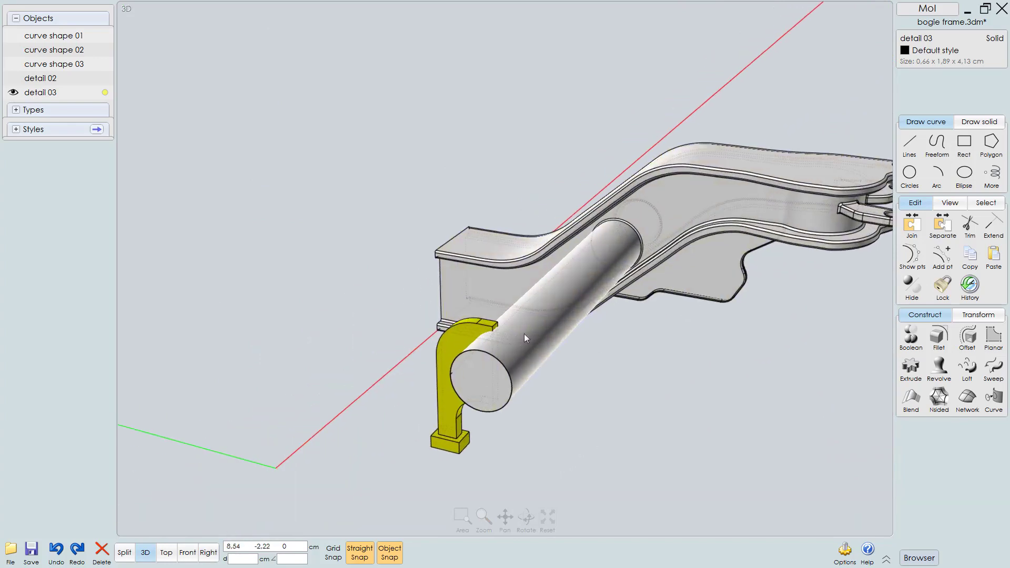
right_drag(553, 313, 478, 300)
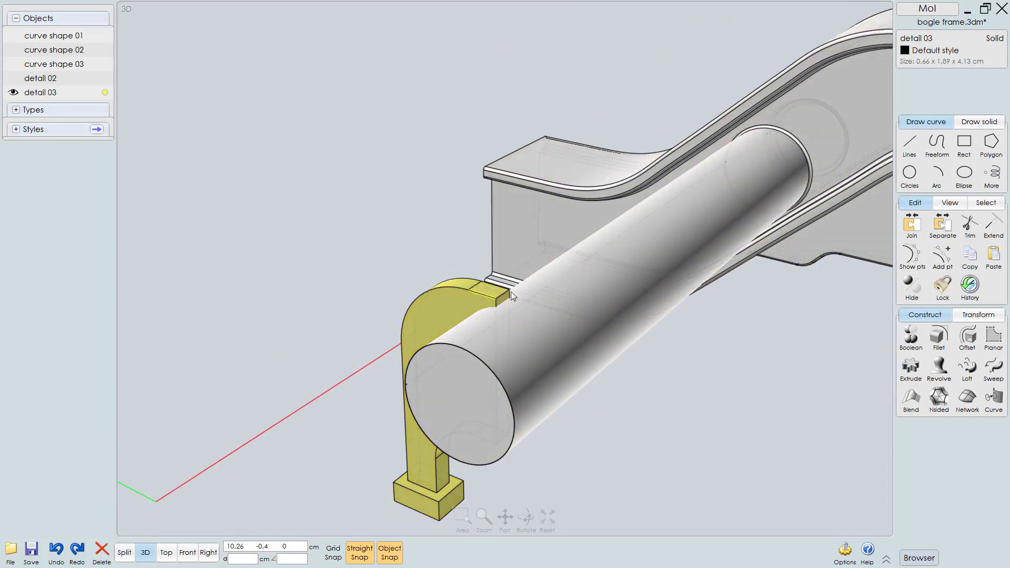
scroll(511, 291, up, 2)
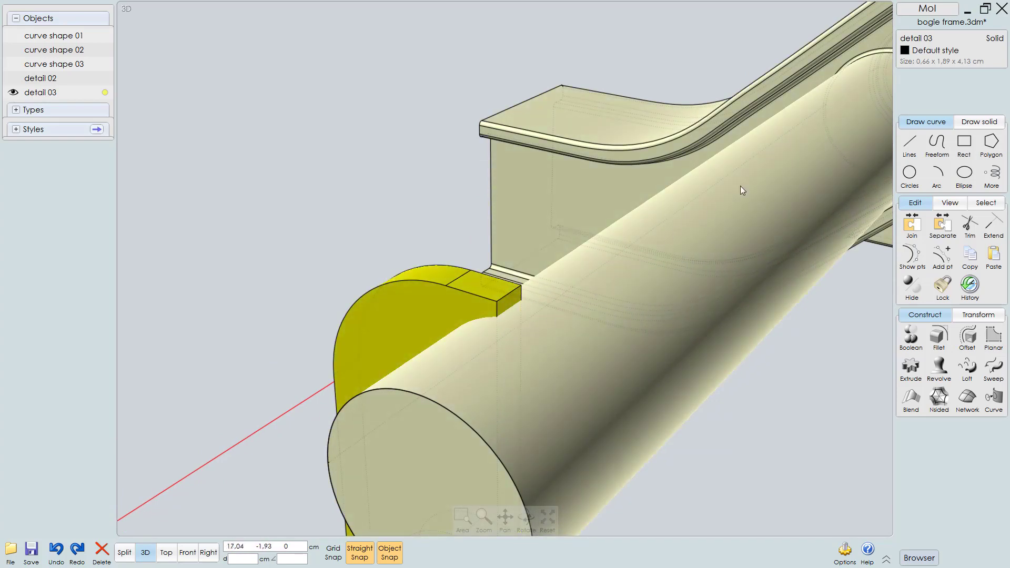
scroll(547, 340, down, 3)
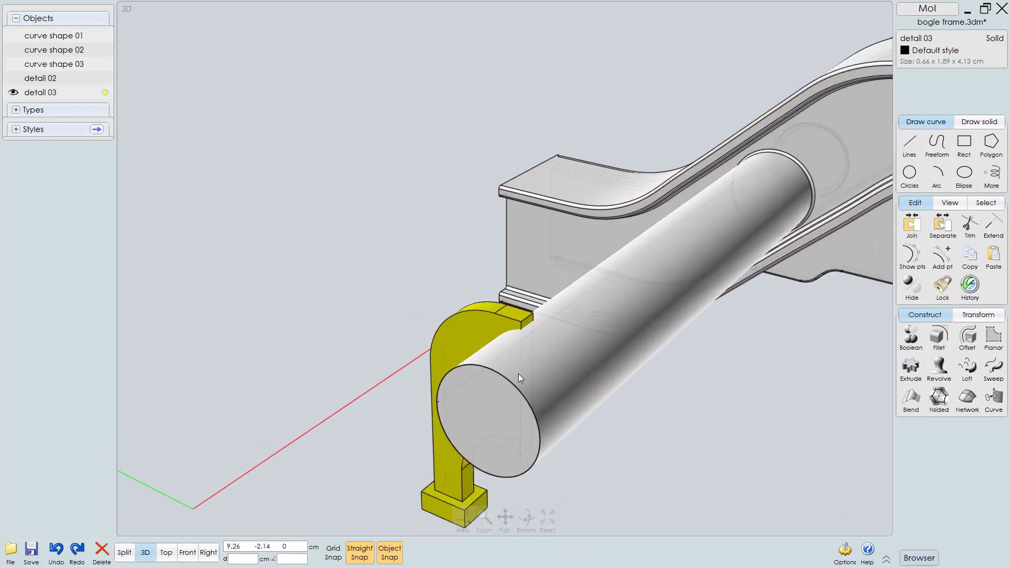
scroll(519, 374, up, 3)
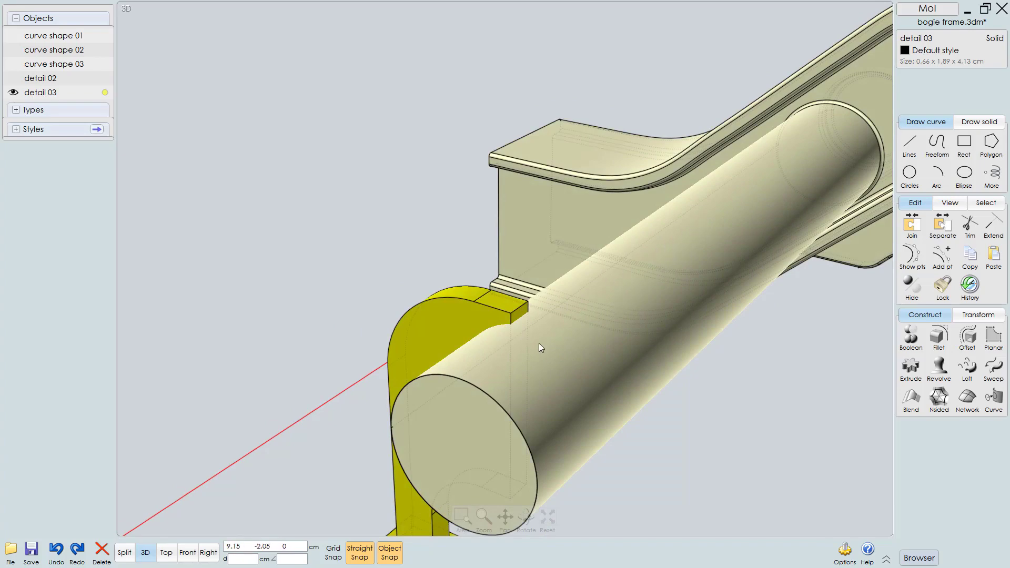
Step: Fillet all edges of detail 03 with a circular profile, trying radii of 0.1, 0.08 and 0.06 cm
scroll(529, 331, up, 2)
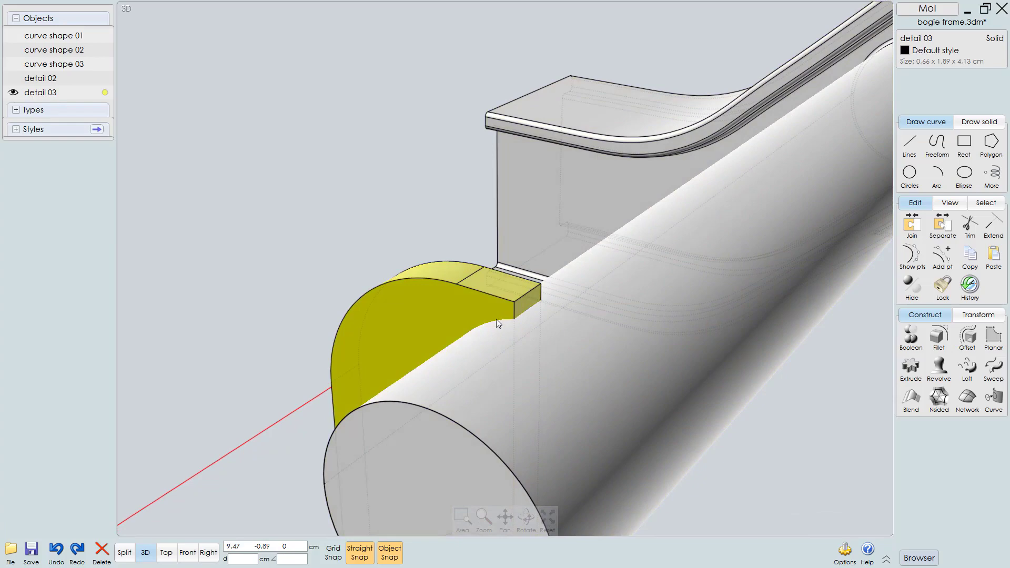
right_drag(501, 329, 529, 326)
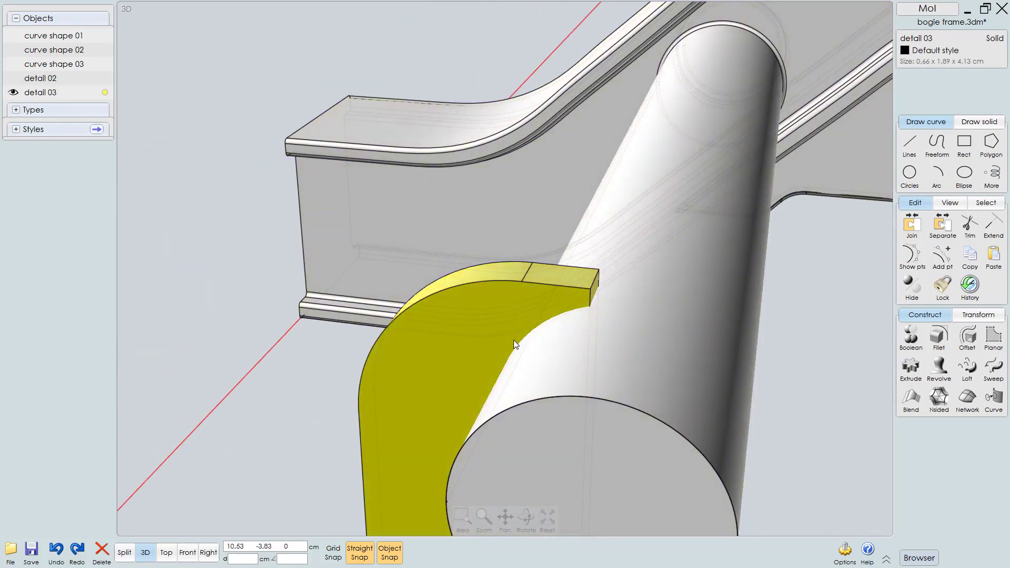
right_drag(569, 327, 543, 326)
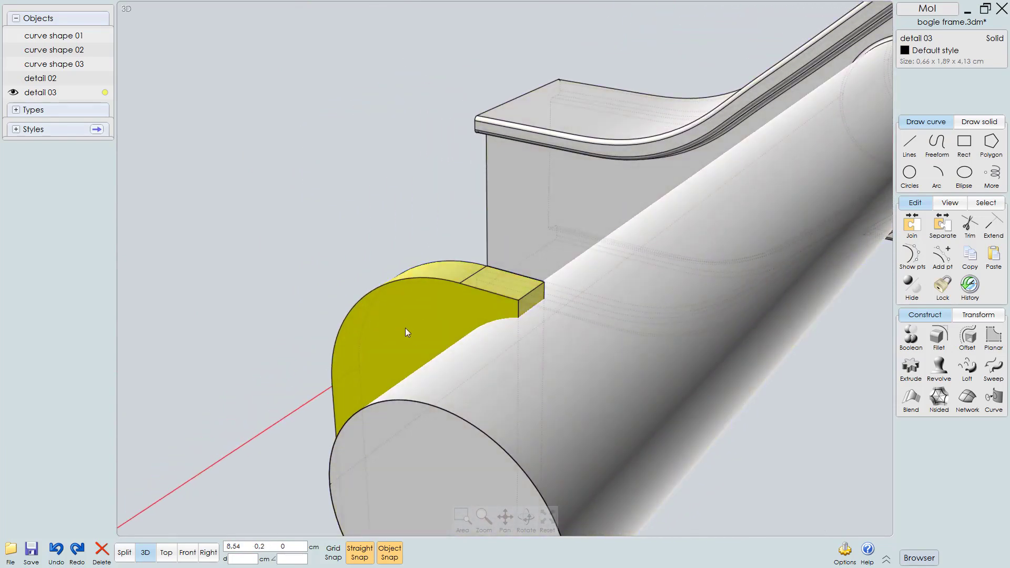
right_drag(415, 320, 486, 368)
scroll(528, 330, down, 3)
scroll(505, 355, up, 2)
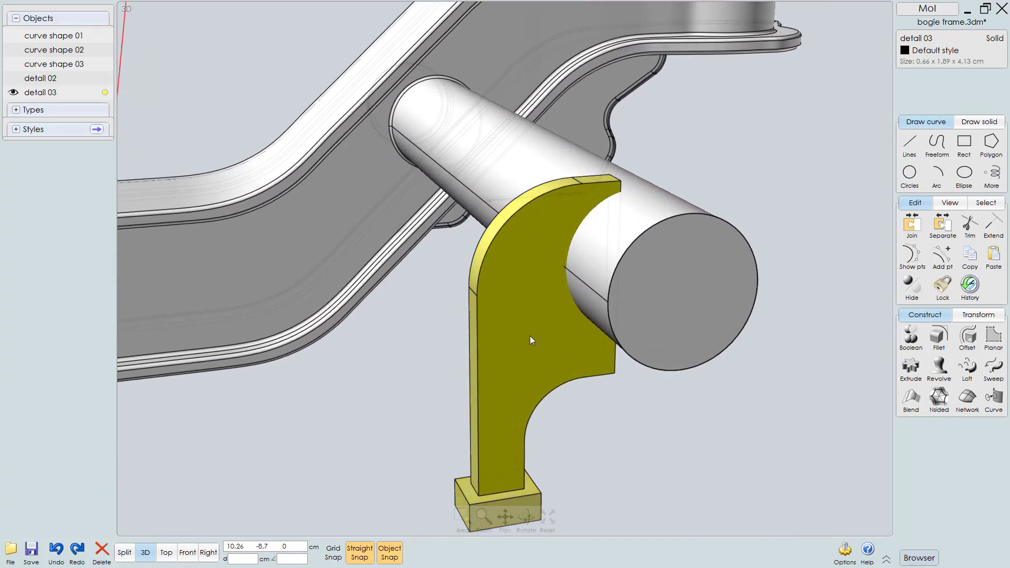
key(f)
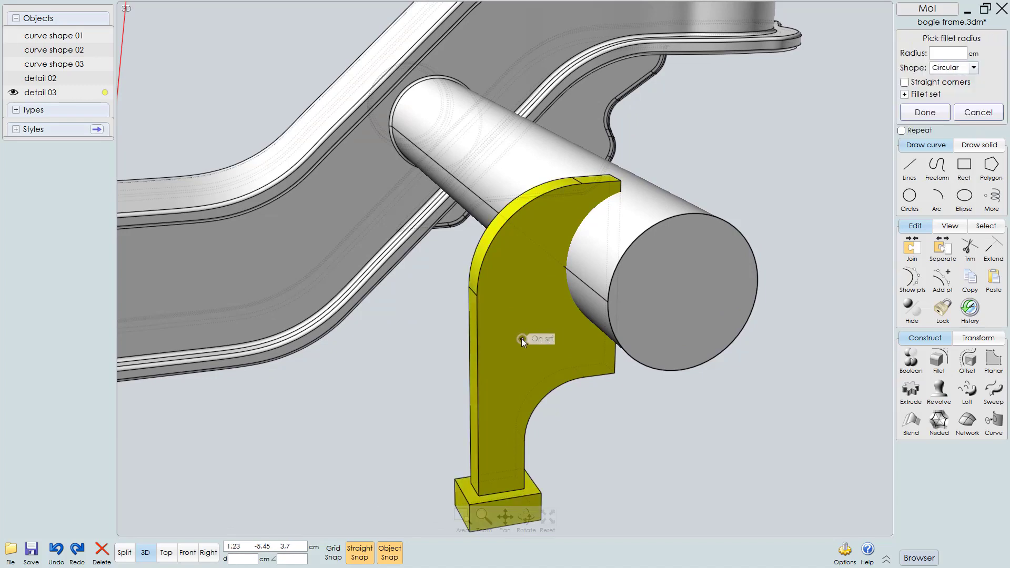
text(.1)
key(Return)
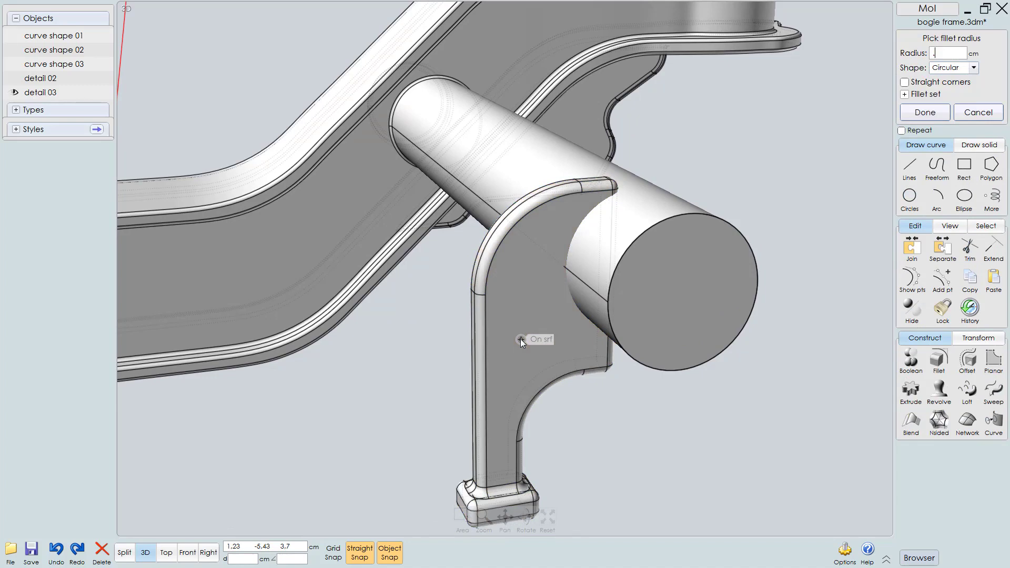
text(.08)
key(Return)
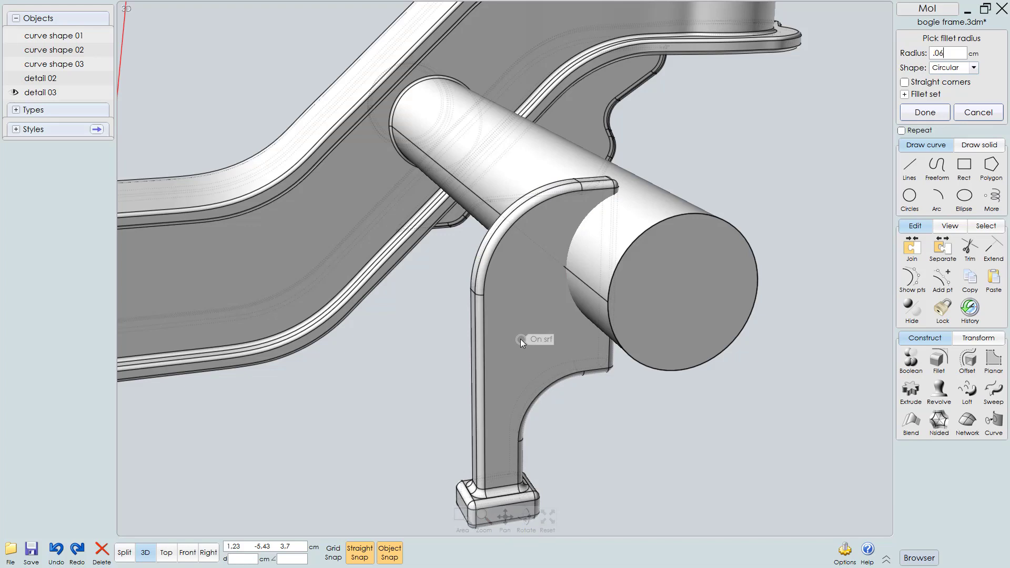
key(Return)
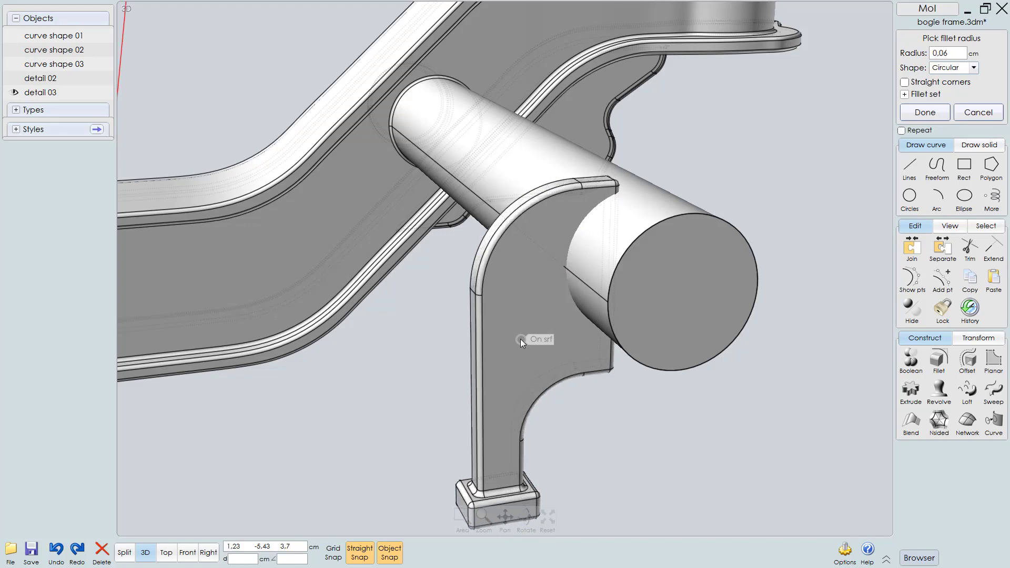
Step: Set detail 03's fillet radius to 0.07 cm and finish the fillet
right_drag(488, 320, 458, 313)
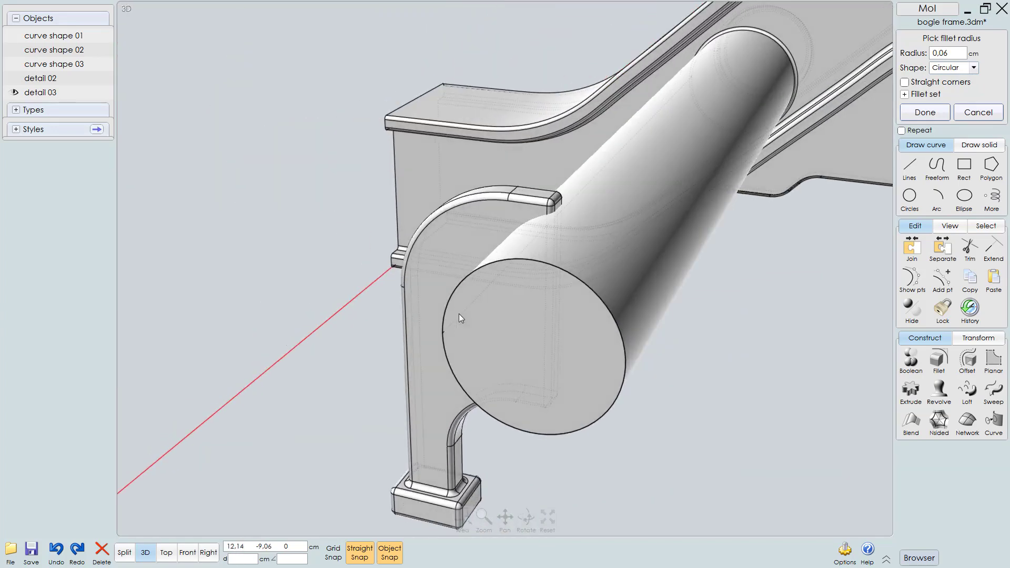
scroll(603, 206, up, 3)
scroll(548, 210, up, 2)
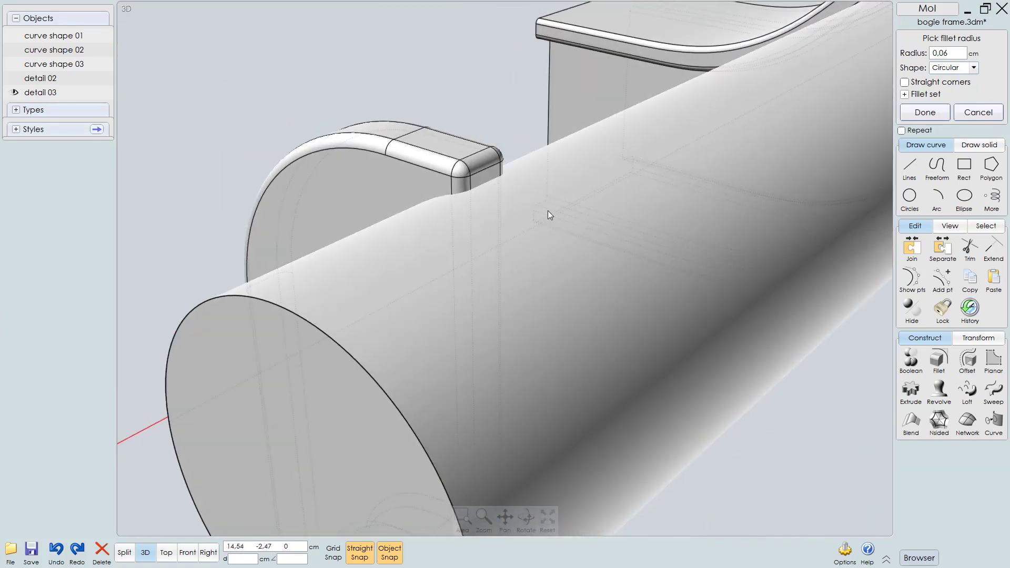
right_drag(548, 211, 606, 257)
scroll(568, 252, down, 3)
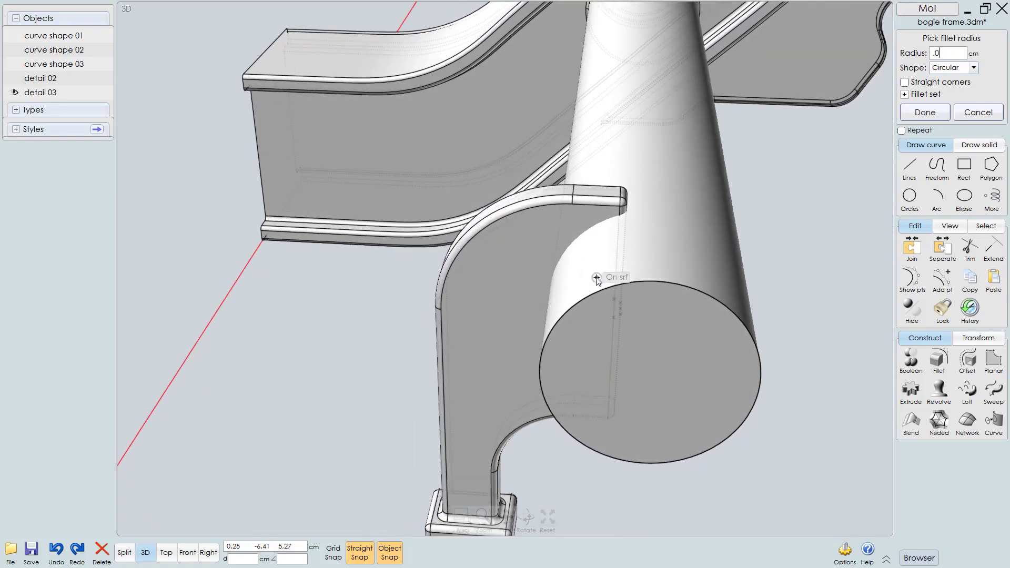
mouse_move(481, 223)
right_down()
mouse_move(504, 227)
mouse_move(480, 230)
right_up()
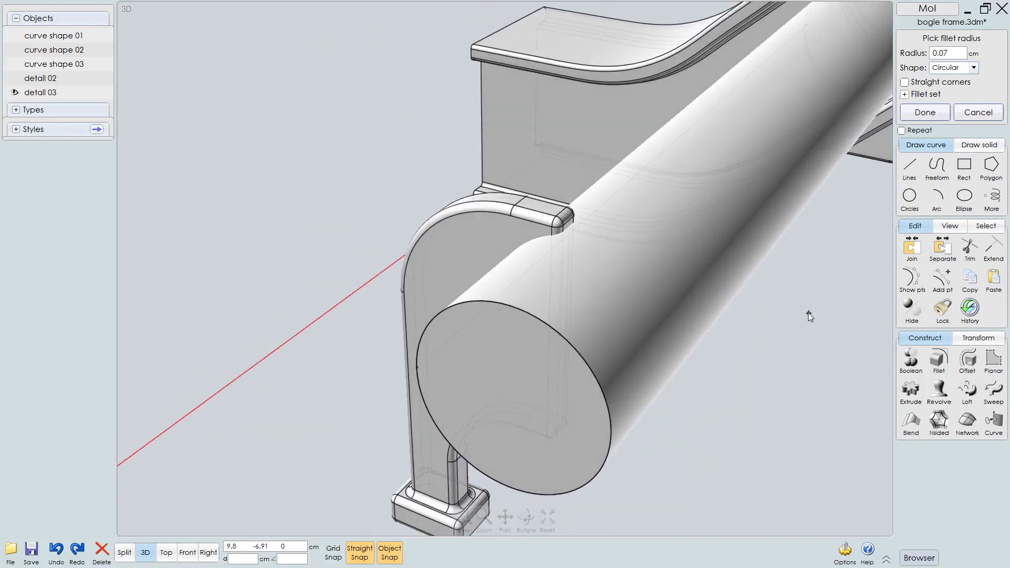
right_click(643, 290)
Step: Copy the filleted detail 03 in the front view onto the faded reference bracket farther from the centre axis
scroll(651, 203, up, 3)
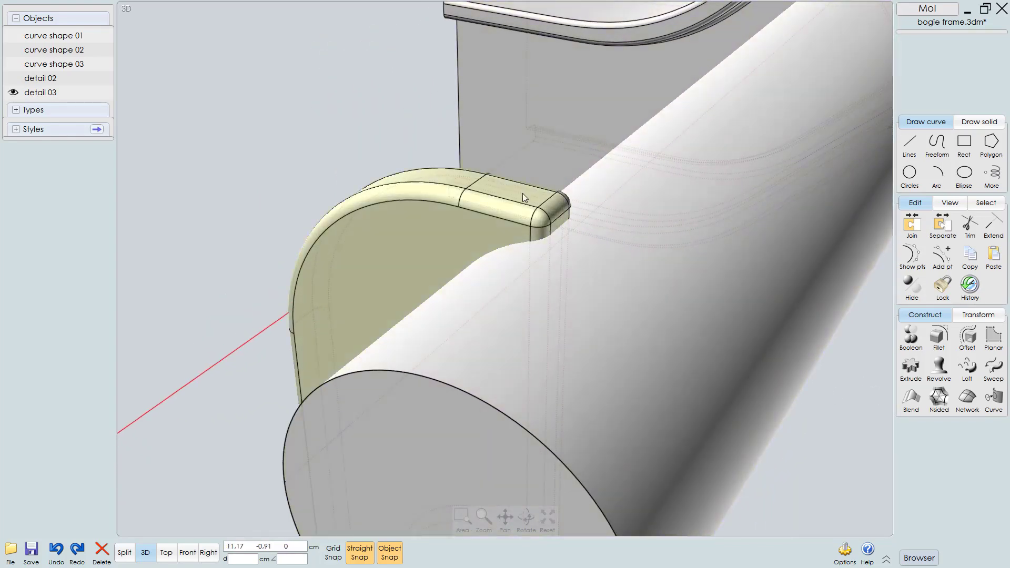
click(522, 193)
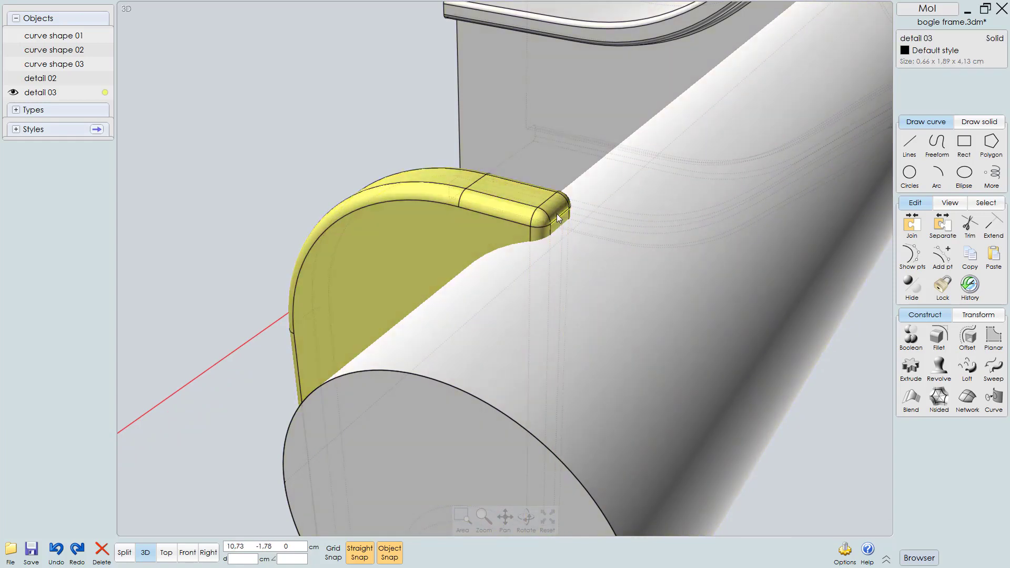
drag(557, 214, 557, 207)
scroll(560, 226, down, 5)
right_drag(560, 225, 554, 275)
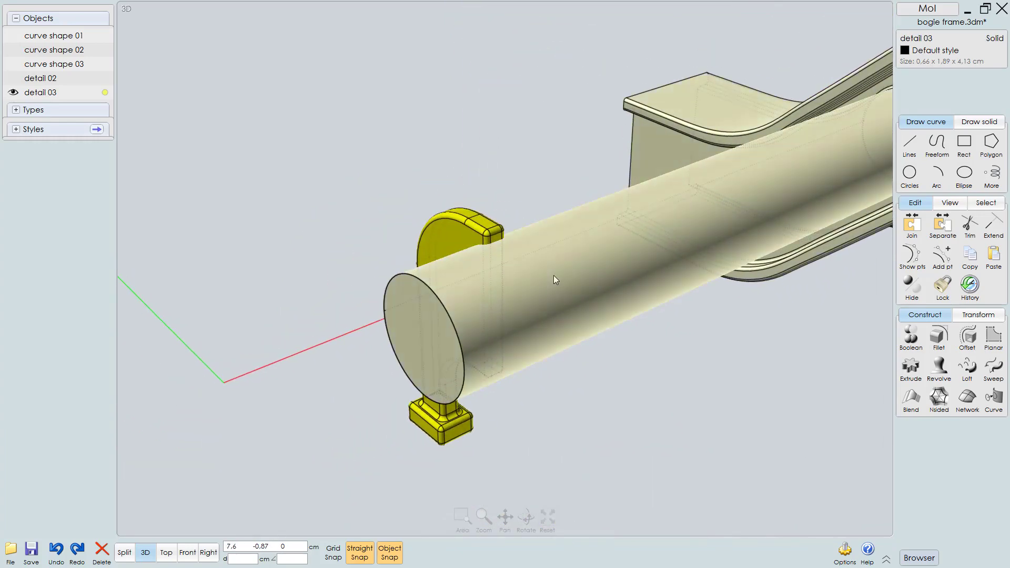
key(3)
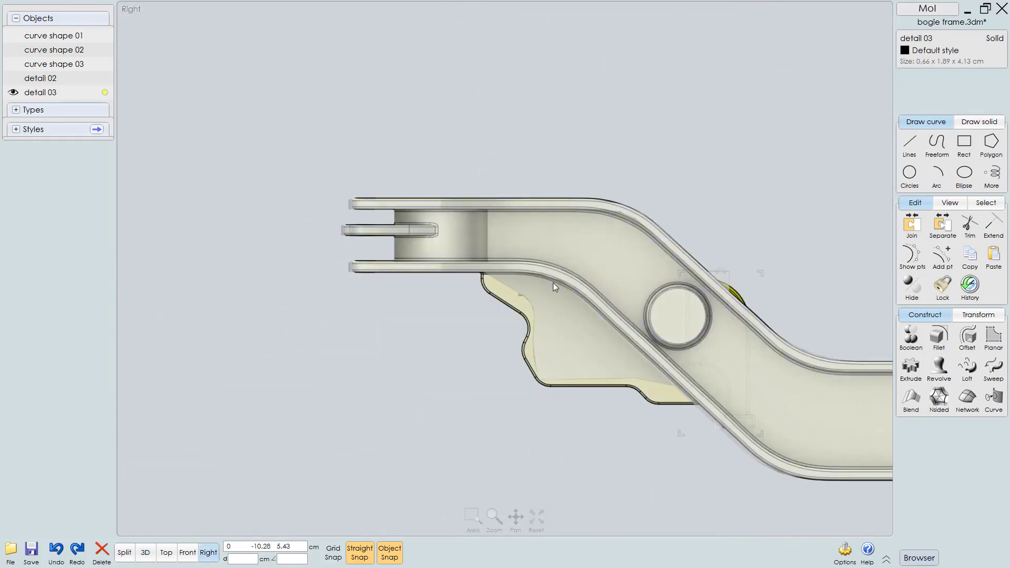
key(1)
scroll(551, 293, down, 3)
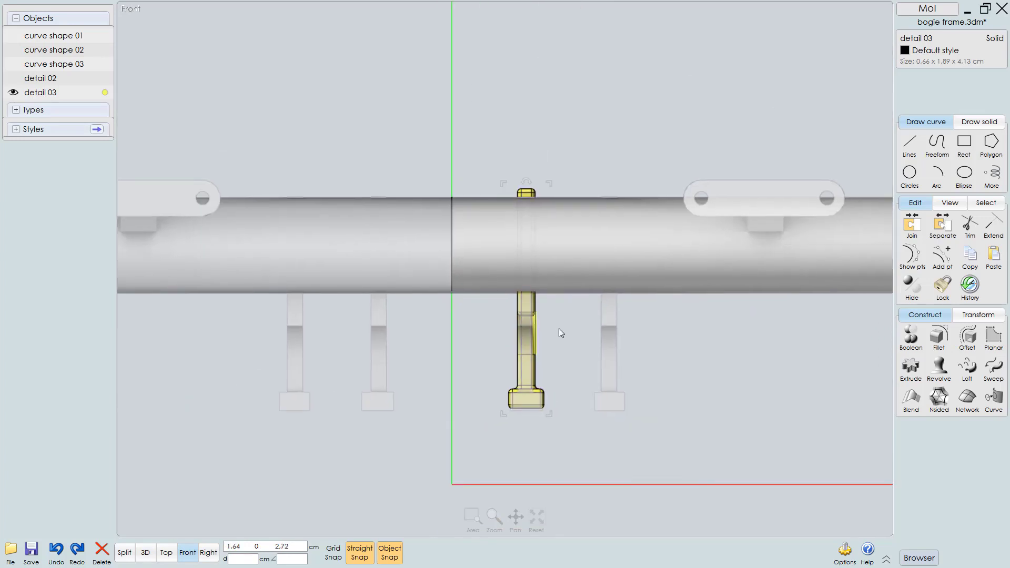
scroll(558, 327, up, 1)
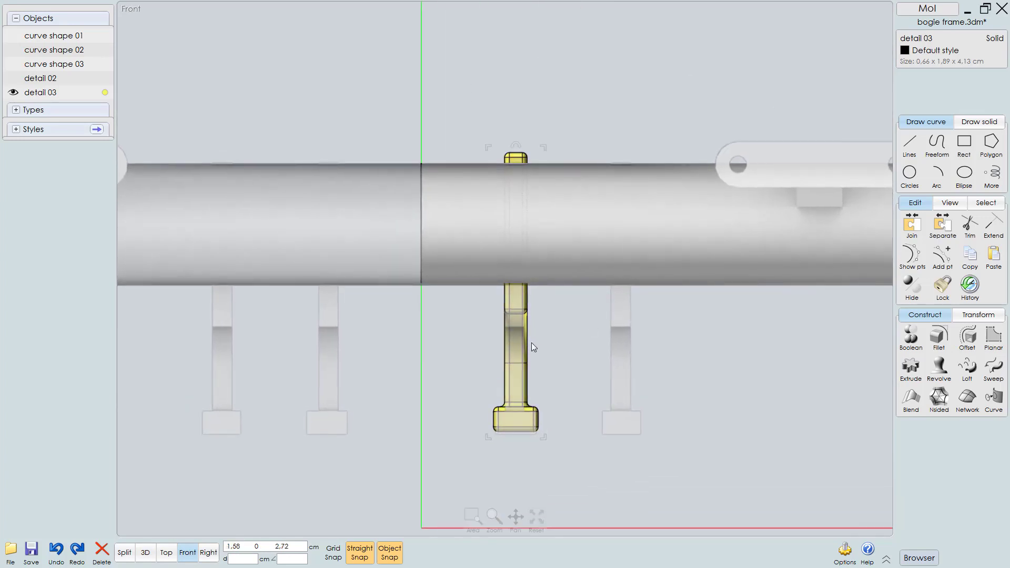
drag(530, 343, 633, 345)
scroll(631, 400, up, 3)
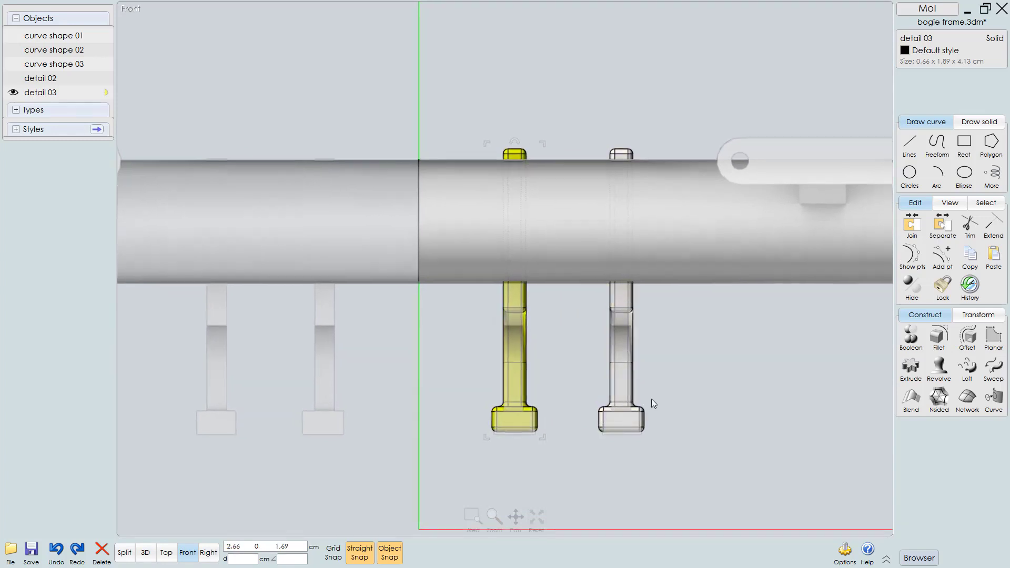
scroll(668, 380, down, 2)
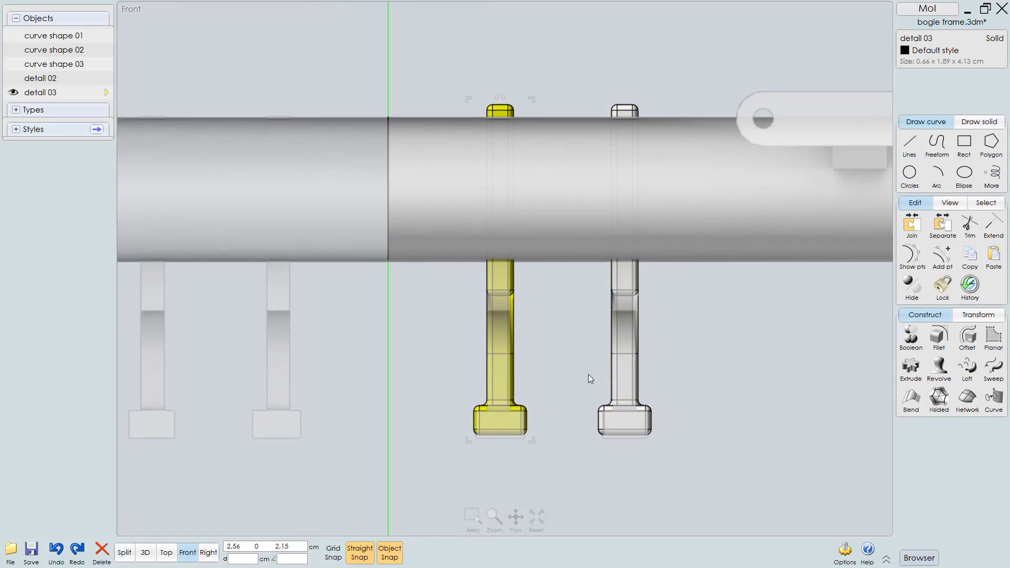
Step: Boolean union the bogie frame with both detail 03 brackets
key(Tab)
right_drag(560, 317, 621, 316)
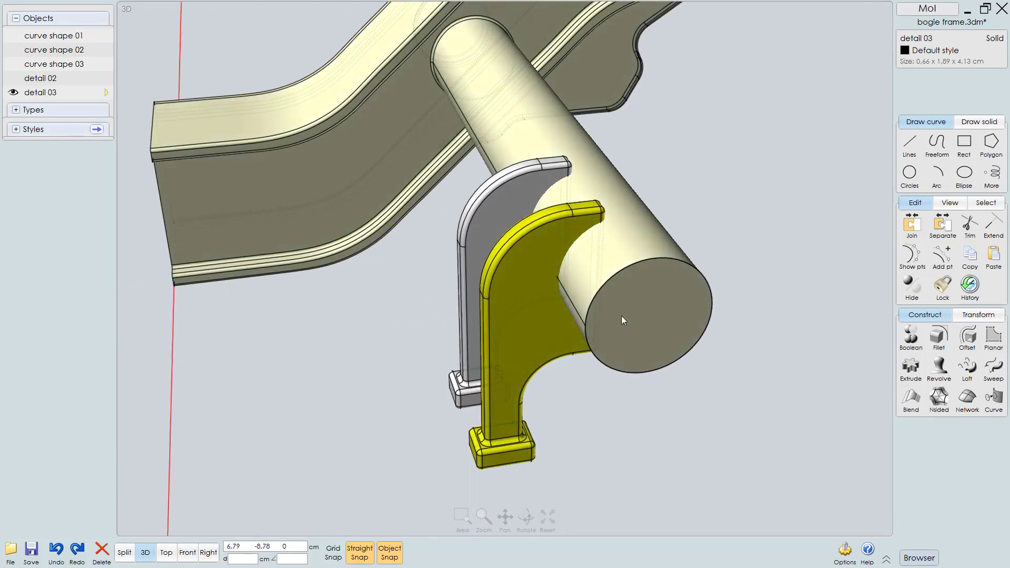
click(659, 311)
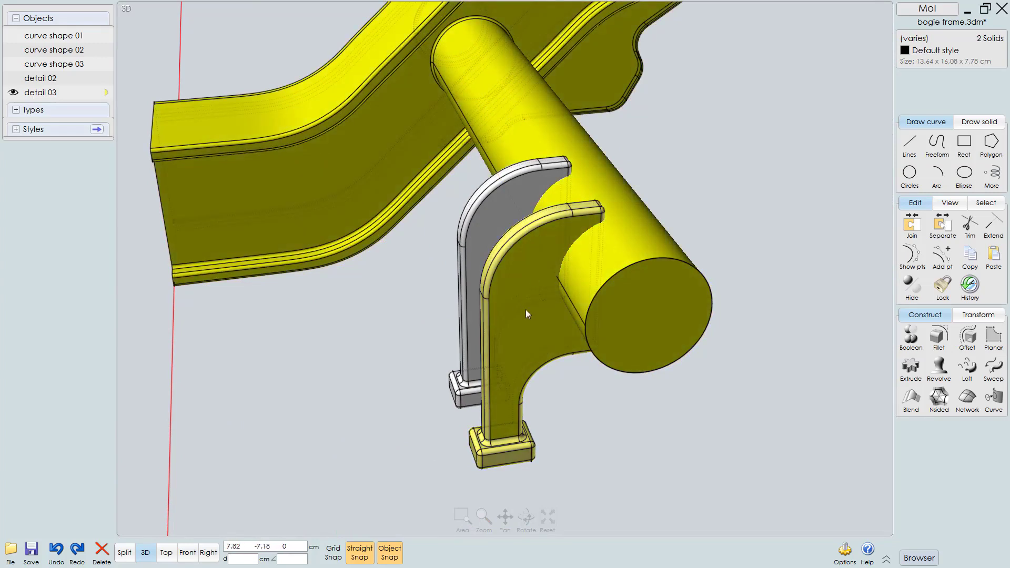
click(488, 210)
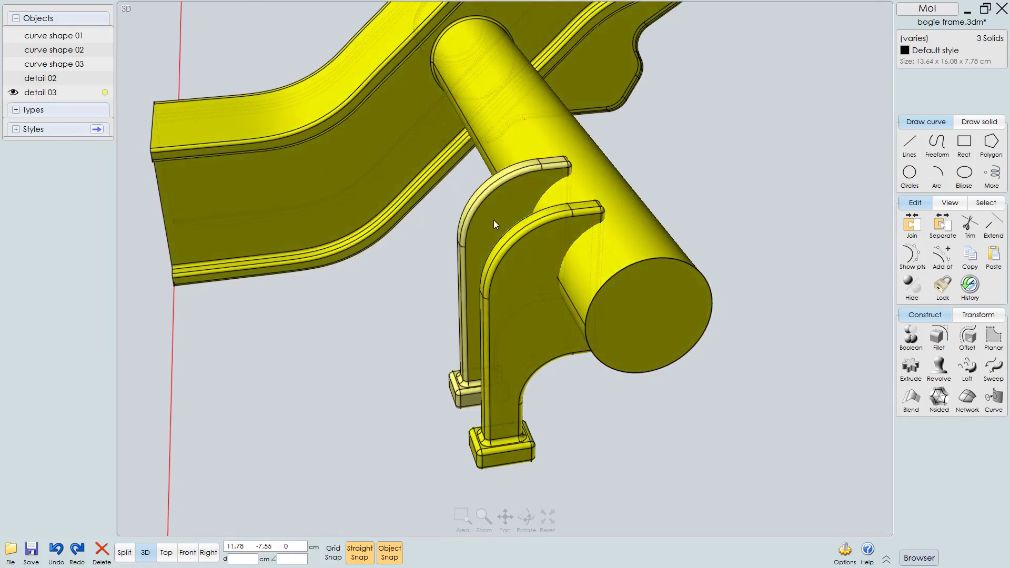
key(u)
key(Return)
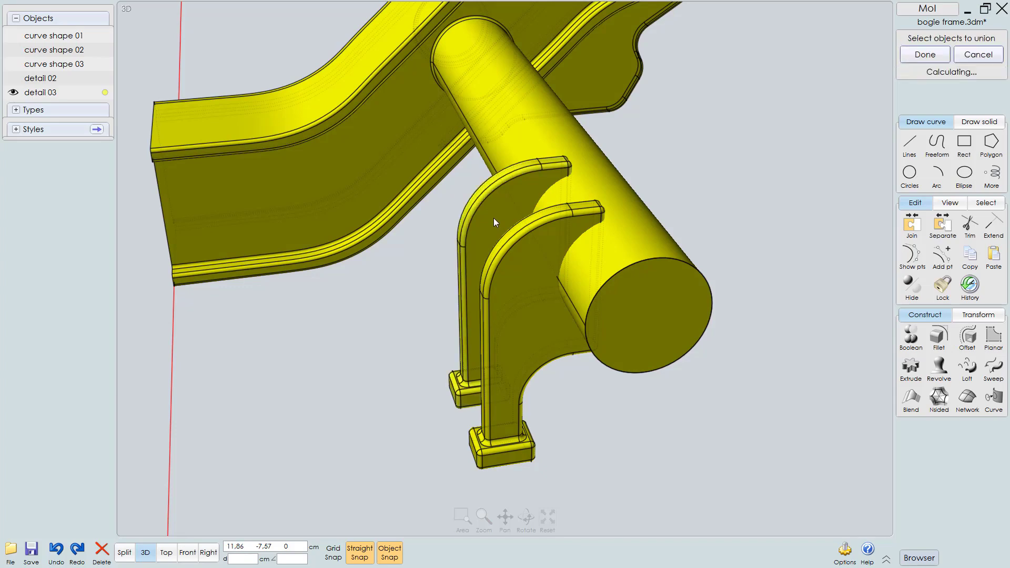
Step: Select the two arc edges where the outer side face of the bracket nearest the tube's cut end meets the cross tube
right_drag(615, 223, 627, 242)
click(570, 266)
right_drag(573, 267, 586, 241)
scroll(586, 244, up, 4)
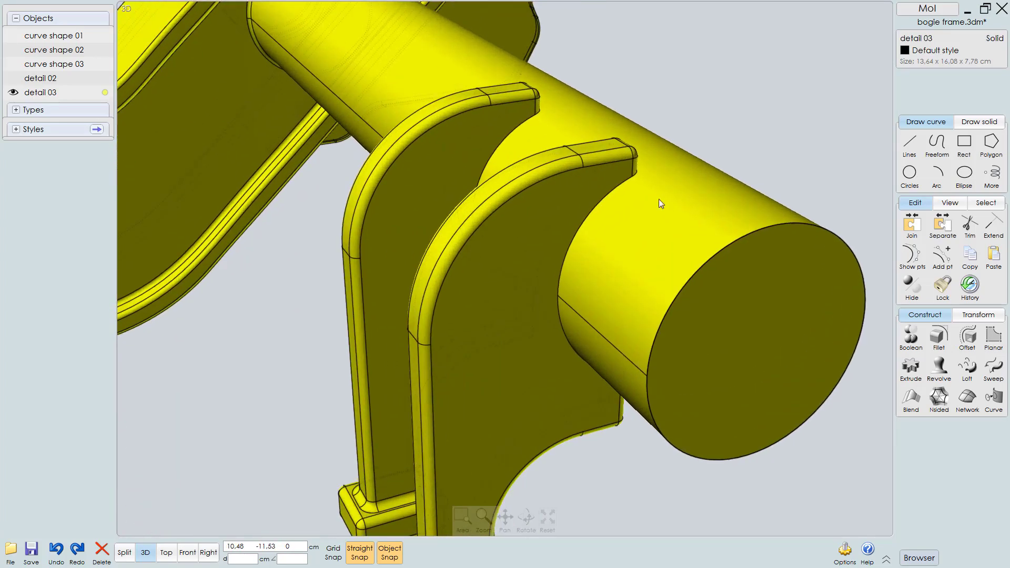
click(661, 203)
click(563, 269)
click(560, 317)
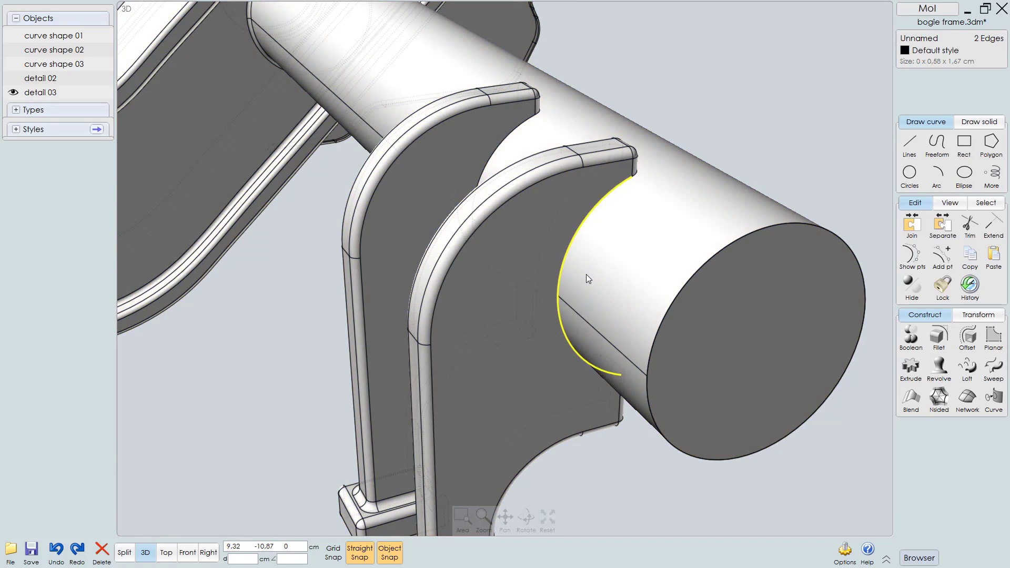
key(l)
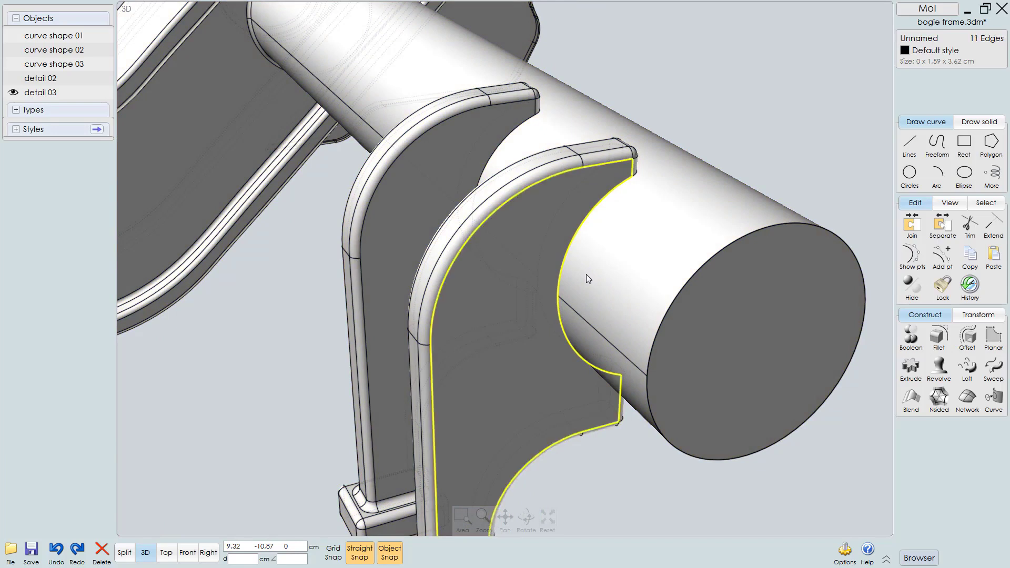
key(Escape)
click(585, 227)
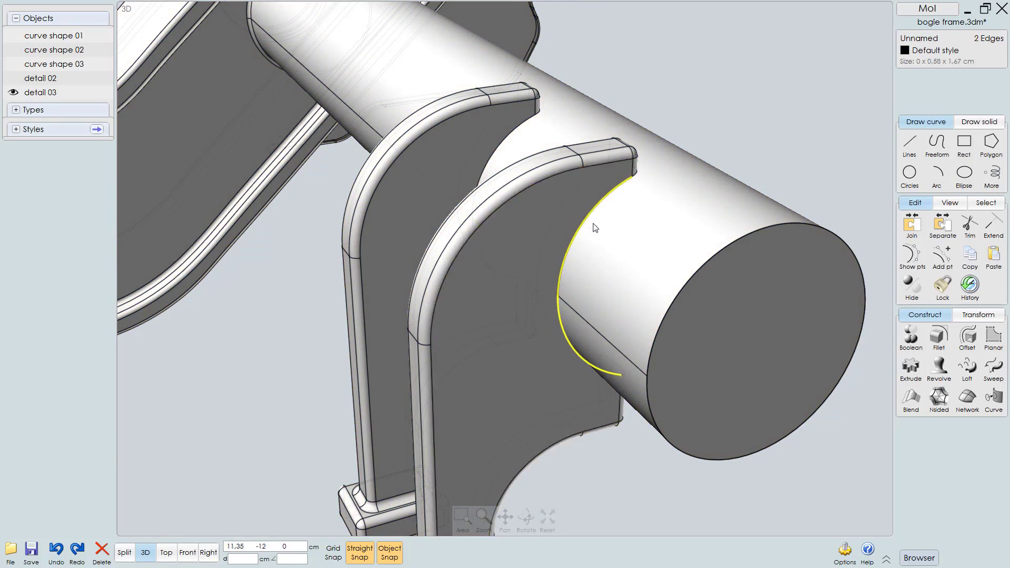
Step: Add the near bracket's upper corner and end edges, plus the second bracket's facing arc and upper end edges, to the selection
right_drag(616, 212, 486, 258)
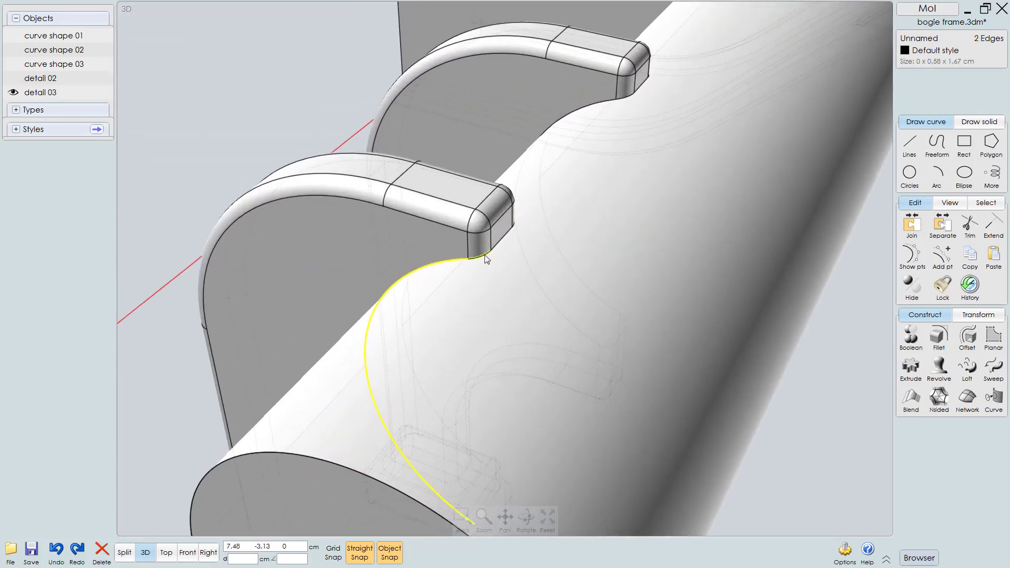
click(485, 255)
click(577, 105)
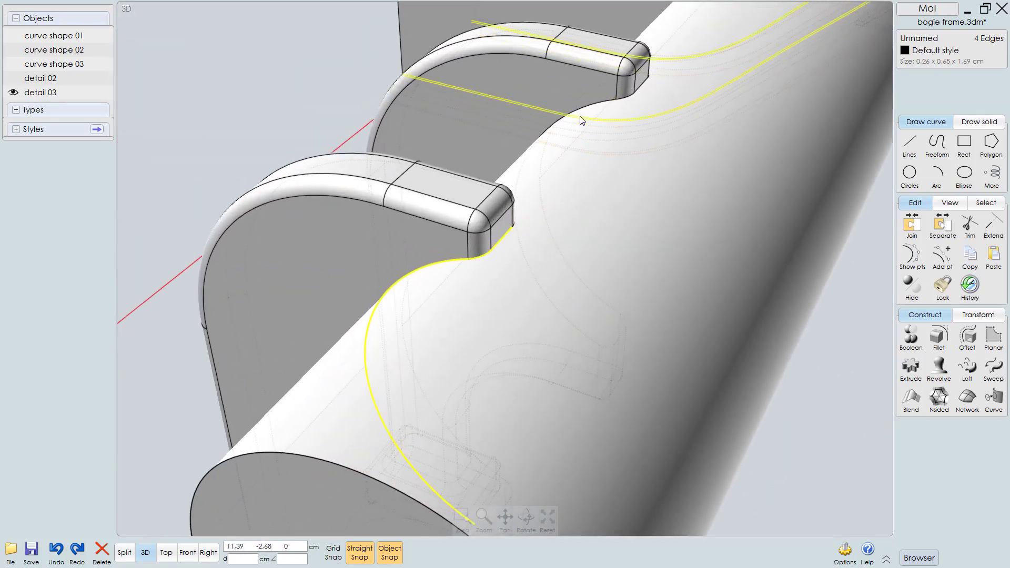
click(617, 96)
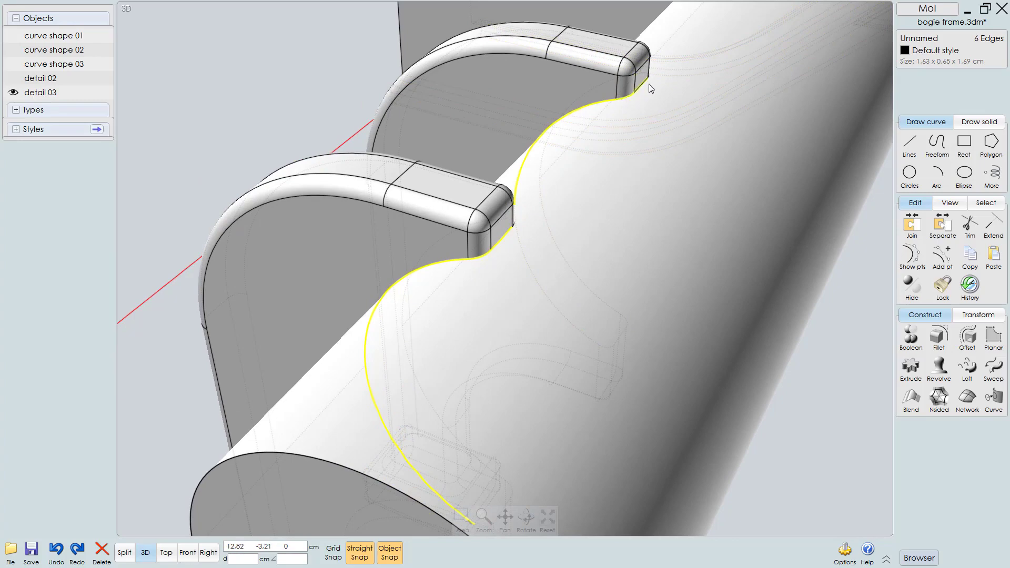
click(650, 88)
click(641, 83)
Step: Add the remaining upper corner edges and the side-face arc edges where both detail 03 brackets meet the tube to the selection
right_drag(641, 84, 315, 214)
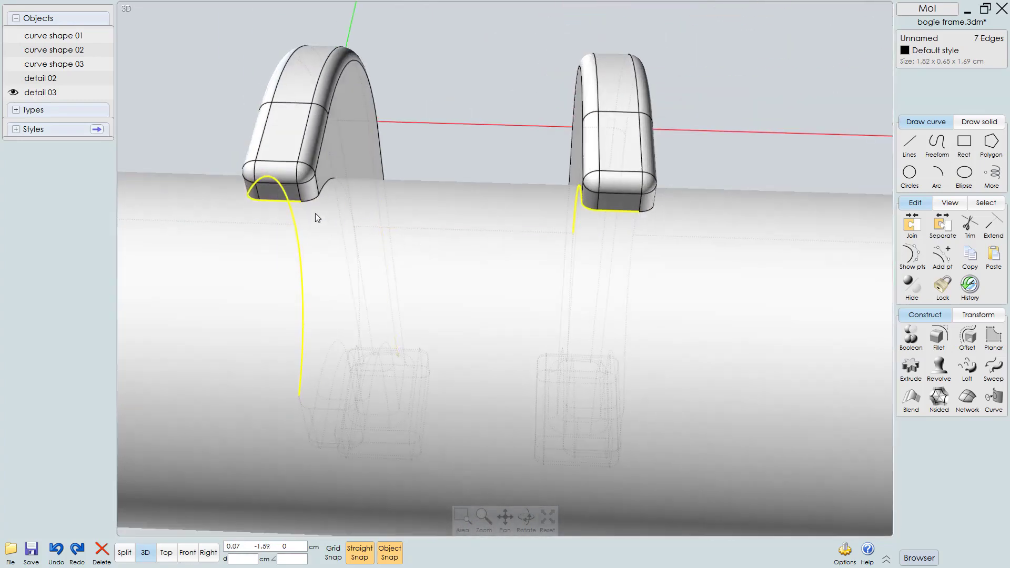
click(328, 184)
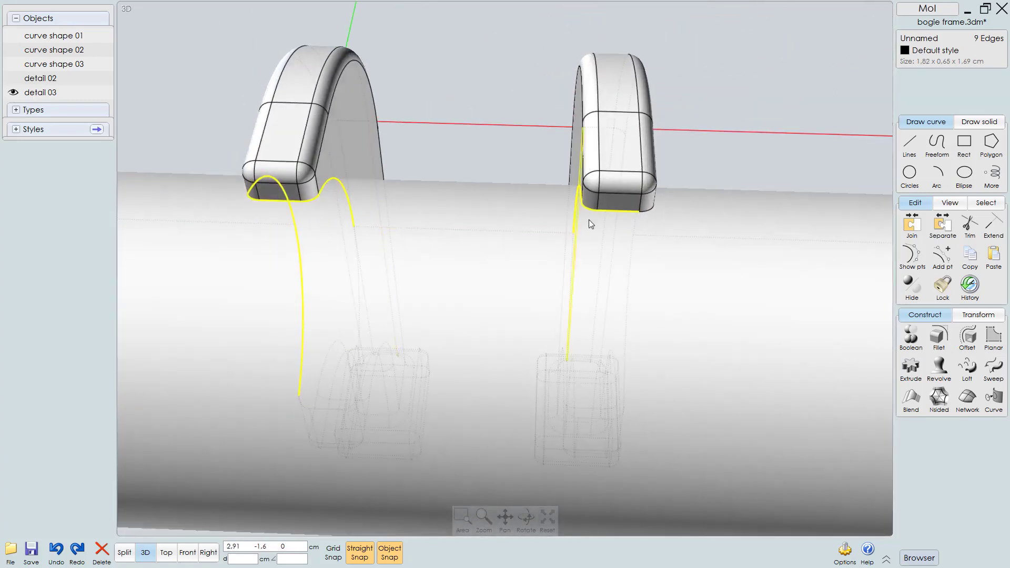
click(646, 210)
click(649, 212)
right_drag(649, 212, 459, 212)
click(455, 298)
click(454, 326)
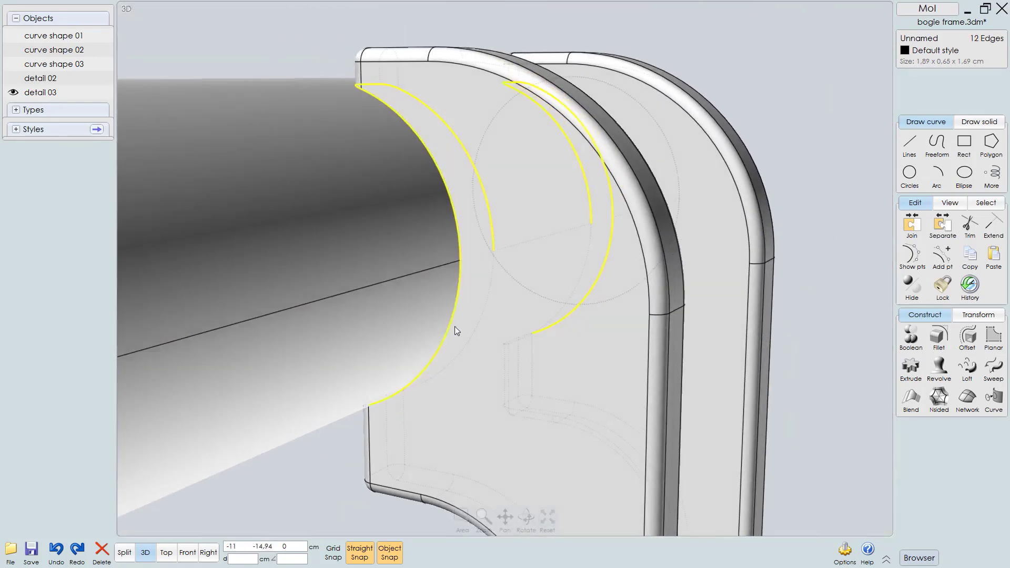
Step: Add both brackets' lower end, corner and arc edges on the tube's underside, completing the two closed junction loops in the selection
right_drag(454, 326, 579, 300)
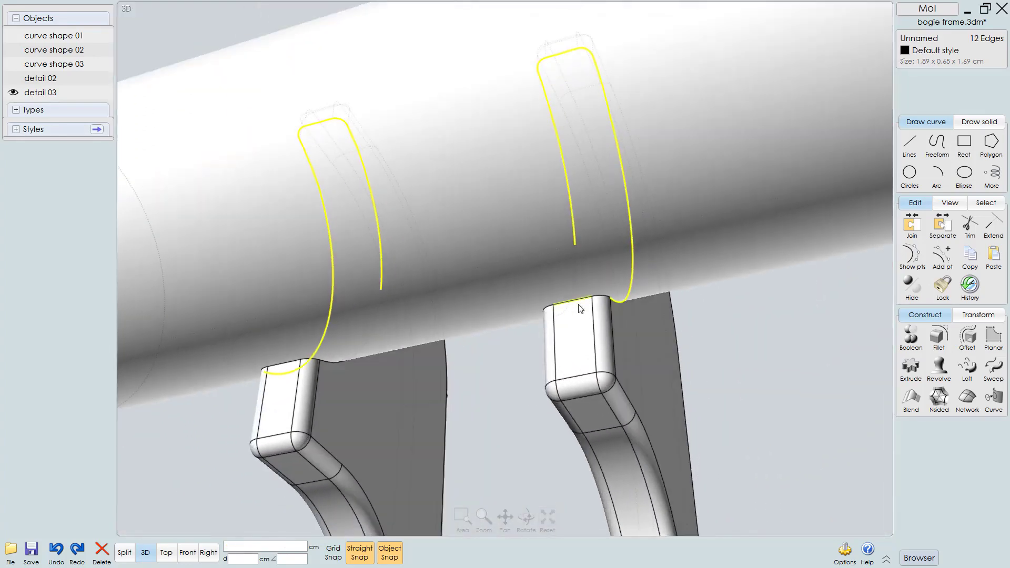
click(561, 301)
click(288, 367)
click(312, 361)
click(313, 360)
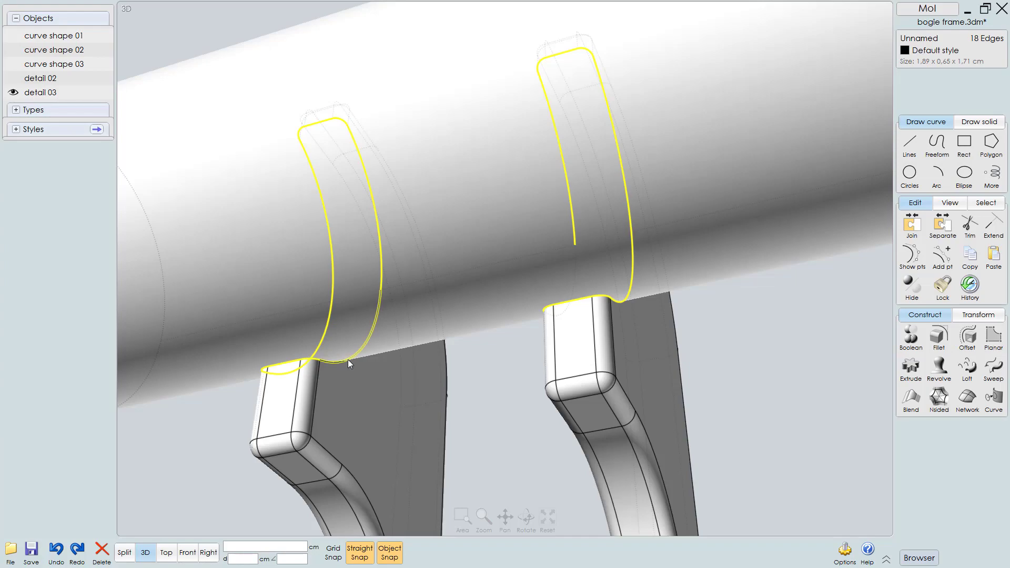
click(349, 359)
right_drag(577, 320, 676, 321)
click(604, 348)
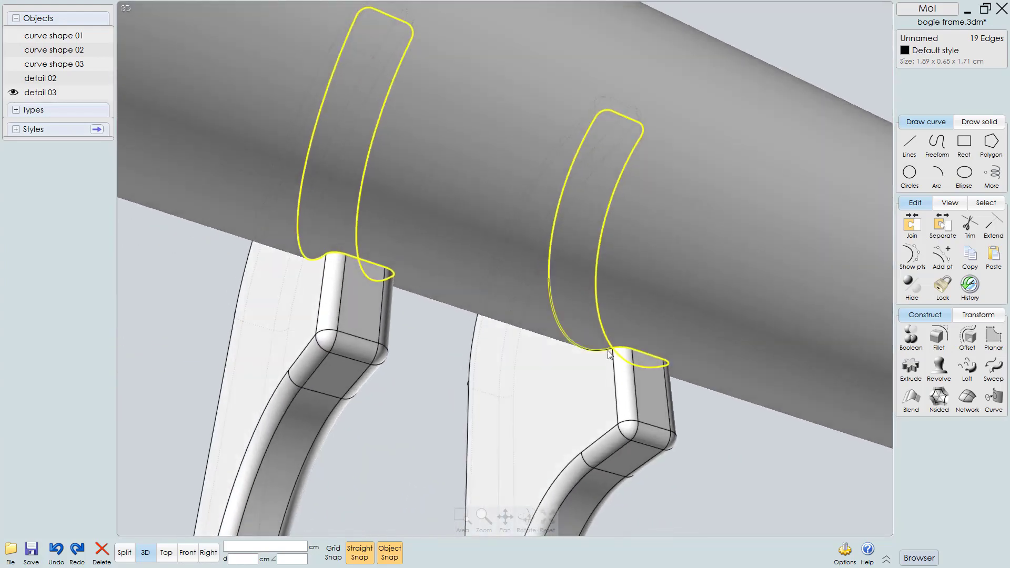
right_drag(515, 267, 564, 307)
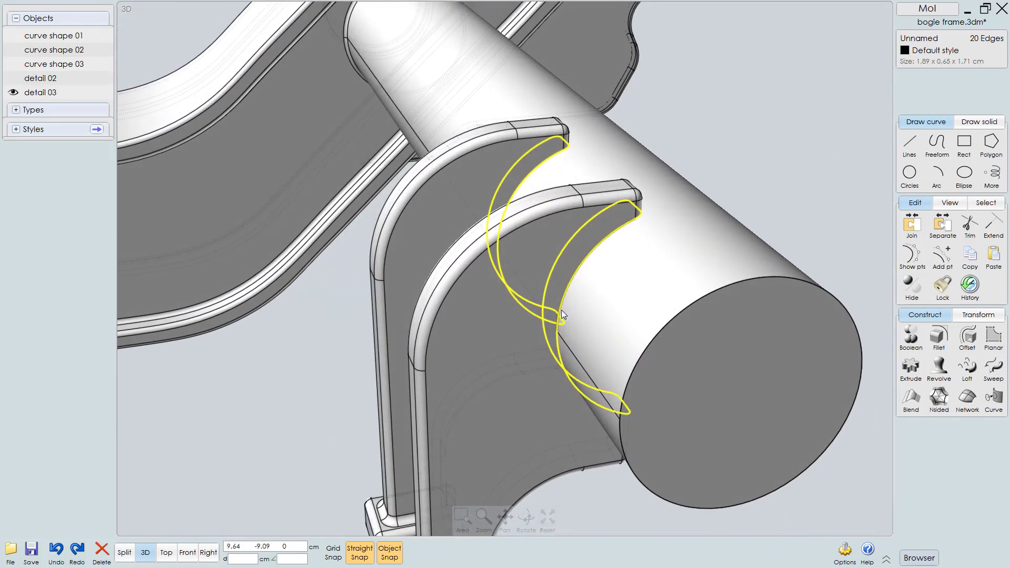
Step: Fillet the selected bracket-to-tube junction edges with a circular 0,05 cm radius
key(f)
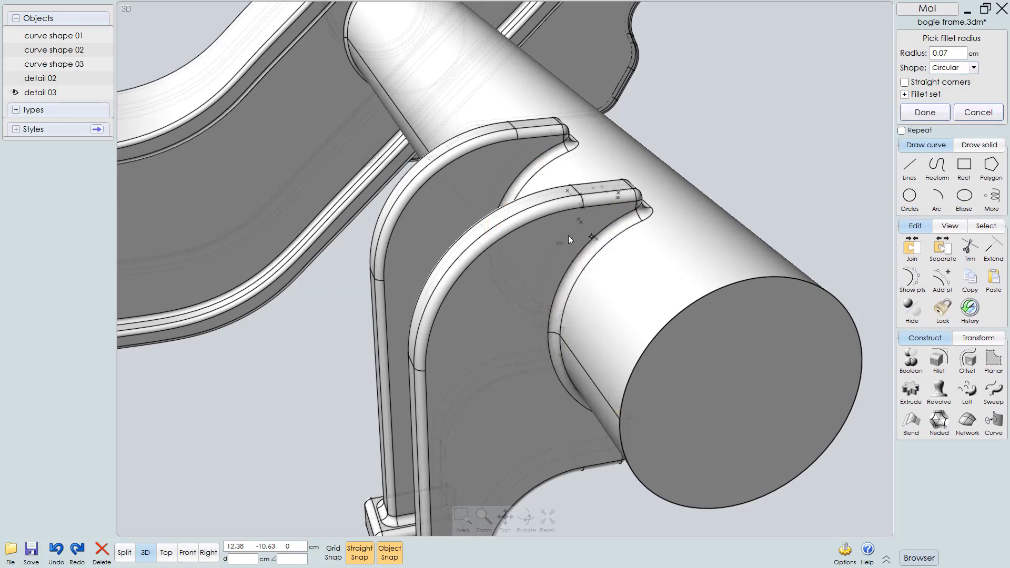
right_drag(568, 235, 516, 244)
scroll(547, 239, up, 4)
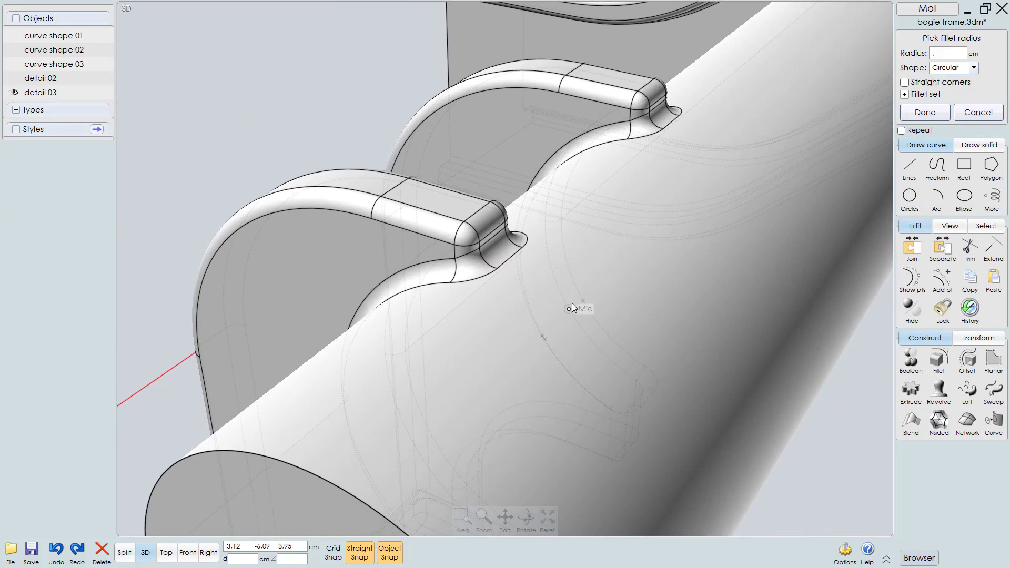
text(0,05)
key(Return)
right_drag(572, 304, 625, 301)
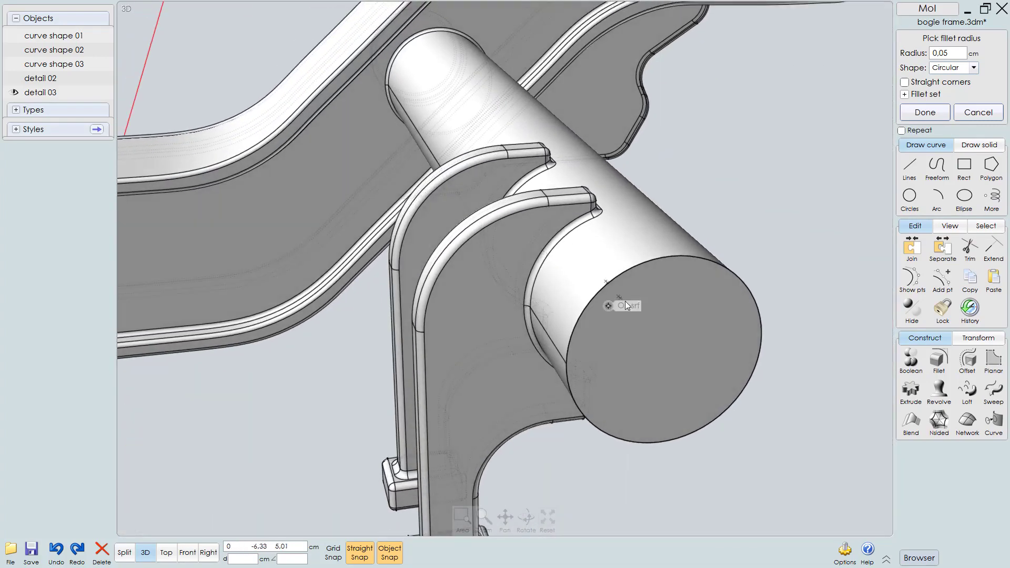
right_click(728, 217)
Step: Show the hidden detail 02 part while keeping the united frame visible
right_drag(726, 215, 478, 286)
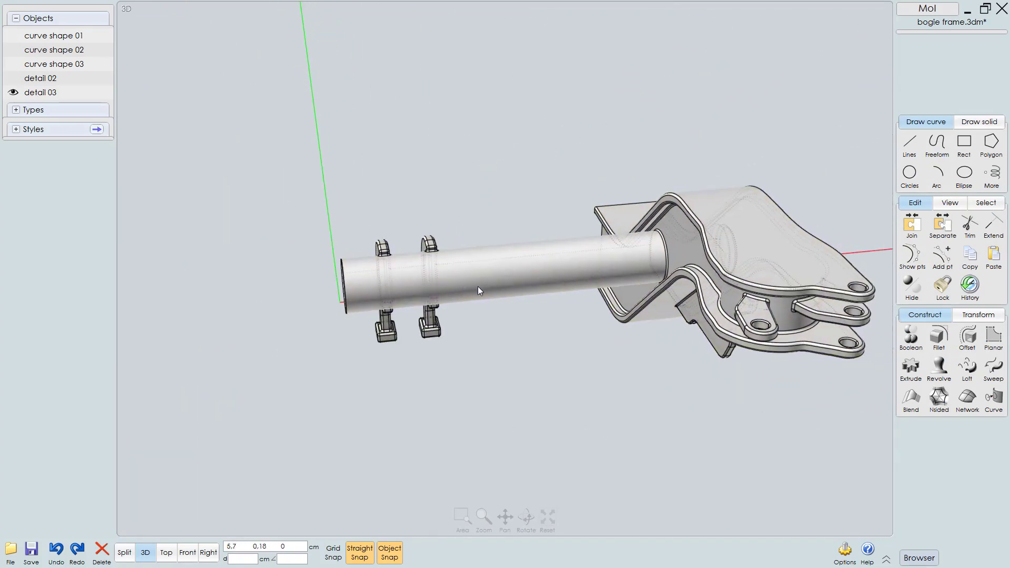
click(14, 92)
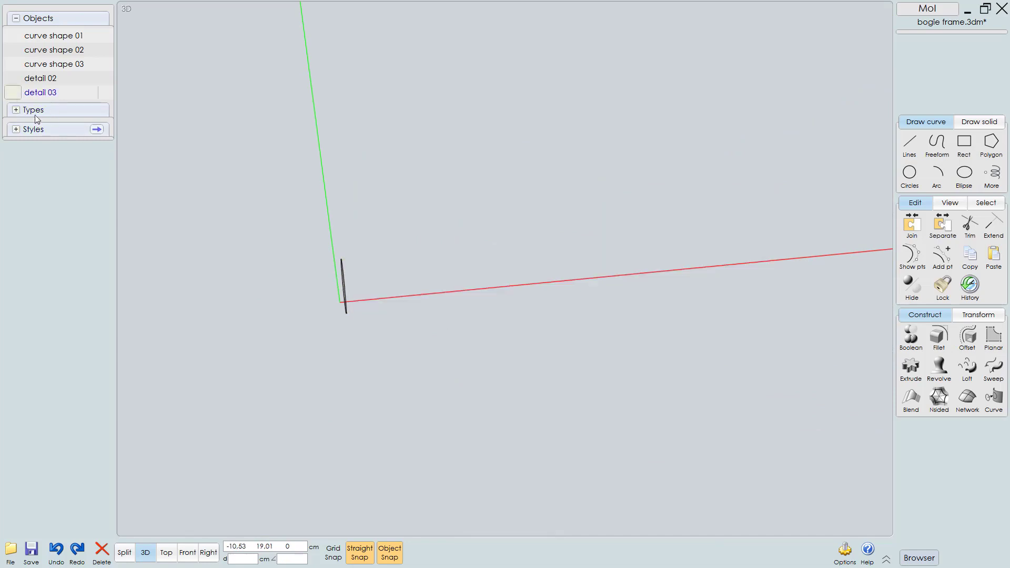
click(13, 92)
click(14, 79)
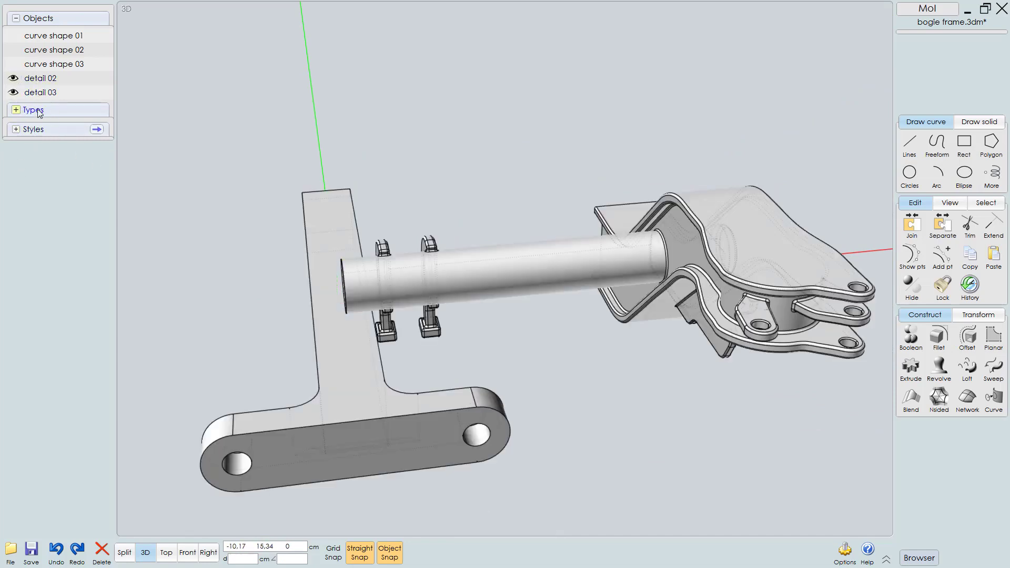
Step: Rename the united frame solid from detail 03 to "bogie frame" and deselect it
click(577, 266)
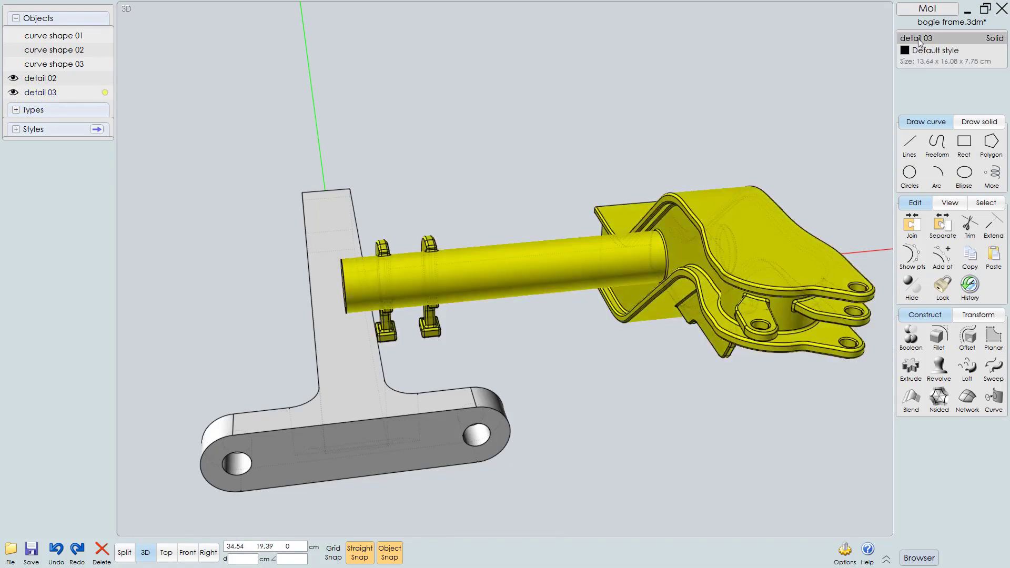
click(920, 40)
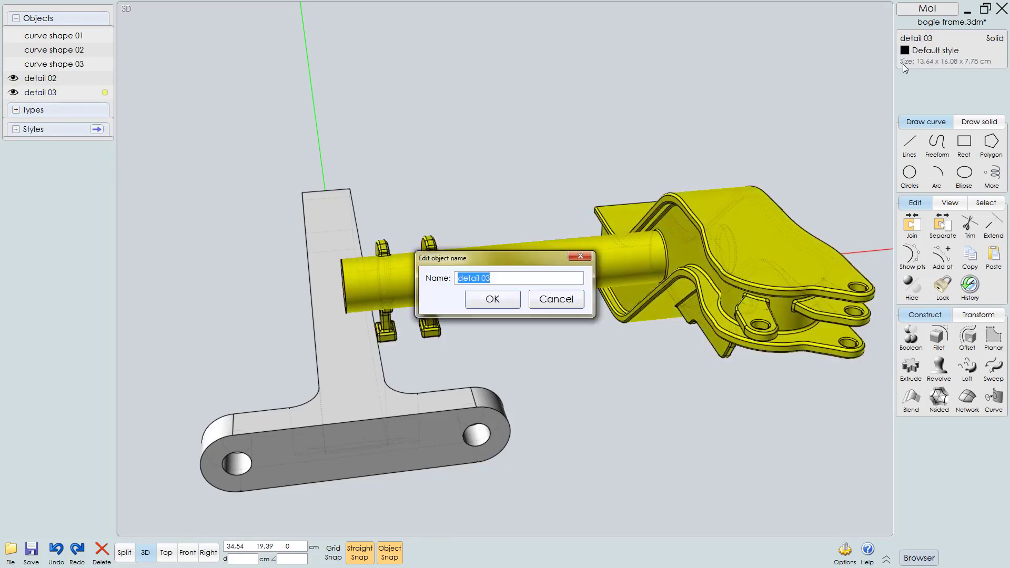
text(bogie frame)
key(Return)
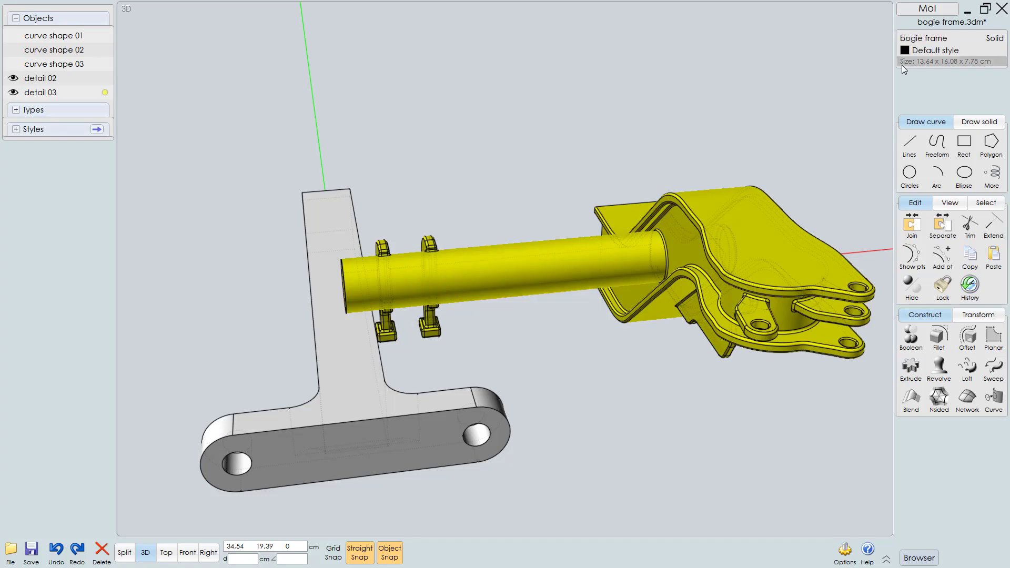
click(528, 364)
Step: Move detail 02 in the front view onto the faded reference bracket on the modelled half of the cross tube
click(354, 376)
key(F7)
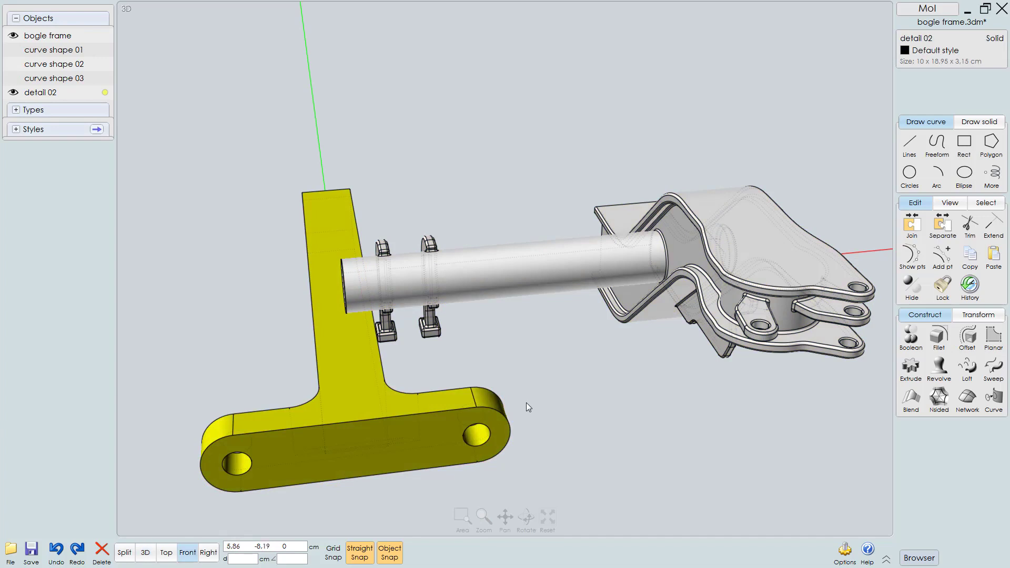
scroll(515, 357, down, 6)
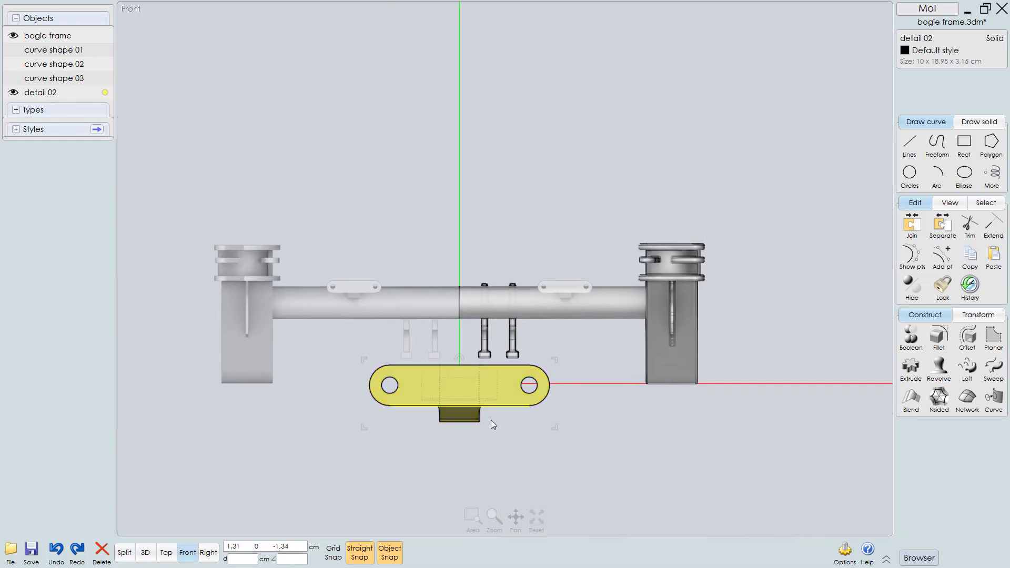
drag(473, 389, 582, 292)
Step: Scale detail 02 down to the reference bracket's size, widen it to about 3.18 cm and align it with the reference
scroll(589, 297, up, 5)
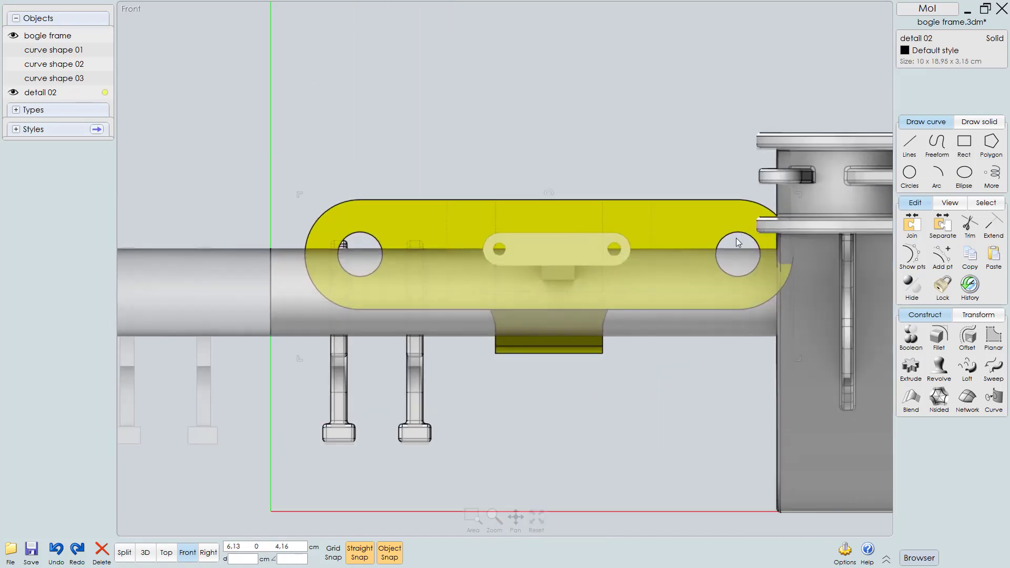
scroll(687, 294, up, 2)
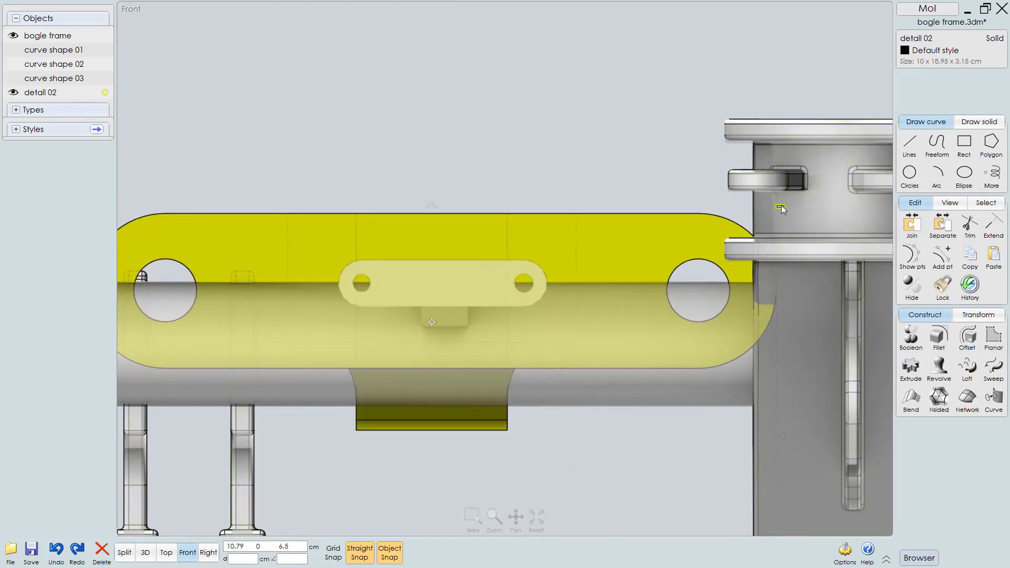
drag(782, 210, 542, 217)
scroll(416, 324, up, 3)
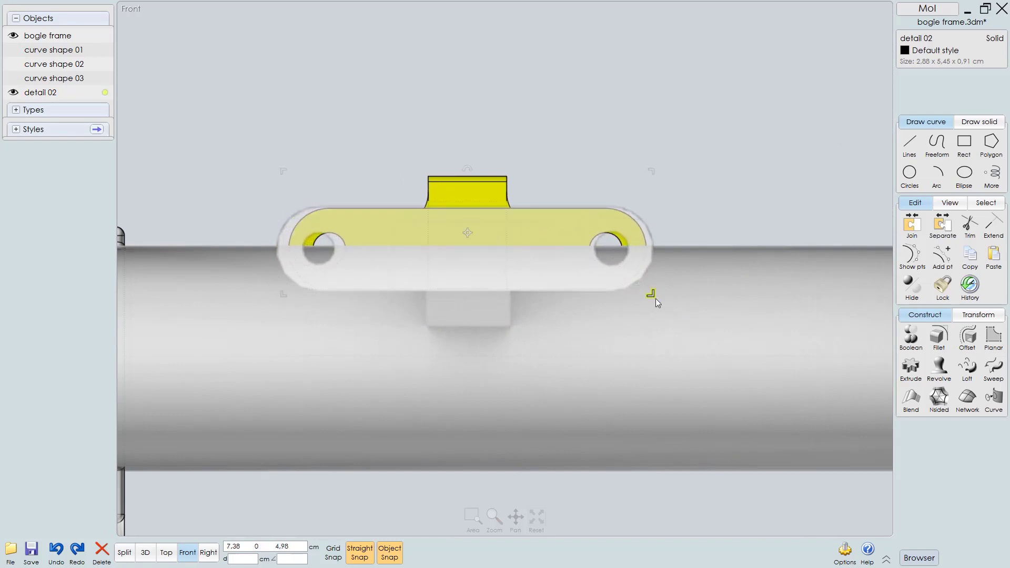
drag(654, 299, 665, 305)
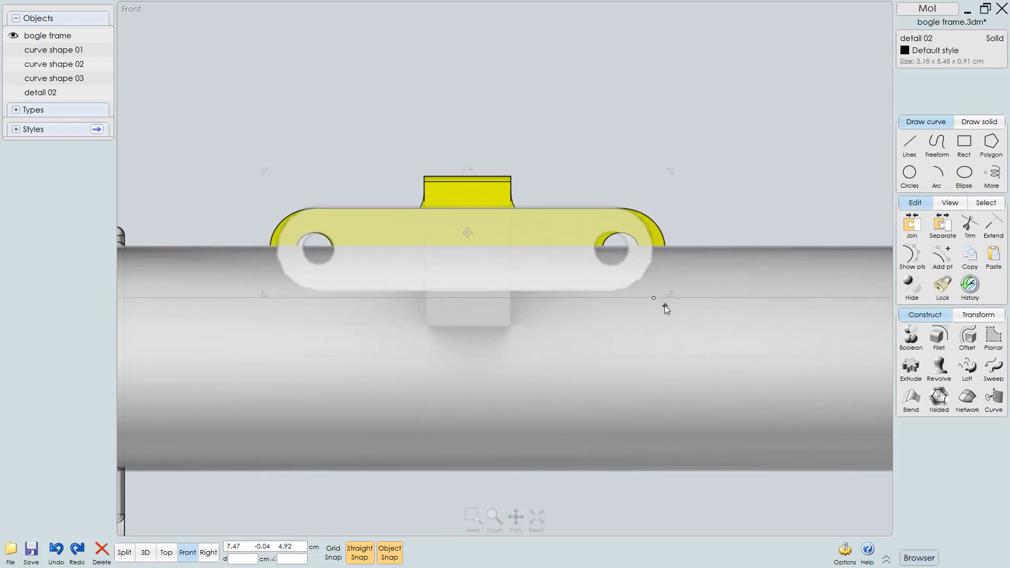
drag(560, 210, 555, 209)
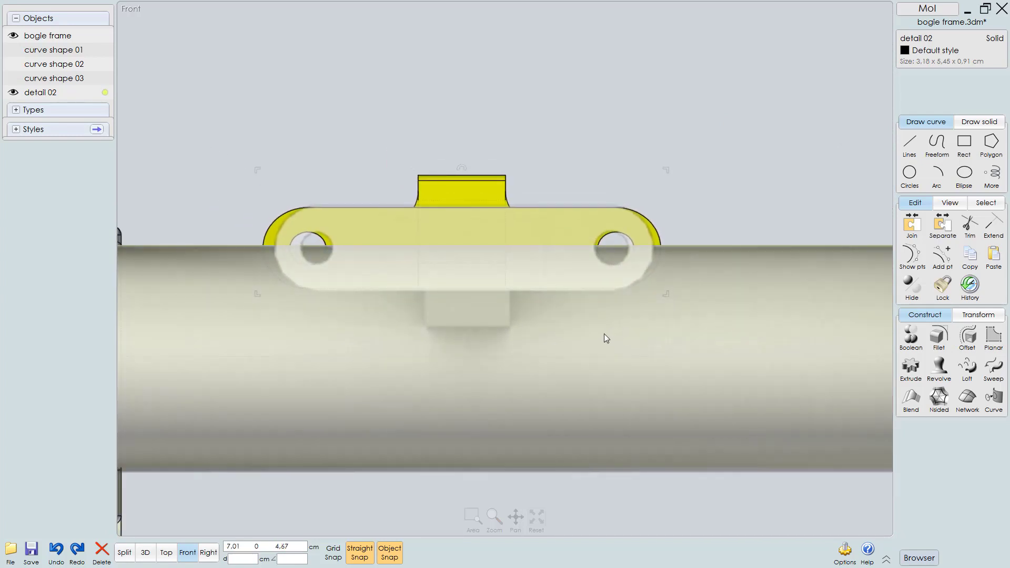
Step: Move detail 02 in the top view onto the reference T-bracket that crosses the modelled half of the lower cross tube
key(t)
scroll(600, 333, down, 6)
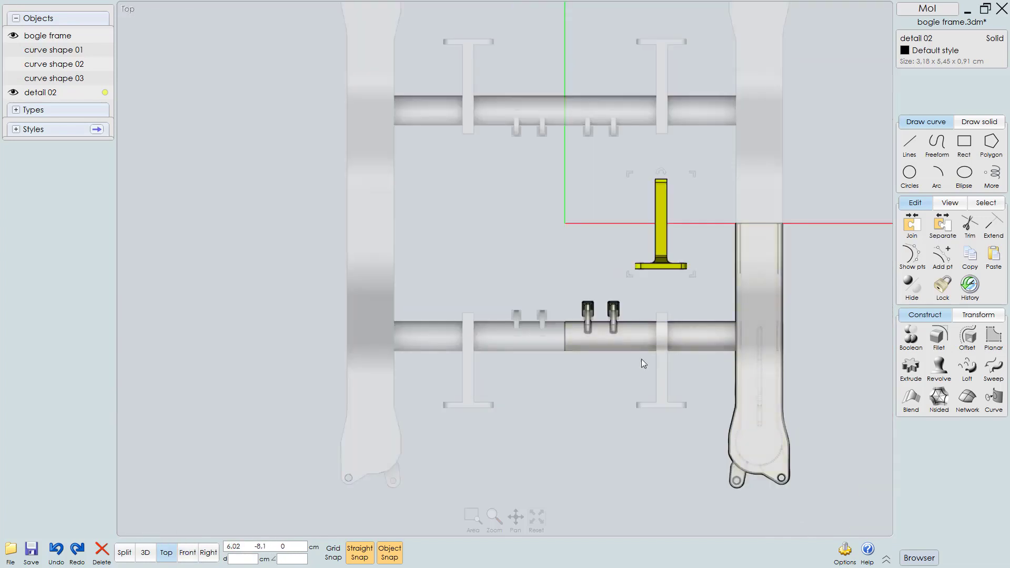
middle_drag(642, 359, 615, 322)
drag(631, 233, 636, 370)
scroll(636, 370, up, 3)
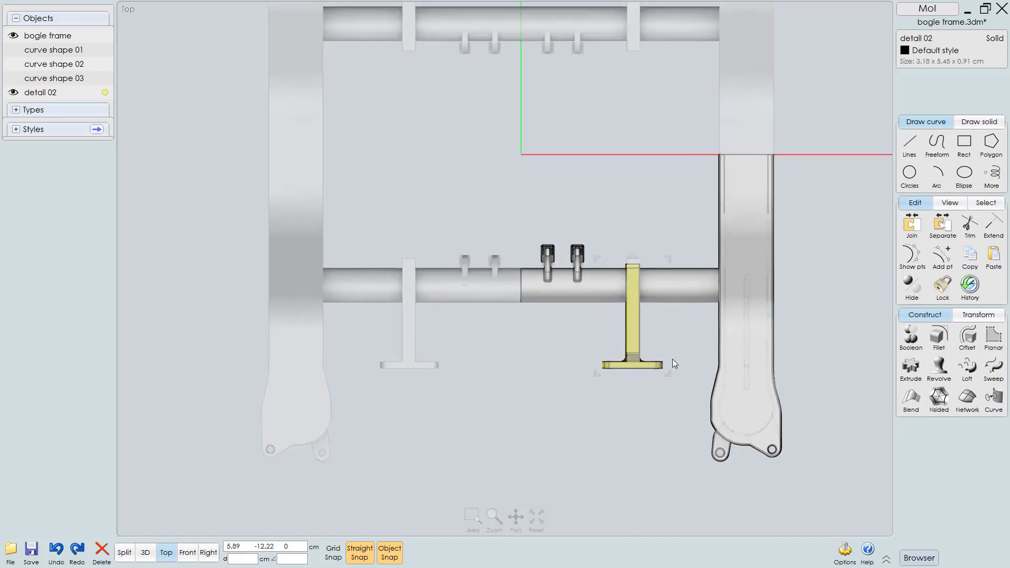
scroll(657, 350, up, 2)
middle_drag(706, 354, 723, 379)
scroll(689, 368, up, 1)
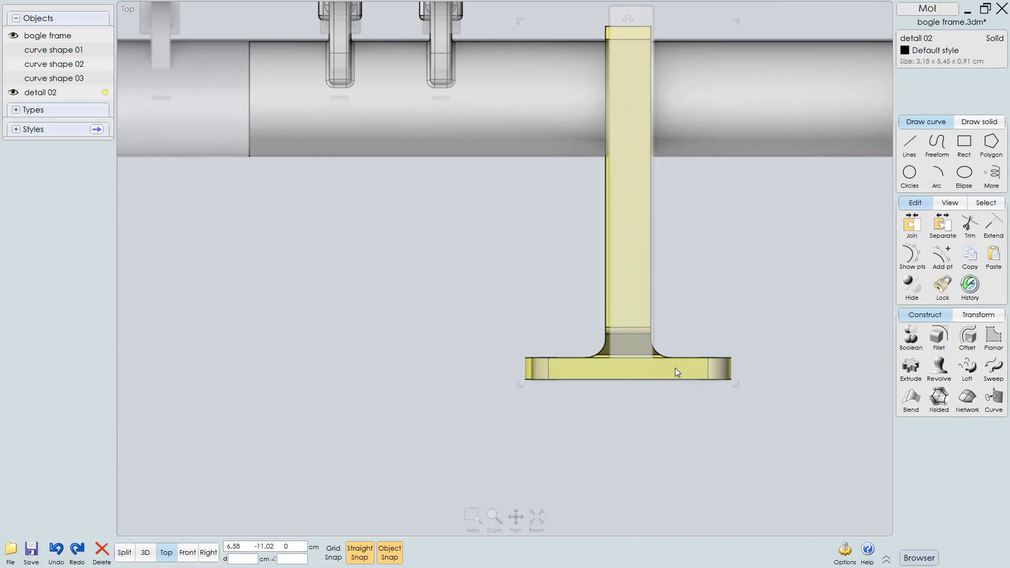
Step: Inspect detail 02 in 3D and shift it about 0.2 cm in the positive Y direction in the top view
key(4)
right_drag(529, 265, 555, 271)
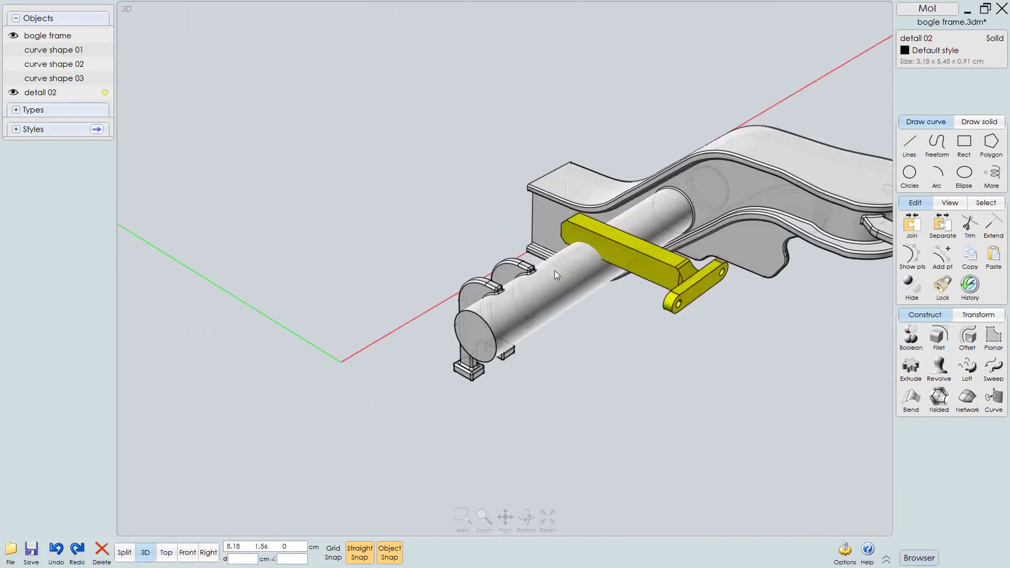
scroll(555, 273, up, 2)
key(1)
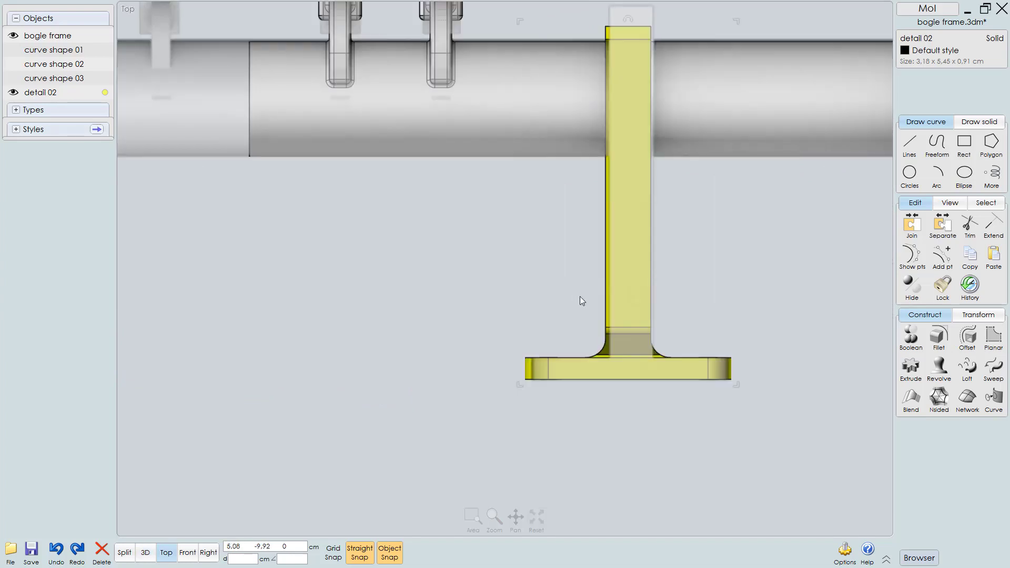
right_drag(626, 201, 610, 305)
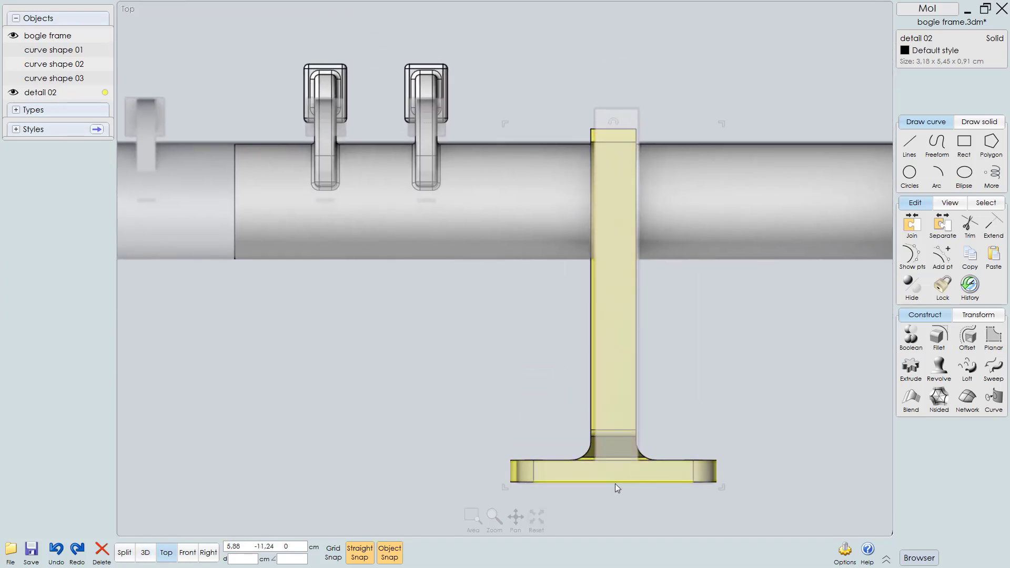
drag(615, 479, 616, 469)
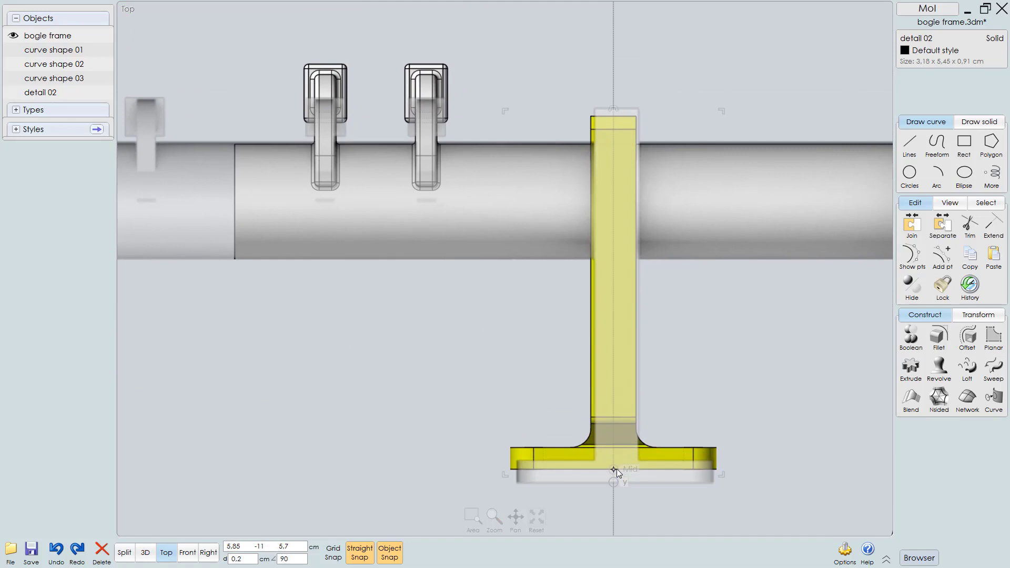
Step: With object snap off, stretch detail 02 in the top view to about 5.94 cm long and 3.54 cm wide, centred on the reference bracket
drag(723, 476, 732, 485)
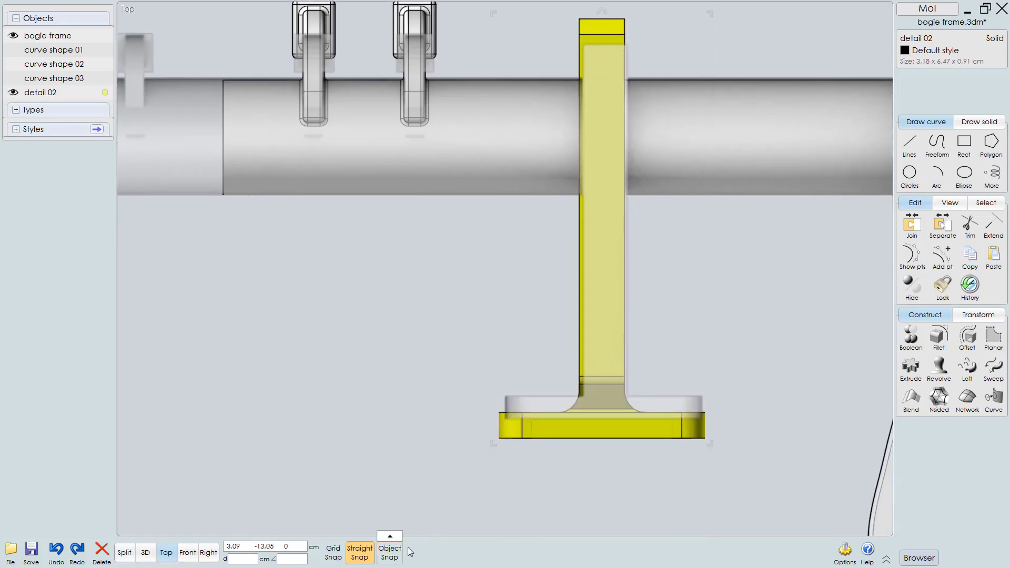
key(ctrl+z)
mouse_move(712, 427)
mouse_down()
mouse_move(724, 439)
mouse_move(716, 429)
mouse_up()
scroll(625, 418, up, 2)
right_drag(662, 497, 668, 525)
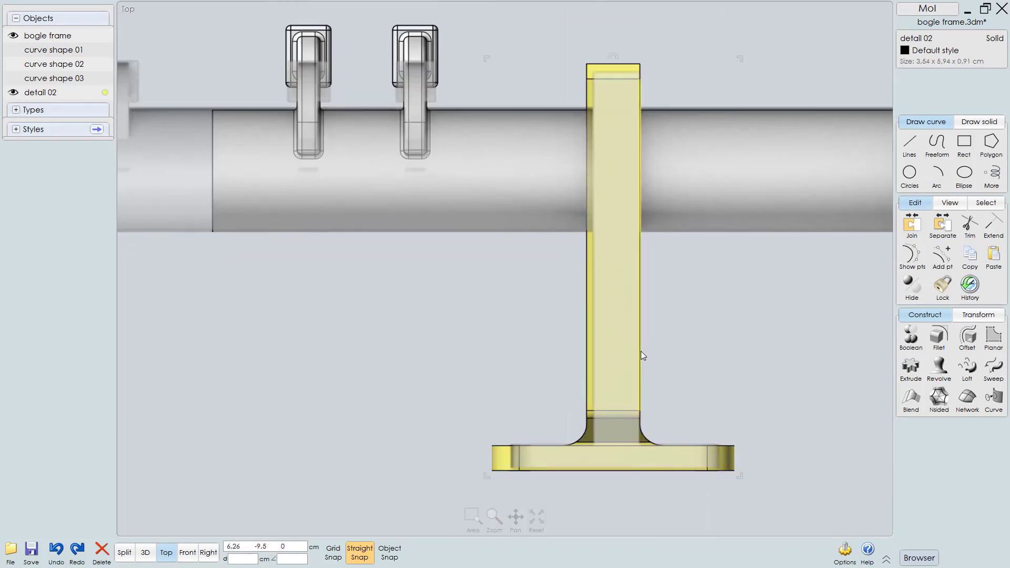
mouse_move(641, 352)
mouse_down()
mouse_move(653, 352)
mouse_move(643, 350)
mouse_up()
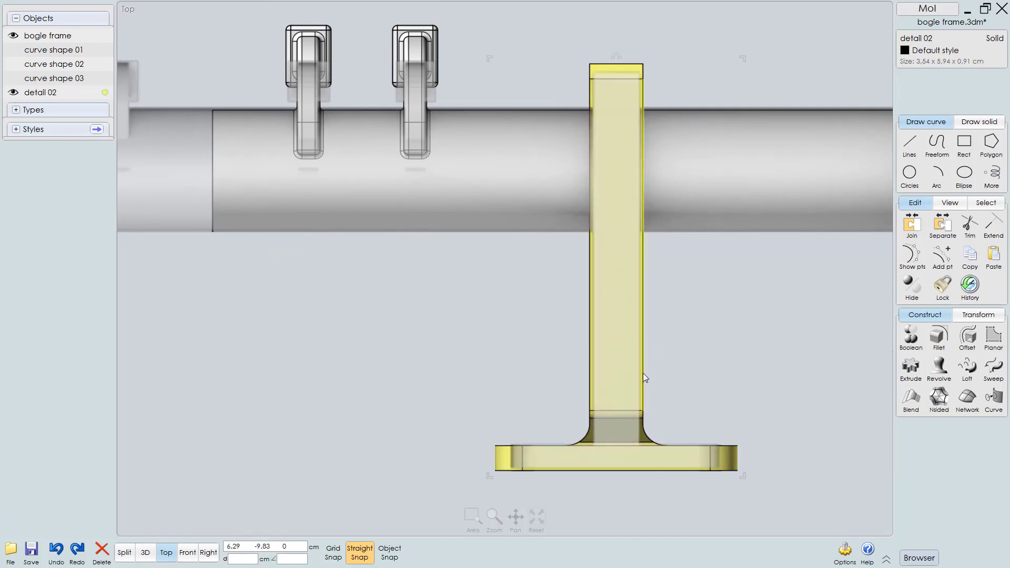
Step: Compare detail 02 with the reference in the front view and undo its last shift and widening
key(2)
scroll(638, 375, down, 2)
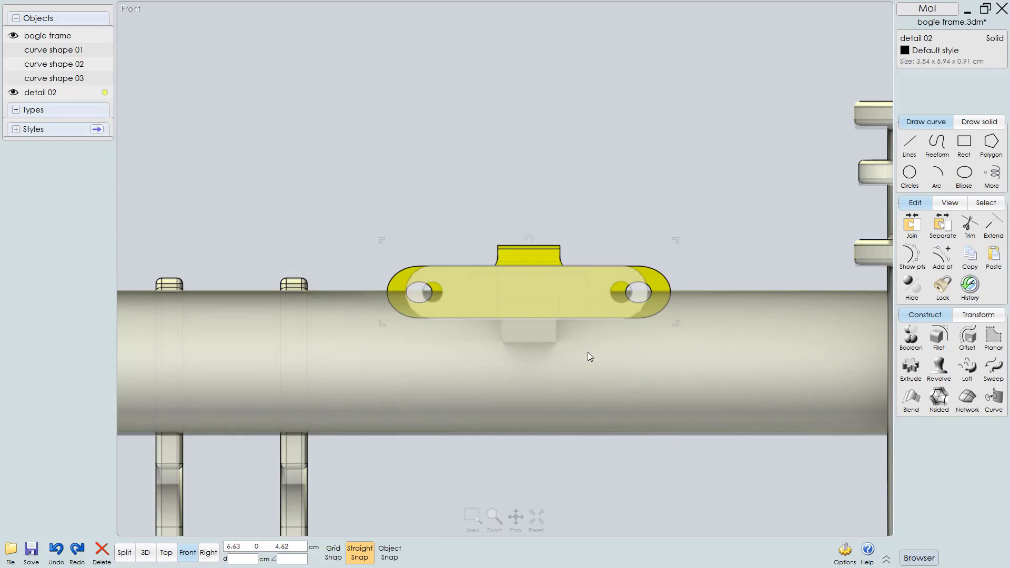
key(Left)
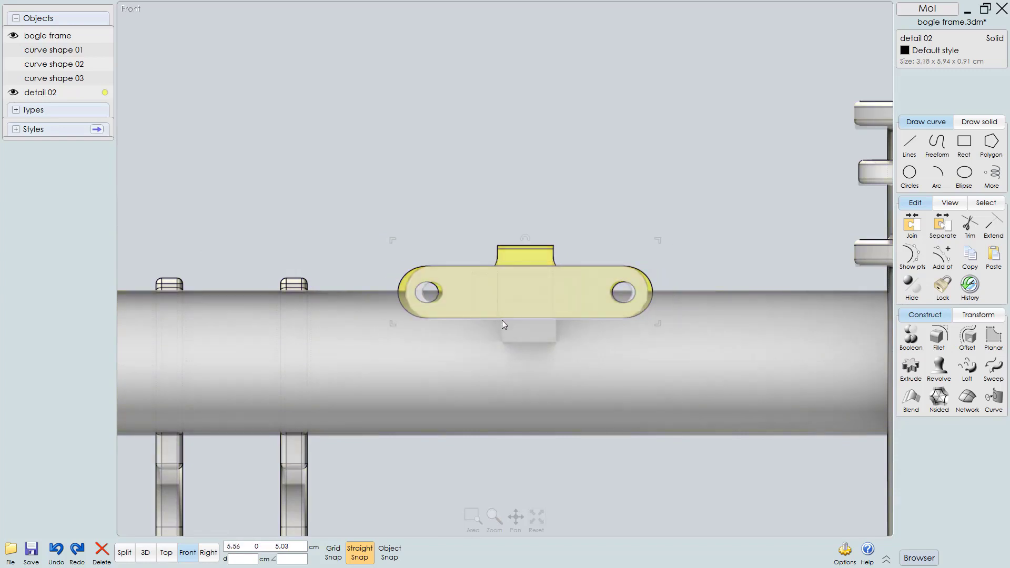
scroll(610, 309, up, 3)
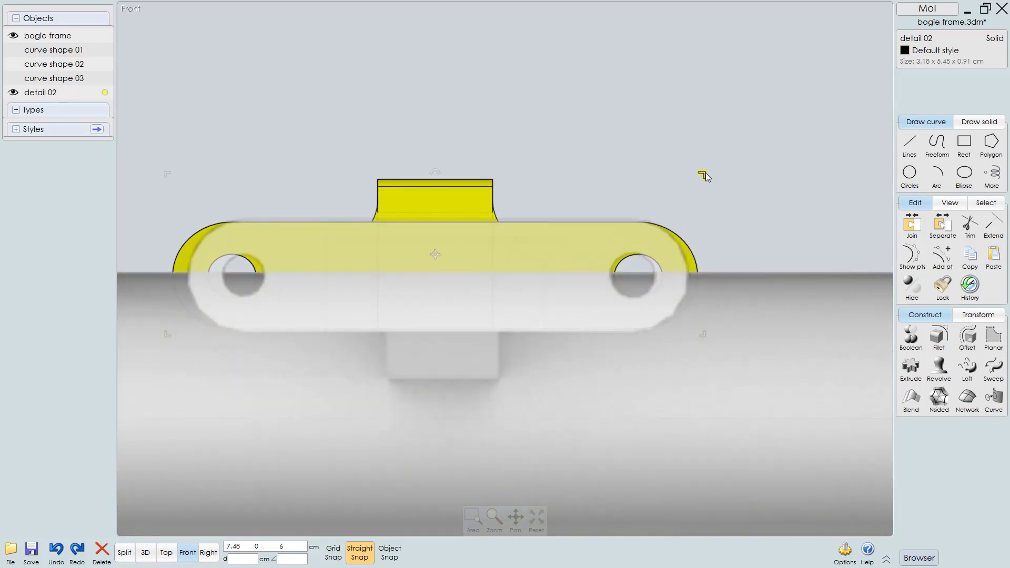
drag(705, 174, 712, 147)
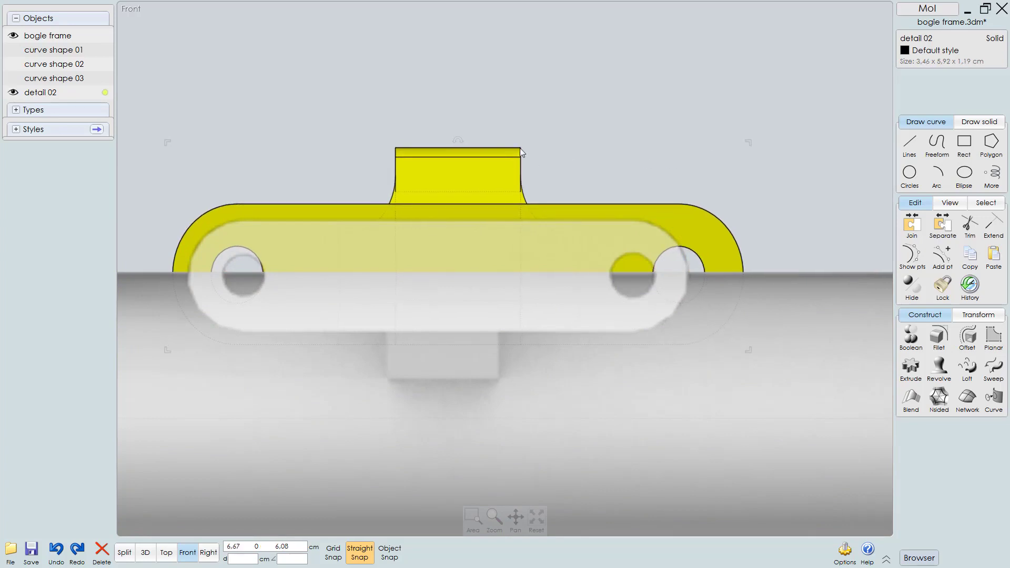
drag(475, 151, 475, 90)
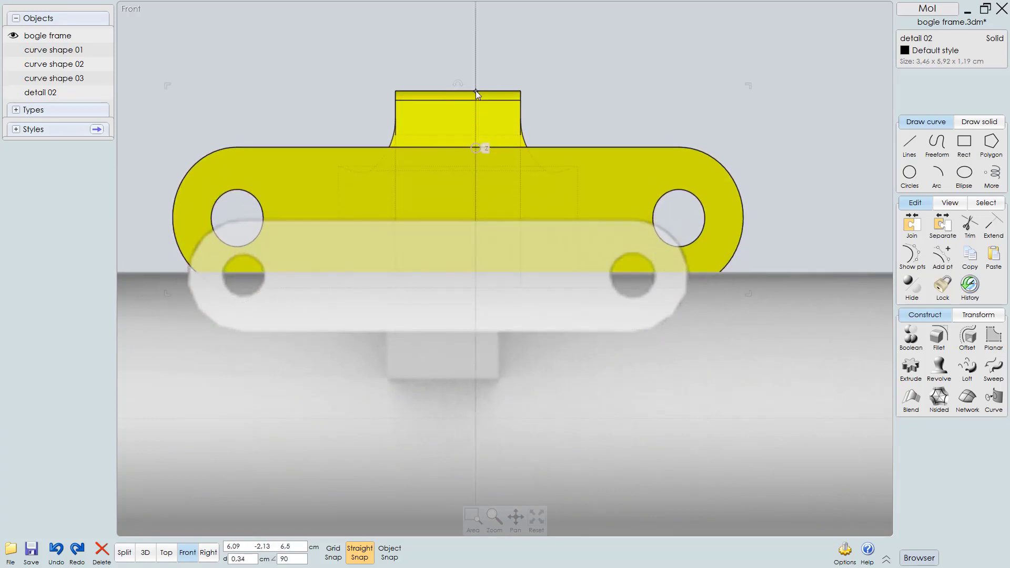
key(ctrl+z)
key(ctrl+z)
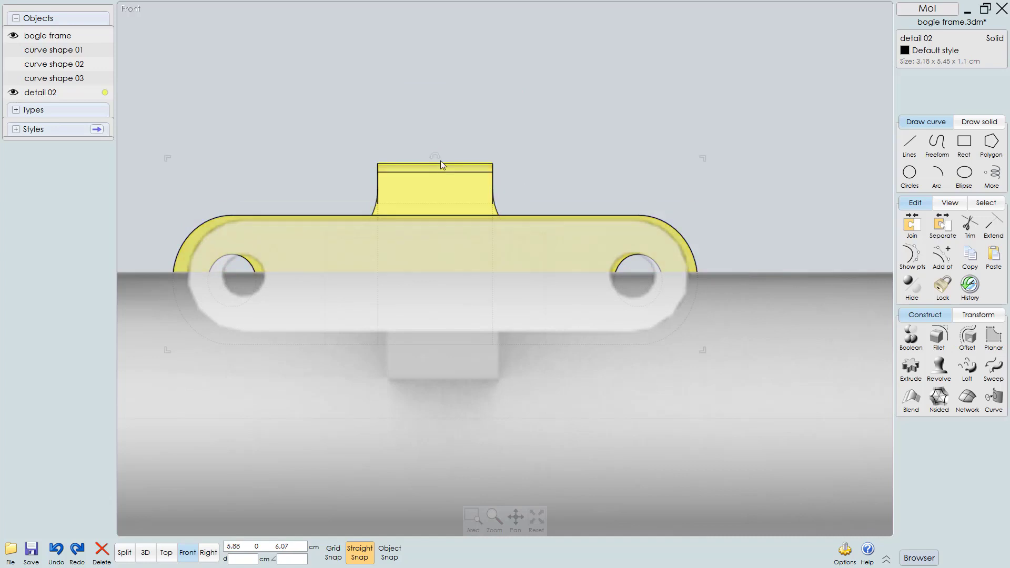
Step: Undo the trial moves and stretches of detail 02 until it regains its unstretched proportions
drag(441, 163, 437, 52)
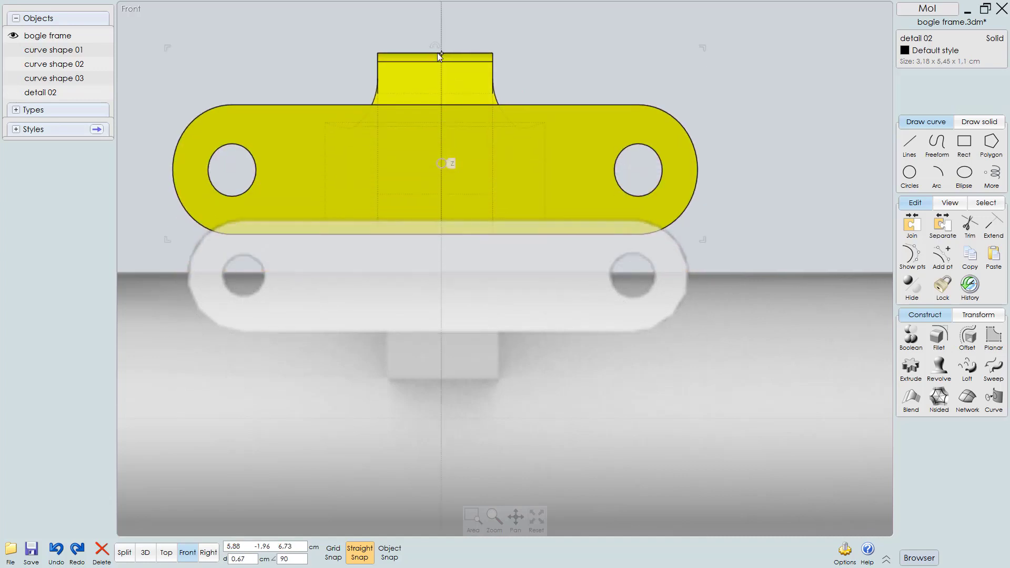
drag(451, 104, 460, 171)
key(ctrl+z)
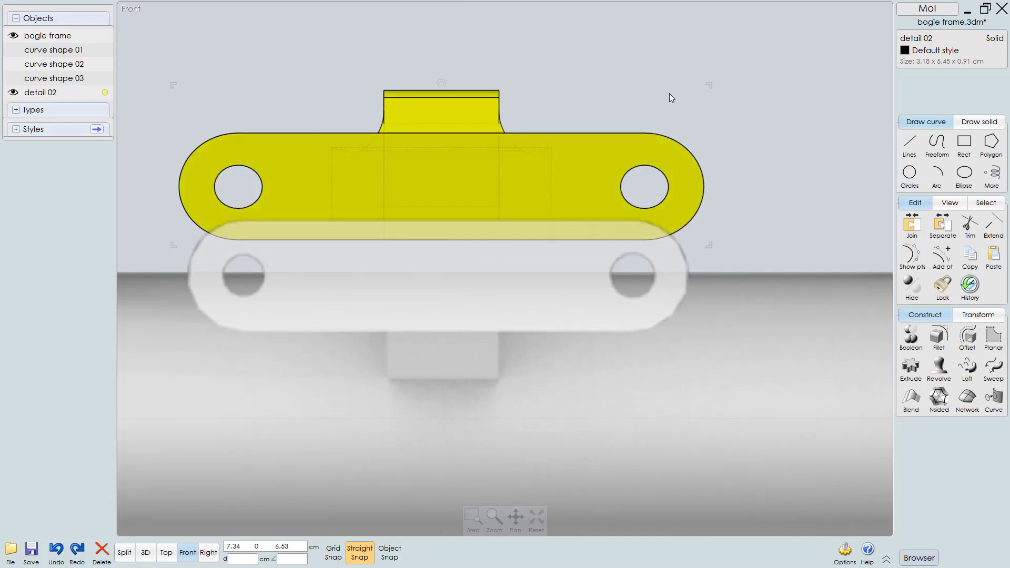
key(ctrl+z)
key(ctrl+z)
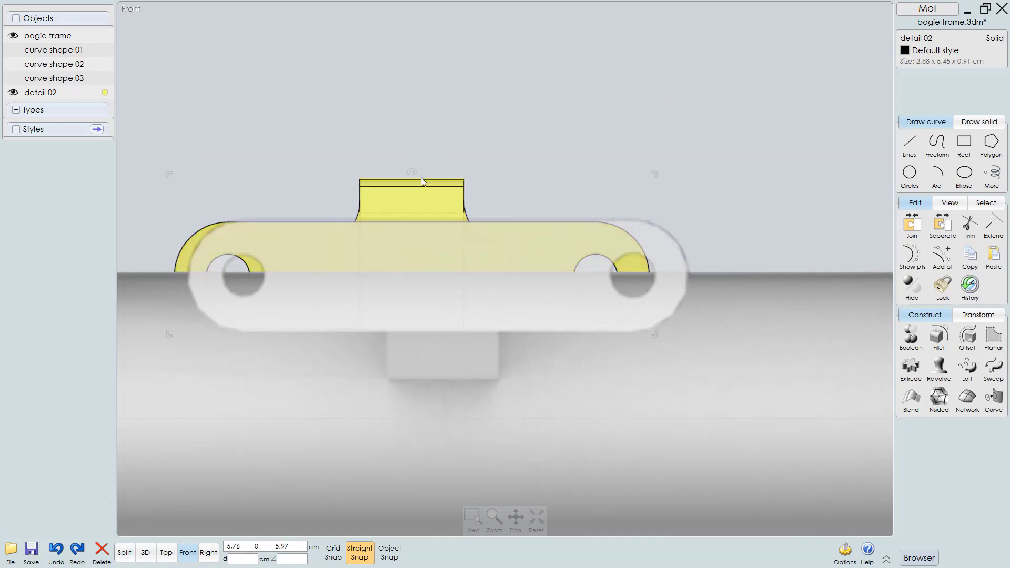
Step: With straight snap off, scale detail 02 in the front view to about 3.16 × 5.98 × 0.99 cm and place it over the reference plate
drag(421, 178, 423, 98)
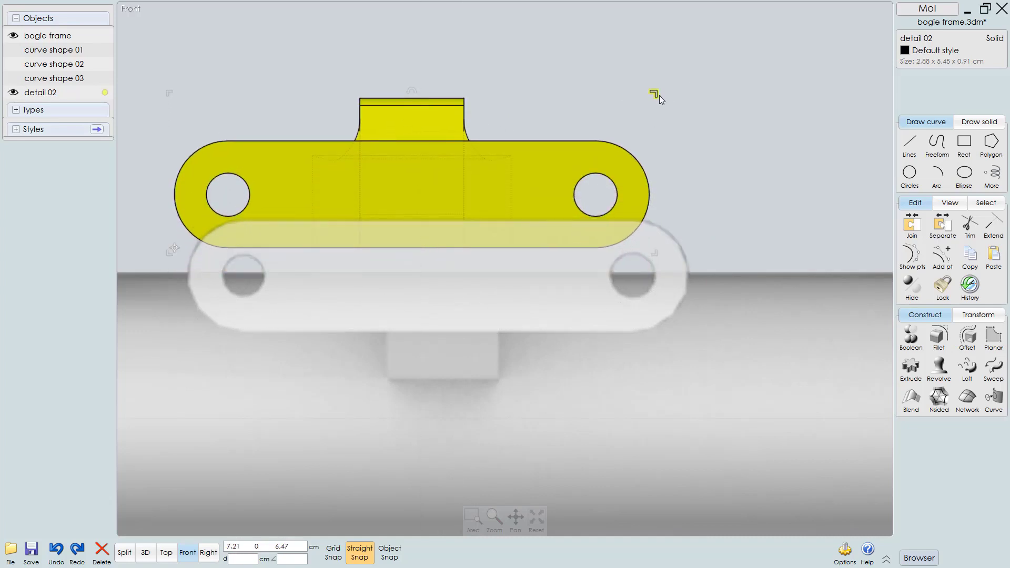
key(ctrl+y)
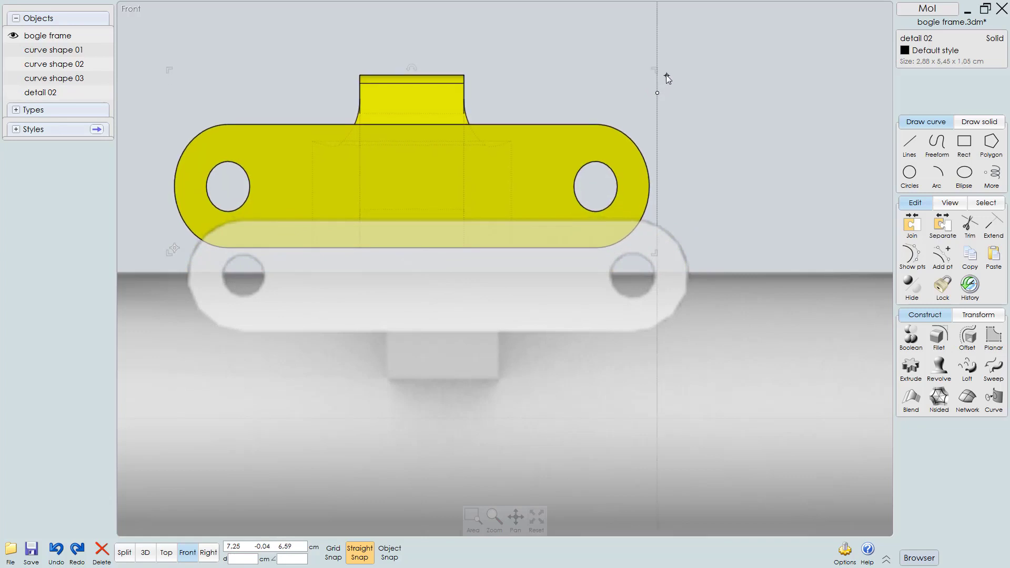
key(ctrl+z)
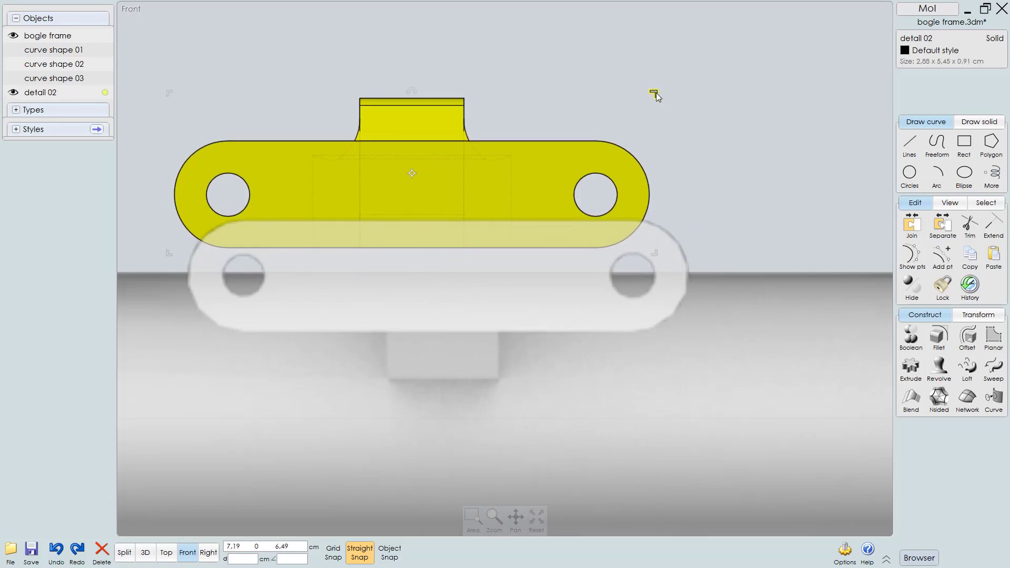
drag(655, 94, 668, 81)
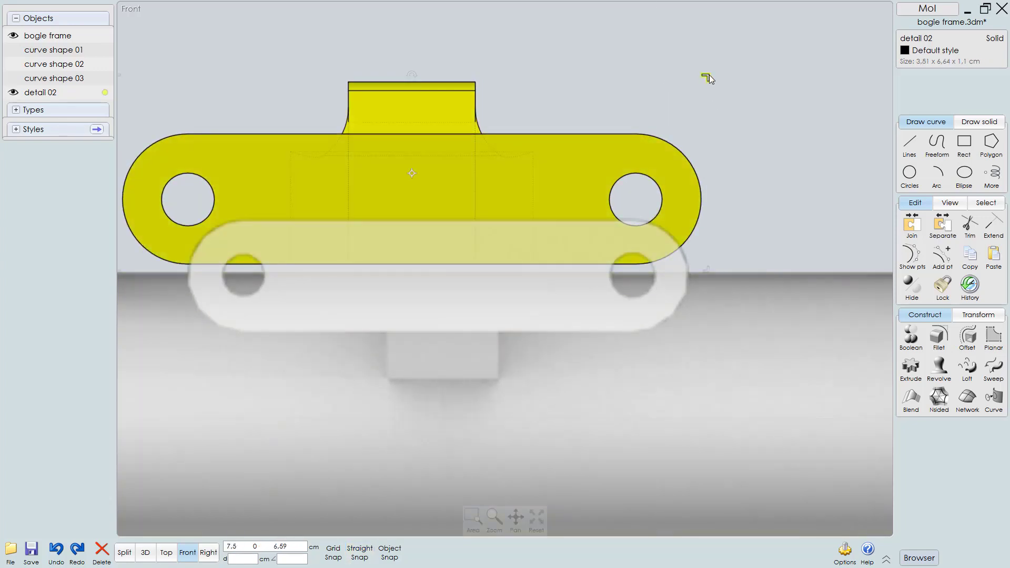
drag(707, 77, 672, 105)
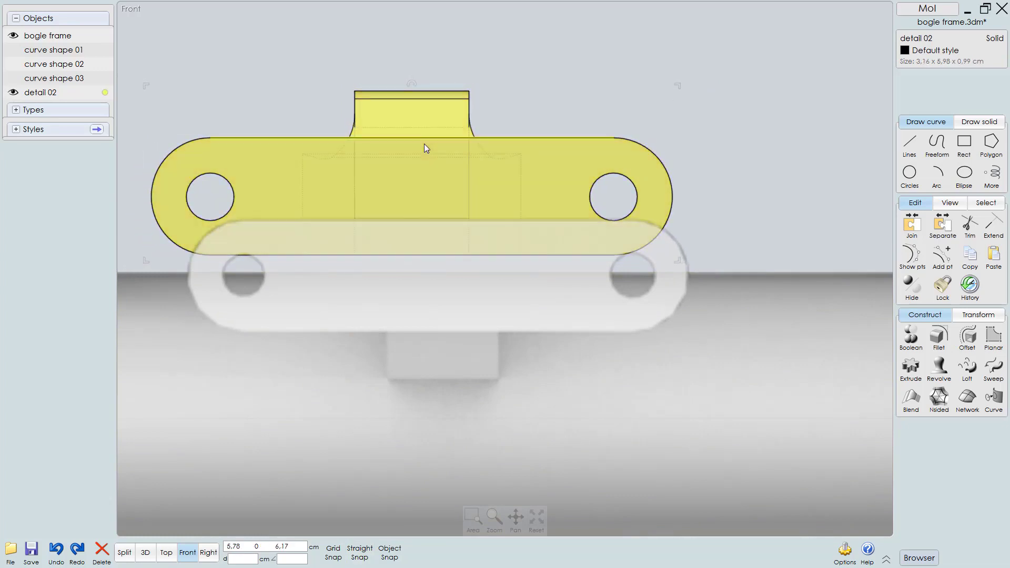
drag(421, 140, 466, 224)
Step: Move detail 02 in the top view onto the reference T-bracket and nudge it slightly in the negative X direction to align its arm
key(t)
scroll(491, 238, down, 3)
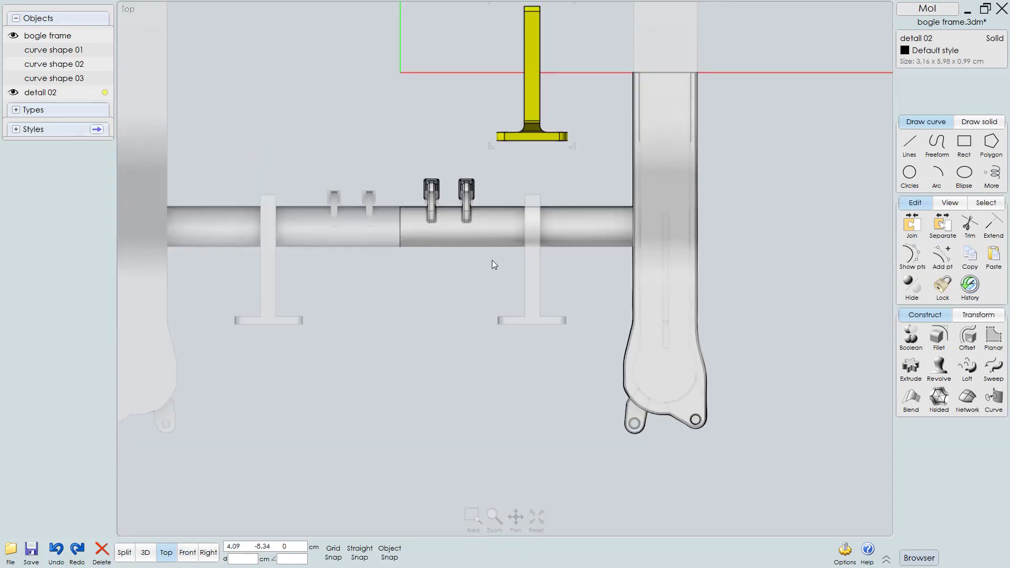
drag(535, 140, 535, 324)
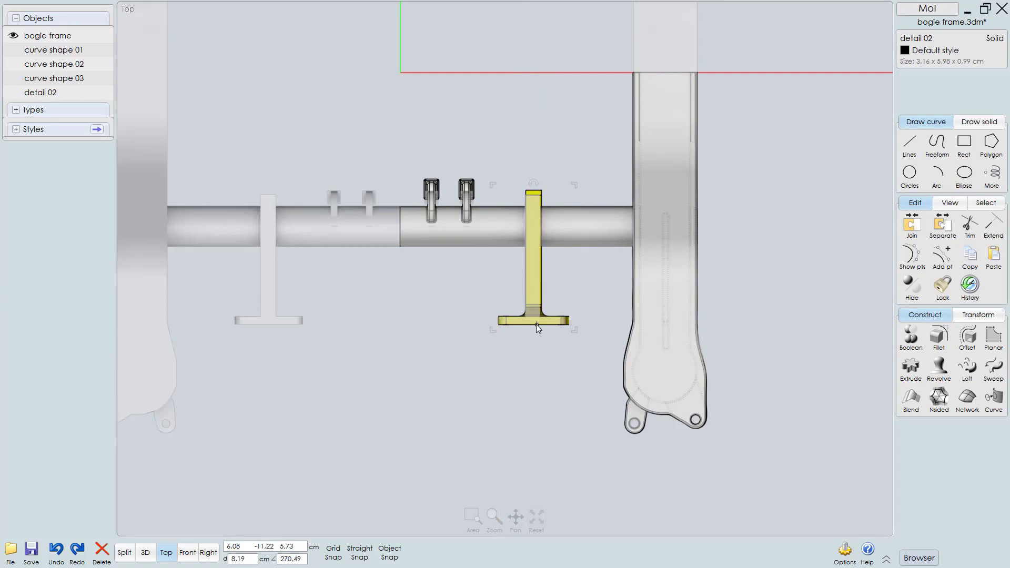
scroll(535, 326, up, 5)
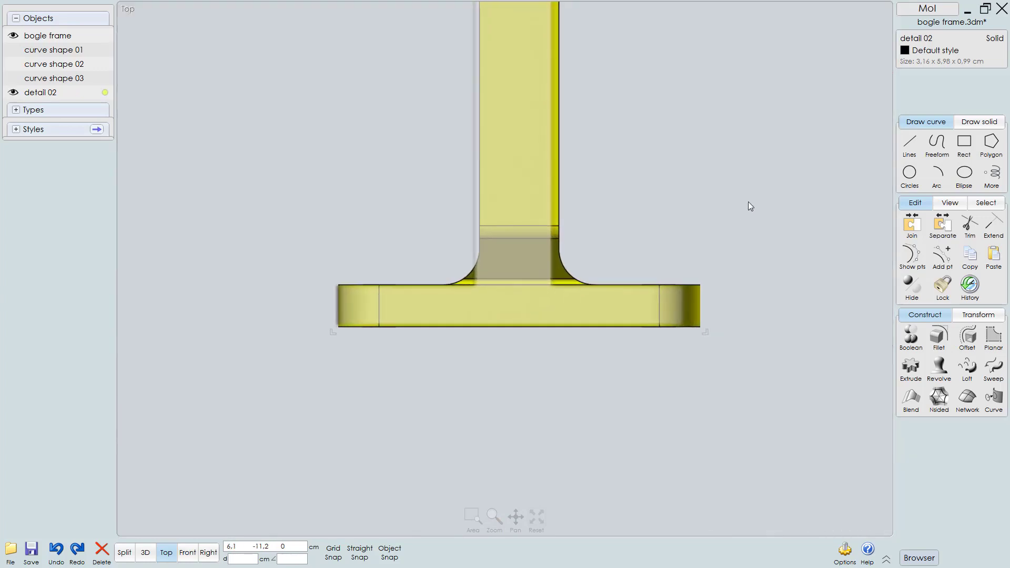
scroll(749, 201, down, 3)
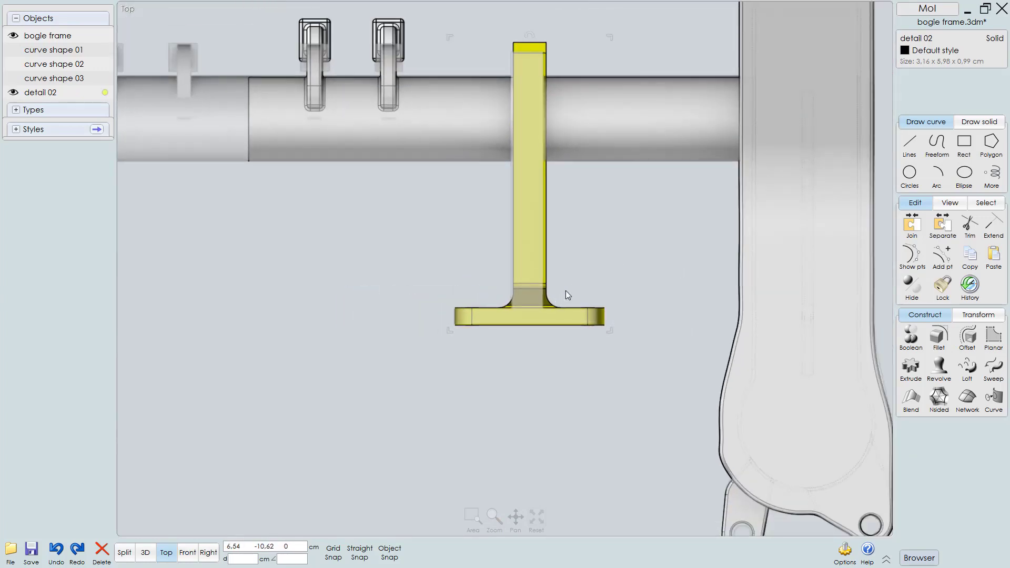
scroll(566, 291, up, 3)
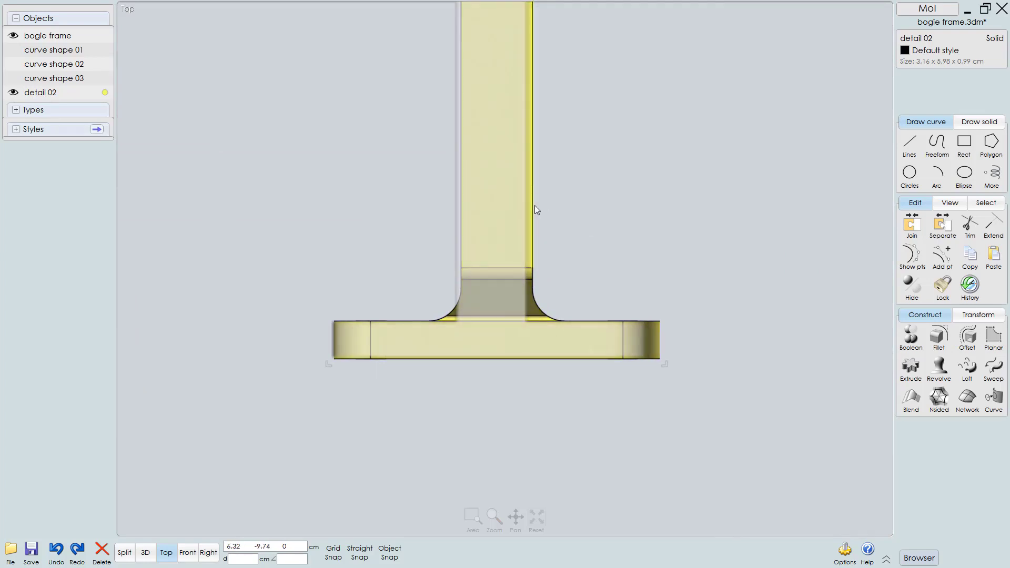
drag(534, 207, 528, 207)
scroll(521, 253, down, 3)
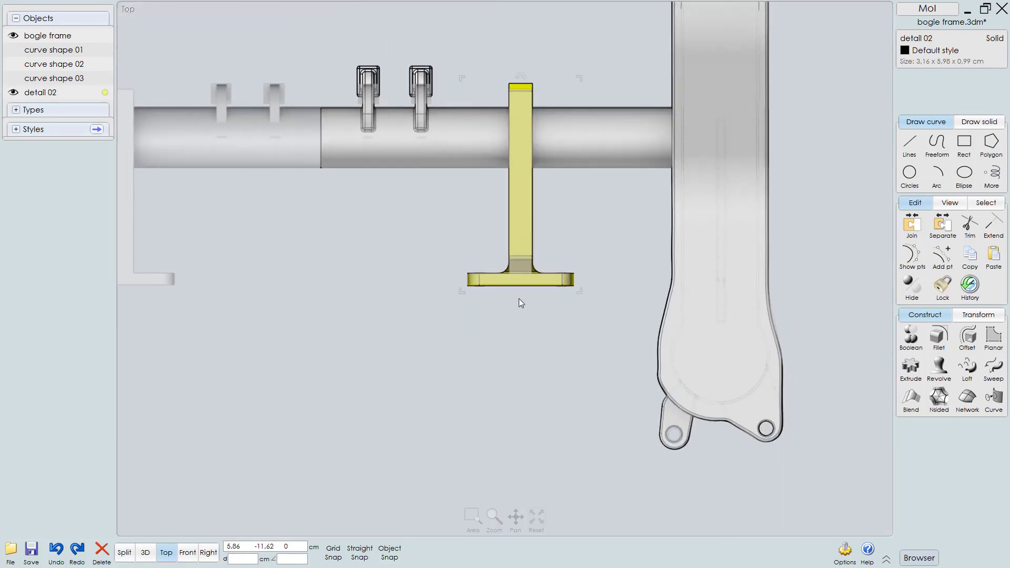
Step: After checking detail 02 in 3D, rotate it upside down in the front view with straight snap on and realign it with the reference bracket
key(F4)
mouse_move(548, 276)
right_down()
mouse_move(624, 268)
mouse_move(526, 278)
mouse_move(591, 239)
mouse_move(642, 231)
mouse_move(639, 245)
mouse_move(718, 214)
mouse_move(544, 236)
mouse_move(570, 238)
mouse_move(557, 245)
mouse_move(478, 241)
mouse_move(554, 219)
mouse_move(481, 216)
mouse_move(587, 233)
mouse_move(547, 219)
right_up()
scroll(574, 231, up, 3)
scroll(603, 273, up, 2)
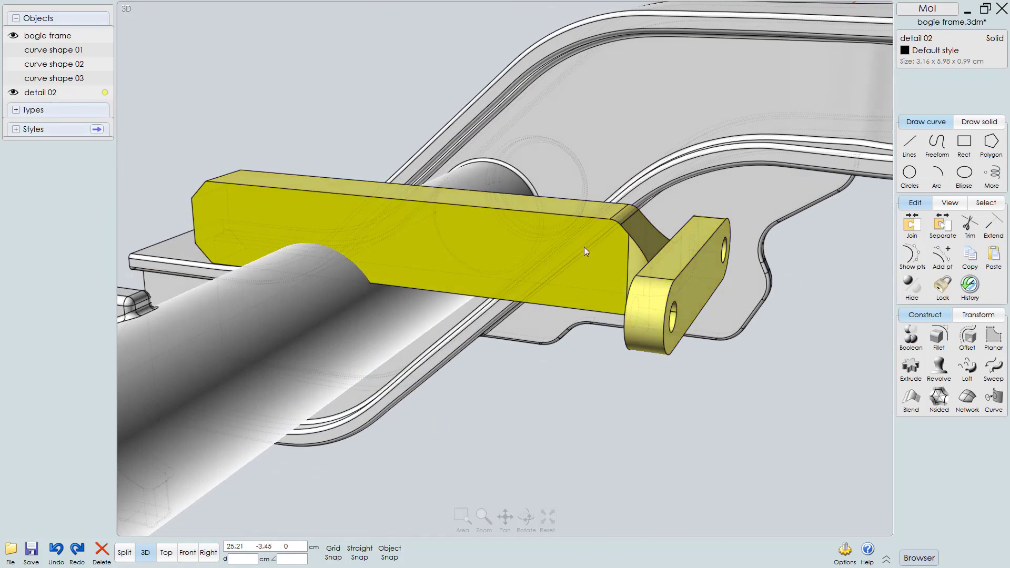
right_drag(584, 248, 630, 241)
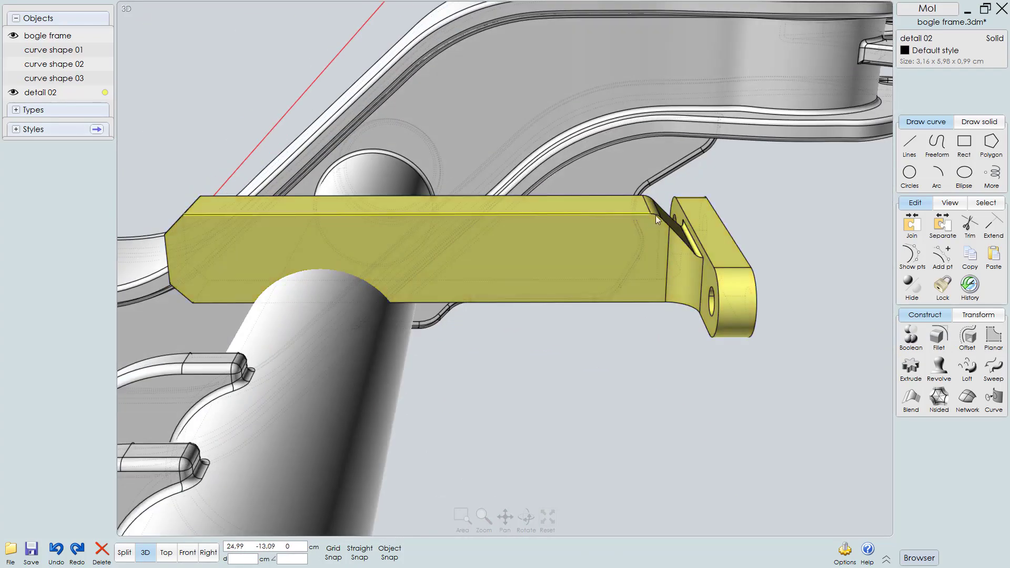
right_drag(569, 242, 503, 242)
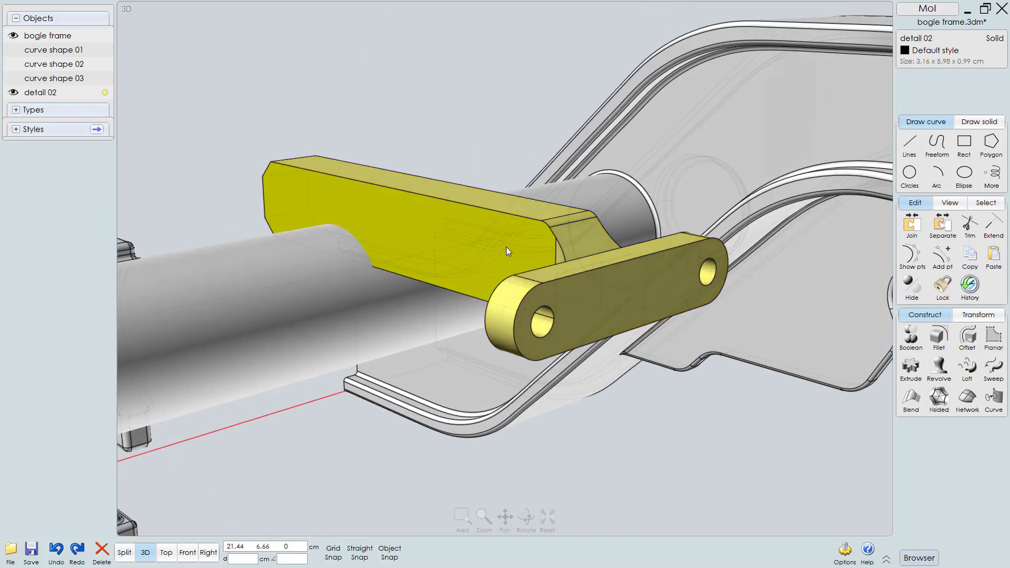
key(f)
scroll(539, 266, down, 3)
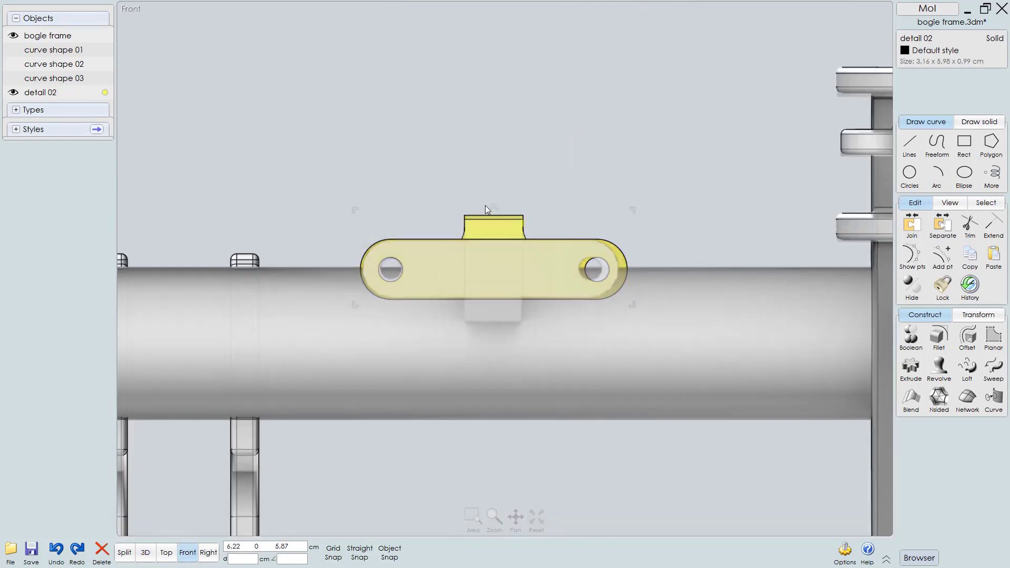
drag(494, 209, 507, 366)
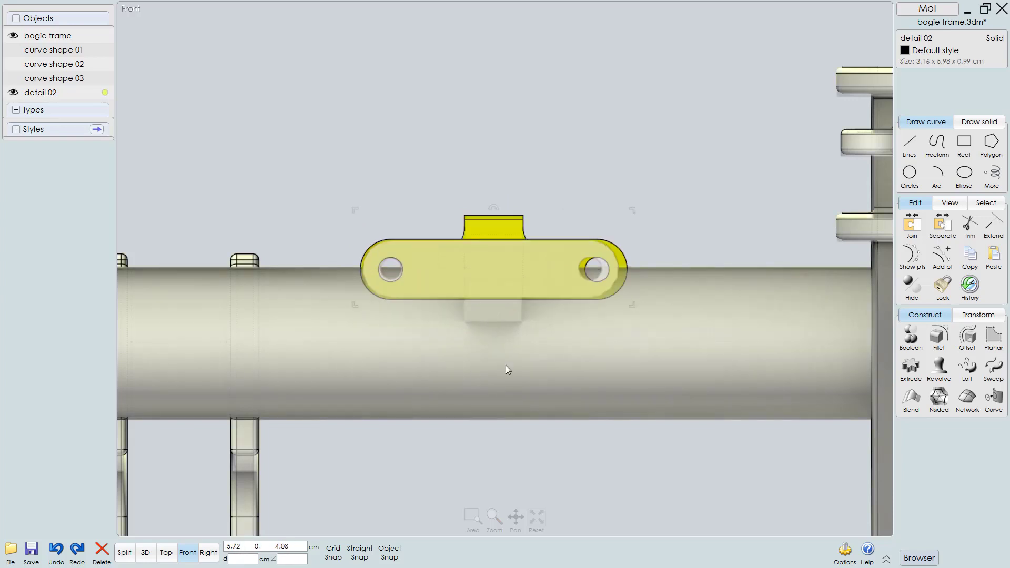
key(shift)
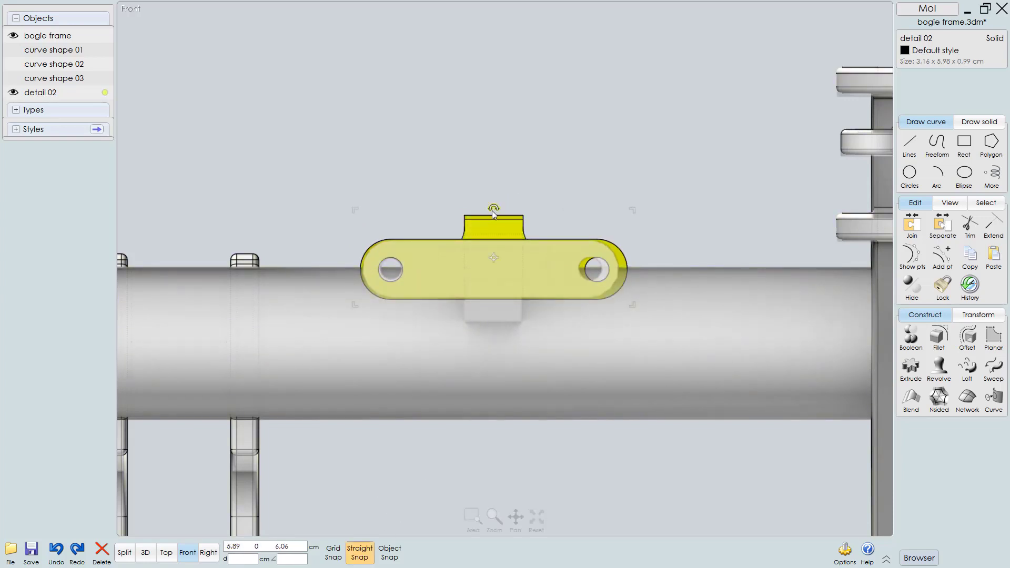
drag(497, 210, 497, 321)
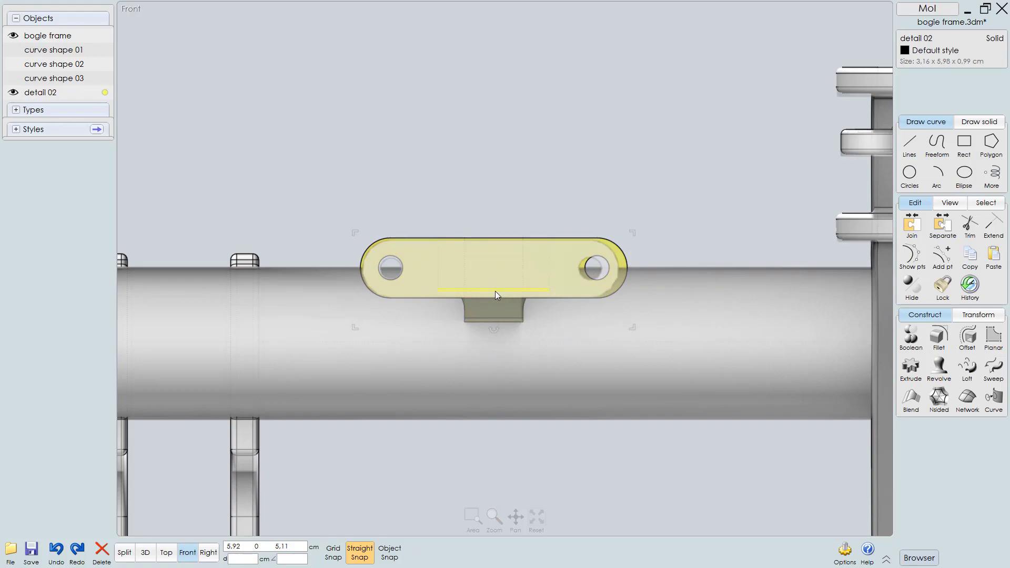
Step: Inspect detail 02's underside in 3D and fillet its edges with a circular 0.05 cm radius
key(F4)
right_drag(528, 251, 692, 223)
scroll(582, 223, up, 3)
right_drag(582, 223, 445, 389)
scroll(605, 215, up, 2)
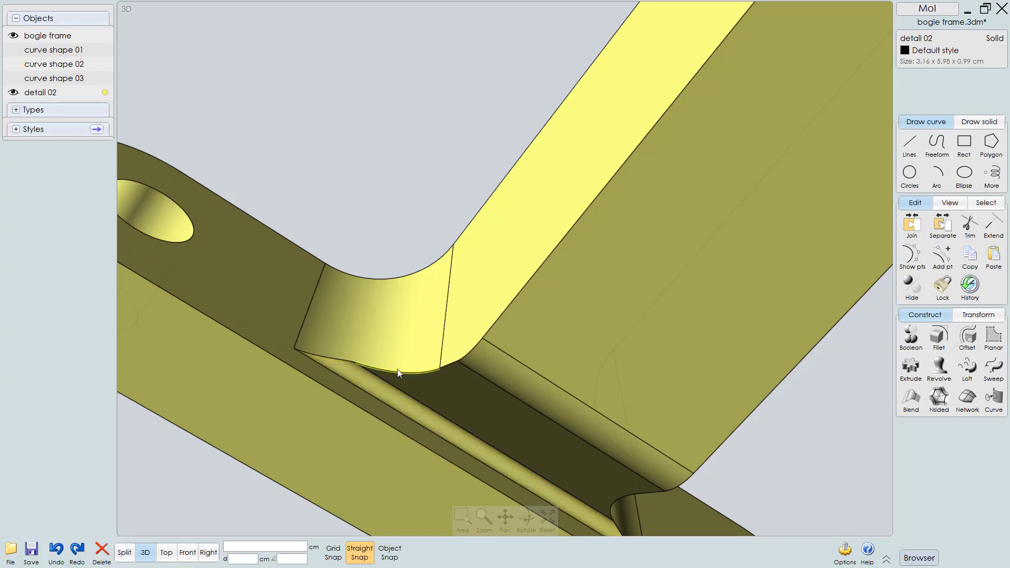
scroll(397, 368, down, 5)
mouse_move(524, 317)
right_down()
mouse_move(535, 321)
mouse_move(515, 293)
mouse_move(531, 313)
mouse_move(499, 335)
mouse_move(540, 320)
mouse_move(541, 339)
mouse_move(540, 324)
mouse_move(378, 340)
mouse_move(472, 309)
mouse_move(399, 313)
mouse_move(469, 323)
mouse_move(407, 340)
mouse_move(481, 302)
mouse_move(474, 314)
right_up()
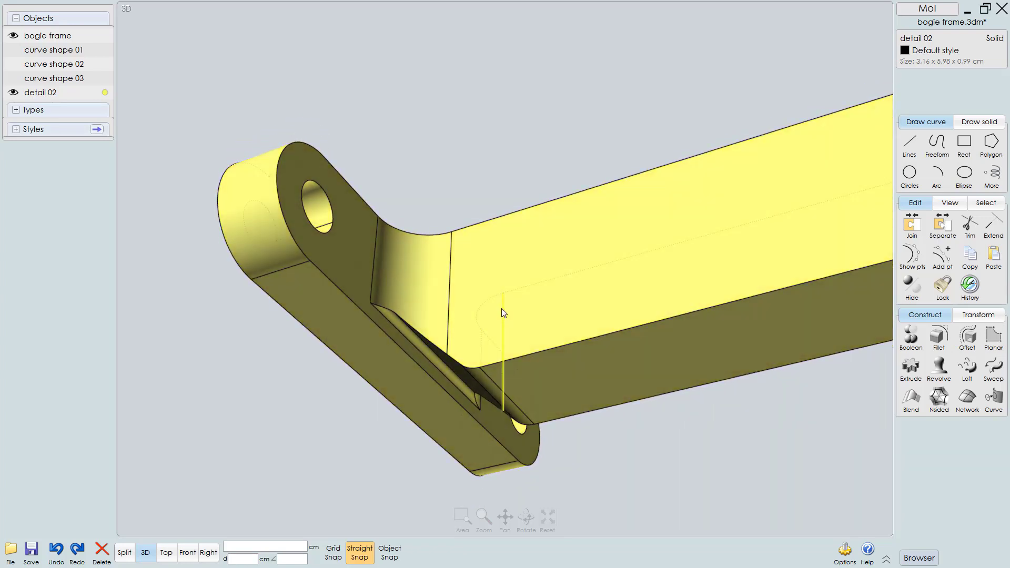
right_click(504, 313)
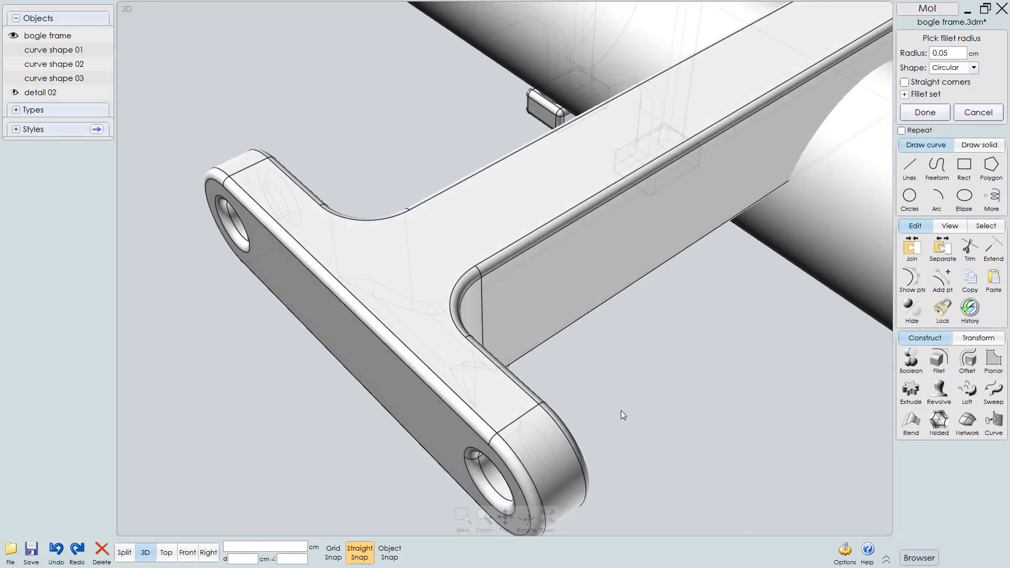
right_drag(621, 410, 473, 305)
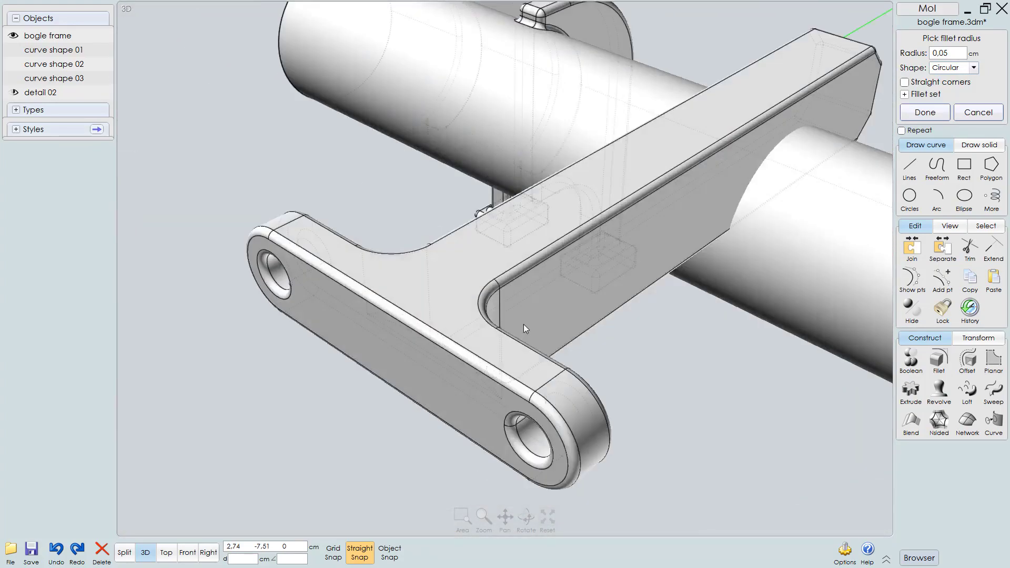
right_drag(523, 324, 610, 305)
right_click(519, 315)
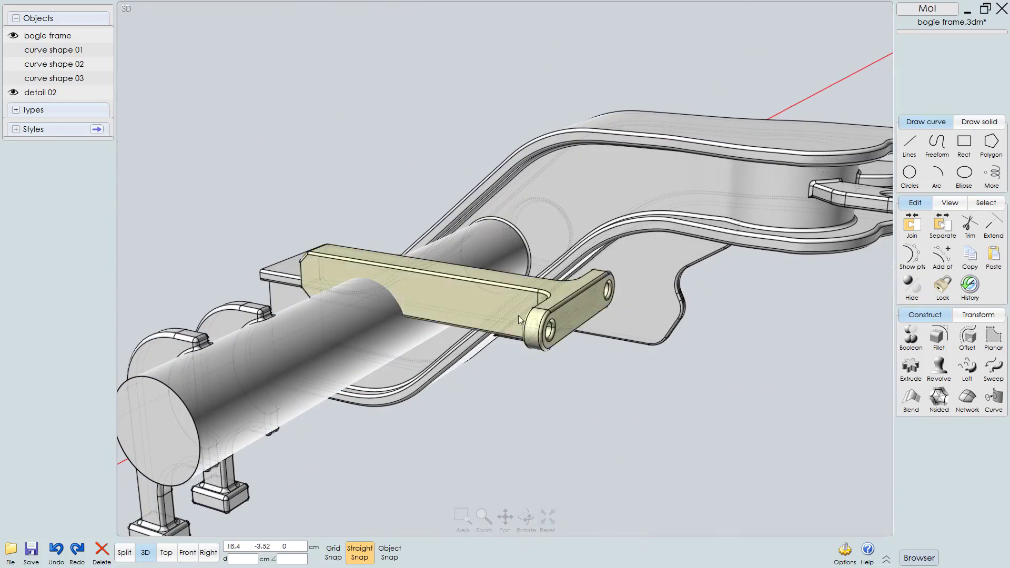
key(Escape)
Step: Unite the bogie frame and detail 02 into one solid with a Boolean union
right_drag(519, 314, 426, 333)
click(355, 375)
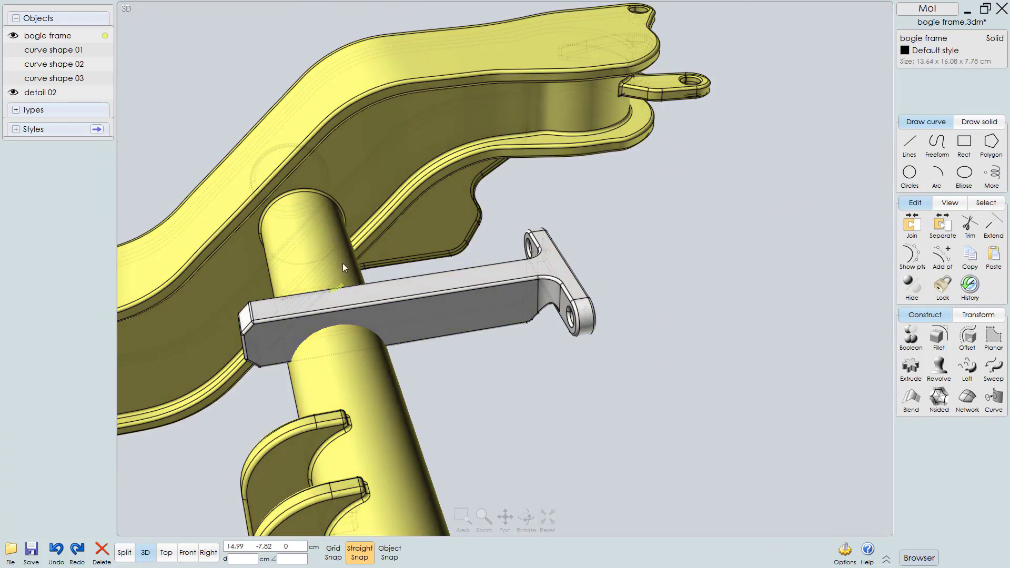
click(497, 314)
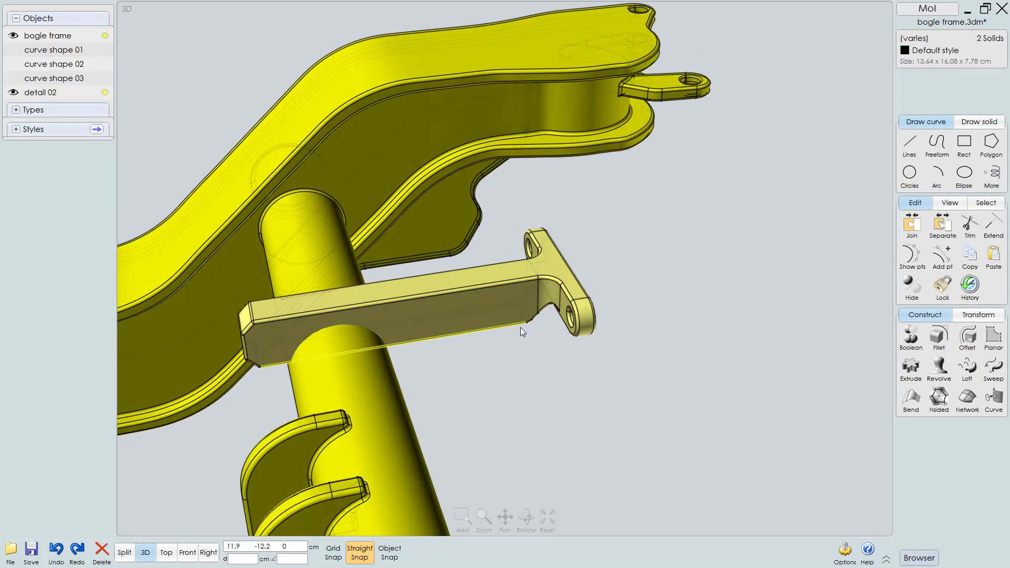
key(u)
key(Return)
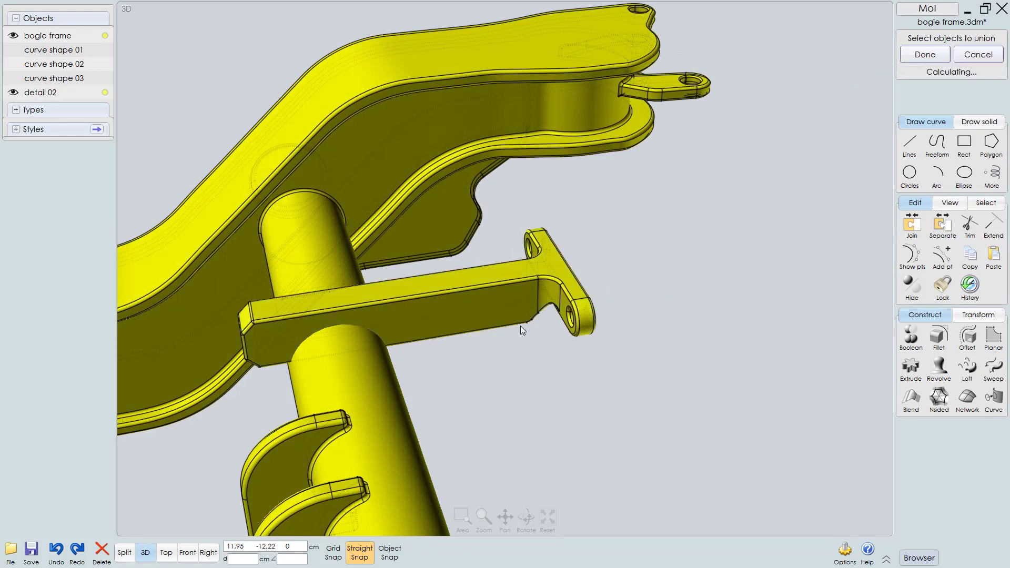
Step: Fillet the closed junction edges where detail 02's arm meets the cross tube, using a circular 0.07 cm radius
right_drag(475, 332, 357, 352)
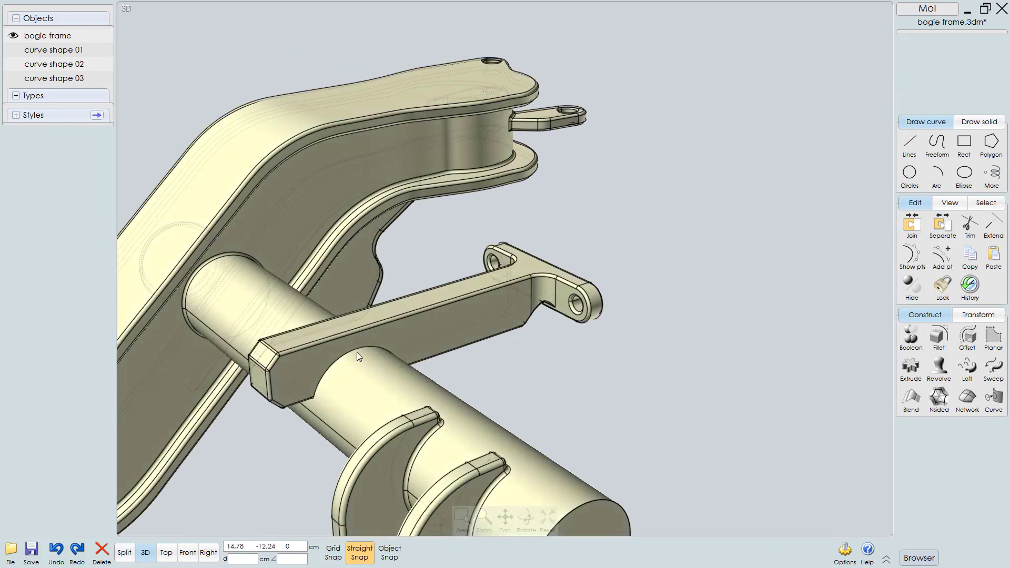
scroll(357, 356, up, 3)
click(352, 356)
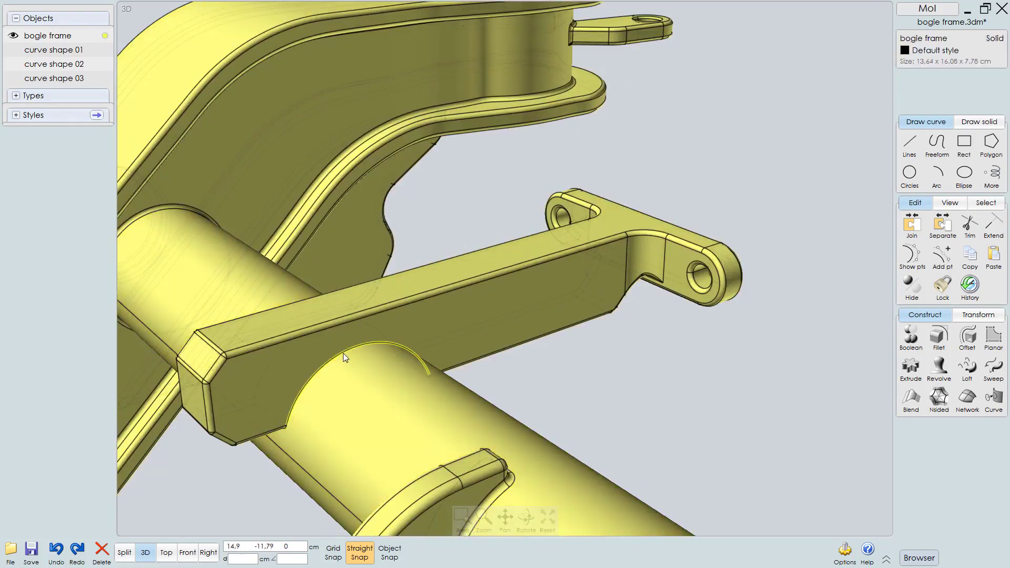
click(344, 354)
right_drag(317, 397, 477, 287)
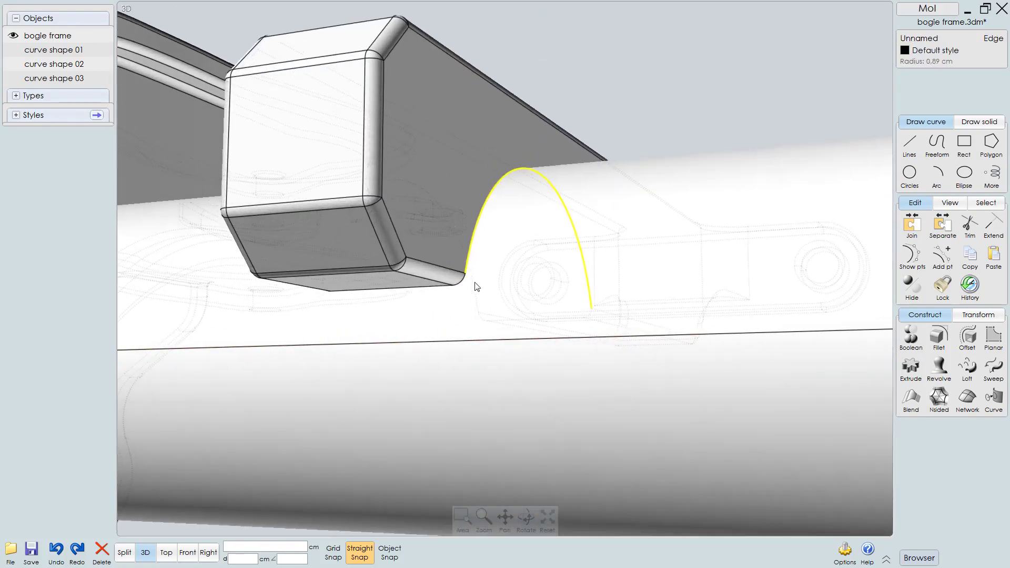
click(462, 288)
click(461, 293)
right_drag(325, 188, 213, 220)
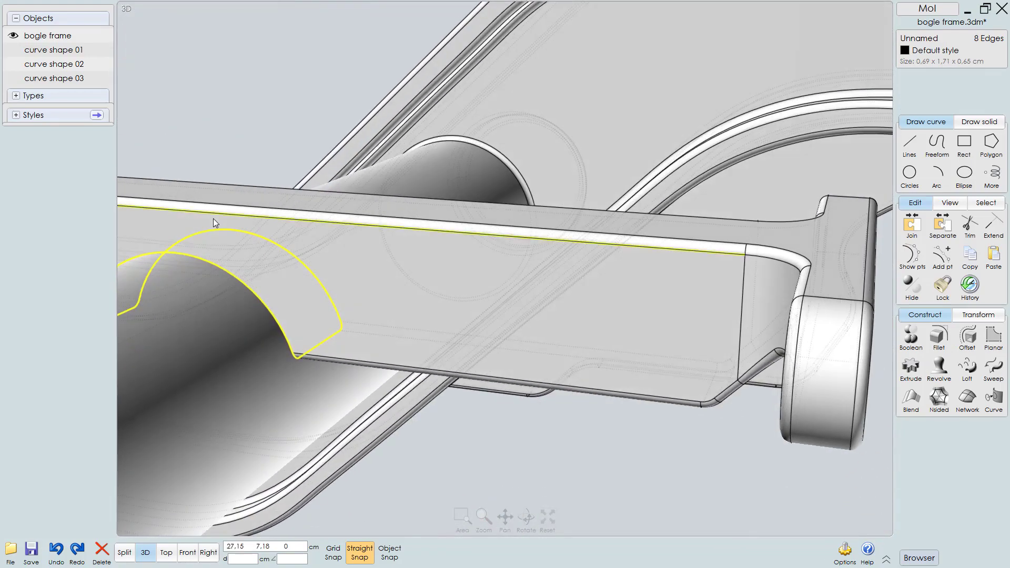
key(f)
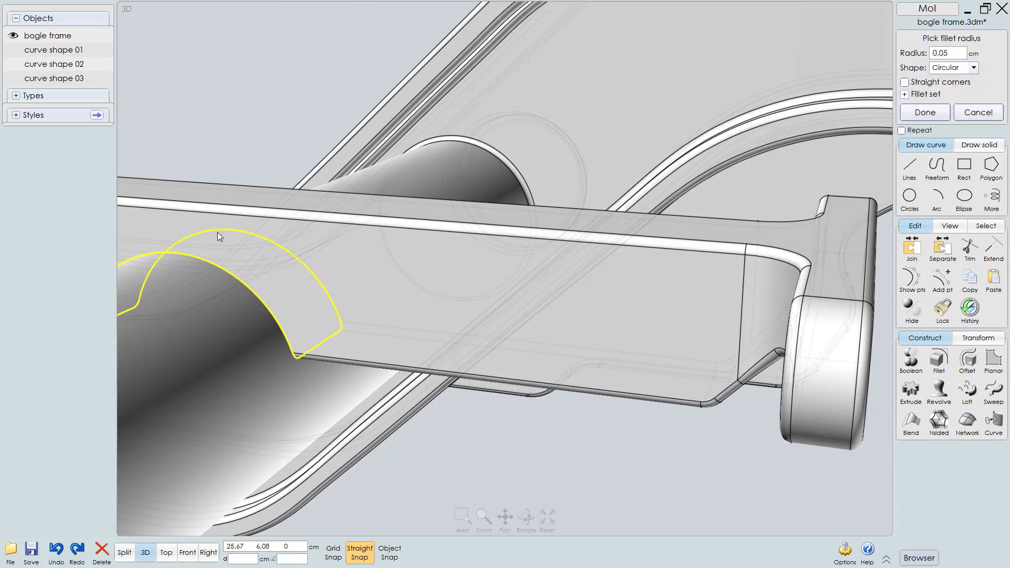
right_drag(362, 261, 267, 298)
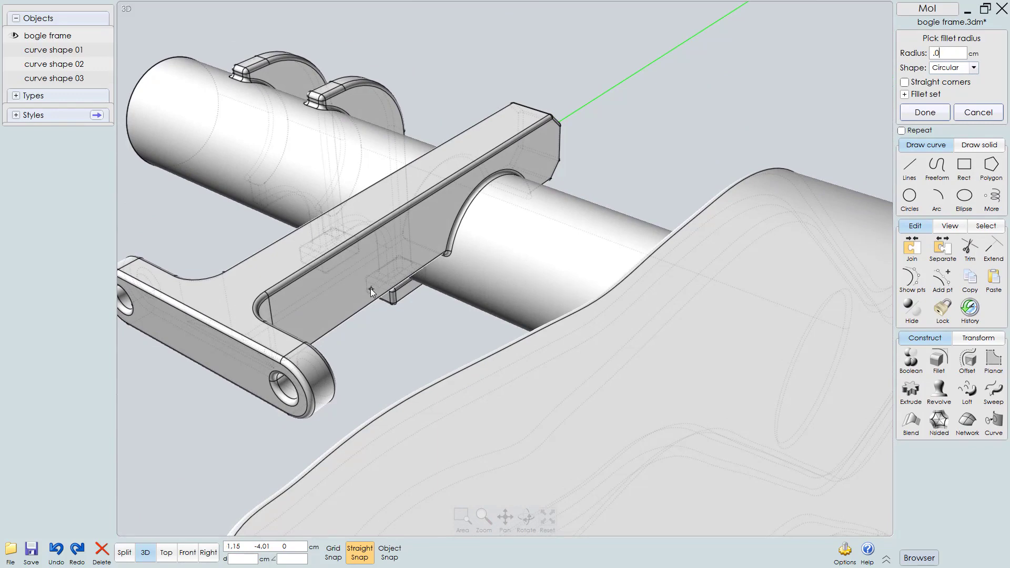
key(BackSpace)
key(BackSpace)
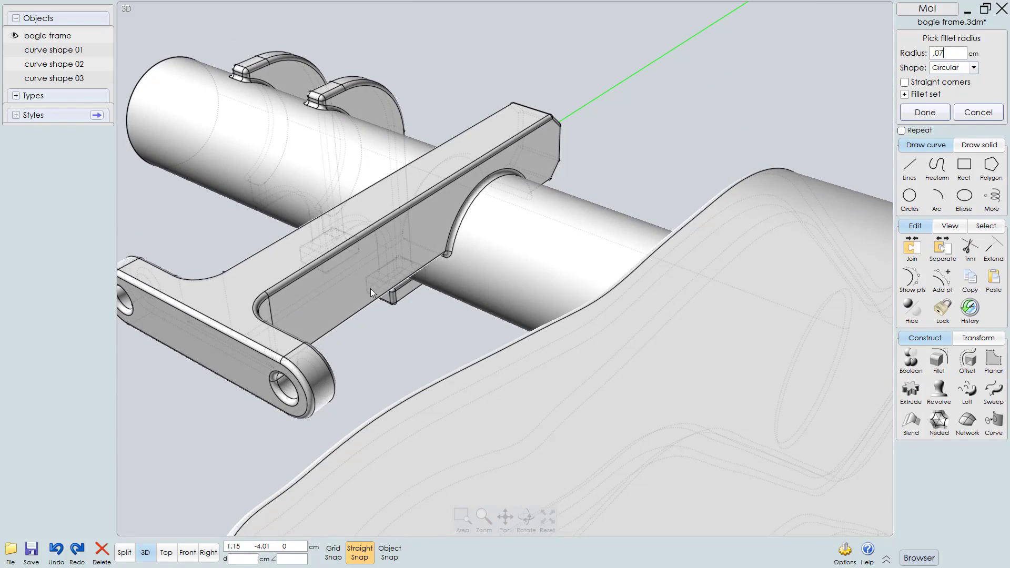
key(Return)
scroll(420, 226, up, 6)
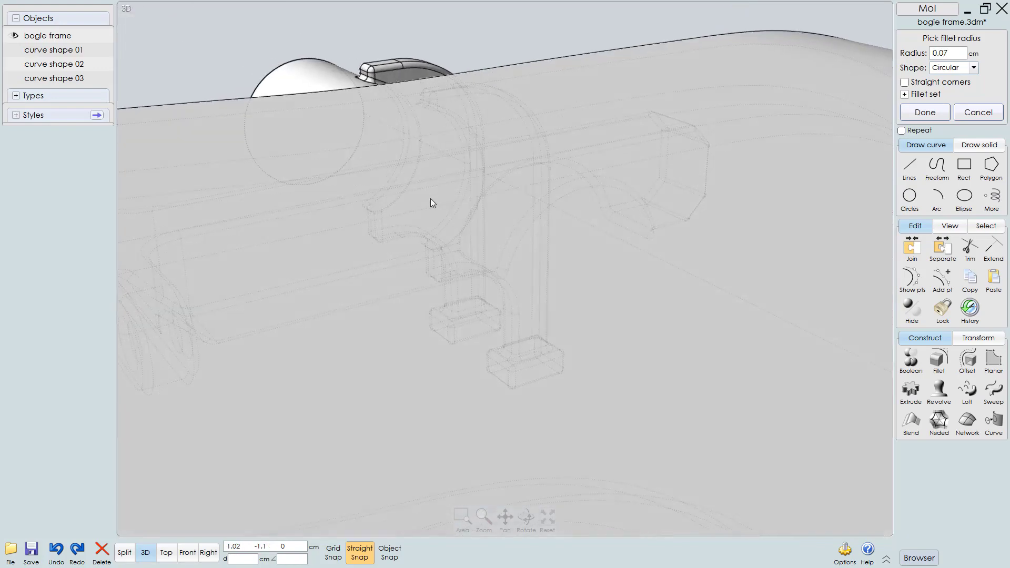
scroll(431, 203, down, 3)
right_drag(516, 194, 508, 262)
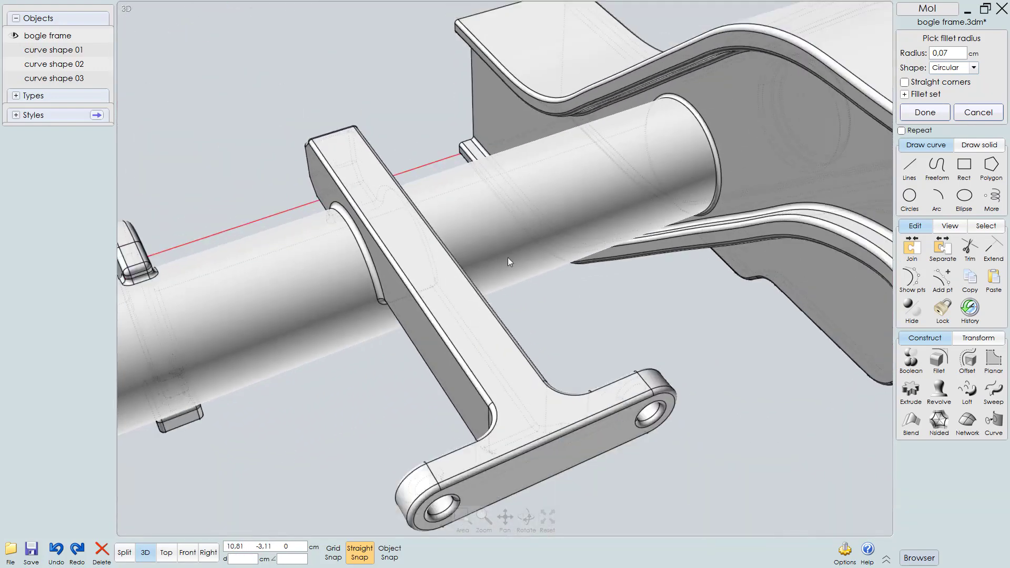
scroll(508, 262, down, 3)
mouse_move(510, 225)
right_down()
mouse_move(553, 208)
mouse_move(523, 213)
right_up()
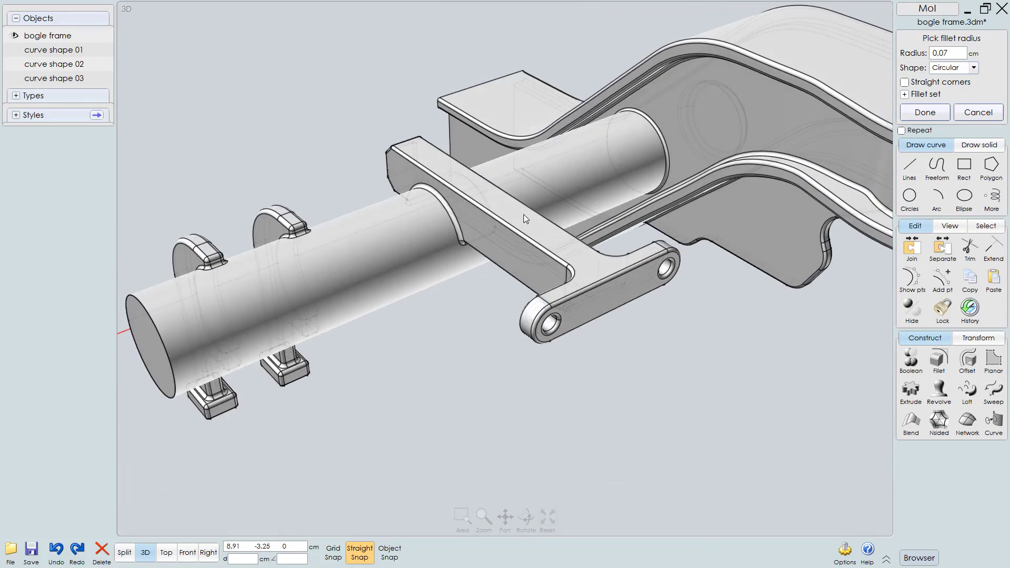
right_click(466, 375)
right_drag(480, 356, 406, 301)
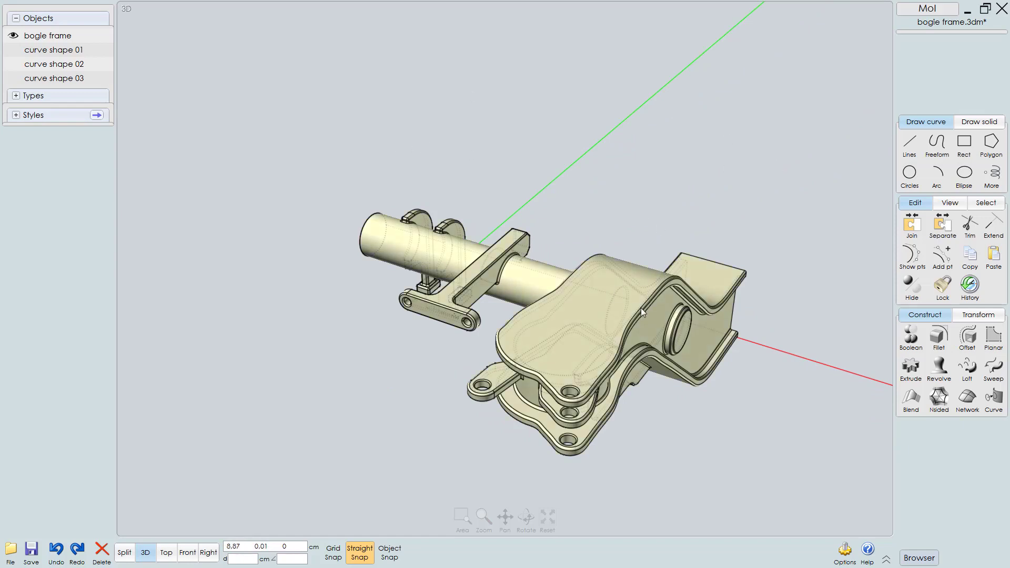
Step: Mirror the bogie frame across the X axis in the top view with object snap on, keeping the original
right_drag(641, 308, 666, 306)
key(t)
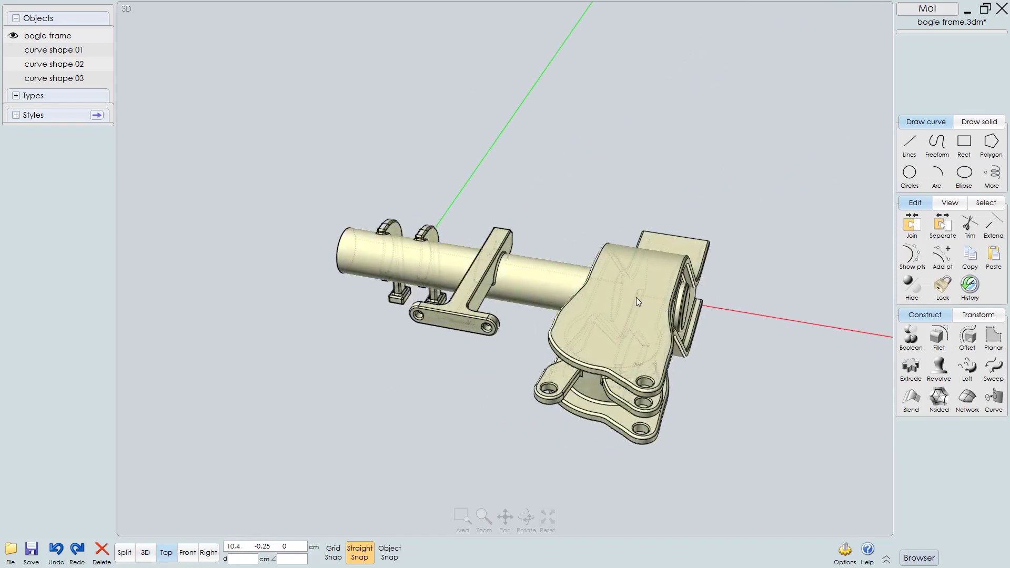
right_drag(636, 272, 587, 394)
scroll(576, 384, down, 2)
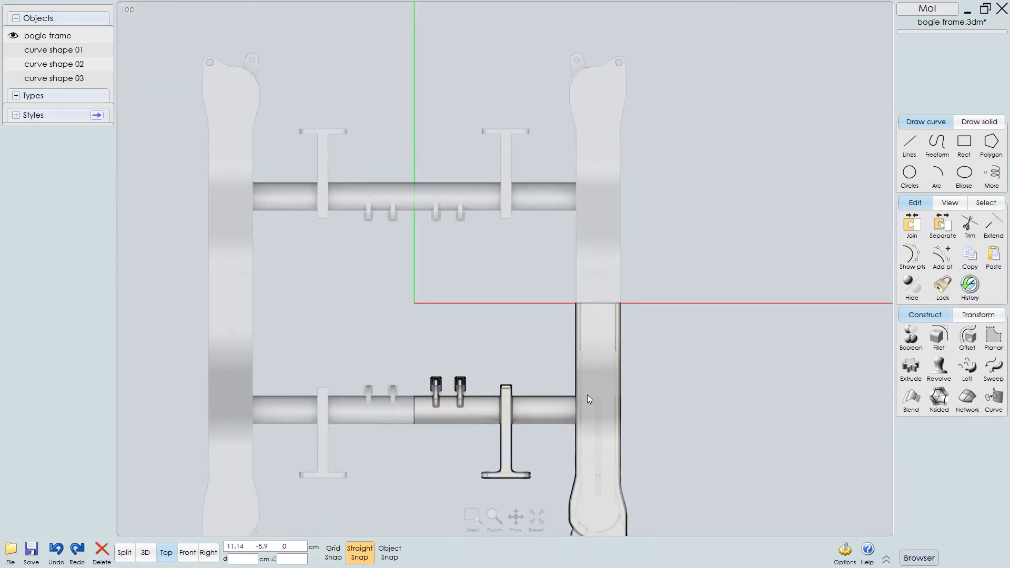
click(600, 333)
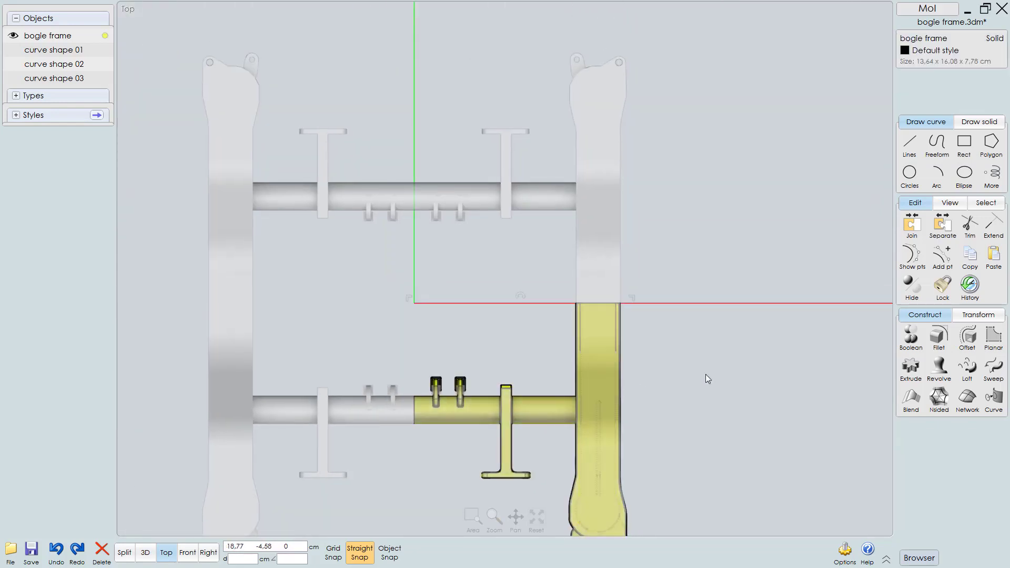
right_click(746, 409)
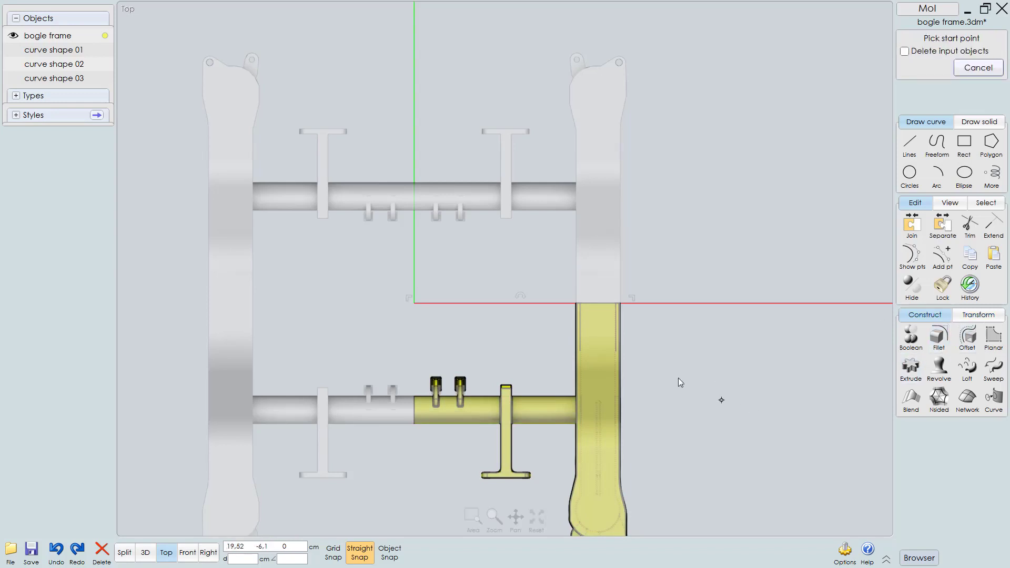
click(385, 555)
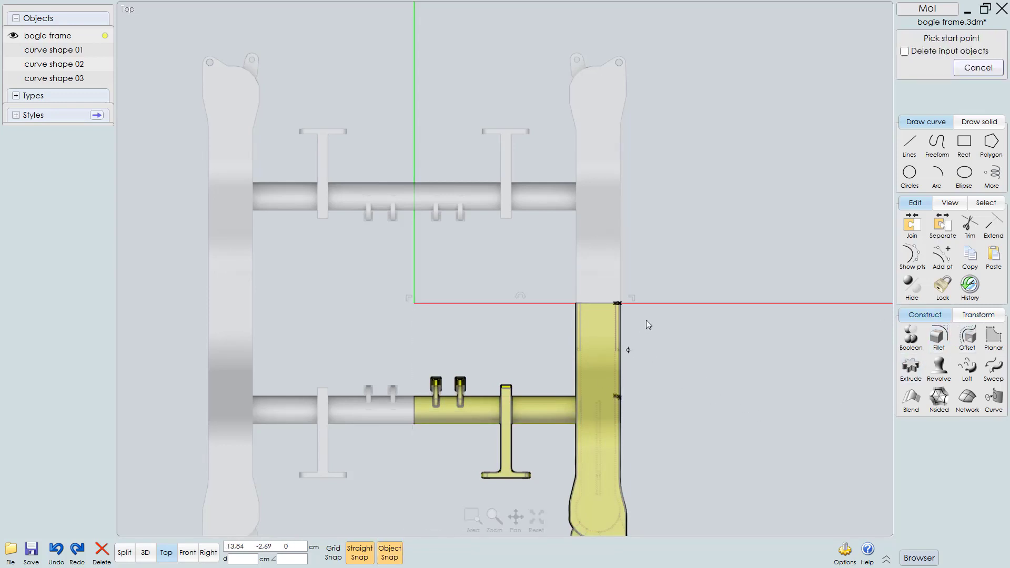
click(601, 302)
click(593, 302)
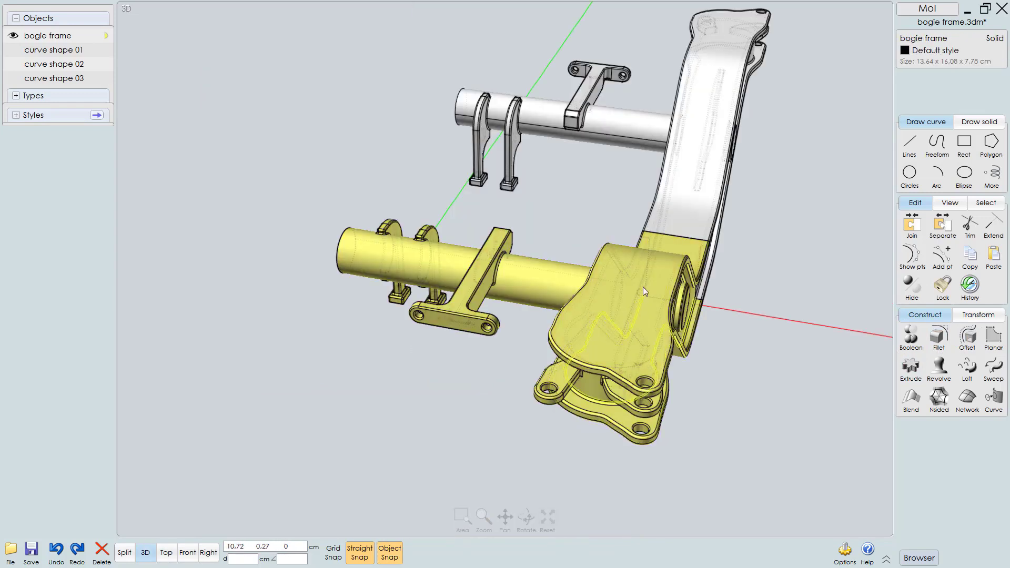
Step: Select both lengthwise halves of the side frame in 3D and unite them with a Boolean union
right_drag(643, 286, 673, 341)
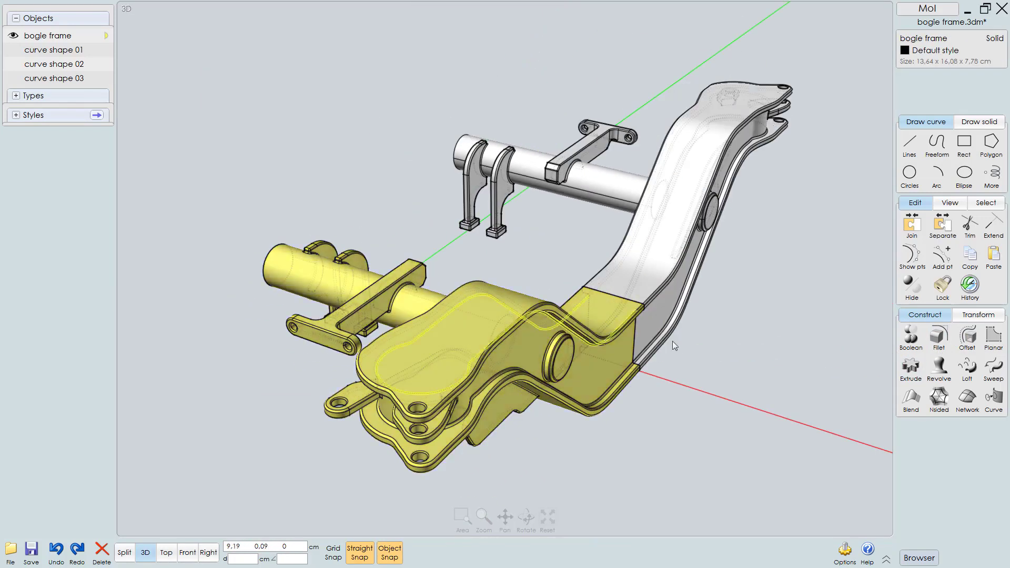
click(743, 302)
drag(764, 261, 599, 339)
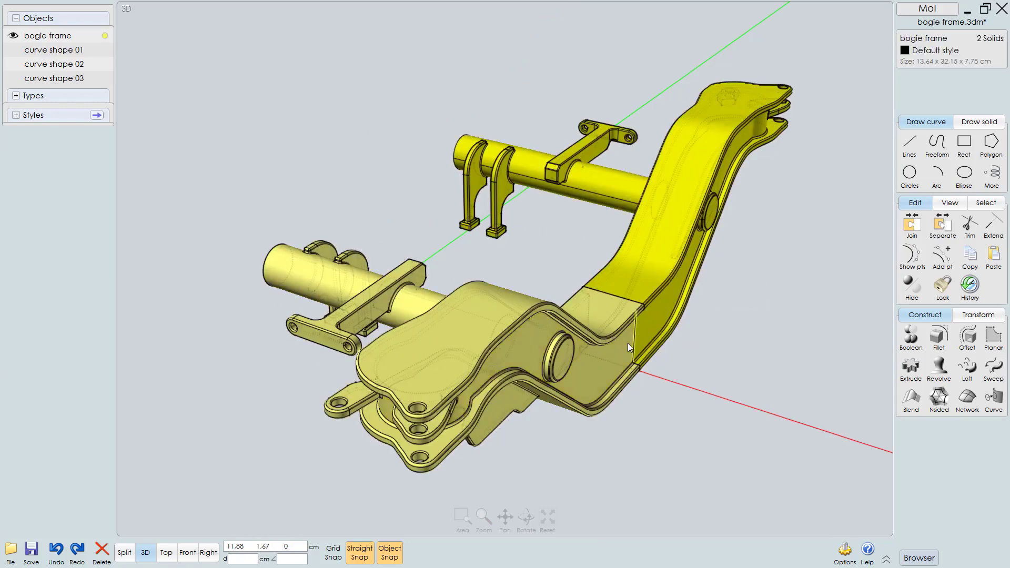
key(u)
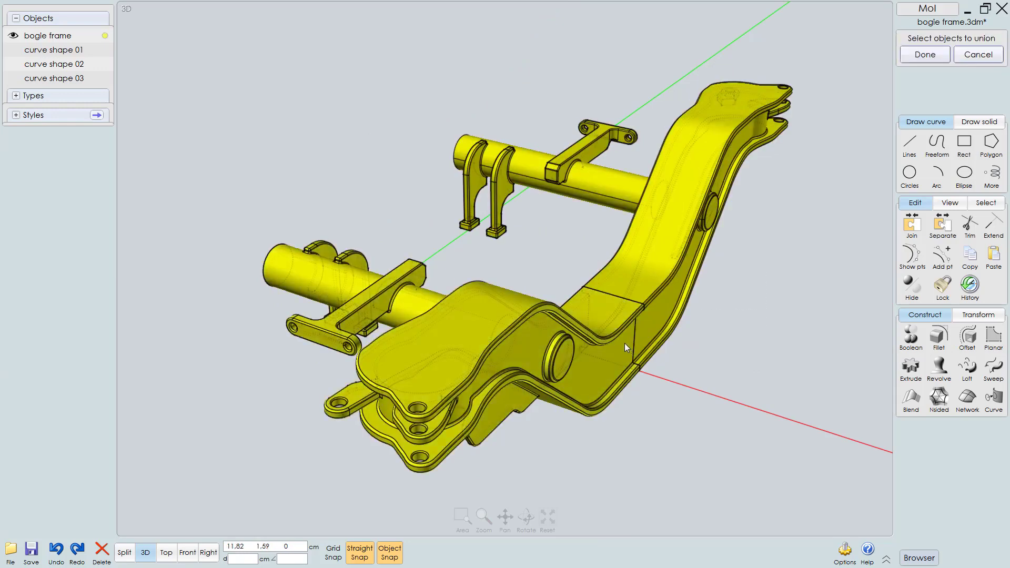
key(Return)
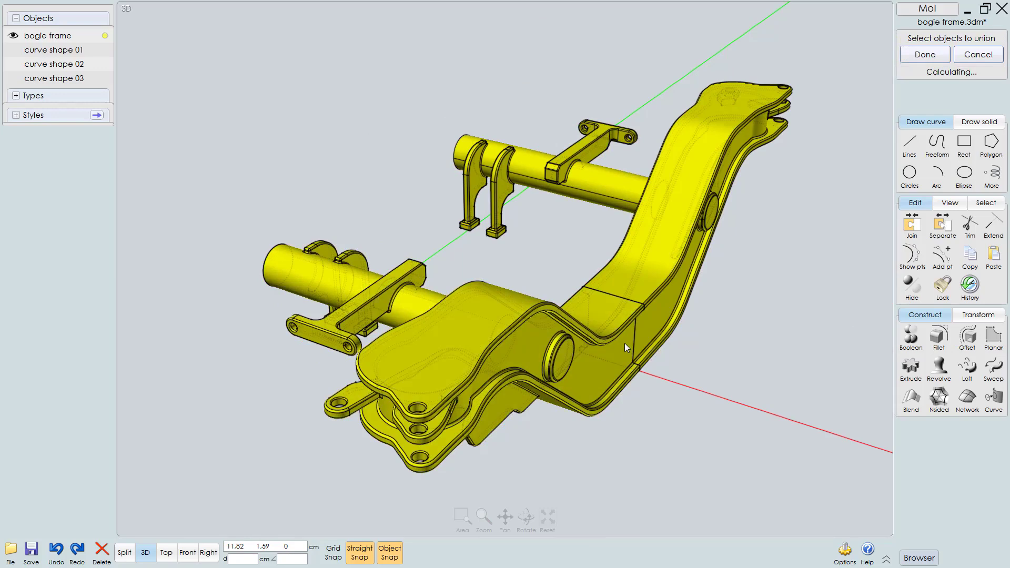
Step: Mirror the united bogie frame half across the Y axis in the top view to add the opposite side frame
scroll(665, 329, up, 3)
right_drag(711, 318, 679, 319)
click(678, 285)
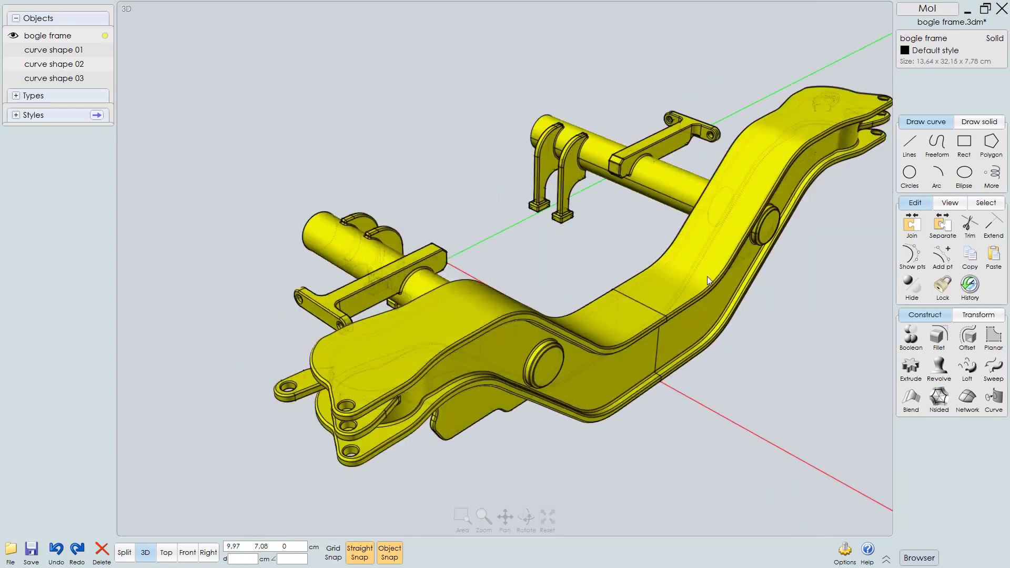
mouse_move(708, 276)
right_down()
mouse_move(732, 280)
mouse_move(712, 290)
right_up()
key(t)
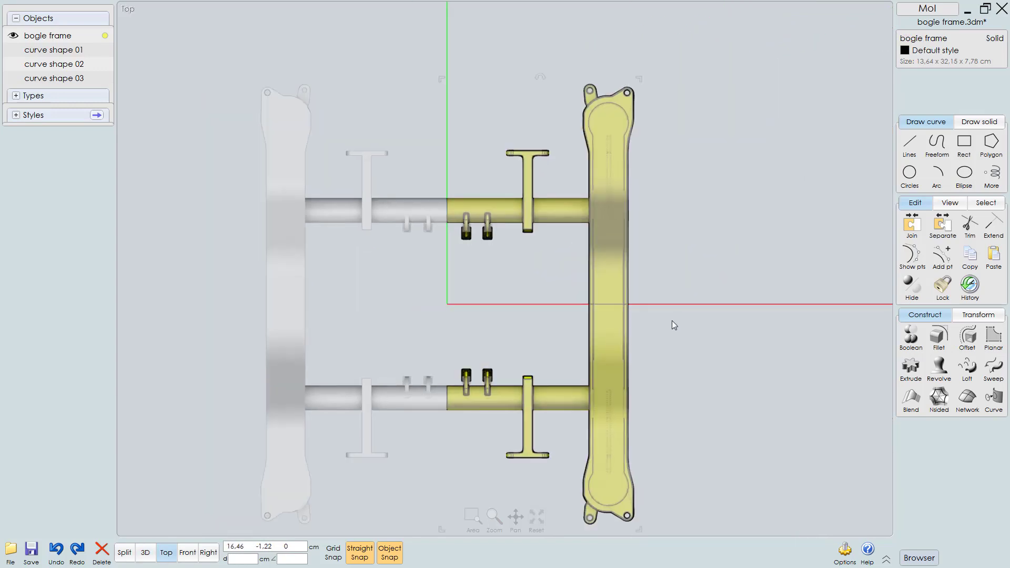
key(m)
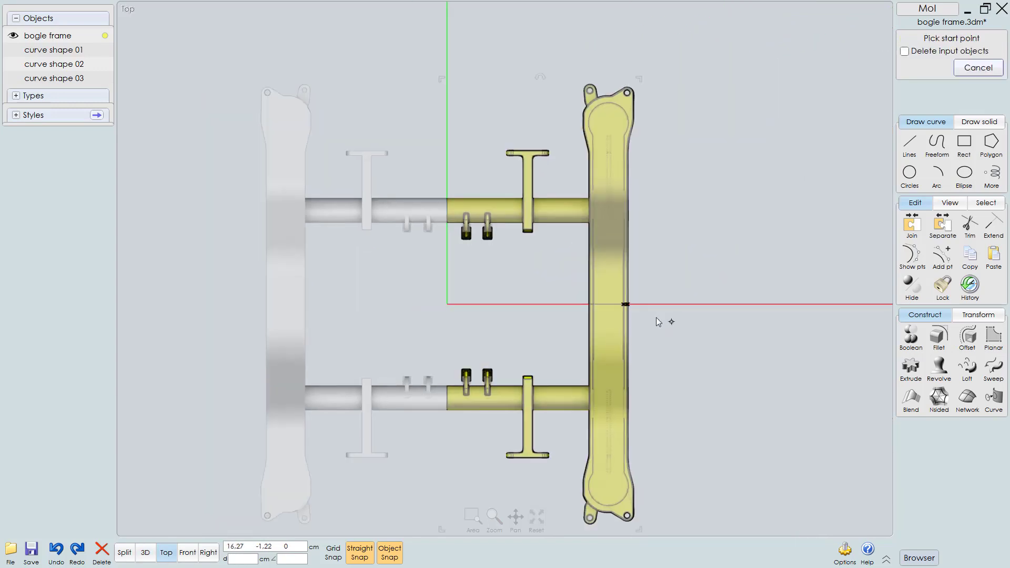
click(448, 211)
click(442, 243)
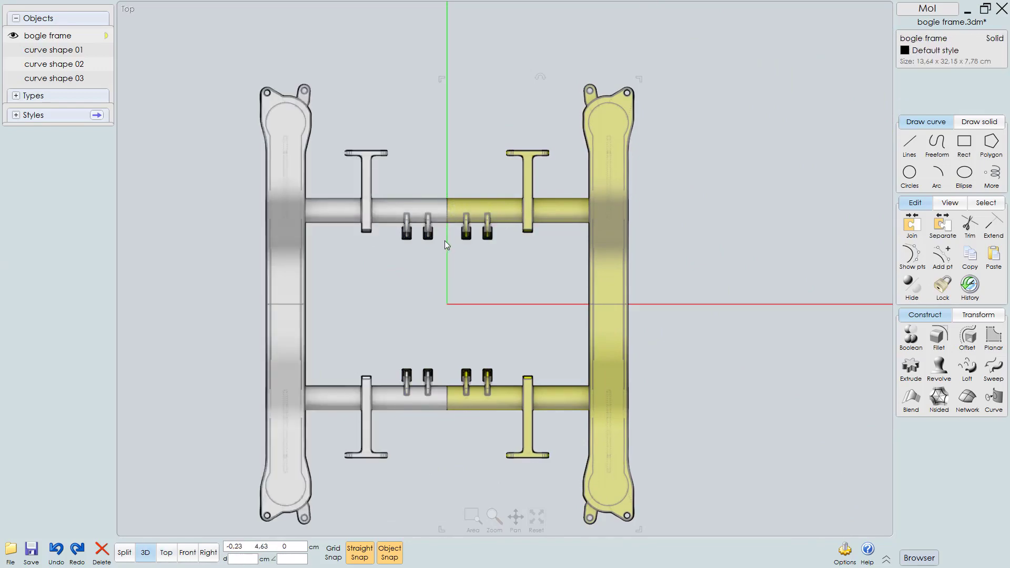
Step: Unite the two mirrored bogie frame sides in 3D with a Boolean union and inspect the whole frame
key(3)
right_drag(471, 244, 533, 85)
drag(536, 77, 449, 186)
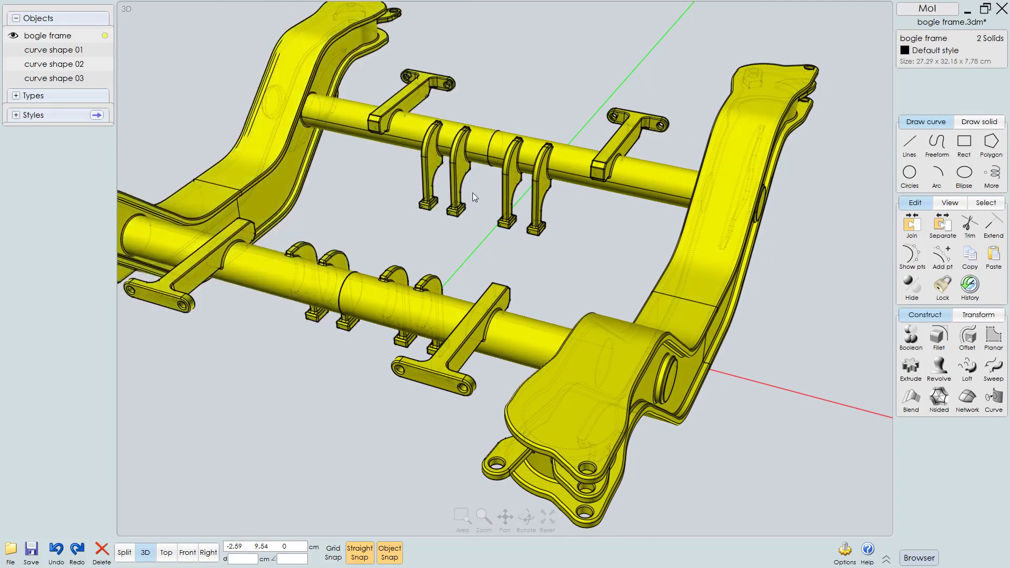
key(u)
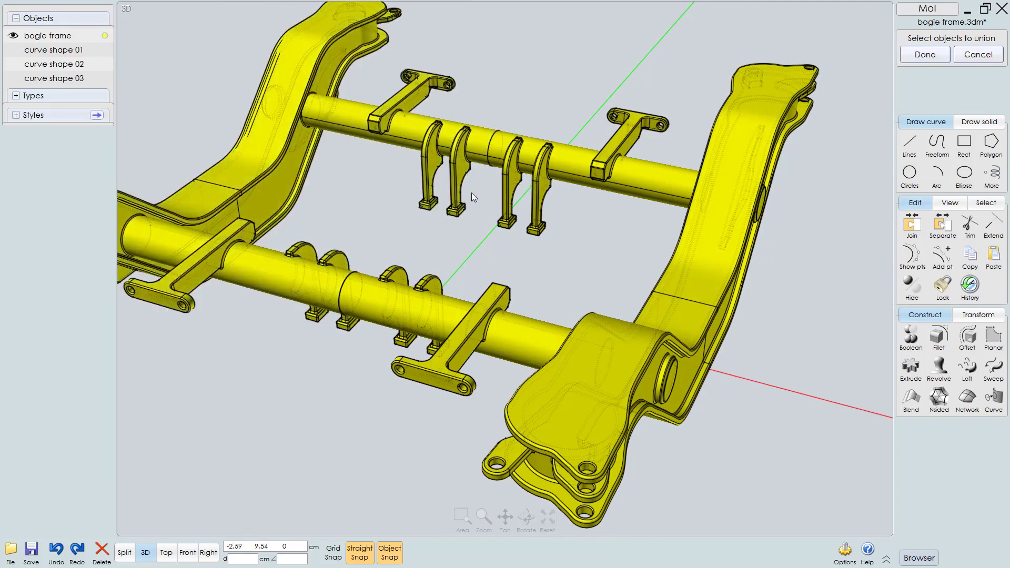
key(Return)
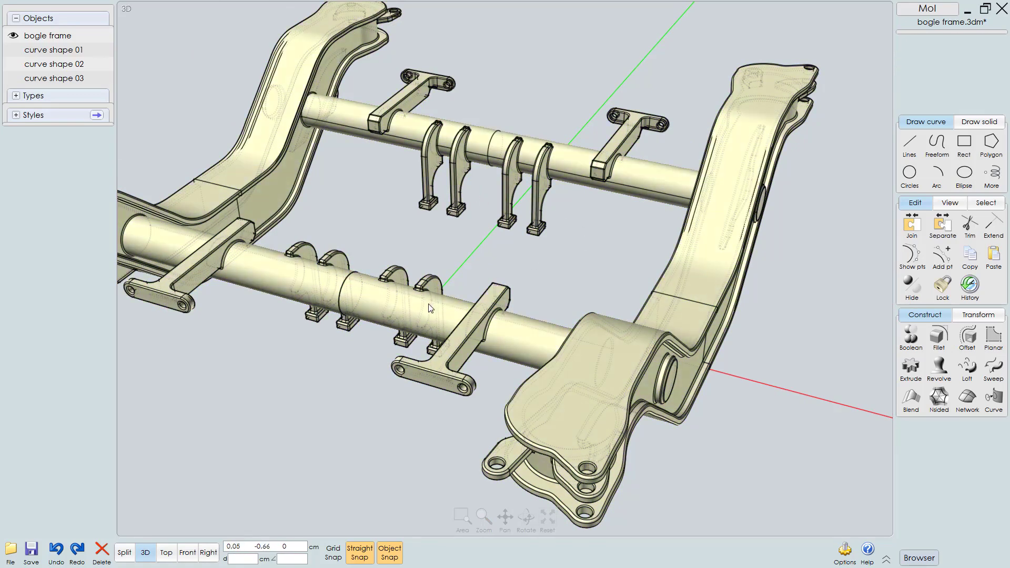
right_drag(429, 309, 267, 293)
scroll(491, 309, down, 5)
scroll(423, 311, up, 2)
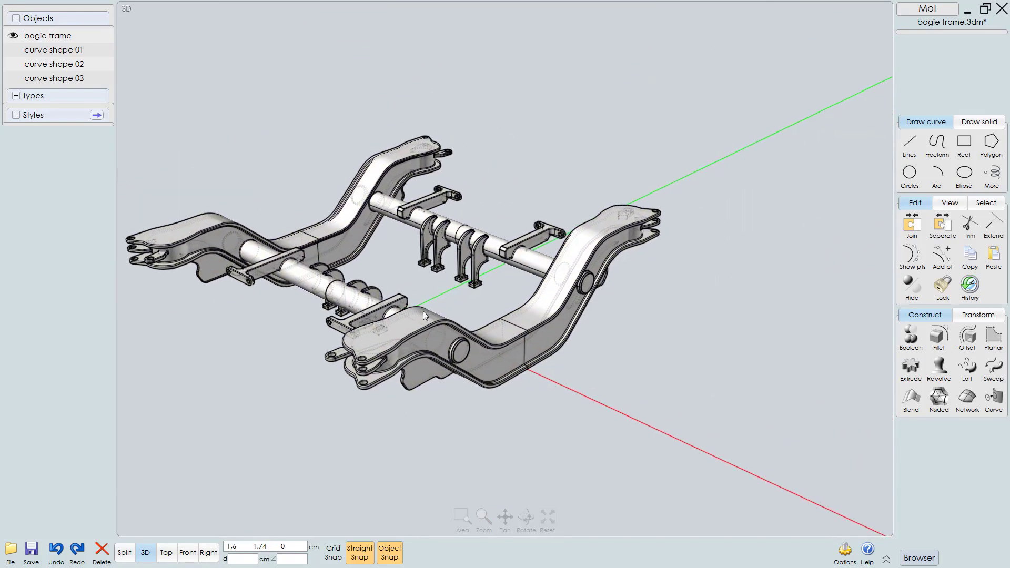
mouse_move(423, 311)
right_down()
mouse_move(476, 341)
mouse_move(447, 340)
mouse_move(524, 274)
mouse_move(495, 336)
mouse_move(533, 361)
mouse_move(577, 338)
mouse_move(583, 361)
right_up()
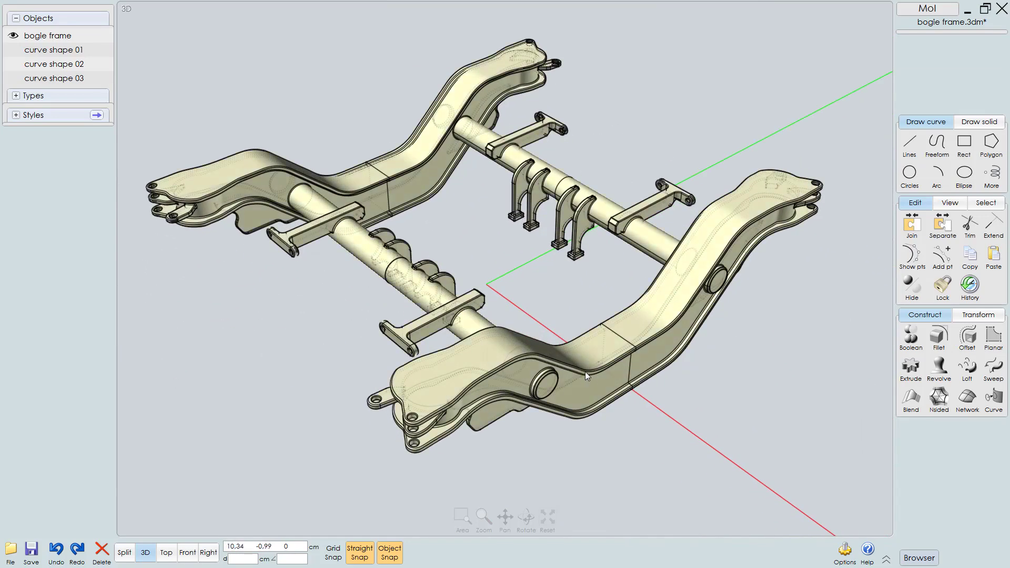